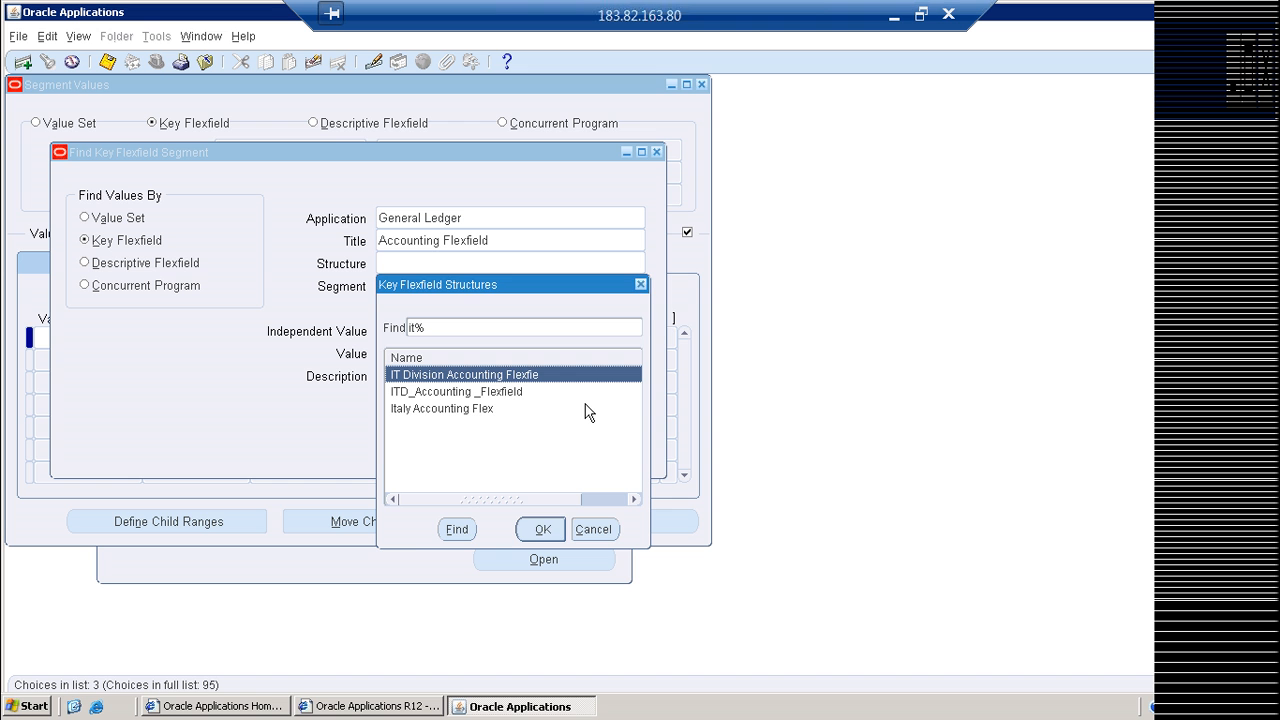
Step: Look up the Company segment values of the IT Division Accounting Flexfie structure, then close the Segment Values form
key(Return)
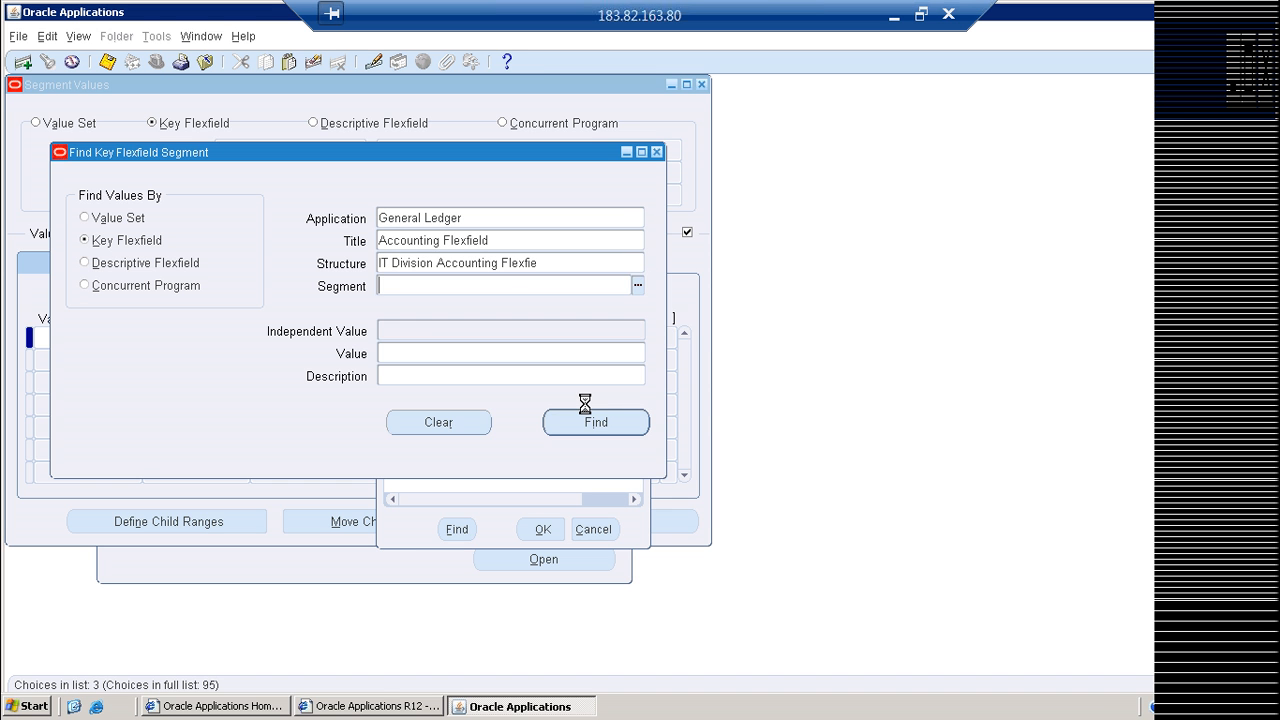
key(Return)
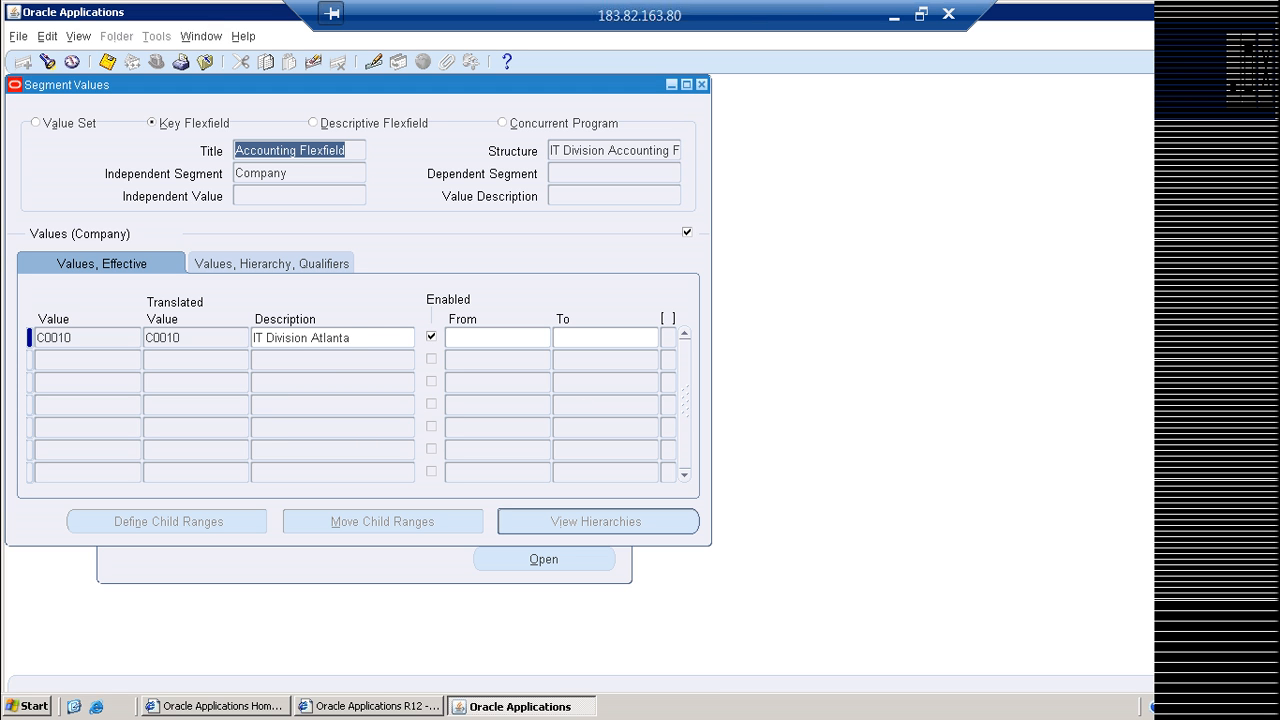
click(369, 338)
key(F4)
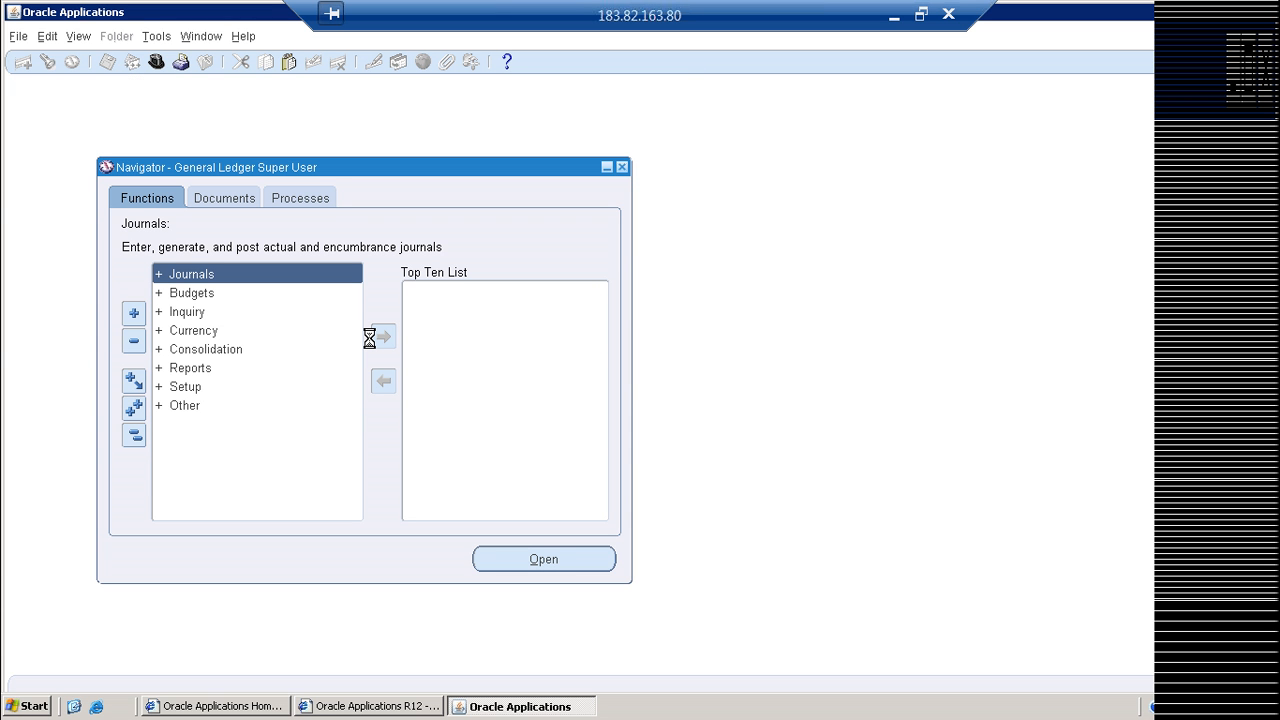
key(ctrl+l)
text(key Flexfield %)
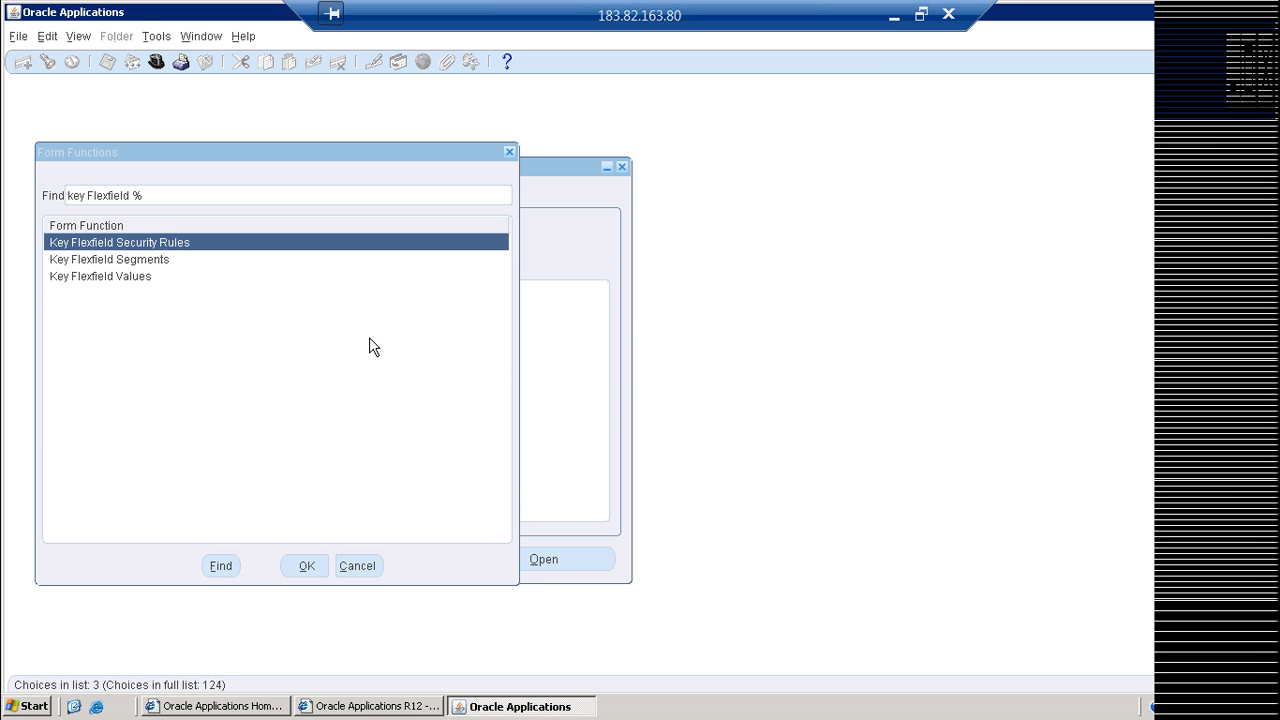
key(Return)
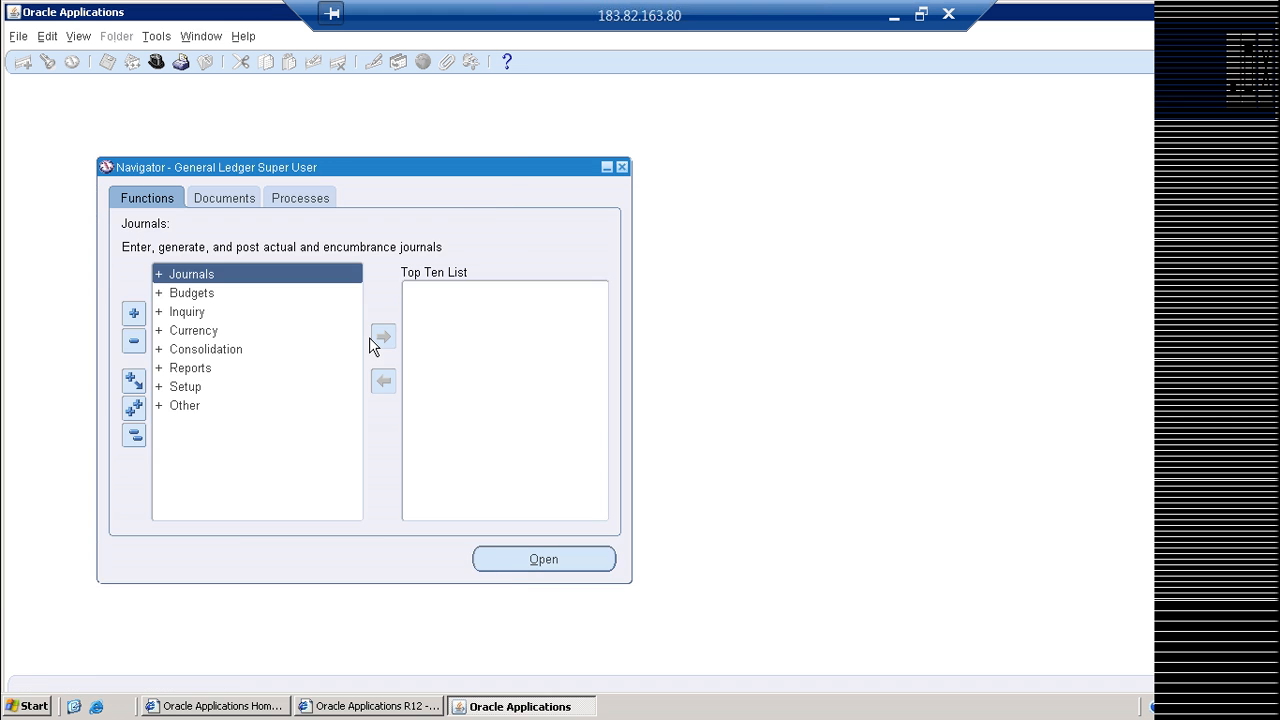
Step: Open the Accounting Setup Manager maximized and view the Assign Legal Entities page of a new accounting setup before cancelling it
key(ctrl+l)
text(account)
key(Down)
key(Down)
key(Down)
key(Down)
key(Return)
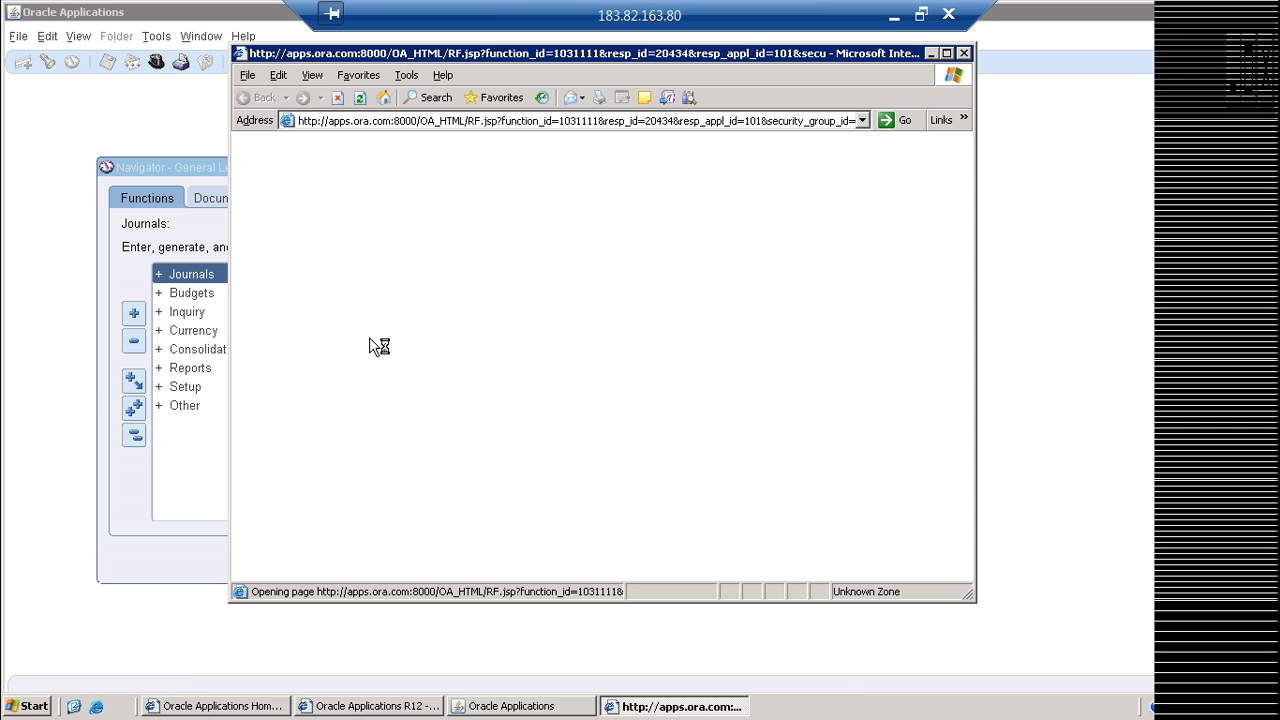
click(946, 53)
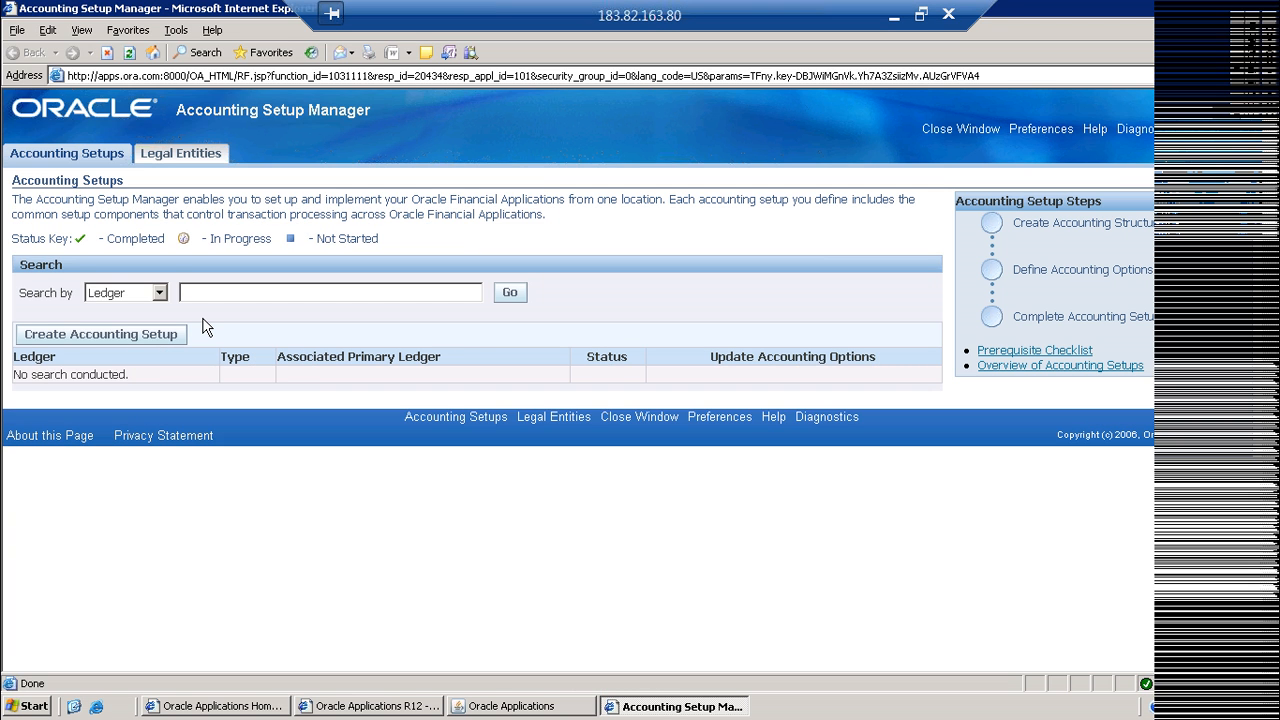
click(170, 334)
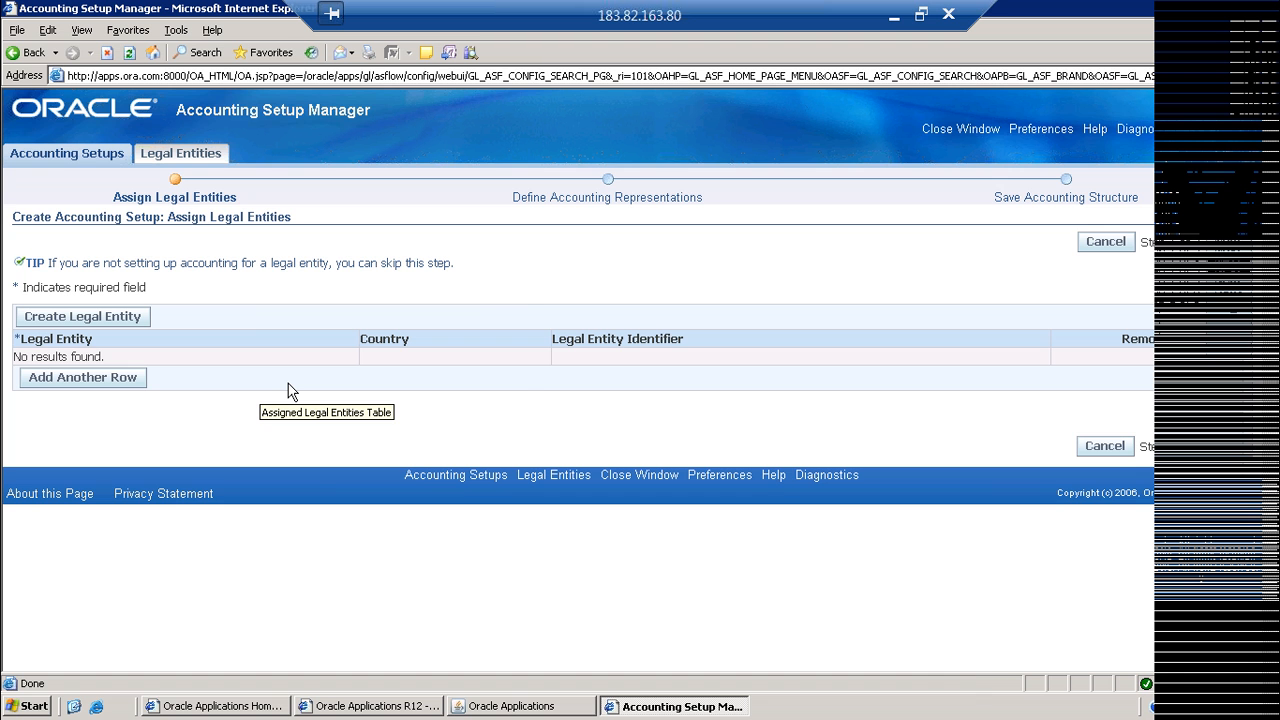
click(1104, 446)
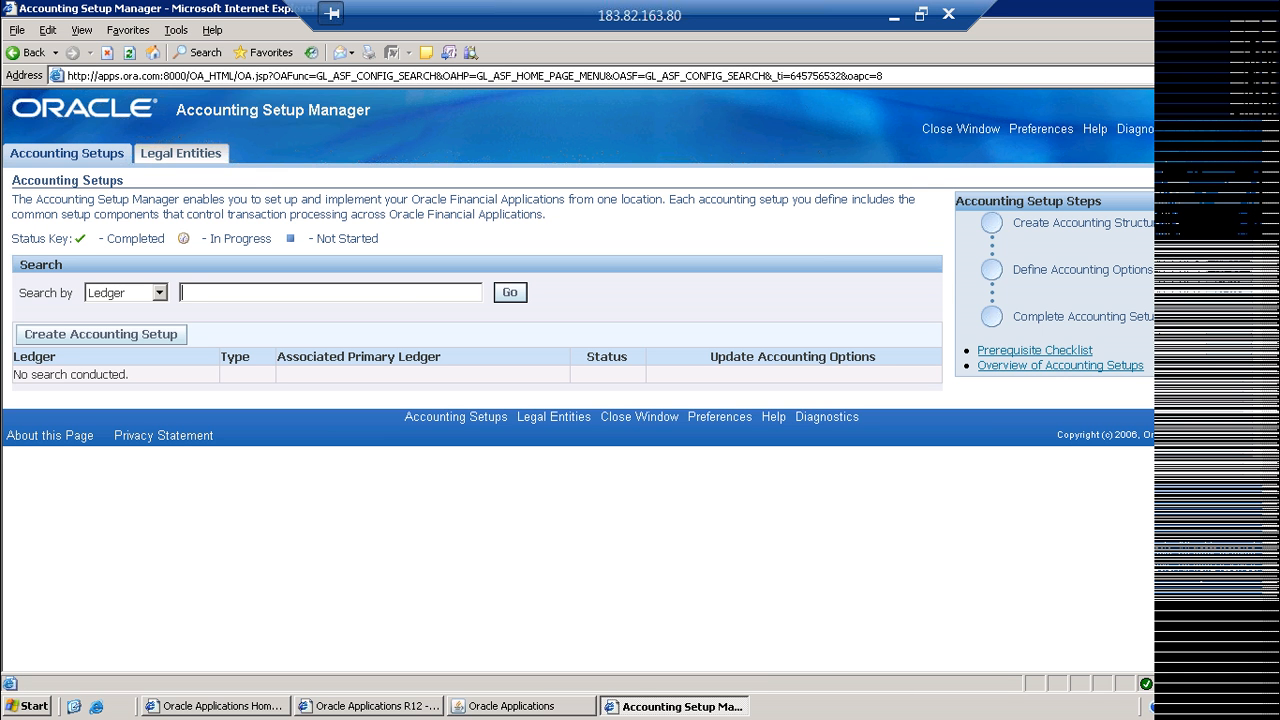
Step: Search the accounting setups for ledgers starting with "it" and open the Ledger Options of IT Division Ledger for updating
text(it)
key(Tab)
key(Return)
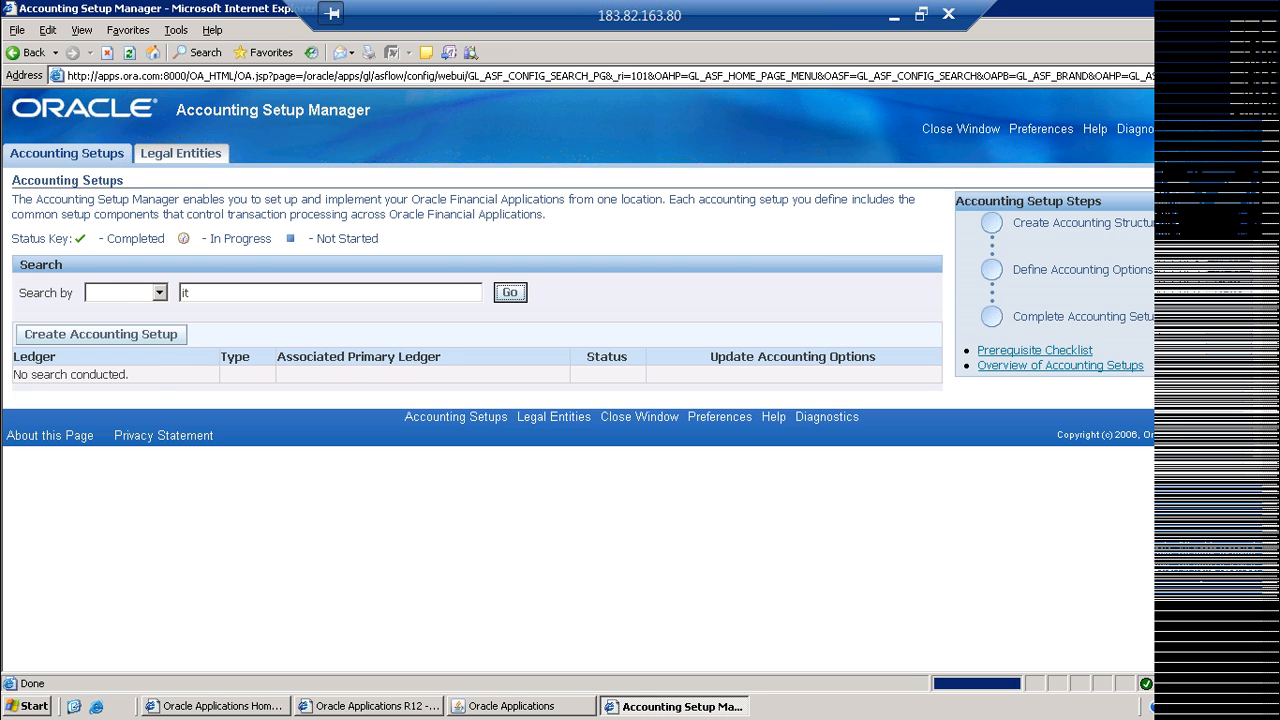
click(805, 380)
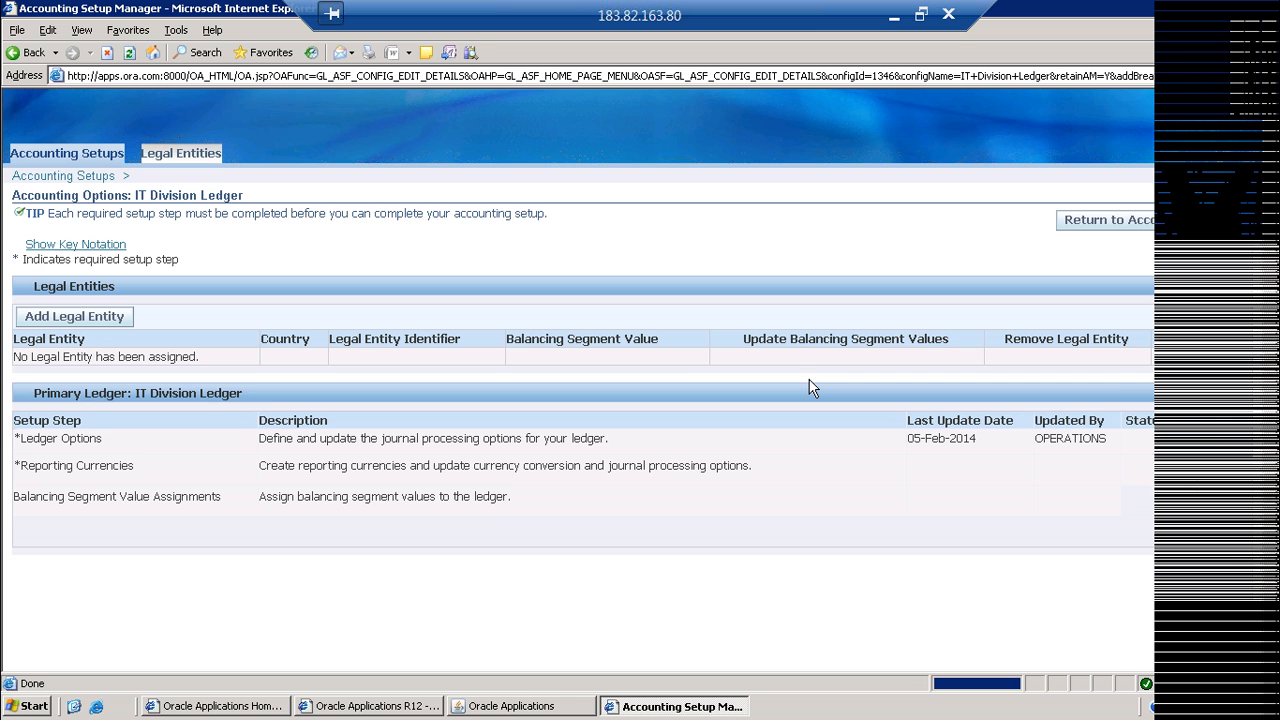
click(1205, 441)
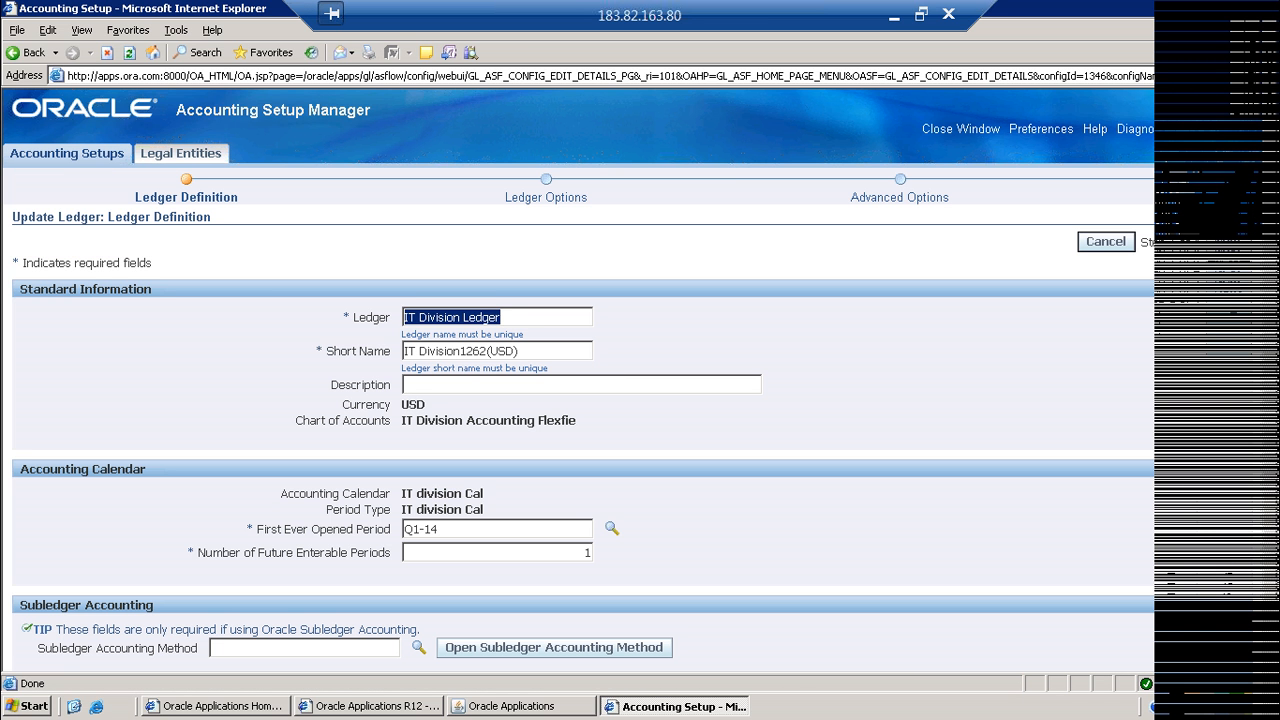
Step: Set the ledger's short name to "IT Division Ledger" and continue to the Ledger Options page
drag(520, 351, 419, 351)
text(Division Ledger)
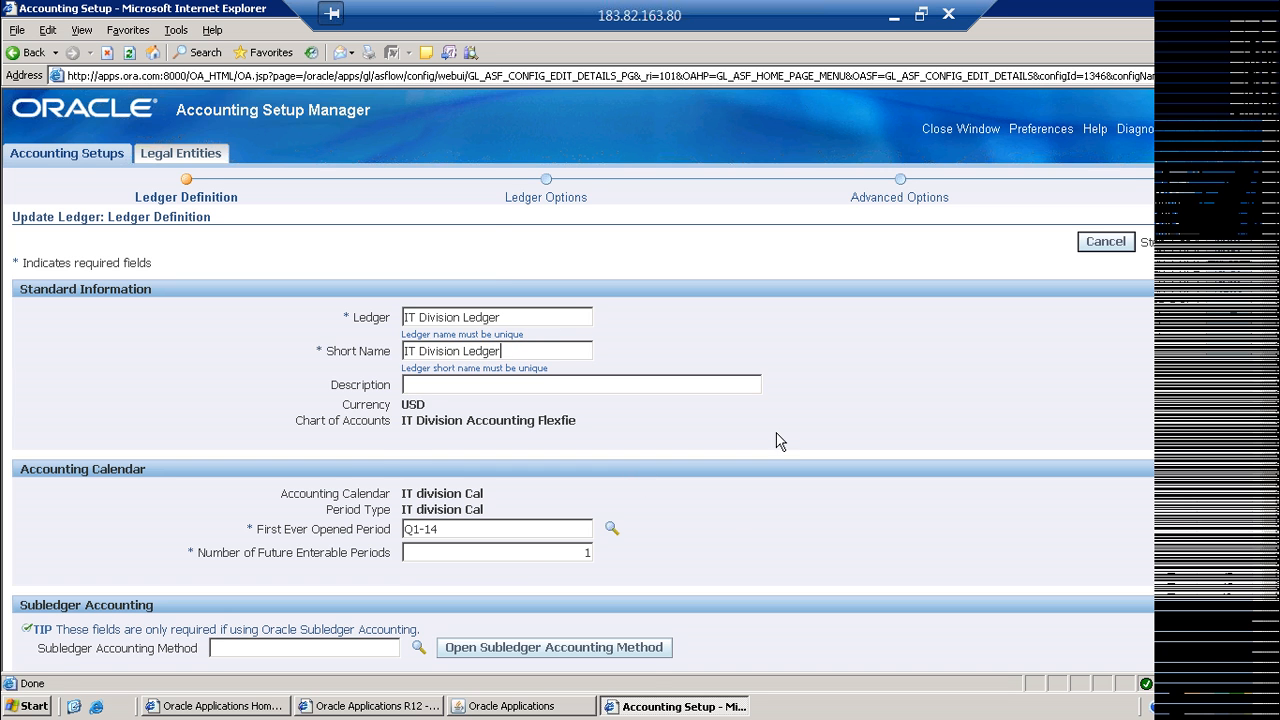
scroll(855, 411, down, 2)
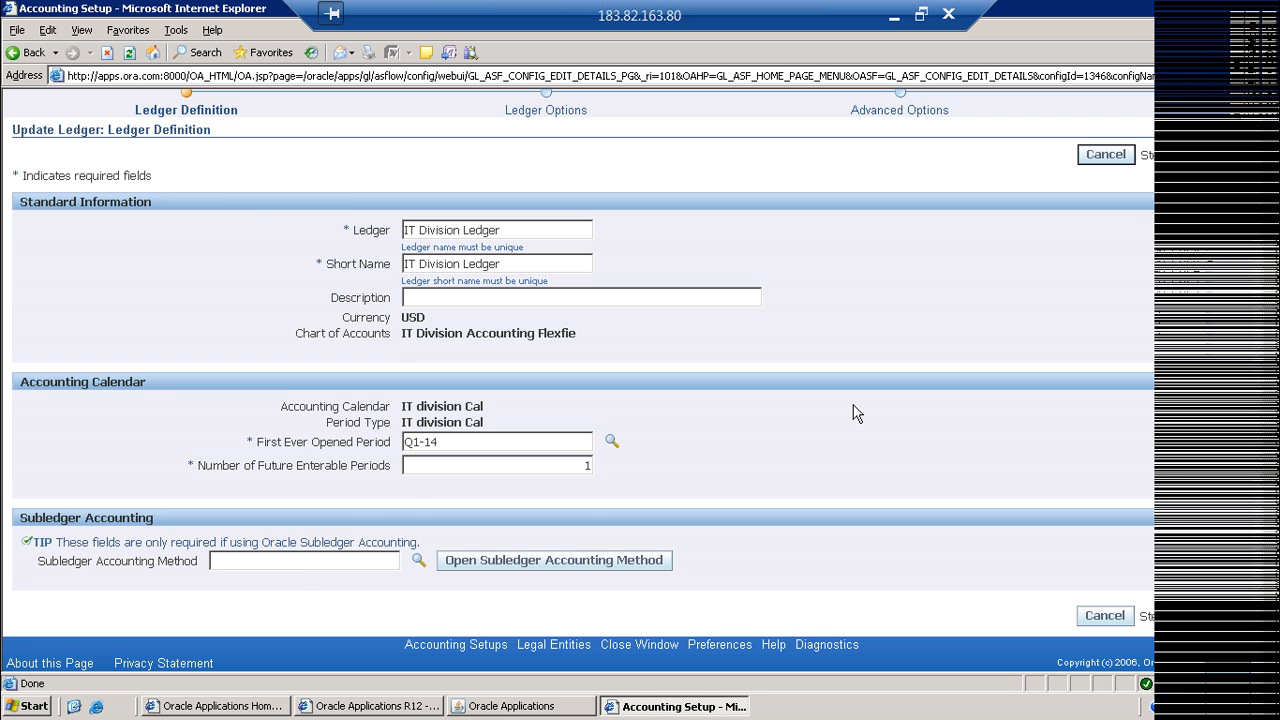
scroll(855, 411, up, 2)
click(1224, 243)
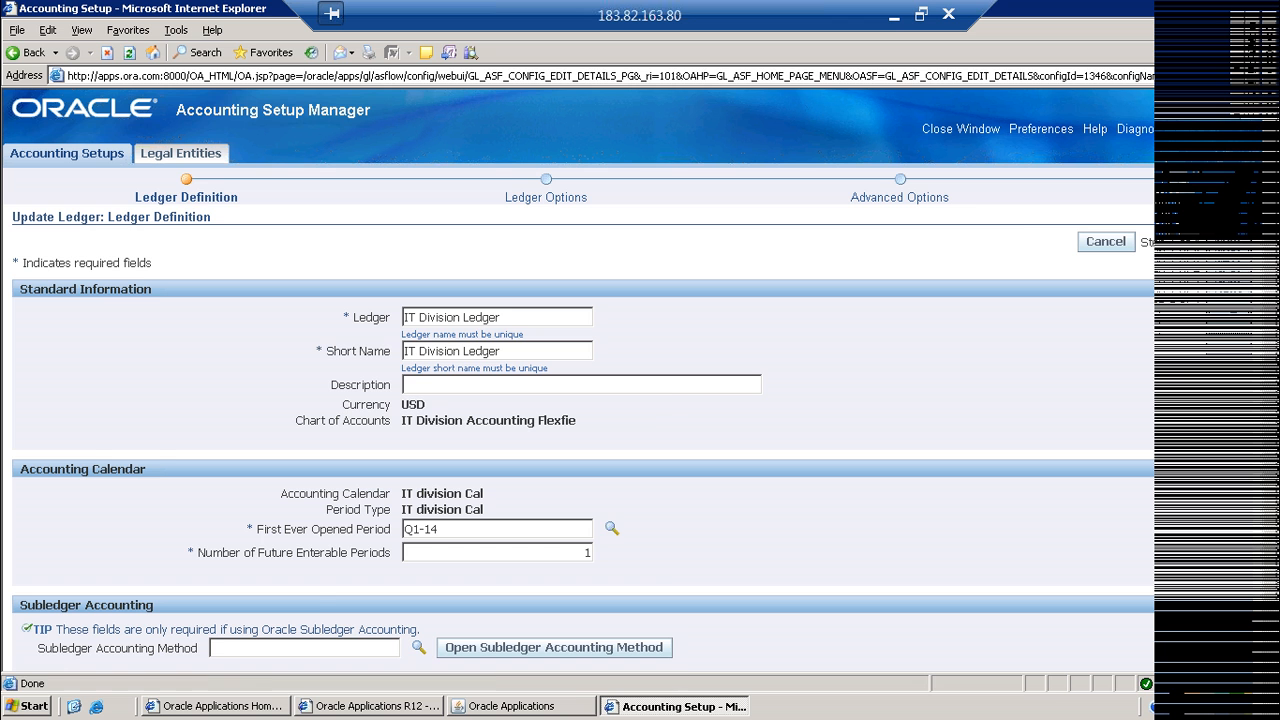
Step: Set the Retained Earnings Account to C0010-D0010-A0010 by looking up its company, department and account
click(695, 318)
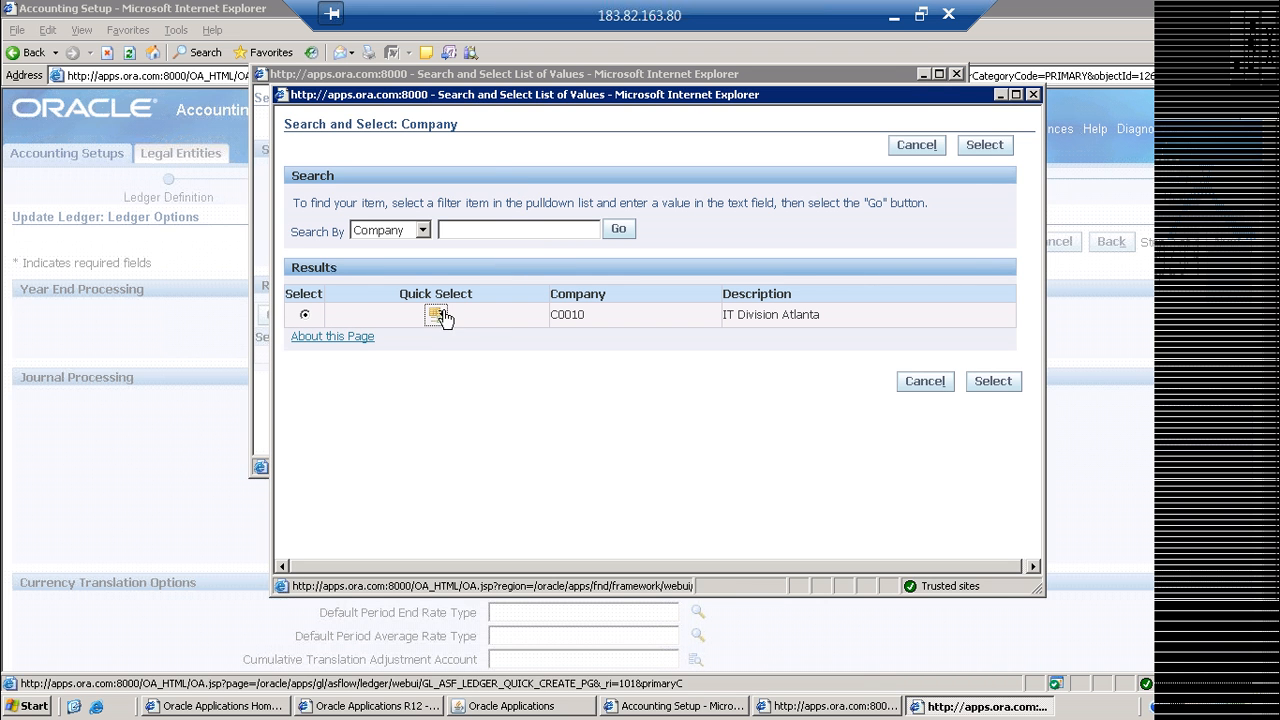
click(440, 316)
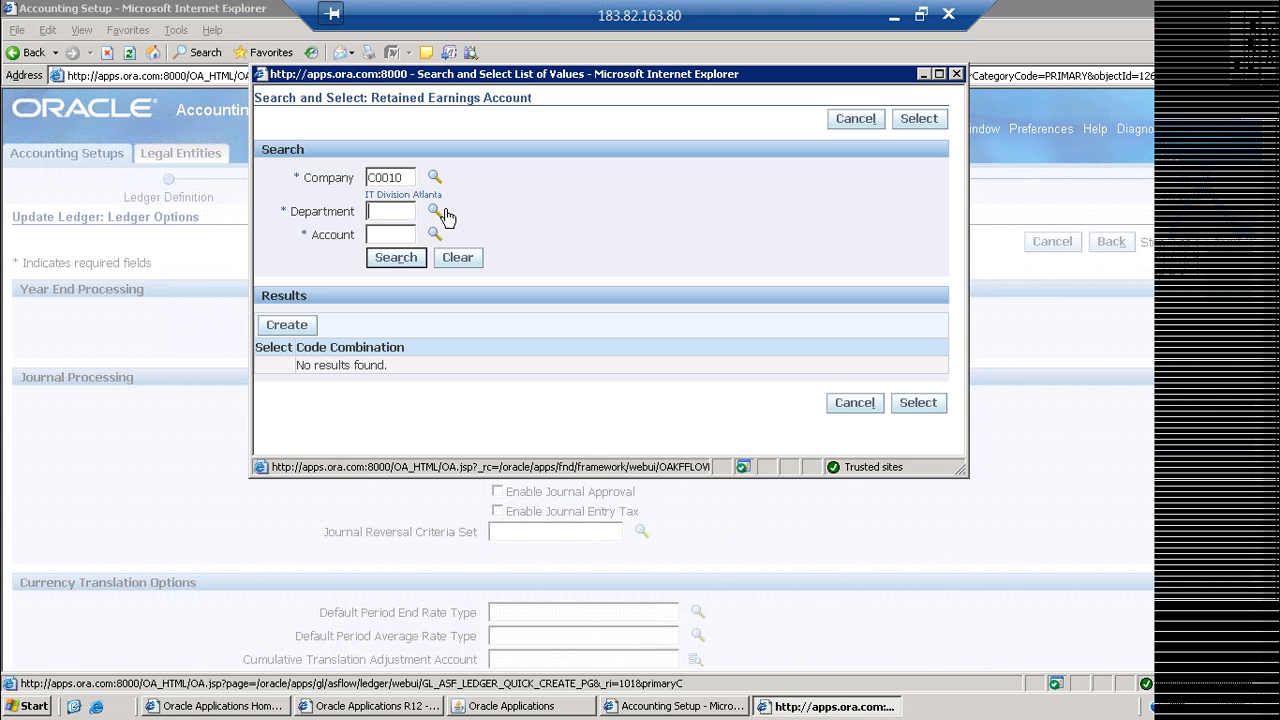
click(445, 214)
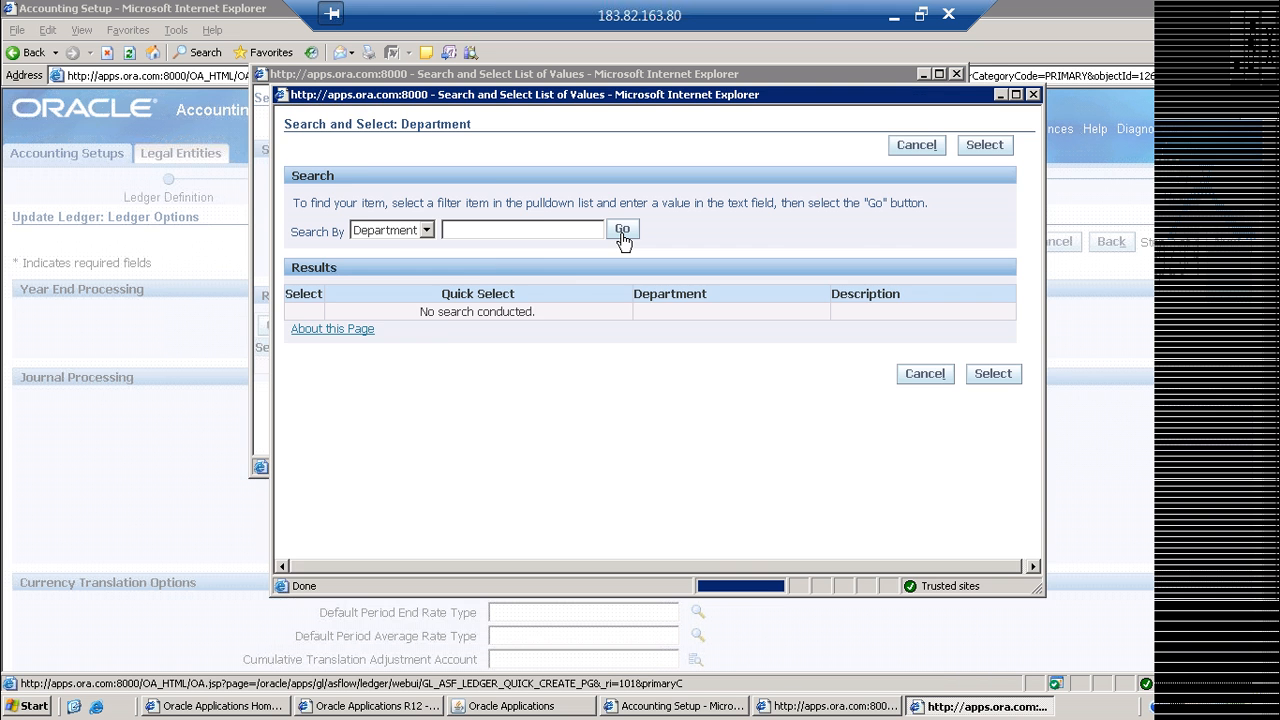
click(620, 229)
click(443, 317)
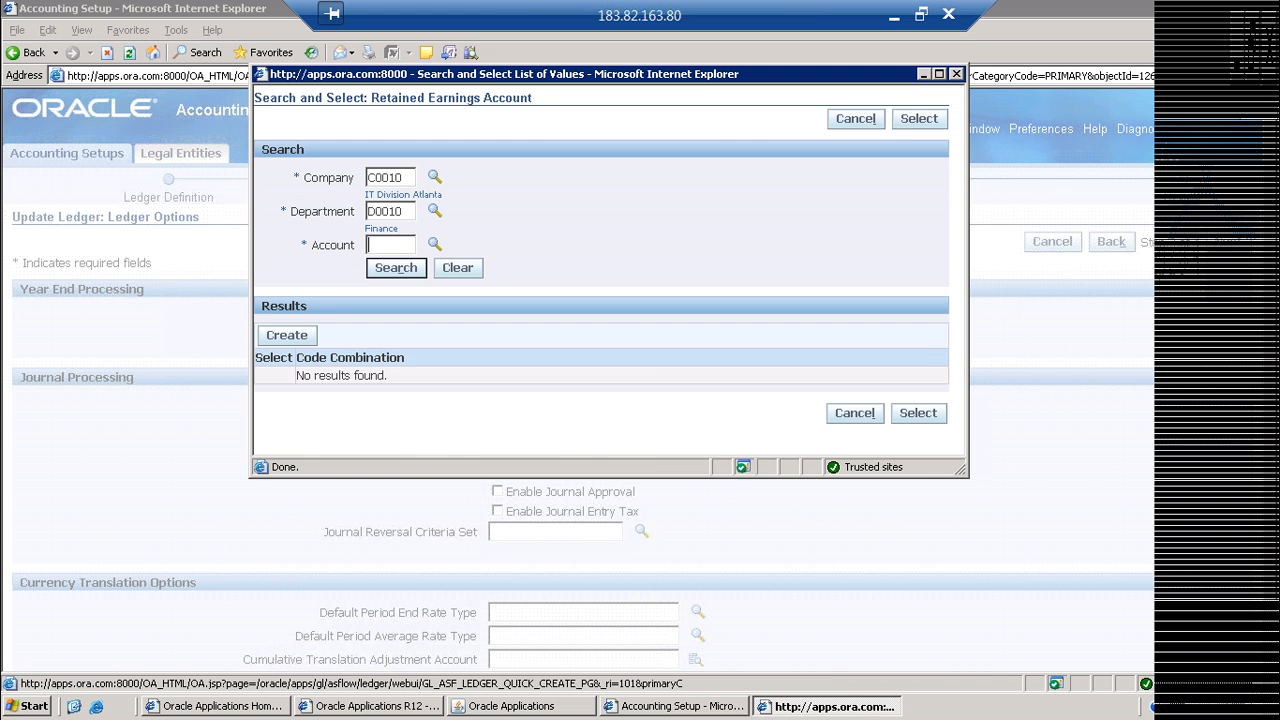
click(434, 244)
click(620, 229)
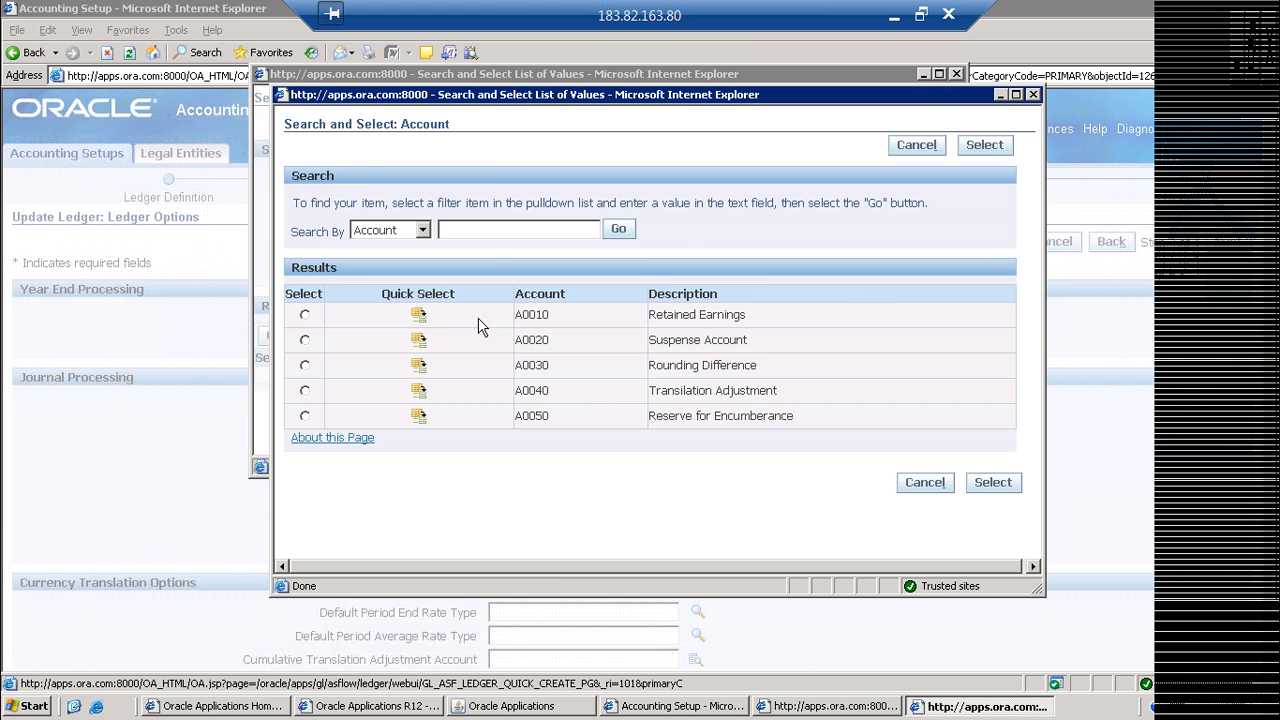
click(418, 314)
click(379, 289)
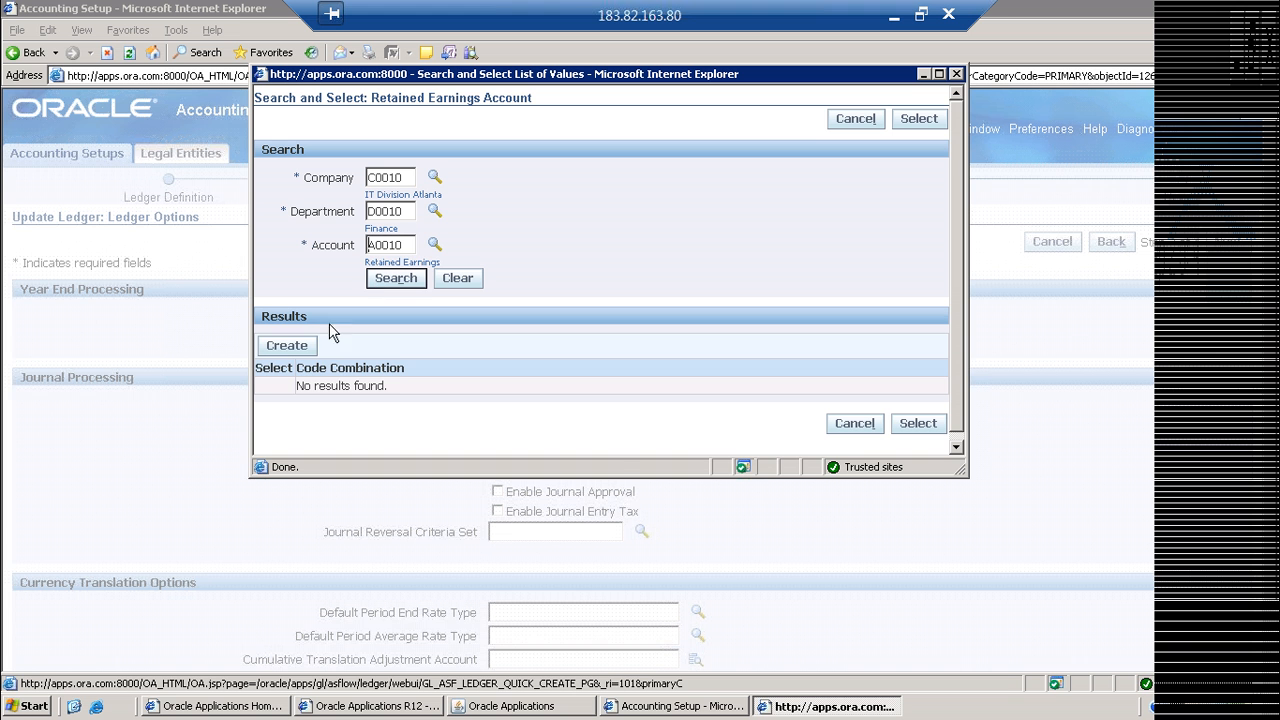
click(276, 389)
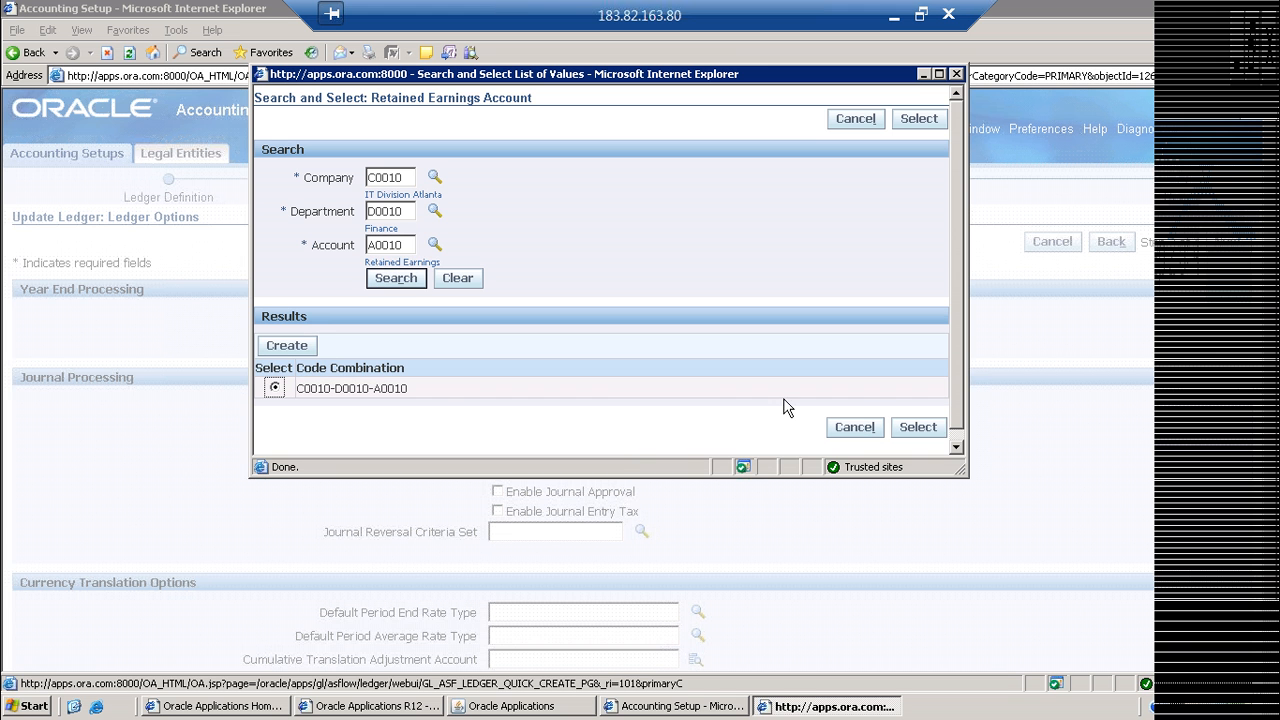
click(936, 428)
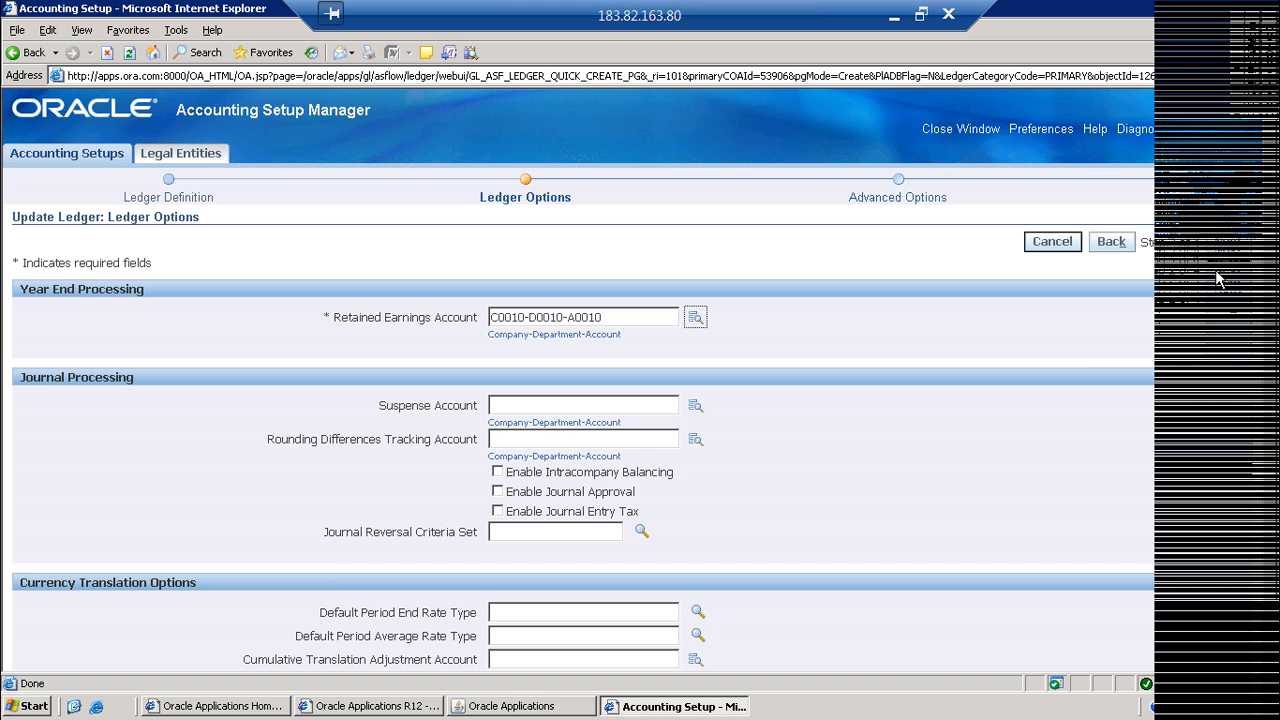
Step: View the ledger's Advanced Options page, return to Ledger Options and close the Accounting Setup Manager window
click(1227, 243)
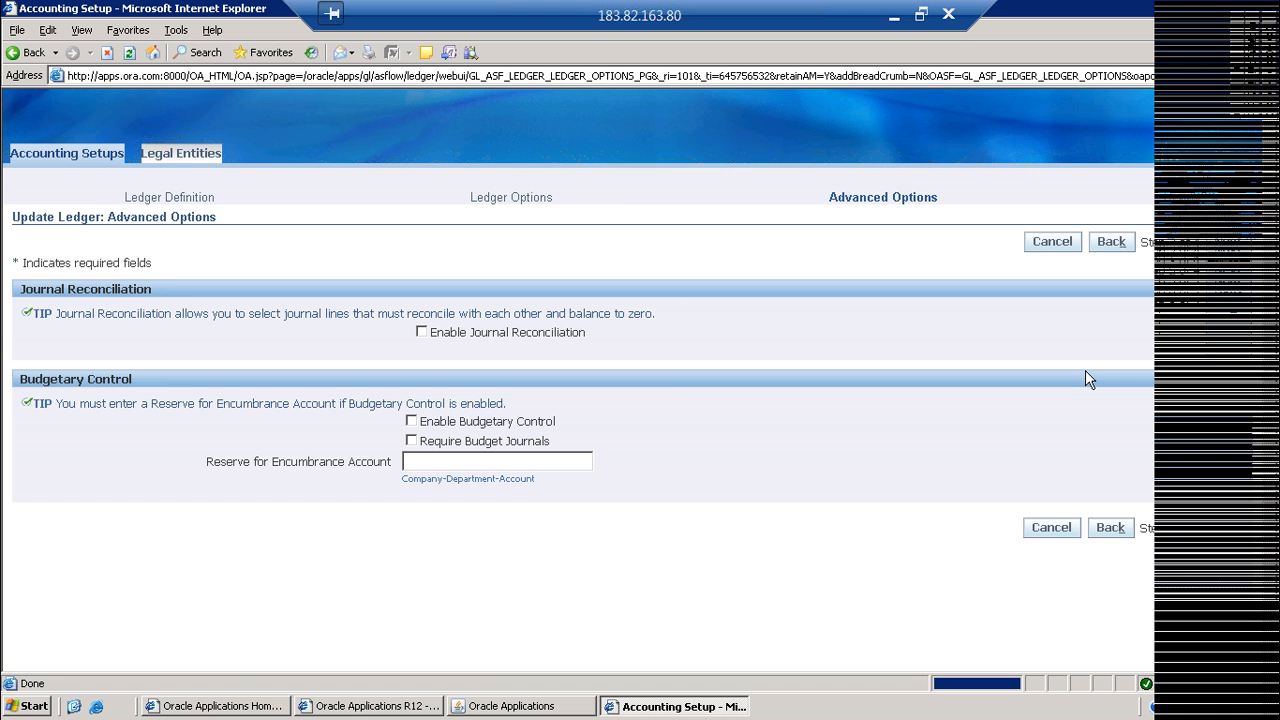
click(1110, 527)
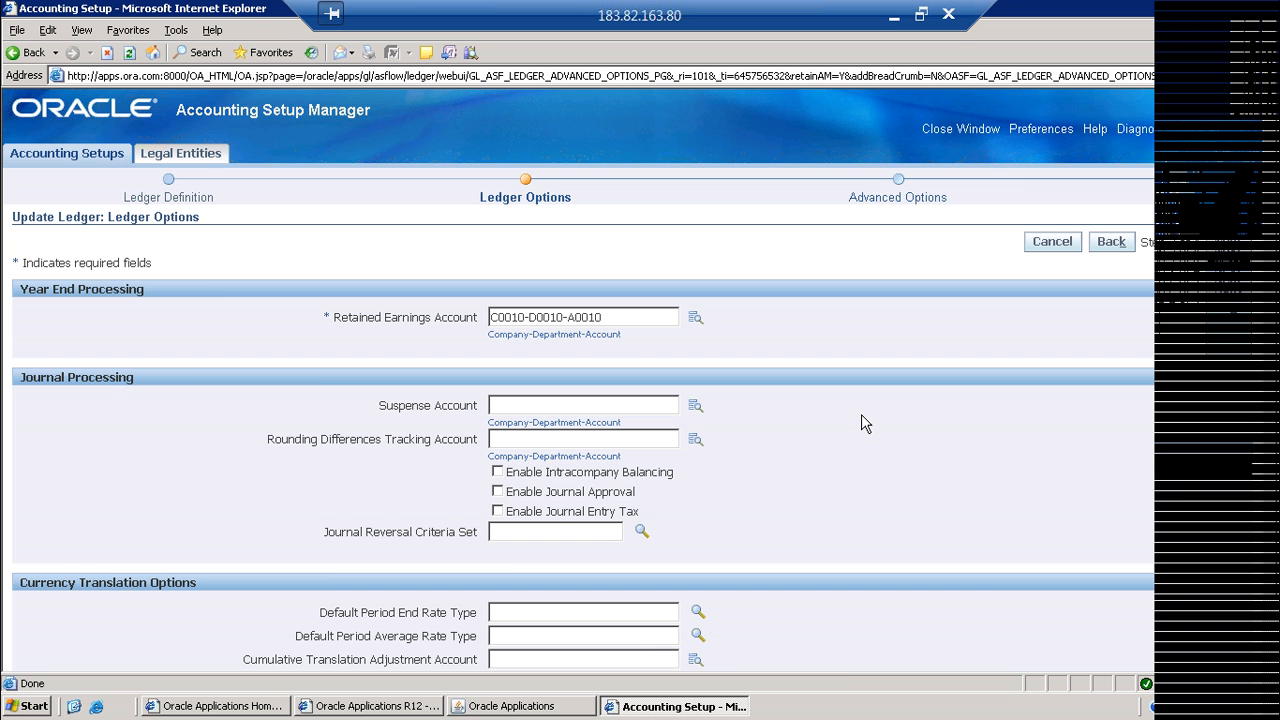
click(982, 131)
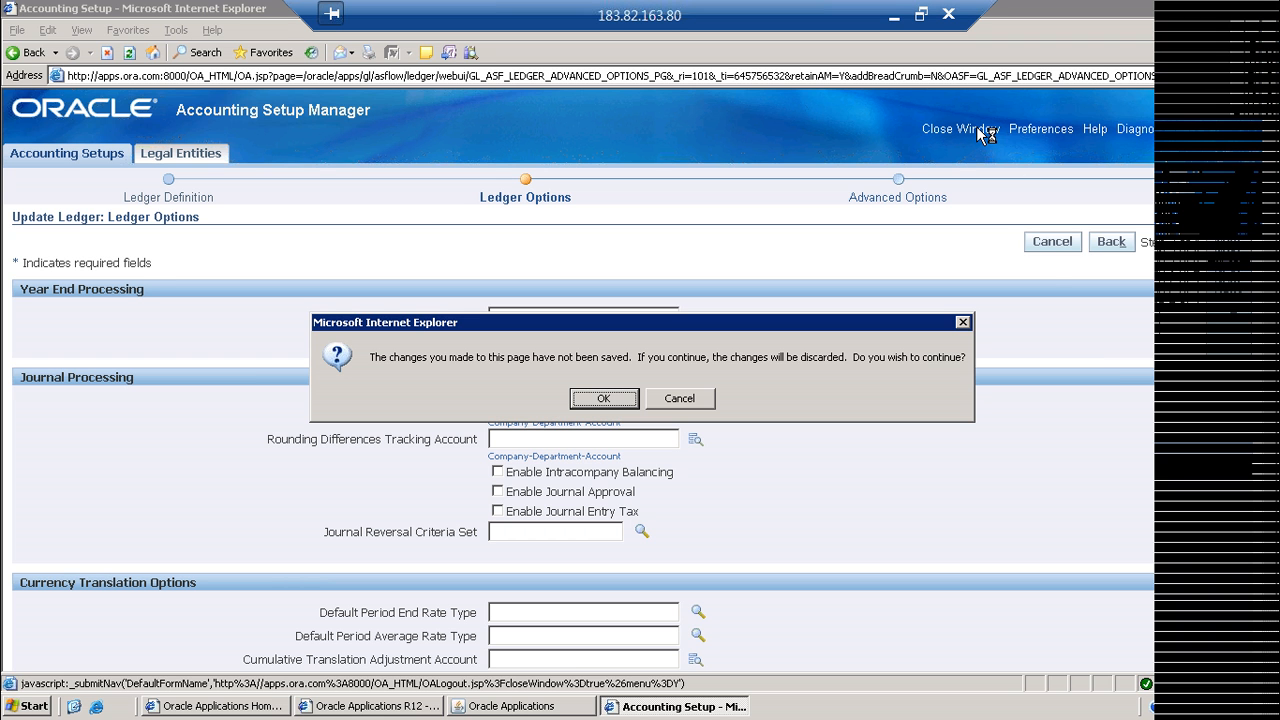
key(Escape)
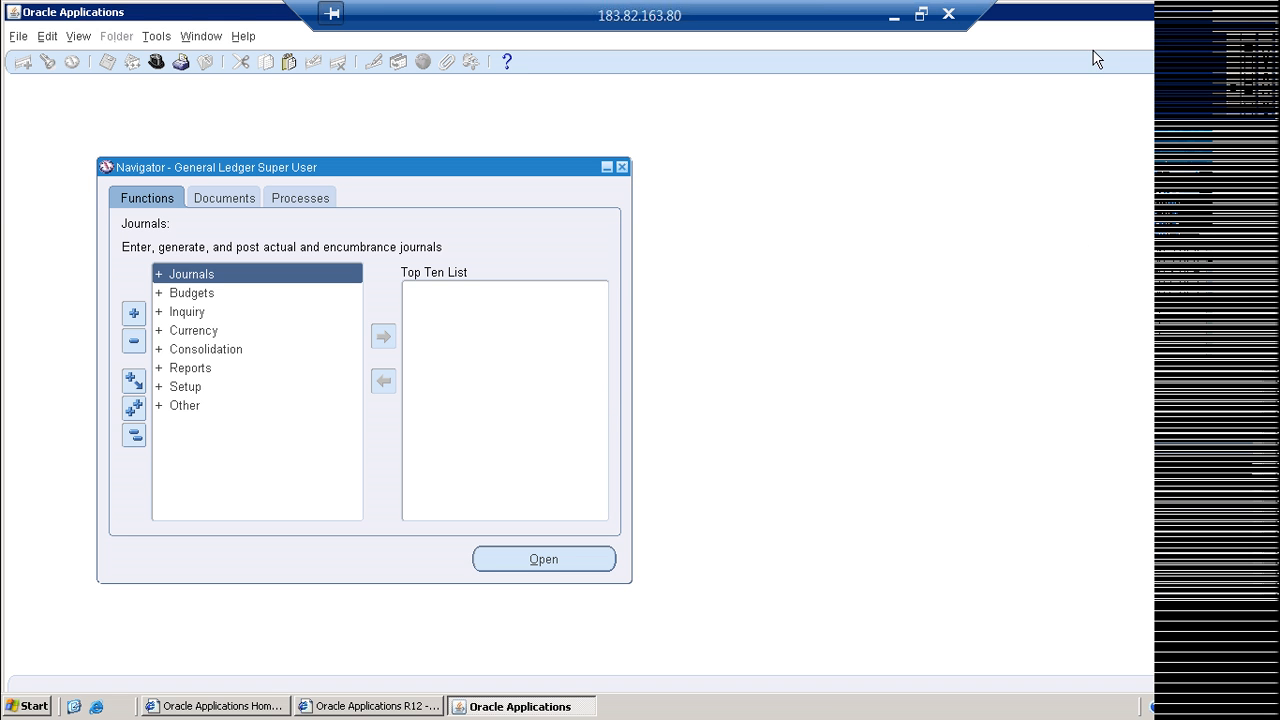
Step: Exit Oracle Applications and its home page, then disconnect the Remote Desktop session
click(634, 408)
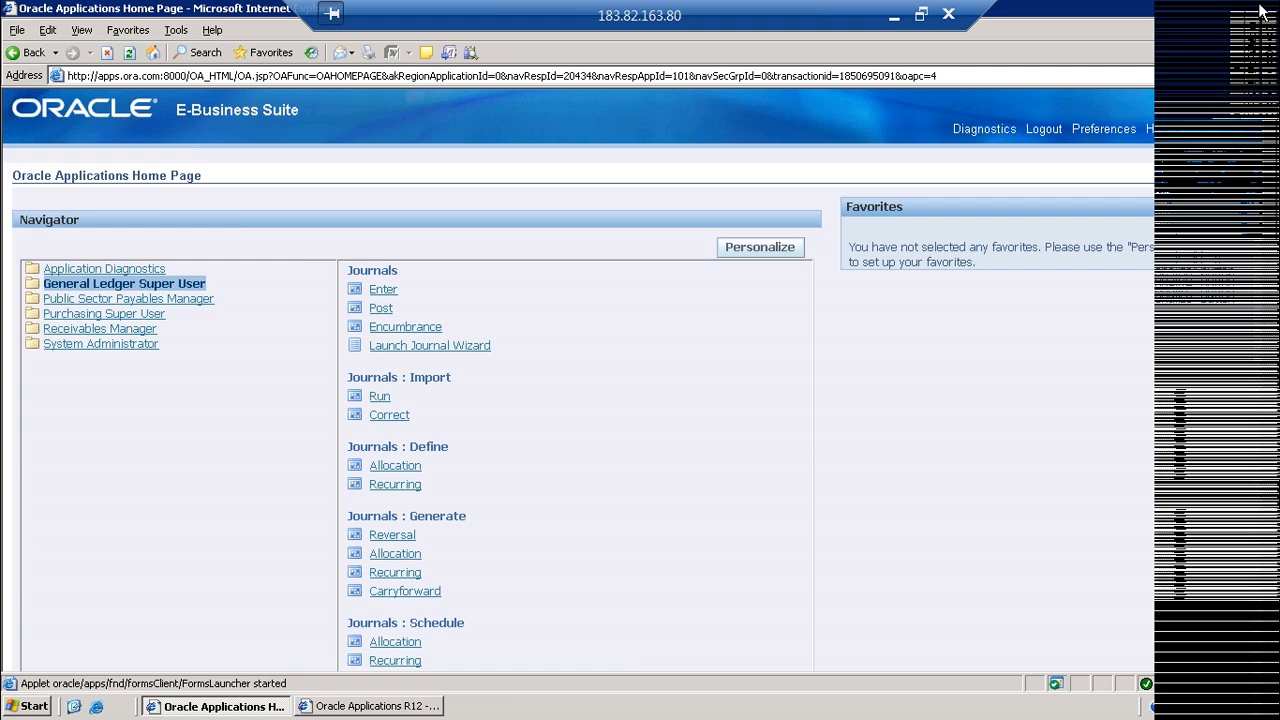
click(1266, 8)
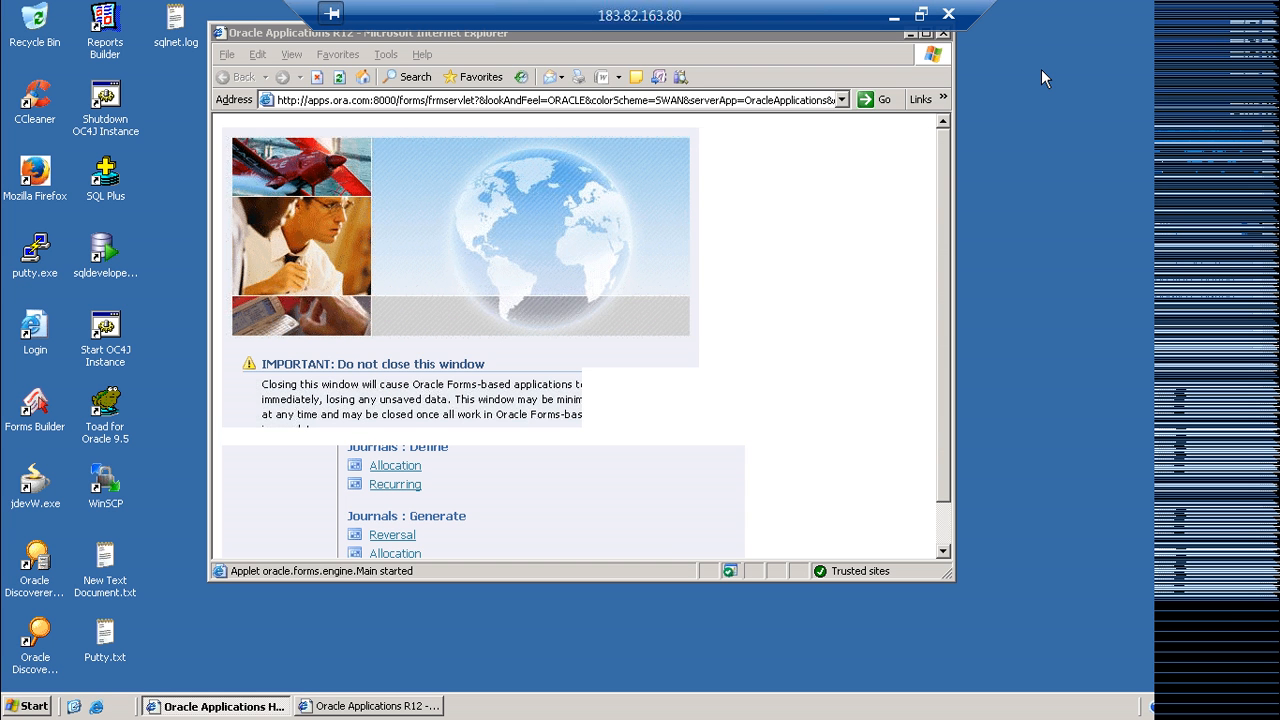
click(948, 14)
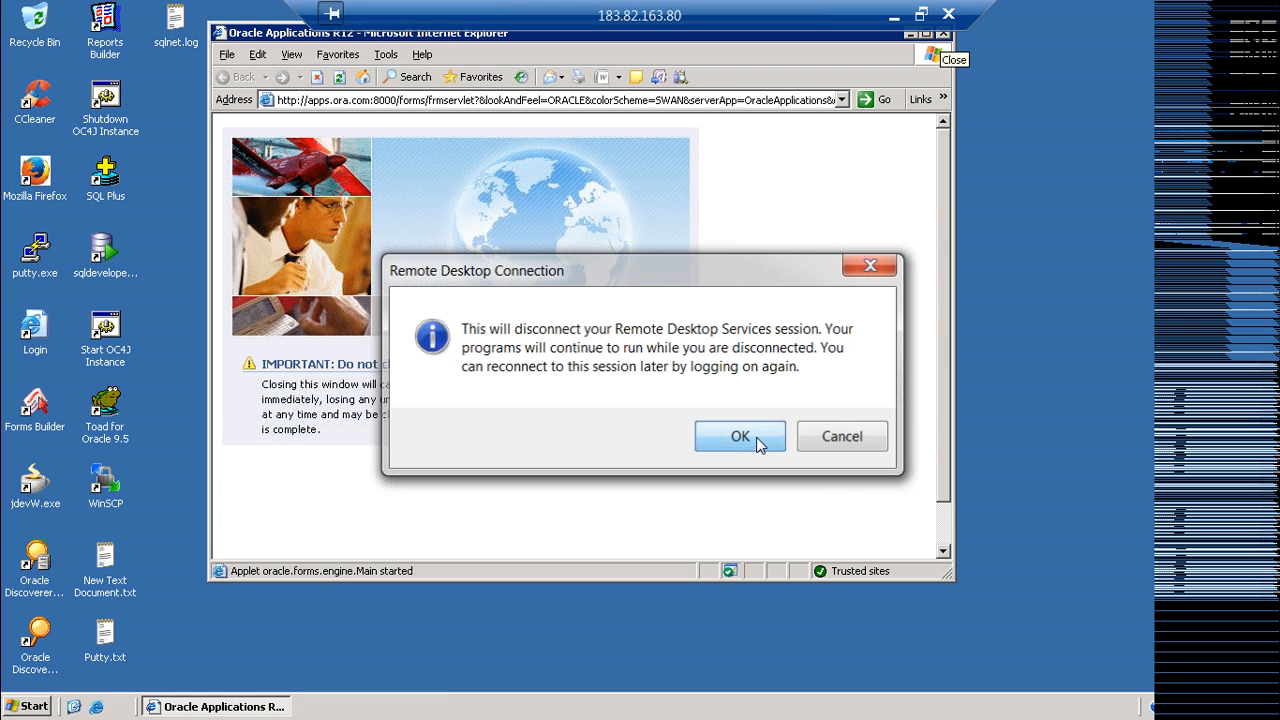
click(740, 436)
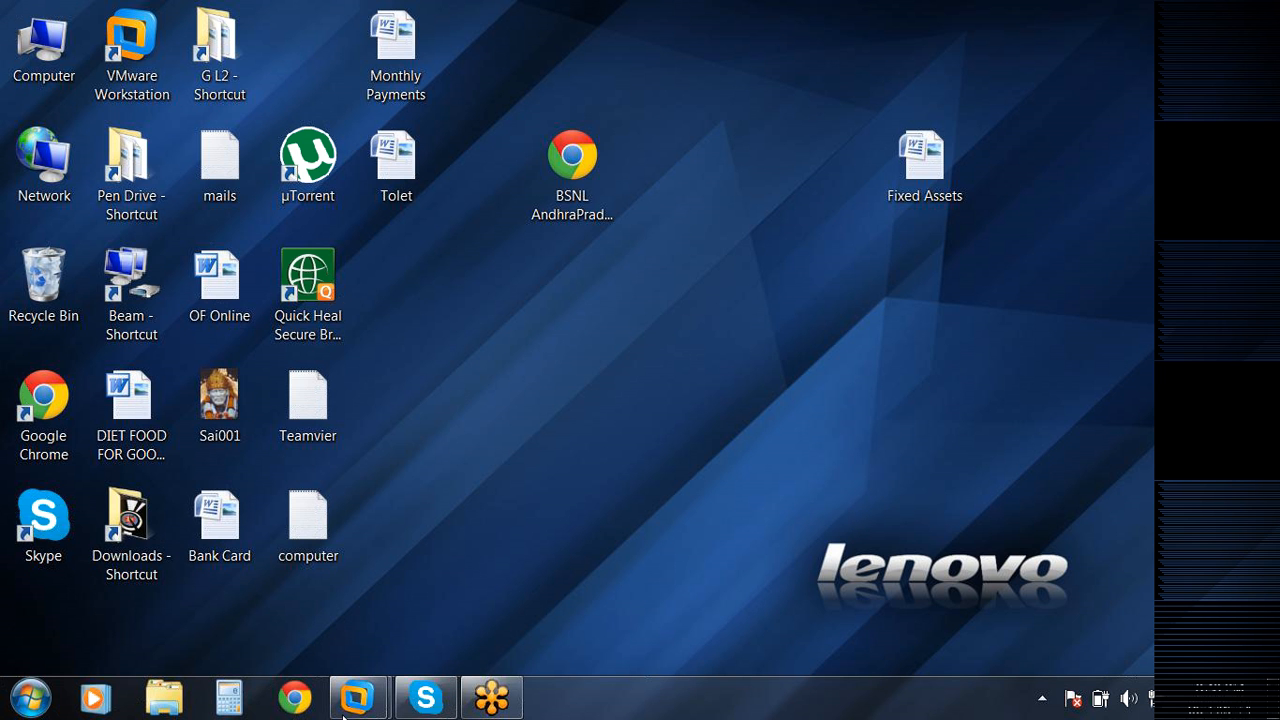
Step: Switch to the Windows Server 2003 Enterprise virtual machine in VMware and open the Profile function under Other
mouse_move(358, 700)
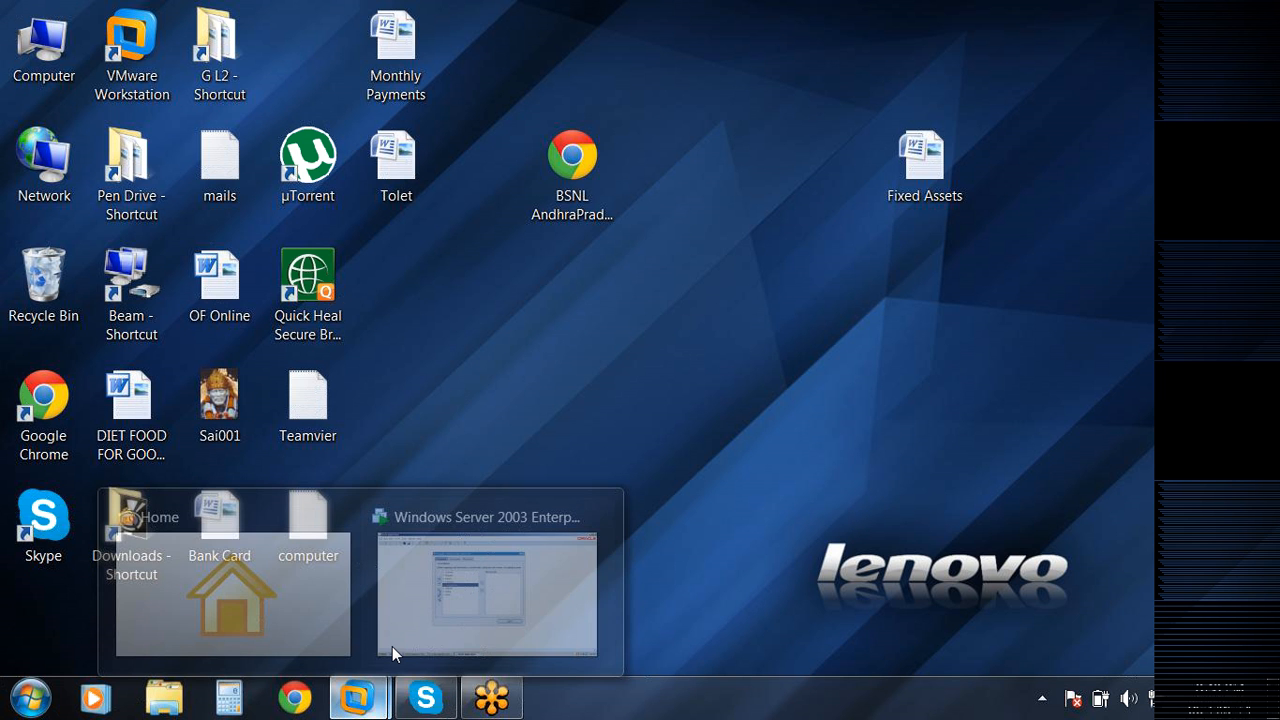
click(392, 646)
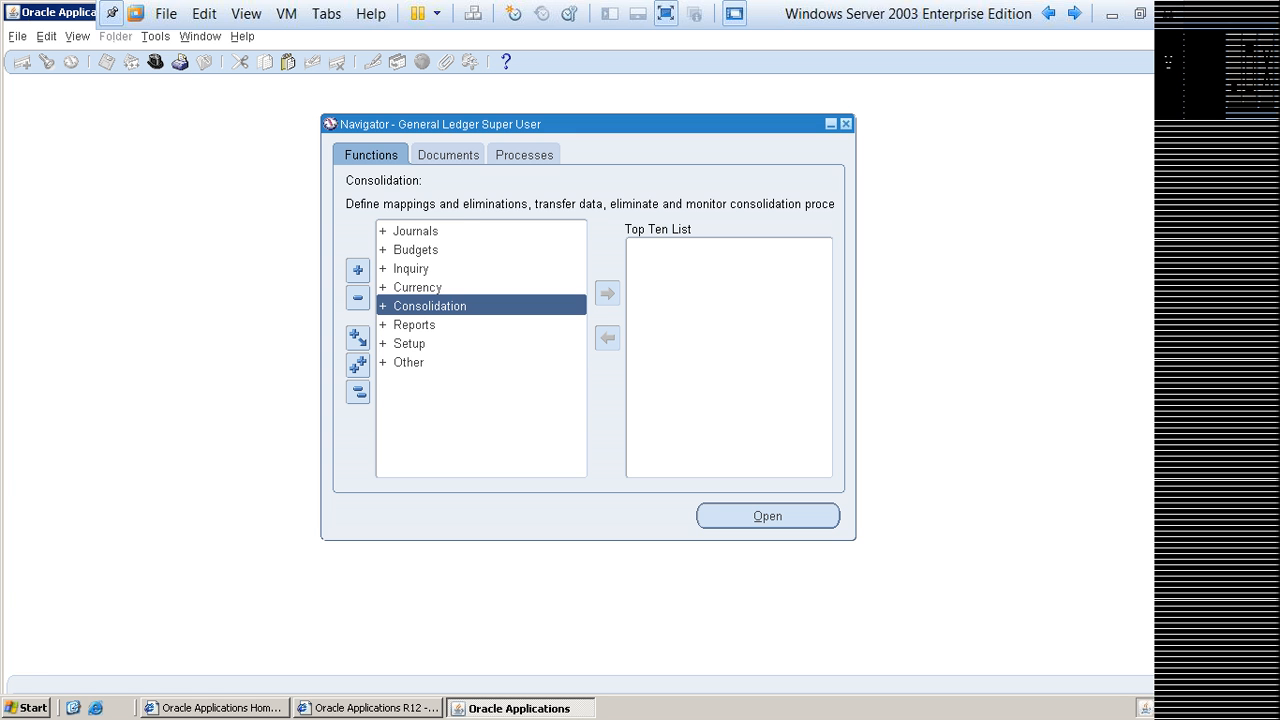
key(Down)
key(Down)
key(Down)
key(Return)
key(Down)
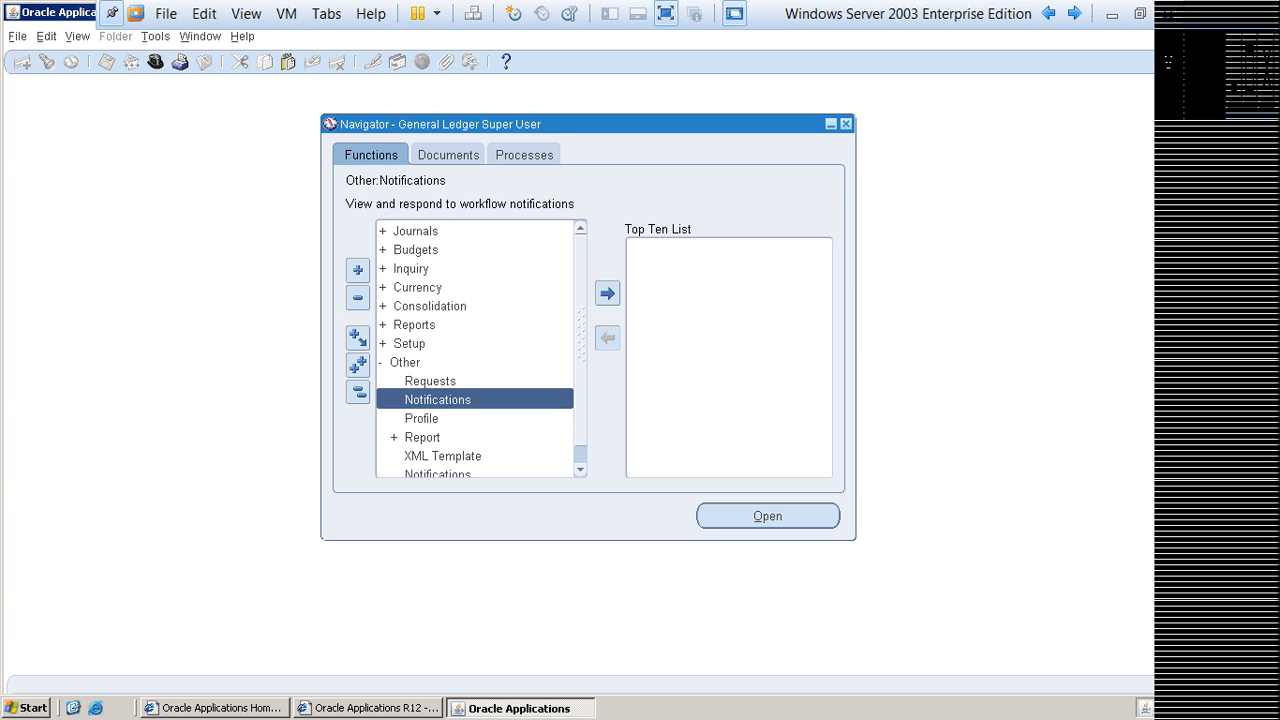
key(Down)
key(Return)
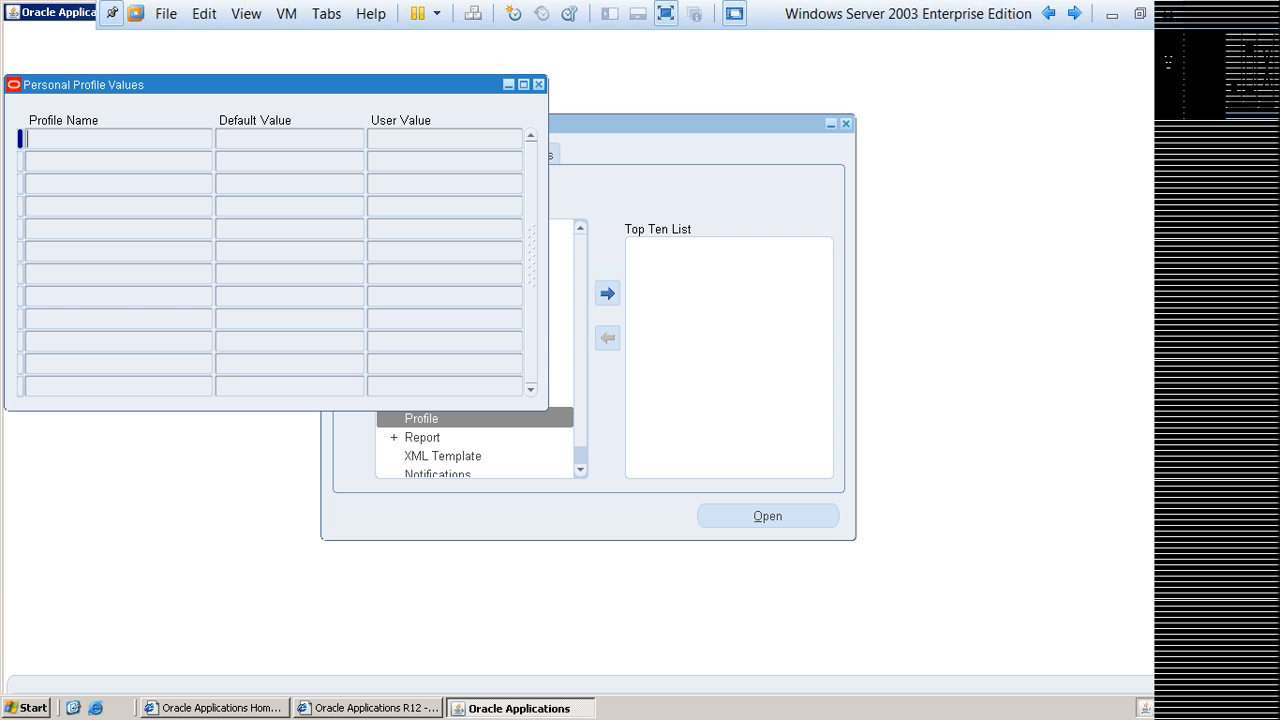
Step: Query the personal profile options beginning with GL% and examine the user value of GL: Data Access Set
text(GL%)
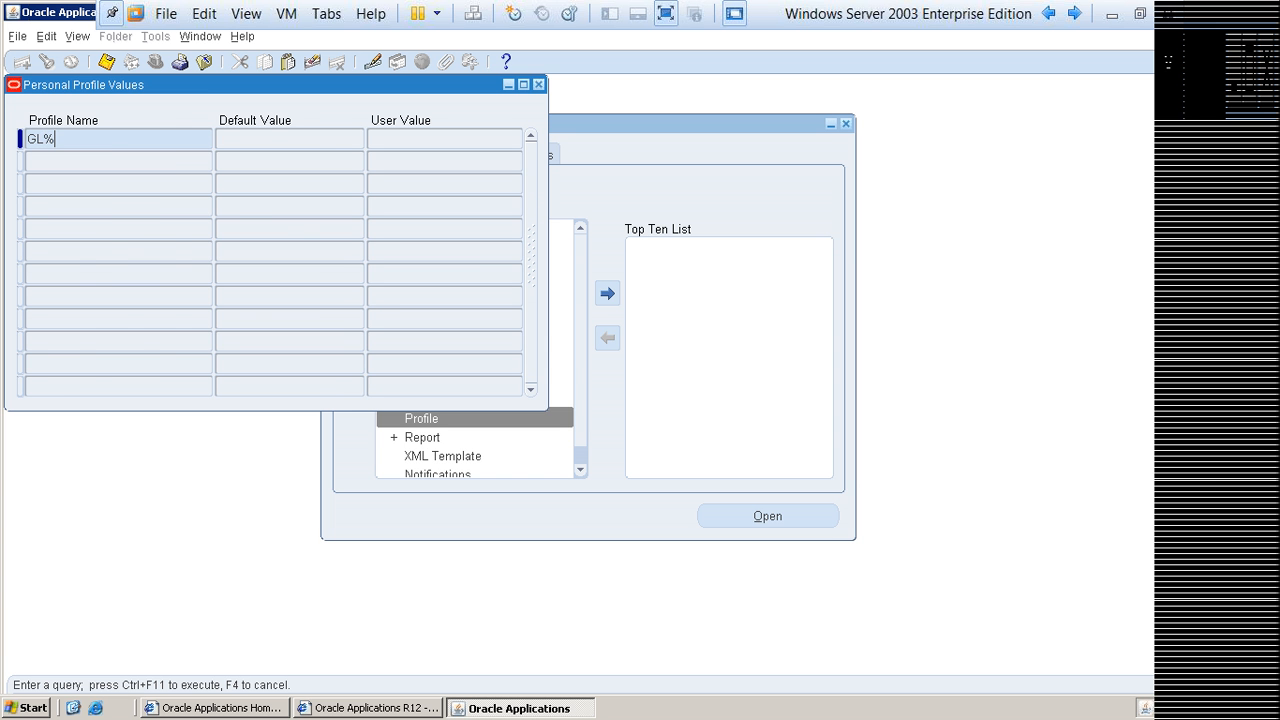
key(ctrl+F11)
key(Page_Down)
key(Page_Down)
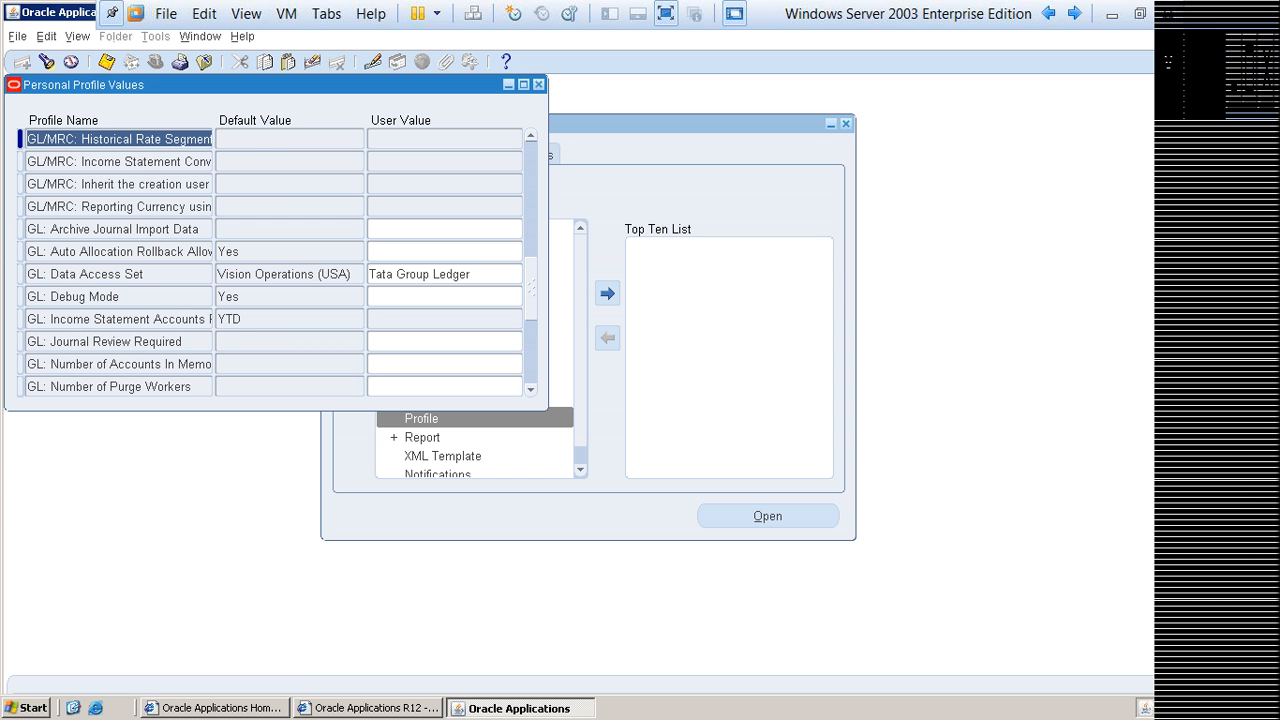
click(474, 274)
drag(474, 274, 368, 274)
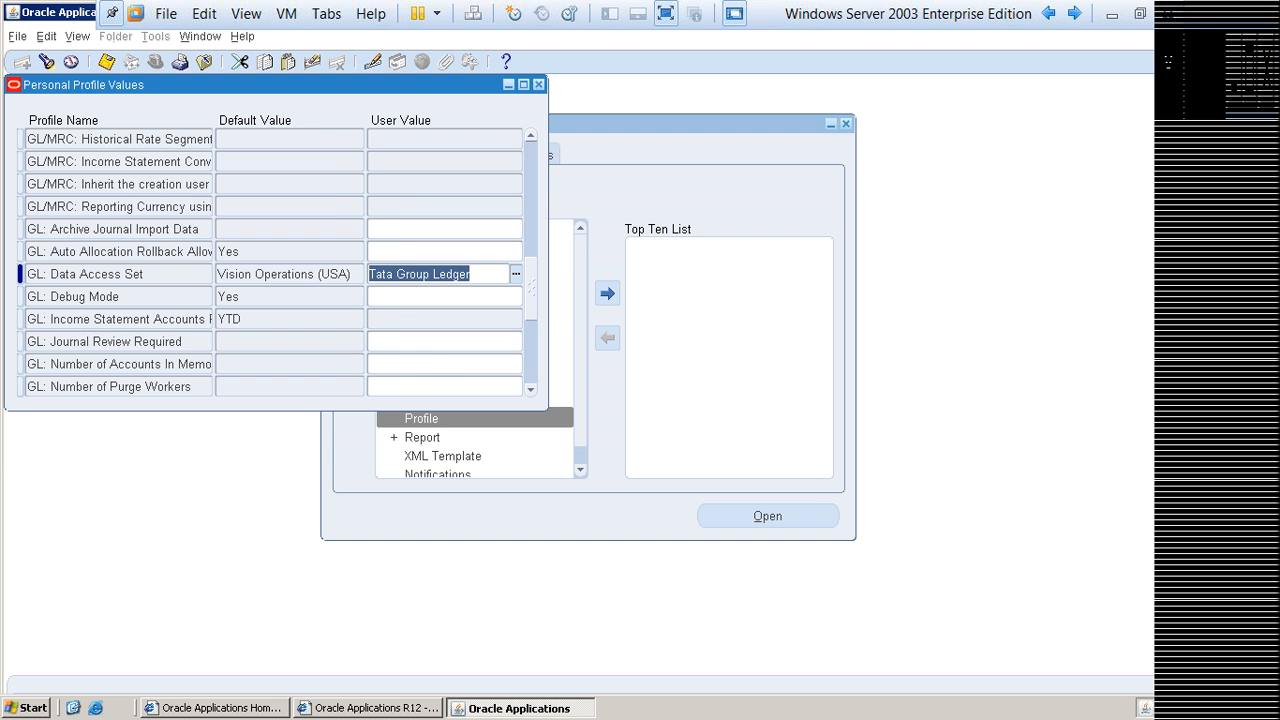
Step: Close the personal profile values, view the Enter Journals window under Journals, and return to the collapsed Navigator list
key(F4)
key(alt+t)
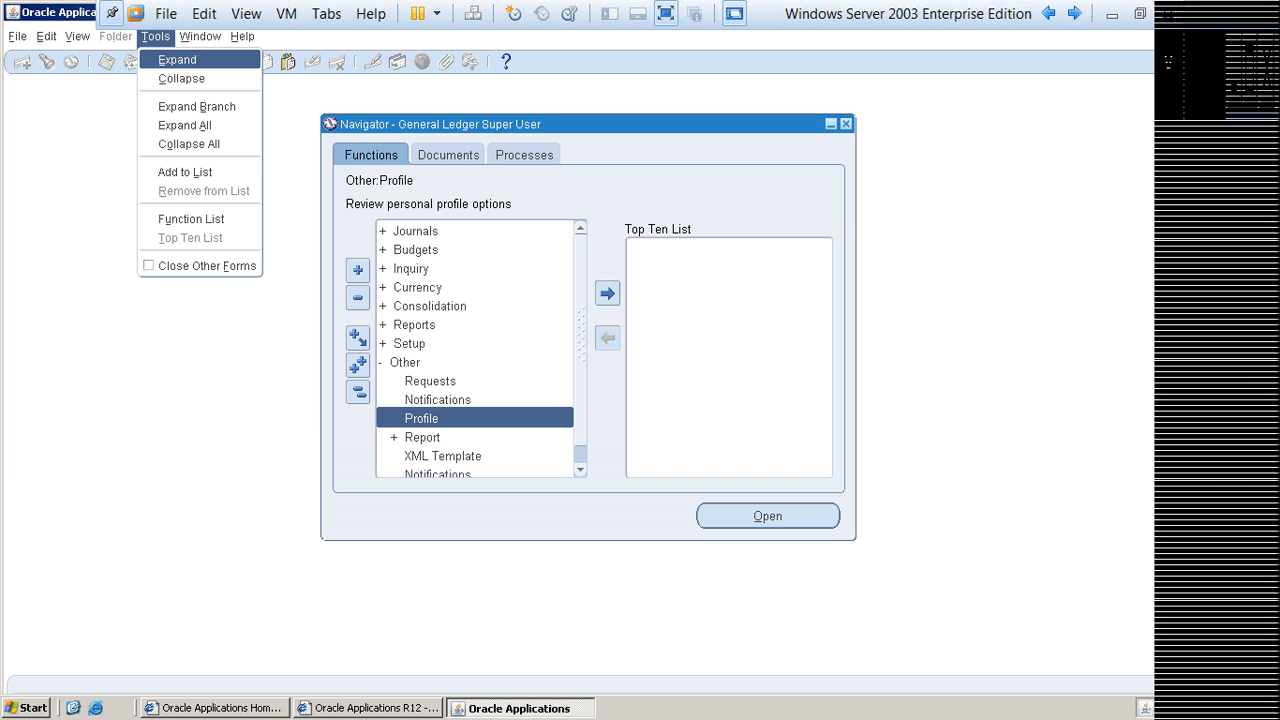
key(l)
key(alt+o)
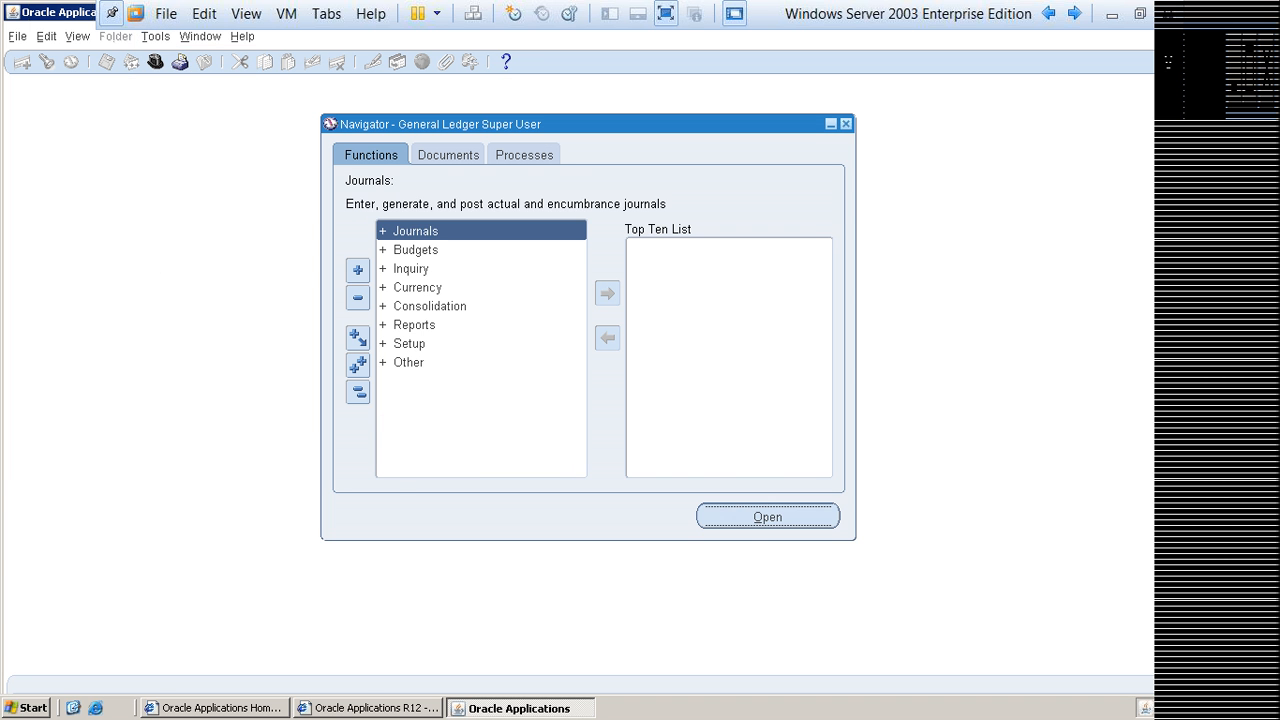
key(alt+o)
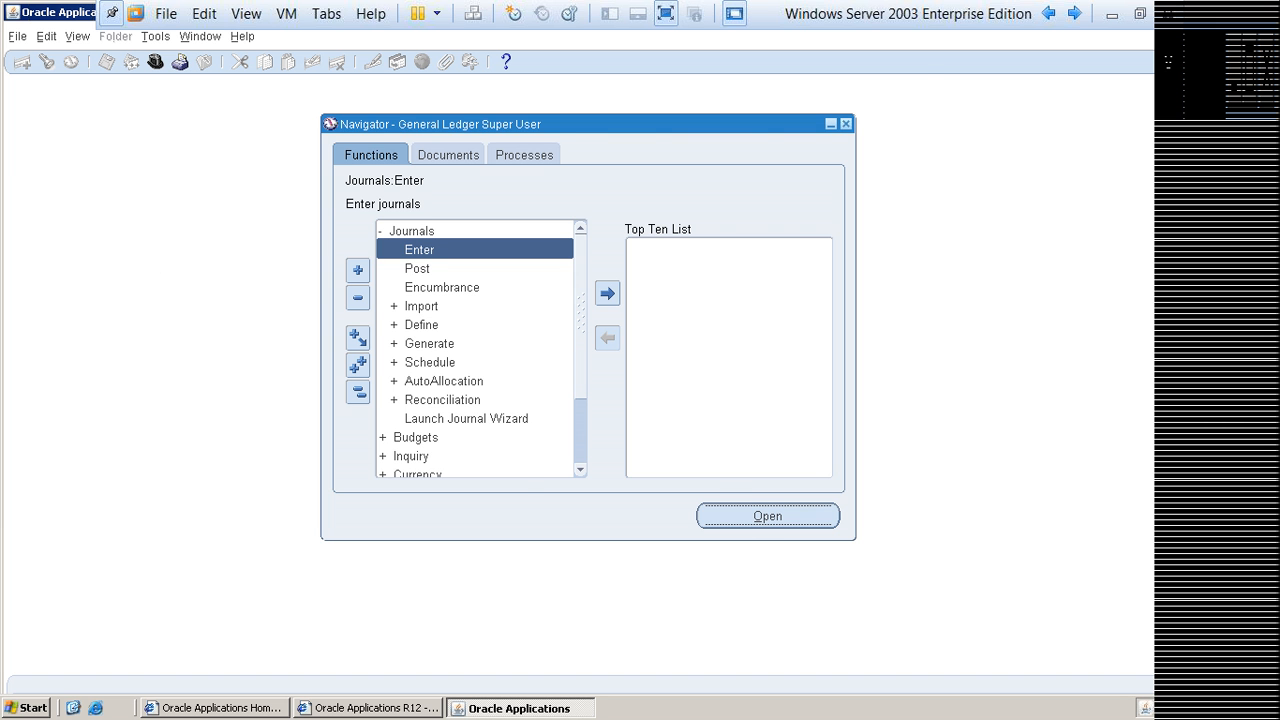
key(alt+j)
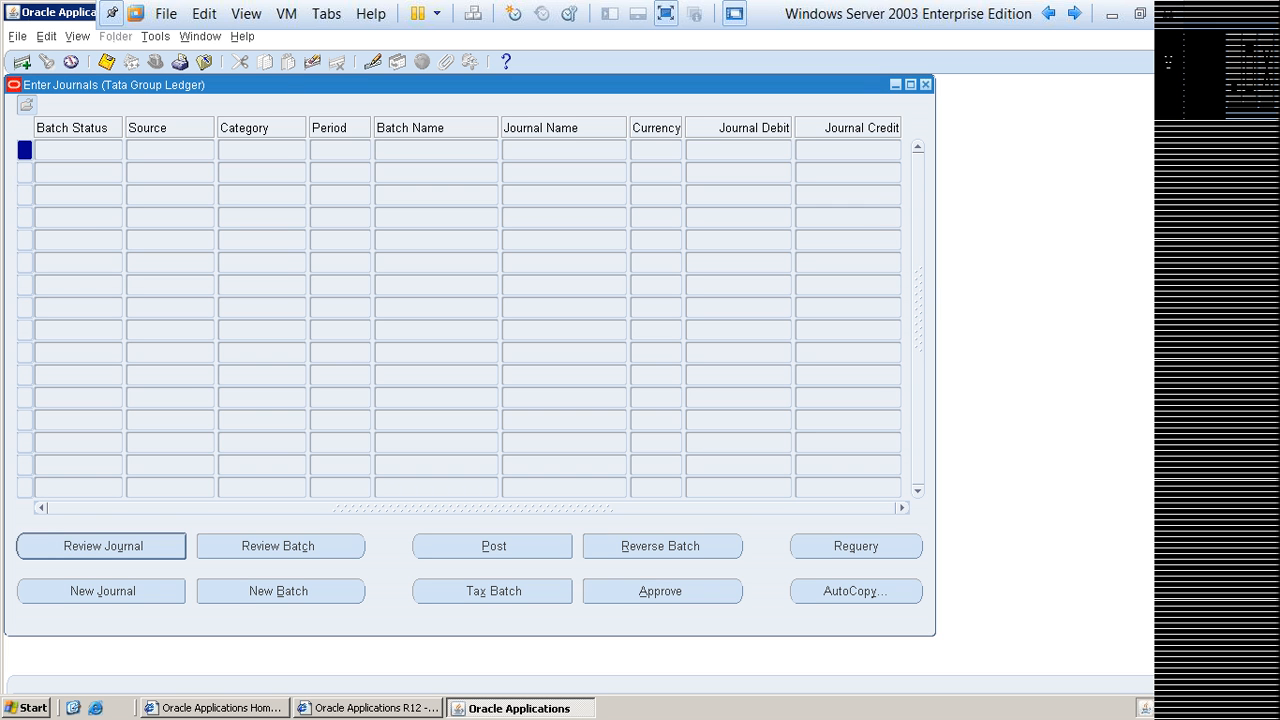
click(926, 85)
key(Up)
key(Left)
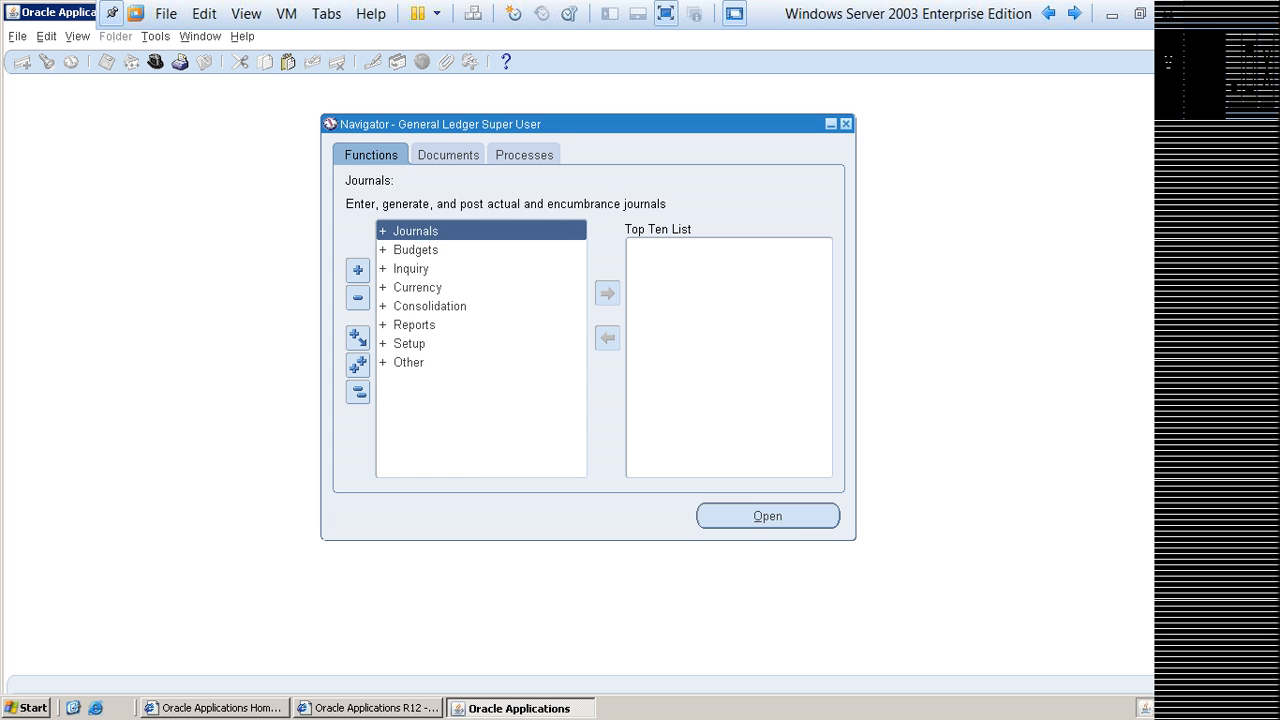
key(Down)
key(Down)
key(Down)
key(Down)
key(Down)
key(Down)
key(Down)
key(Right)
key(Down)
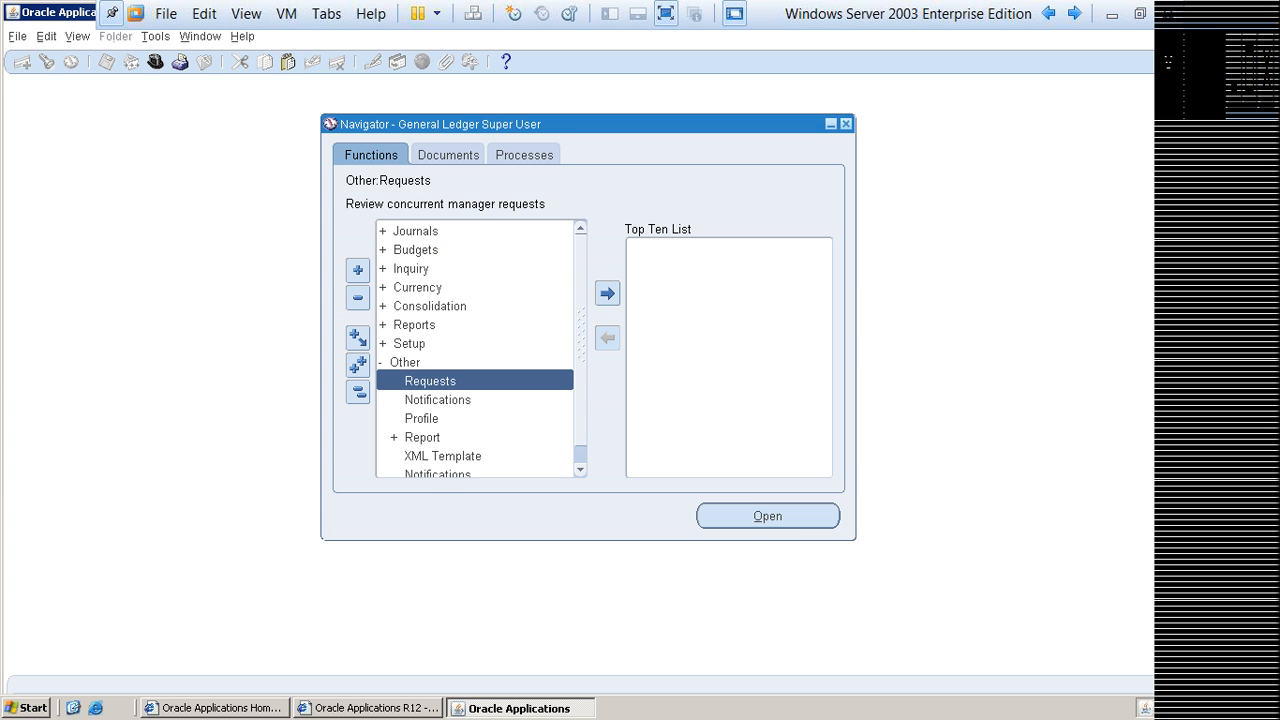
key(Up)
key(Left)
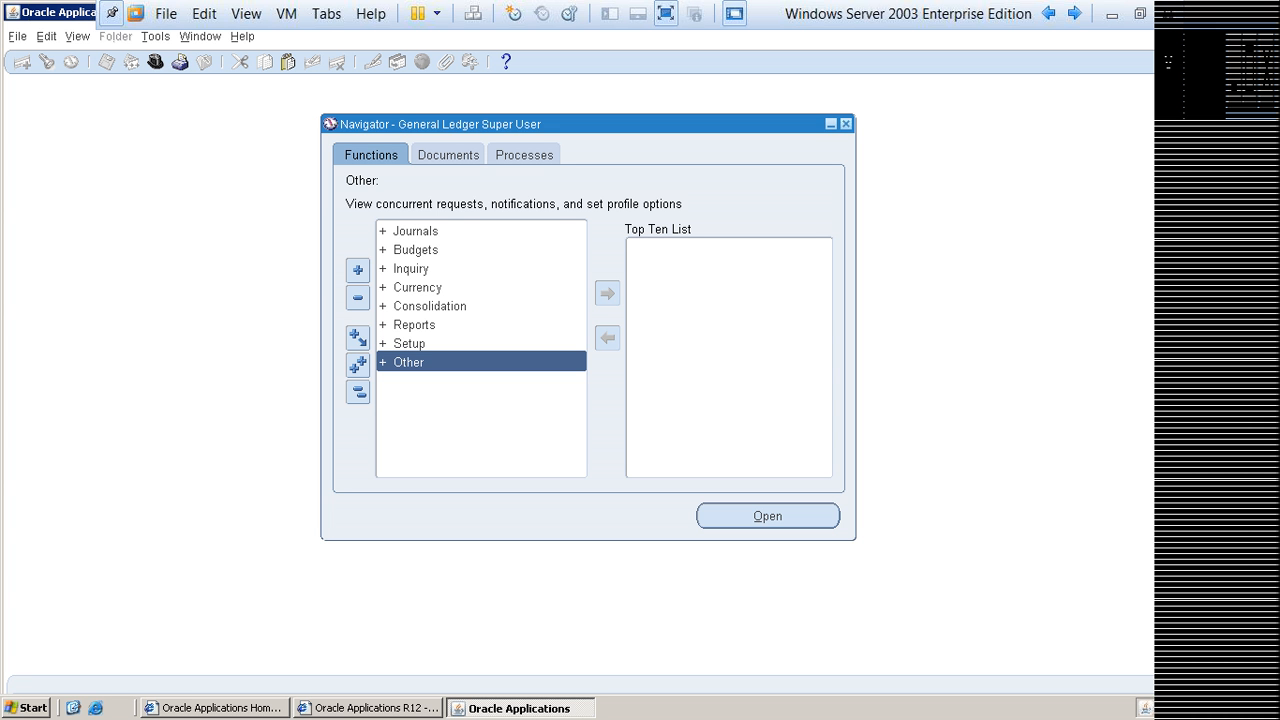
Step: Open the Open/Close periods function under Setup and find periods for Tata Group Ledger with status Any
key(Up)
key(Return)
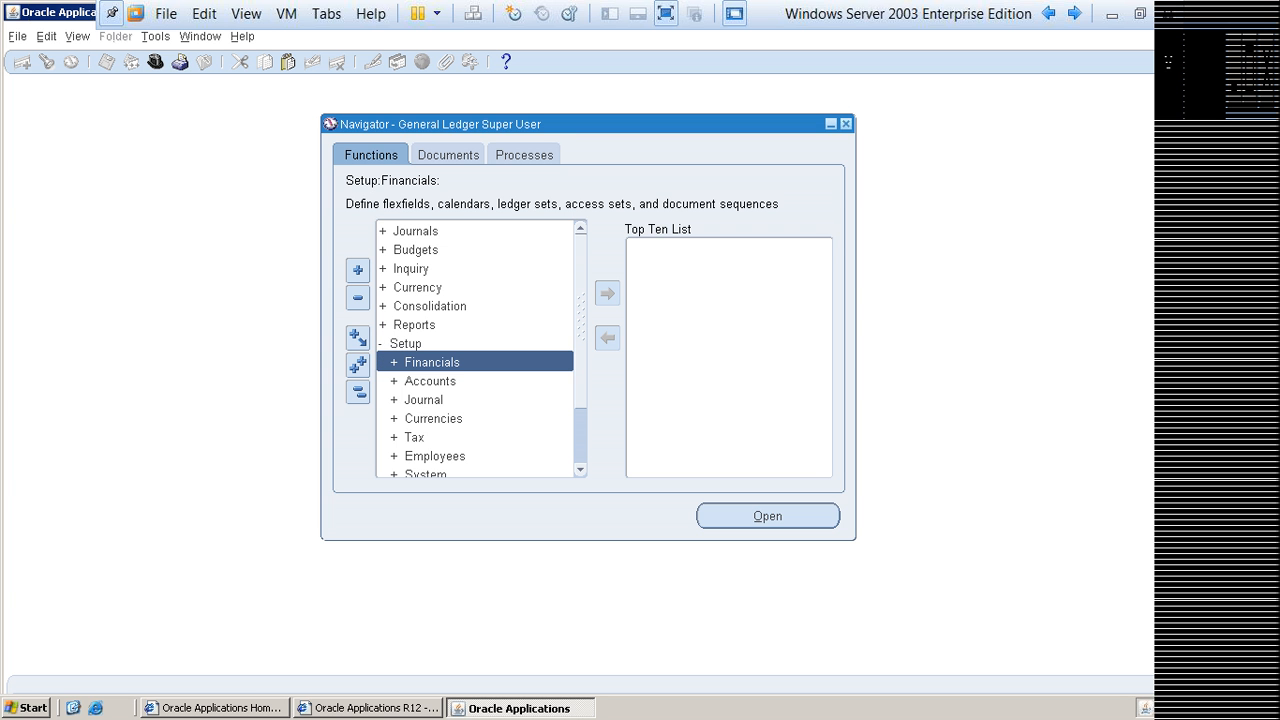
key(Down)
key(Down)
key(Down)
key(Down)
key(Down)
key(Down)
key(Down)
key(Down)
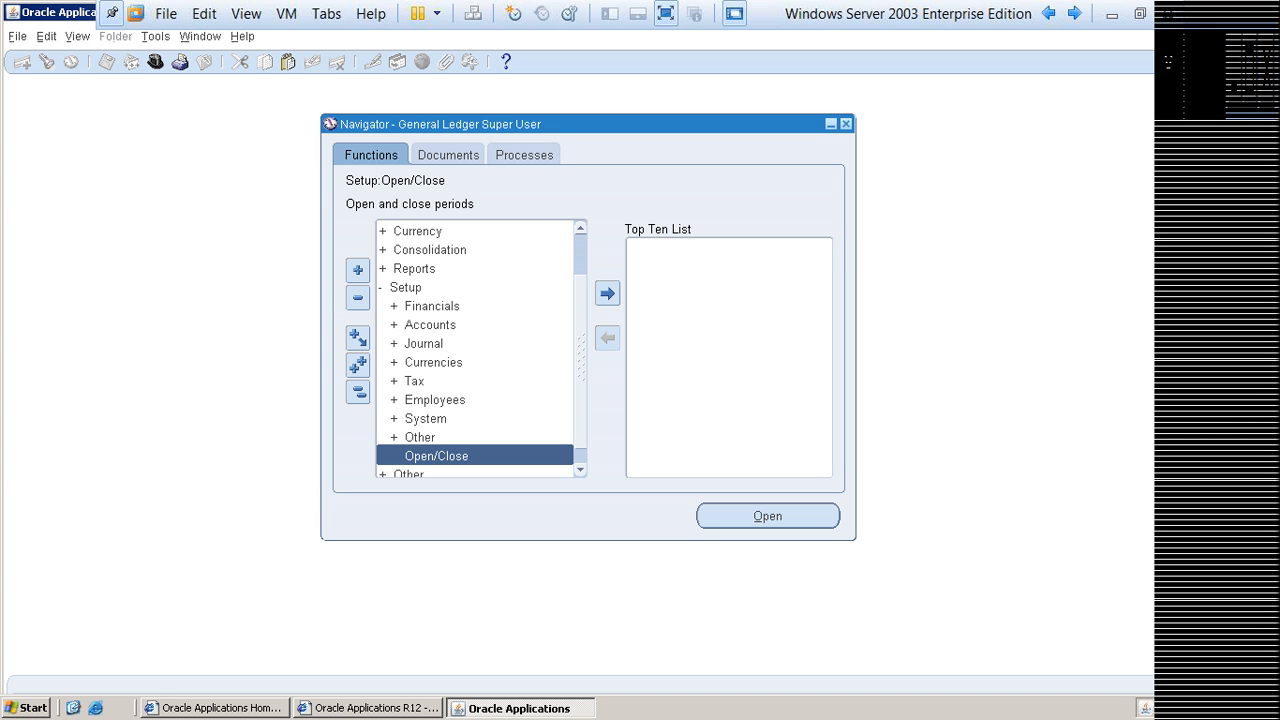
click(768, 516)
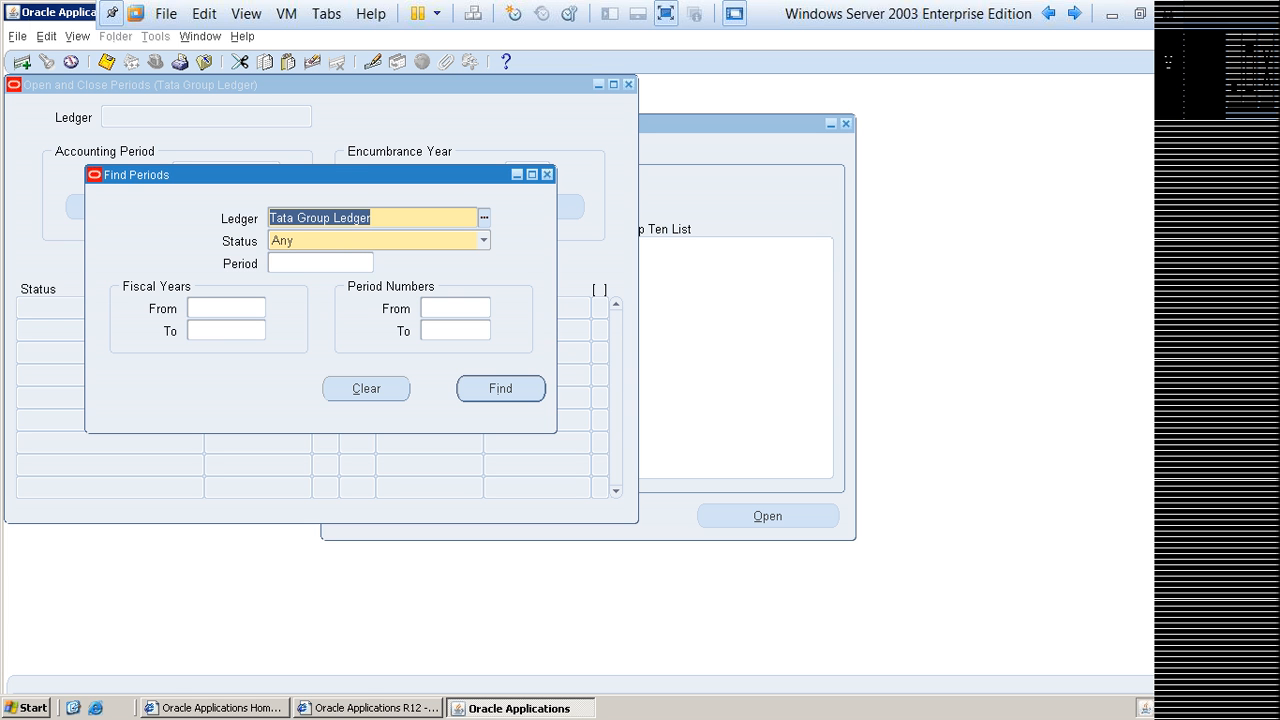
key(Return)
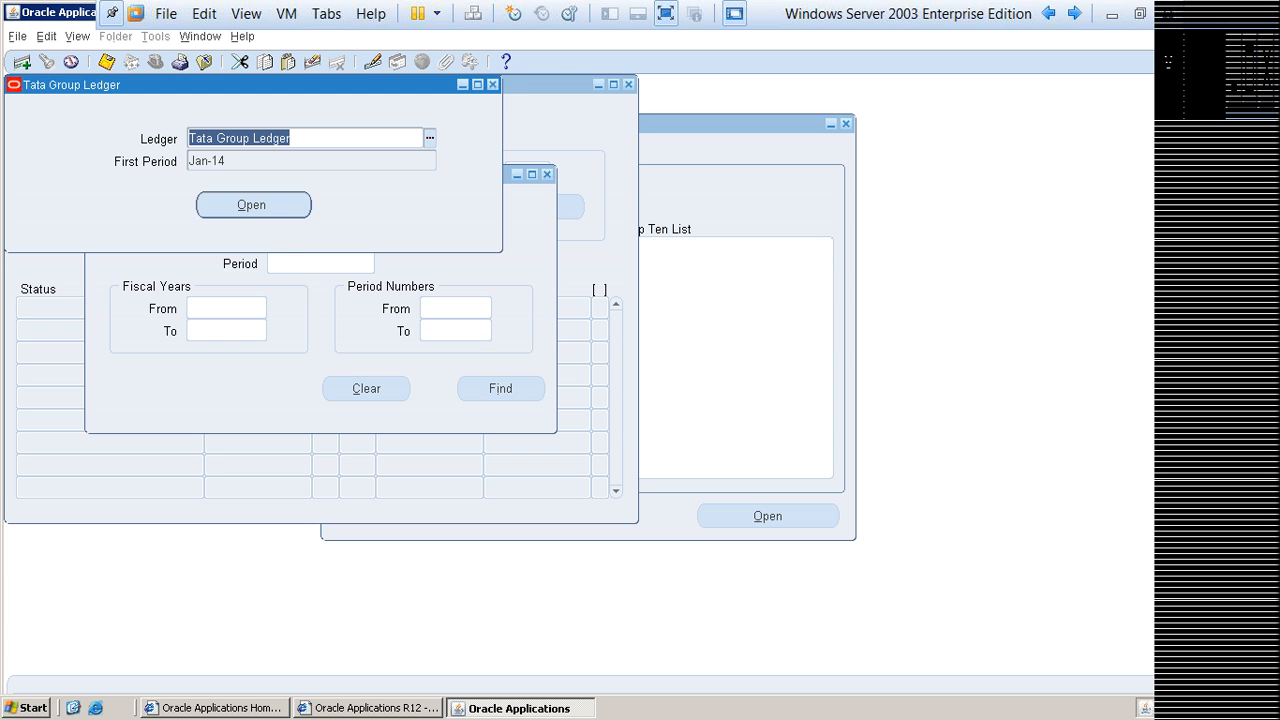
Step: Examine the Ledger and First Period fields in the Tata Group Ledger window for opening the first period
drag(250, 85, 335, 93)
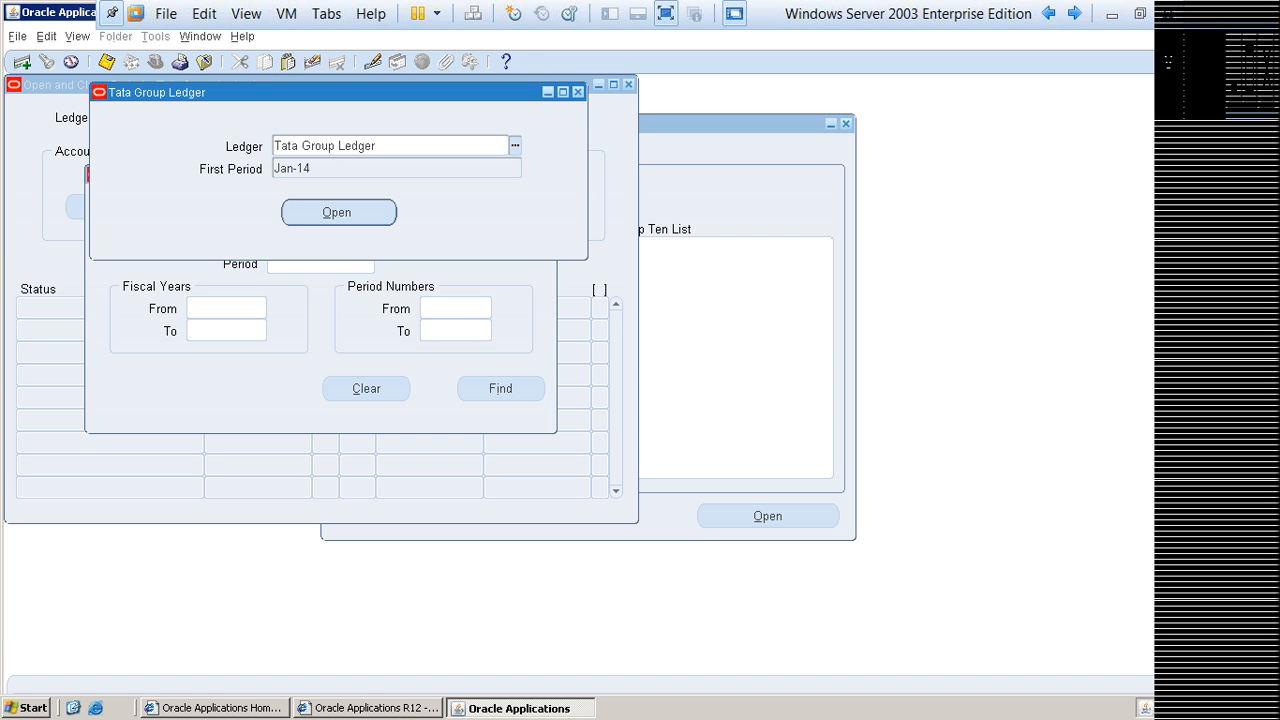
click(306, 168)
click(378, 146)
drag(377, 146, 273, 146)
click(310, 168)
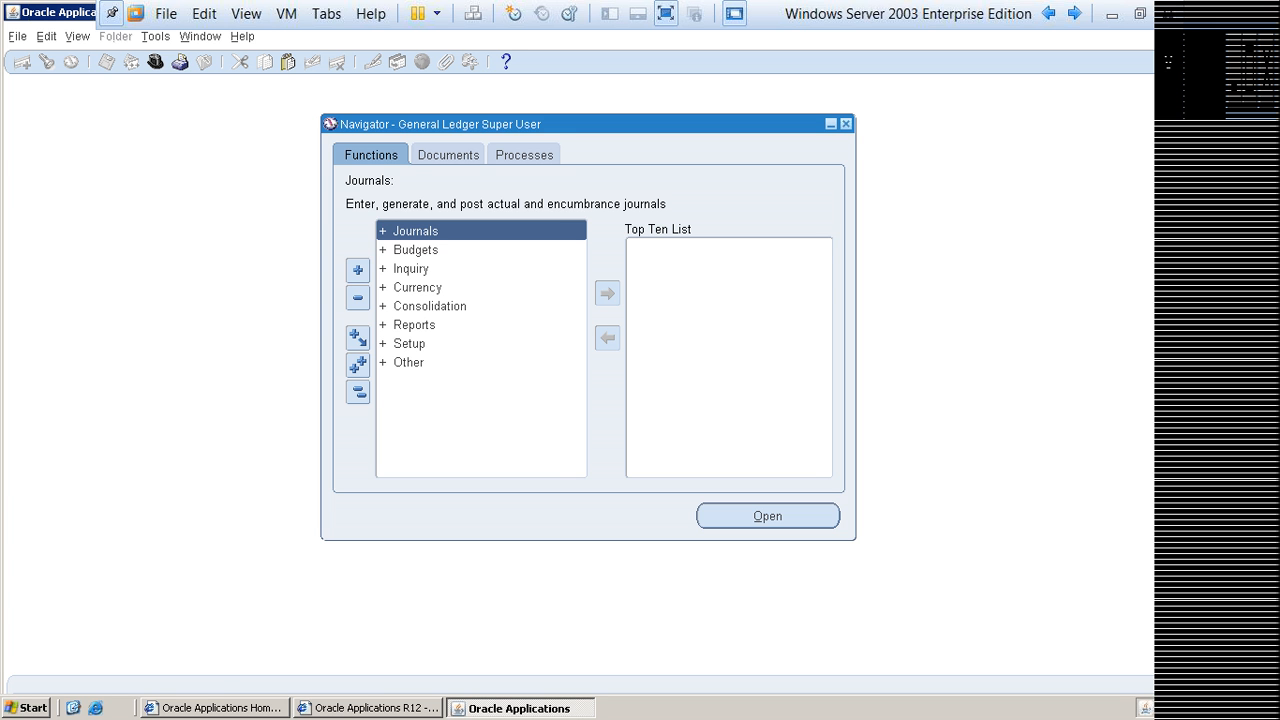
Step: Open Accounting Setup Manager in a maximized window and search for the ledger Tata
key(ctrl+f)
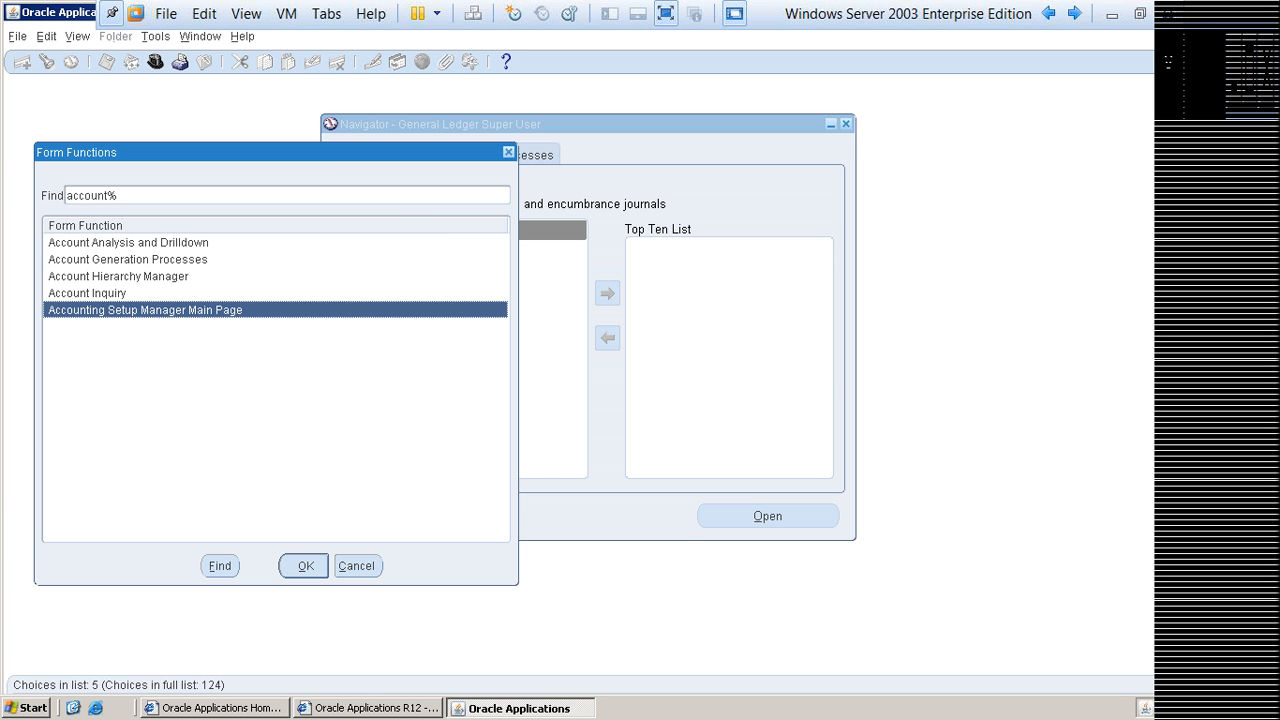
key(Return)
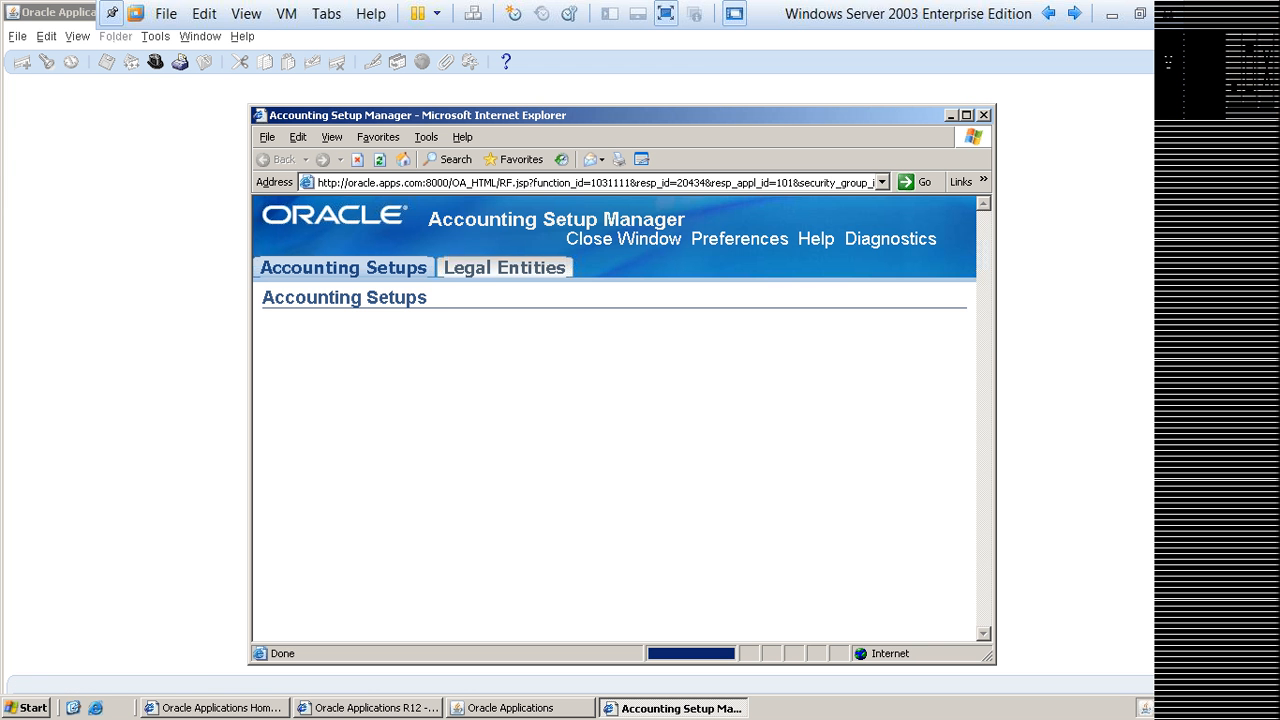
click(967, 115)
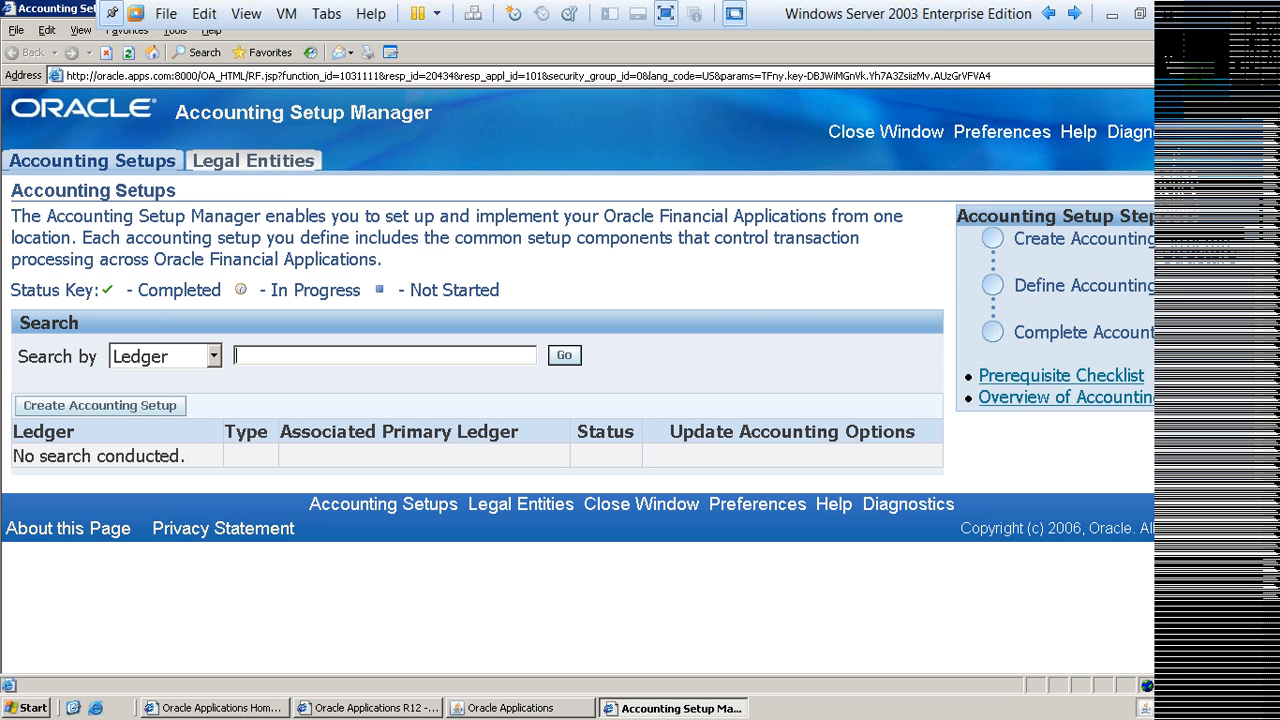
text(Tata)
key(Return)
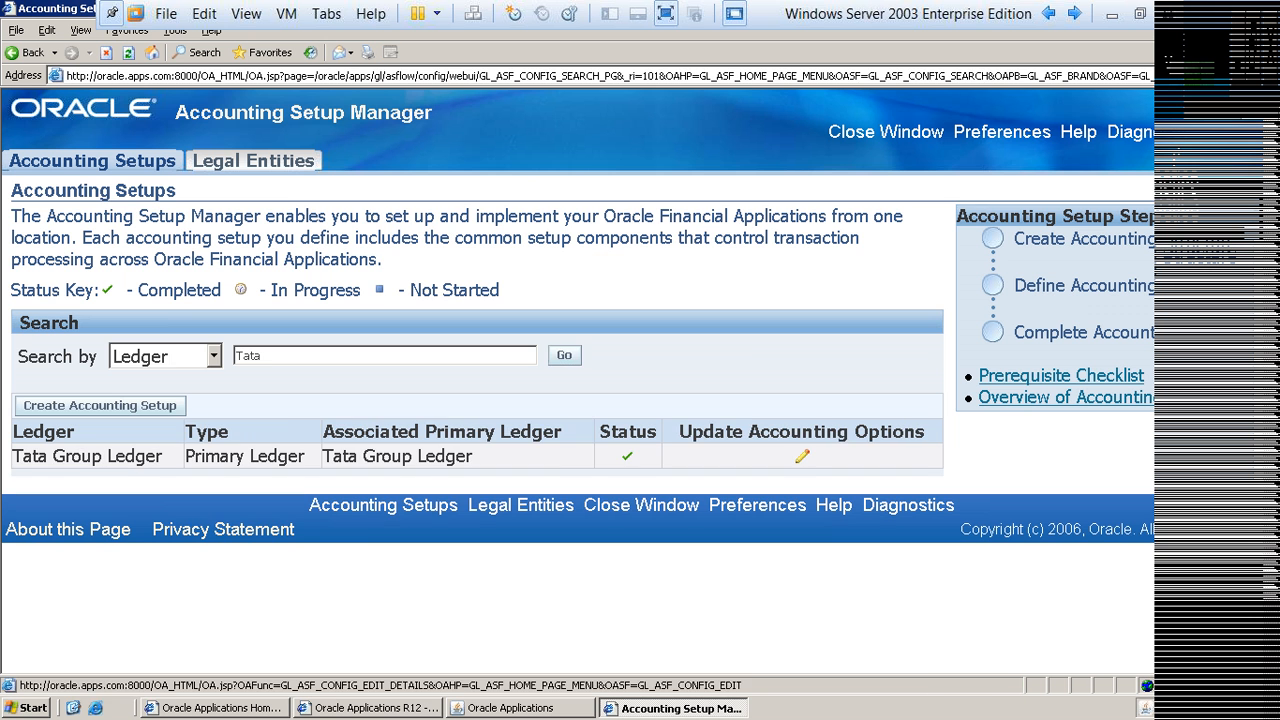
Step: Open the accounting options of Tata Group Ledger and go into its ledger definition for updating
click(802, 456)
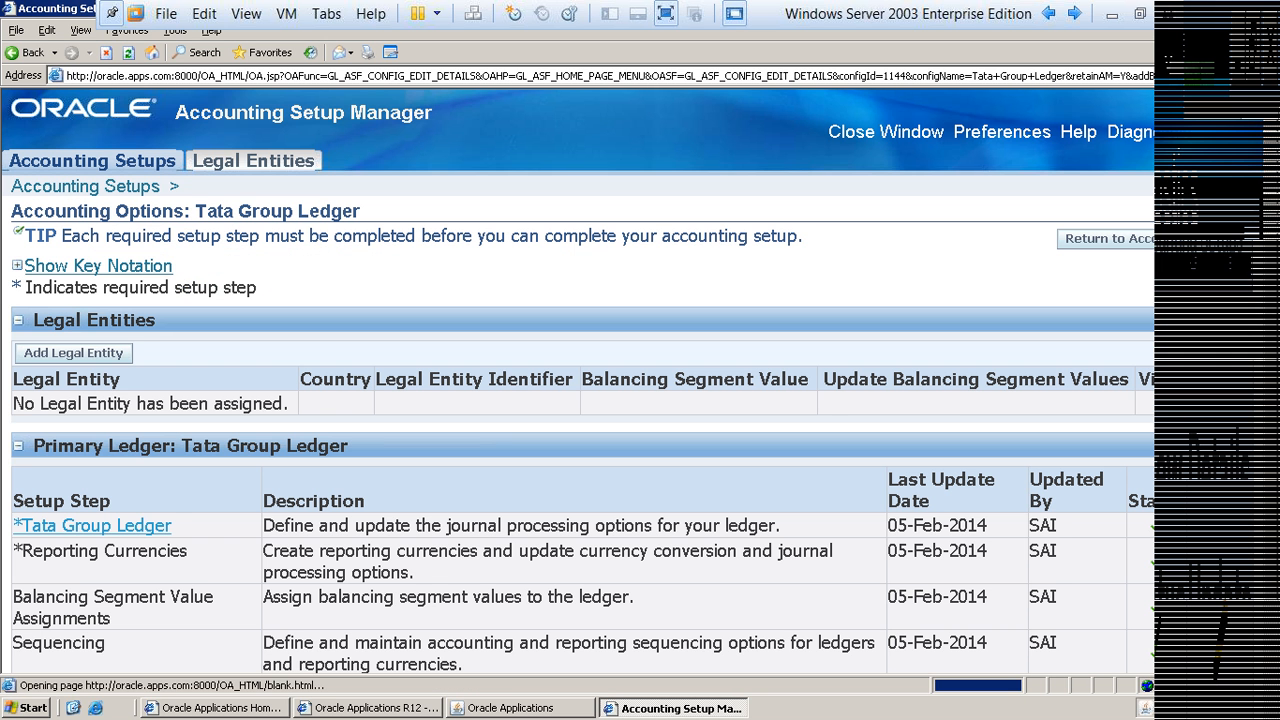
scroll(92, 351, down, 3)
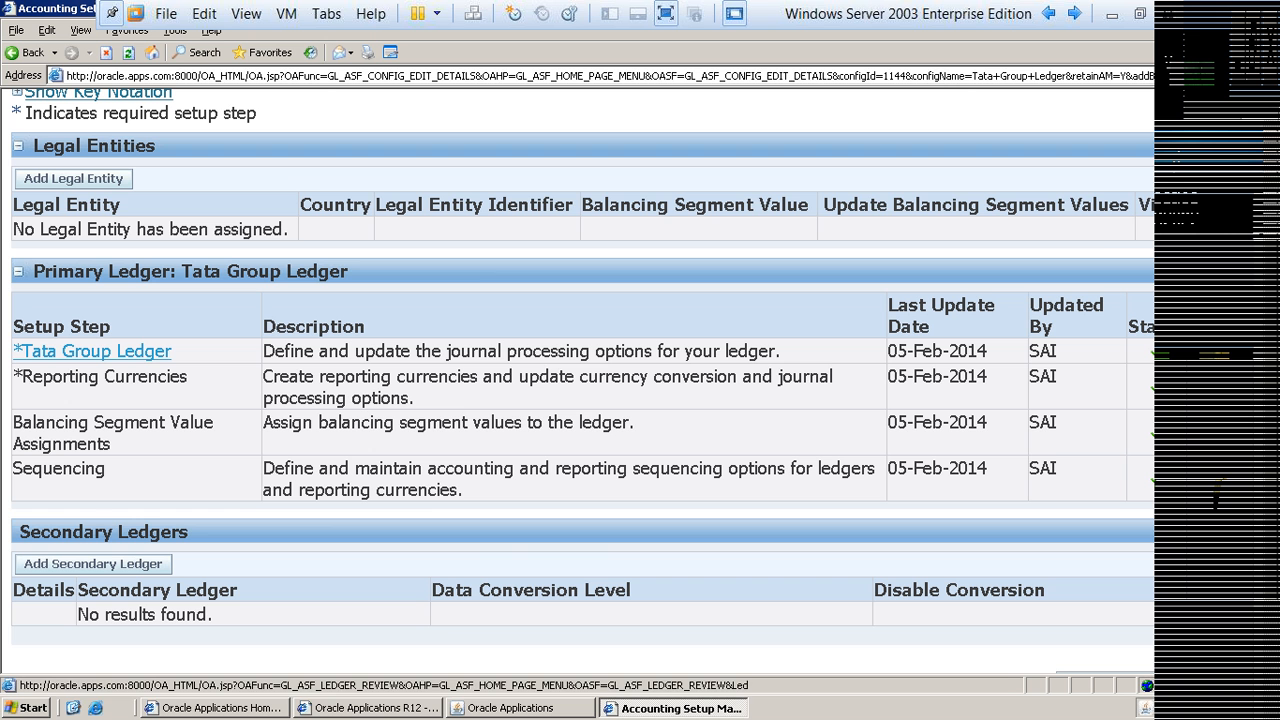
click(92, 351)
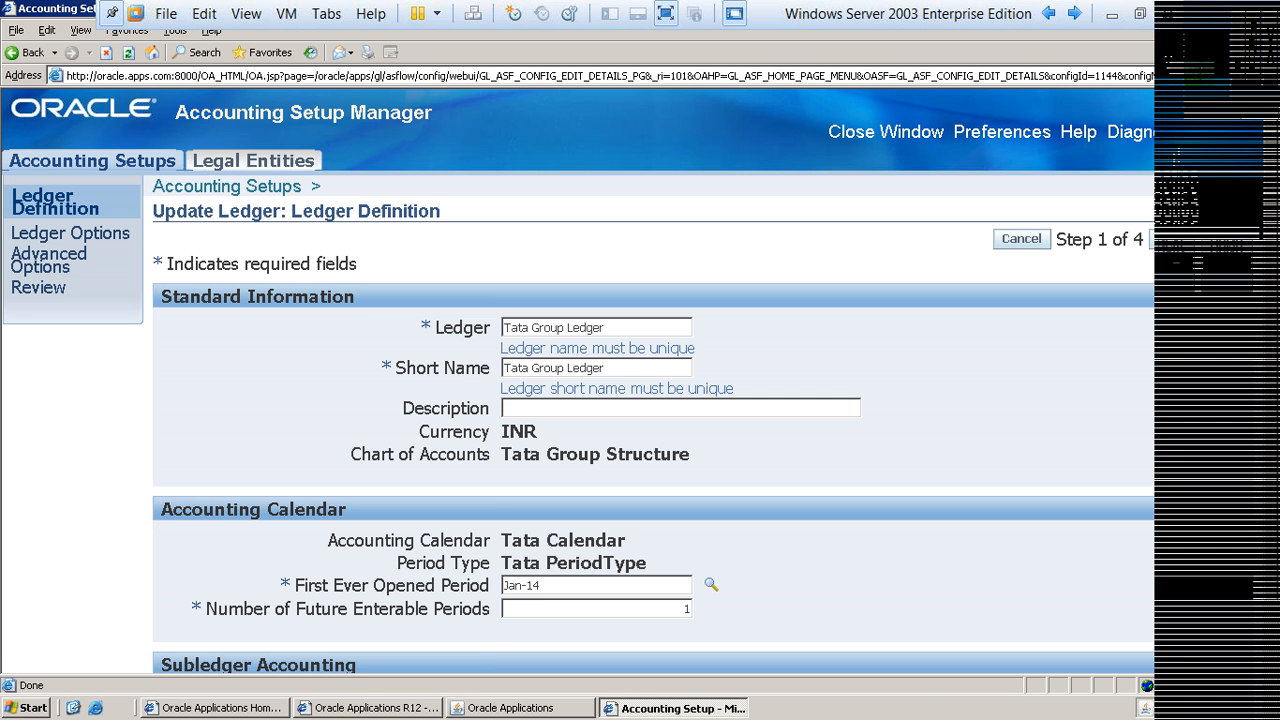
Step: Set the First Ever Opened Period of Tata Group Ledger to Apr-14
scroll(640, 380, down, 3)
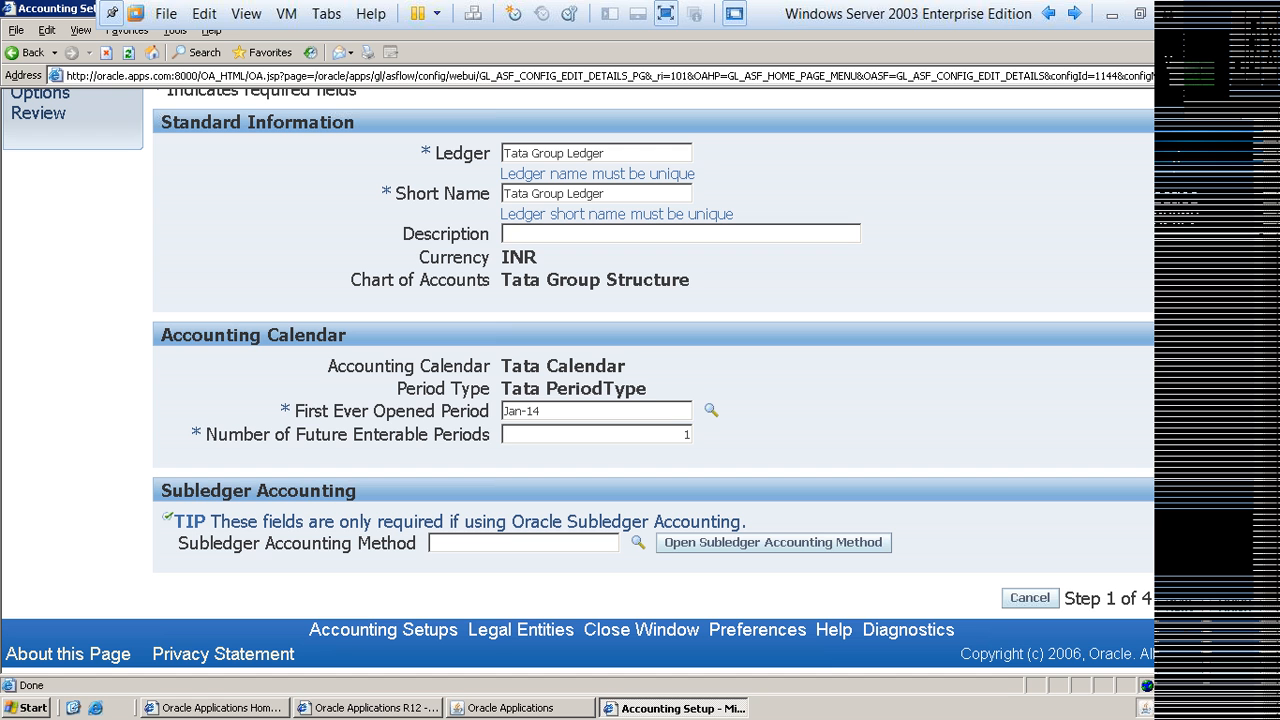
drag(295, 411, 541, 411)
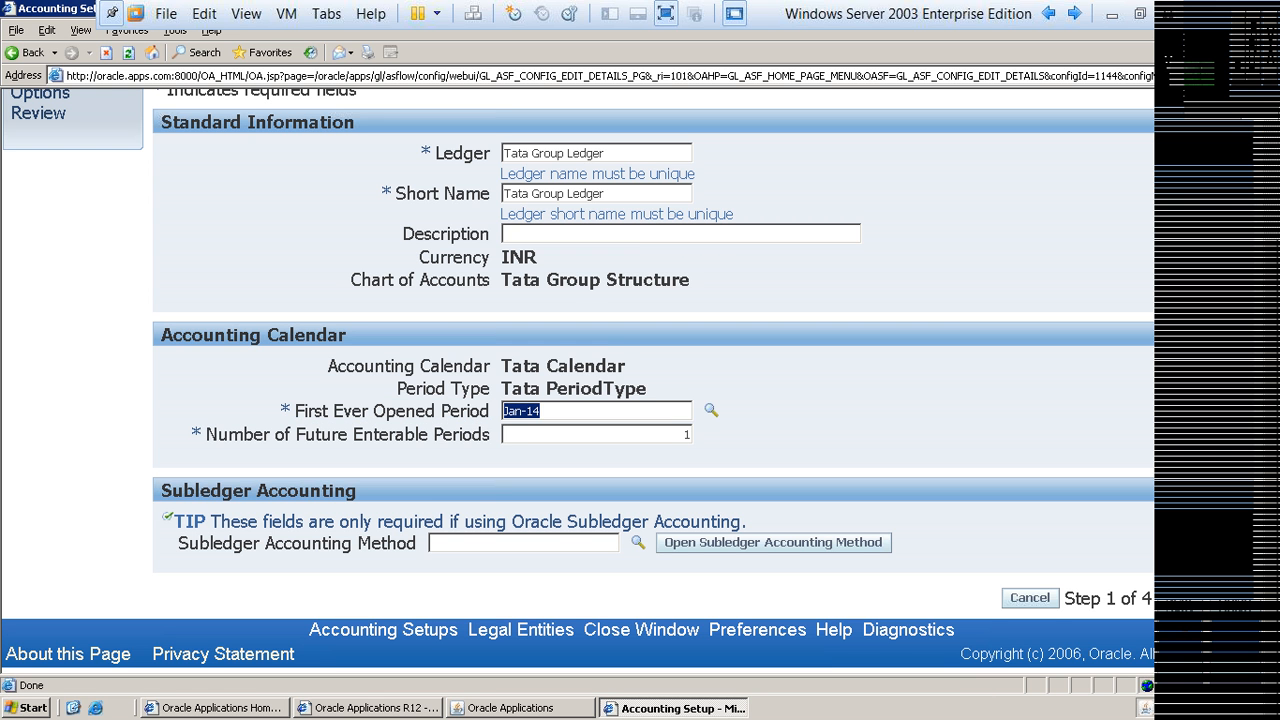
text(Apr-14)
key(Tab)
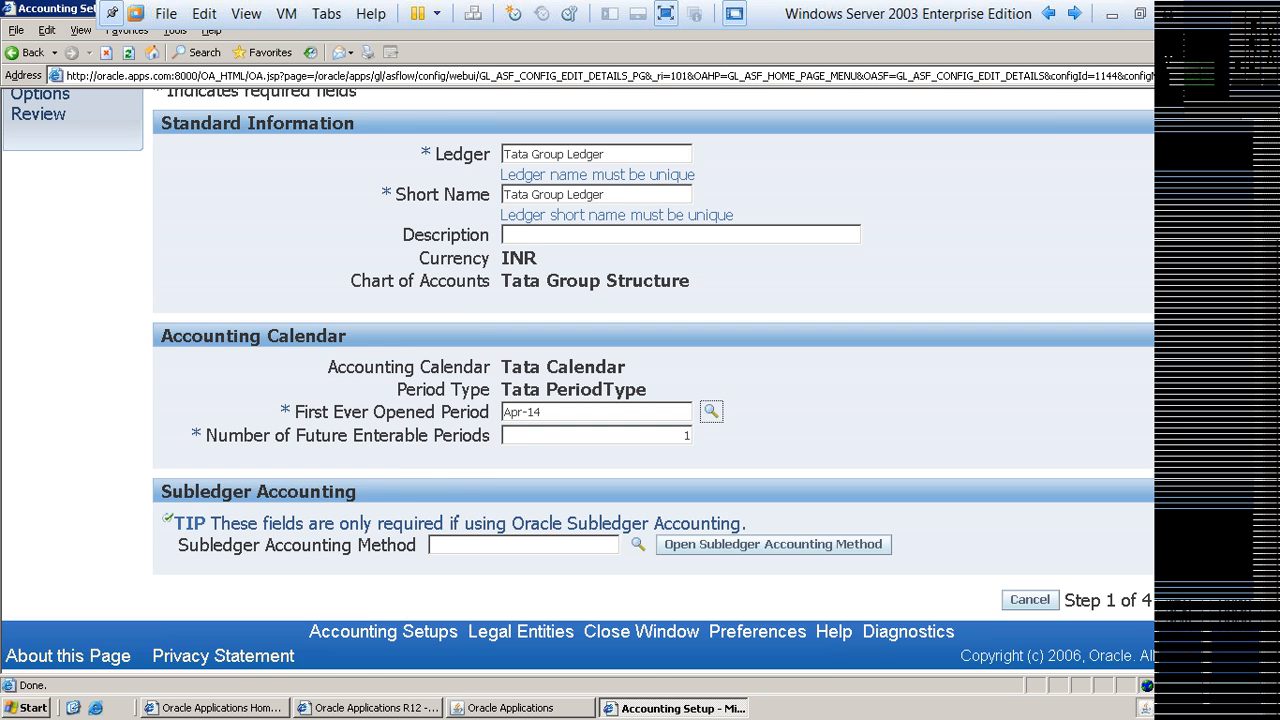
Step: Finish the ledger definition update and close the Accounting Setup Manager window
scroll(577, 380, up, 1)
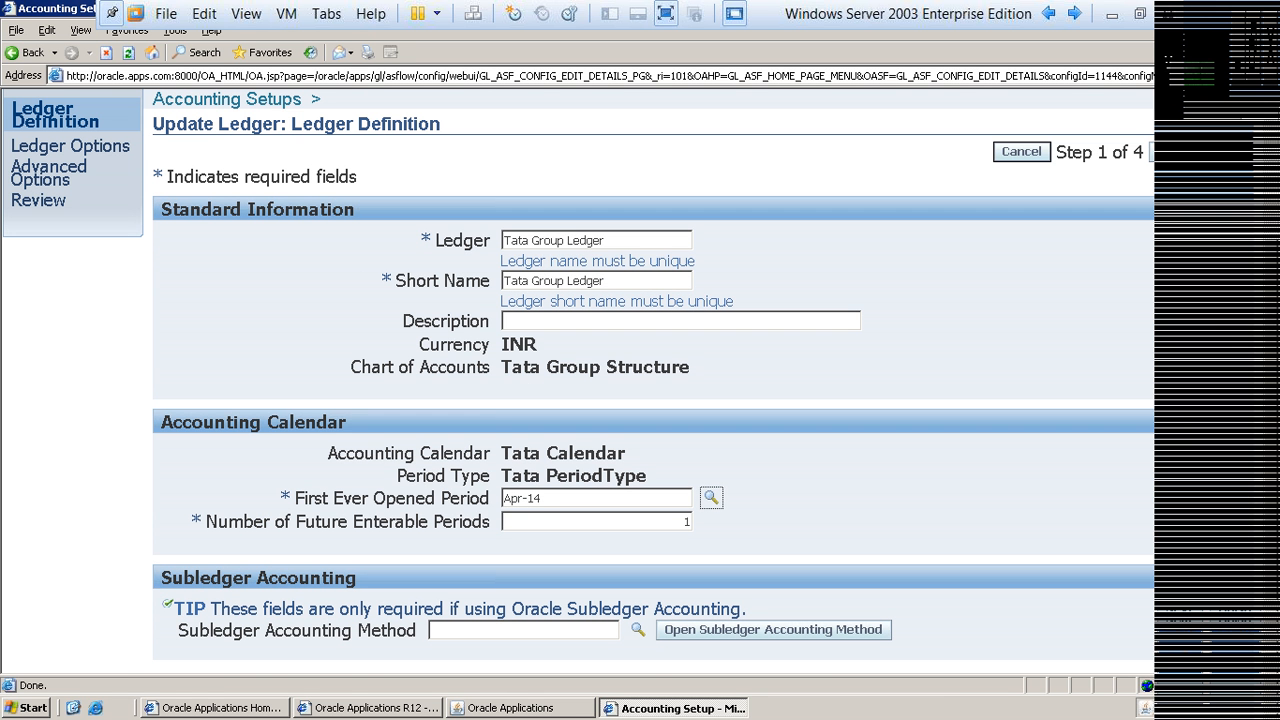
key(shift+Tab)
click(1230, 152)
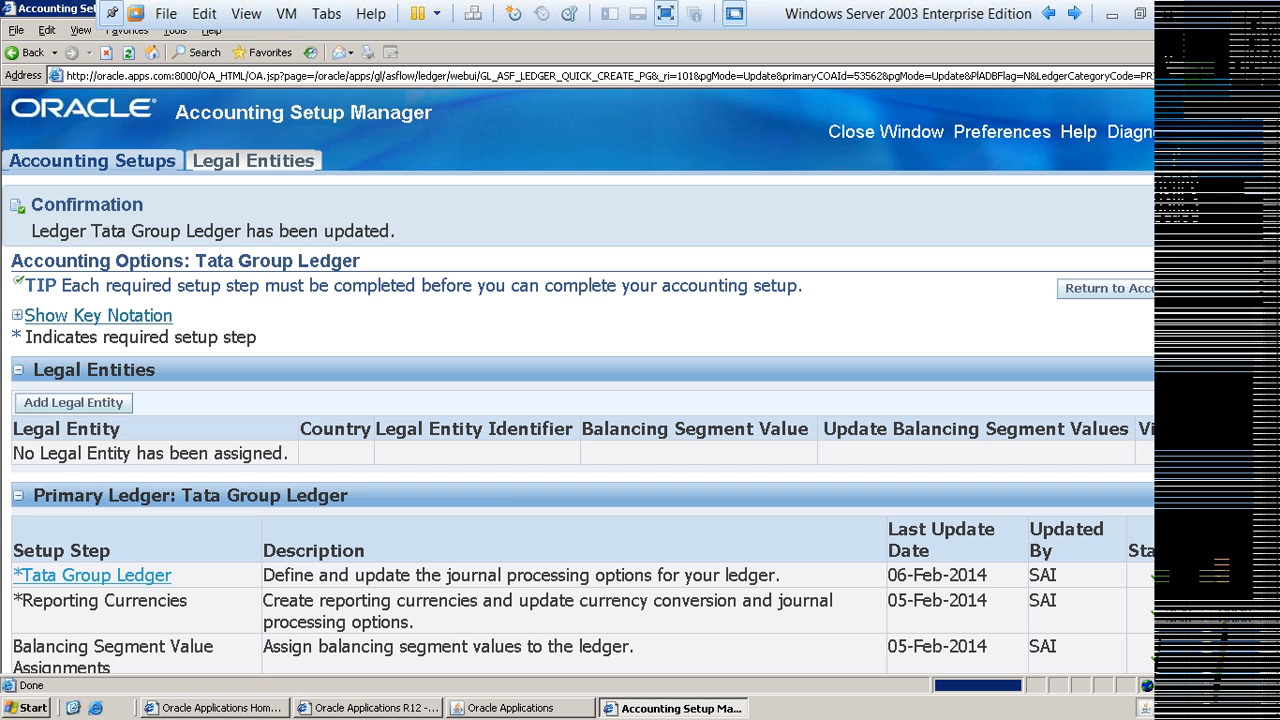
triple_click(213, 231)
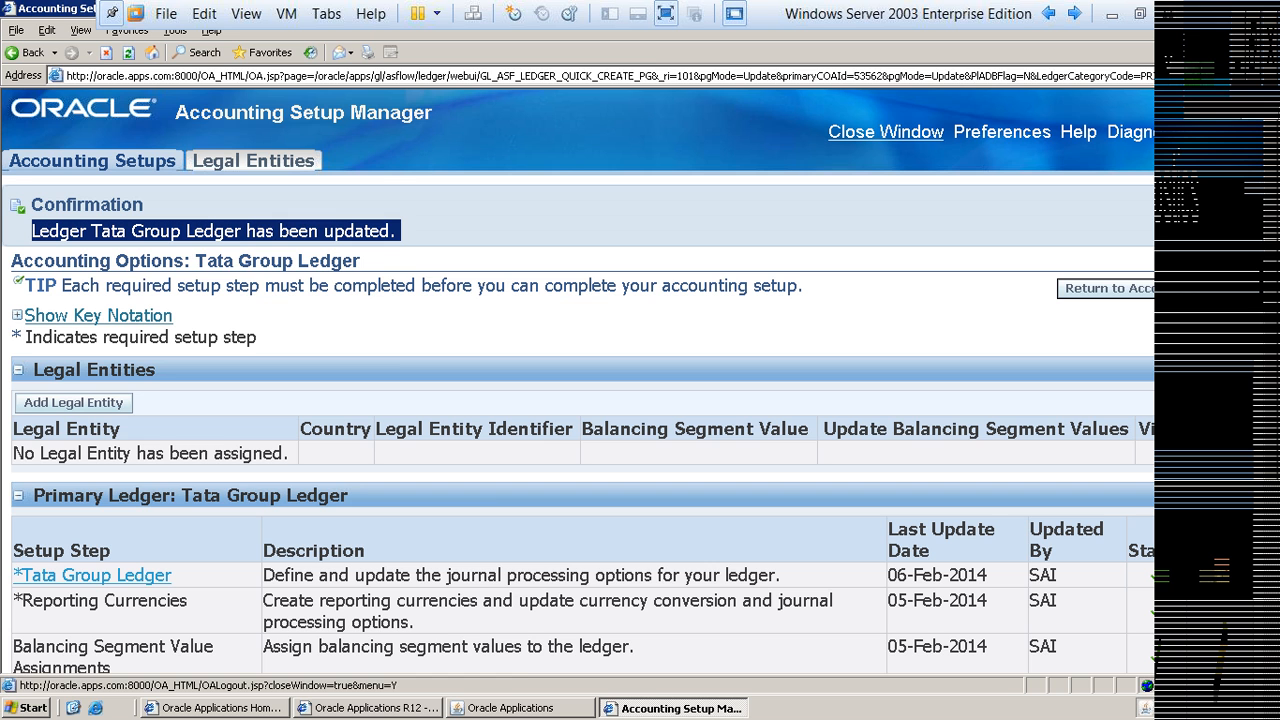
click(885, 132)
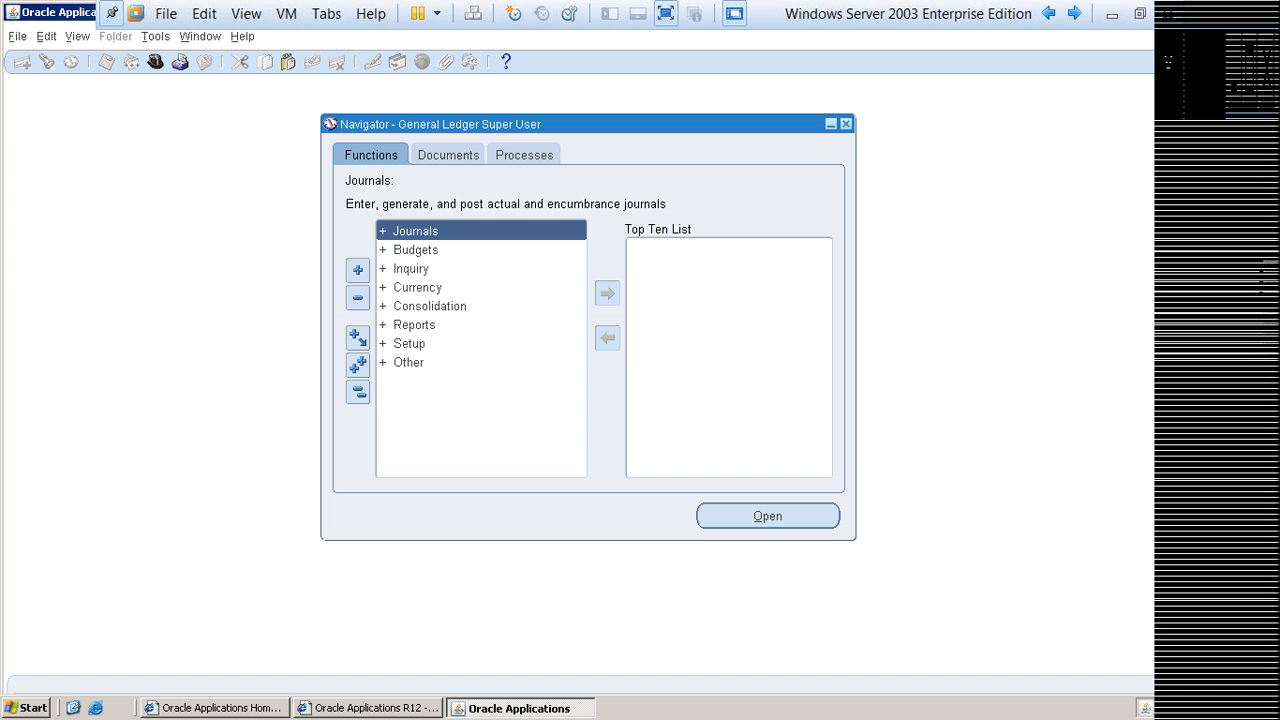
Step: Reopen the Open/Close periods function under Setup and run the period search for Tata Group Ledger
key(Down)
key(Down)
key(Down)
key(Down)
key(Down)
key(Down)
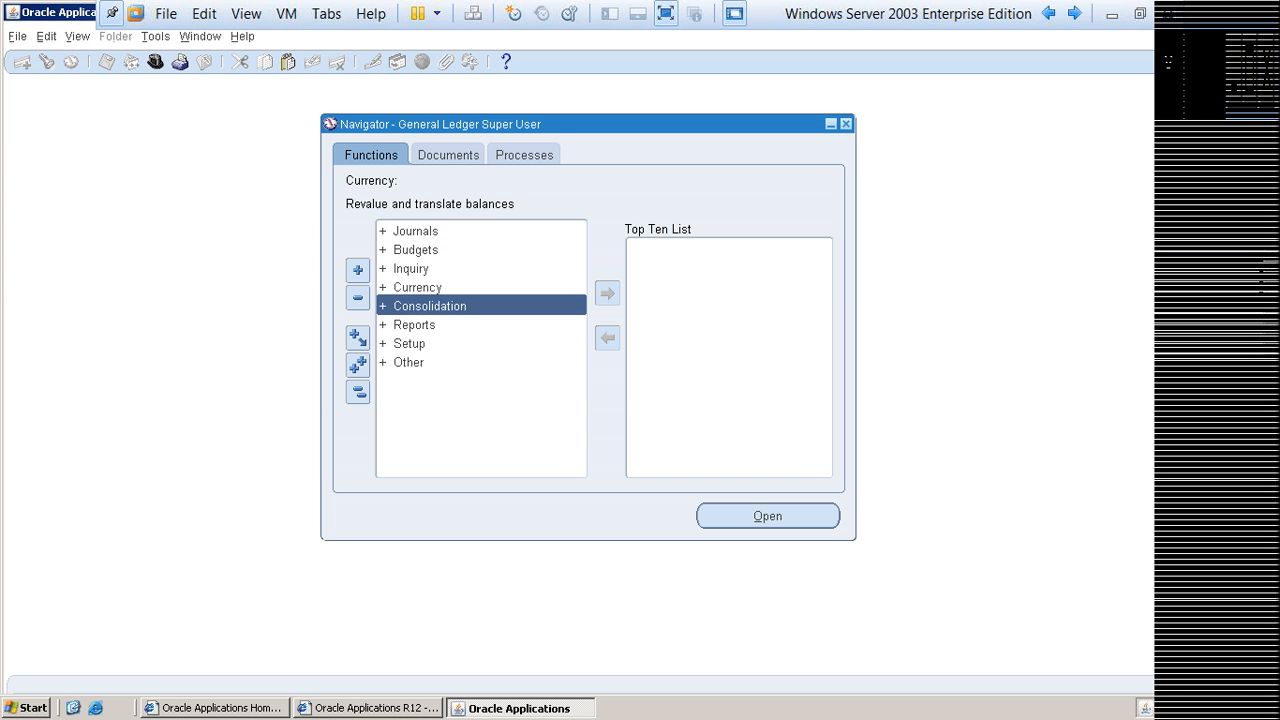
key(Tab)
key(Return)
key(Down)
key(Down)
key(Down)
key(Down)
key(Down)
key(Down)
key(Down)
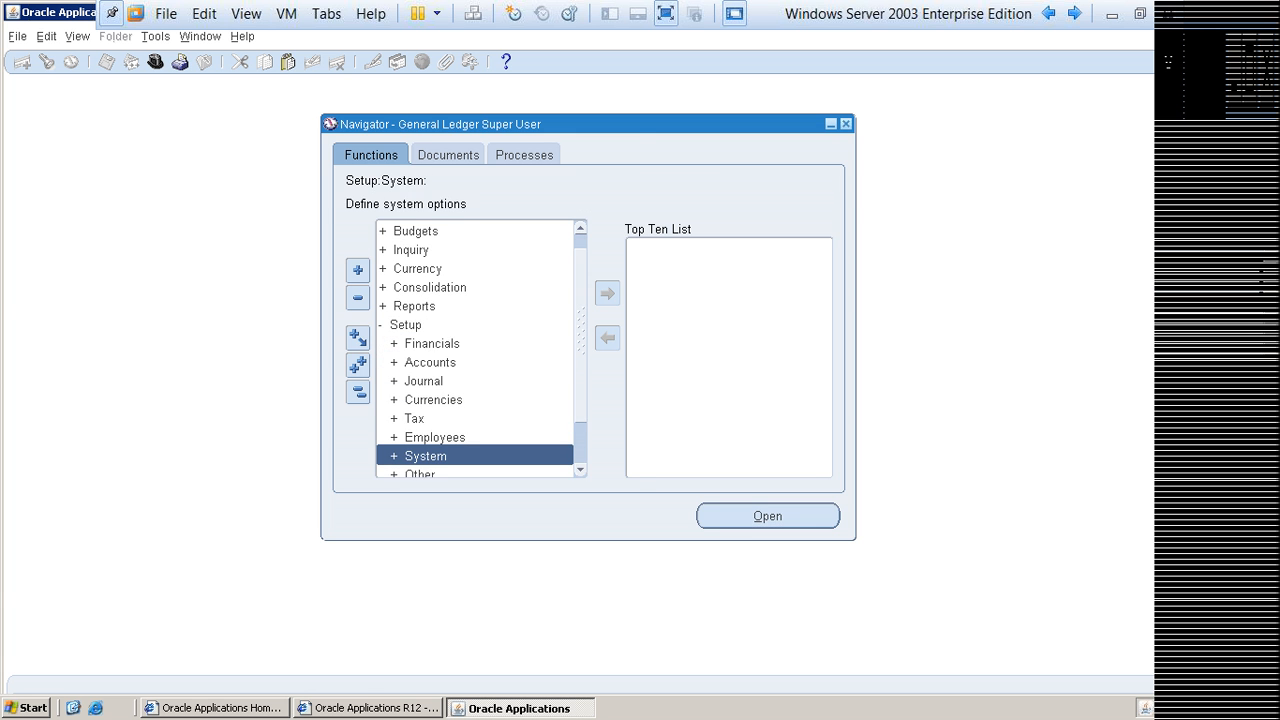
key(Down)
key(Return)
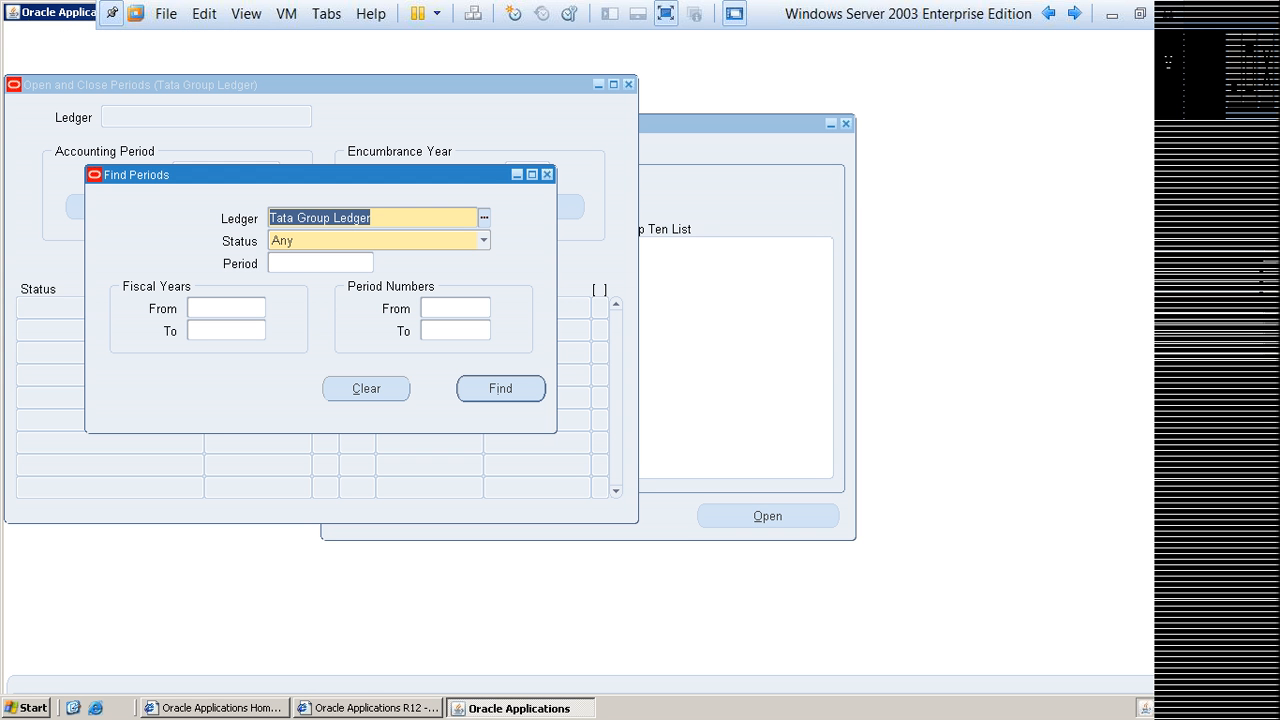
key(Return)
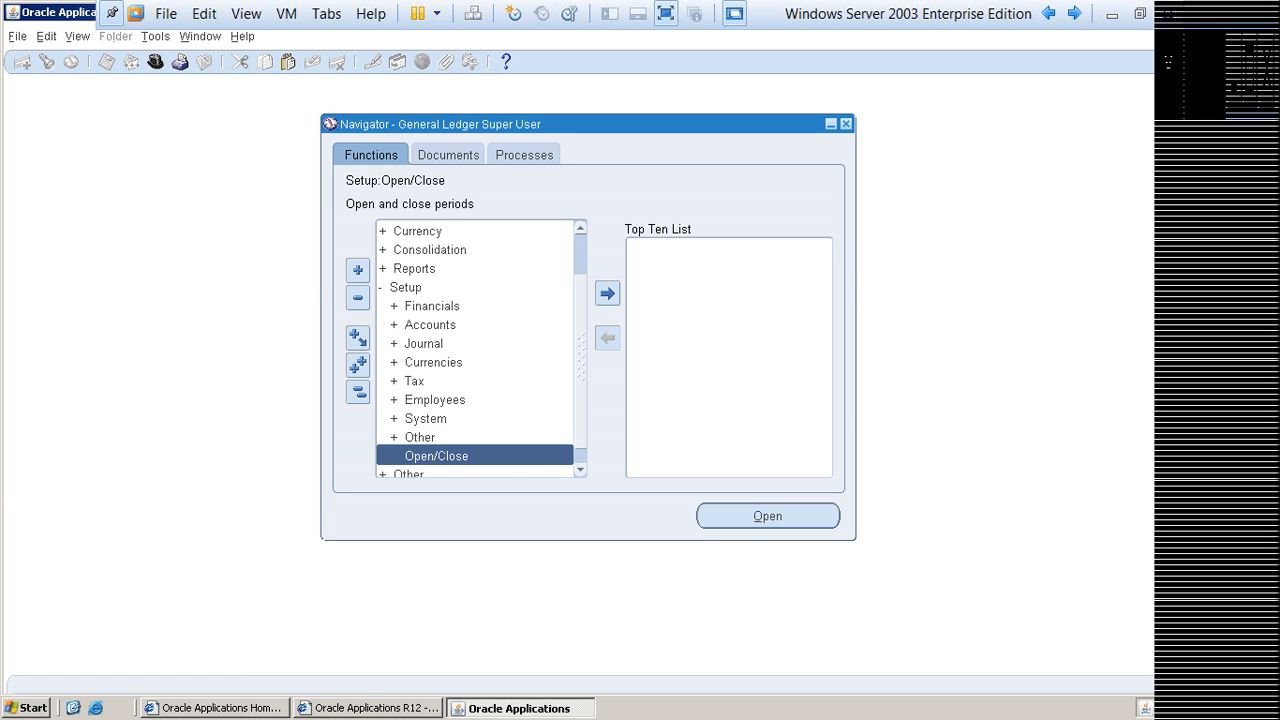
Step: Look up the Navigator functions matching account%, open Accounting Setup Manager and search for the ledger Tata
key(ctrl+l)
text(account%)
key(Return)
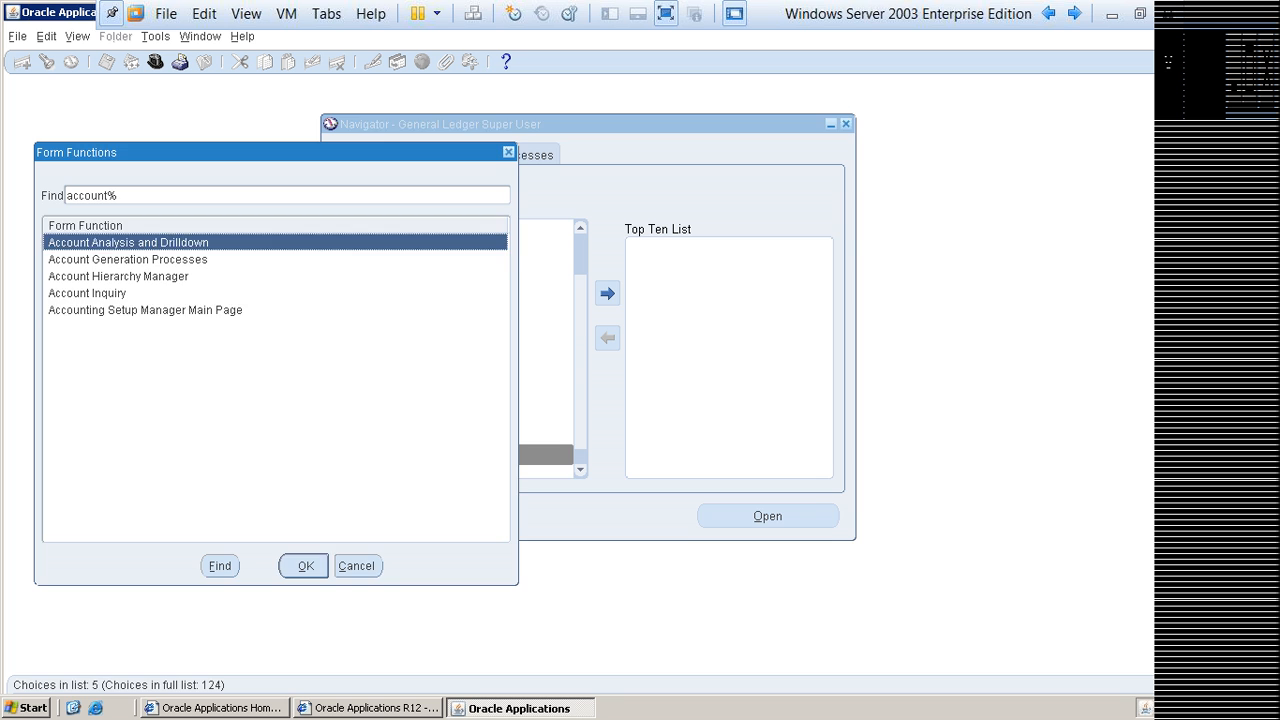
double_click(142, 309)
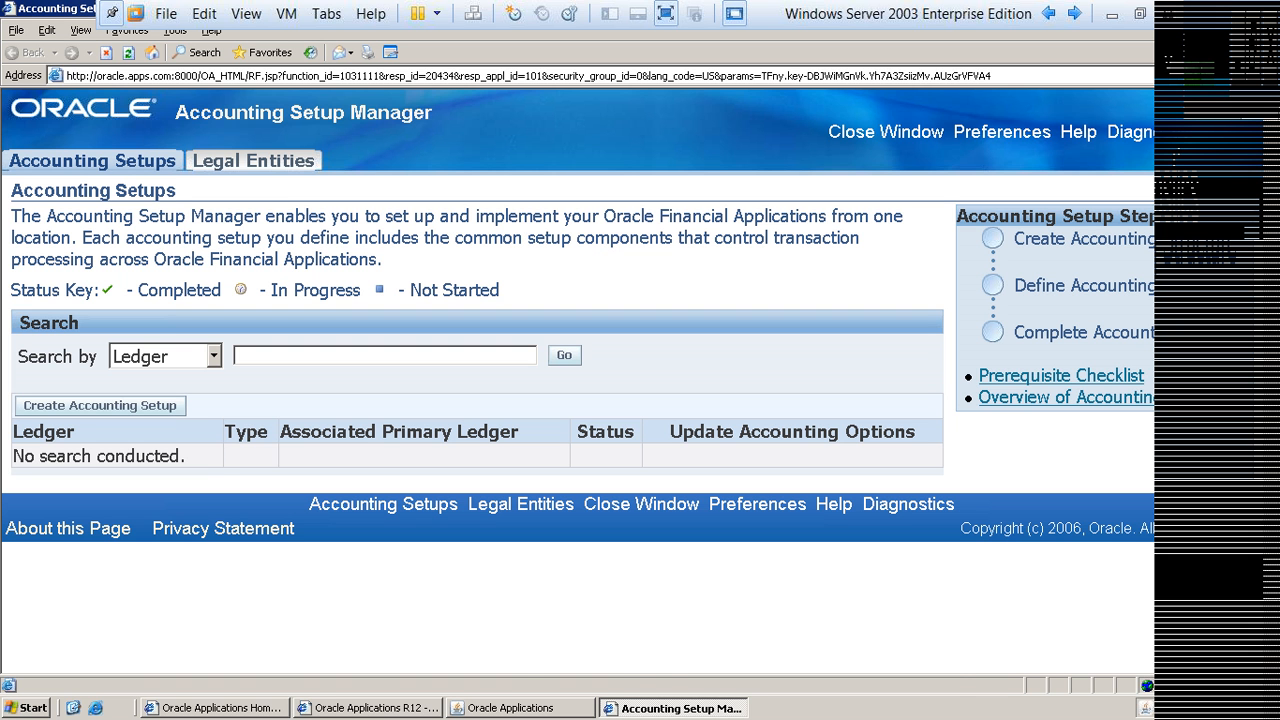
text(Tata)
key(Return)
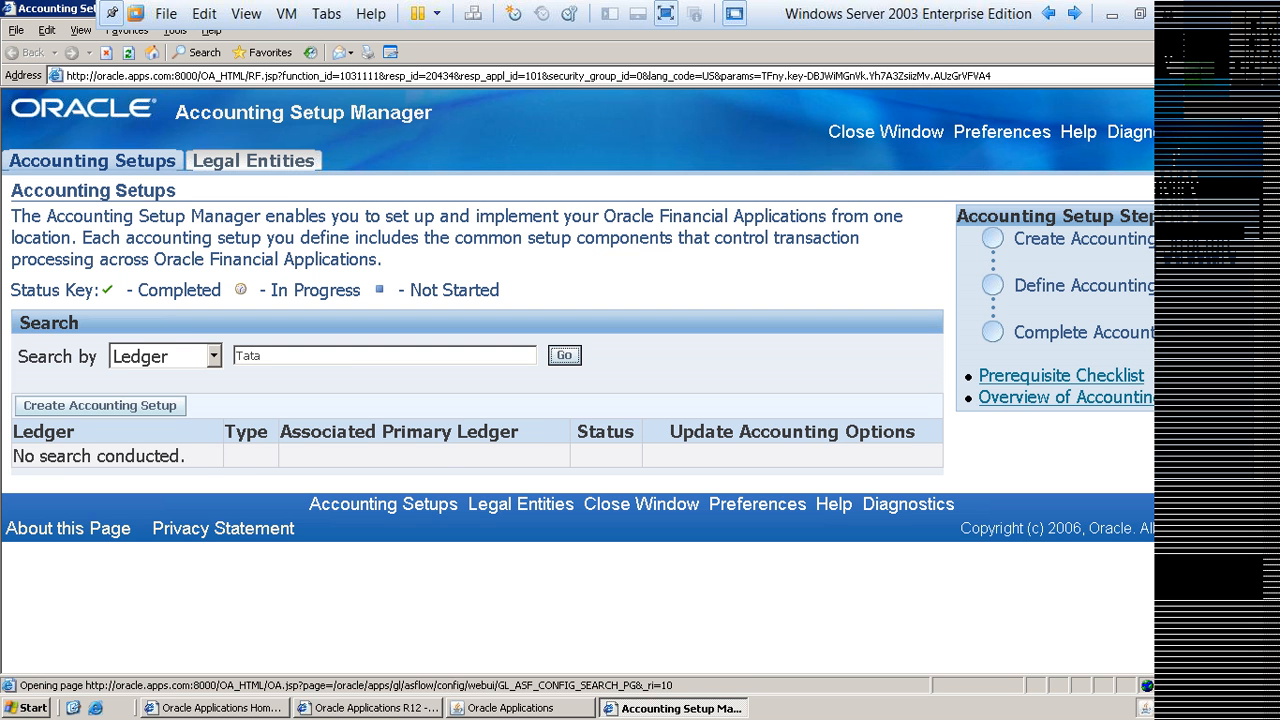
Step: Open the accounting options of Tata Group Ledger and bring up its ledger definition for updating
click(802, 456)
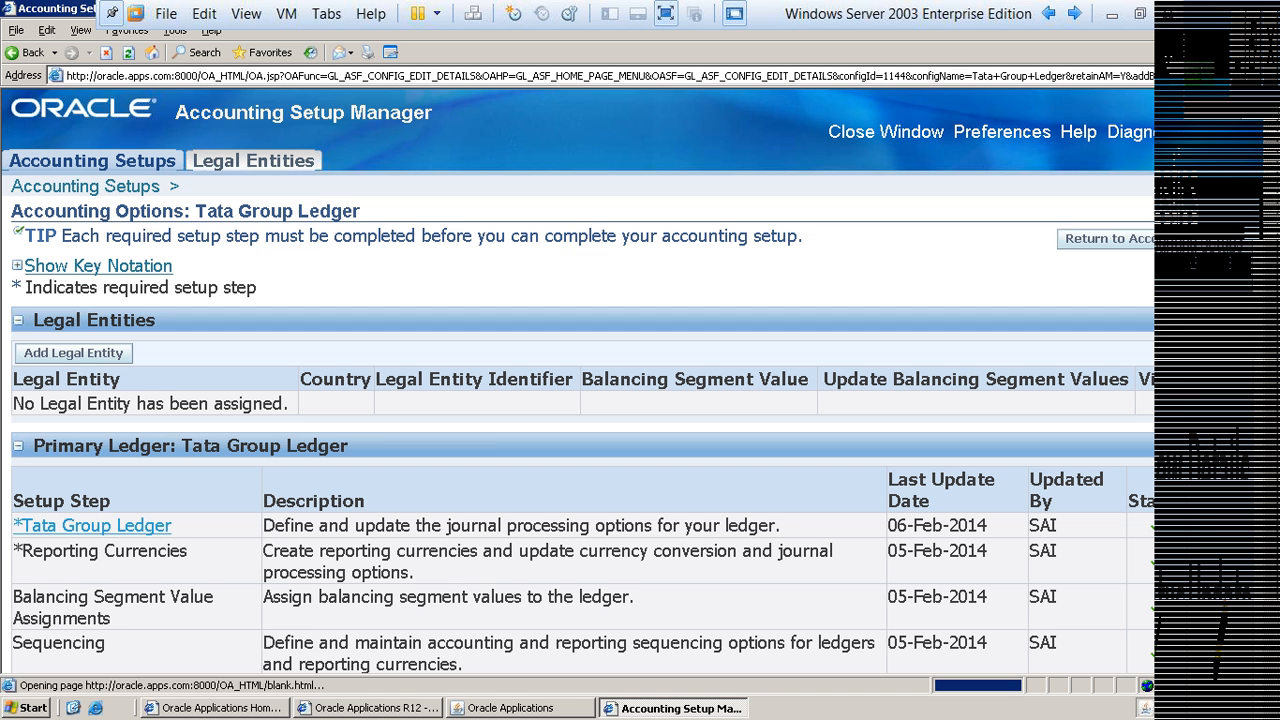
scroll(580, 380, down, 3)
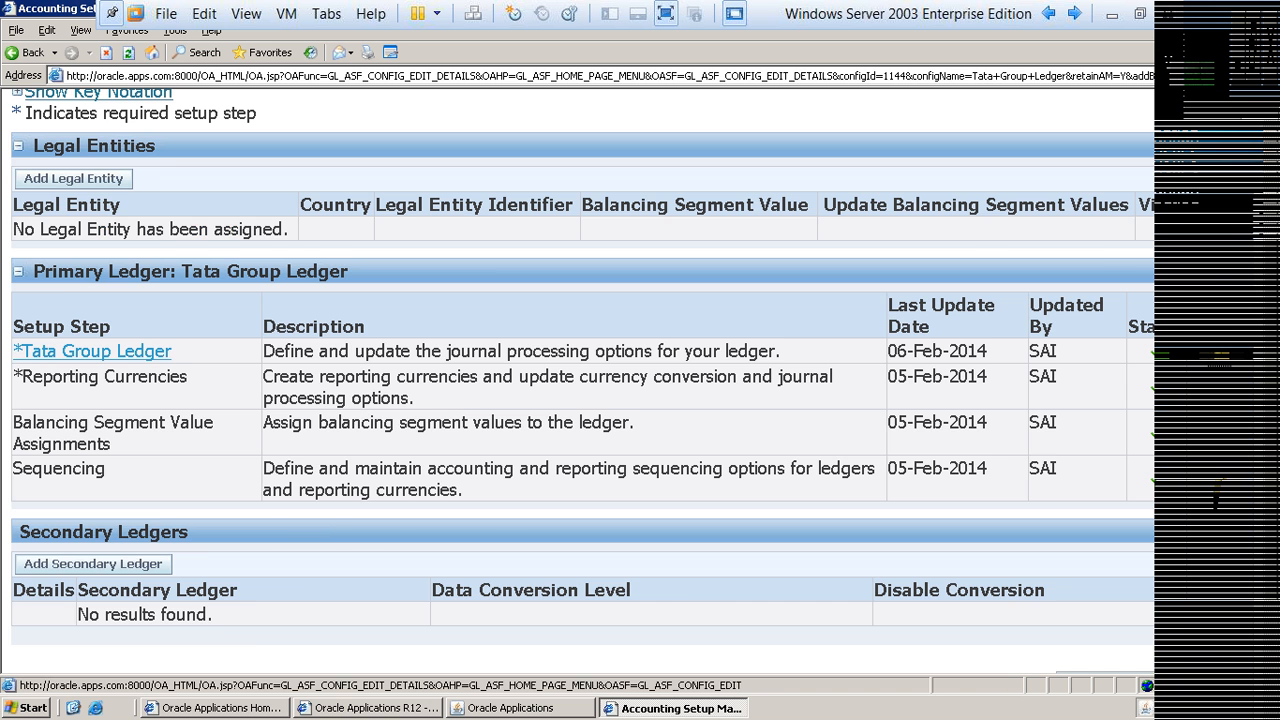
click(1221, 355)
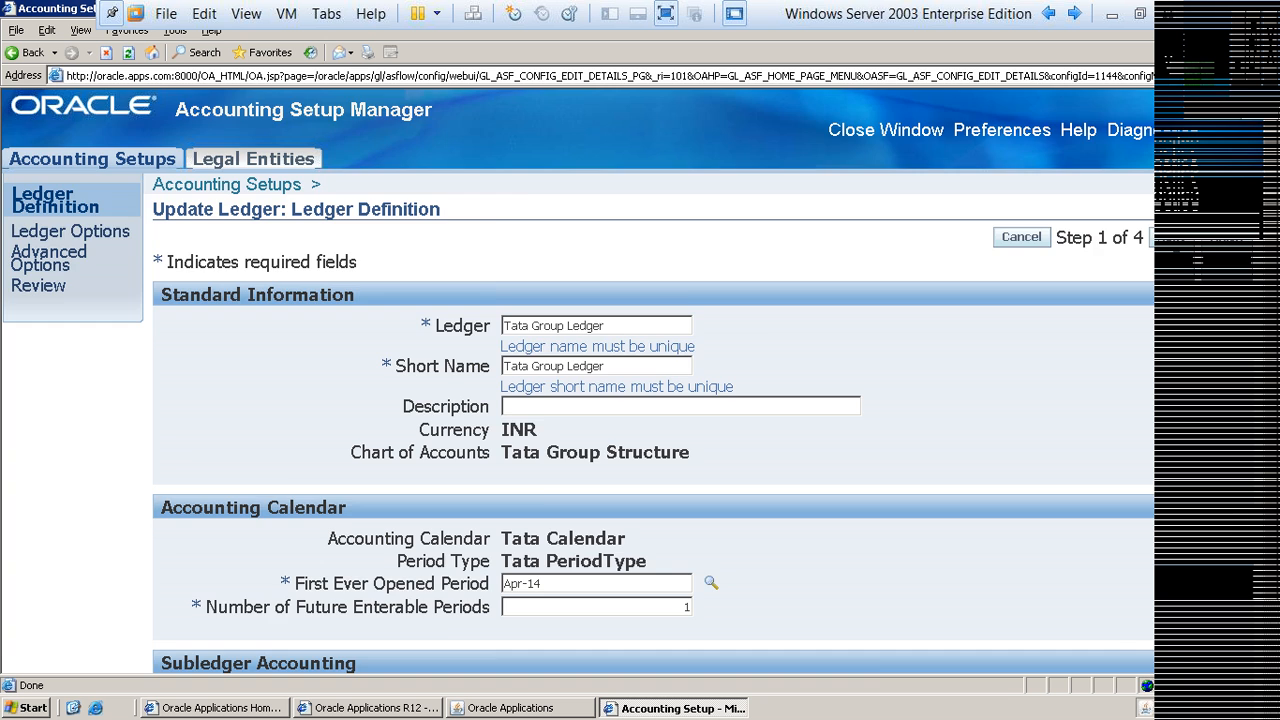
Step: Try jan, apr, dec, oct and mar in turn as the First Ever Opened Period of Tata Group Ledger
scroll(640, 380, down, 3)
text(Jan-14)
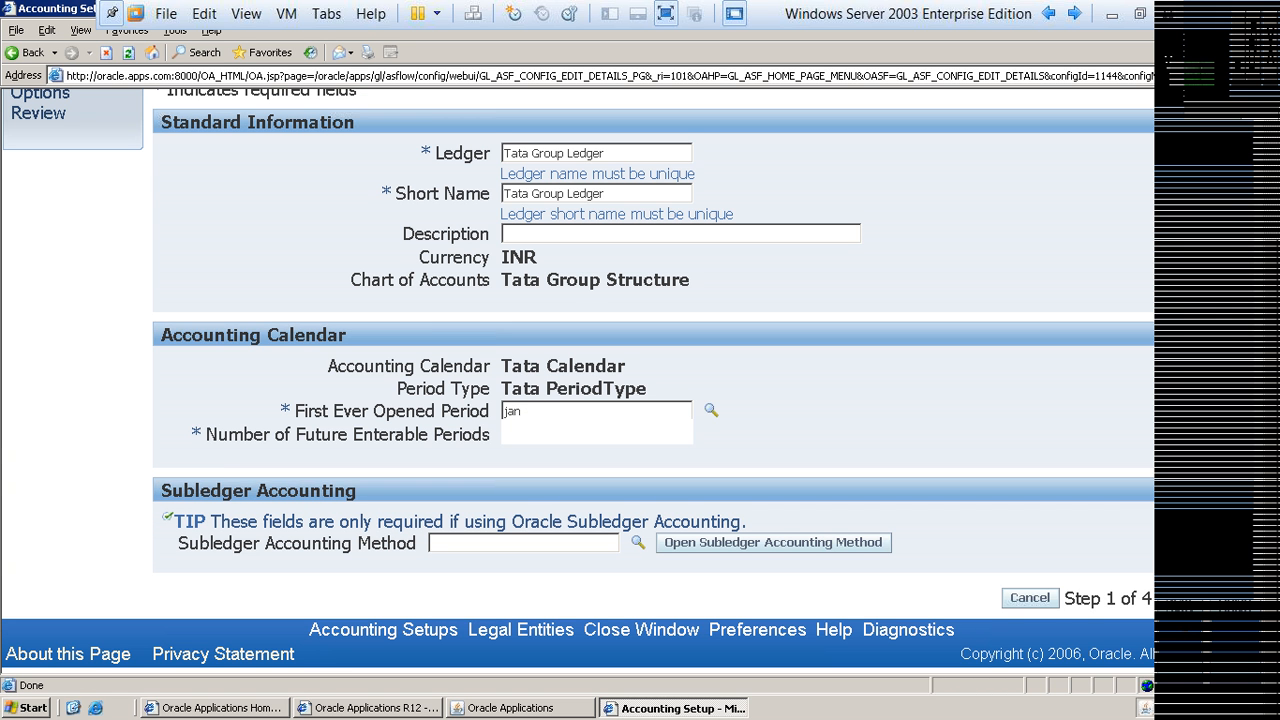
key(Tab)
key(shift+Tab)
text(a)
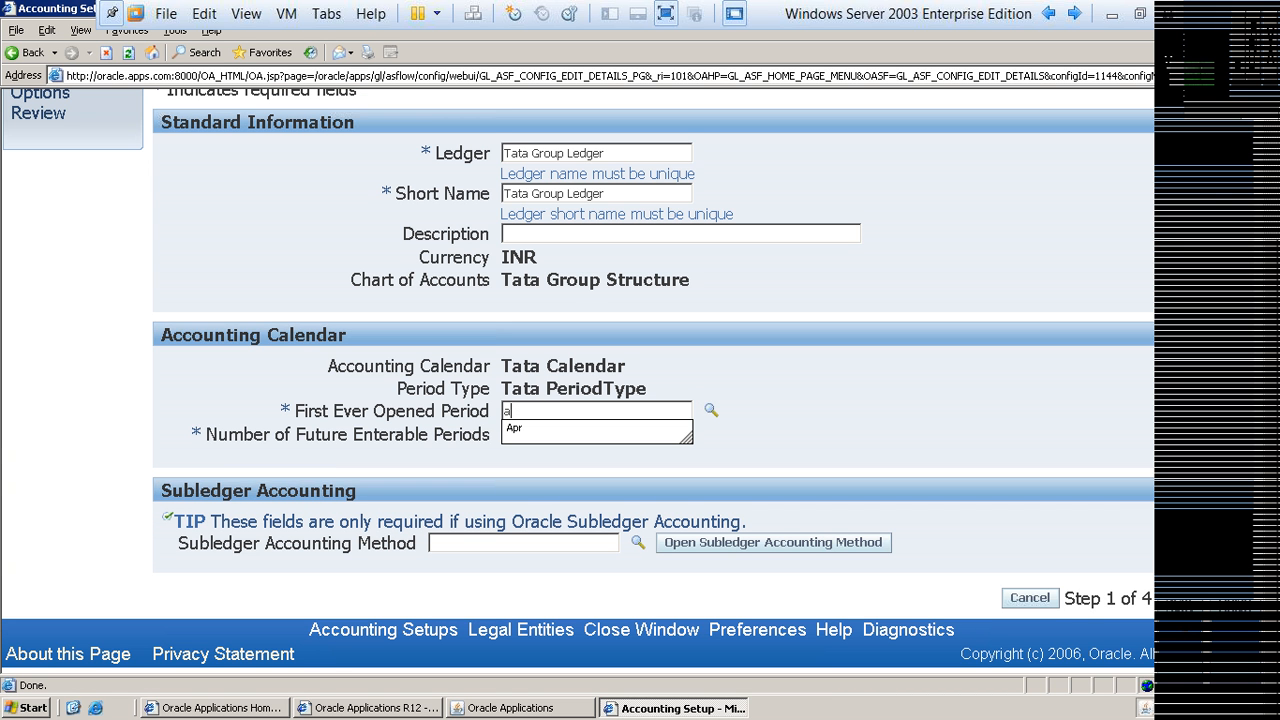
text(pr)
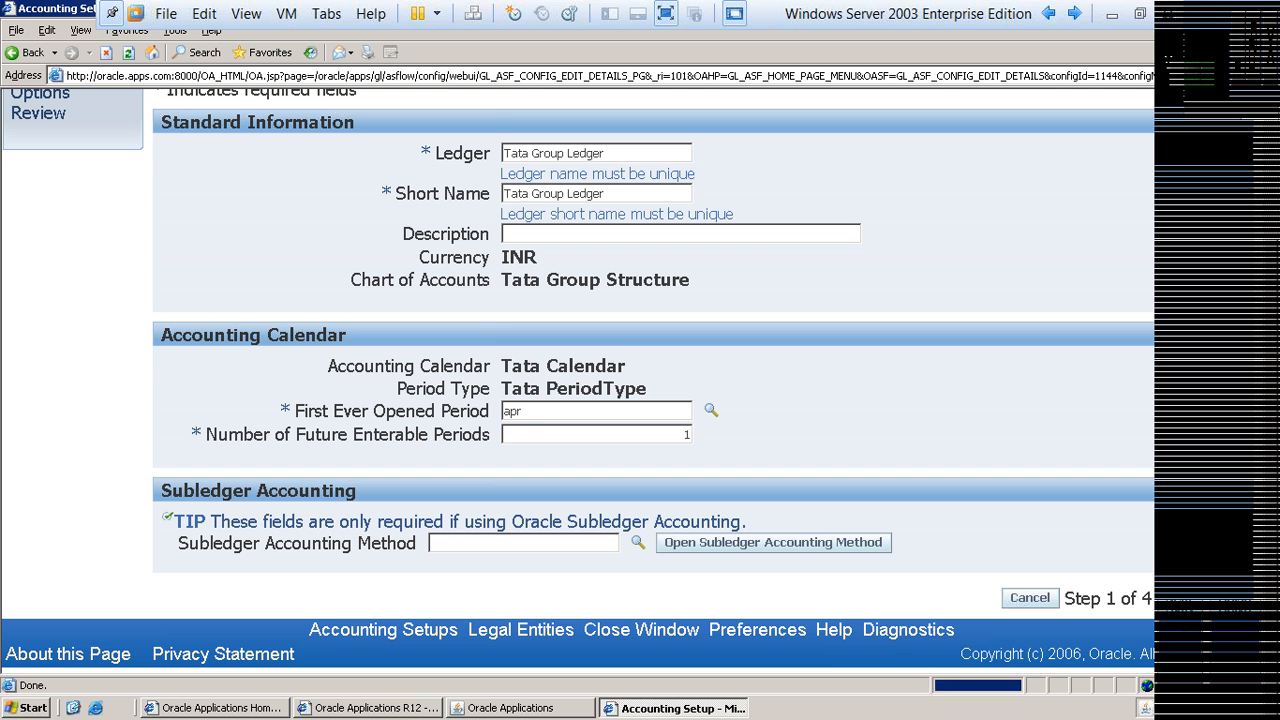
key(Tab)
text(dec)
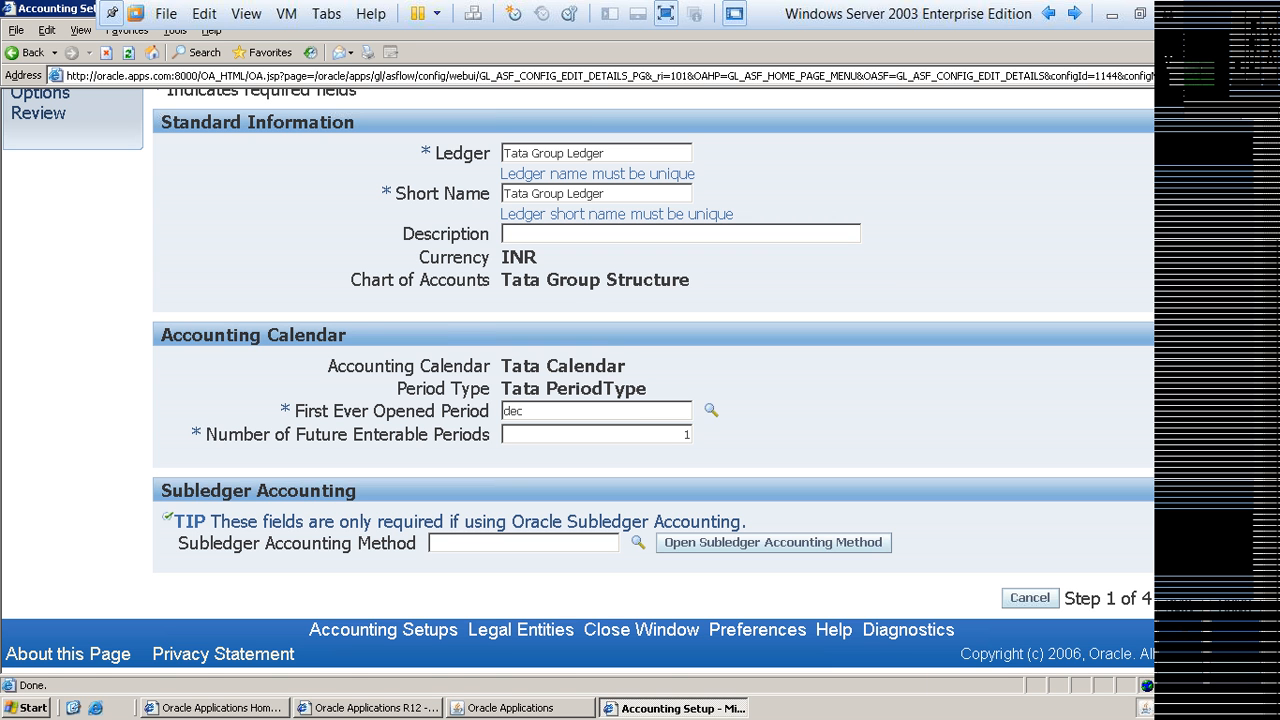
key(Tab)
text(oct)
key(Tab)
text(mar)
key(Tab)
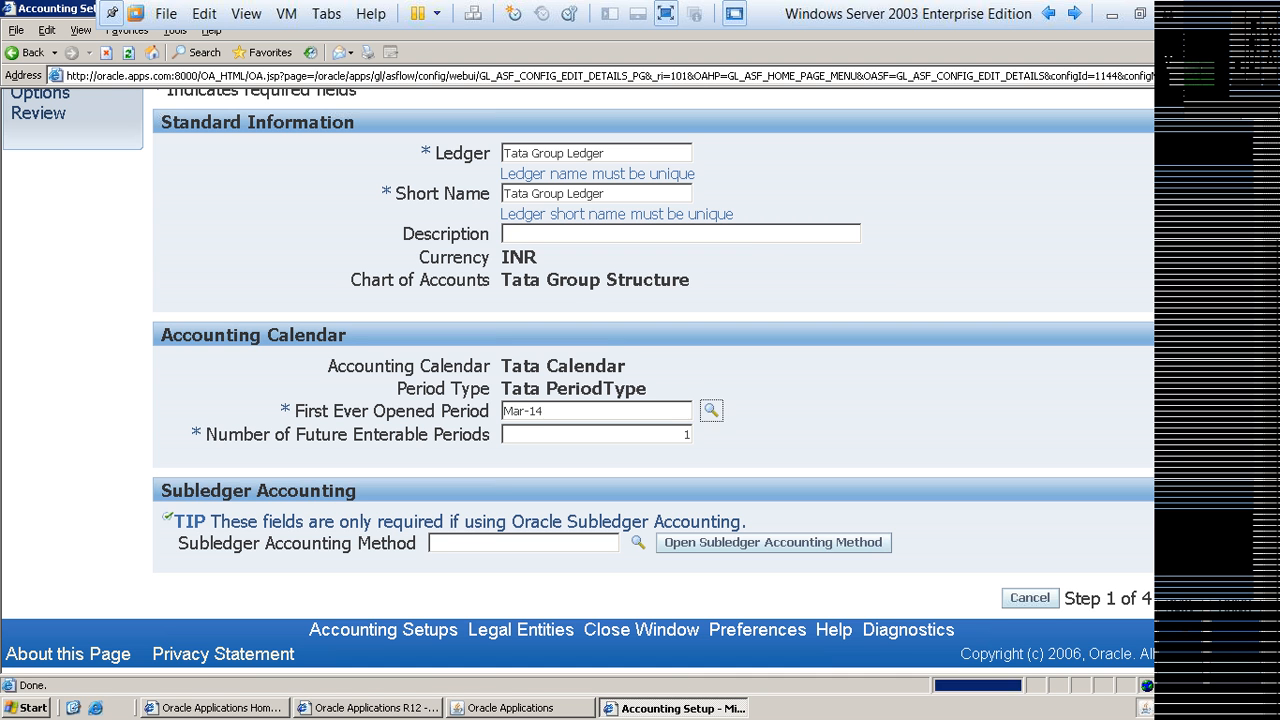
Step: Set the First Ever Opened Period to Jan-14 and finish the Tata Group Ledger update, leaving Accounting Setup Manager
text(jan)
key(Tab)
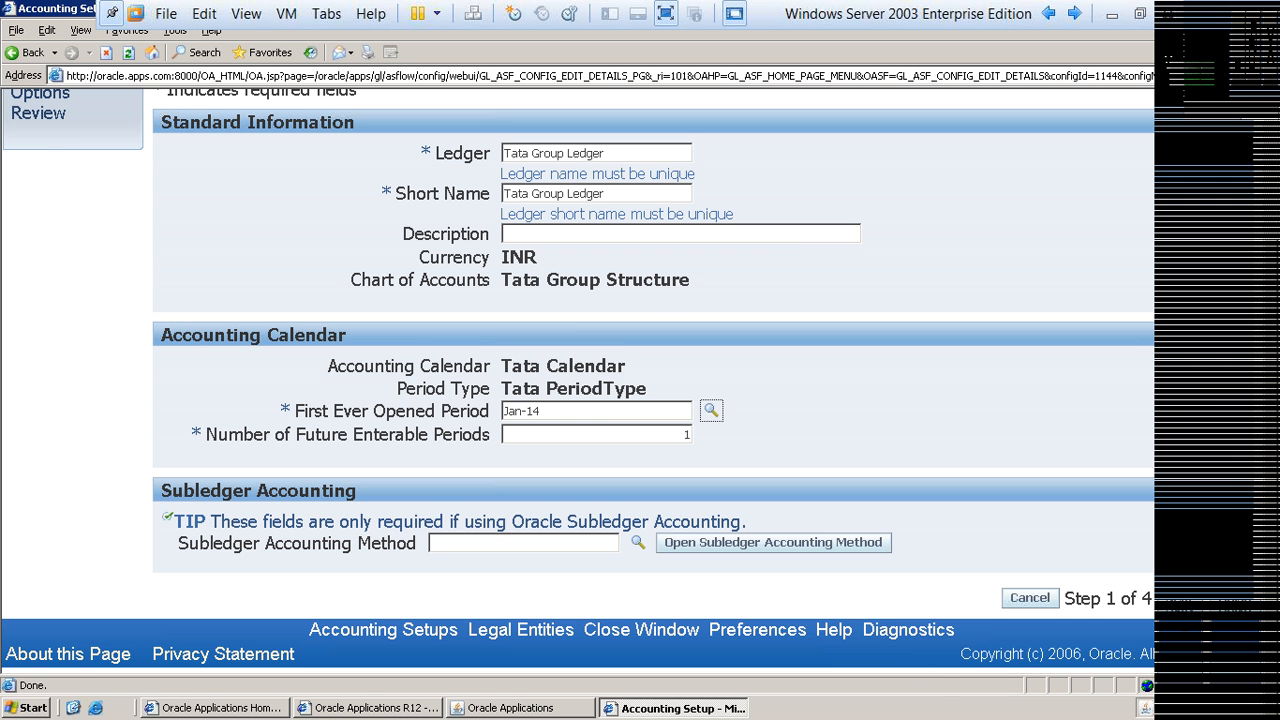
key(shift+Tab)
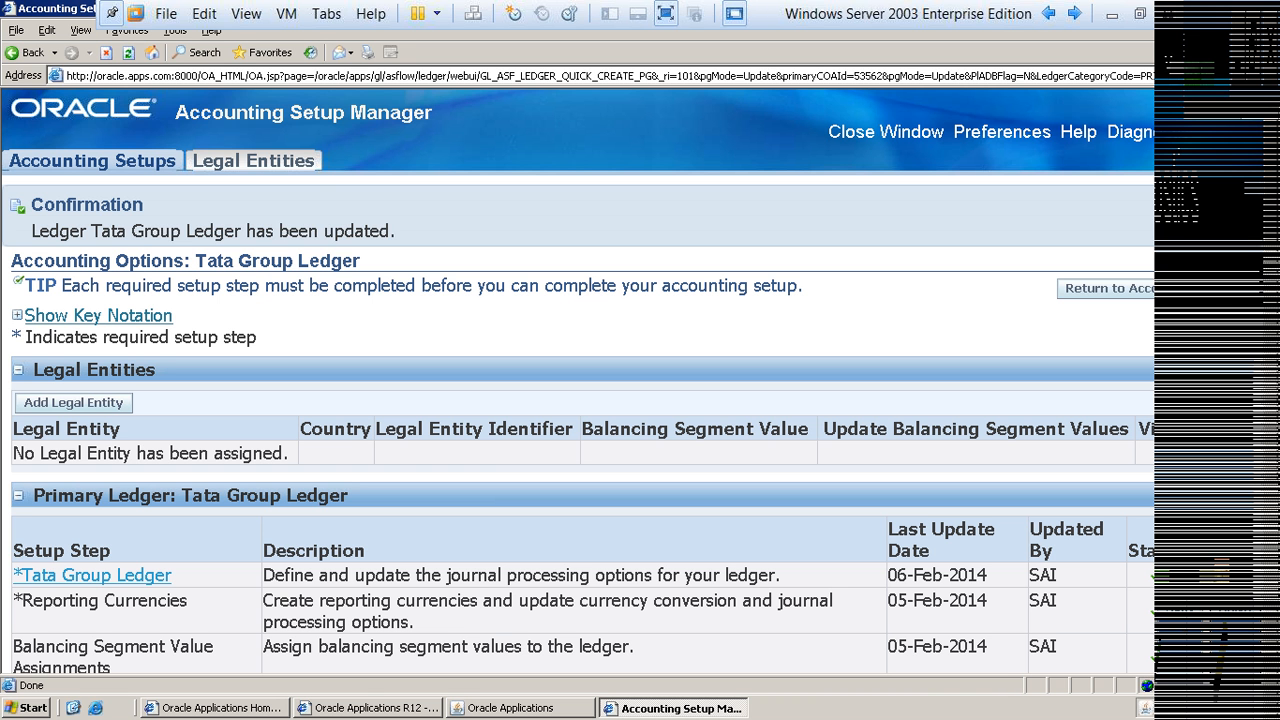
drag(112, 231, 390, 231)
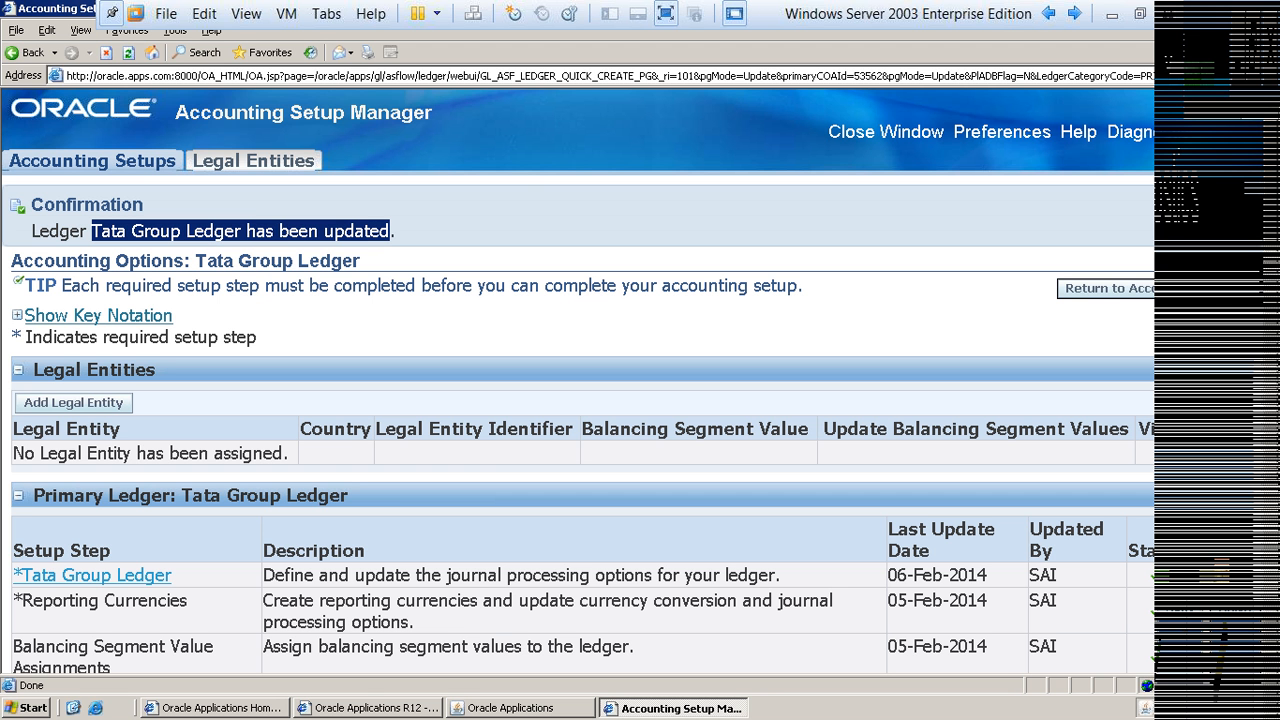
click(885, 131)
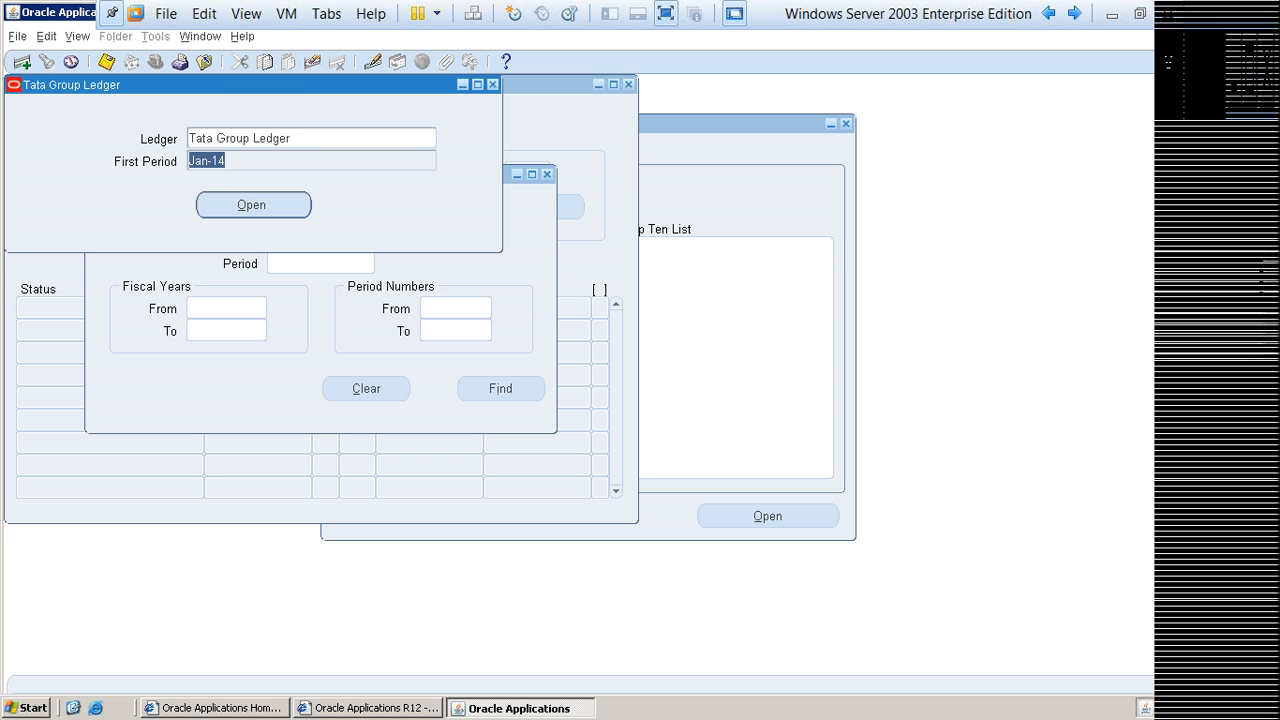
Step: Open Jan-14 as the first period of Tata Group Ledger and close the Open and Close Periods form
click(253, 205)
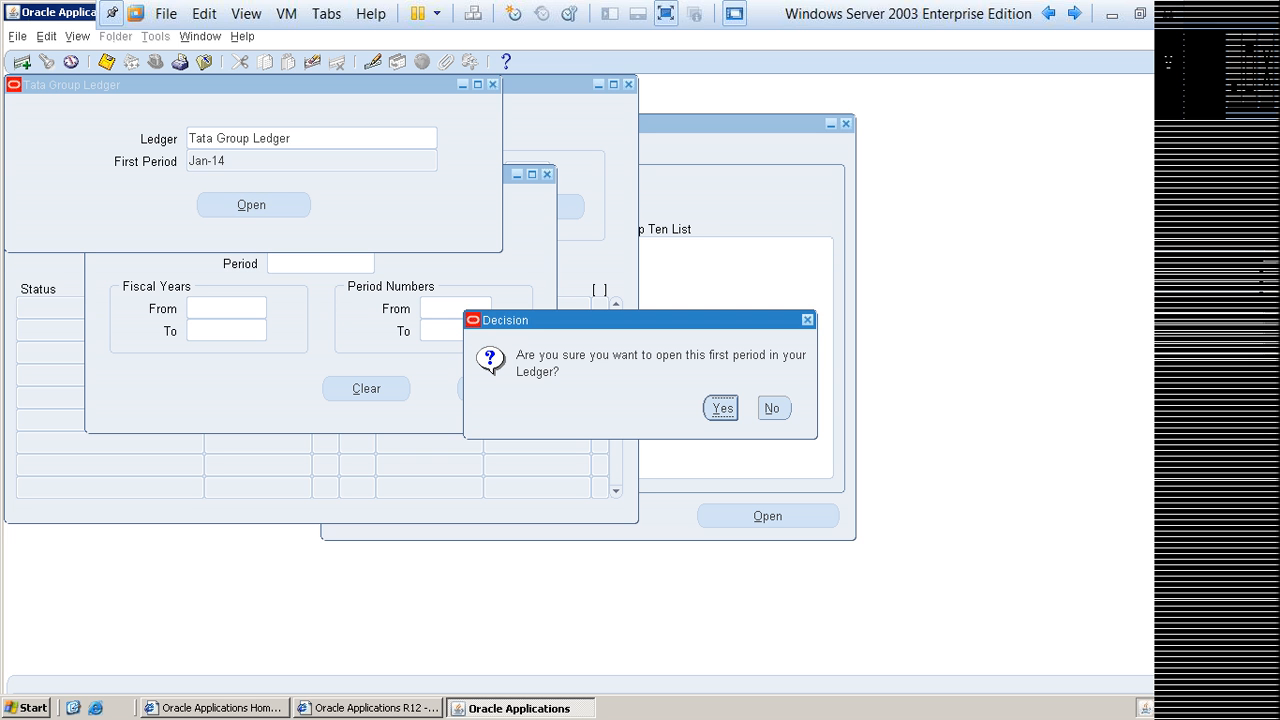
key(Return)
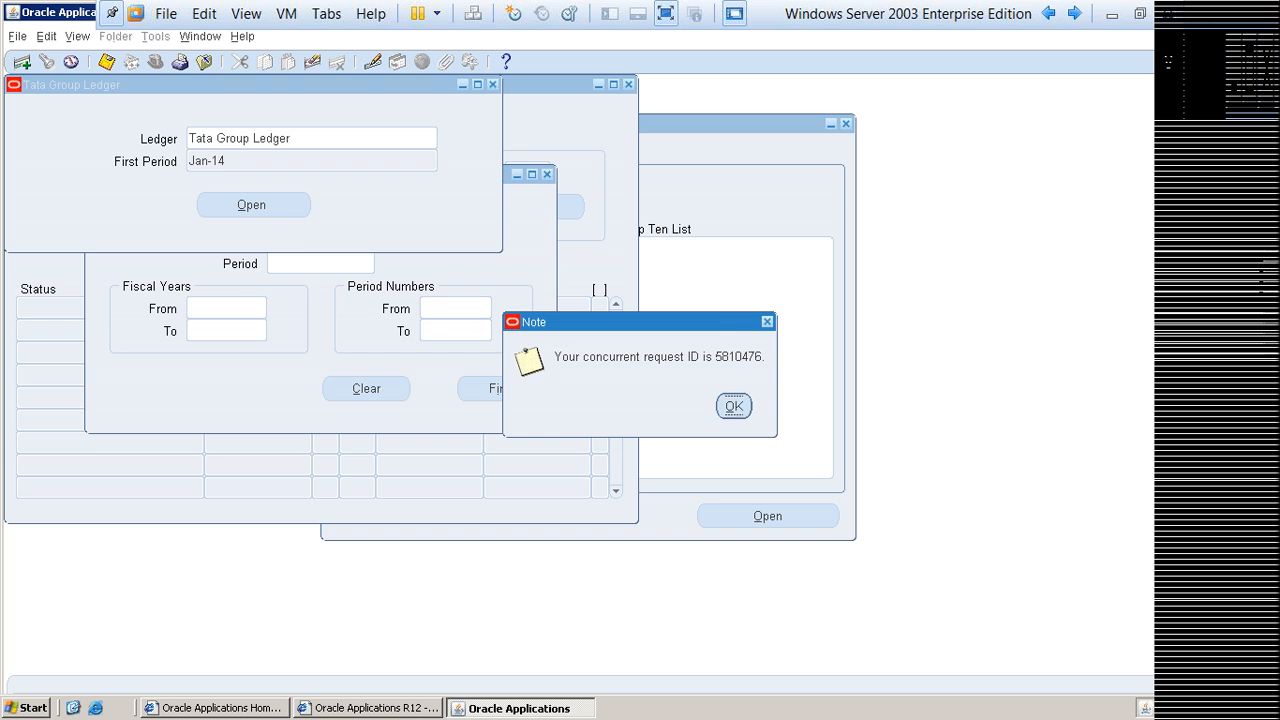
key(Return)
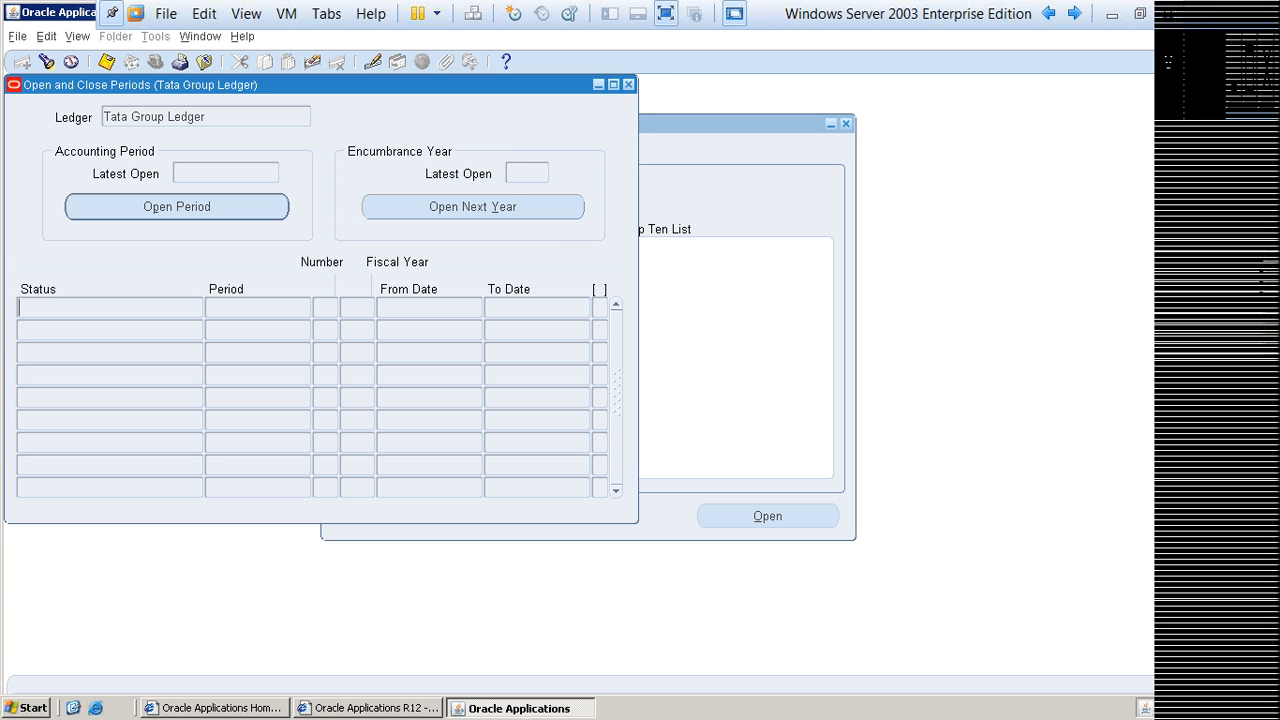
key(F4)
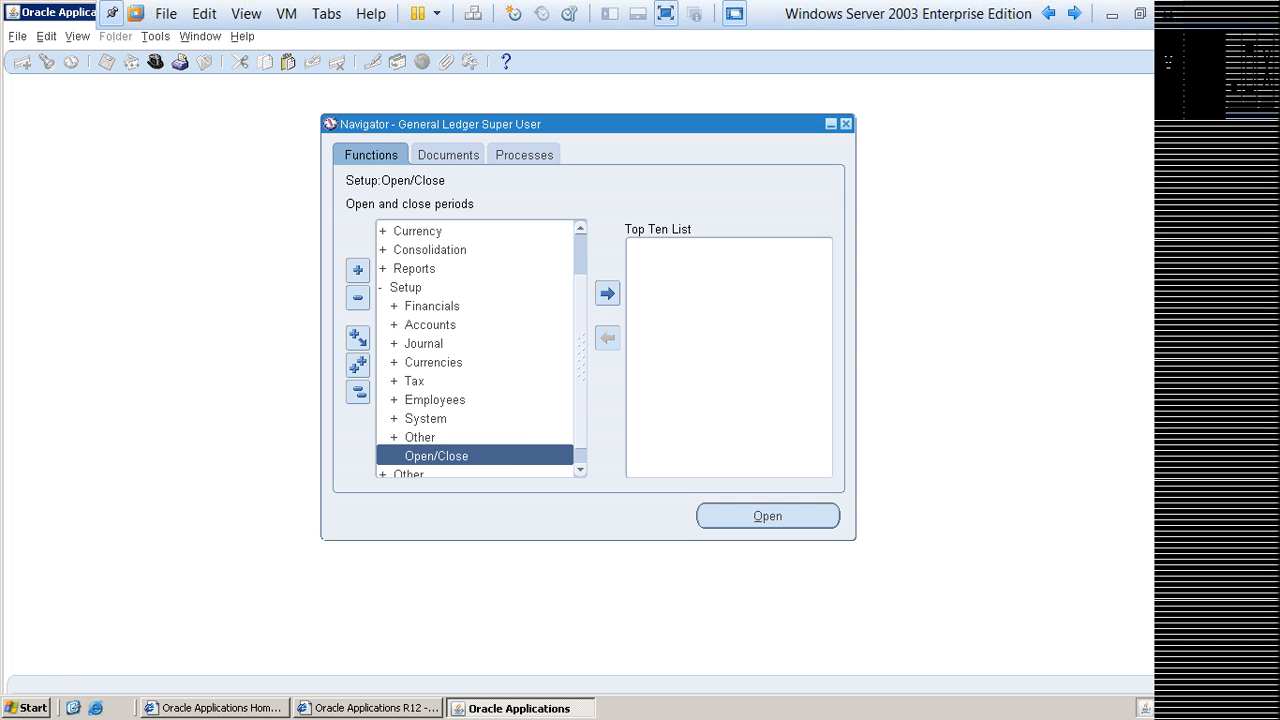
key(ctrl+l)
text(c)
key(BackSpace)
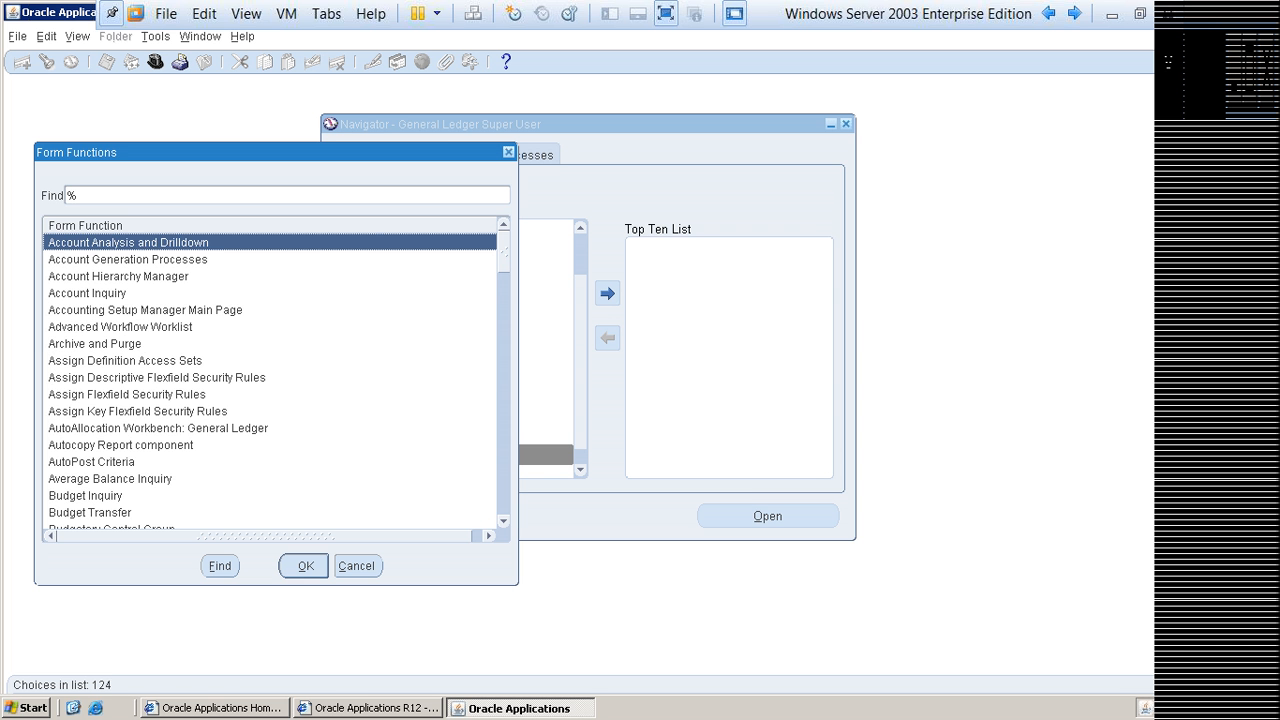
key(Caps_Lock)
key(Escape)
key(ctrl+h)
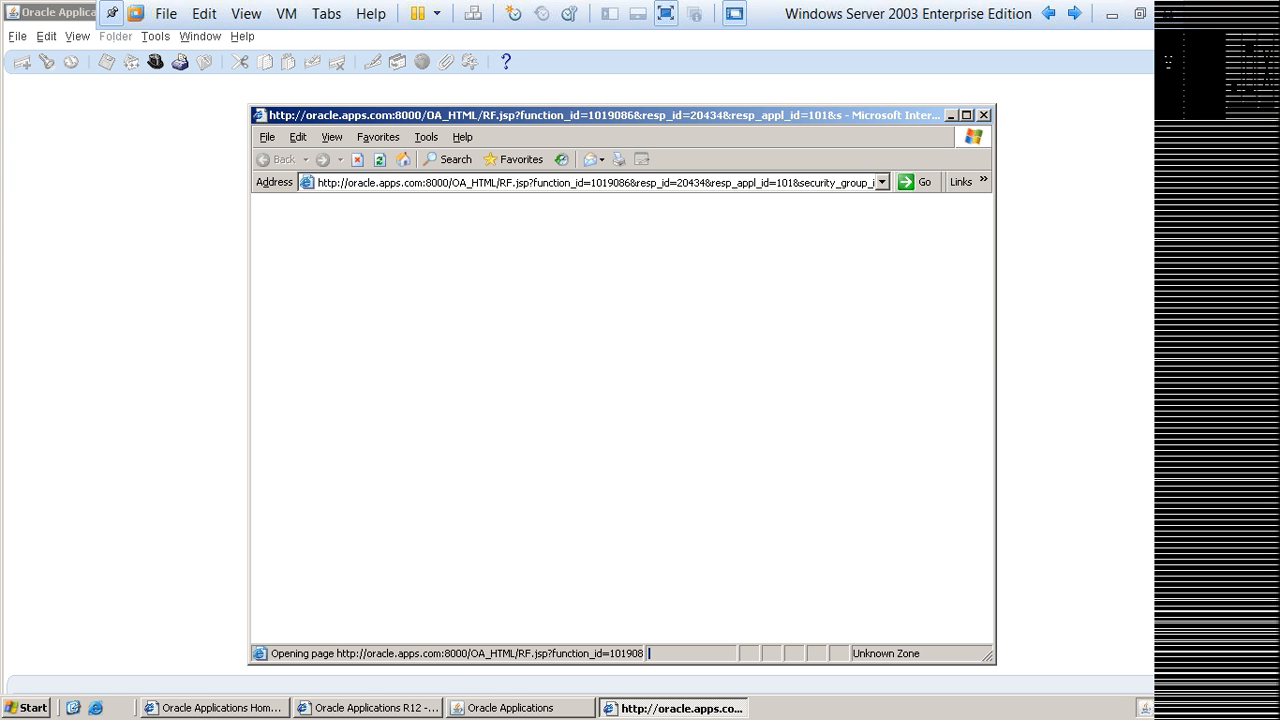
click(967, 115)
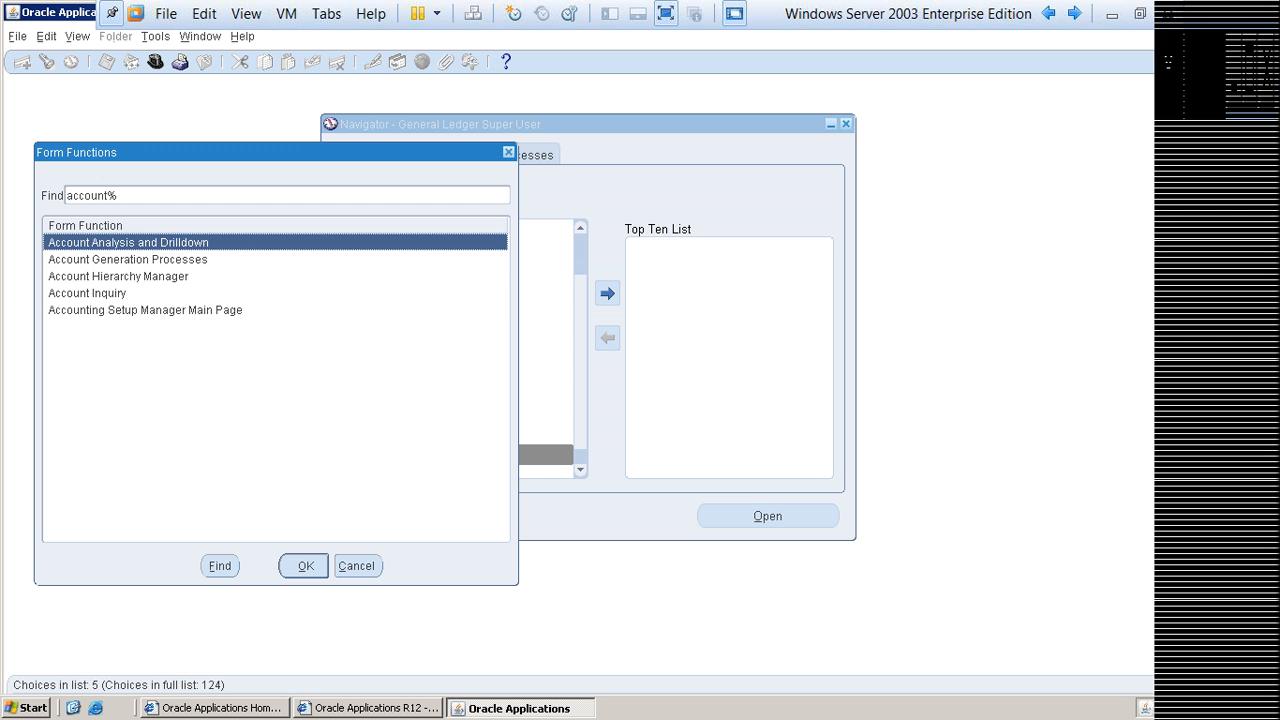
Step: Open the Accounting Setup Manager Main Page function and search for the ledger Tata
click(145, 310)
click(304, 566)
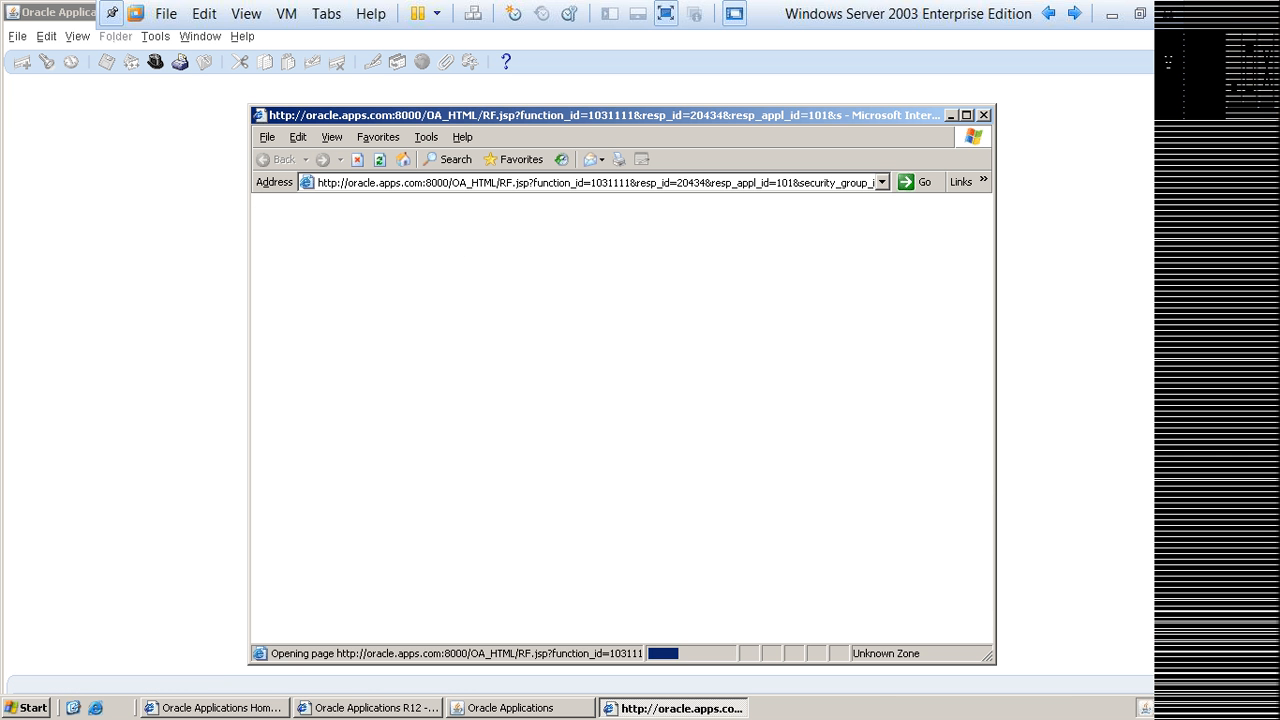
click(580, 484)
text(Ta)
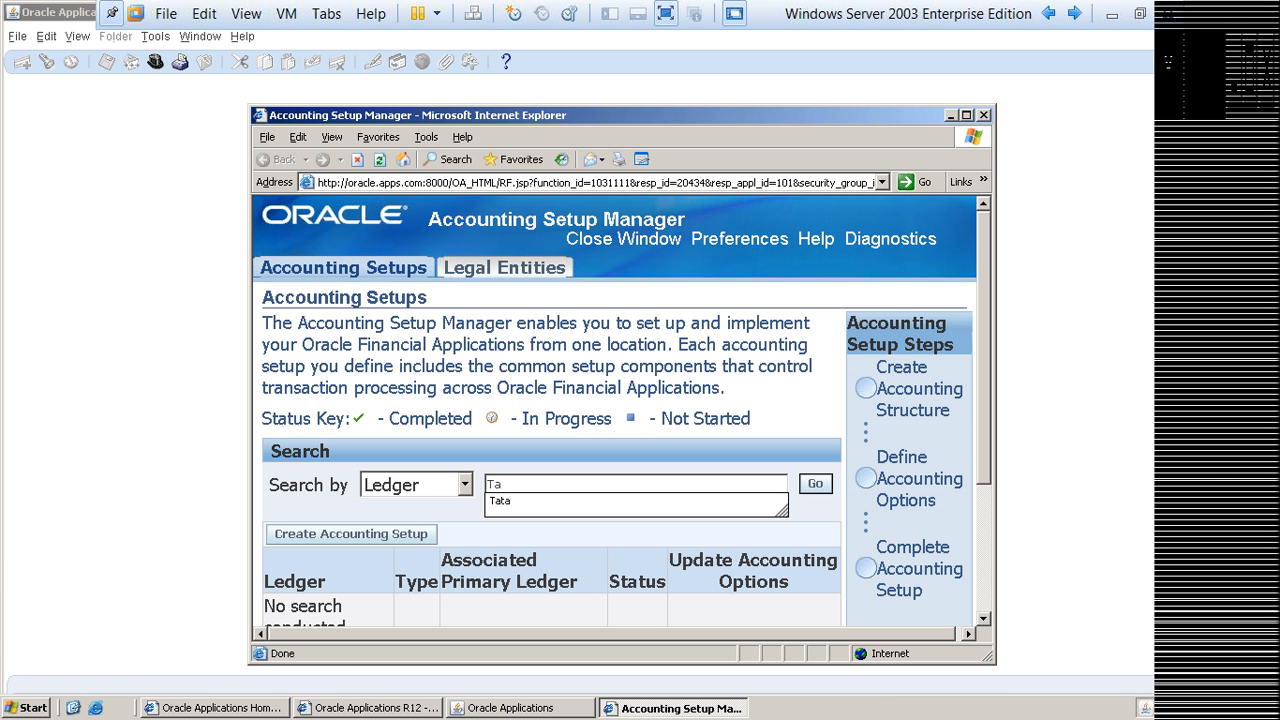
key(Down)
key(Return)
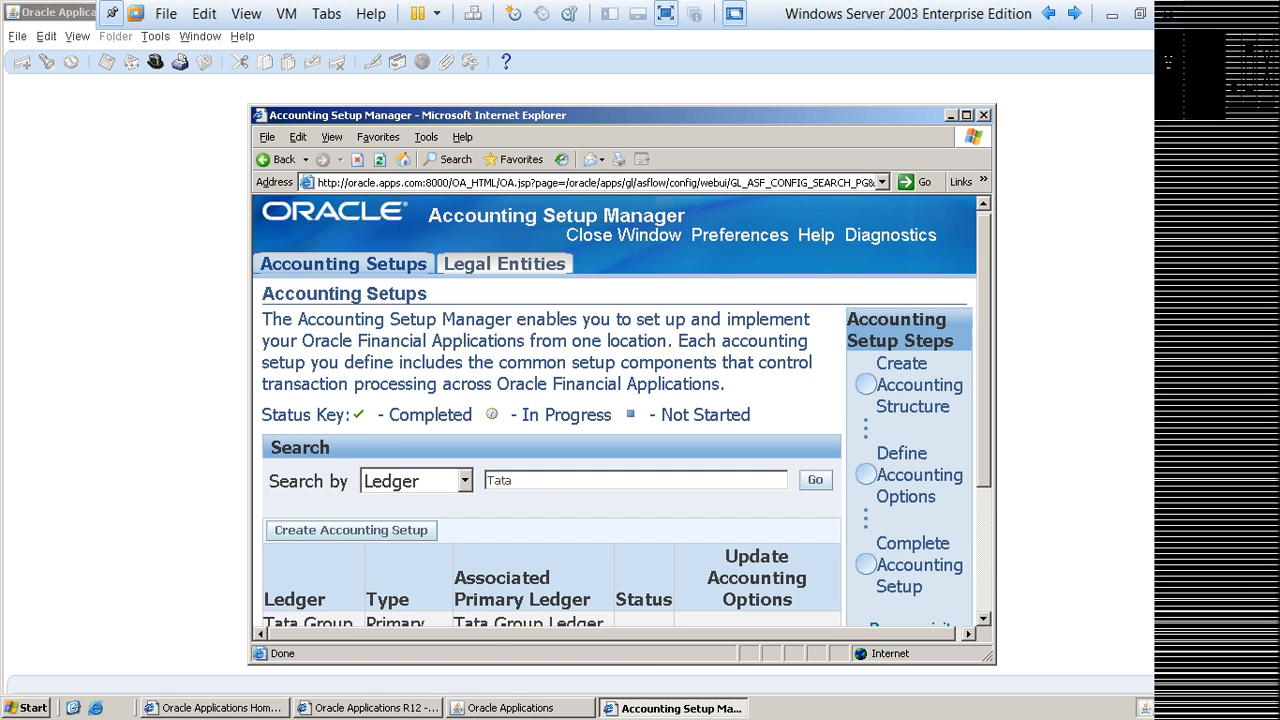
Step: Bring up the ledger definition of Tata Group Ledger from its accounting options to check the First Ever Opened Period
scroll(614, 410, down, 4)
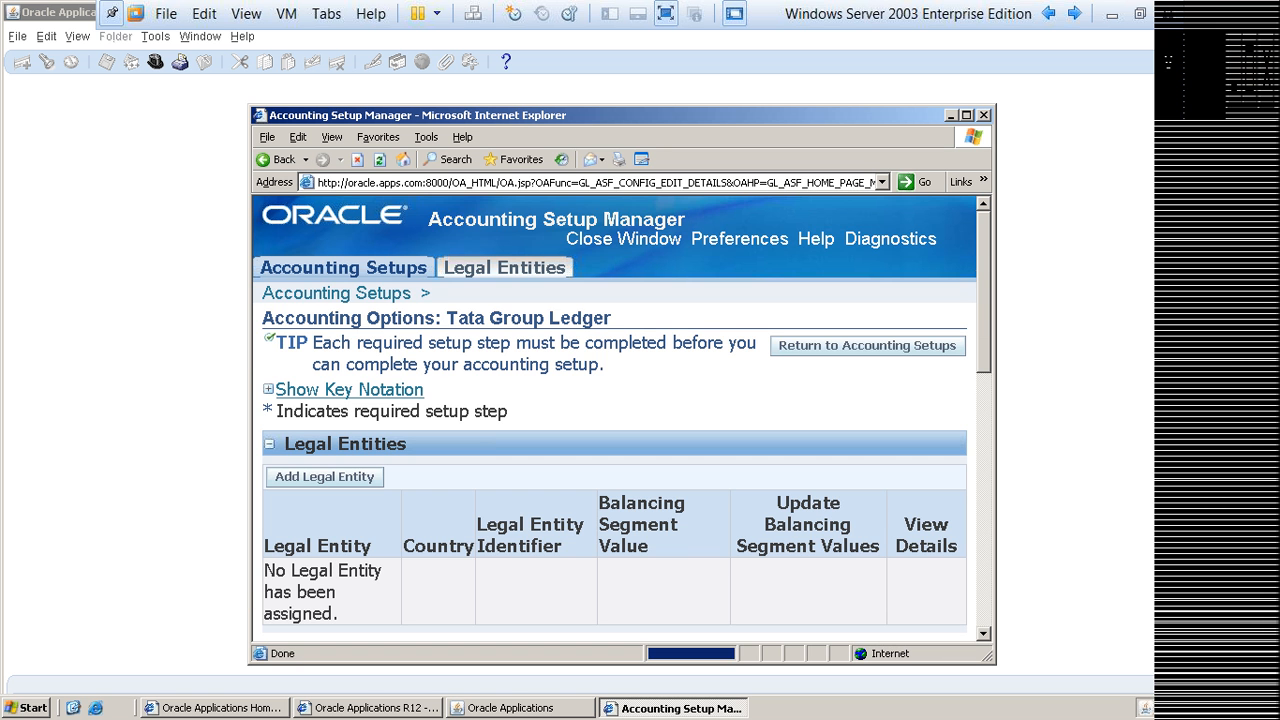
click(966, 115)
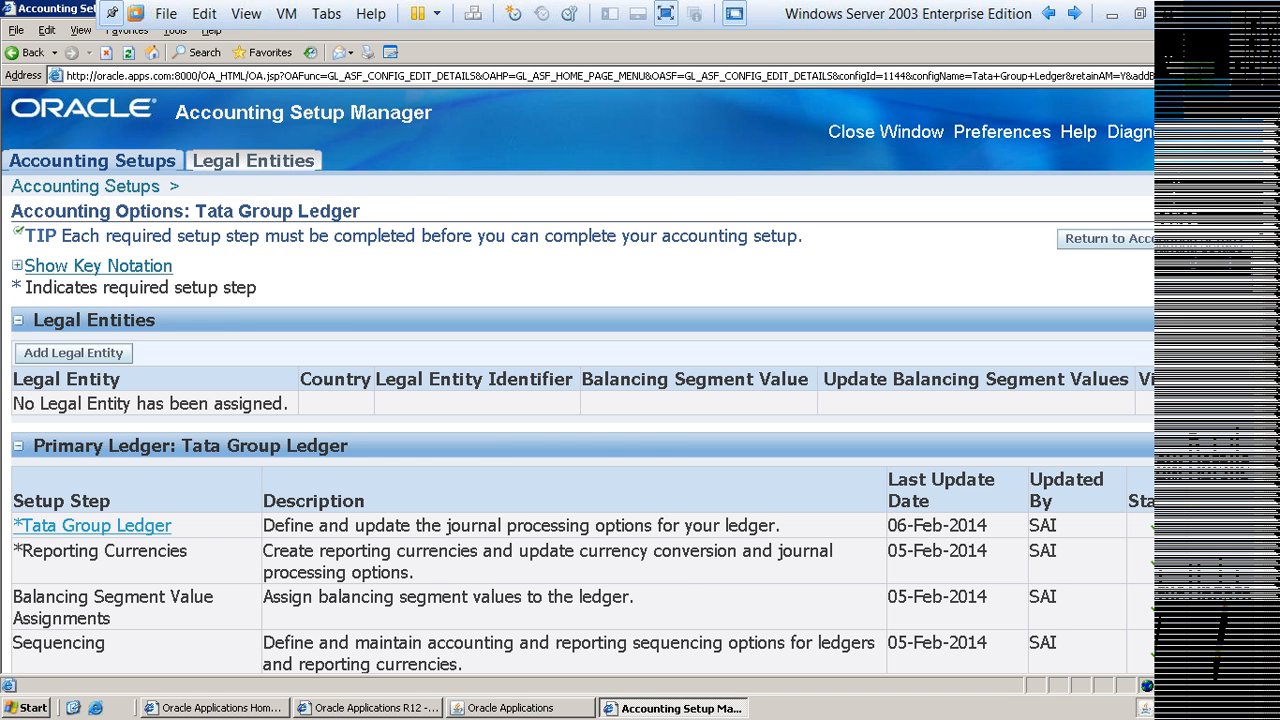
click(92, 525)
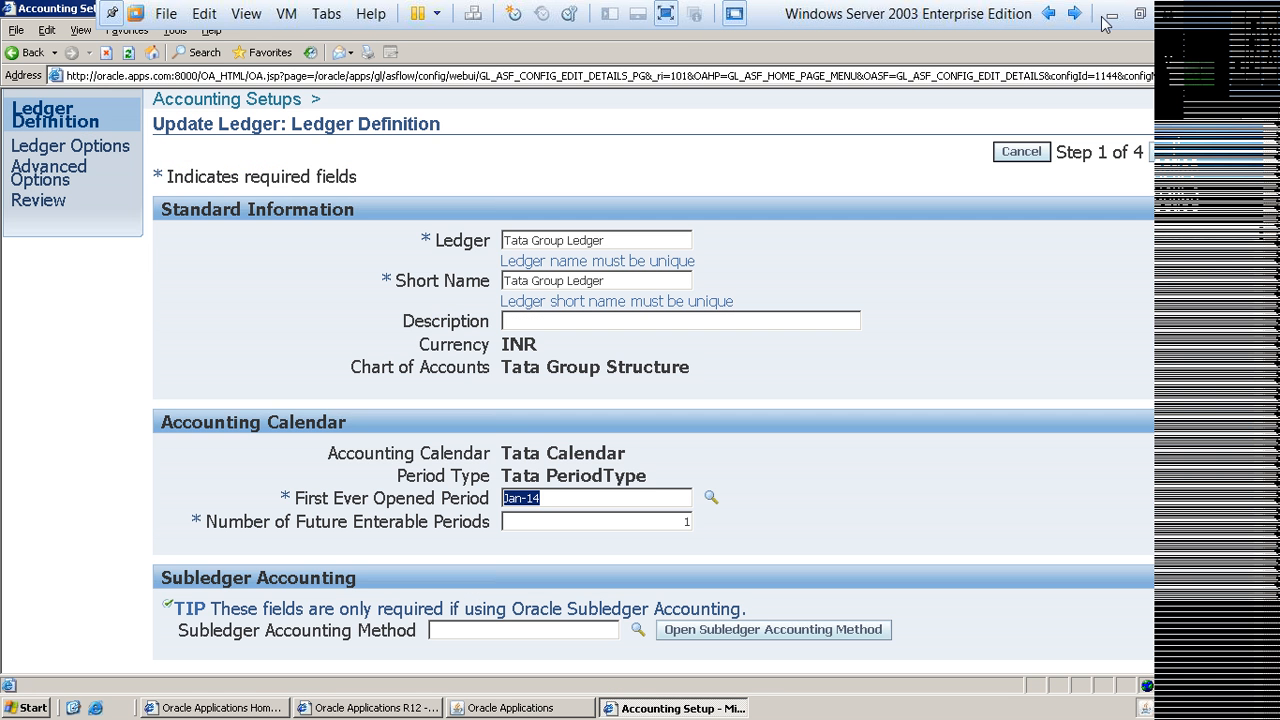
click(1108, 16)
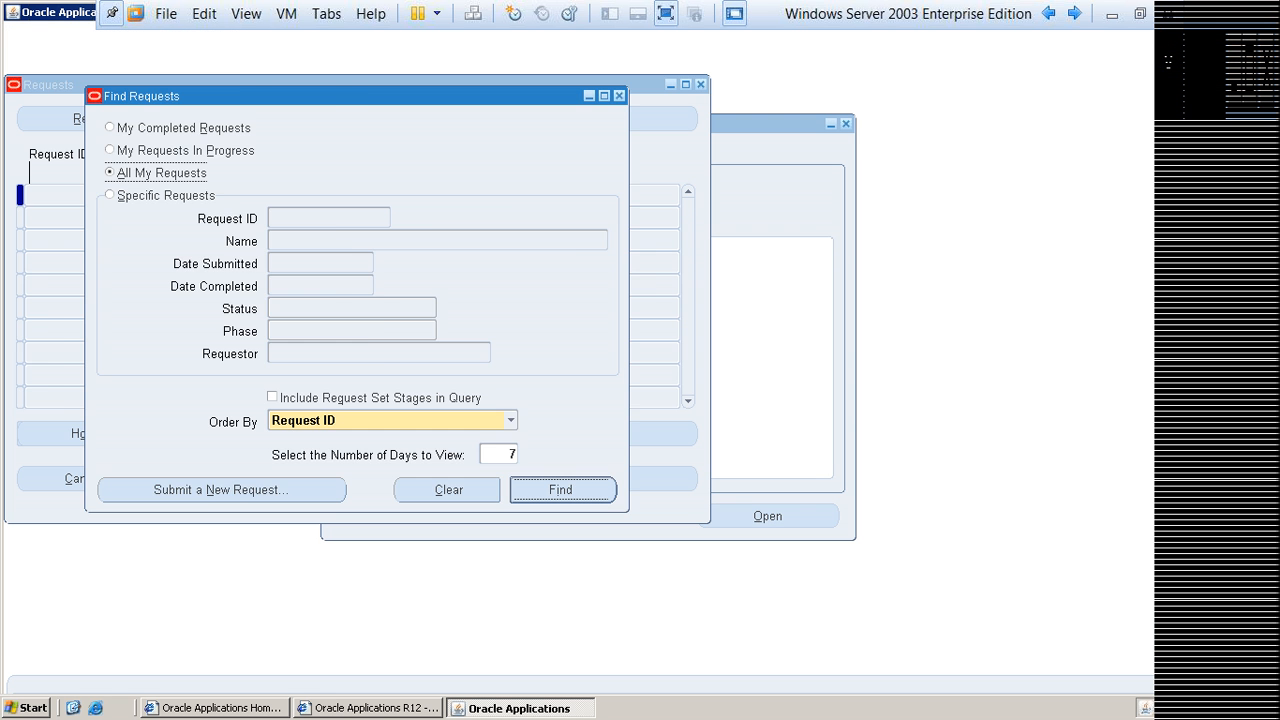
Step: Find all own concurrent requests, refresh the list until the Open Period request completes, and close it
key(Return)
key(alt+r)
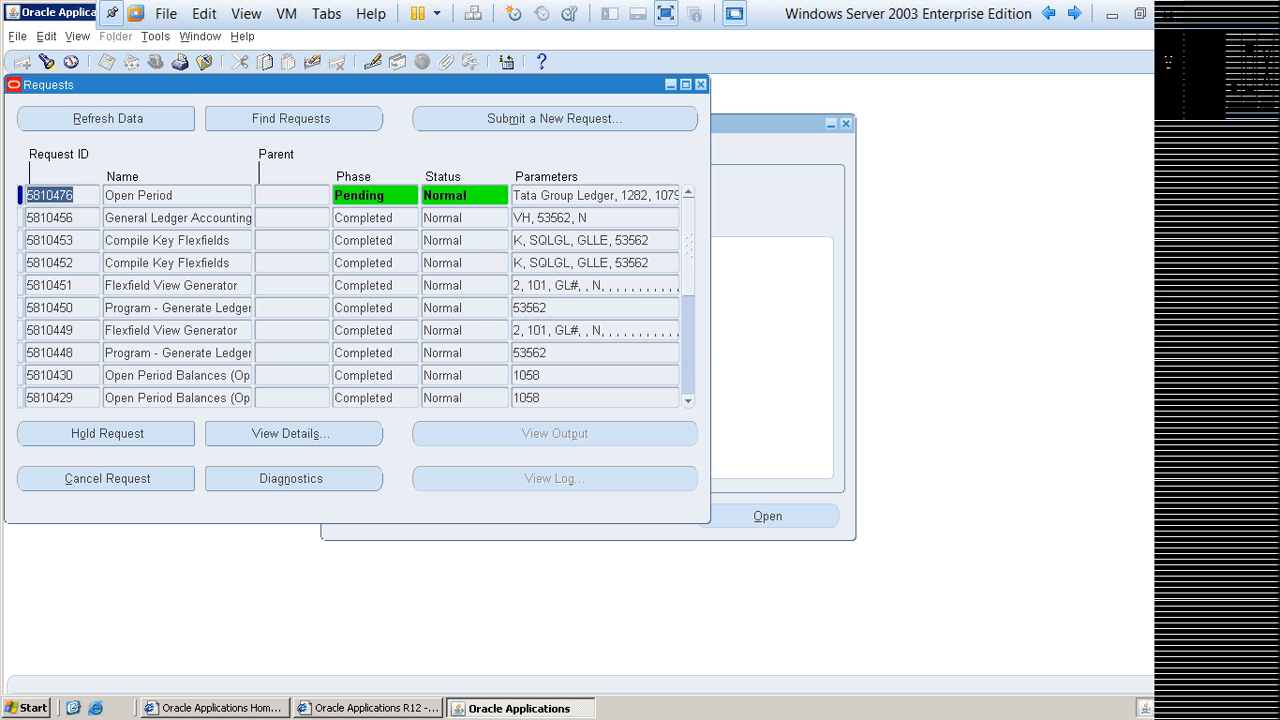
key(alt+r)
key(alt+r)
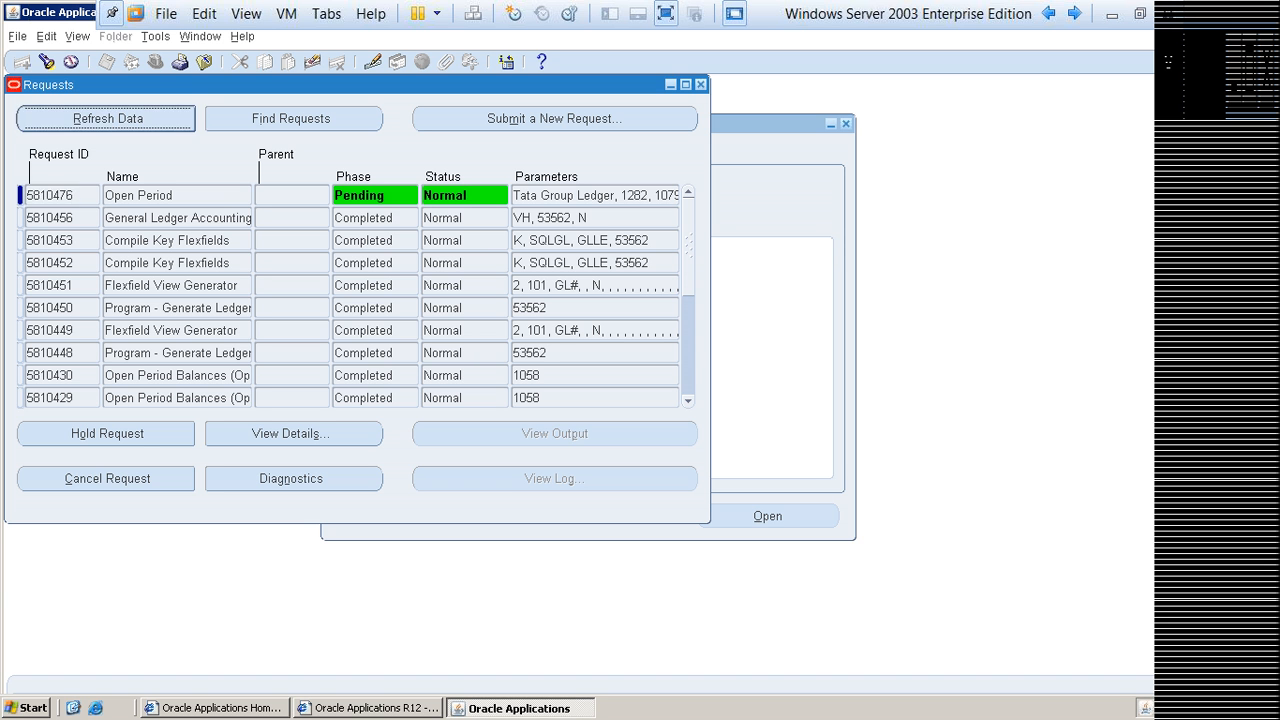
key(alt+r)
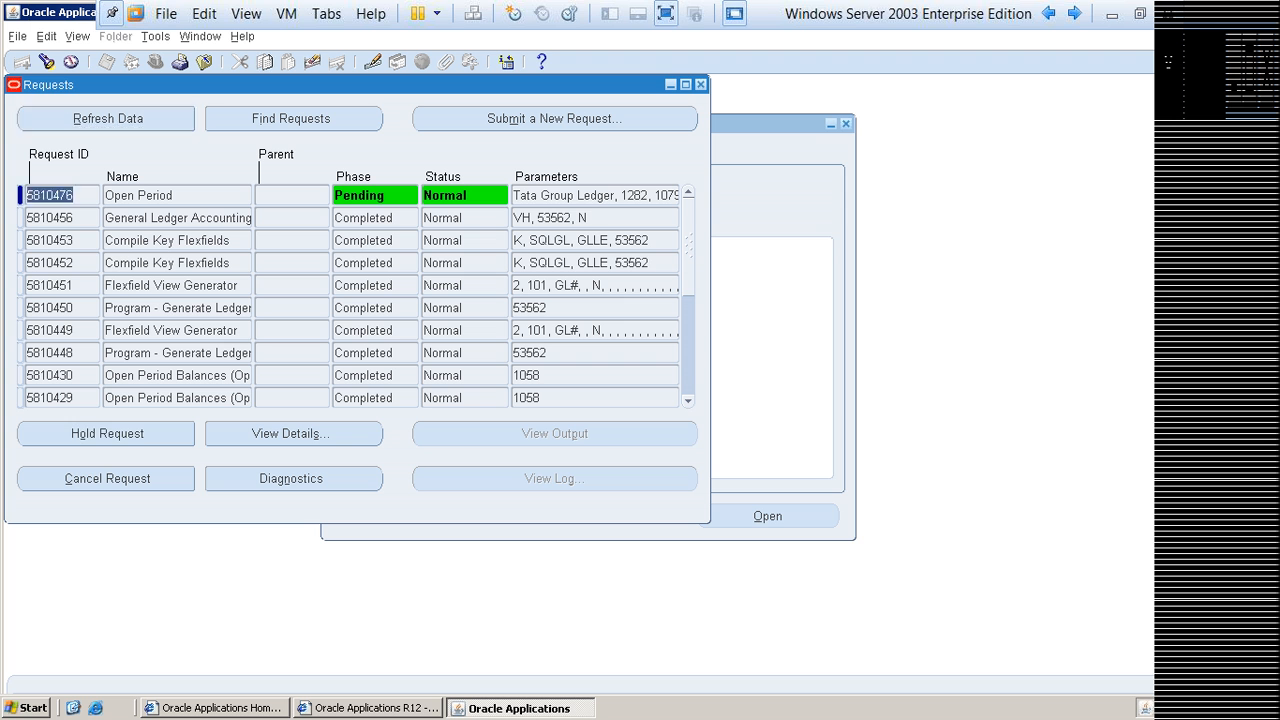
key(alt+r)
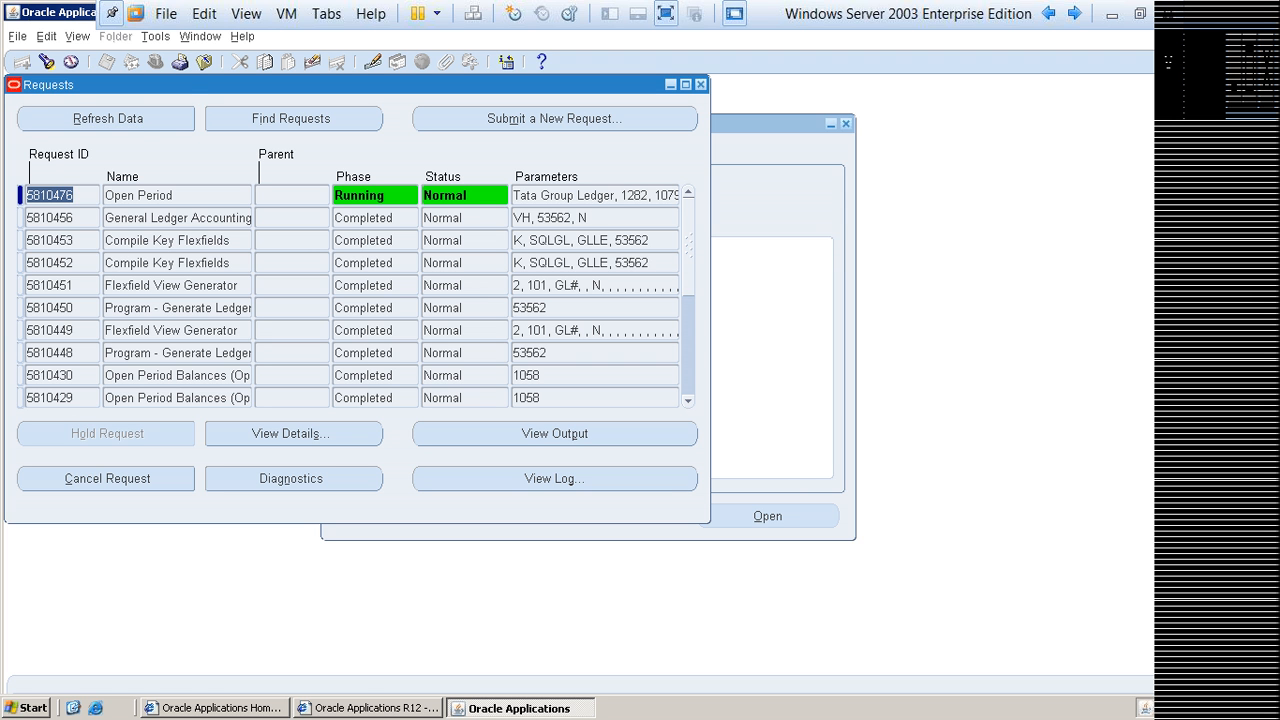
key(alt+r)
key(alt+r)
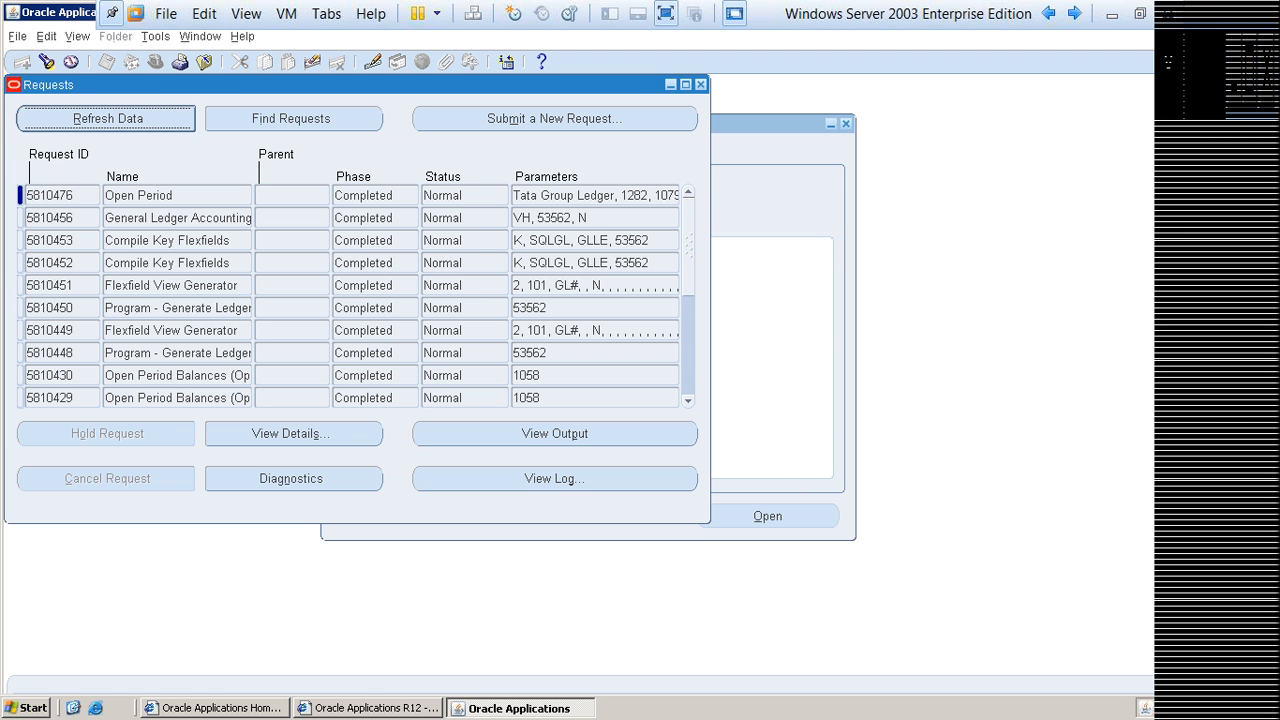
key(F4)
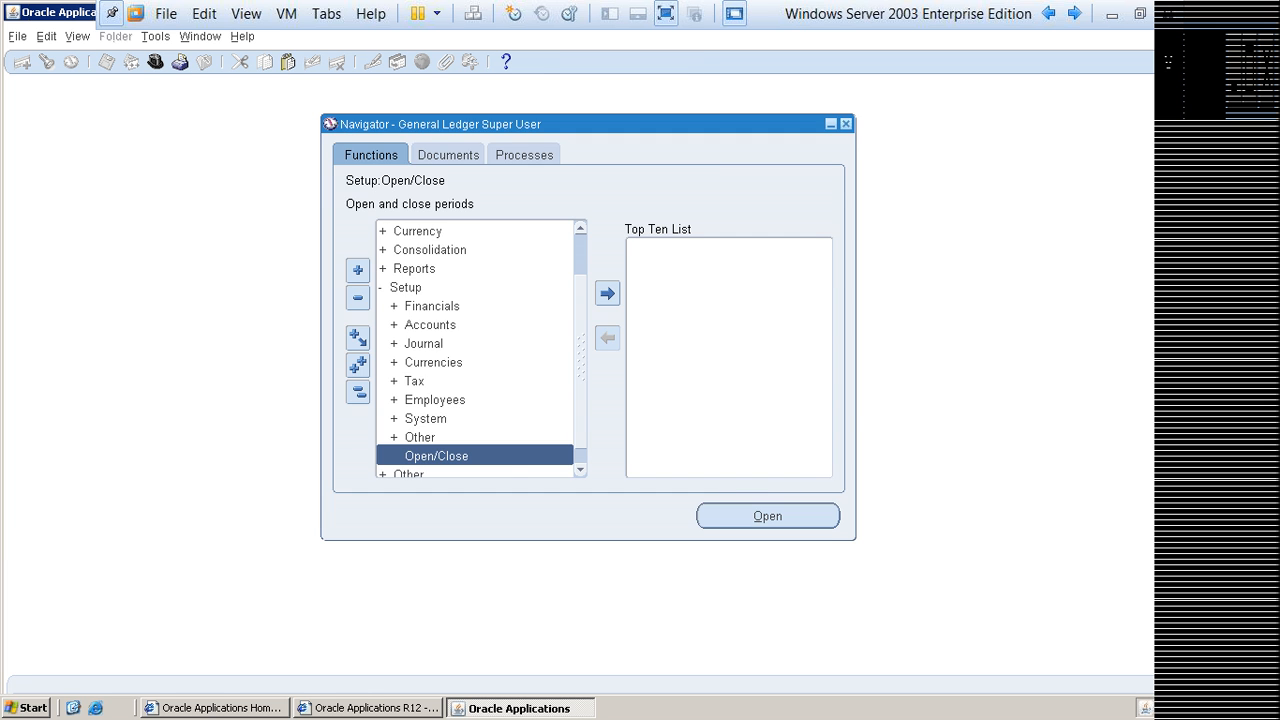
Step: Look up the functions matching account%, reopen Accounting Setup Manager and search for the ledger Tata
key(ctrl+l)
text(account%)
key(Return)
key(Down)
key(Down)
key(Down)
key(Down)
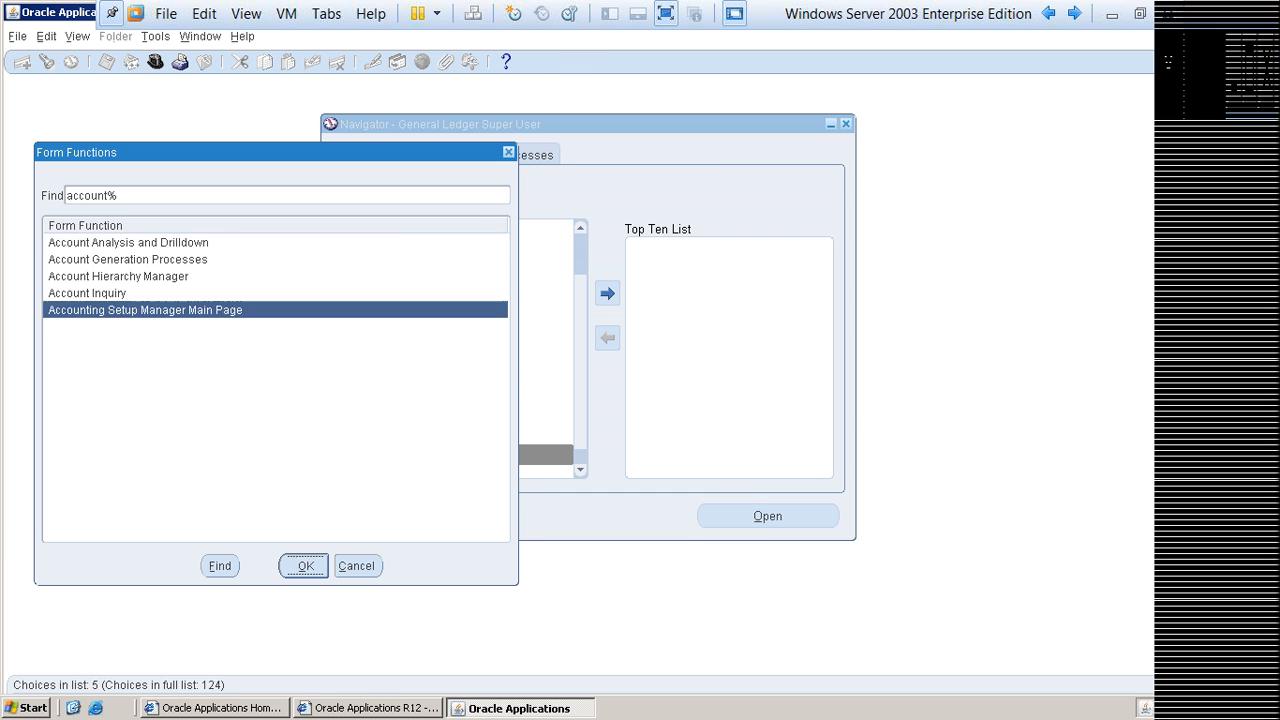
key(Return)
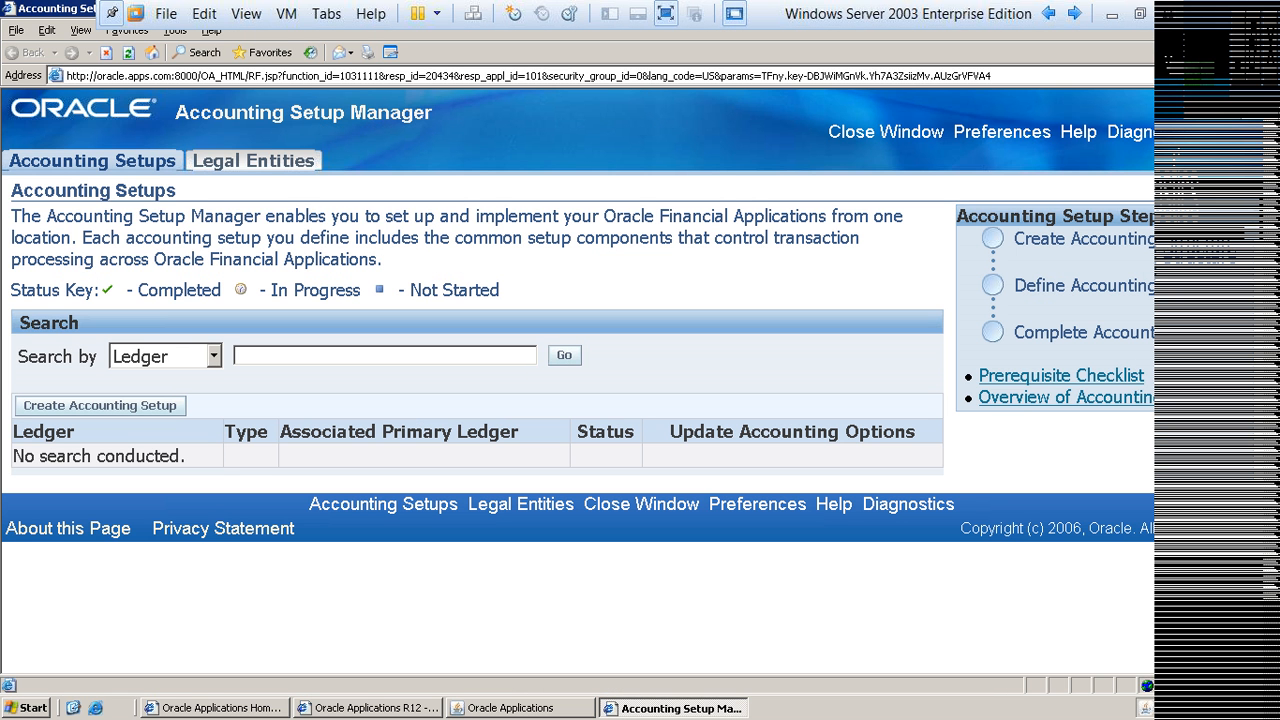
text(Tata)
key(Return)
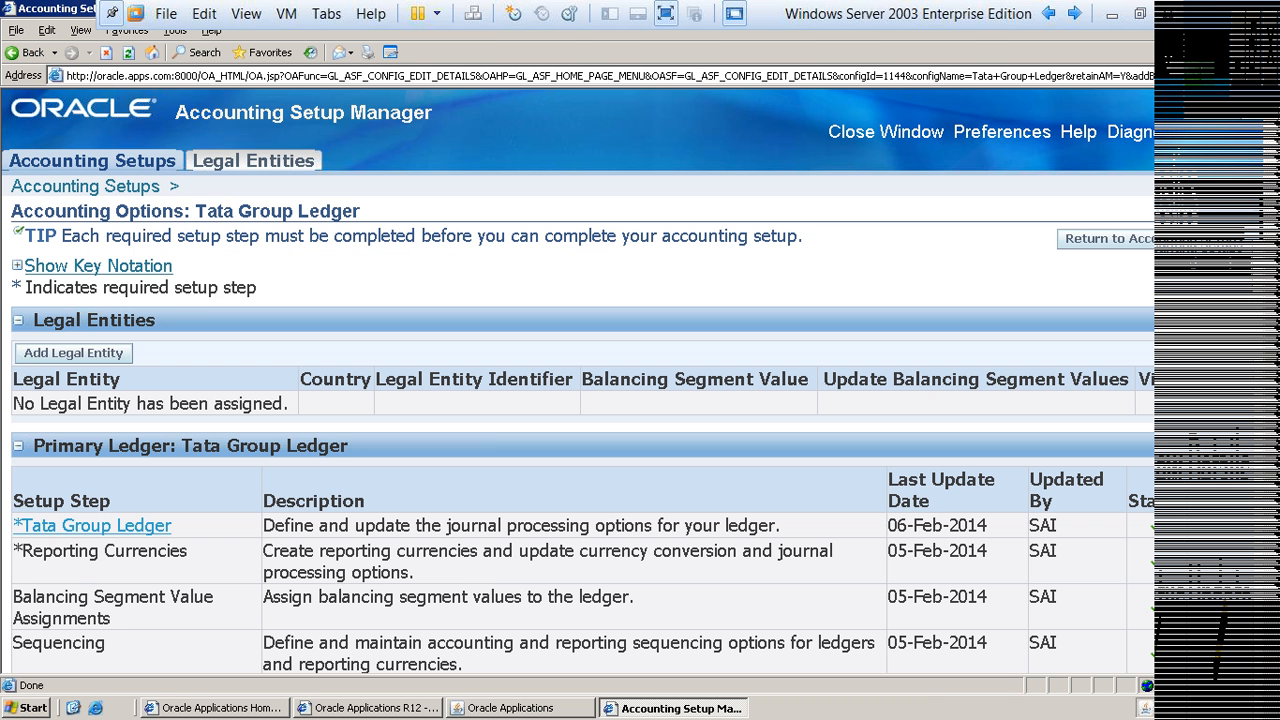
Step: Open the ledger definition of Tata Group Ledger from its accounting options and look over the accounting calendar section
click(1170, 239)
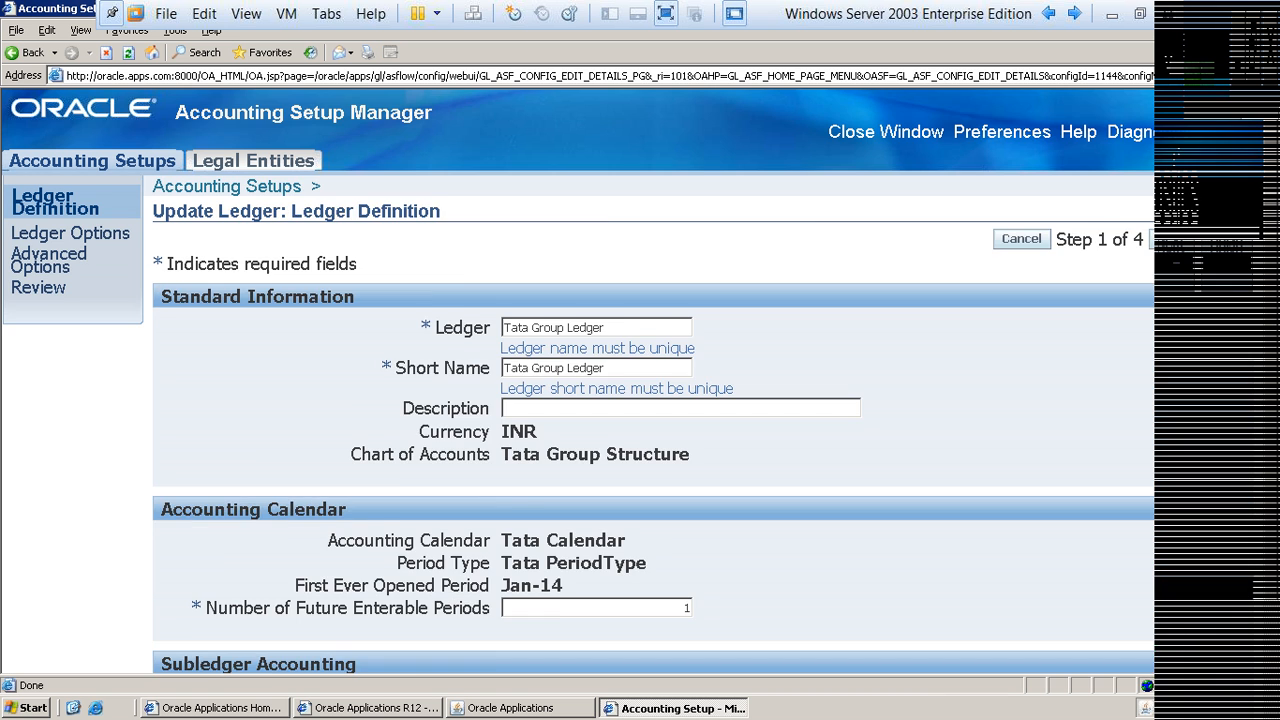
scroll(640, 380, down, 1)
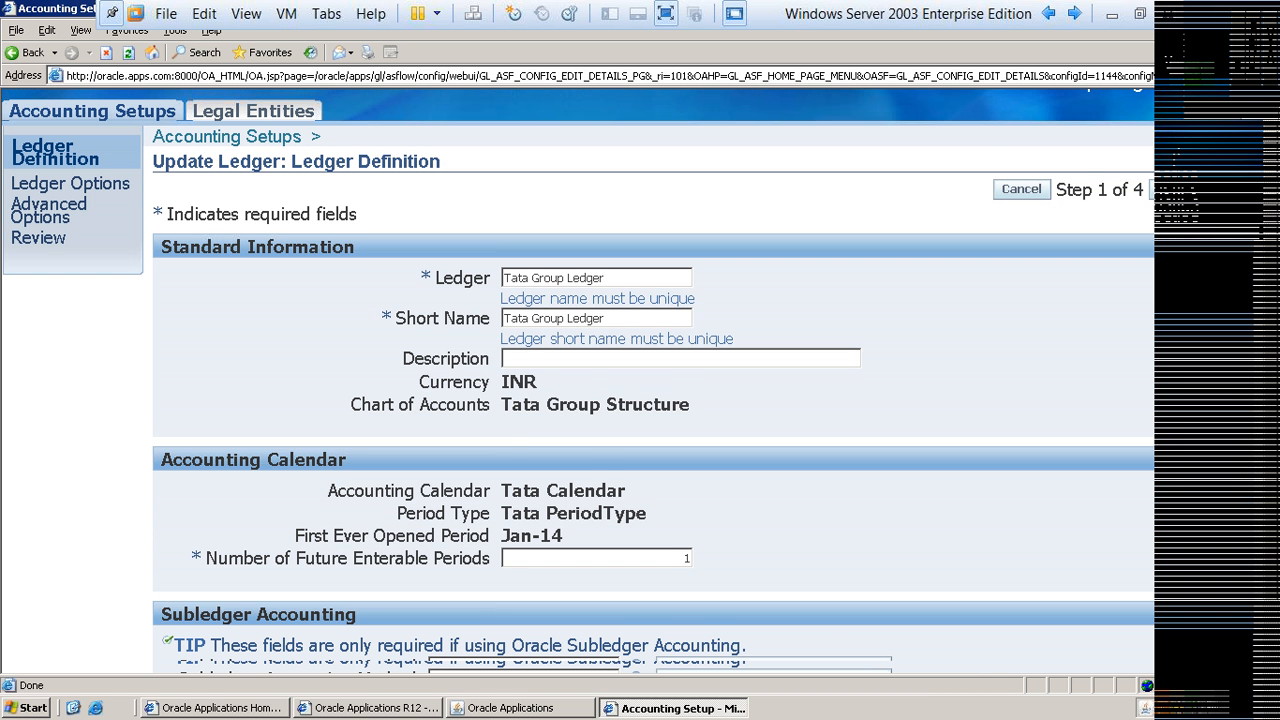
scroll(640, 400, down, 1)
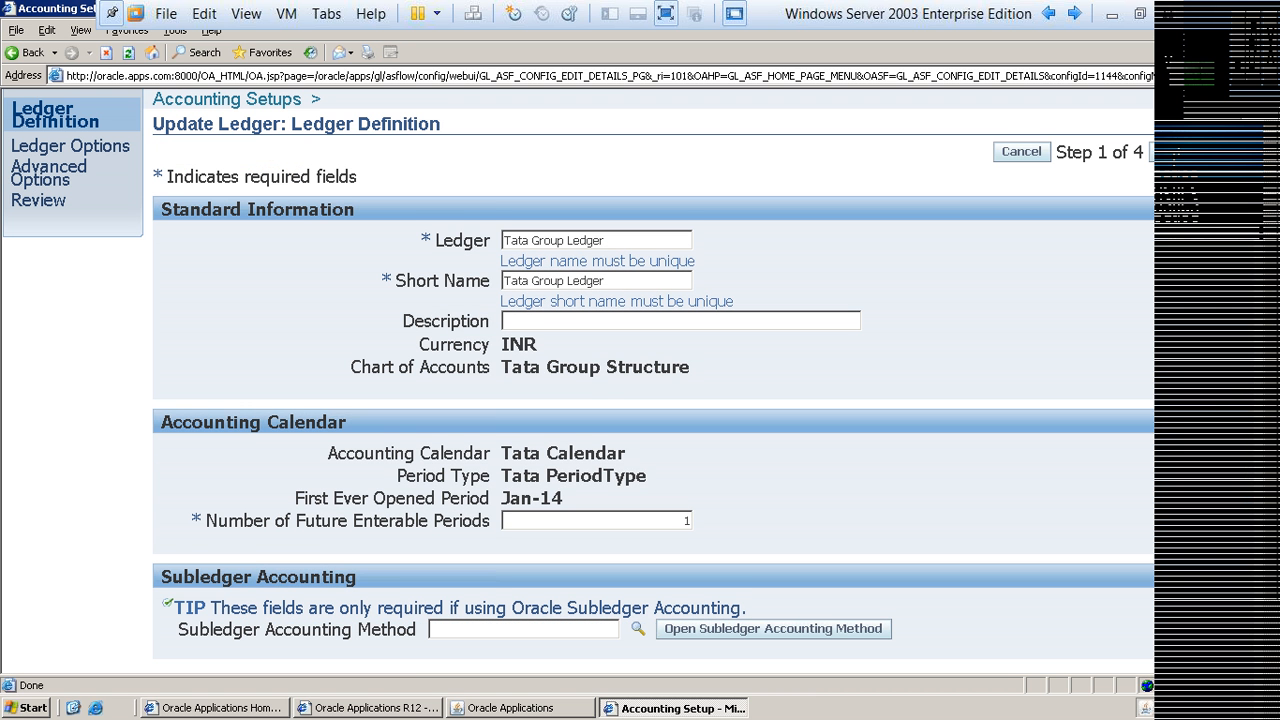
scroll(640, 380, up, 1)
scroll(640, 380, up, 2)
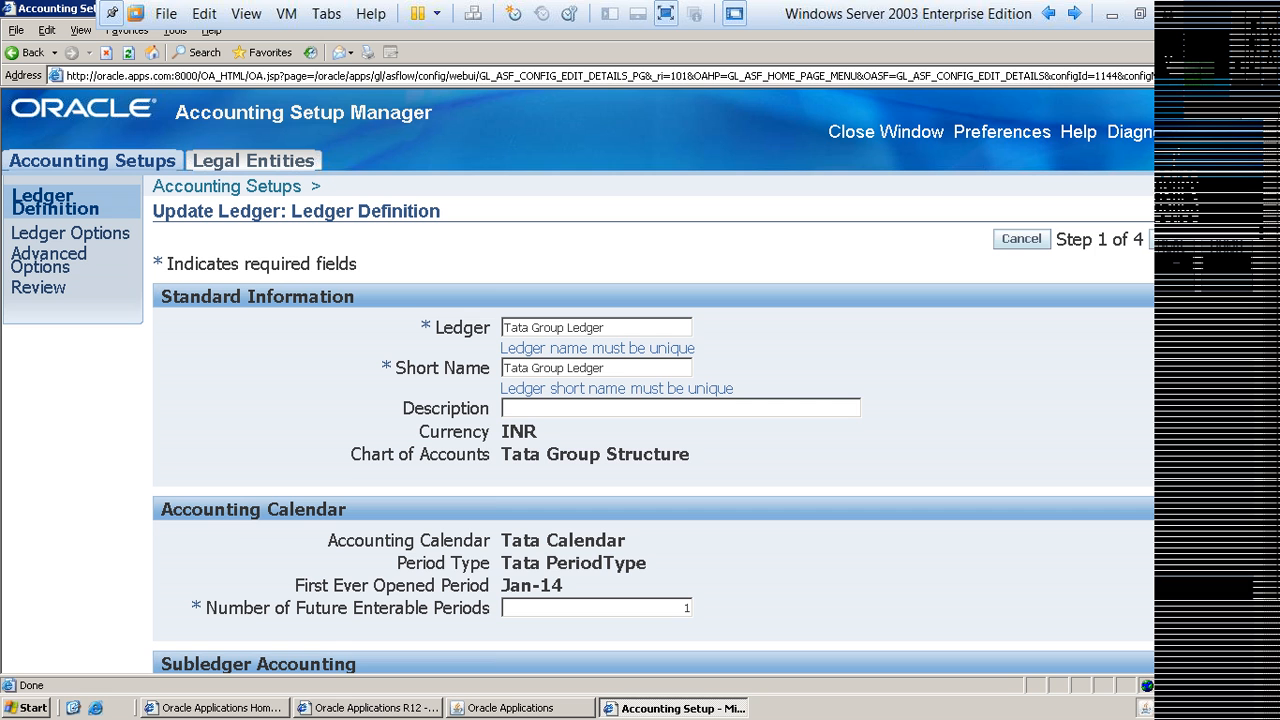
scroll(640, 380, down, 1)
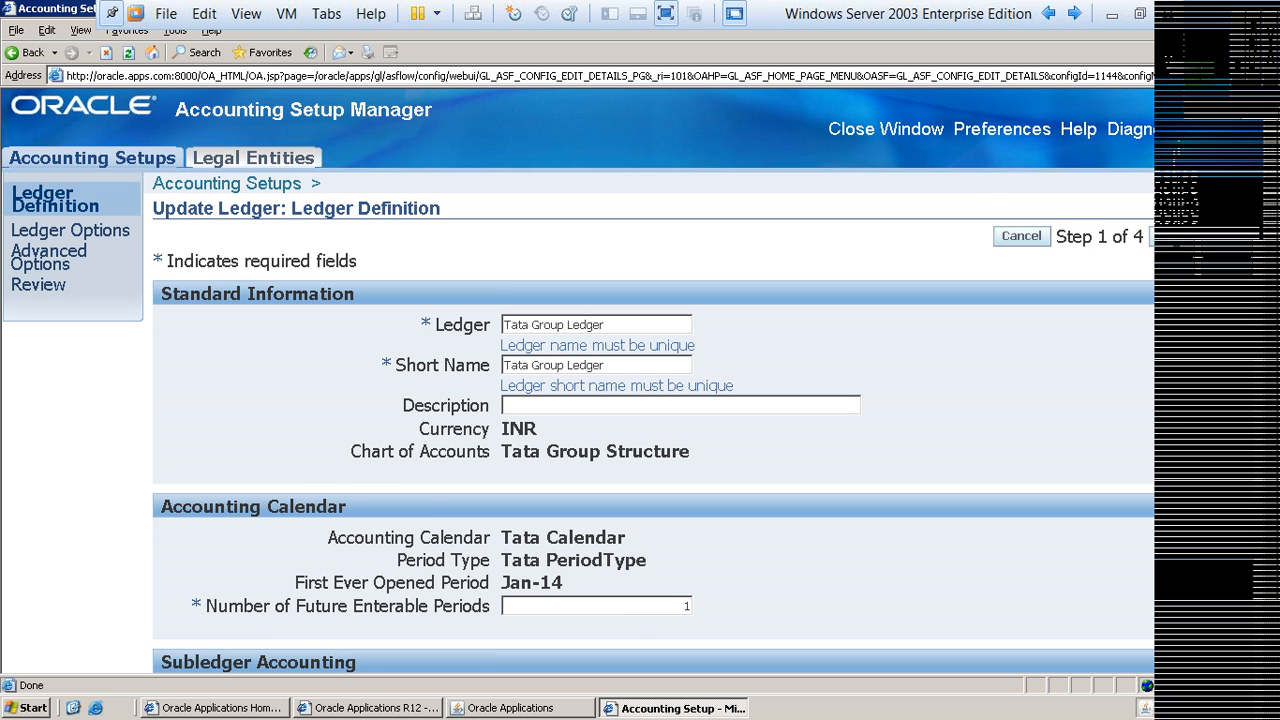
scroll(640, 380, down, 1)
Step: Check whether the First Ever Opened Period can still be edited, and close Accounting Setup Manager
drag(501, 498, 563, 498)
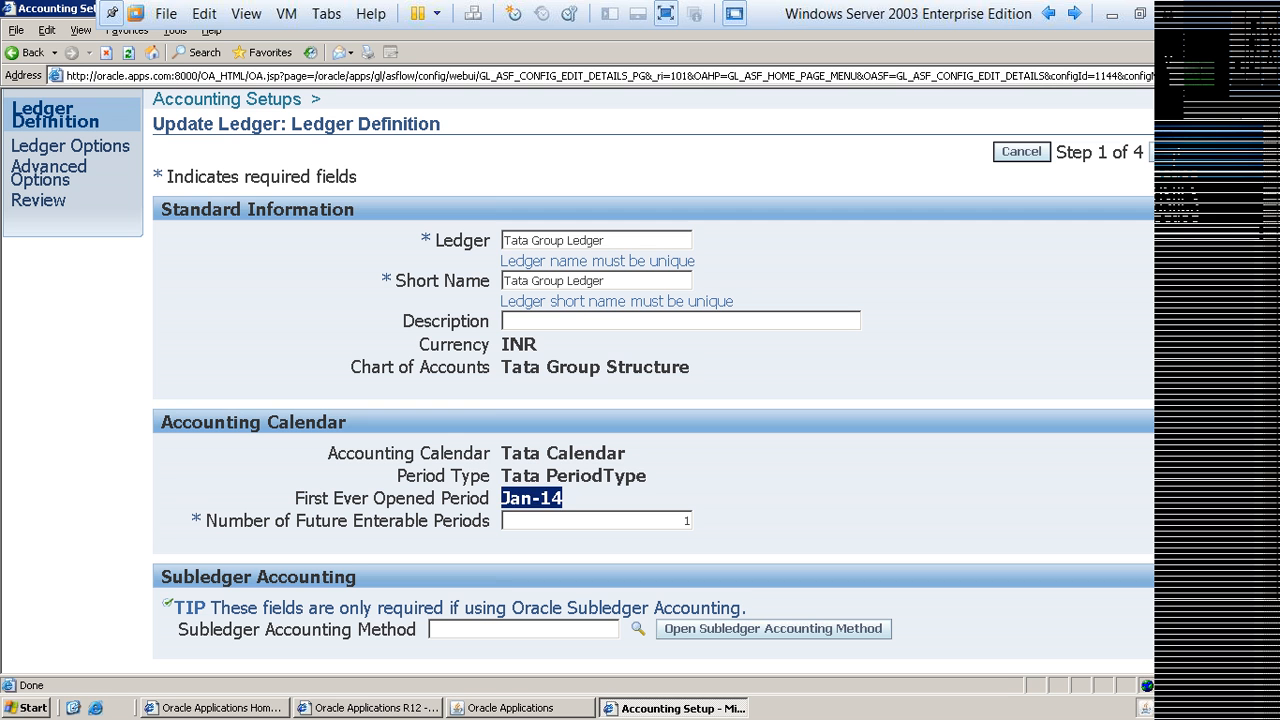
click(580, 499)
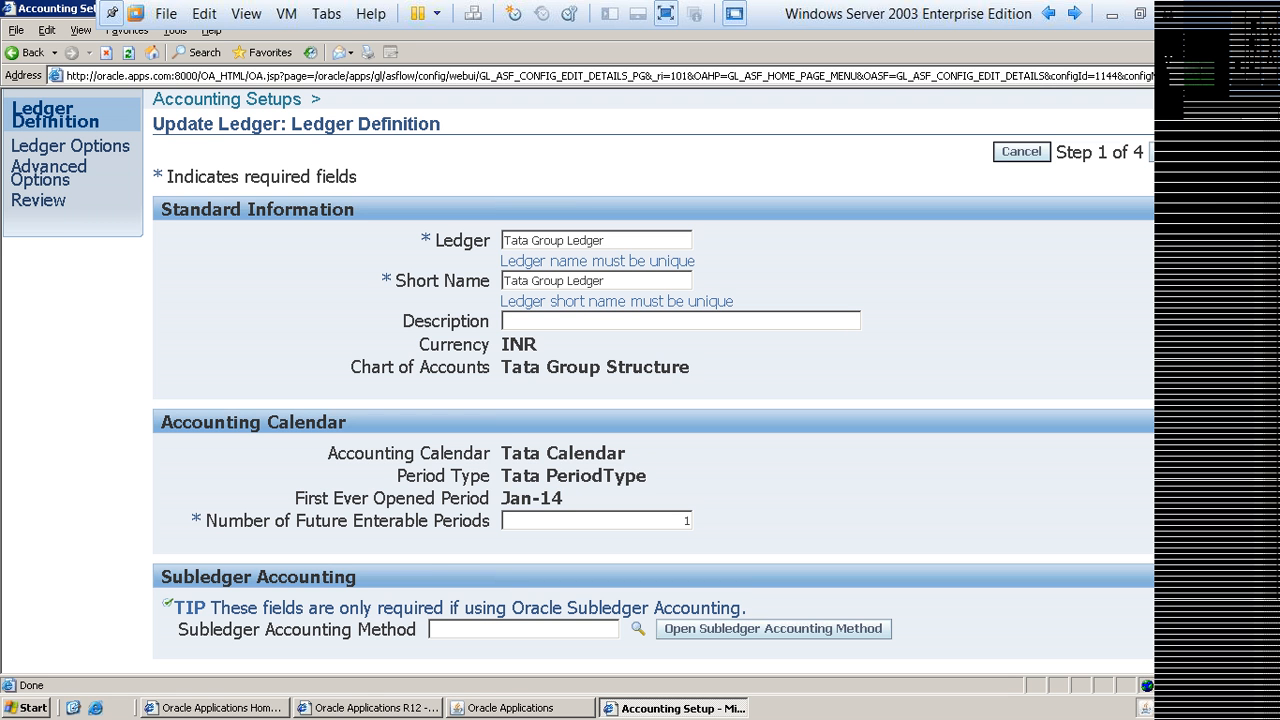
drag(564, 498, 450, 498)
click(460, 499)
scroll(652, 380, up, 1)
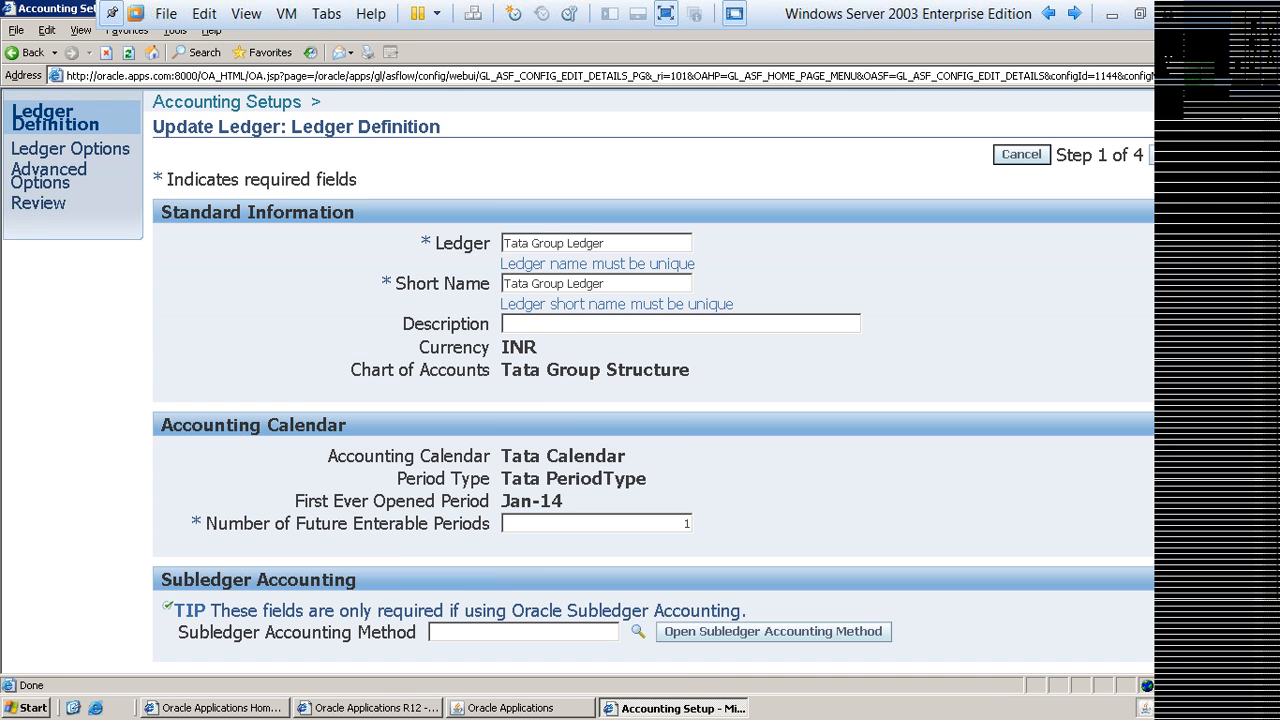
scroll(885, 132, up, 2)
click(885, 132)
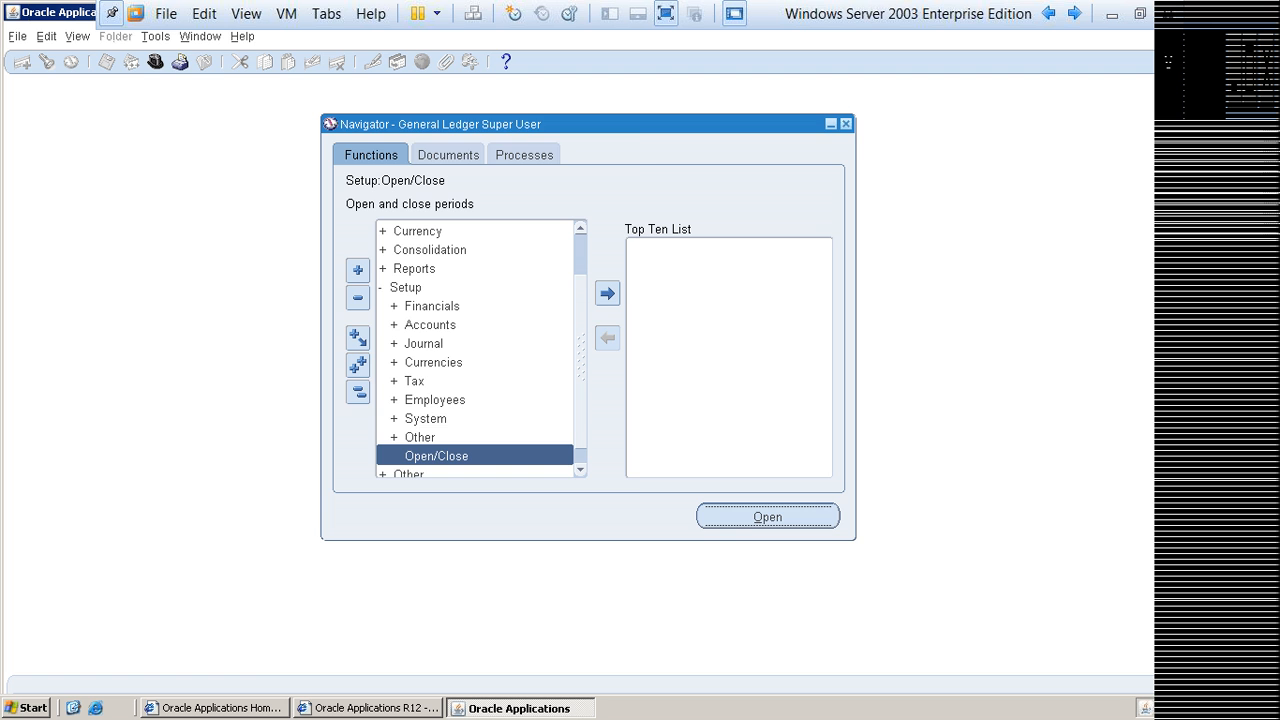
Step: Find the periods of Tata Group Ledger in Open and Close Periods, check the Feb-14 period's status, and close the form
key(Return)
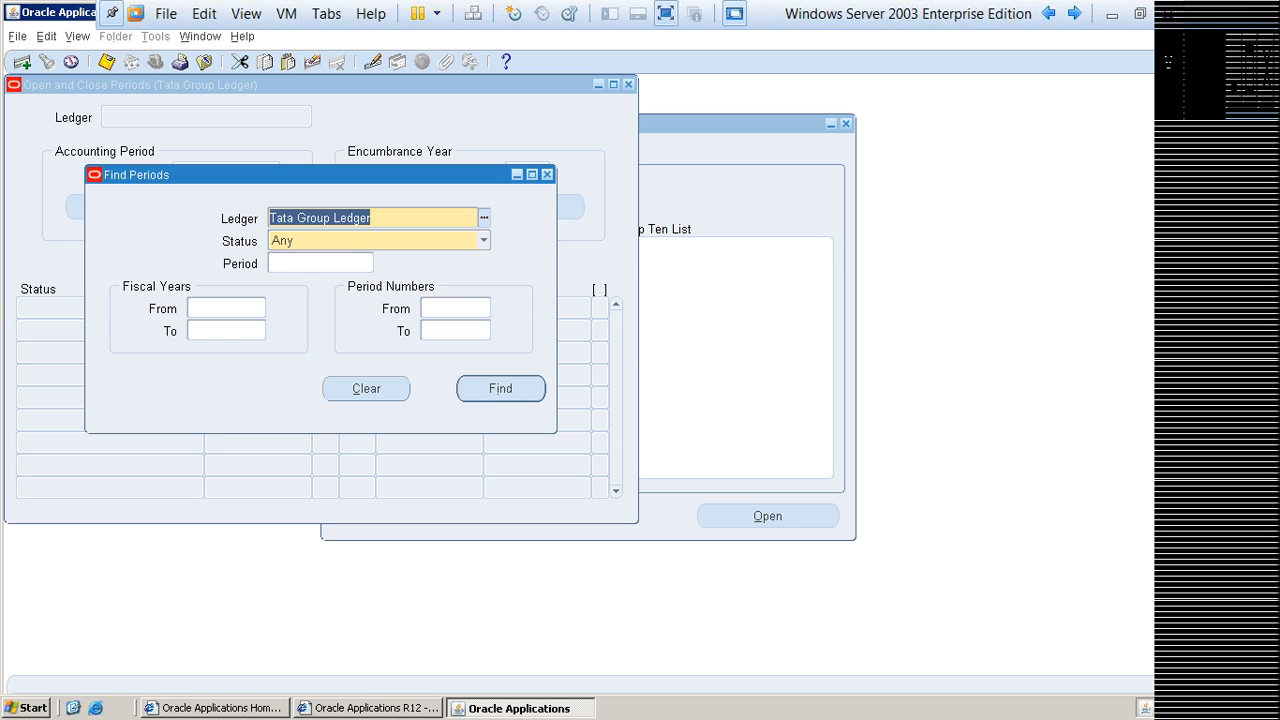
click(500, 389)
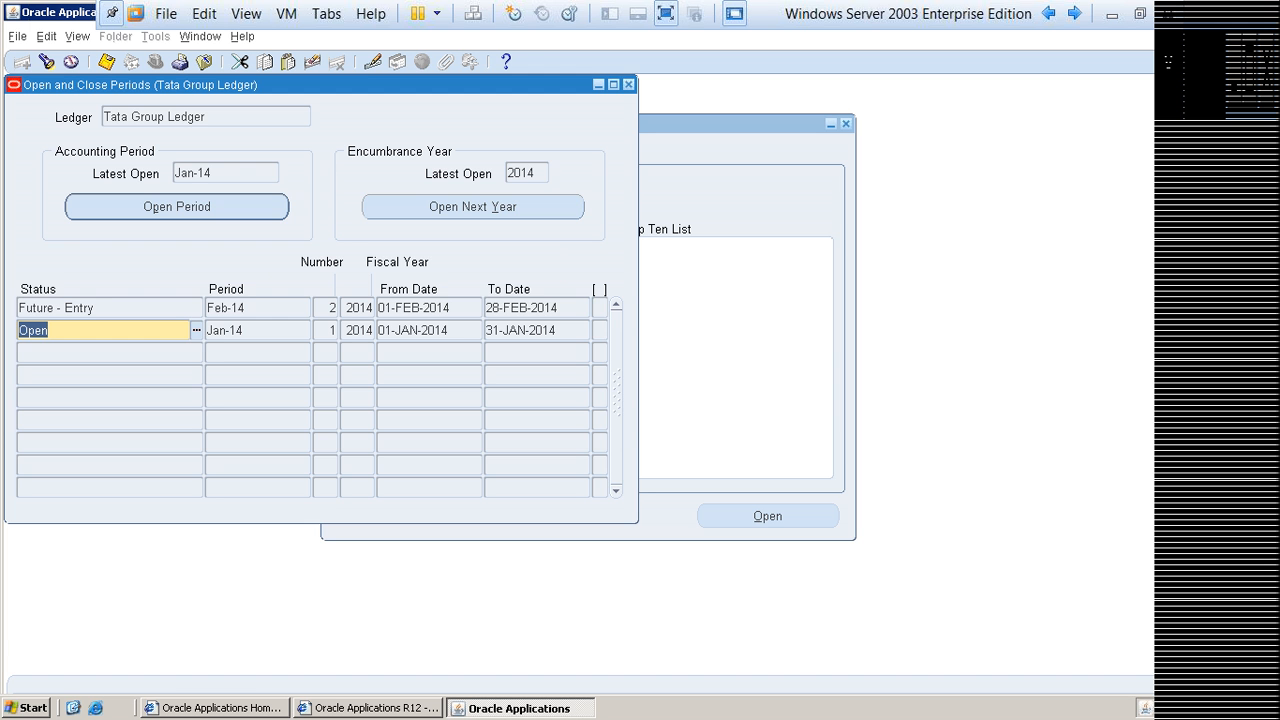
drag(320, 85, 440, 119)
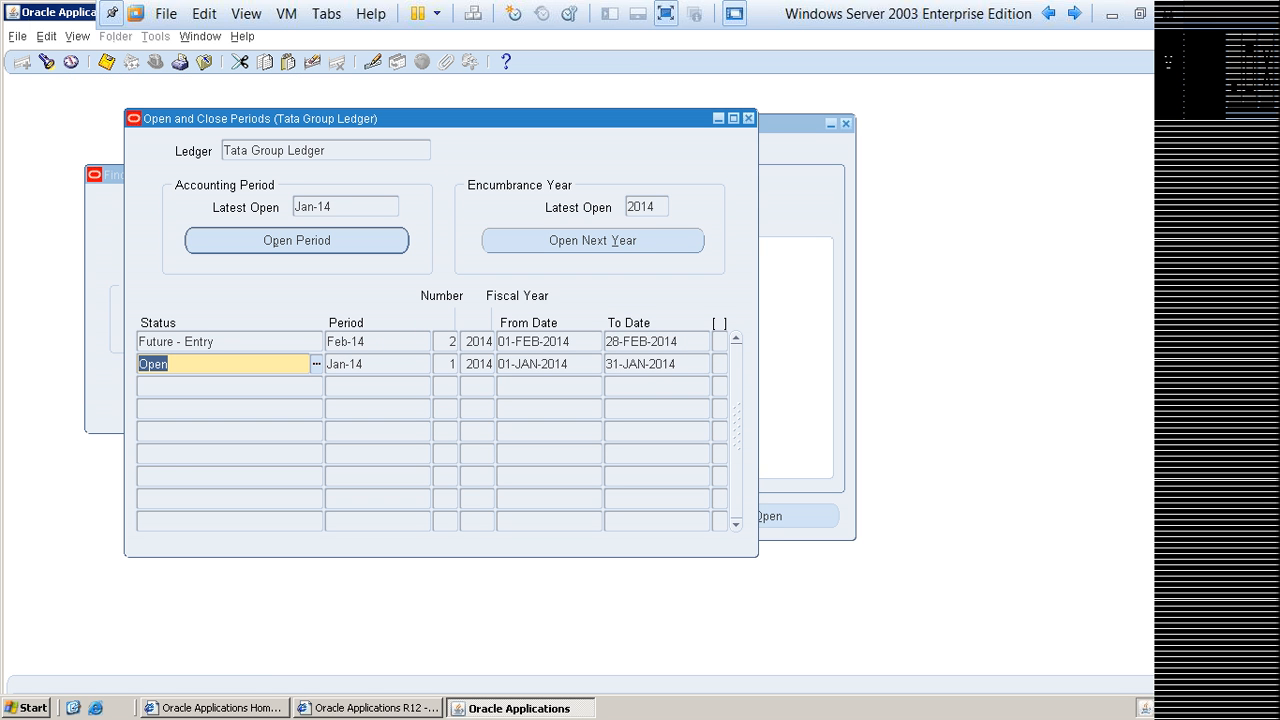
click(232, 342)
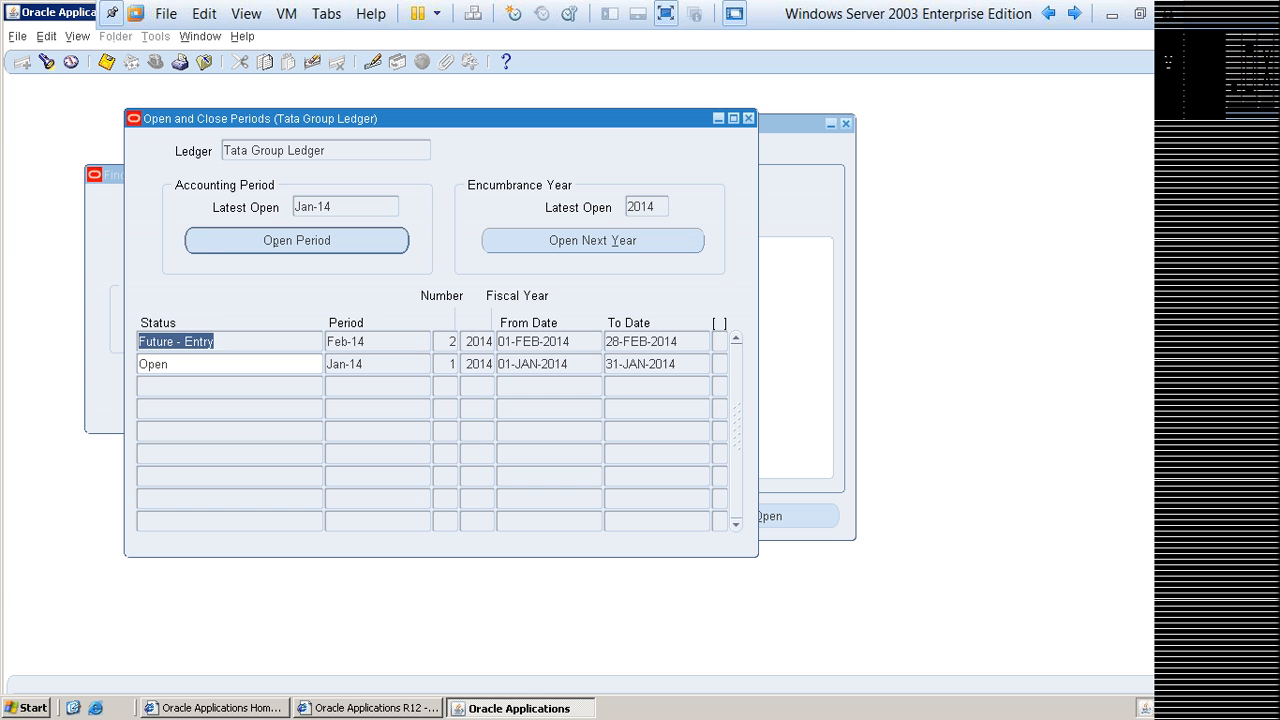
drag(228, 342, 138, 342)
click(373, 342)
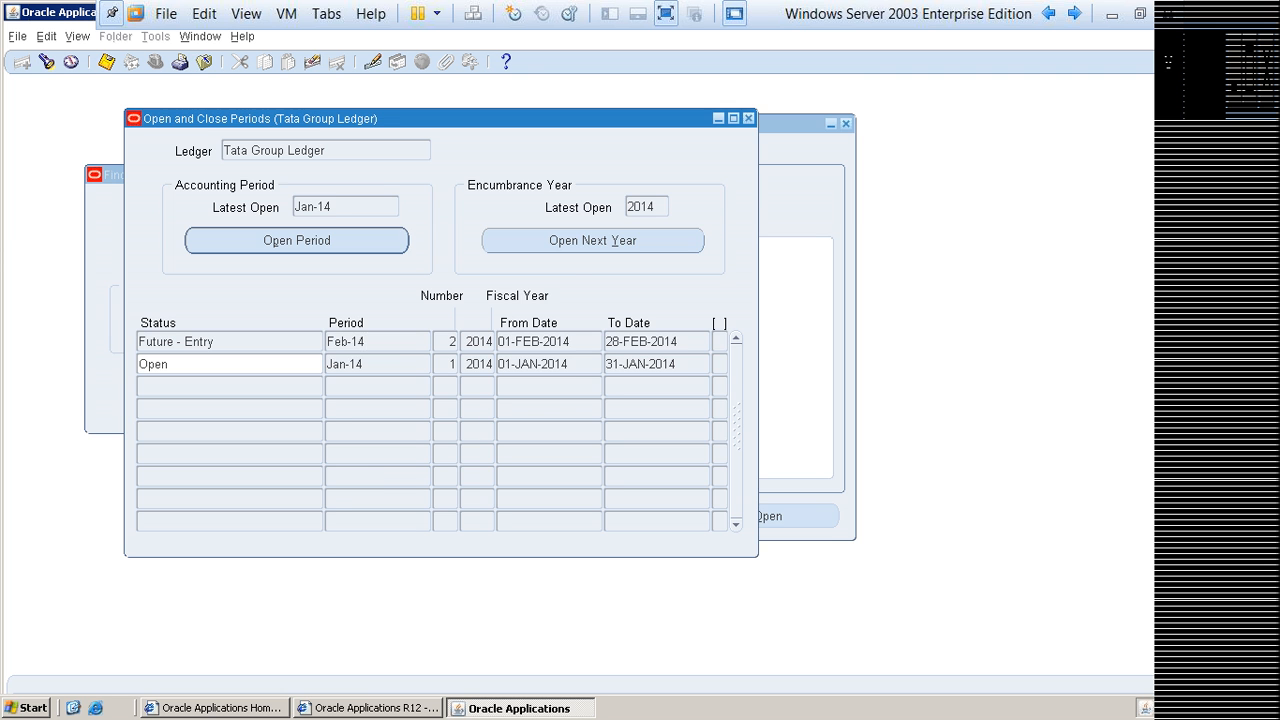
key(F4)
Step: Find the functions matching account%, launch Accounting Setup Manager and search its ledgers for Tata
key(ctrl+l)
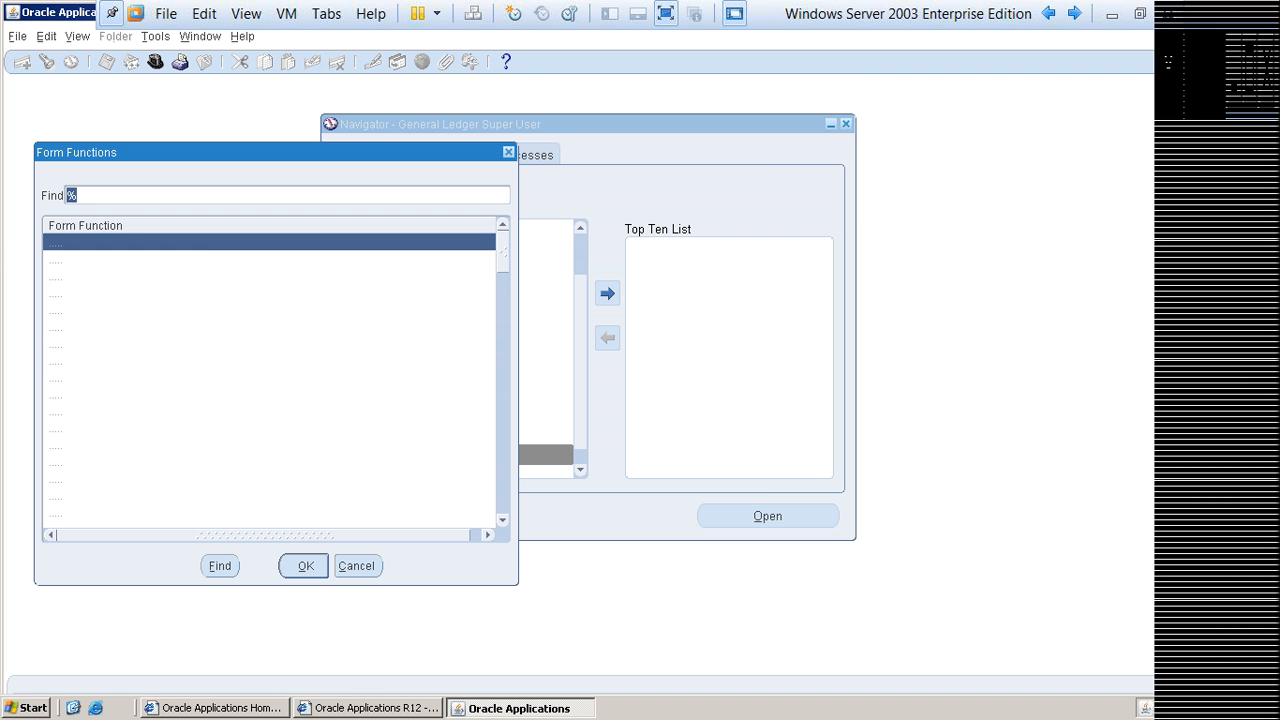
text(account%)
key(Return)
double_click(145, 309)
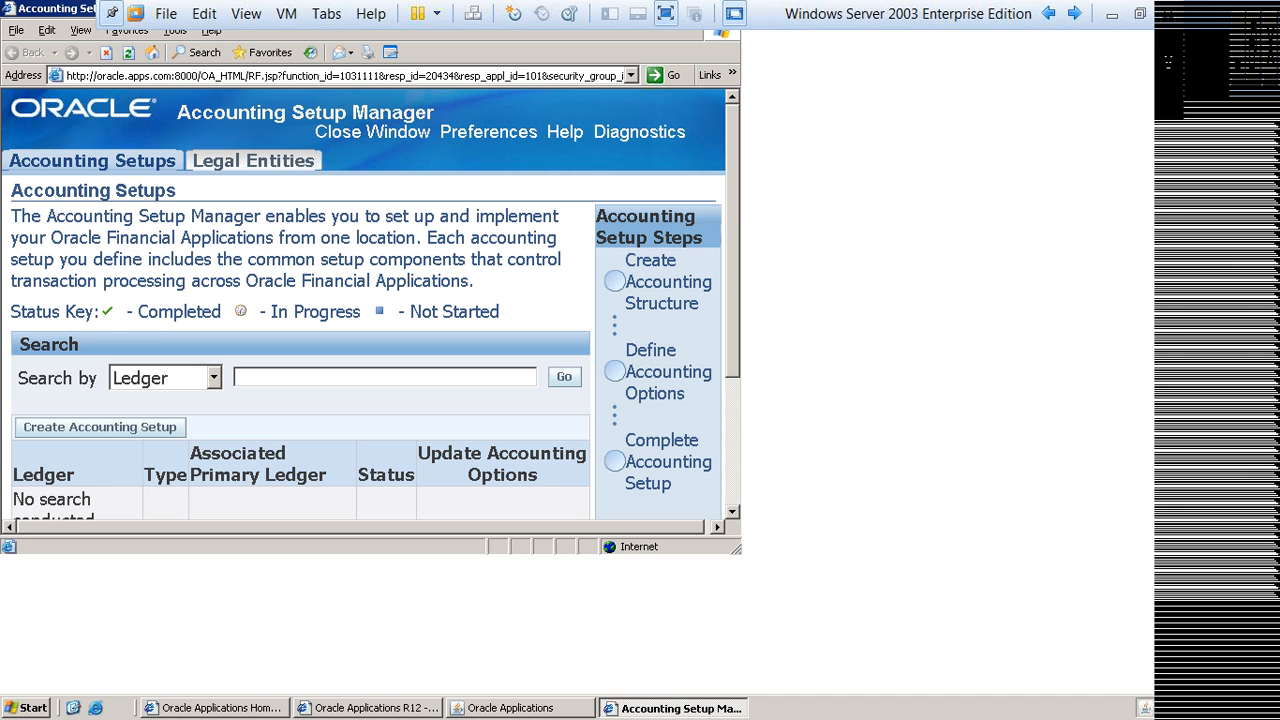
double_click(54, 8)
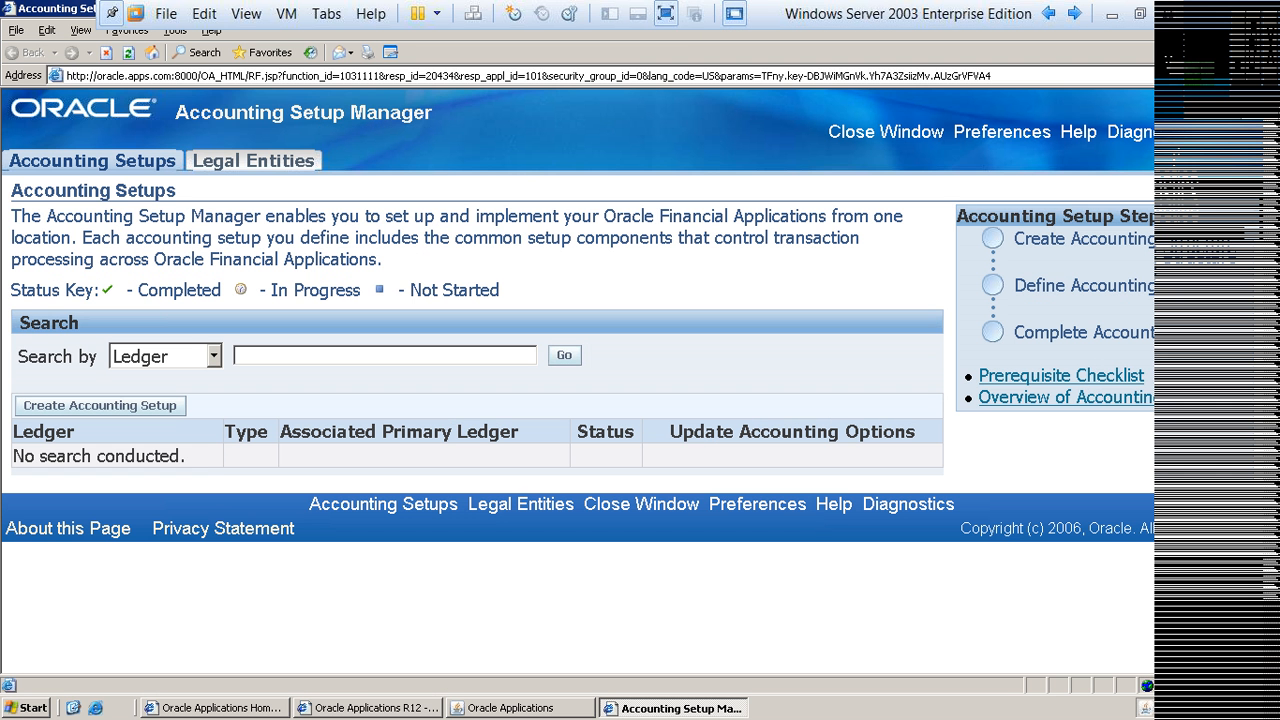
text(Tata)
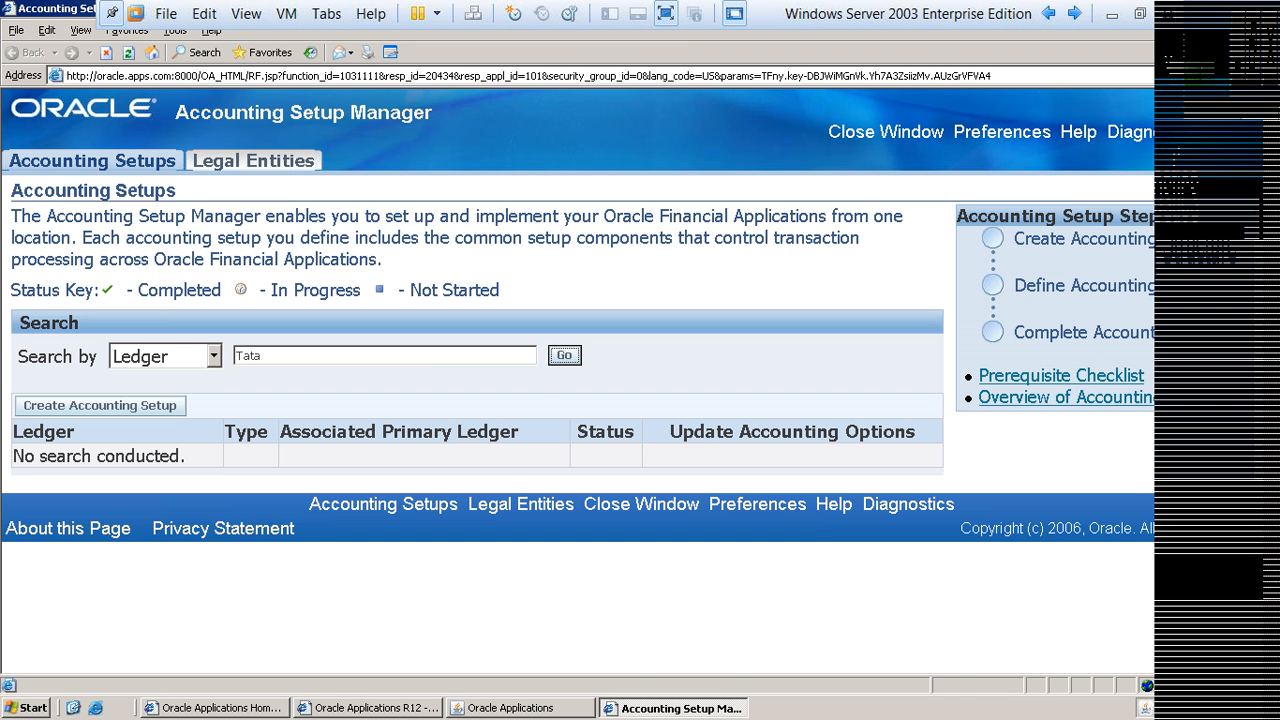
key(Return)
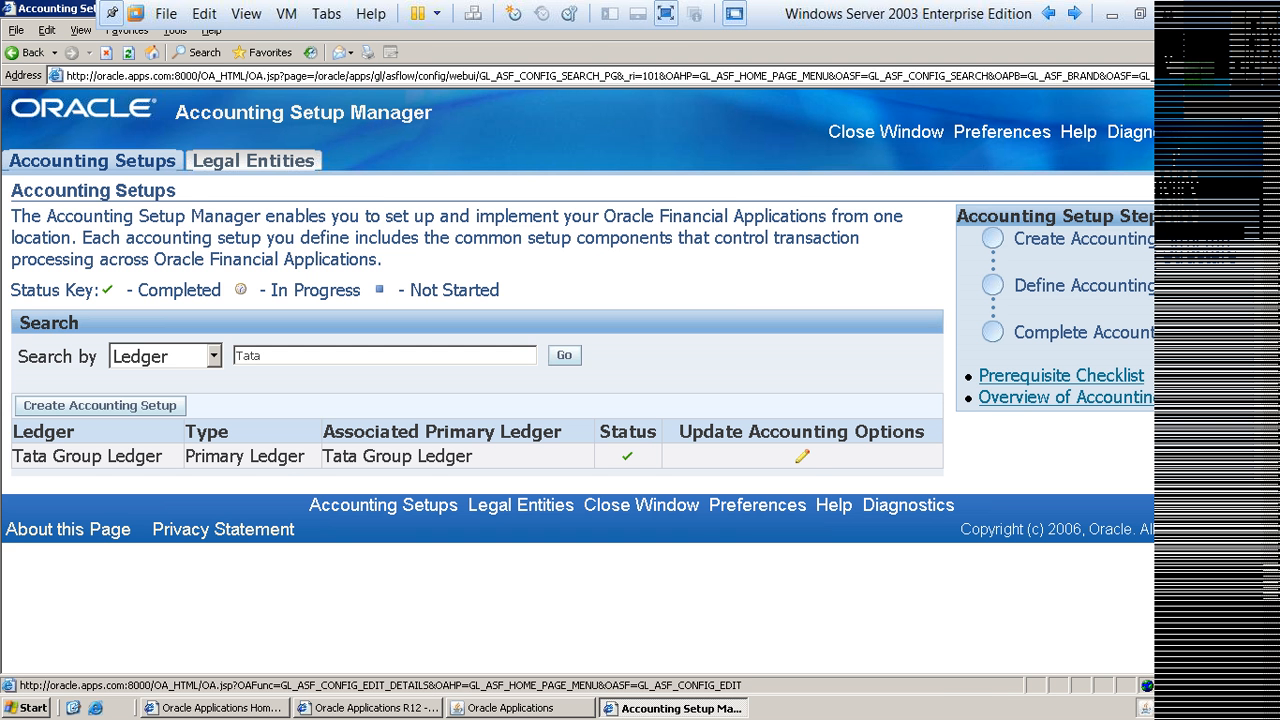
Step: Check the Number of Future Enterable Periods in Tata Group Ledger's definition and close Accounting Setup Manager
click(802, 456)
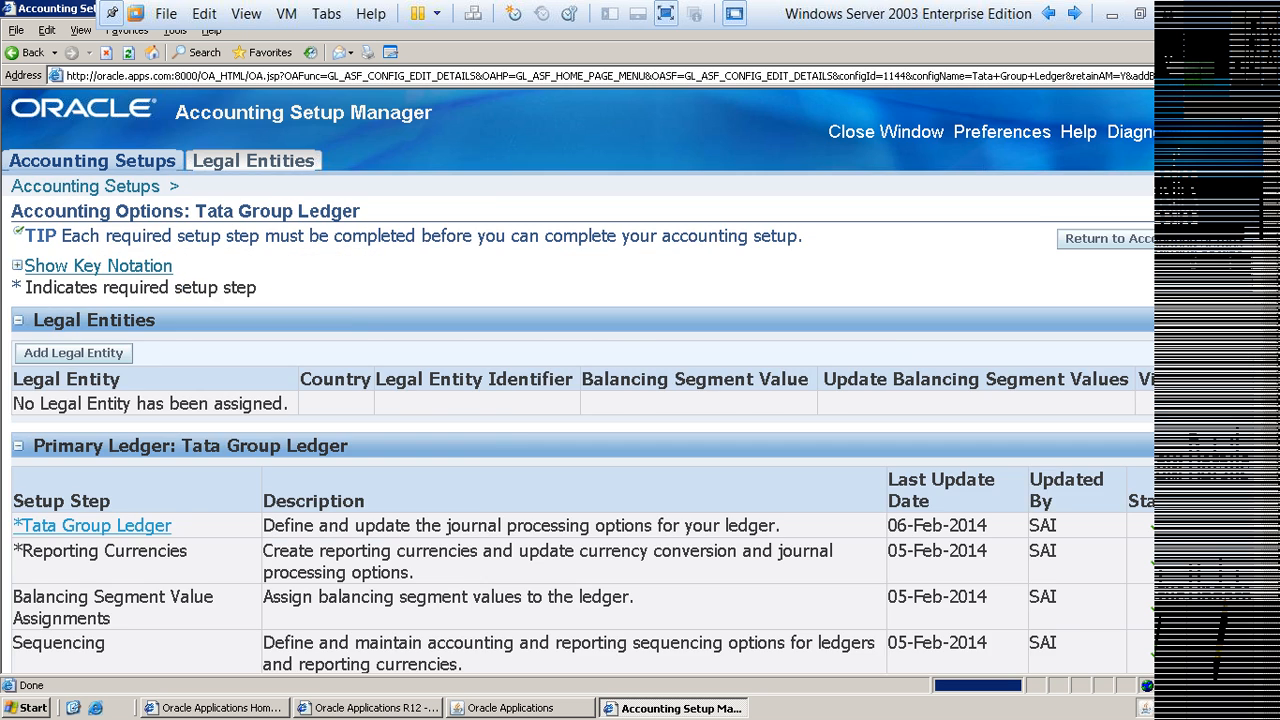
scroll(577, 380, down, 5)
click(1222, 266)
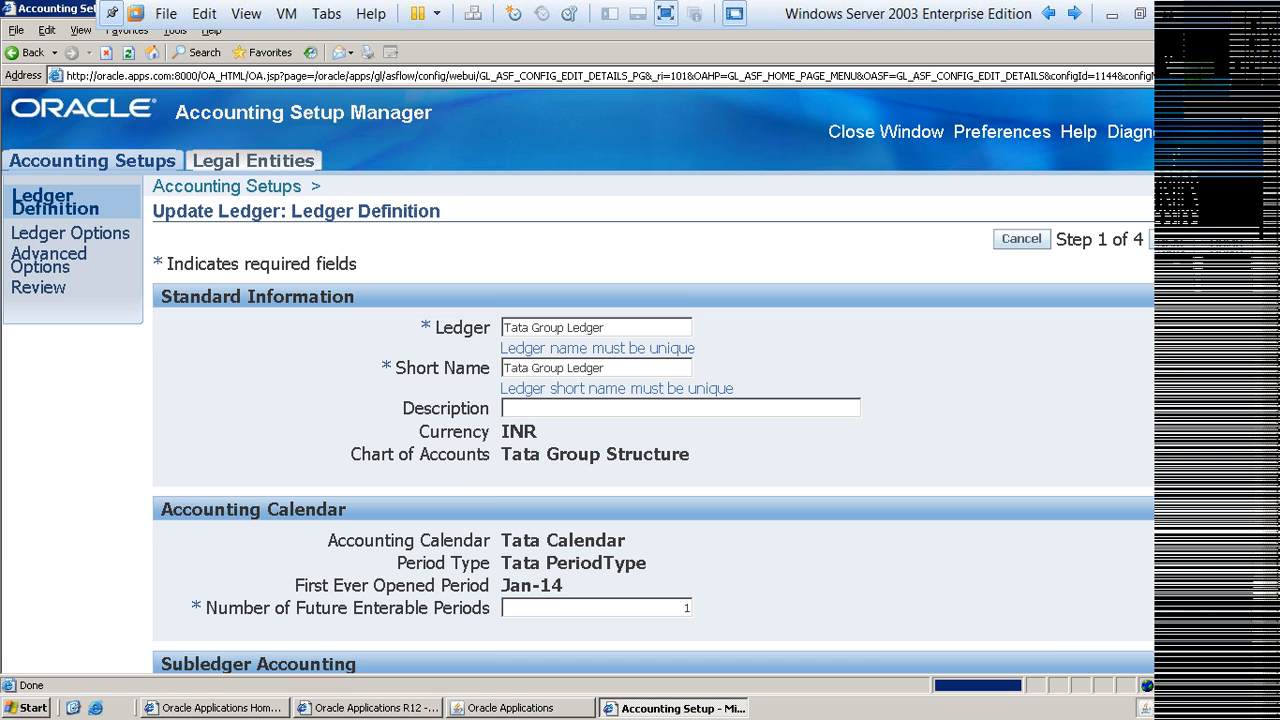
scroll(640, 380, down, 3)
scroll(640, 400, down, 1)
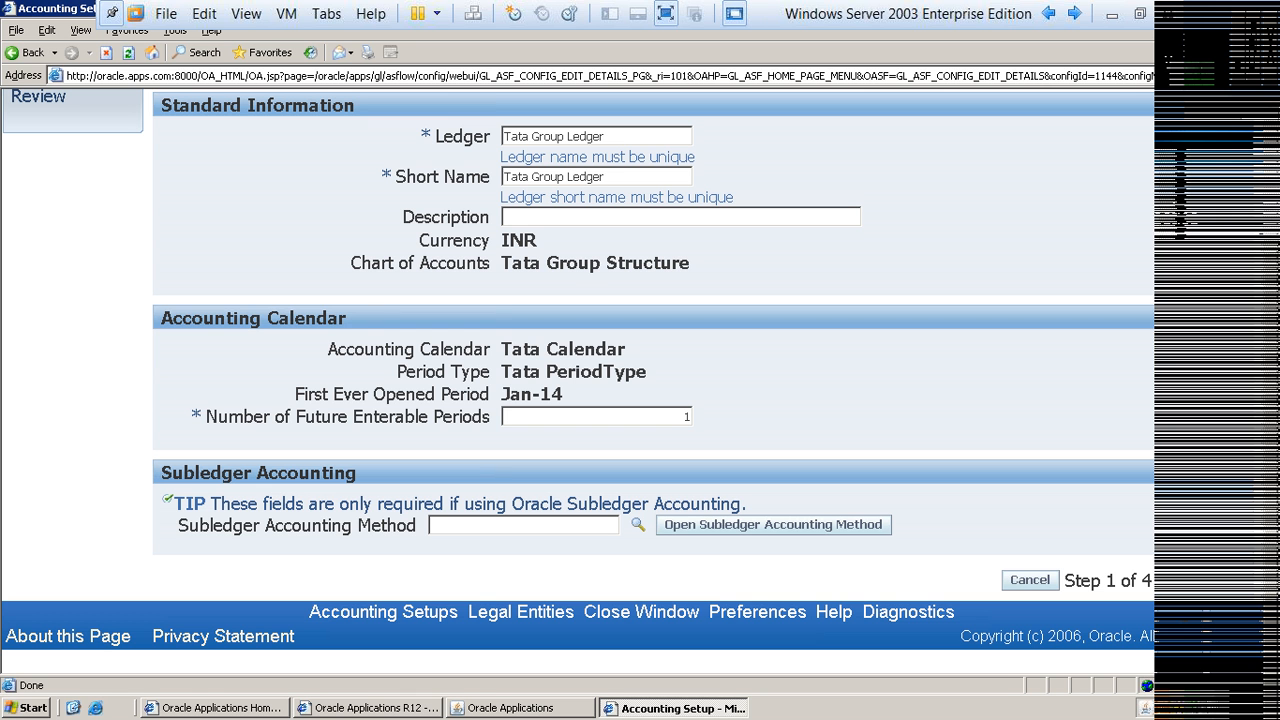
drag(207, 417, 498, 417)
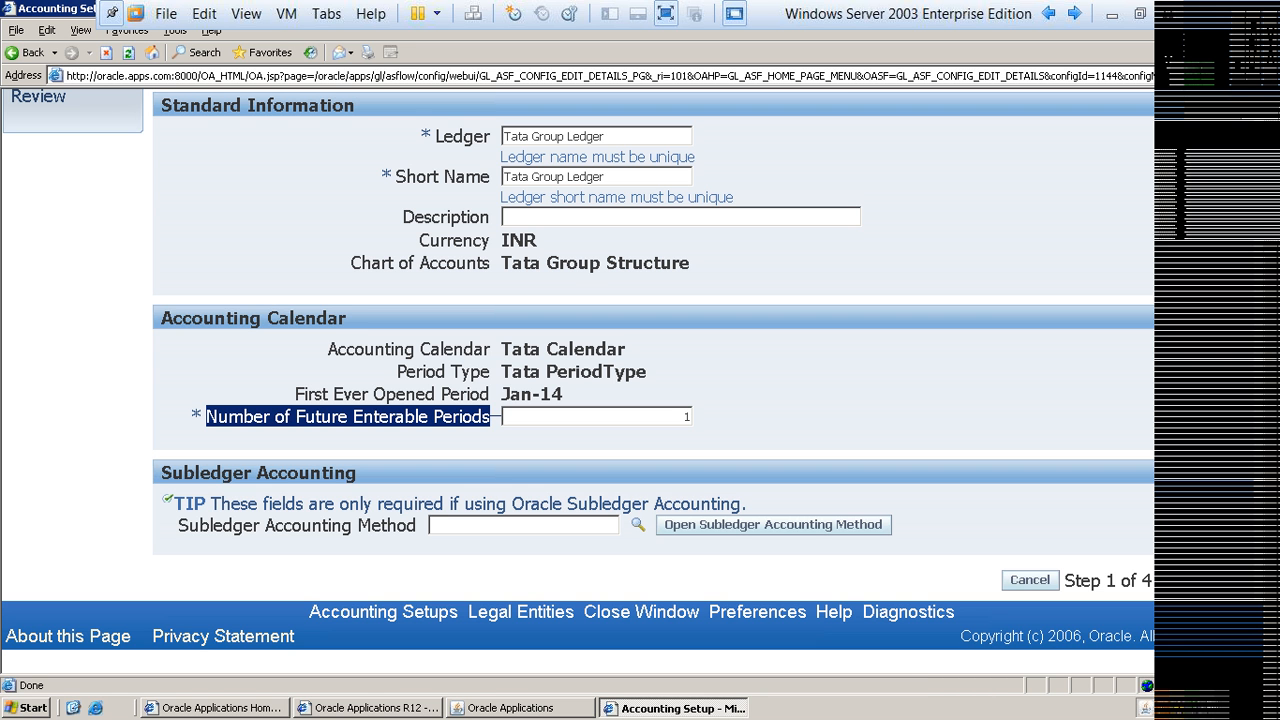
click(559, 417)
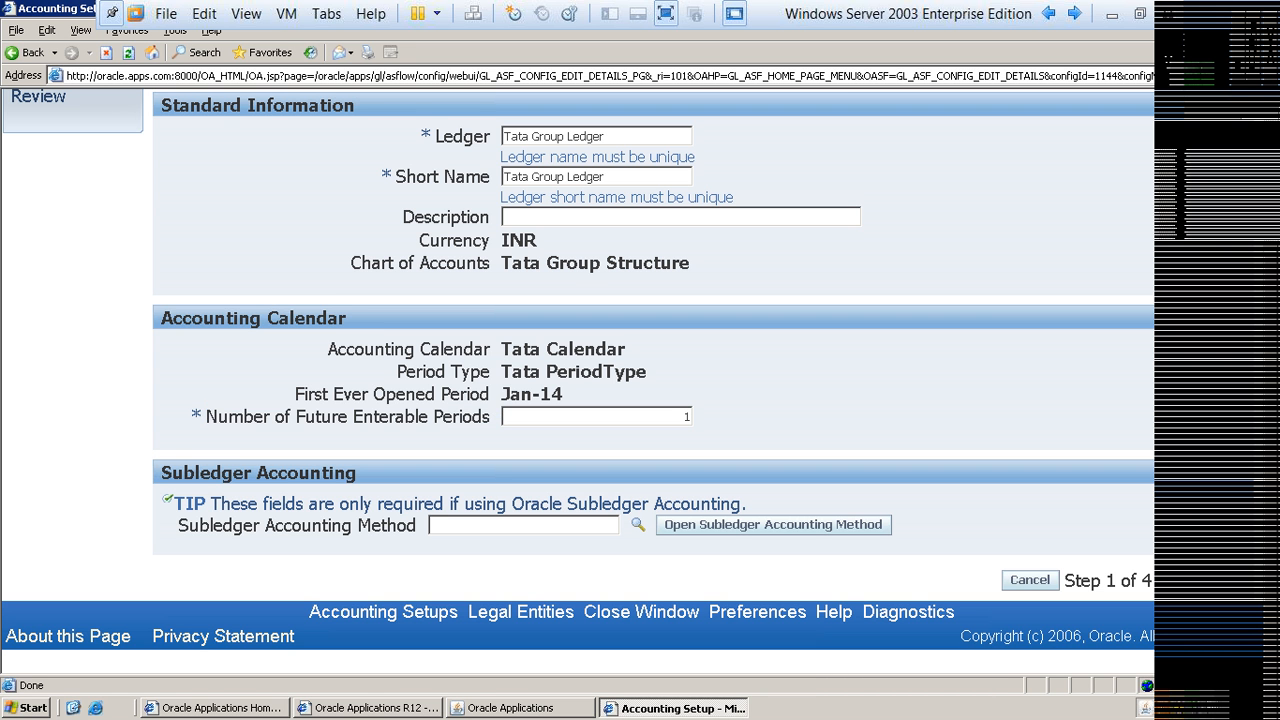
scroll(640, 380, up, 1)
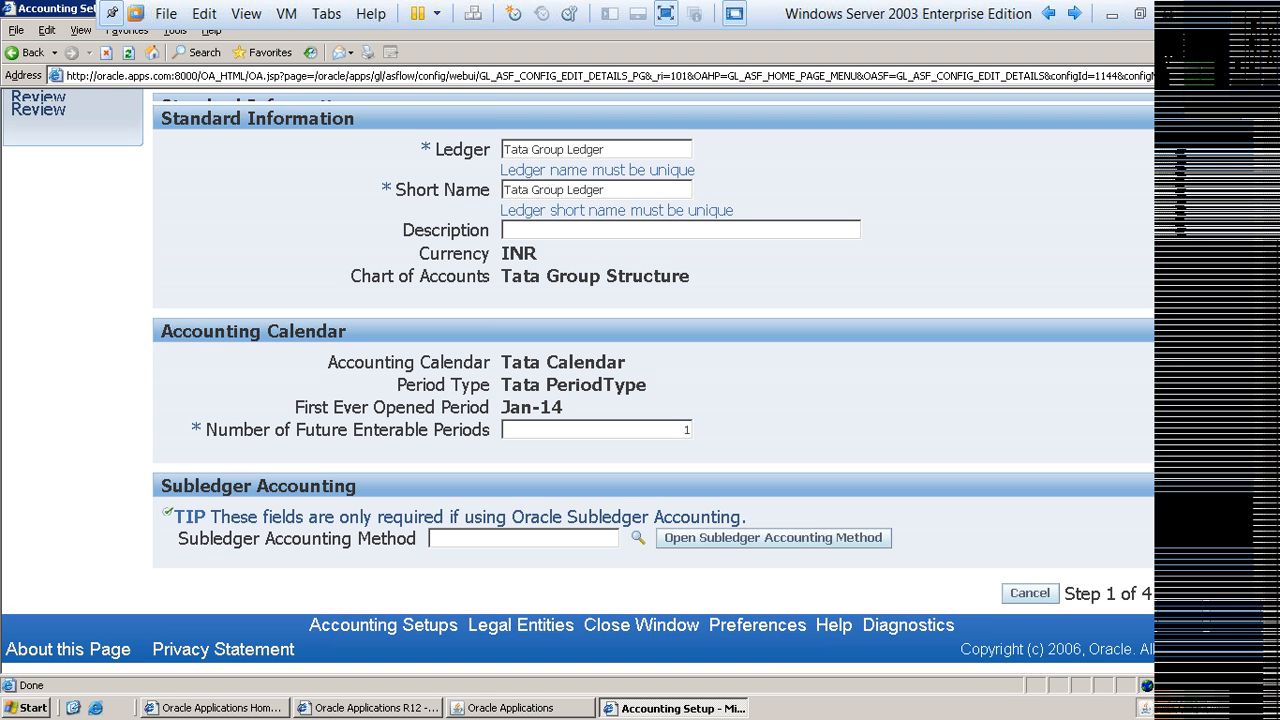
scroll(885, 131, up, 3)
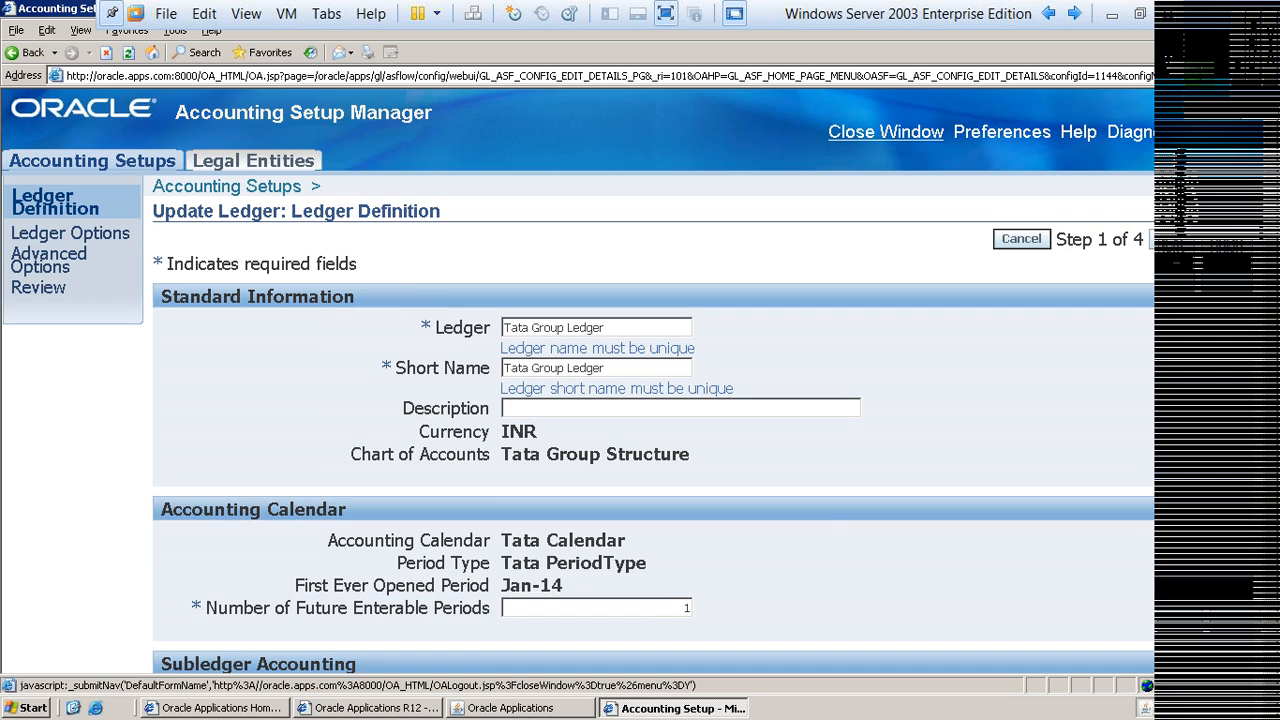
click(885, 131)
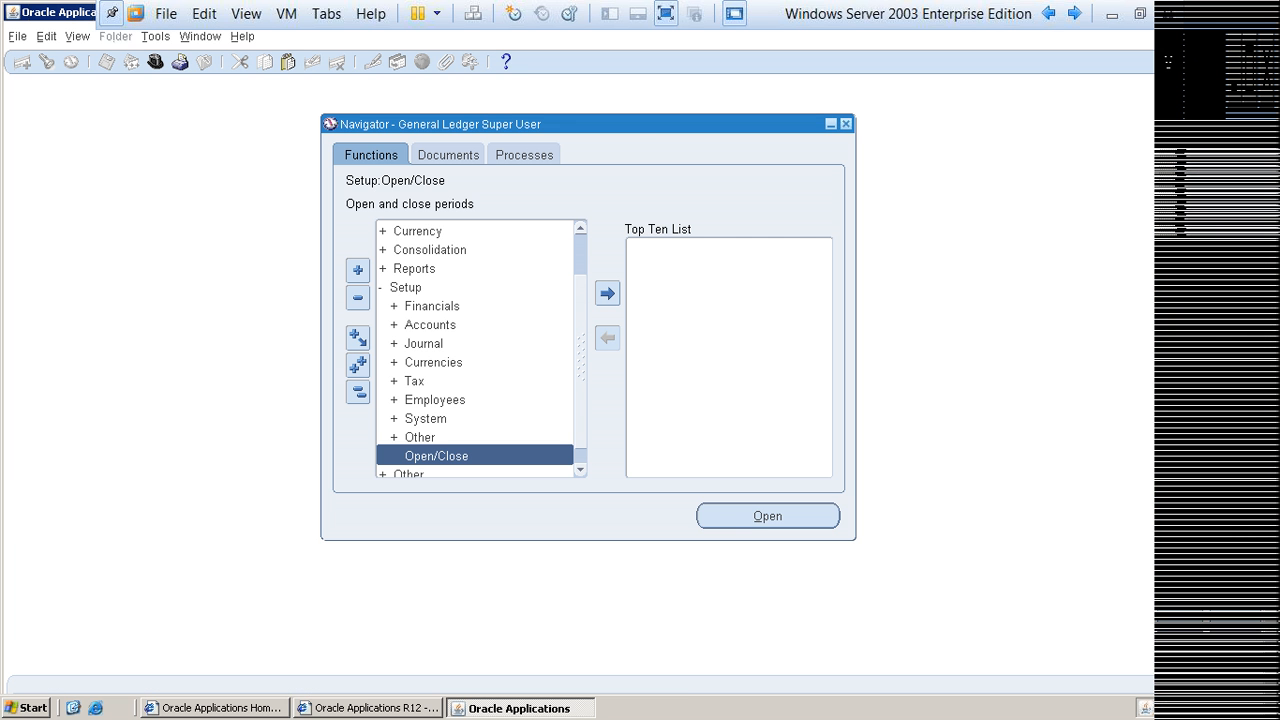
Step: Query the periods of Tata Group Ledger with any status in Open and Close Periods and select the Jan-14 row
key(Return)
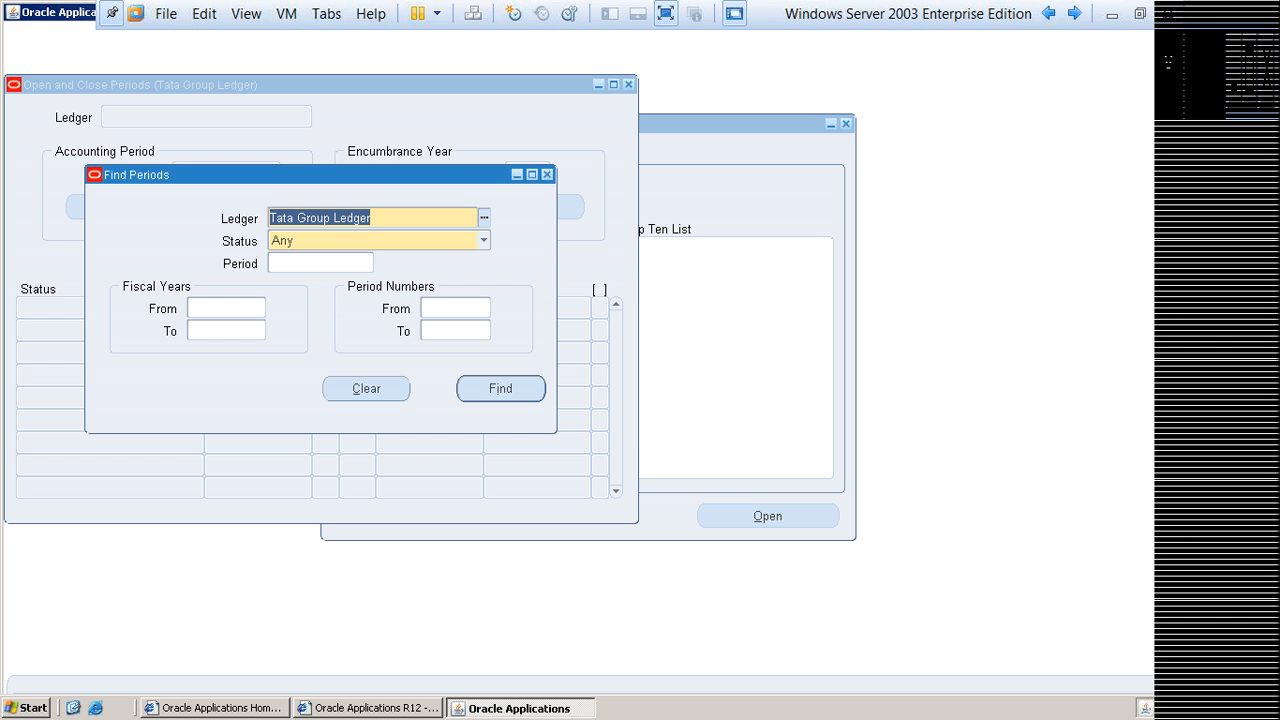
key(Return)
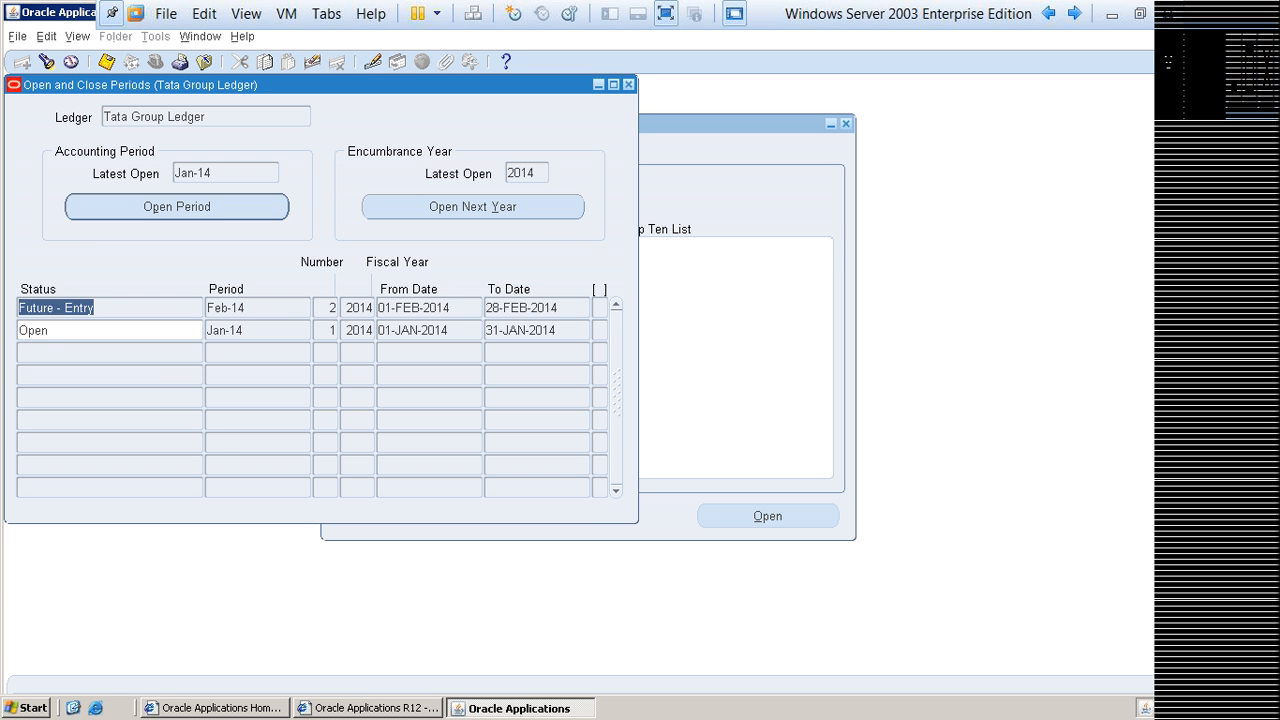
click(60, 330)
click(228, 330)
click(228, 330)
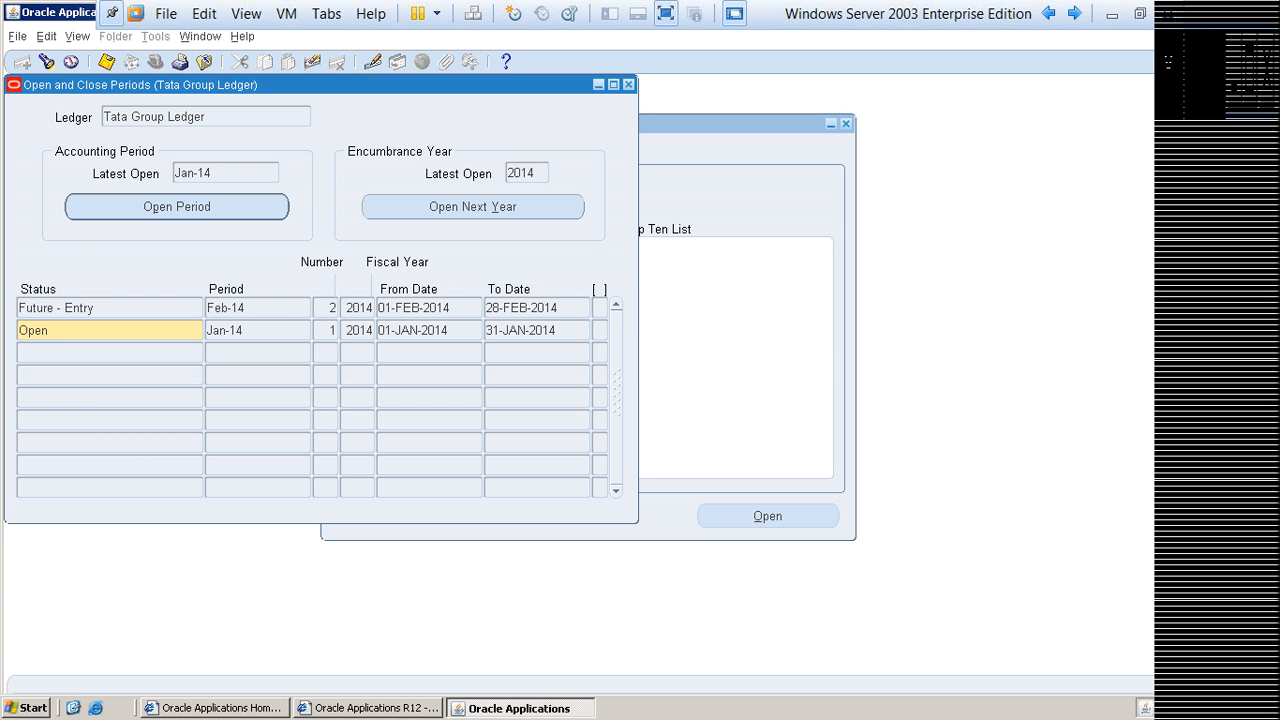
Step: Open the target period Feb-14 for Tata Group Ledger and accept the confirmation
key(Return)
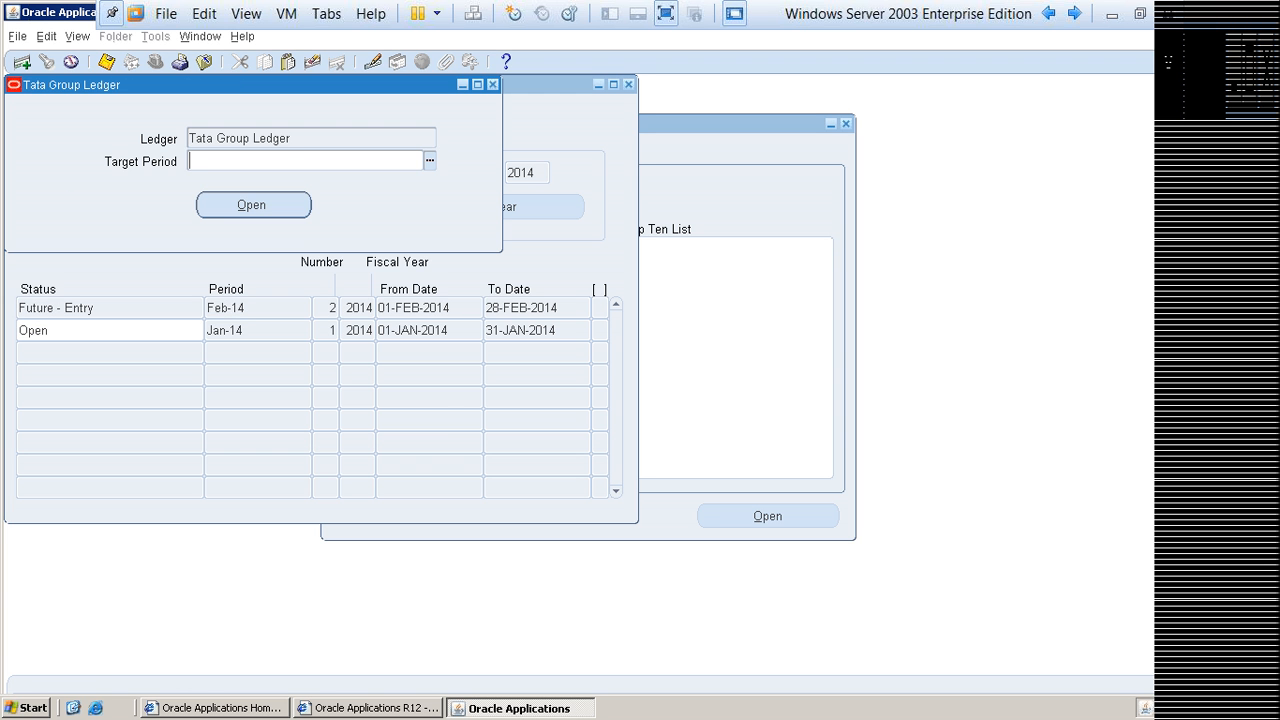
key(ctrl+l)
key(Return)
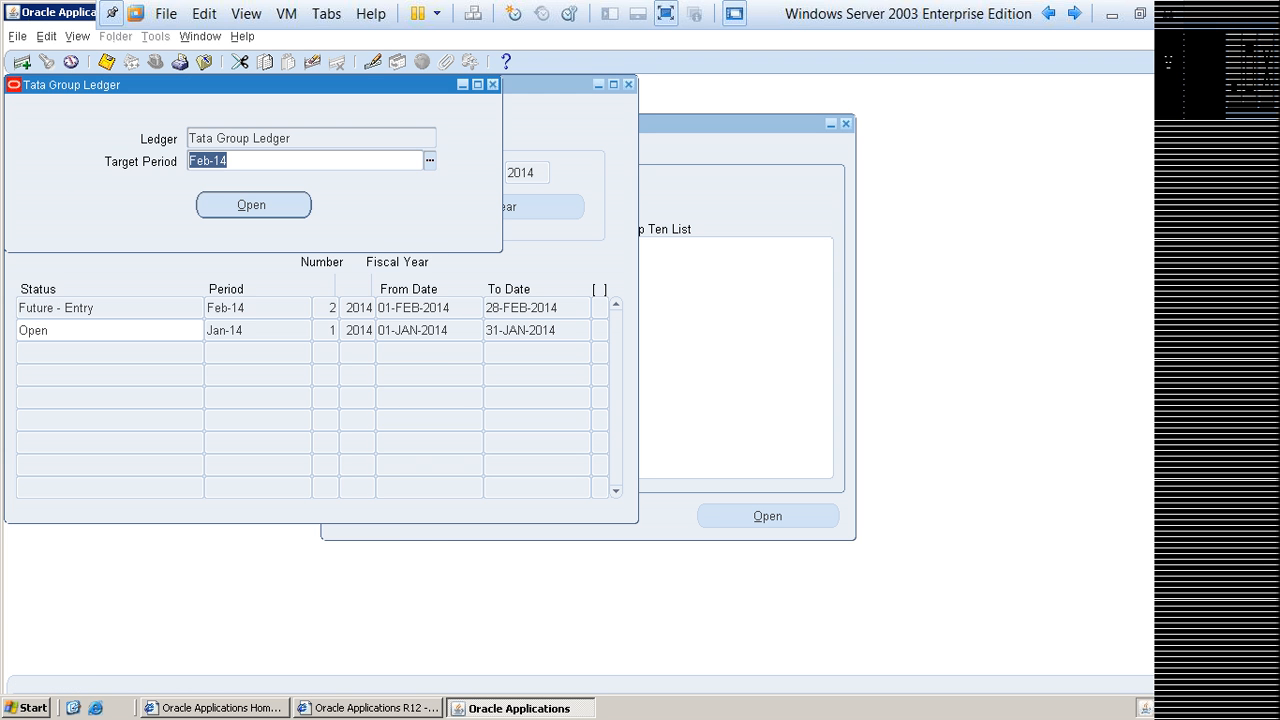
key(Return)
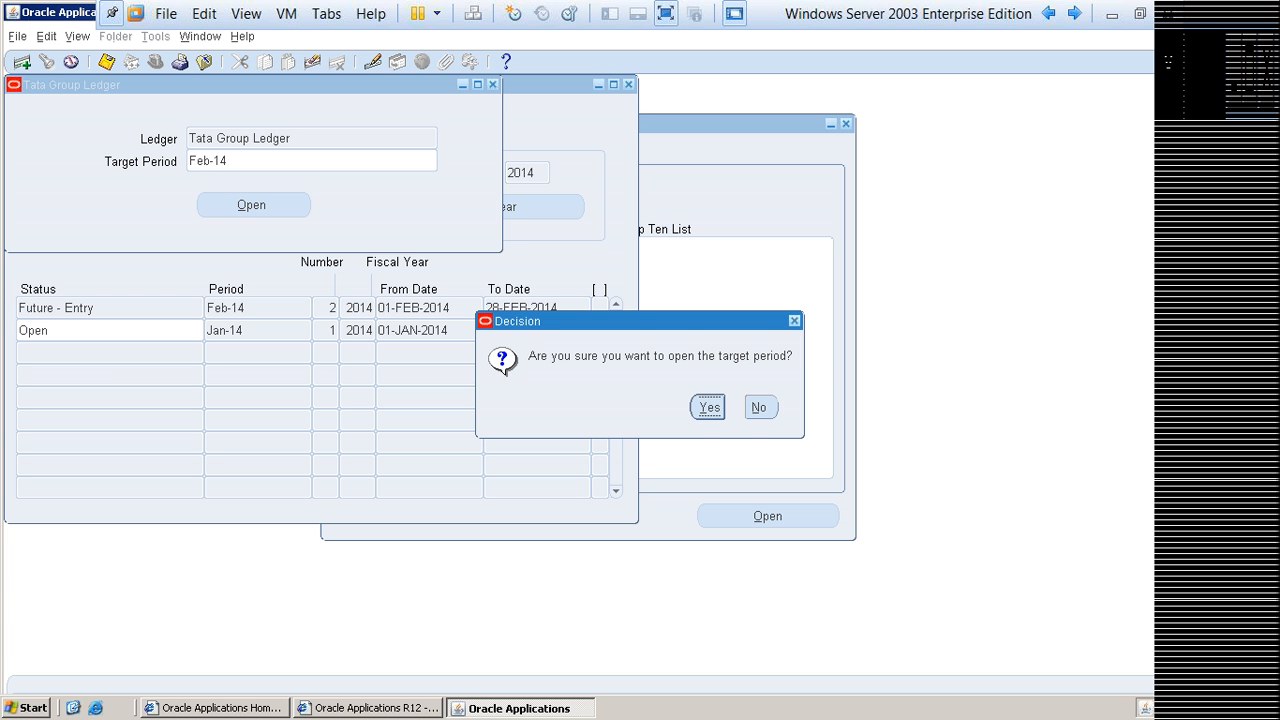
key(Return)
key(Return)
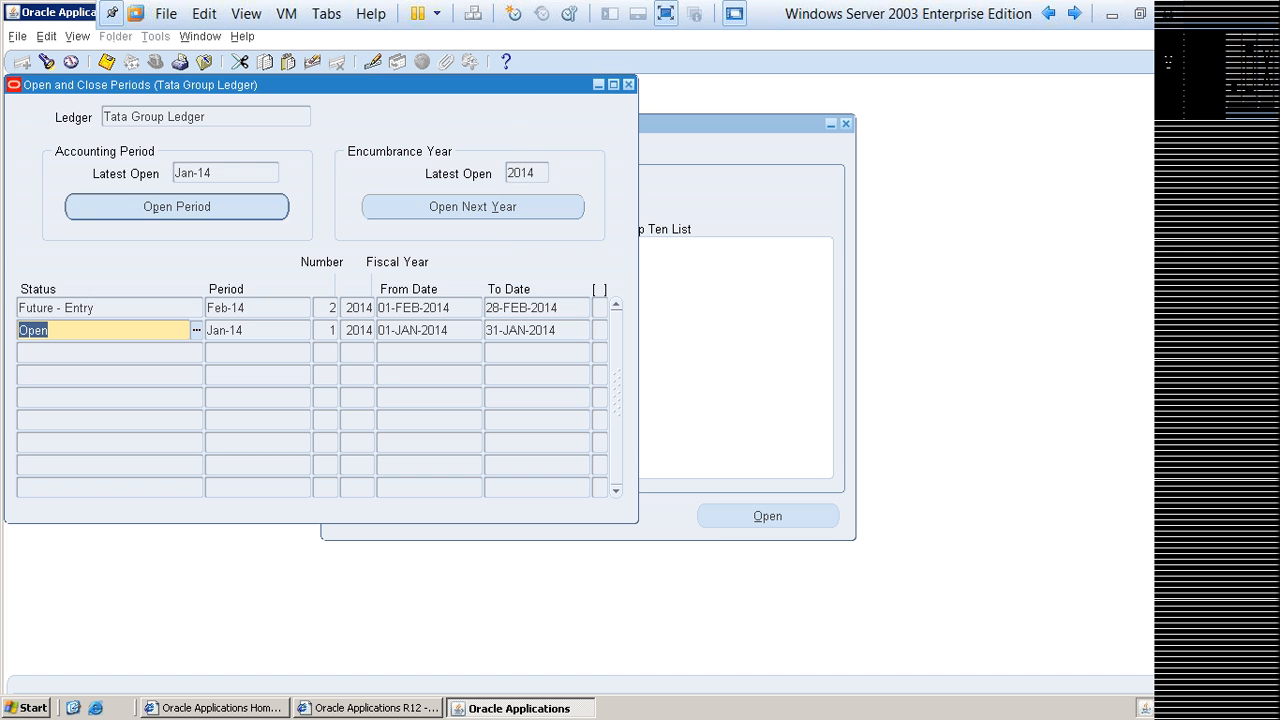
Step: List all submitted requests, refresh them until the Feb-14 Open Period request completes, and close the requests list
key(alt+v)
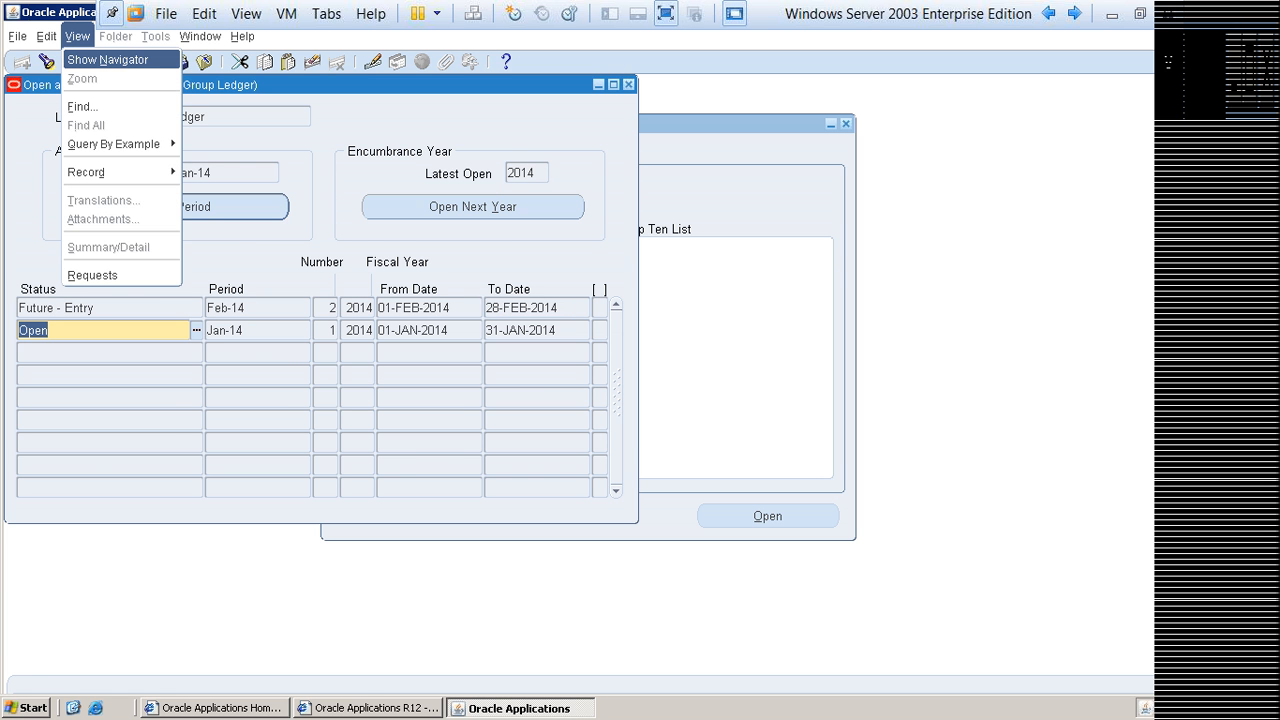
key(q)
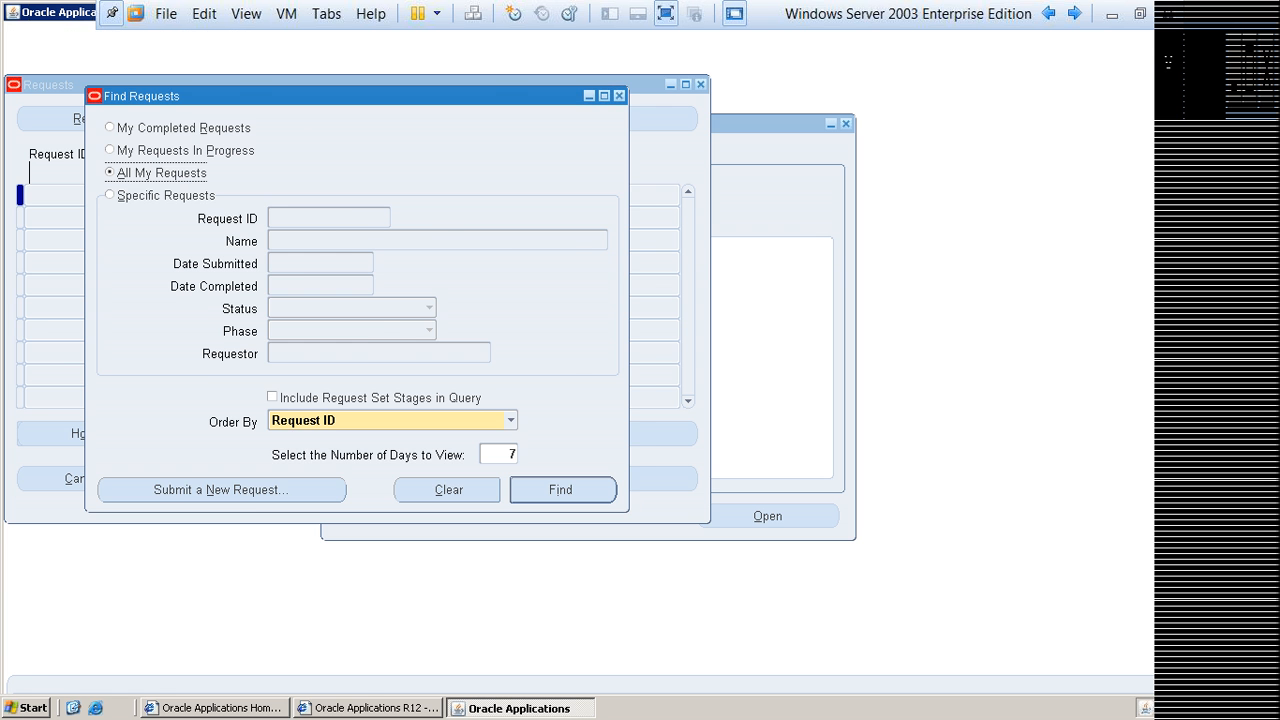
key(Return)
key(alt+r)
key(alt+r)
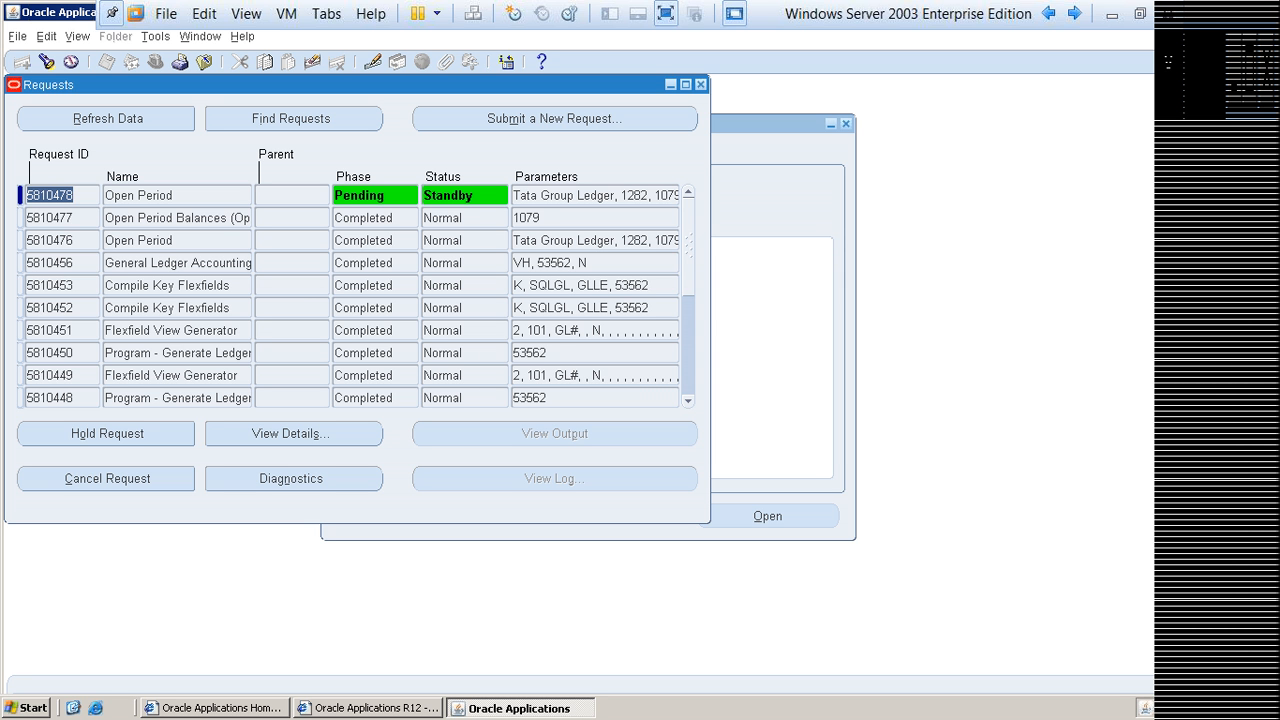
key(alt+r)
key(alt+r)
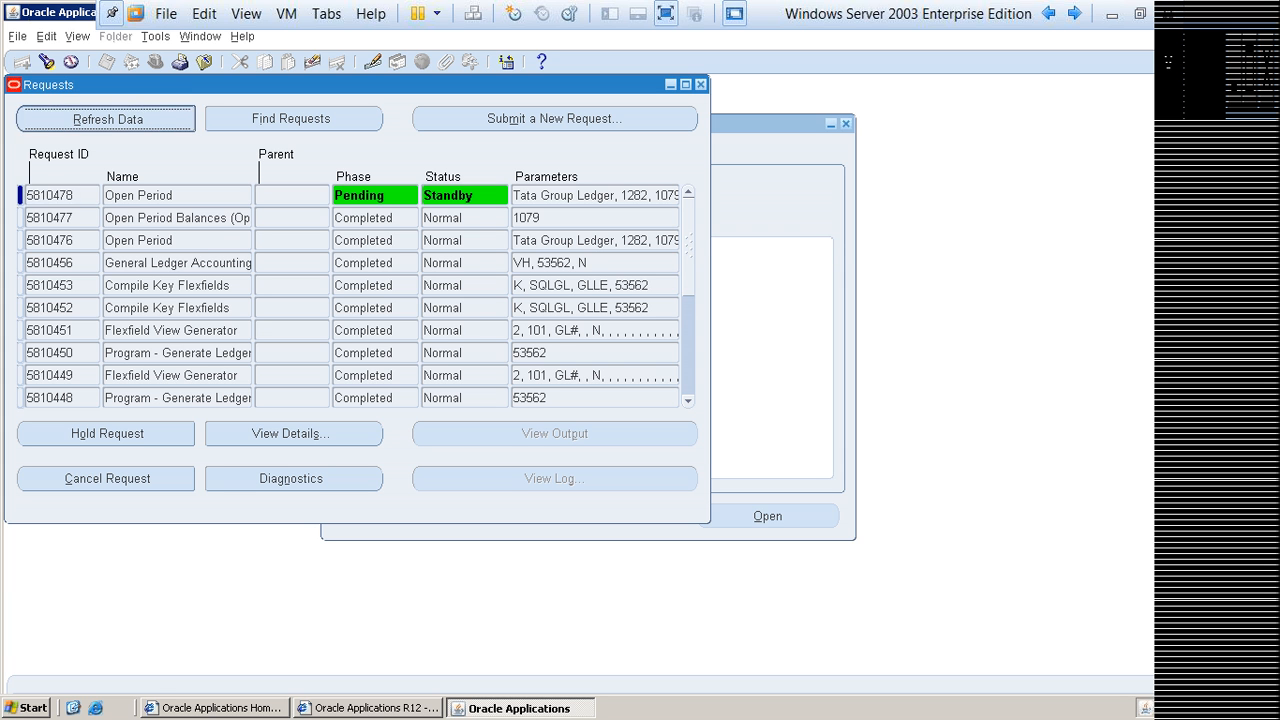
key(alt+r)
key(alt+r)
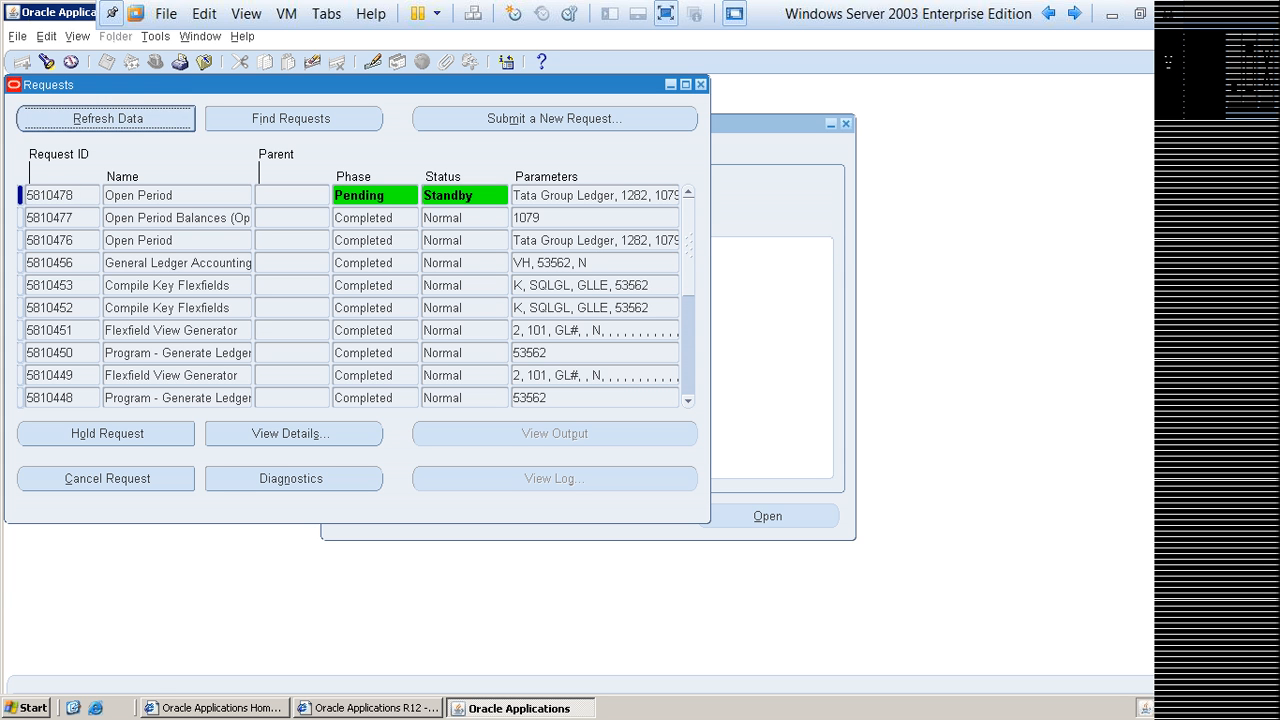
key(alt+r)
key(alt+r)
key(alt+r)
key(alt+r)
key(alt+r)
key(alt+r)
key(alt+r)
key(alt+r)
key(alt+r)
key(alt+r)
key(alt+r)
key(alt+r)
key(alt+r)
key(alt+r)
key(alt+r)
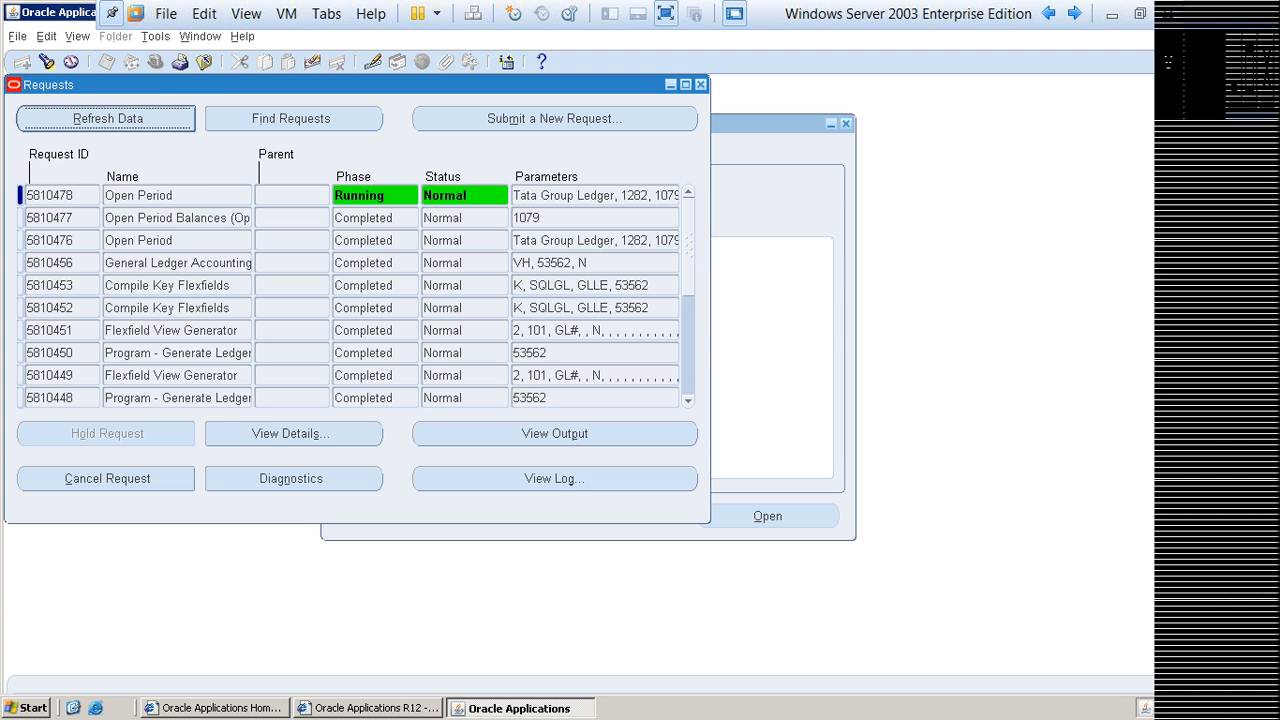
key(alt+r)
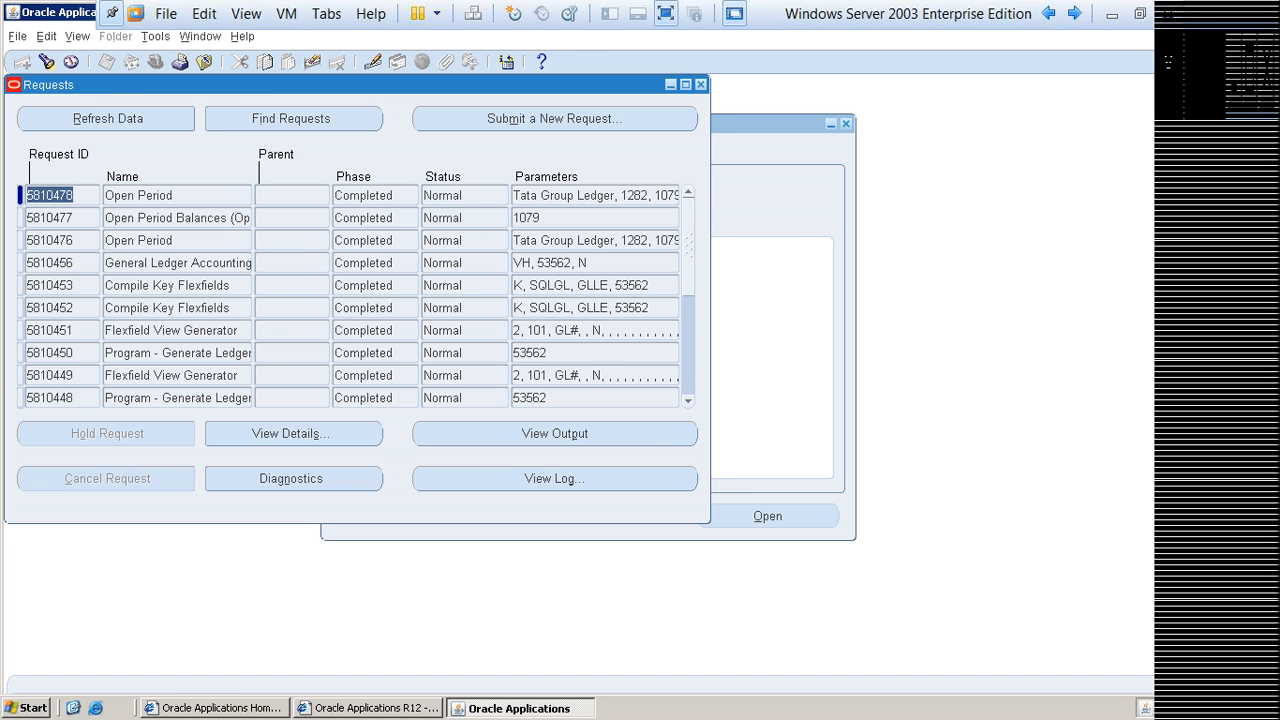
key(F4)
key(F4)
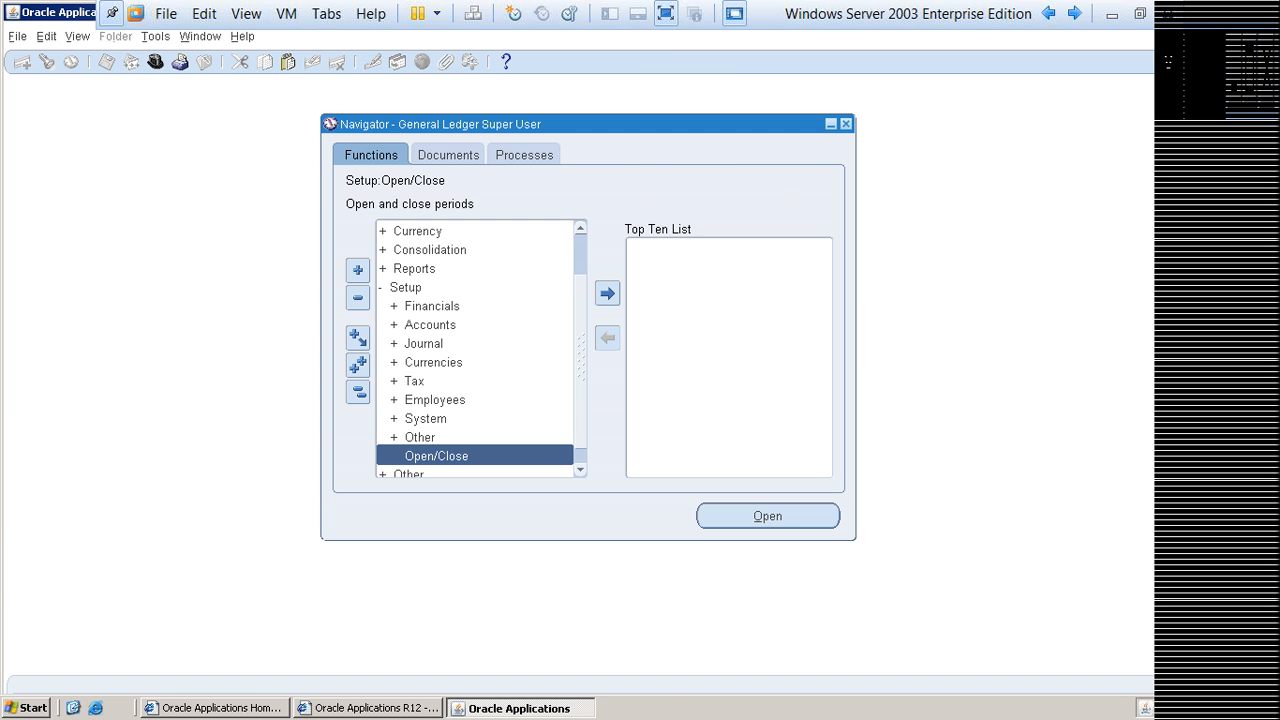
Step: Query Tata Group Ledger's periods in Open and Close Periods again, review their statuses and select the Feb-14 row
key(Return)
key(Return)
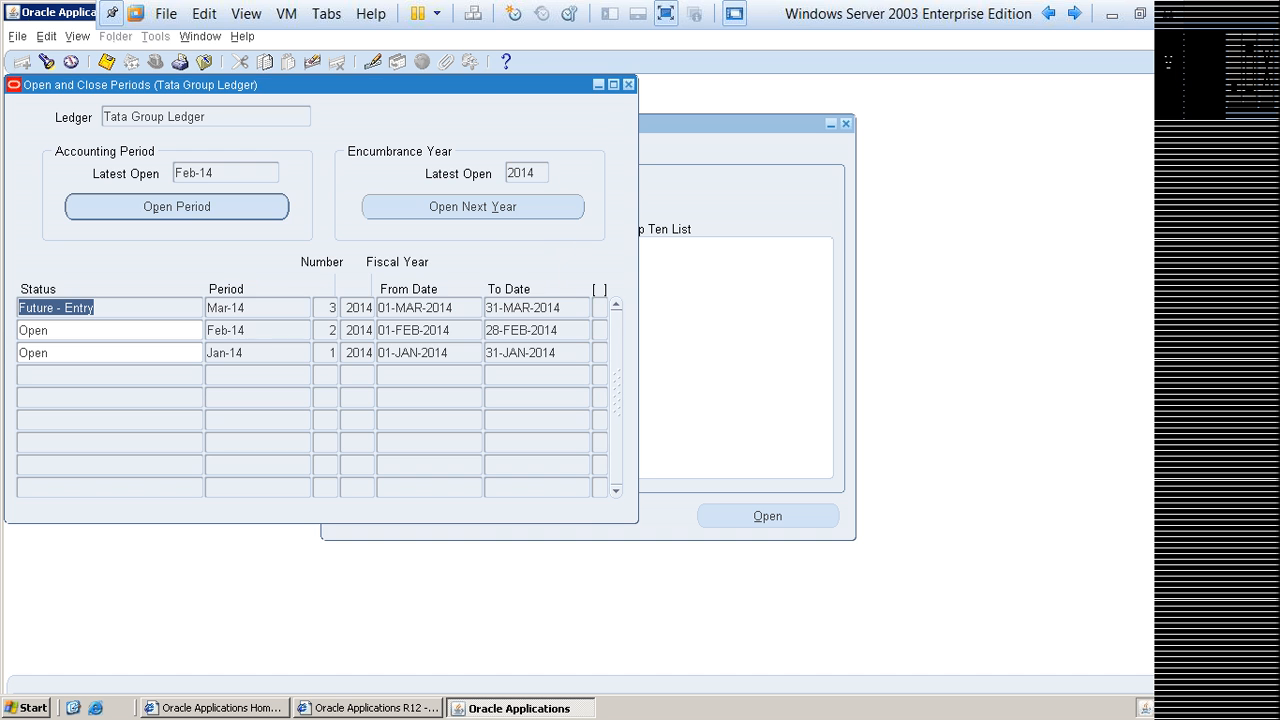
drag(320, 85, 485, 94)
key(Down)
key(Down)
key(Up)
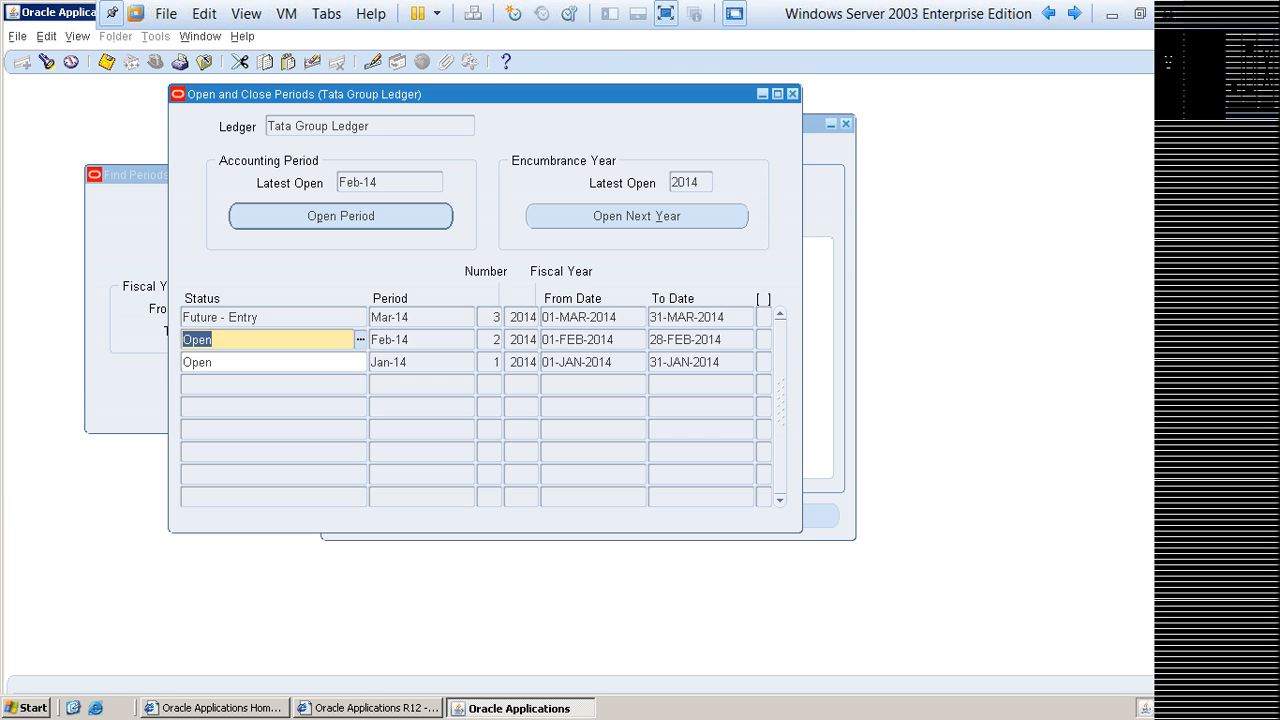
key(Up)
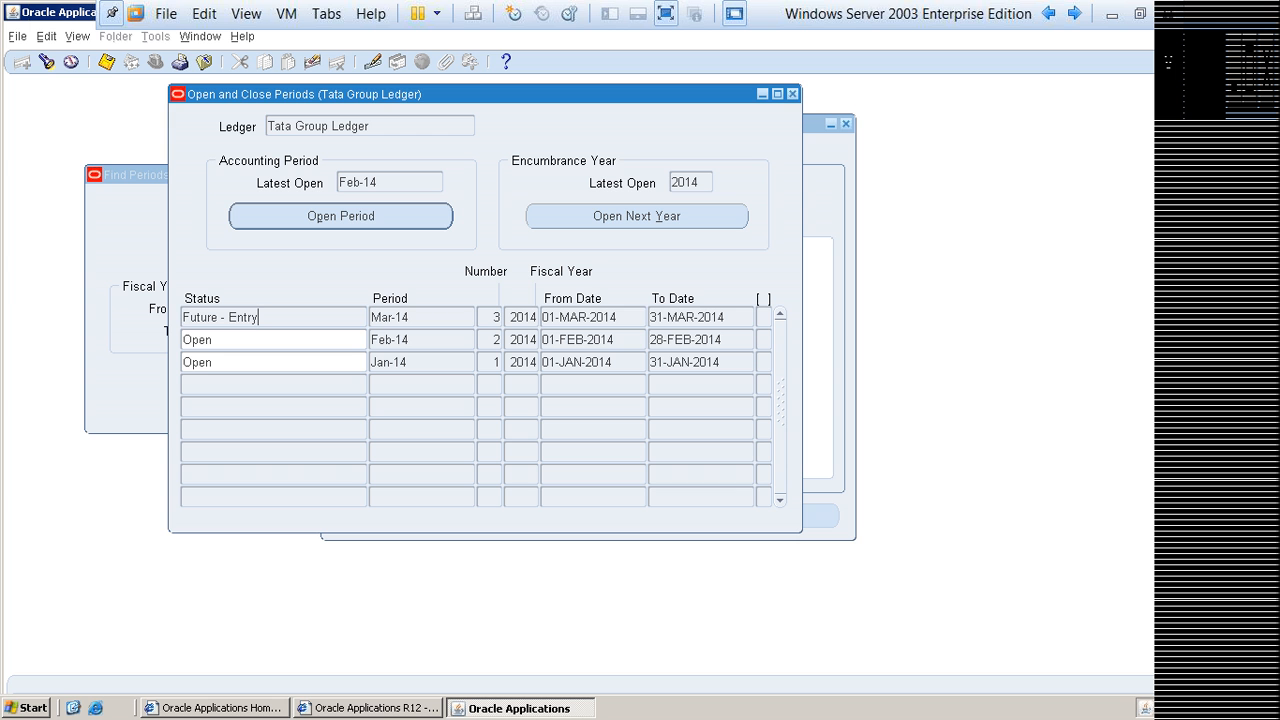
click(250, 362)
click(250, 340)
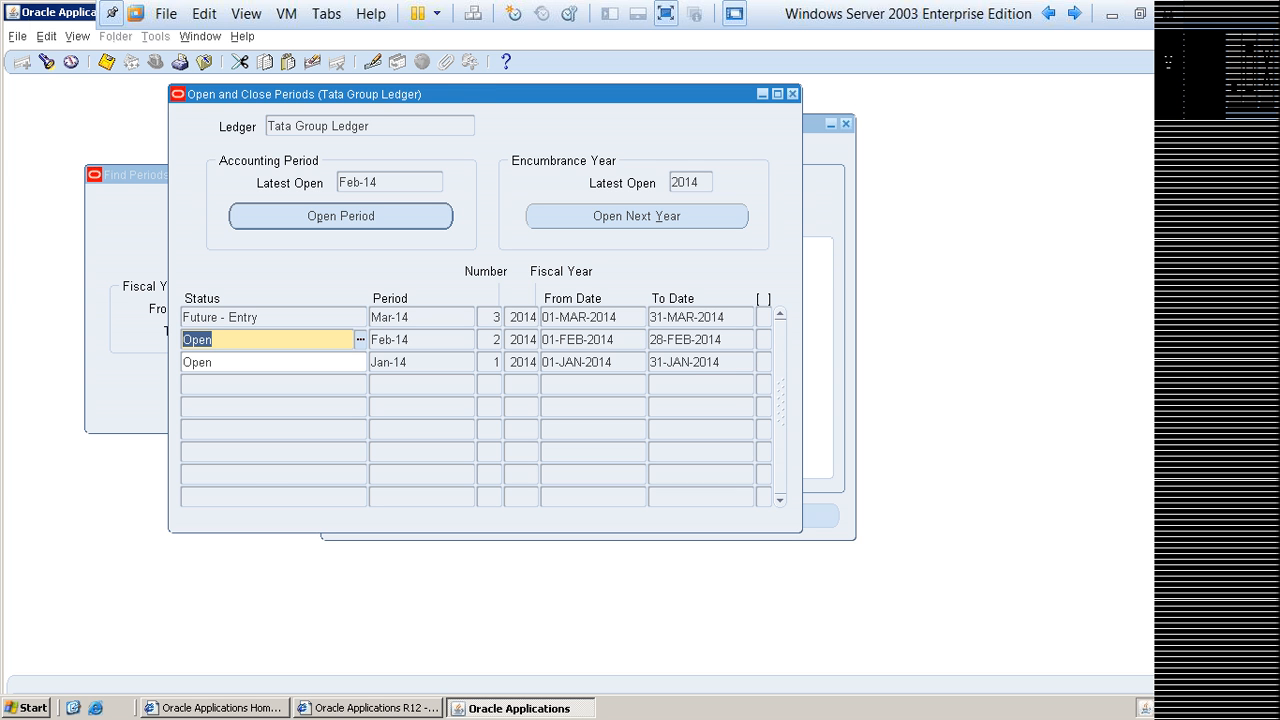
Step: Open the target period May-14 for Tata Group Ledger and accept the confirmation and request note
click(341, 216)
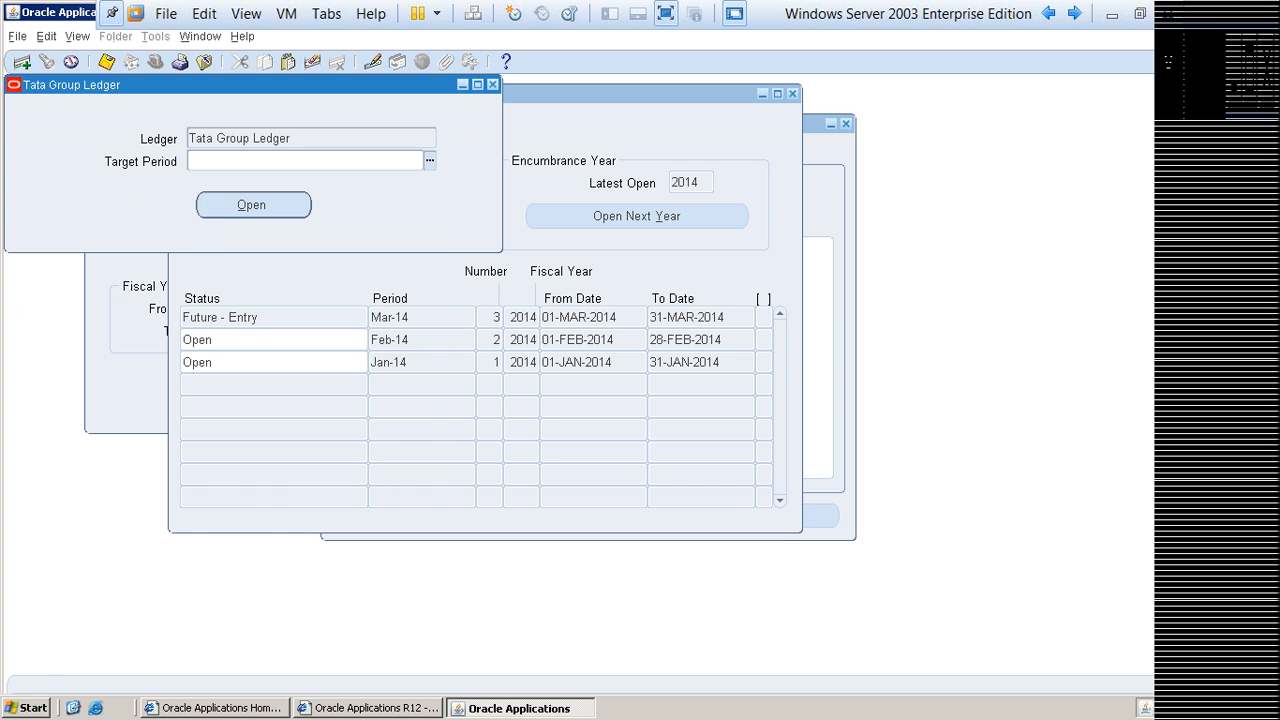
key(ctrl+l)
click(219, 306)
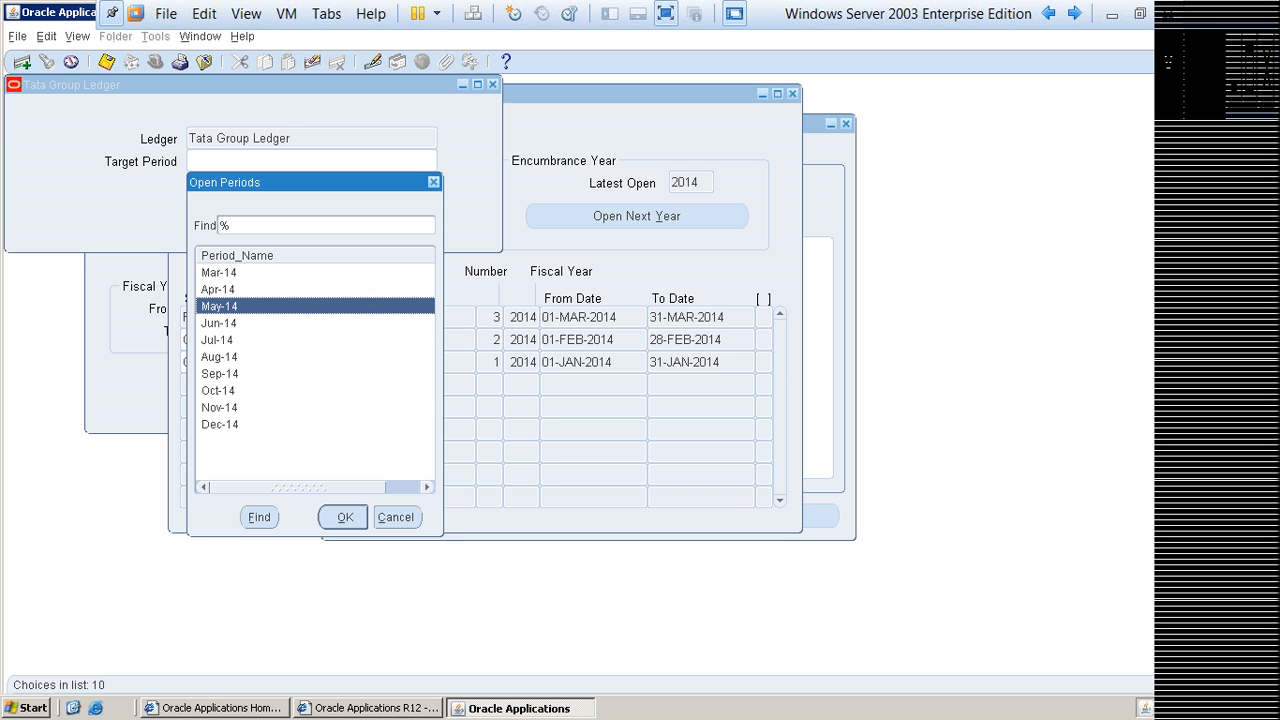
key(Return)
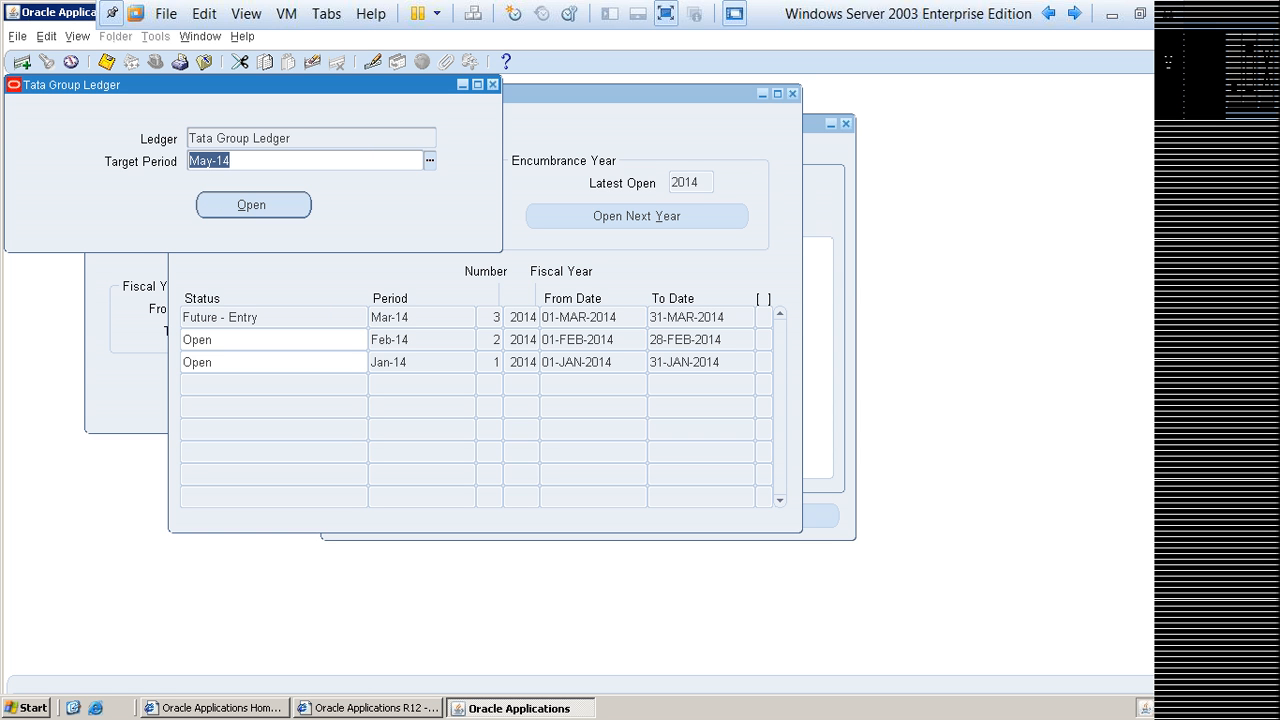
click(232, 161)
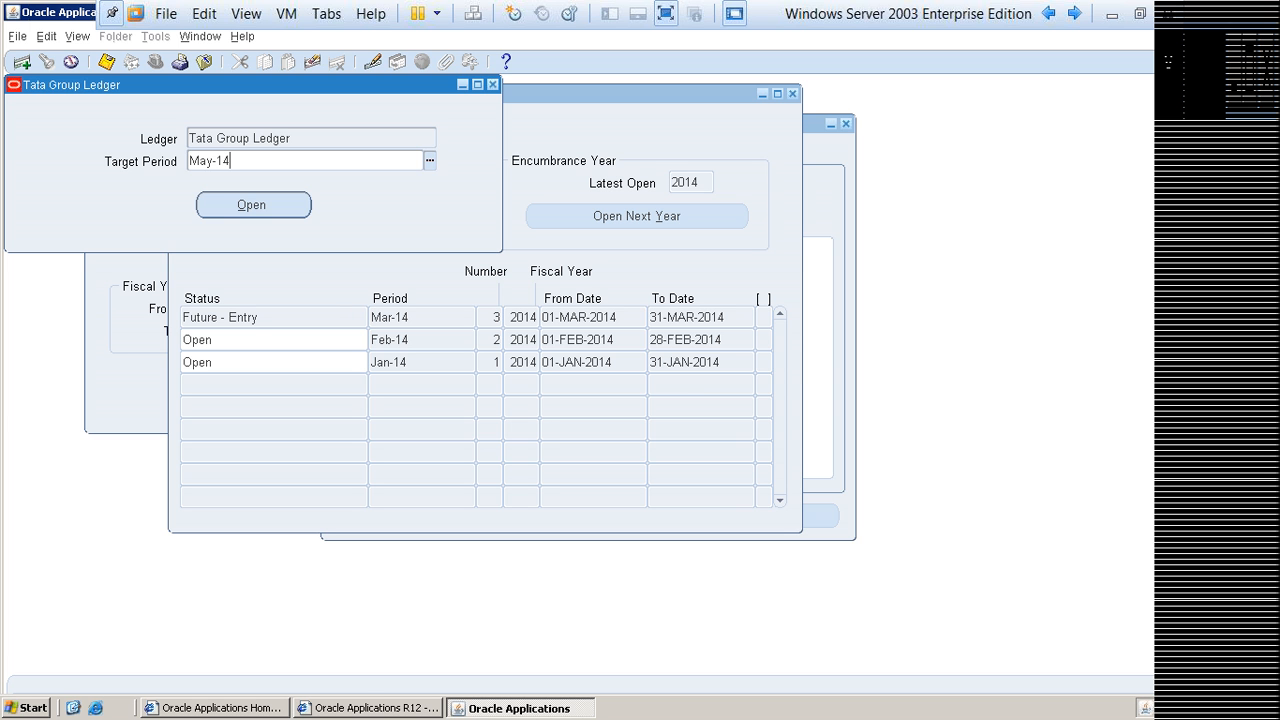
click(253, 205)
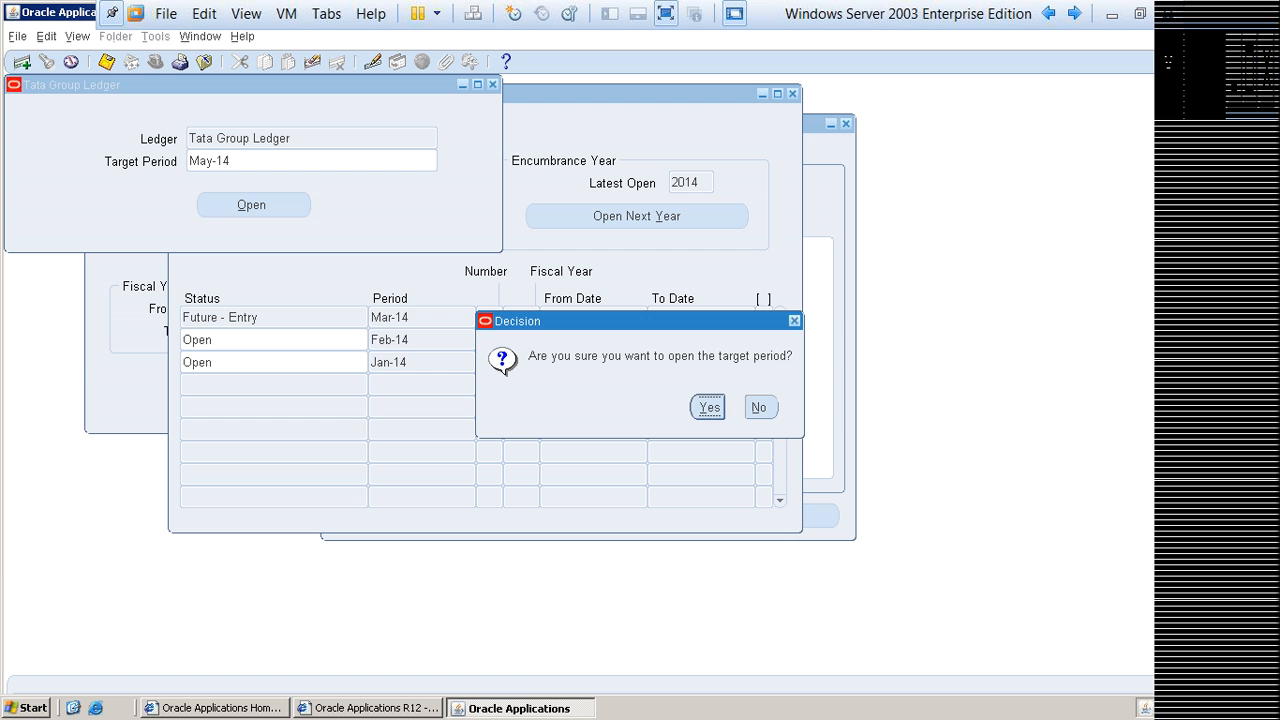
key(Return)
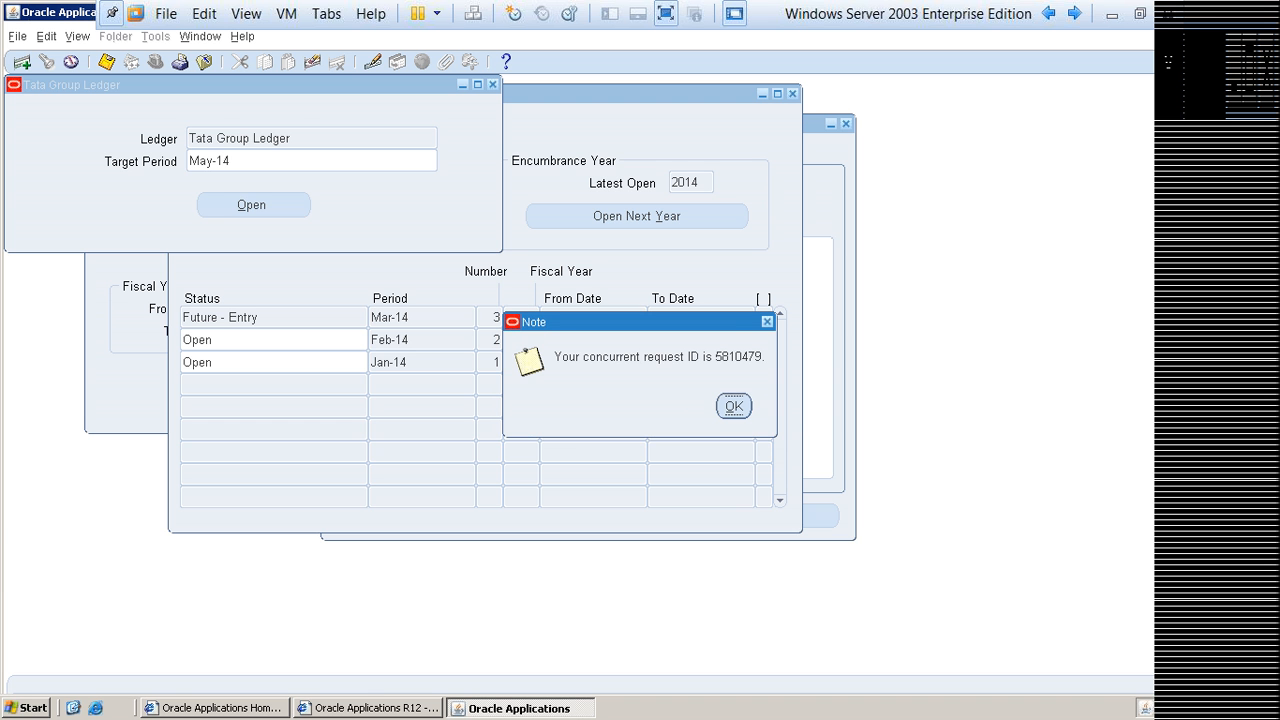
key(Return)
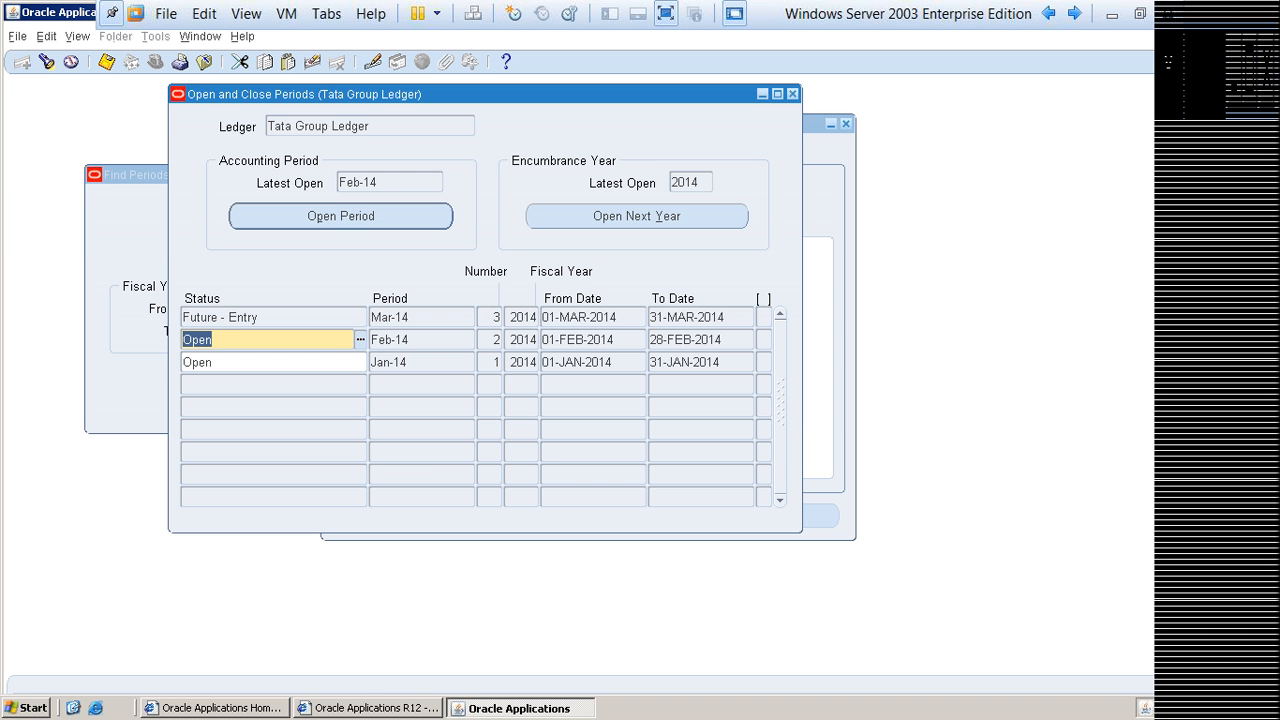
Step: List all requests, refresh them several times to track the May-14 Open Period request, and close the list
key(F4)
key(alt+v)
key(r)
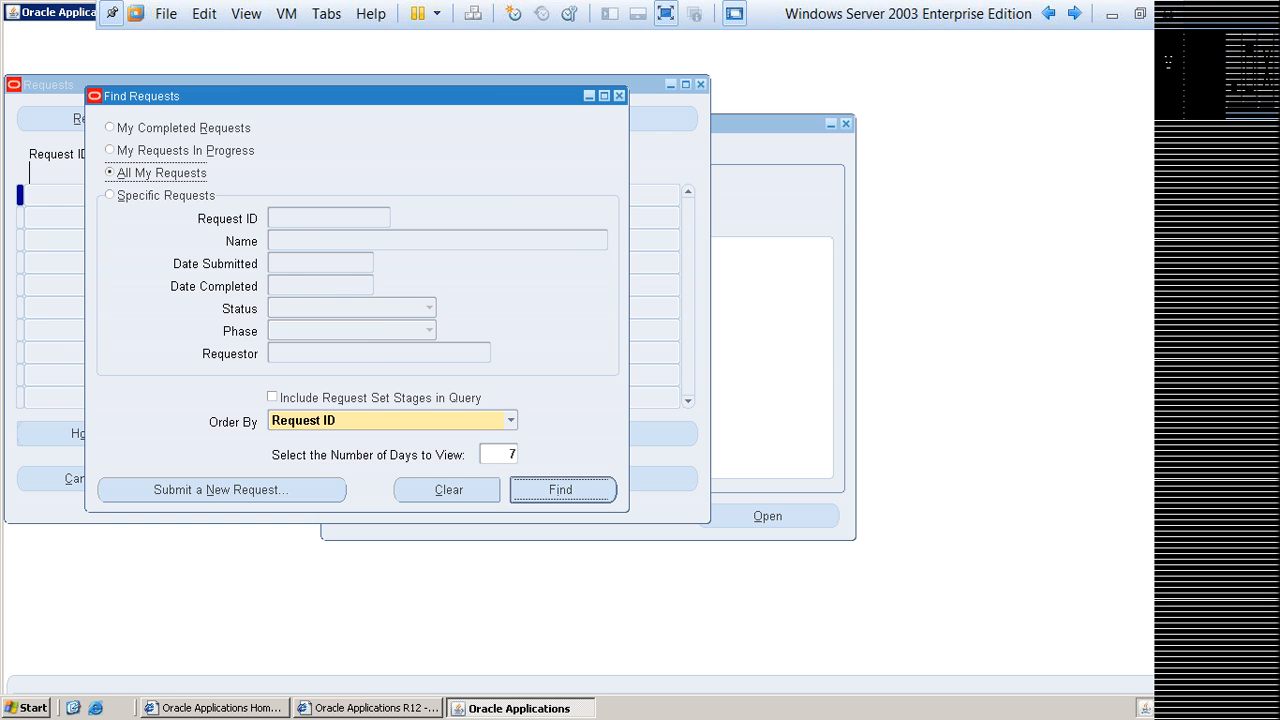
key(Return)
click(107, 119)
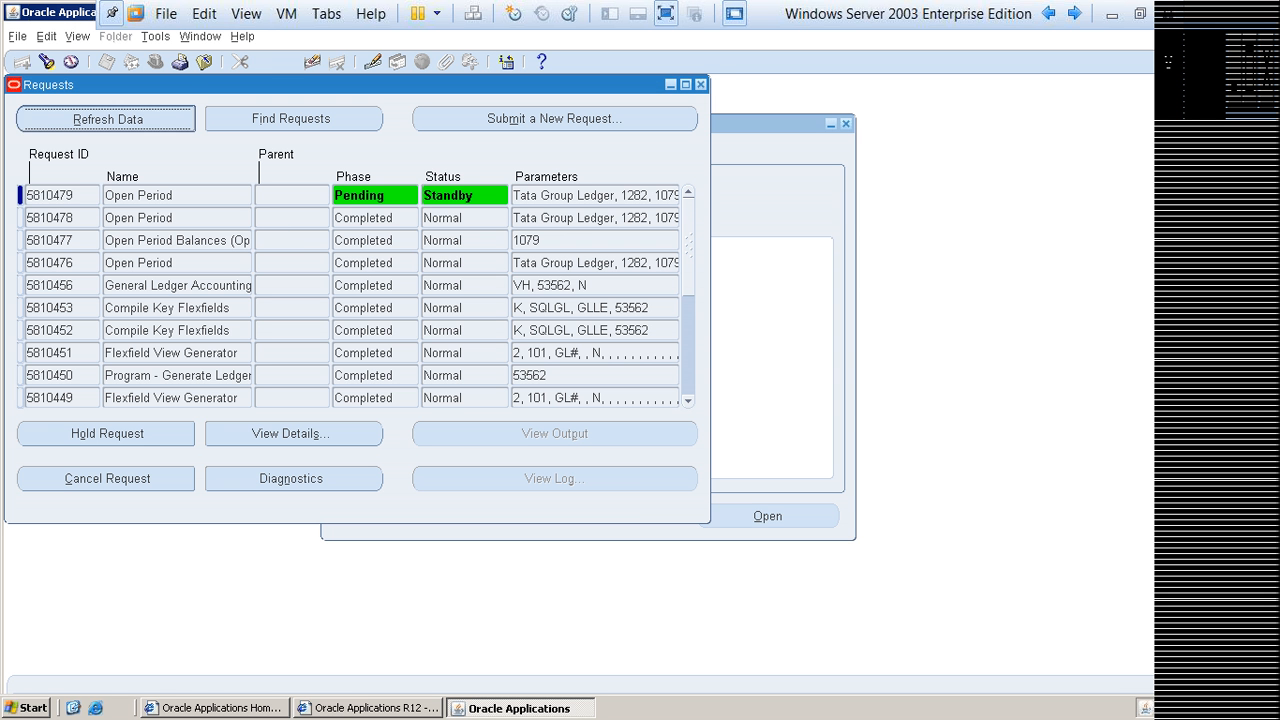
drag(300, 85, 534, 92)
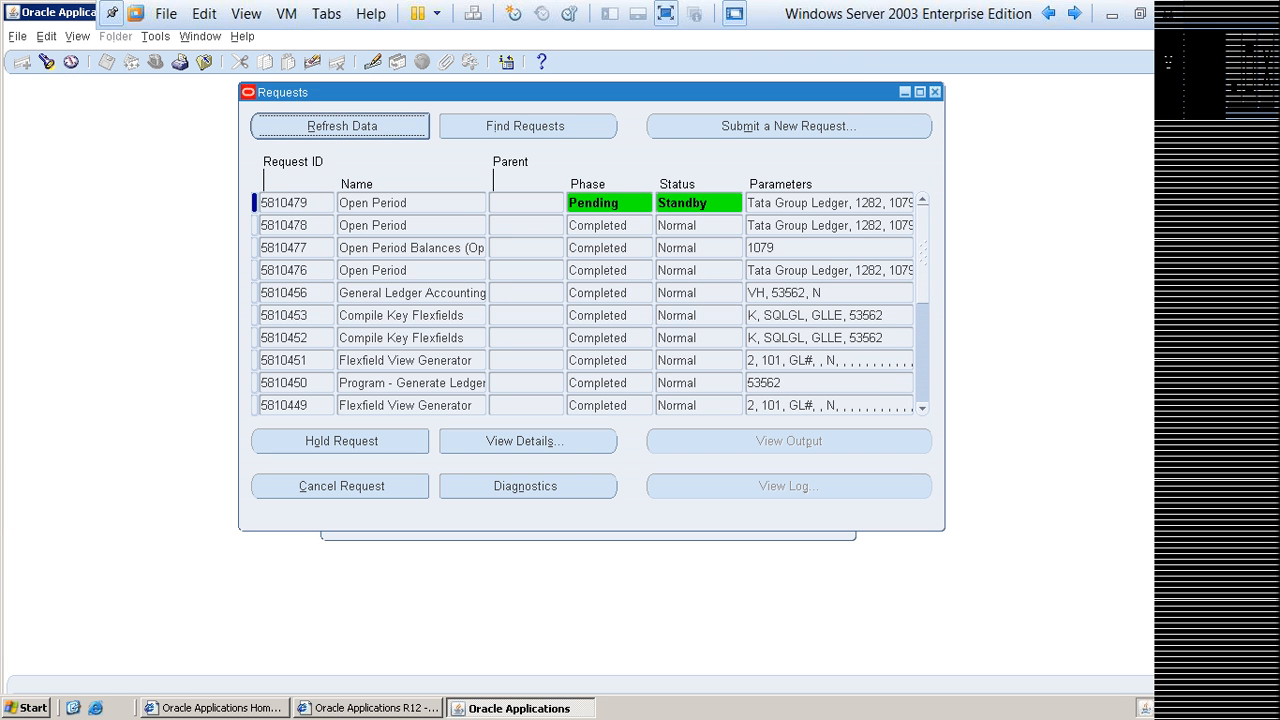
key(alt+r)
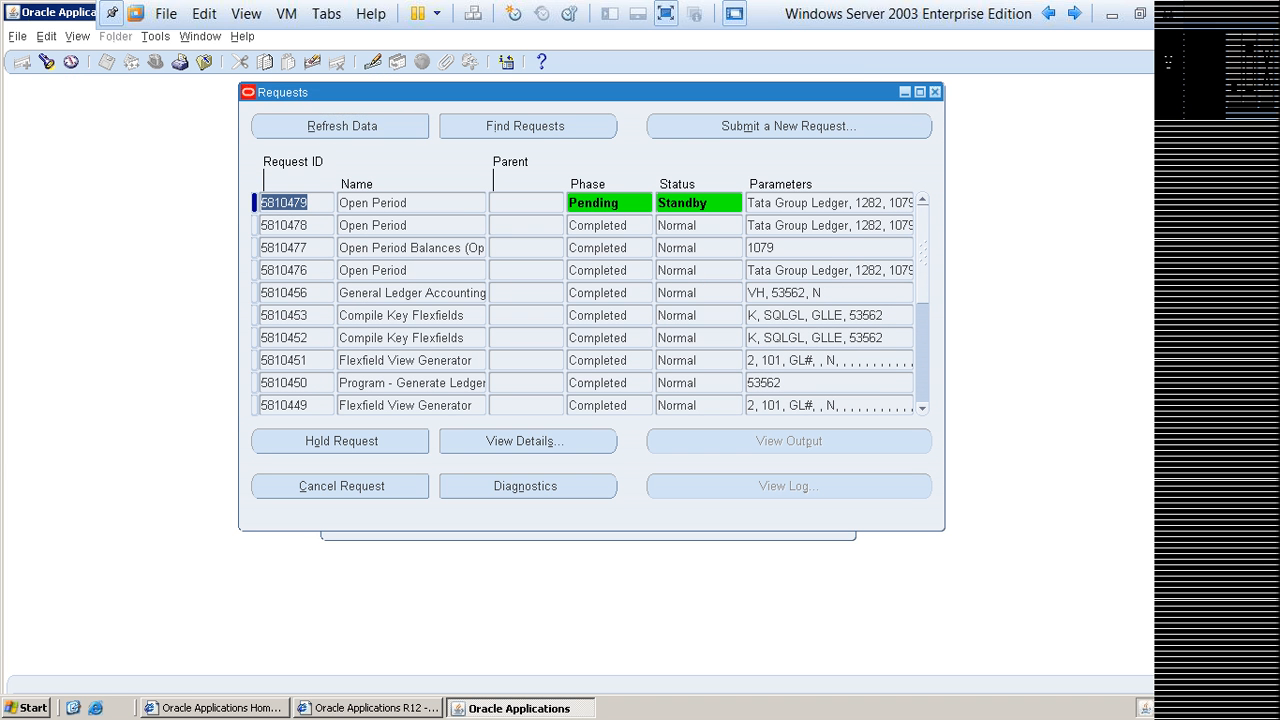
key(alt+r)
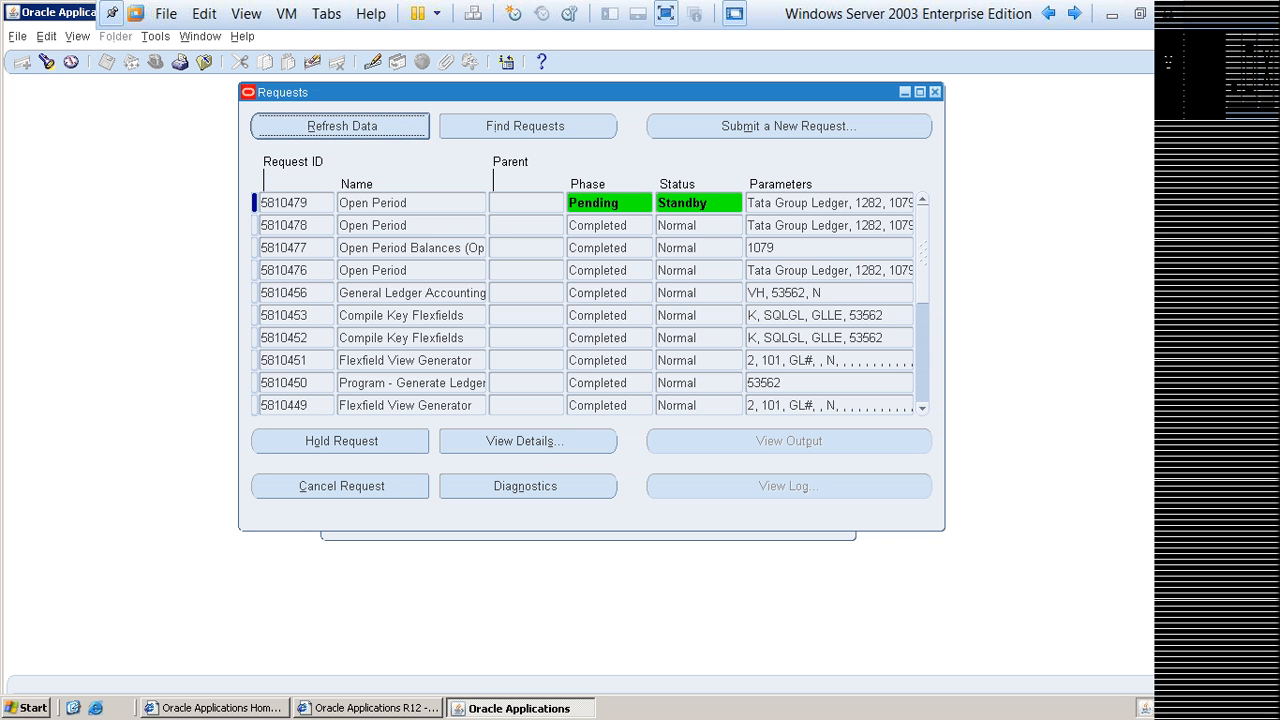
key(alt+r)
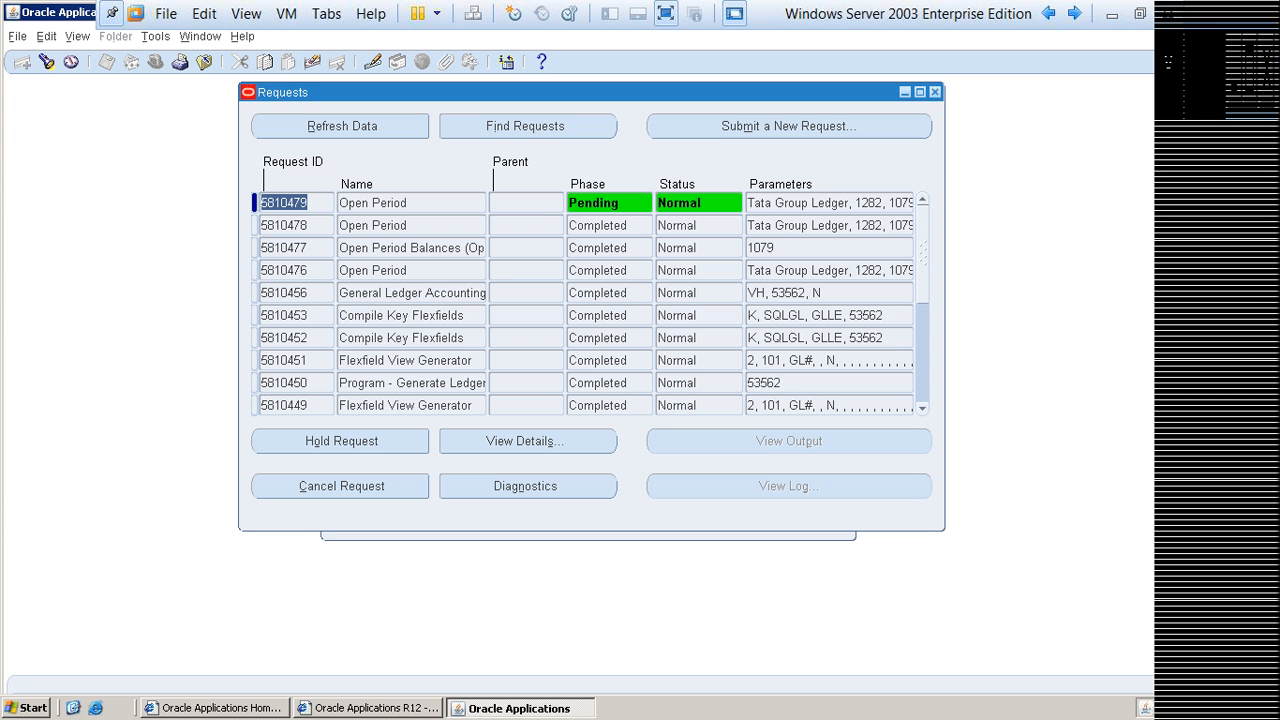
key(alt+r)
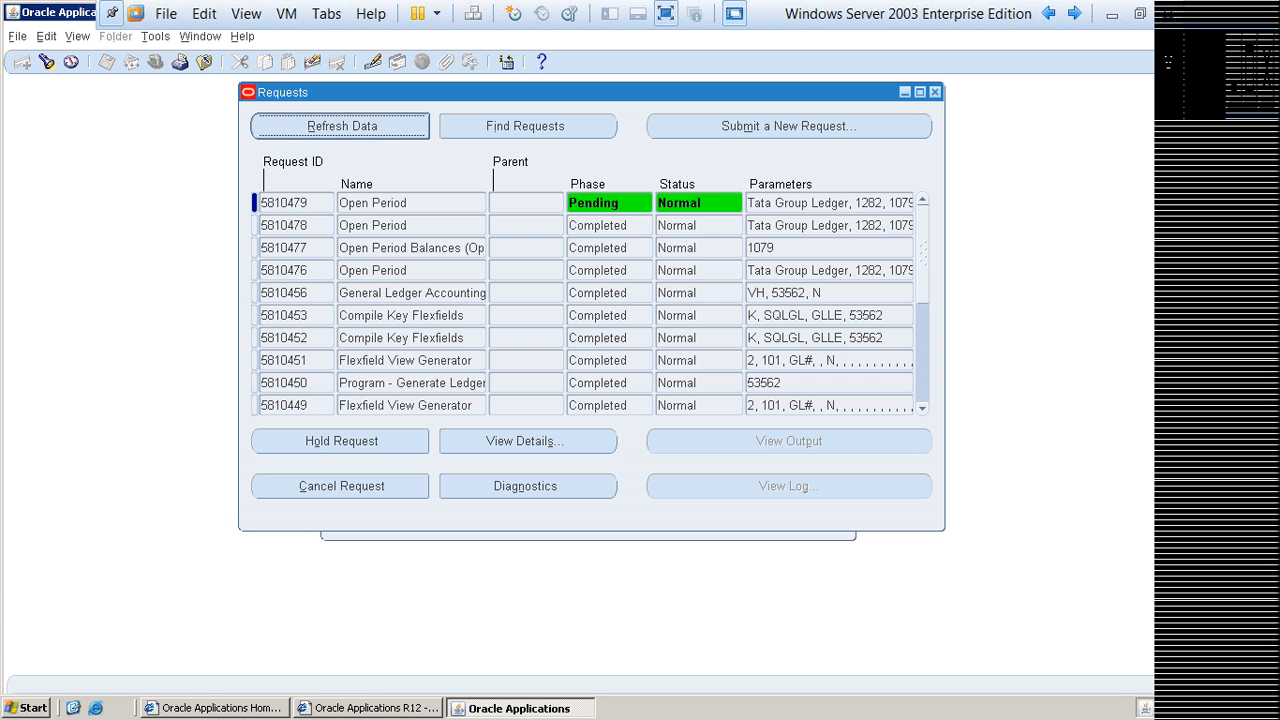
key(F4)
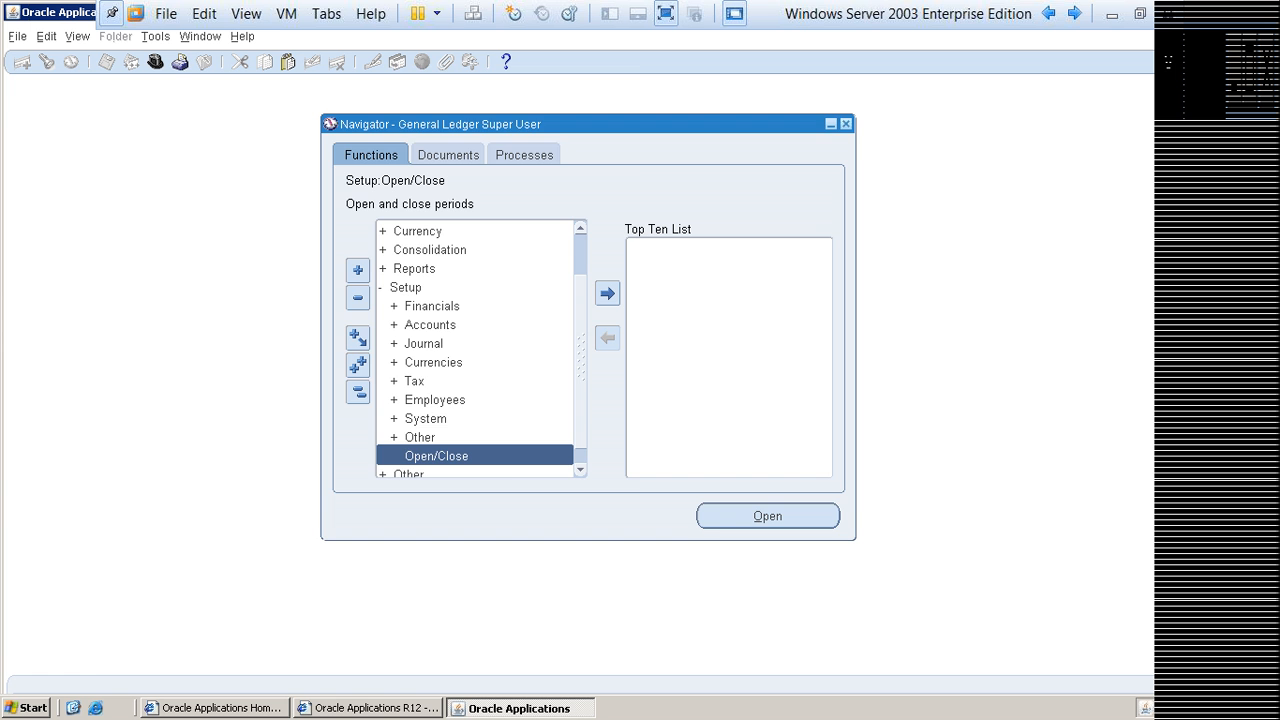
Step: Reopen Open and Close Periods for Tata Group Ledger to check period statuses through Jun-14
key(Return)
key(Return)
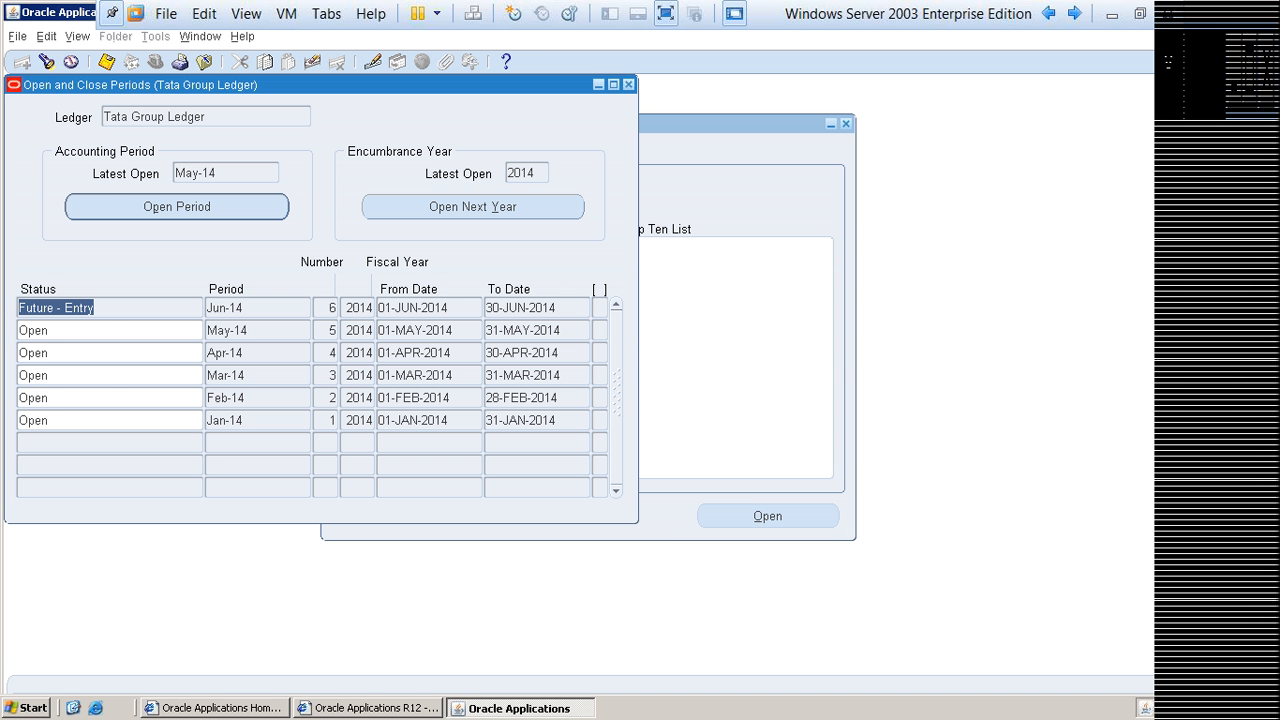
drag(372, 85, 523, 94)
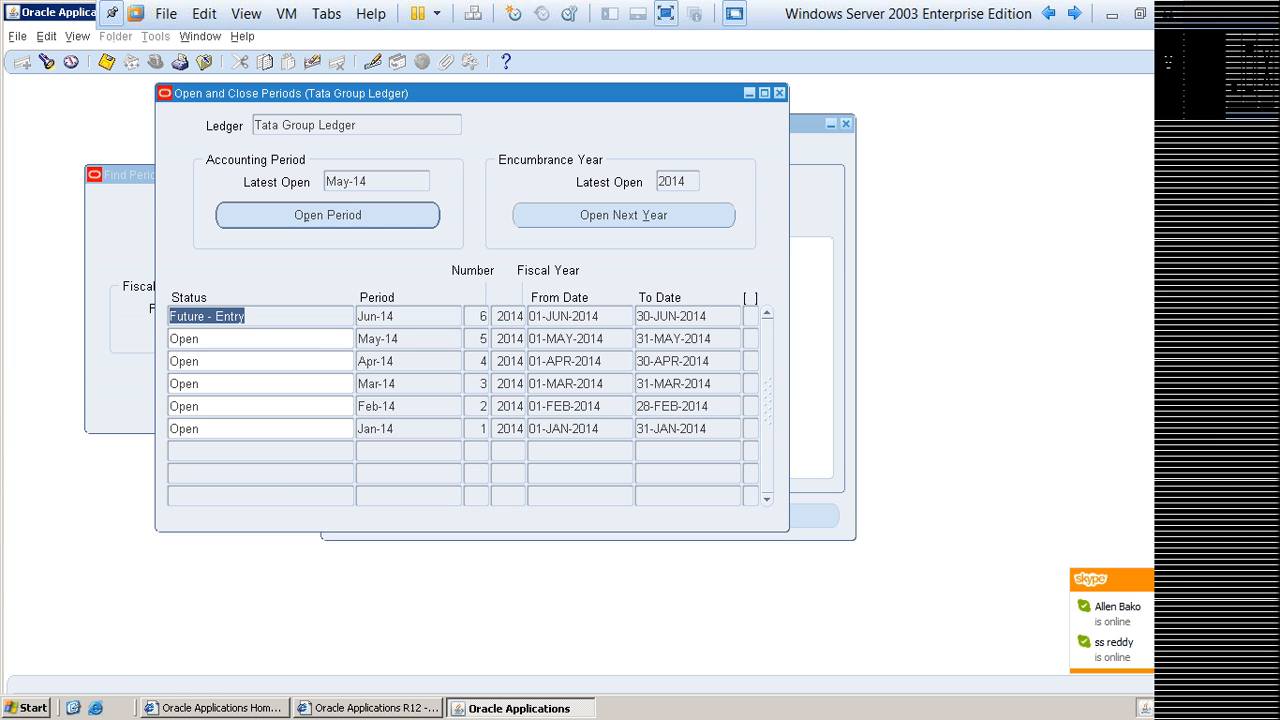
Step: Set the status of Tata Group Ledger's Jan-14 period to Closed
key(Down)
key(Down)
key(Down)
key(Down)
key(Down)
key(Up)
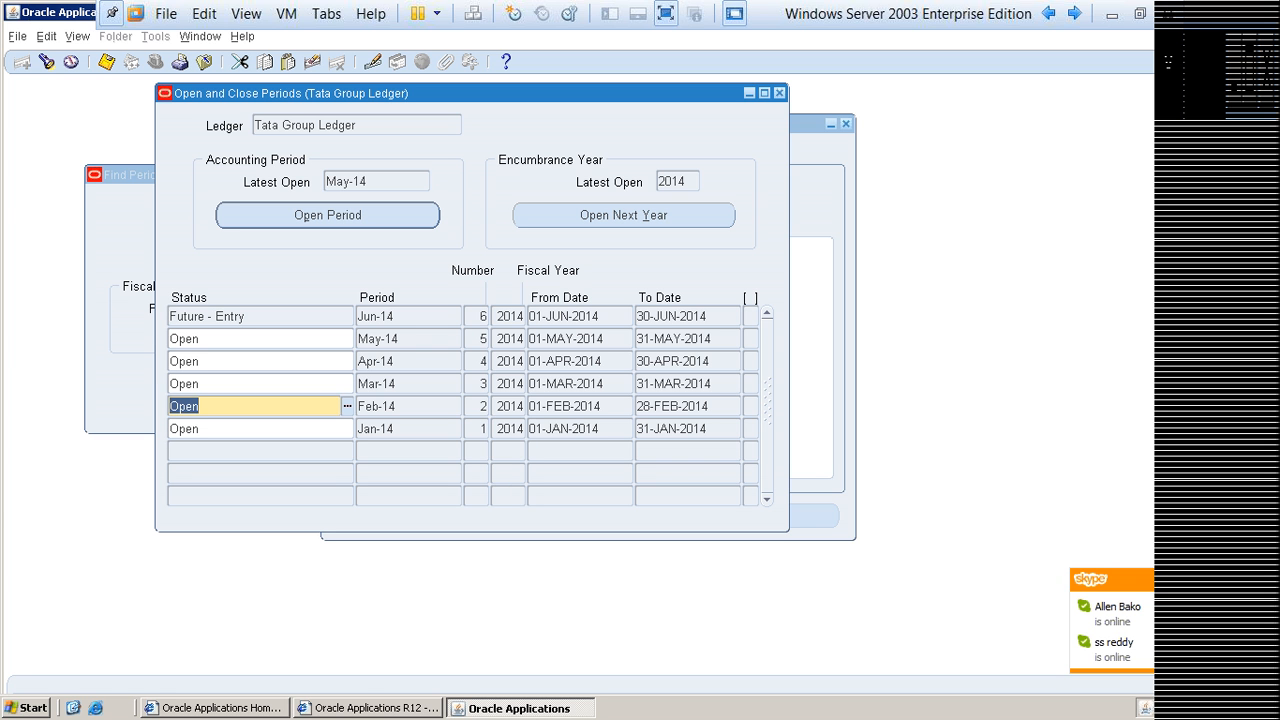
key(Down)
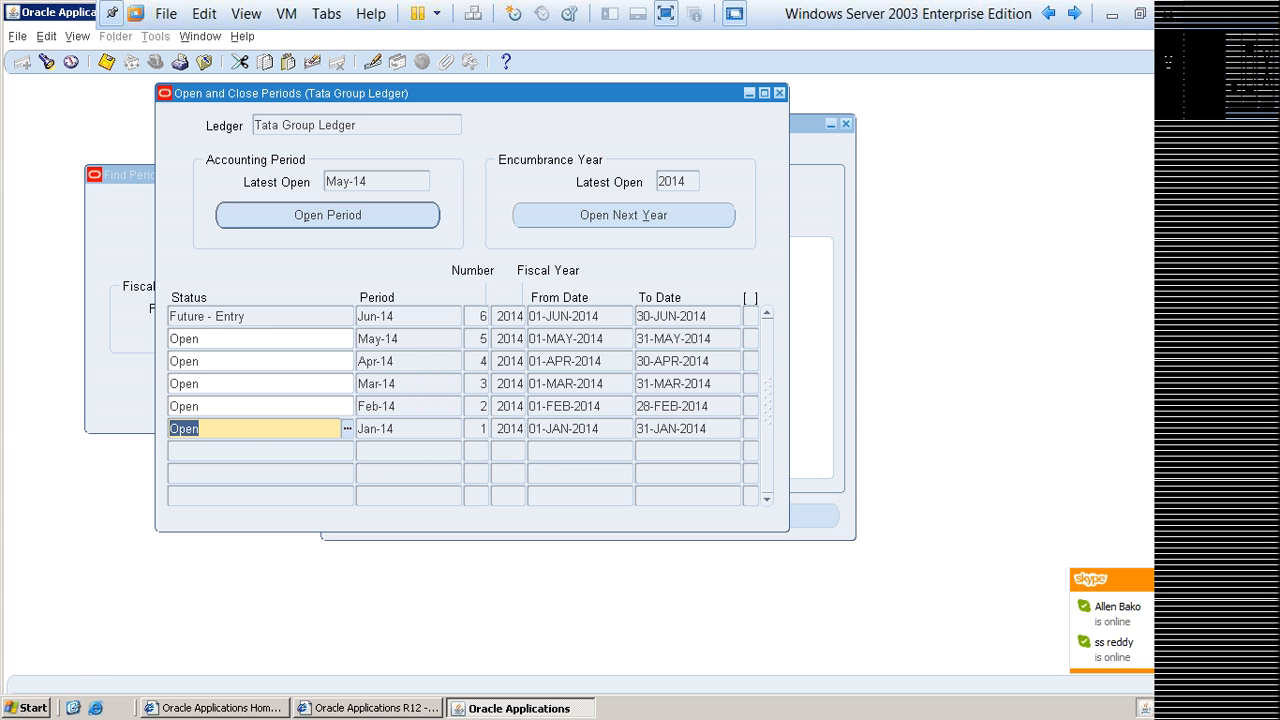
key(ctrl+l)
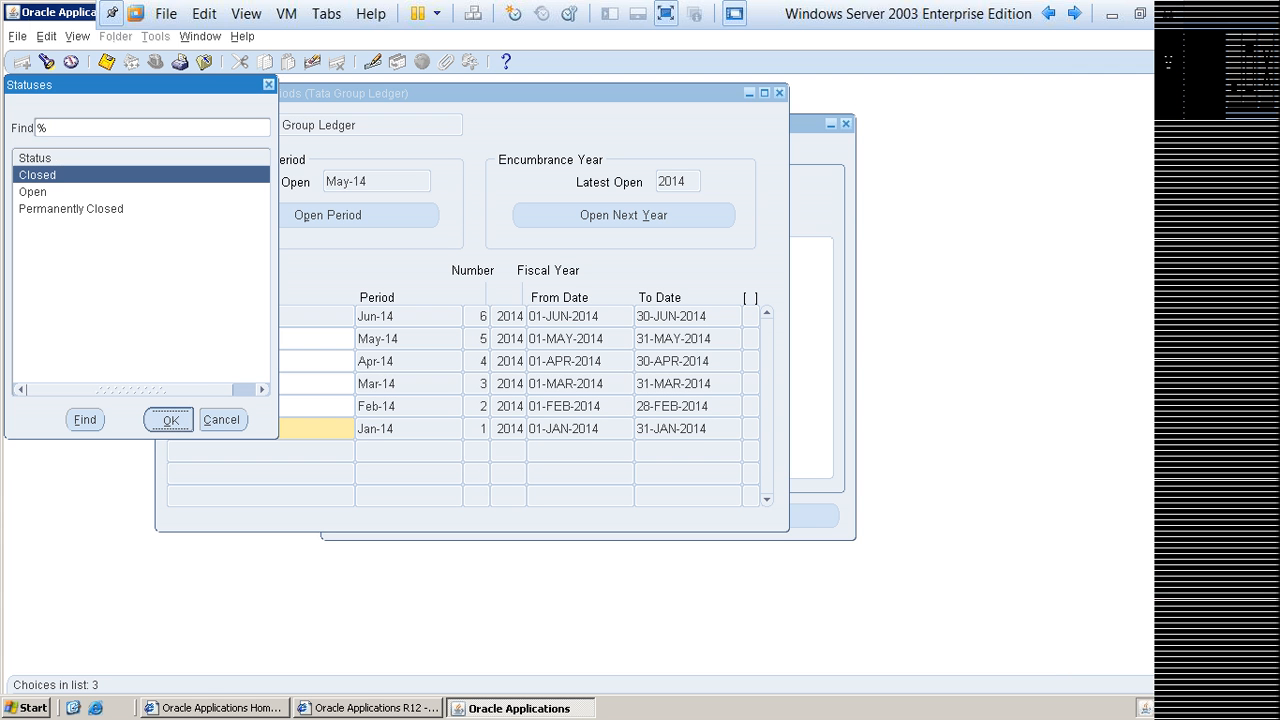
key(Return)
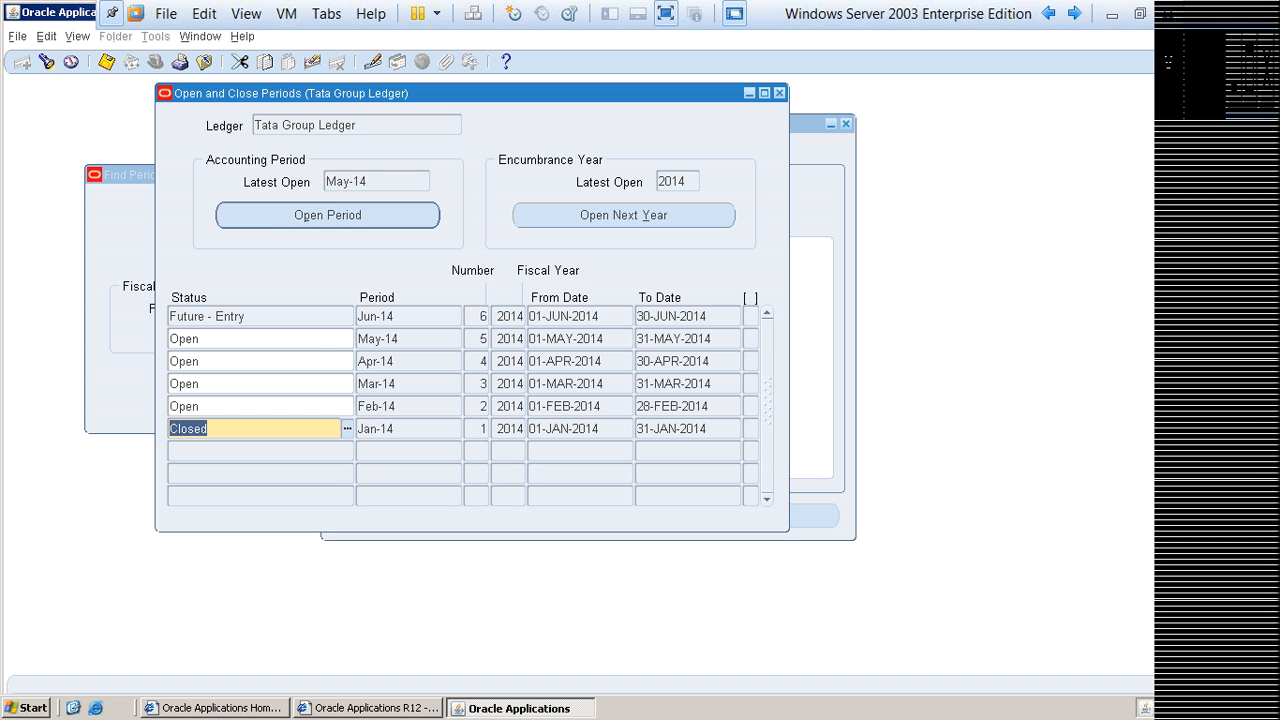
Step: Review the status choices available for Tata Group Ledger's Jan-14 period, including Permanently Closed, and dismiss the list without choosing one
key(ctrl+l)
key(Down)
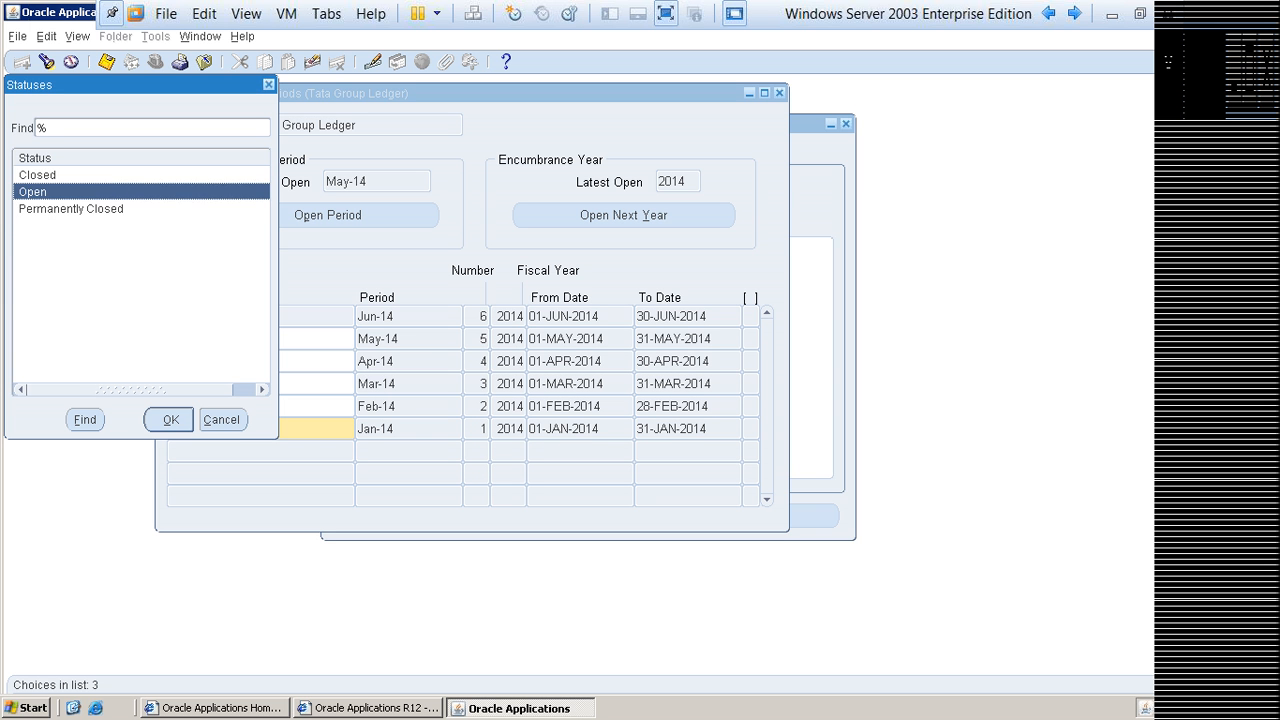
key(Up)
key(Down)
key(Down)
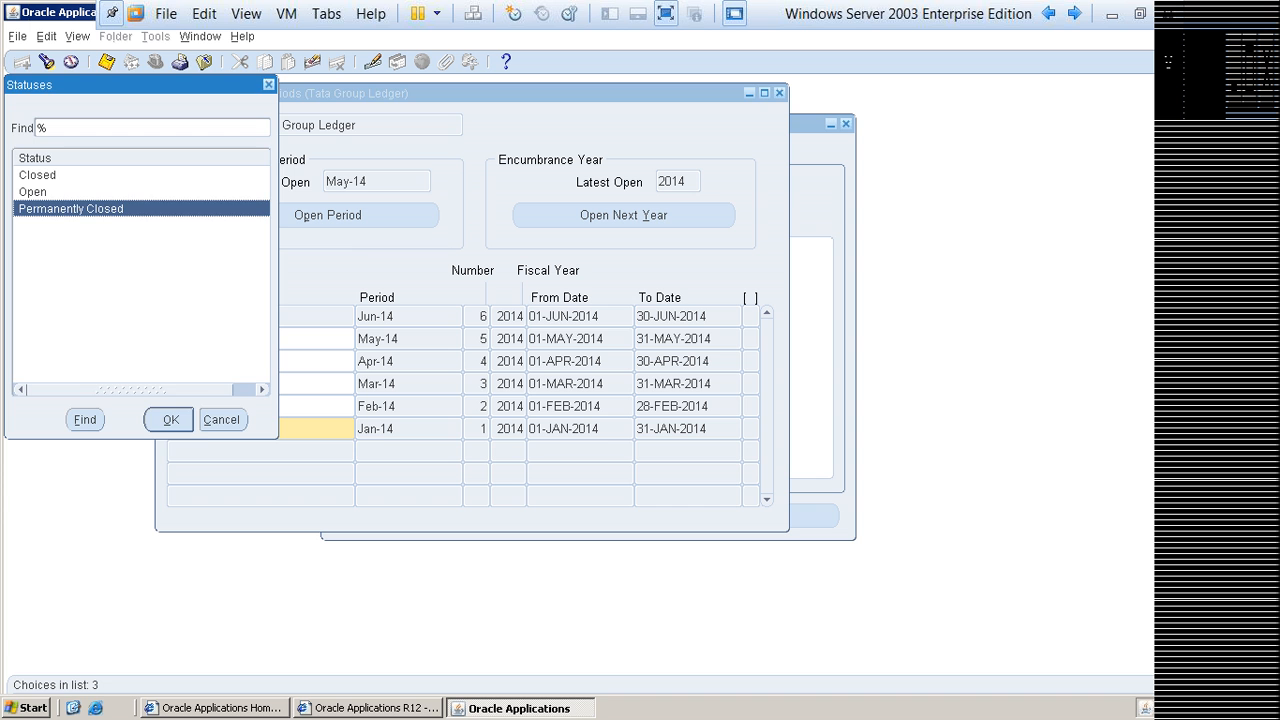
key(Escape)
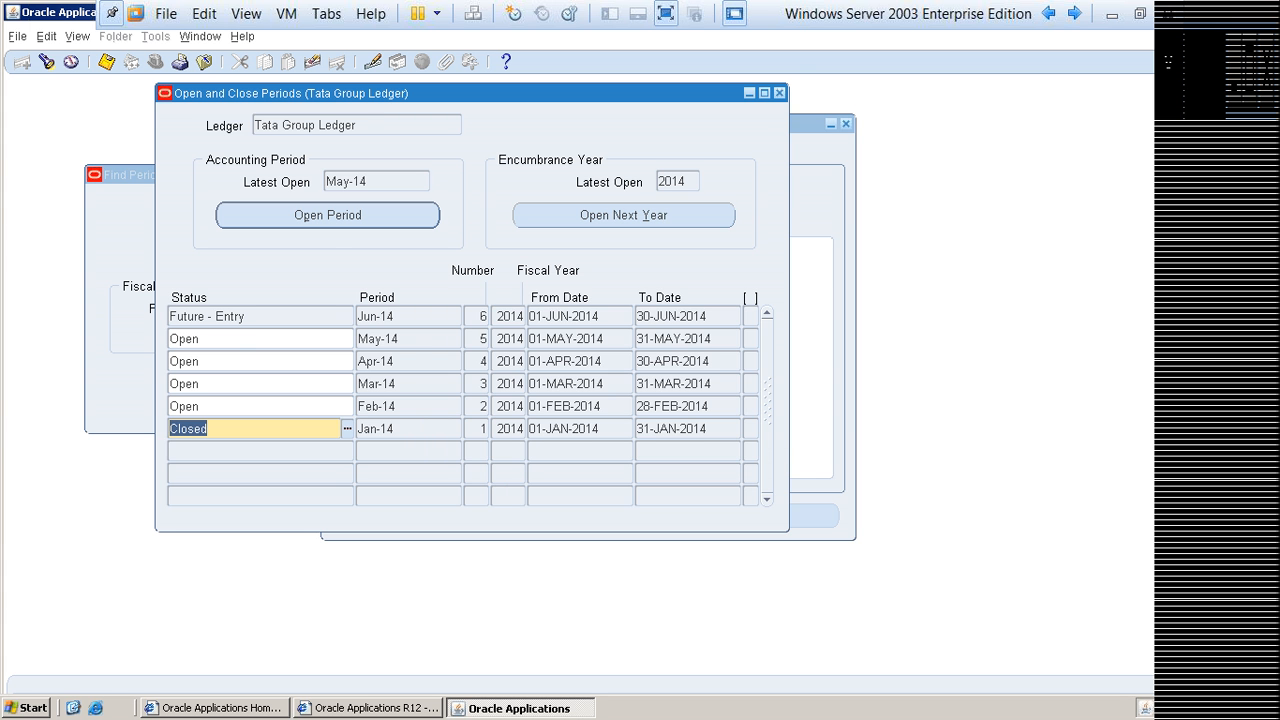
Step: Discard the unsaved Jan-14 status change, reopen Open and Close Periods for Tata Group Ledger to check the statuses, and close it
key(F4)
key(alt+n)
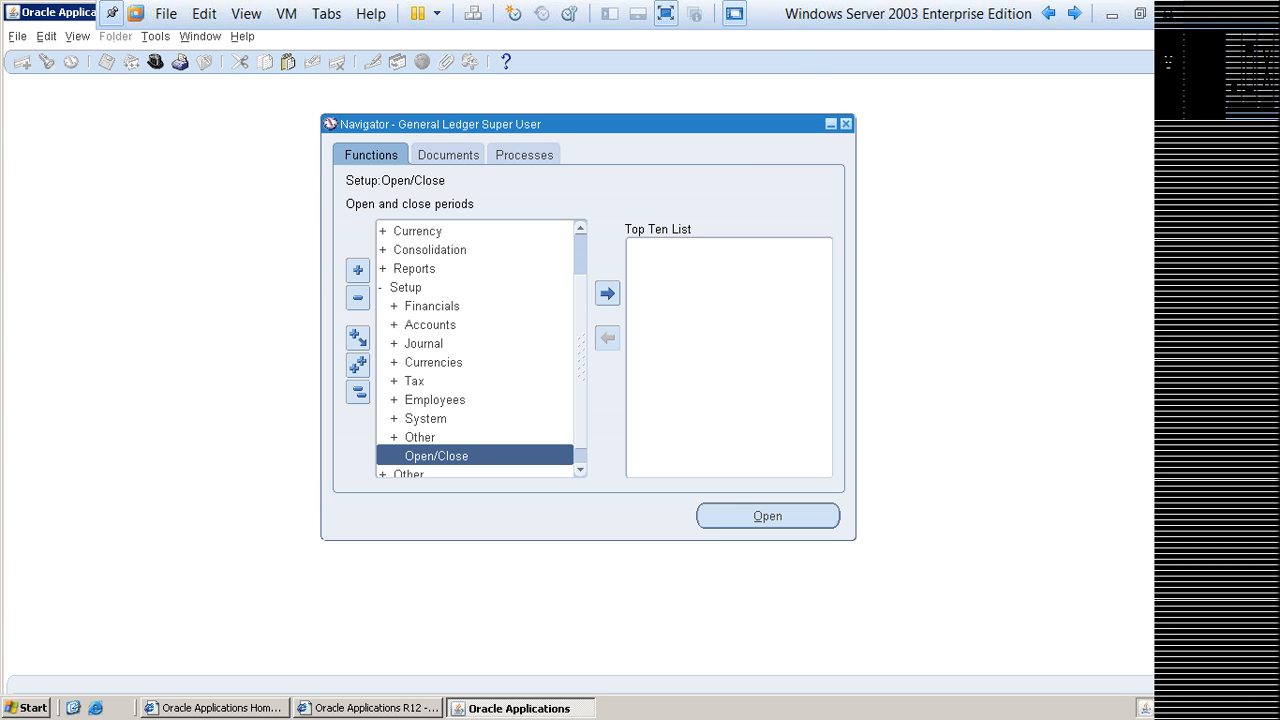
key(alt+o)
key(Return)
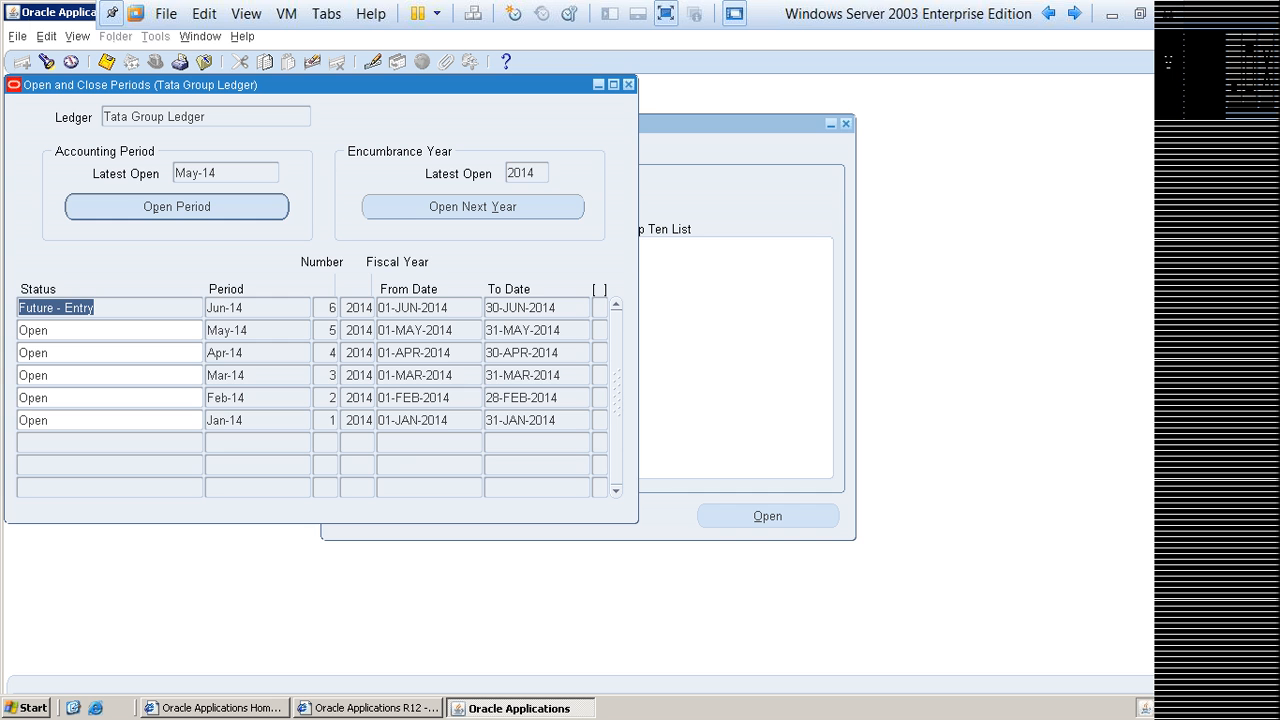
key(F4)
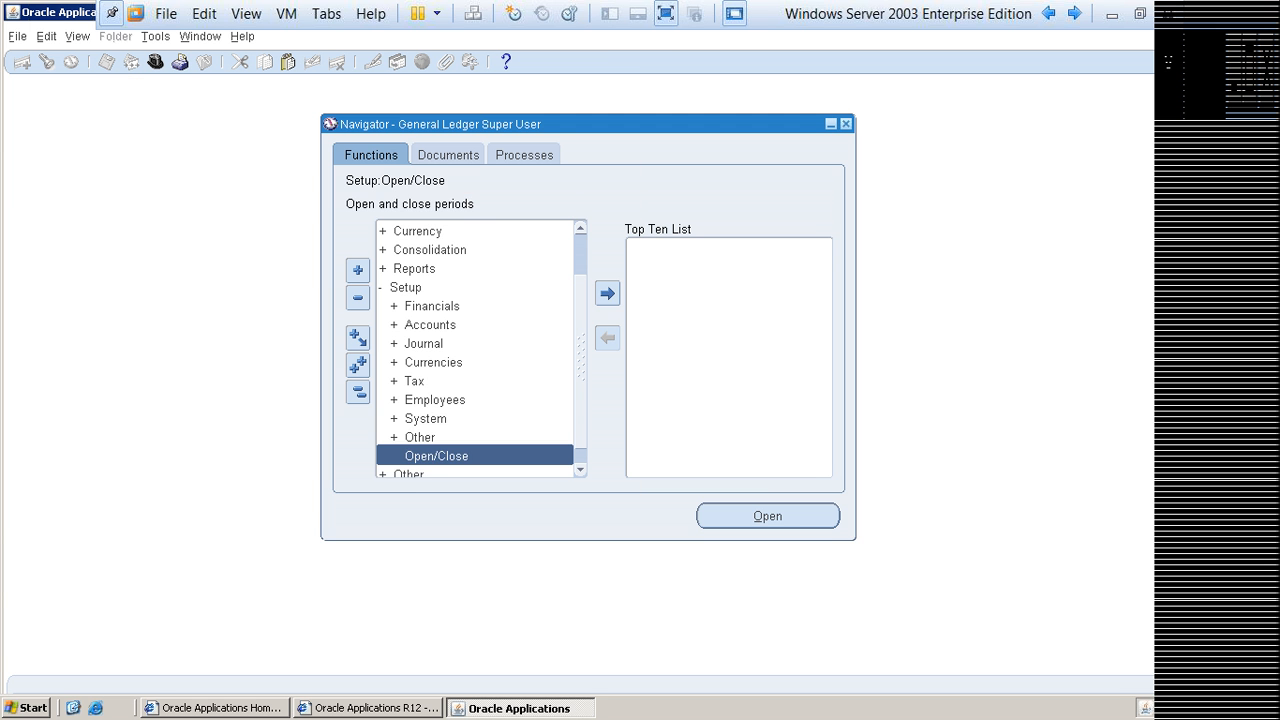
Step: Collapse the Setup branch in the Navigator, expand Journals, and select its Enter function
key(Up)
key(Up)
key(Up)
key(Up)
key(Up)
key(Up)
key(Up)
key(Up)
key(Up)
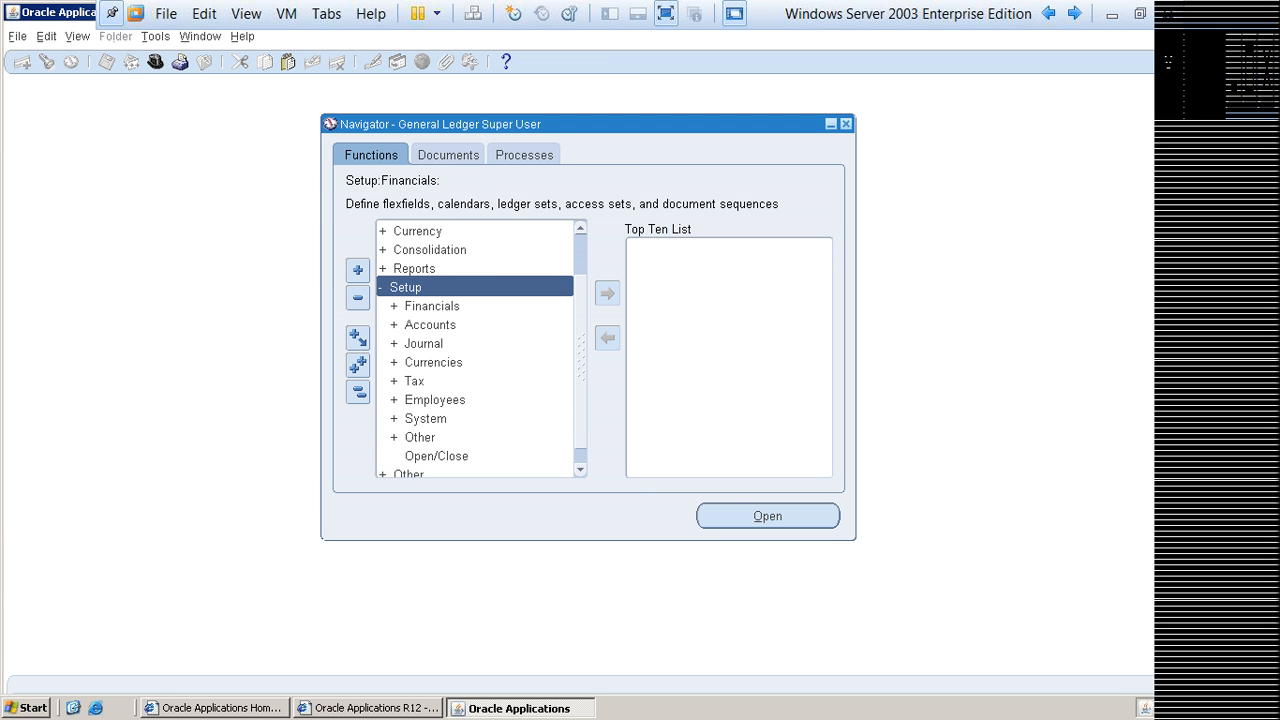
key(Left)
key(Up)
key(Up)
key(Up)
key(Up)
key(Up)
key(Up)
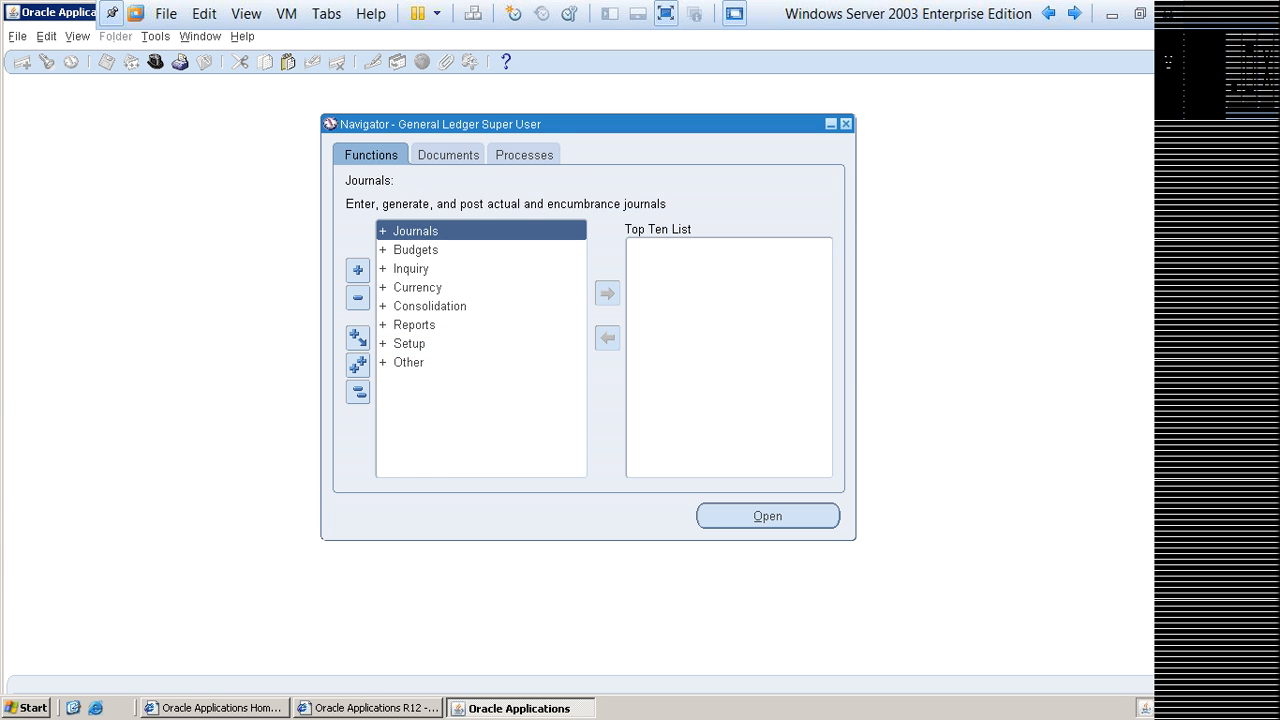
key(Right)
key(Left)
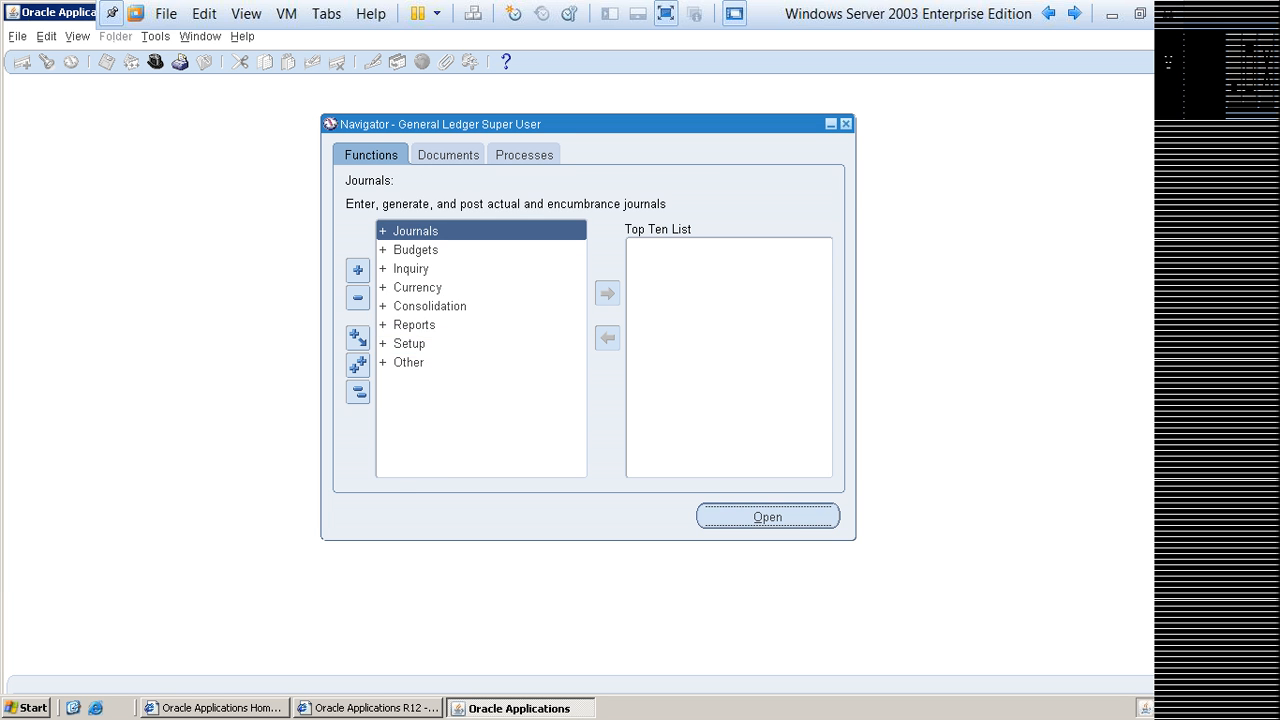
key(Right)
key(Down)
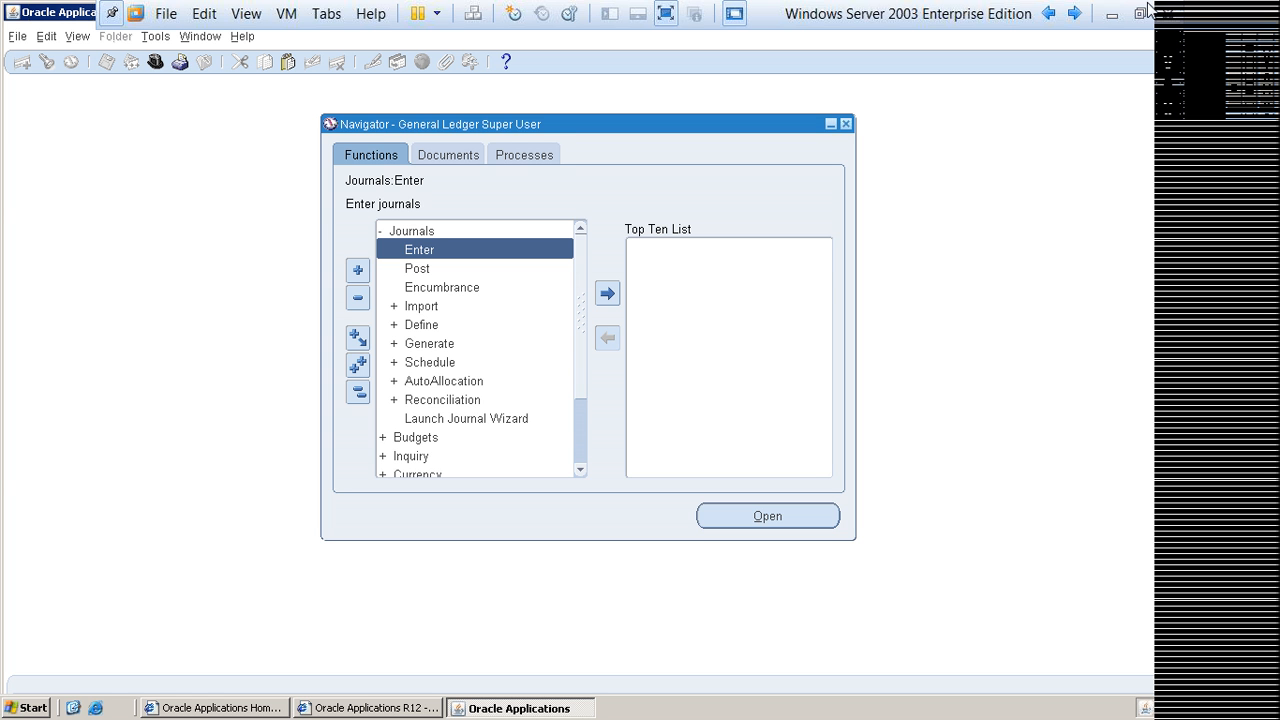
Step: Switch to the host desktop, open the Batch Name document from the G L2 folder in Word, and maximize its window
click(1113, 14)
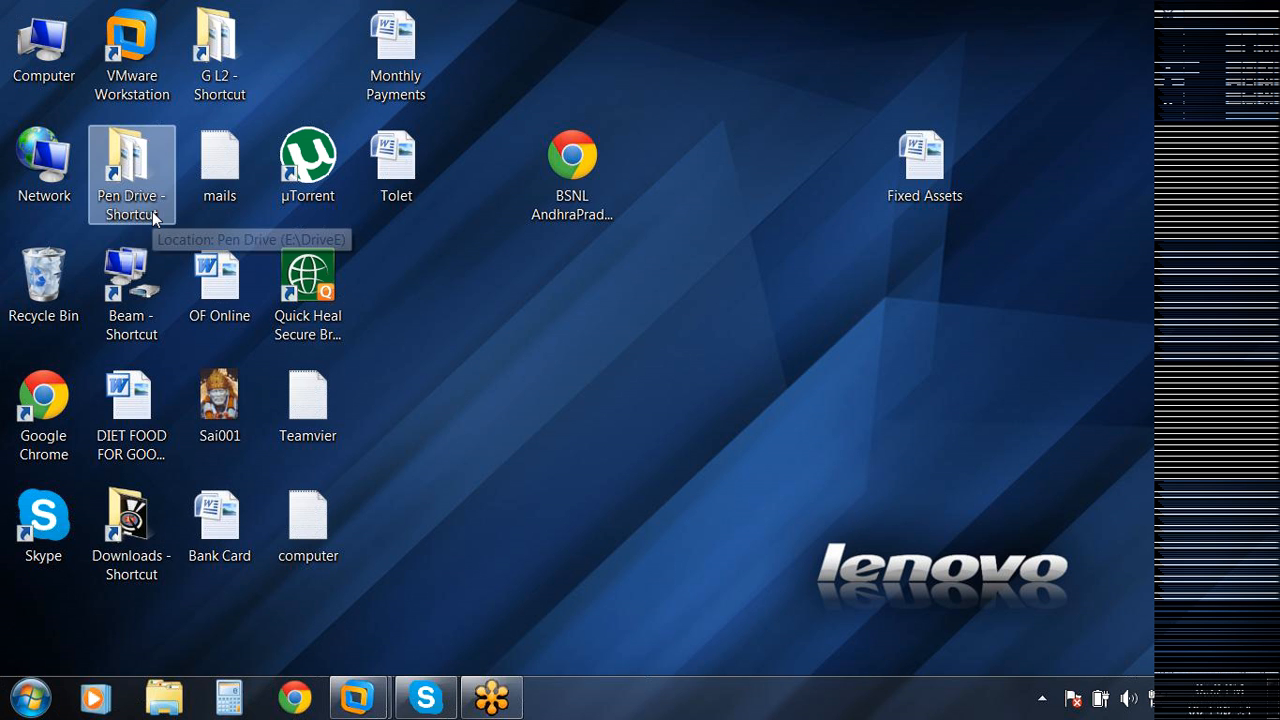
double_click(208, 71)
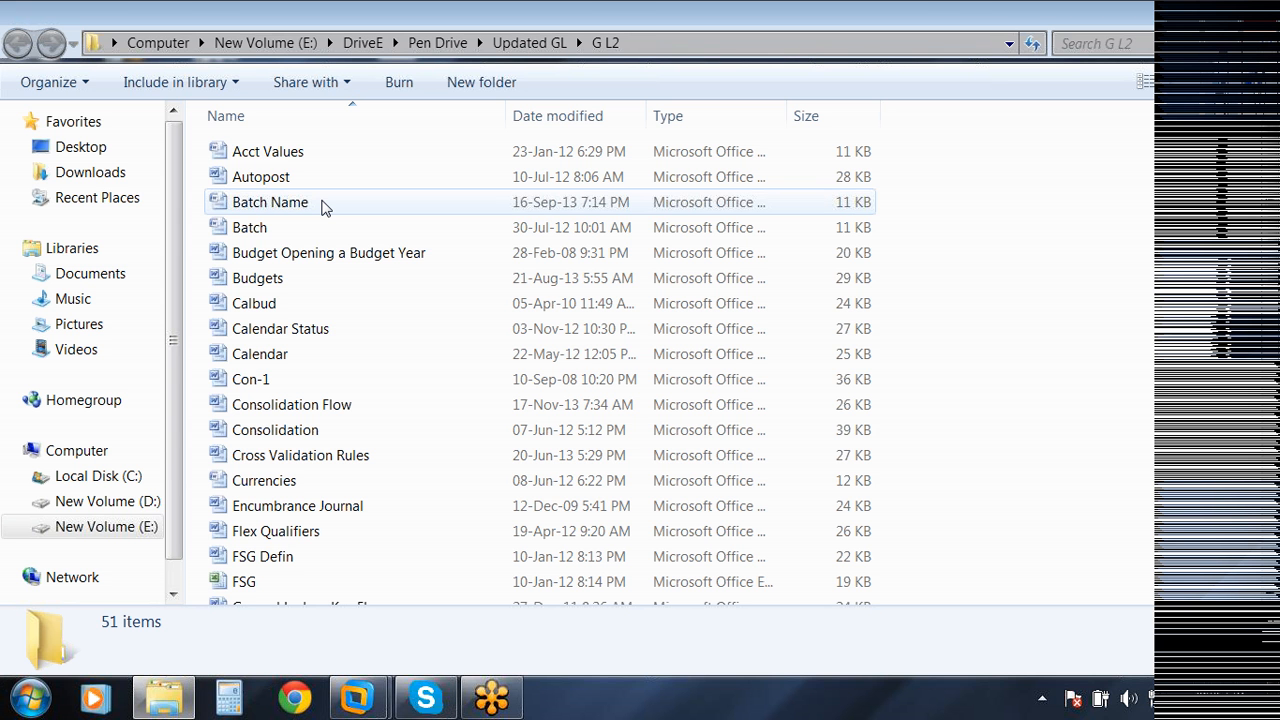
double_click(322, 206)
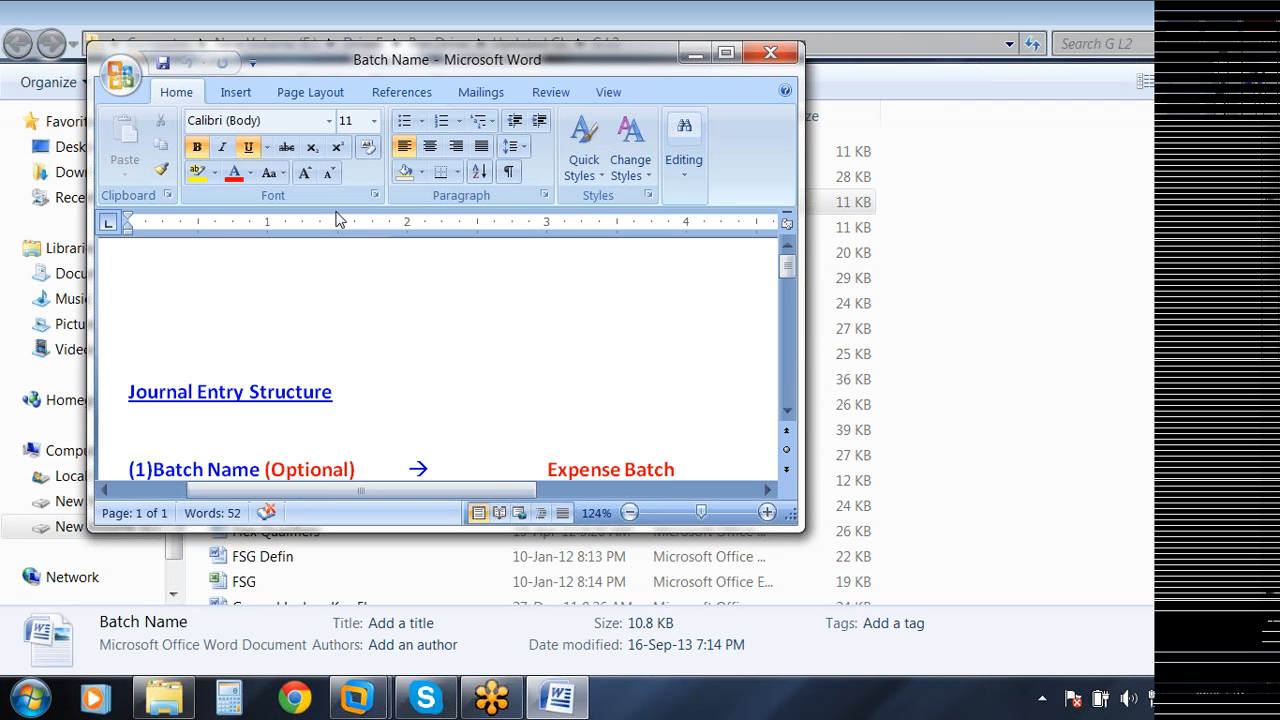
click(741, 41)
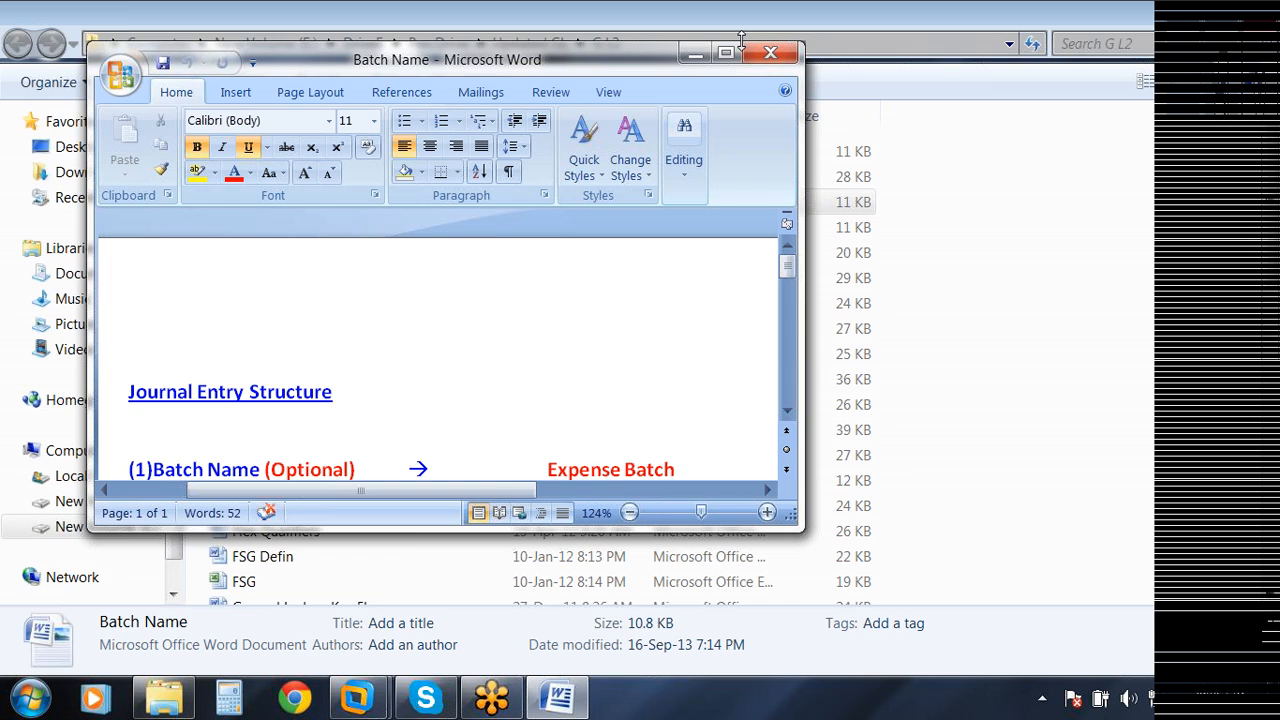
click(725, 52)
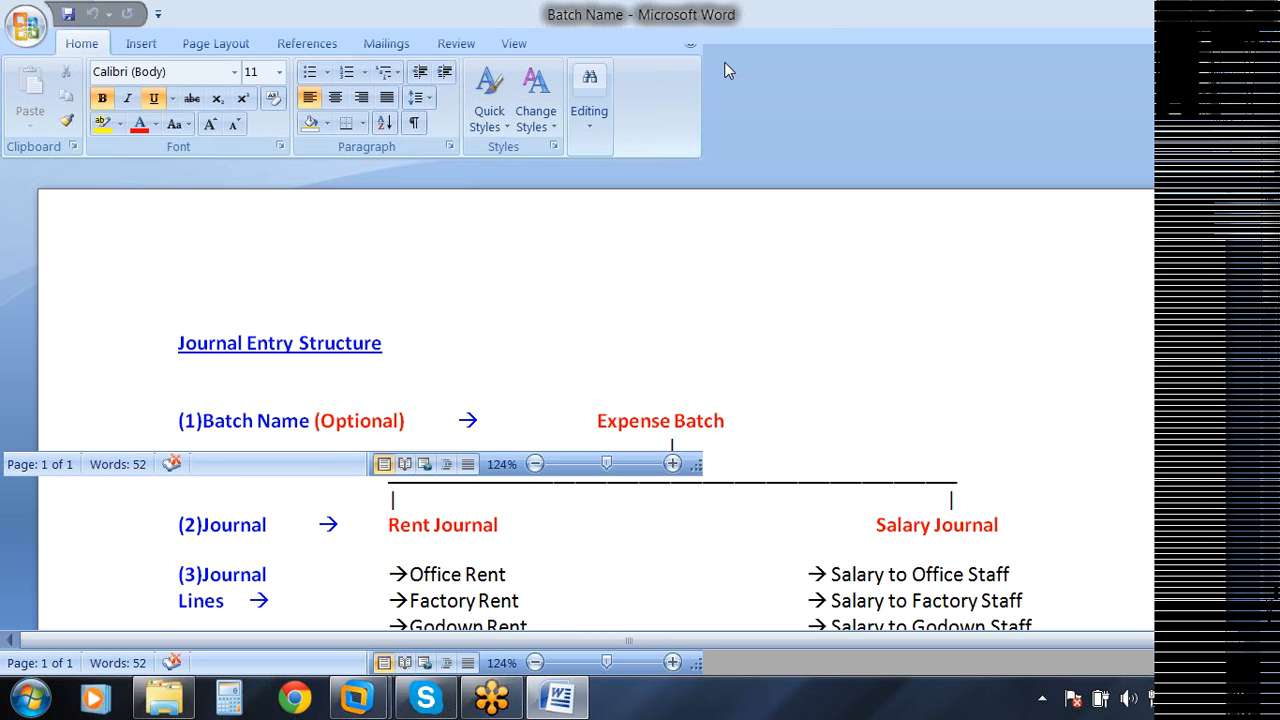
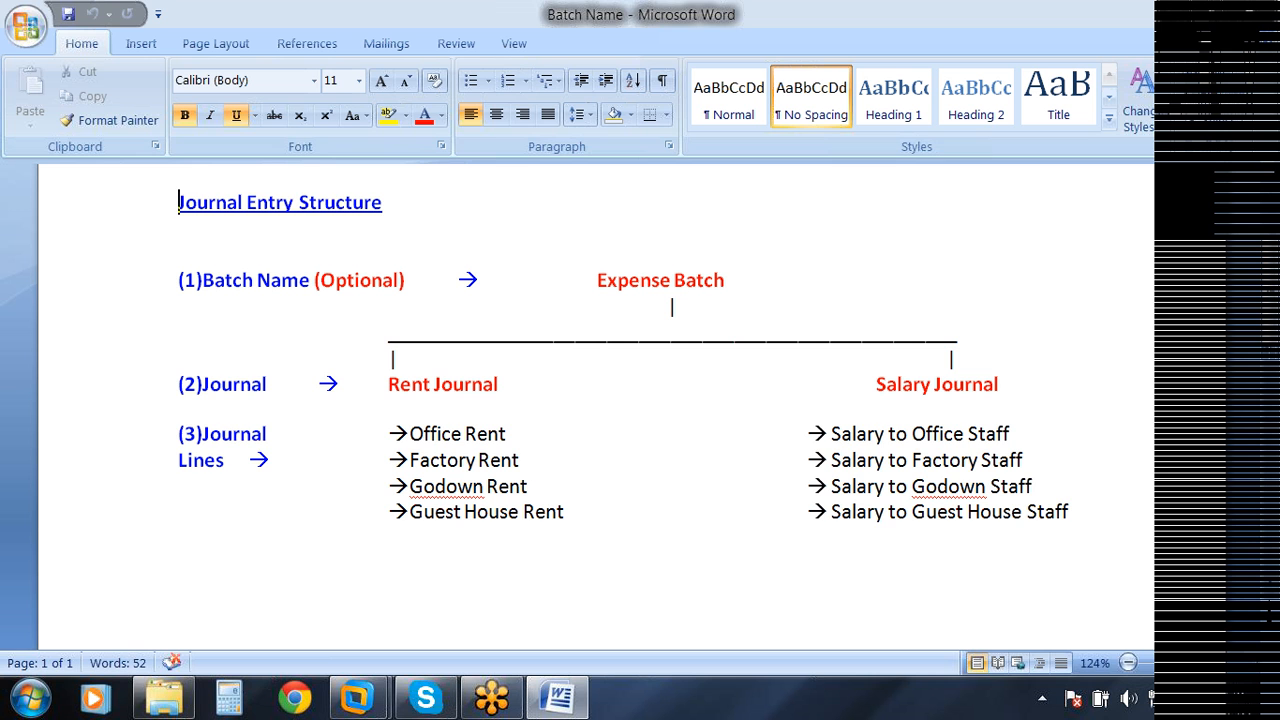
Step: Switch from the Word document back to Oracle Applications, start a new batch from Find Journals, and reposition the Batch window
key(alt+Tab)
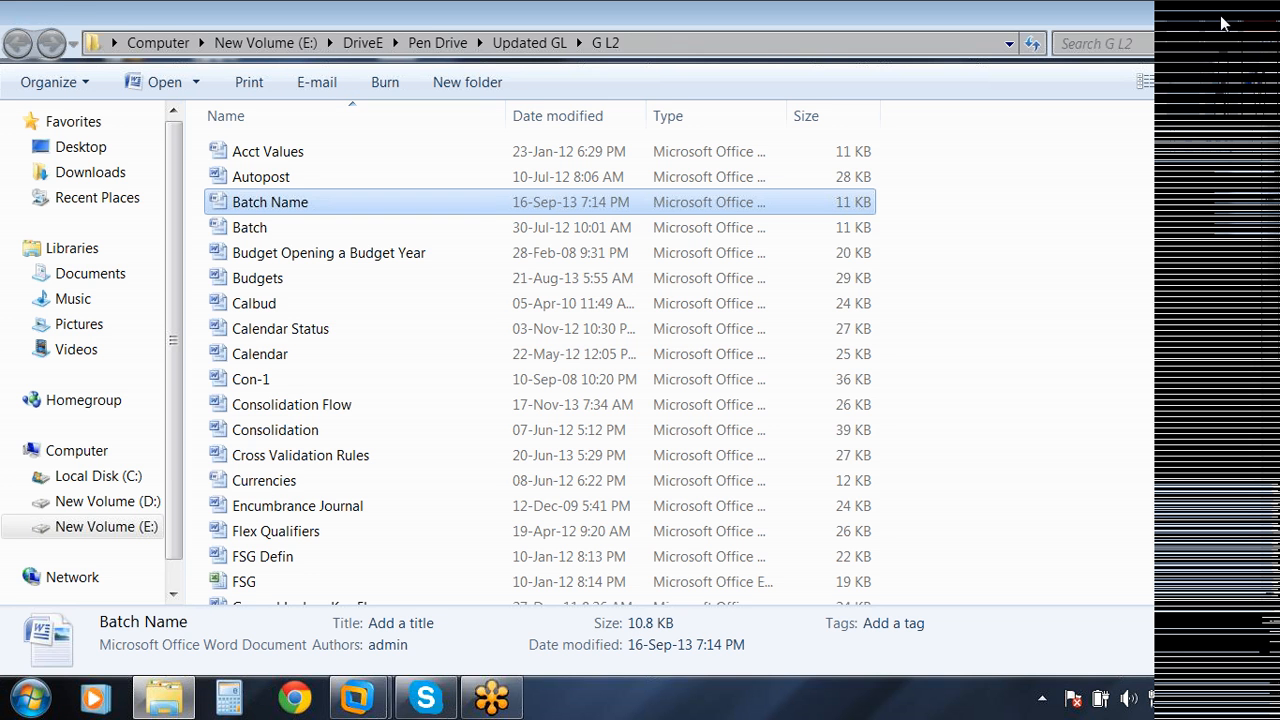
click(1227, 16)
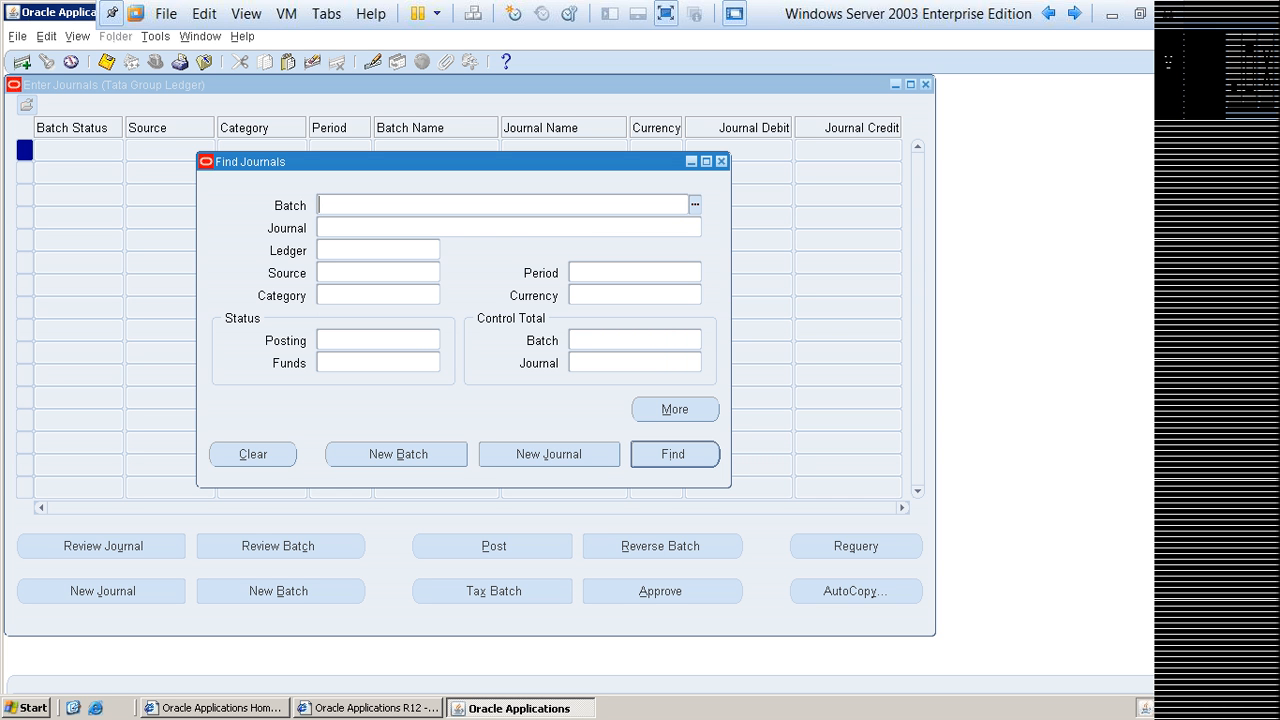
click(398, 454)
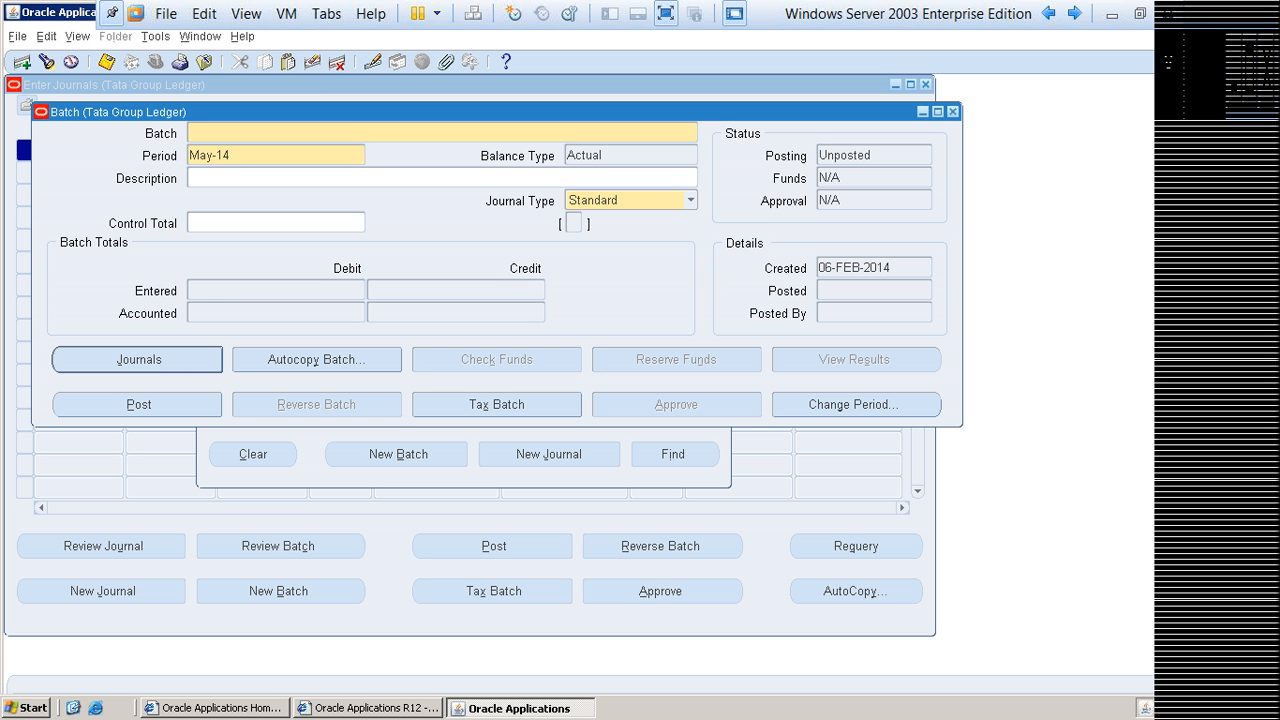
drag(400, 112, 424, 139)
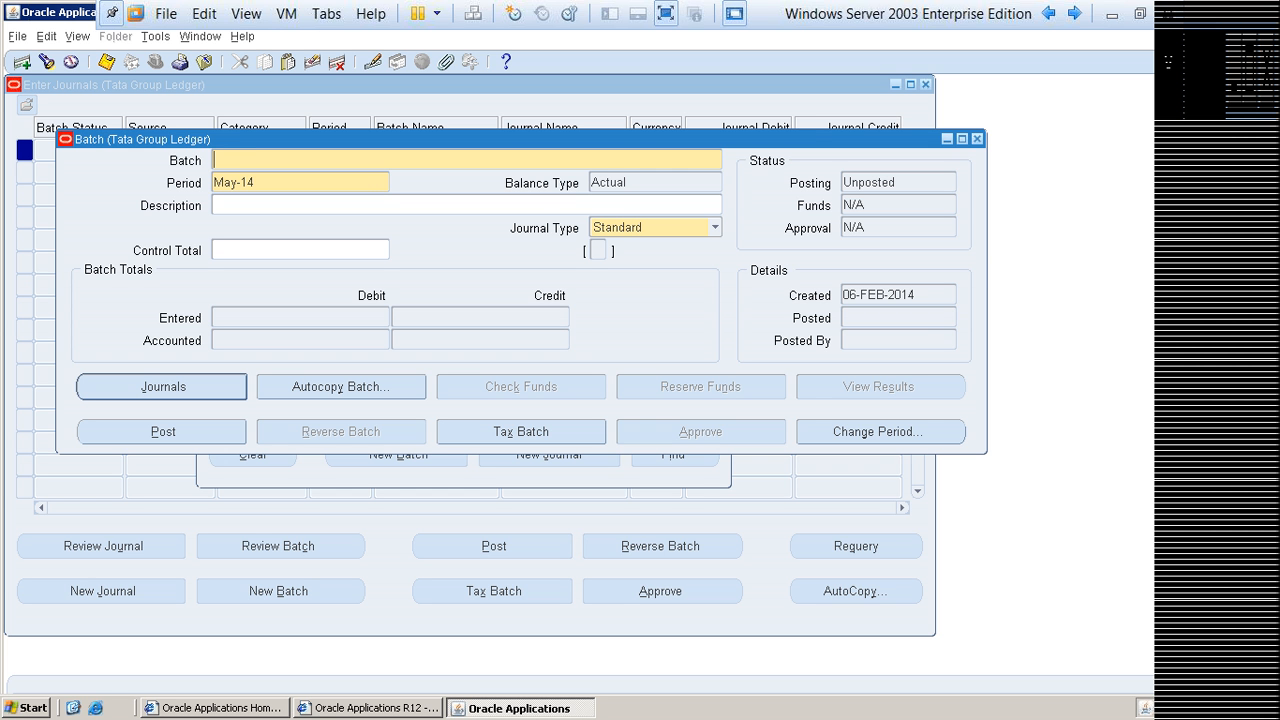
Step: Name the new journal batch Expense Batch and move on to its period
text(Expense Batch)
key(Home)
key(shift+End)
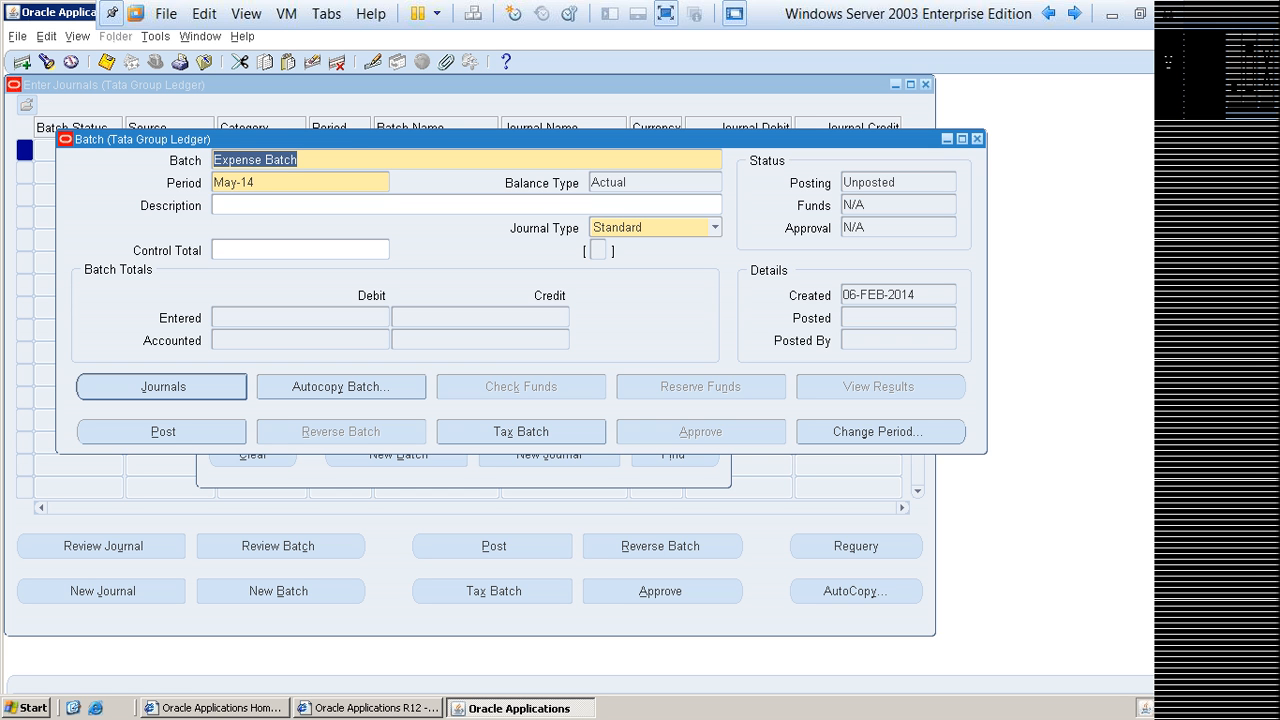
key(Tab)
key(shift+End)
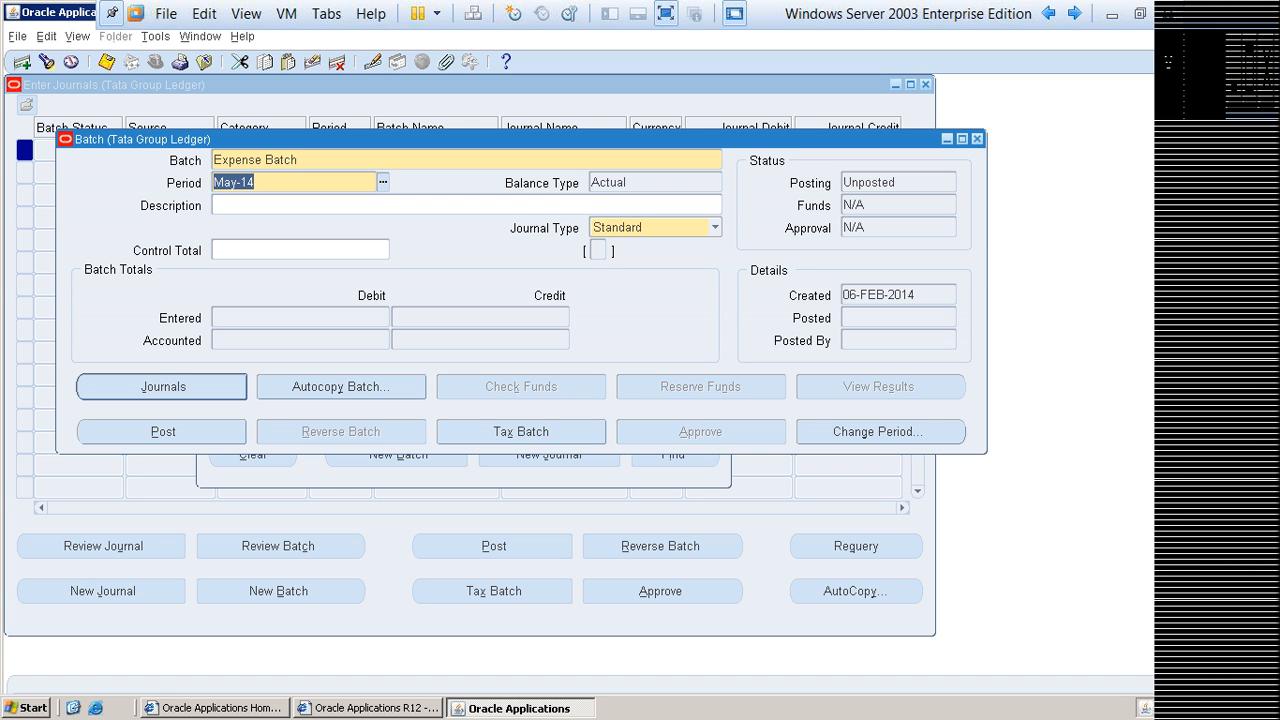
Step: Look through the available periods and set the Expense Batch period to Jan-14
click(383, 183)
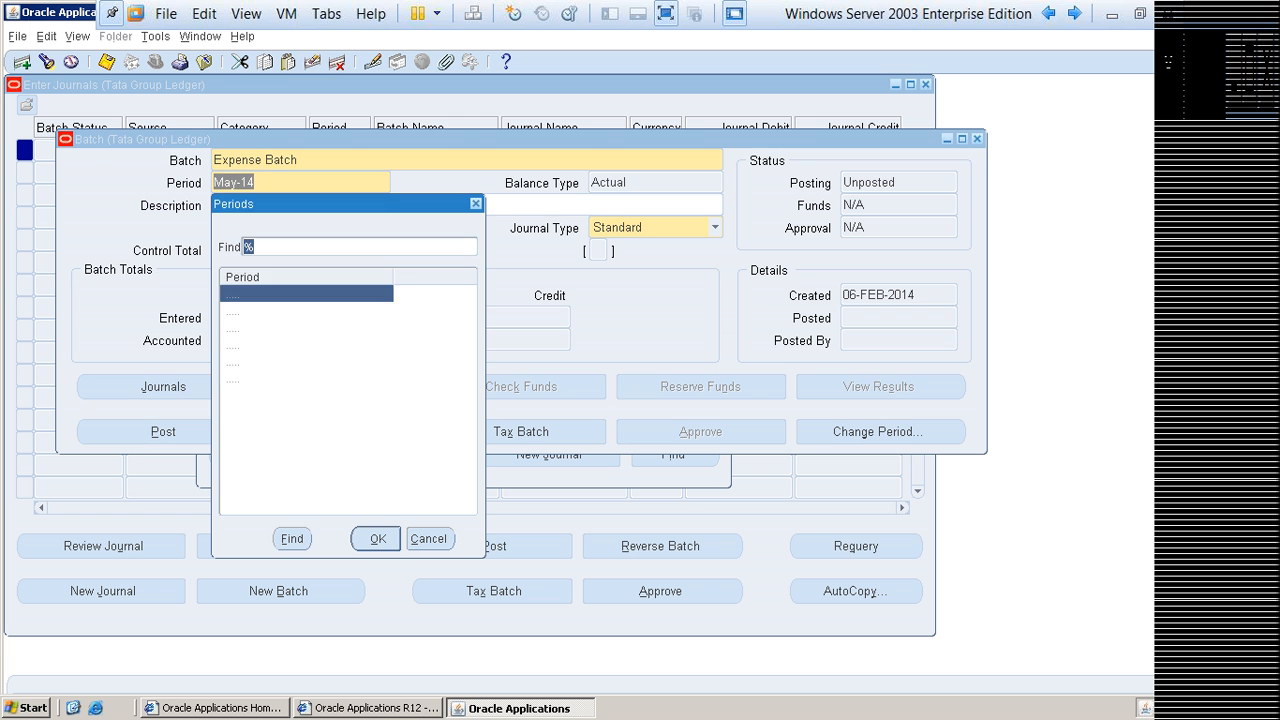
click(243, 362)
click(243, 345)
click(243, 328)
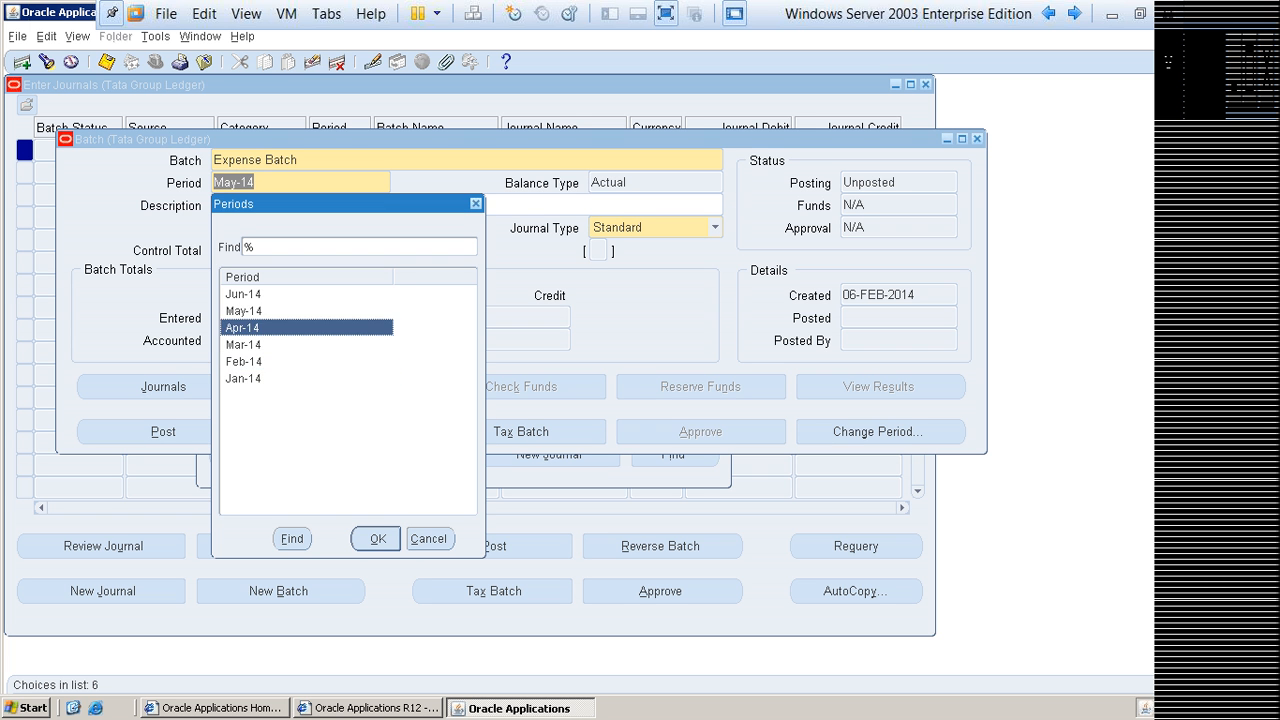
click(243, 311)
click(243, 378)
key(Up)
key(Up)
key(Up)
key(Up)
key(Up)
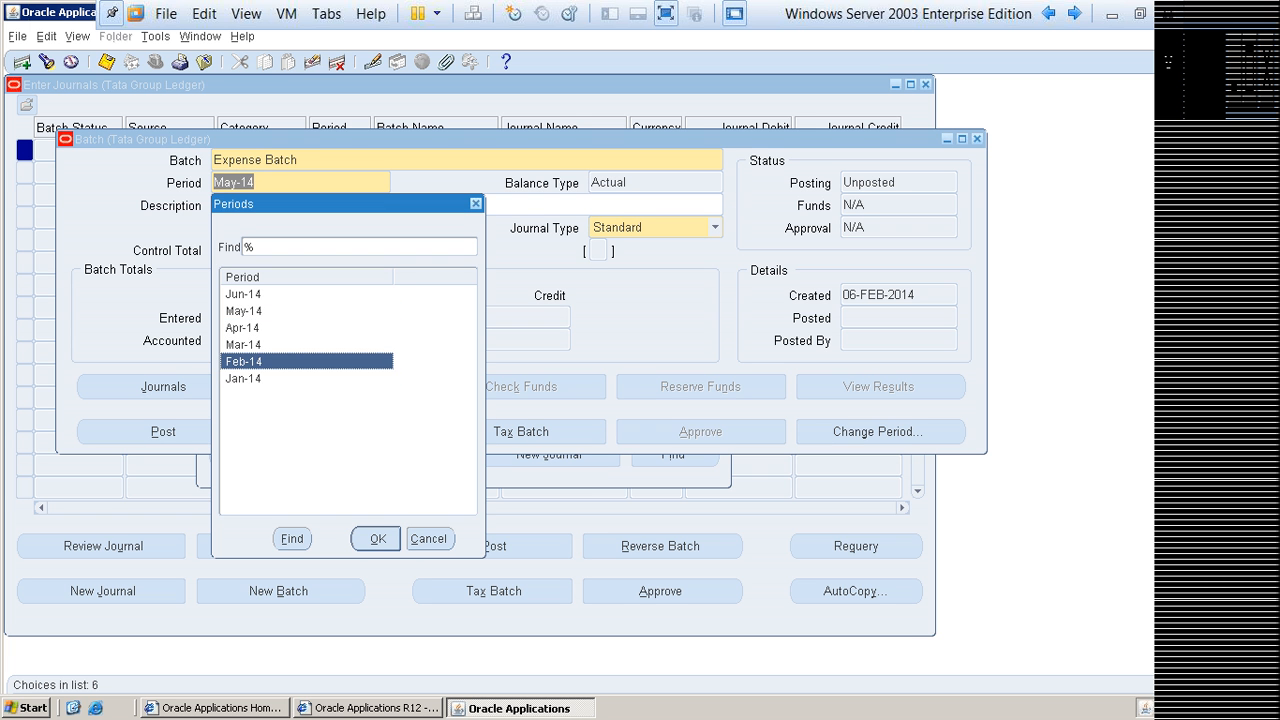
key(Down)
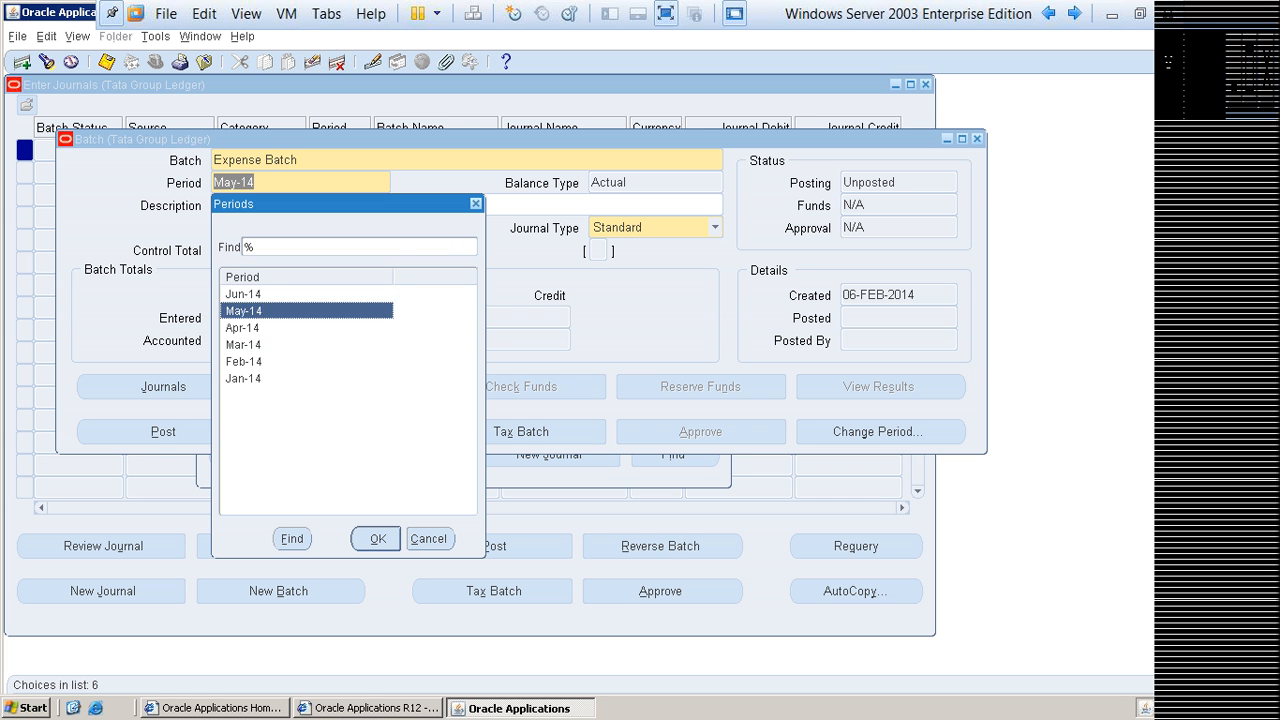
click(243, 294)
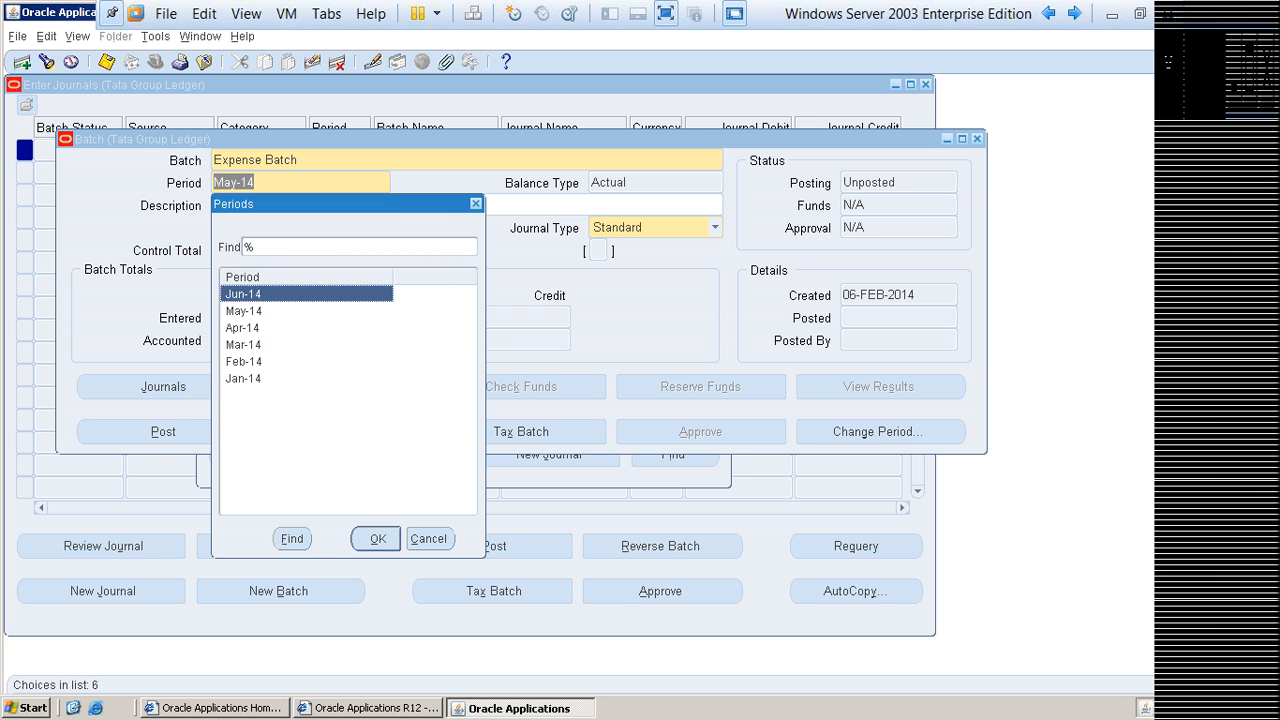
click(243, 378)
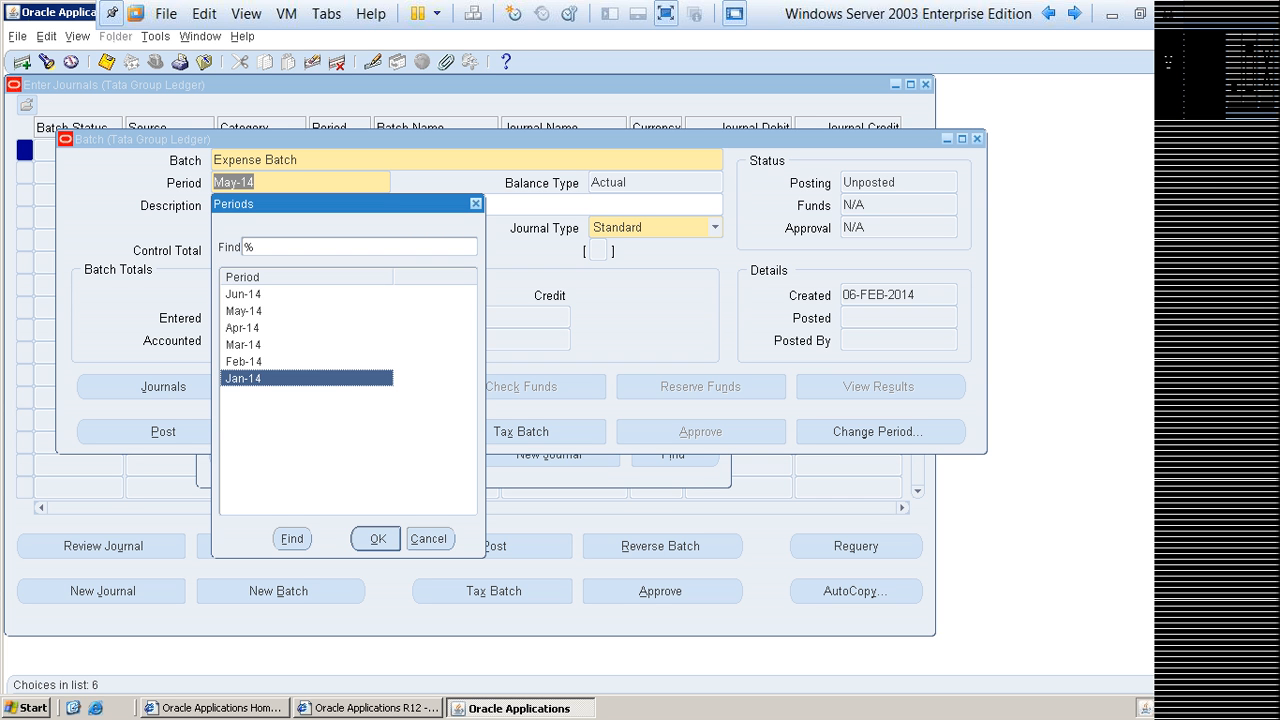
click(377, 539)
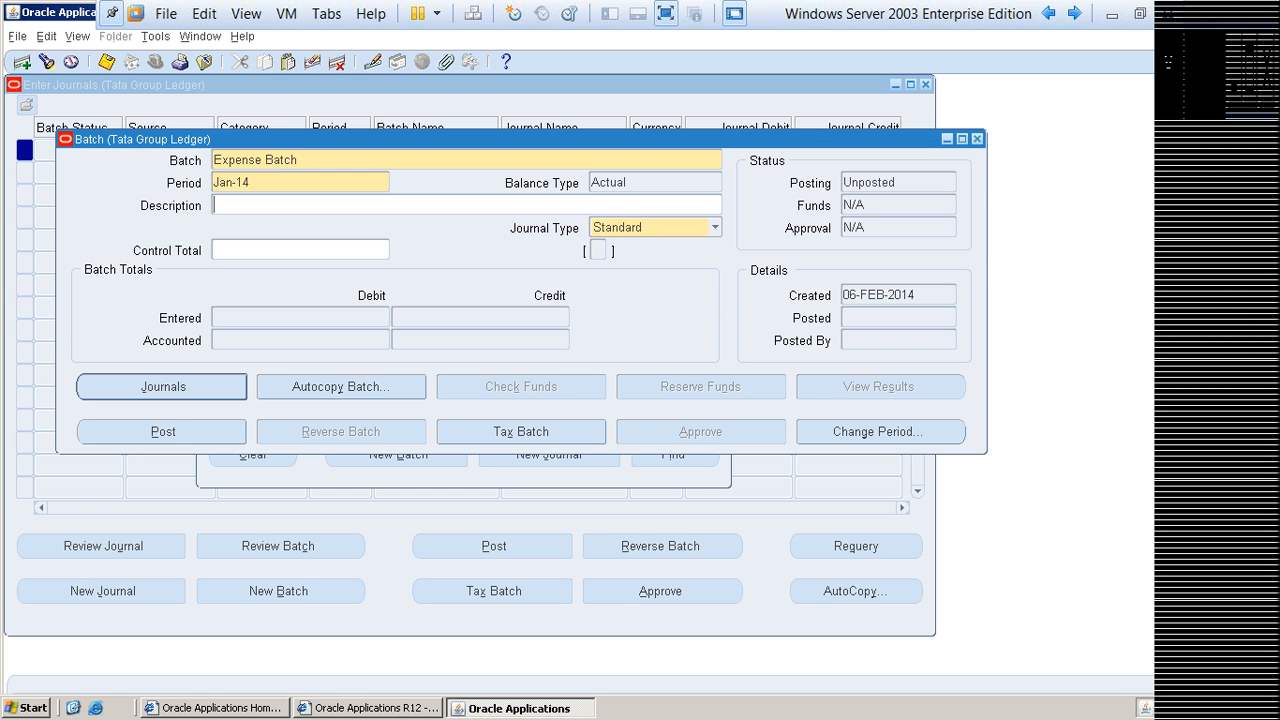
Step: Review the batch's name, period and balance type
click(299, 160)
drag(299, 160, 212, 160)
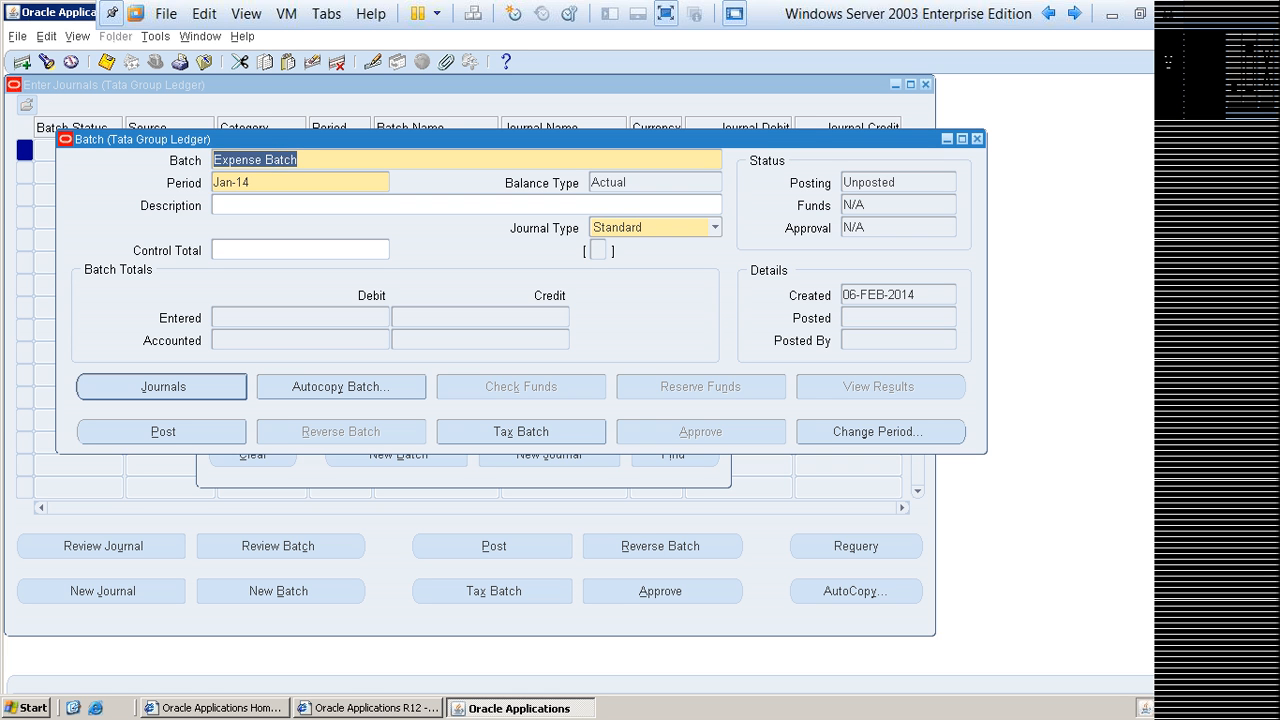
click(248, 183)
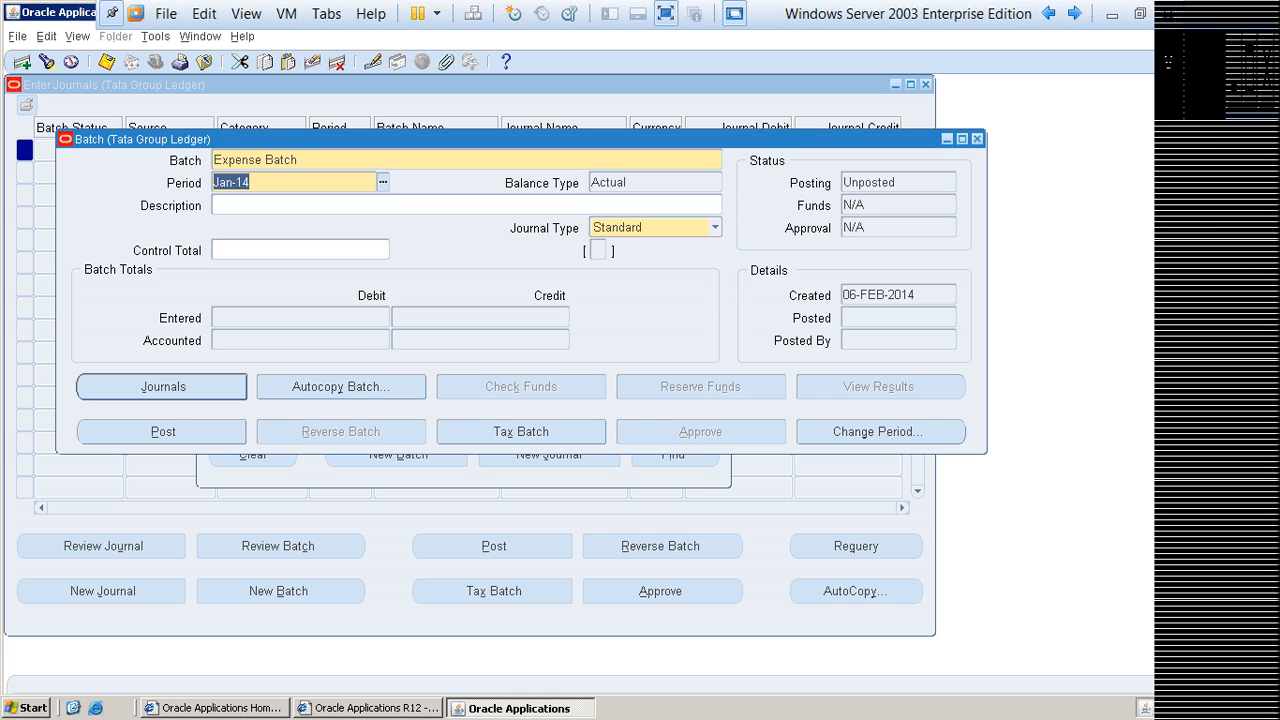
key(Tab)
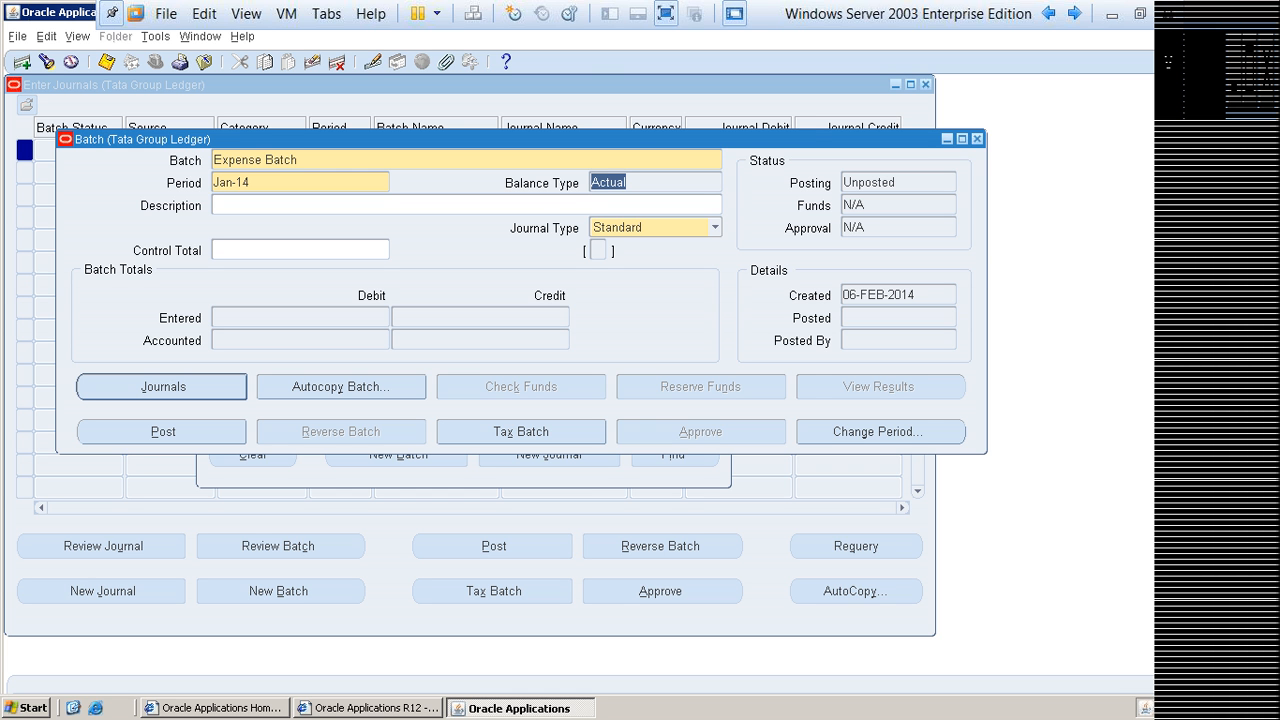
click(628, 183)
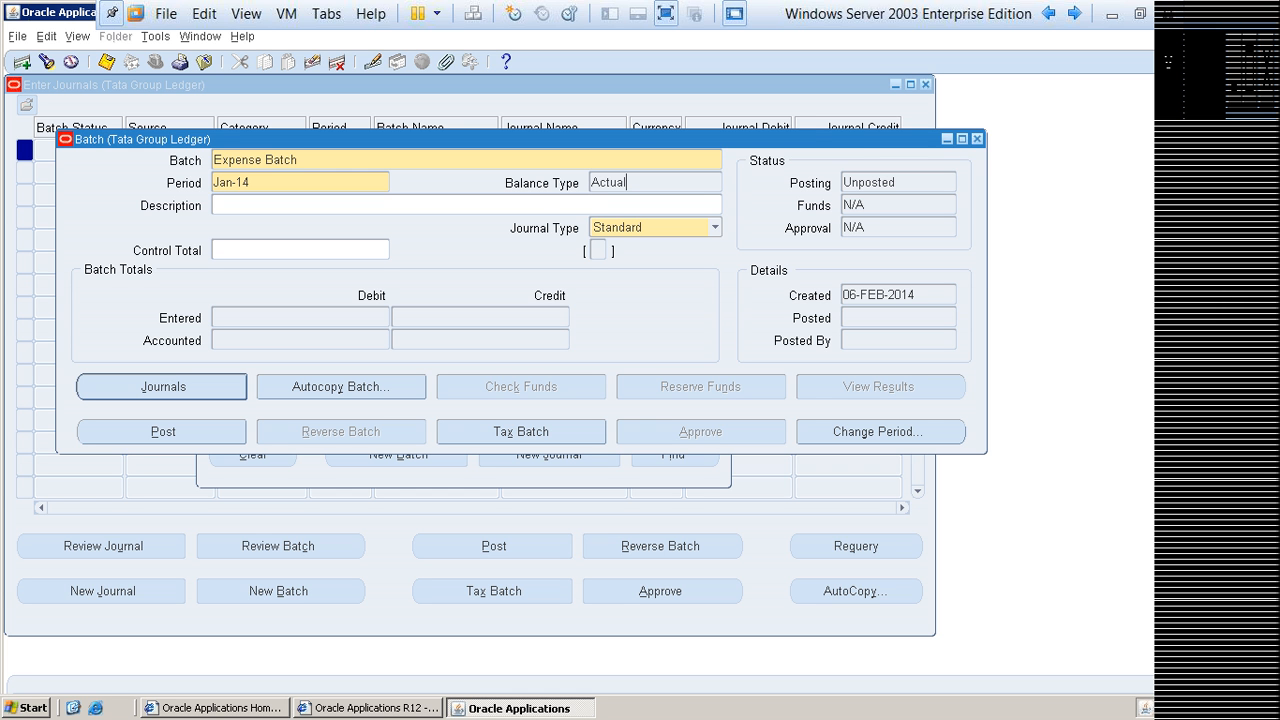
double_click(610, 183)
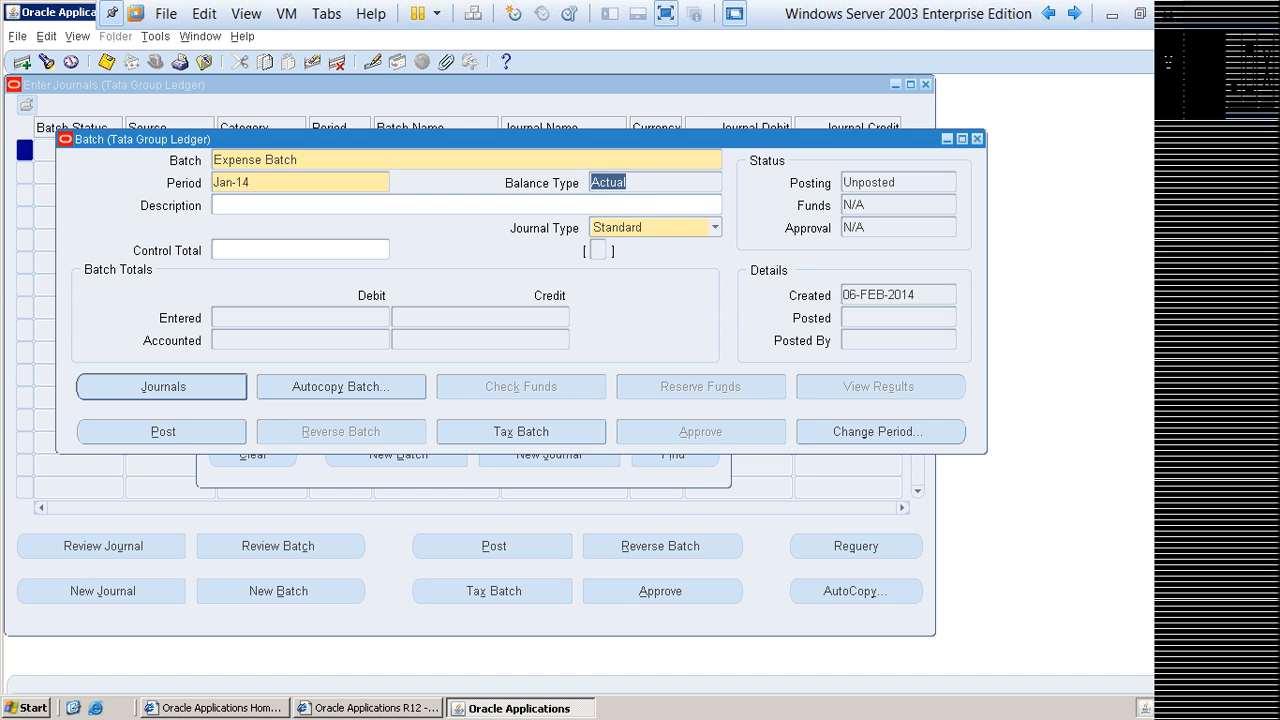
Step: Set the Expense Batch control total to 20000 and recheck the batch name
click(302, 250)
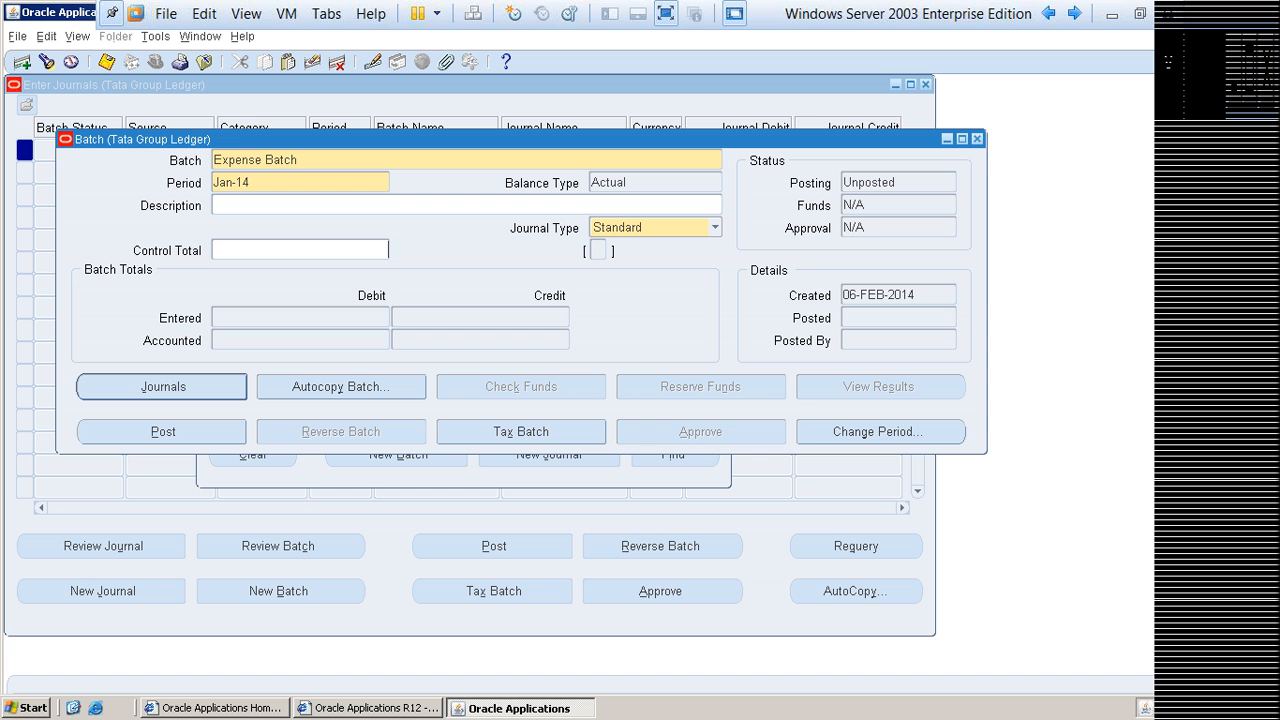
text(20000)
key(shift+Home)
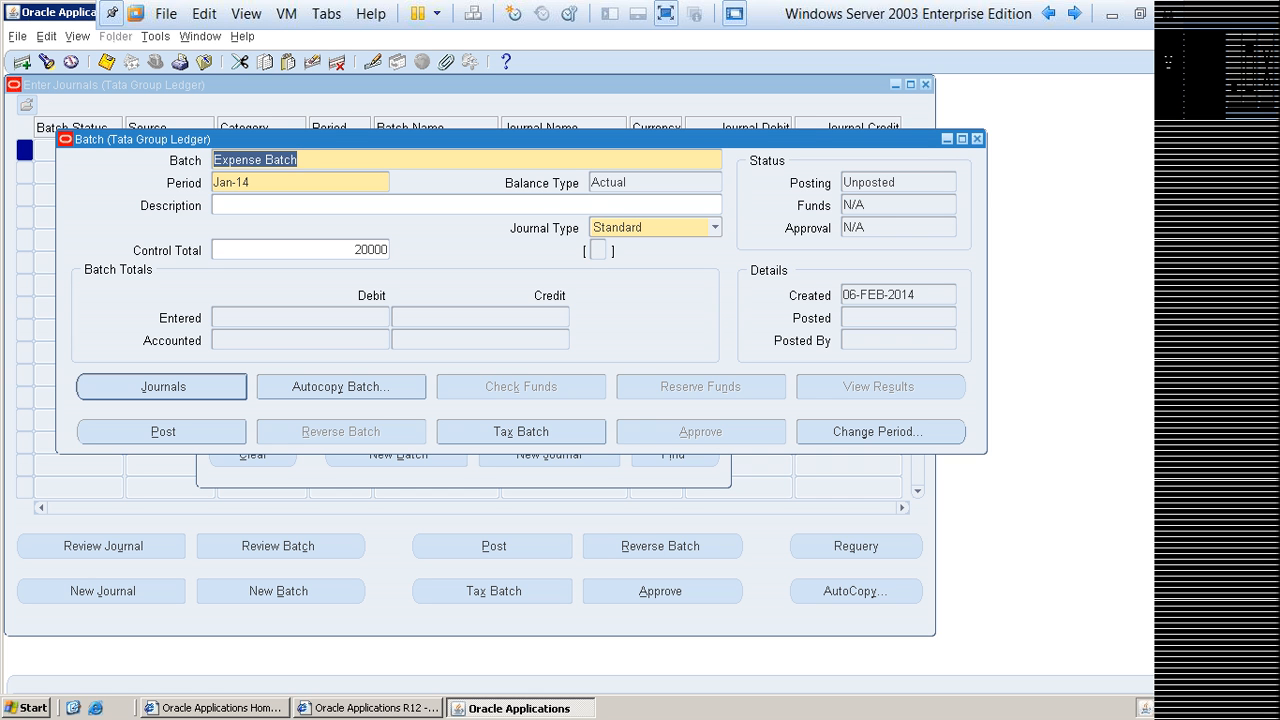
double_click(372, 250)
drag(355, 250, 368, 250)
click(374, 250)
double_click(374, 250)
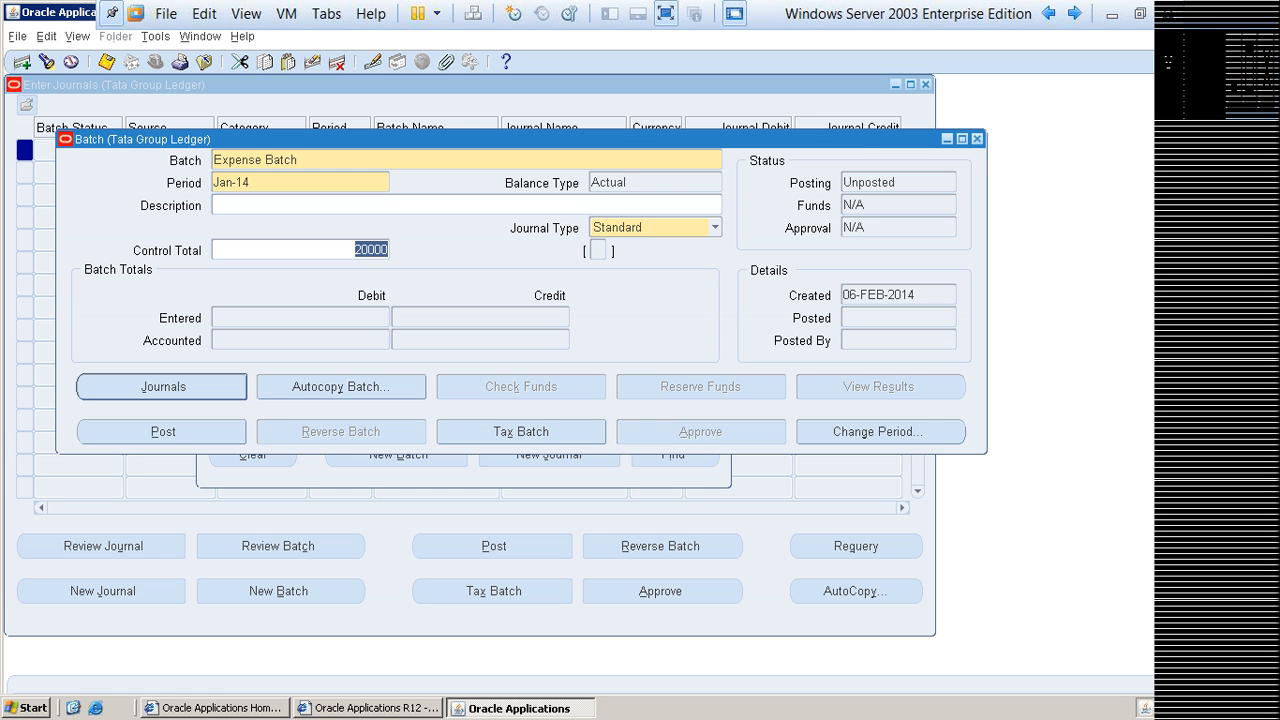
key(Tab)
key(shift+Tab)
click(255, 160)
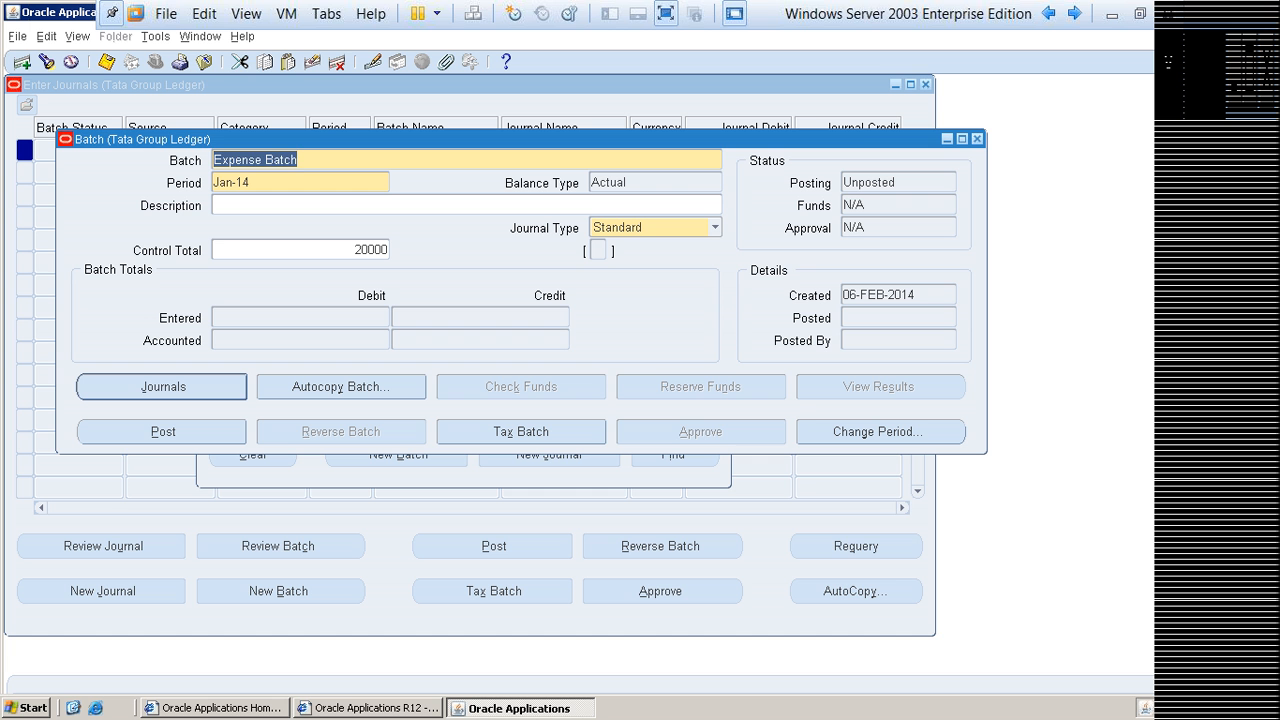
Step: Open the journals of Expense Batch and name the first journal Rent Journal
click(163, 387)
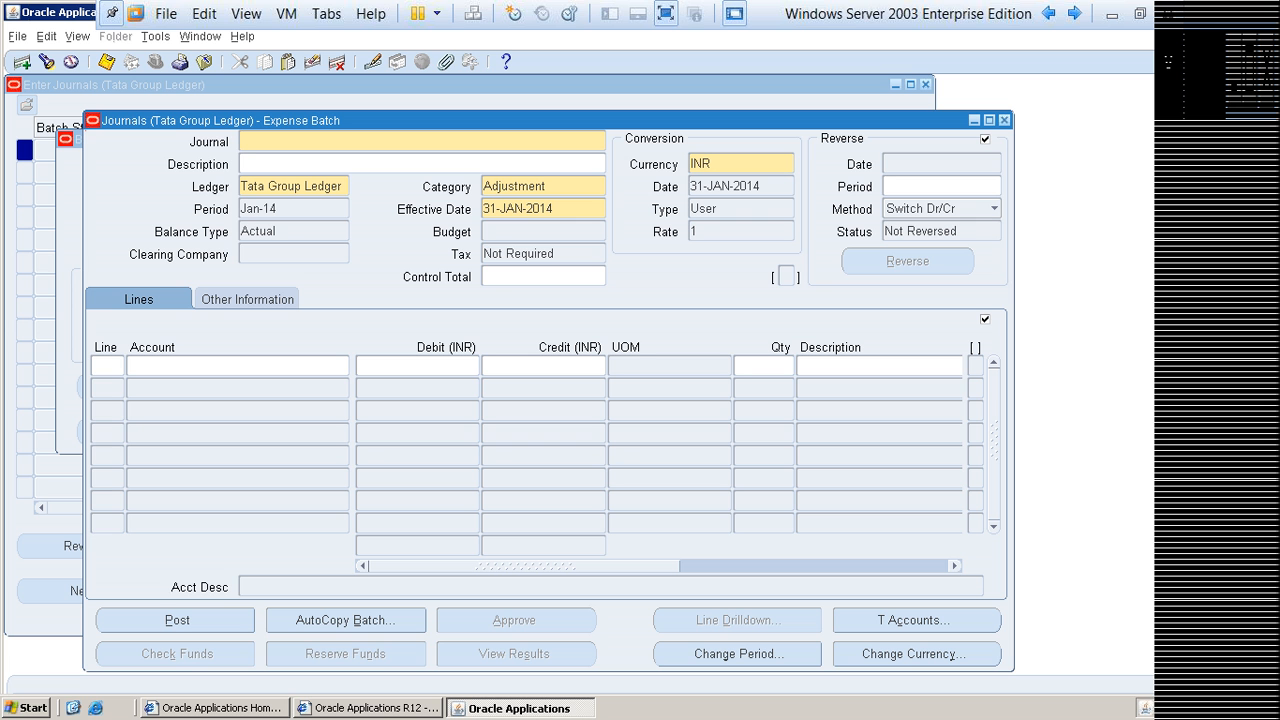
text(Rent Journal)
key(Tab)
key(Tab)
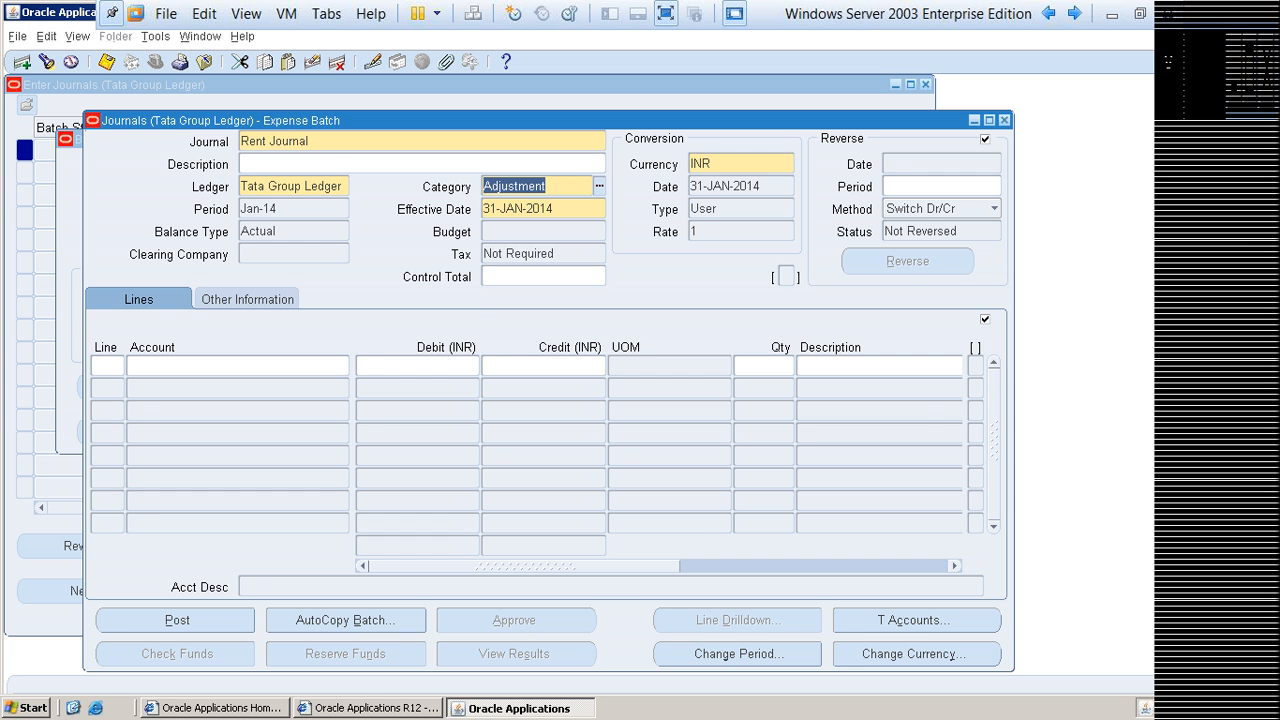
Step: Search the journal categories for pay% and set the Rent Journal's category to Payroll
key(ctrl+l)
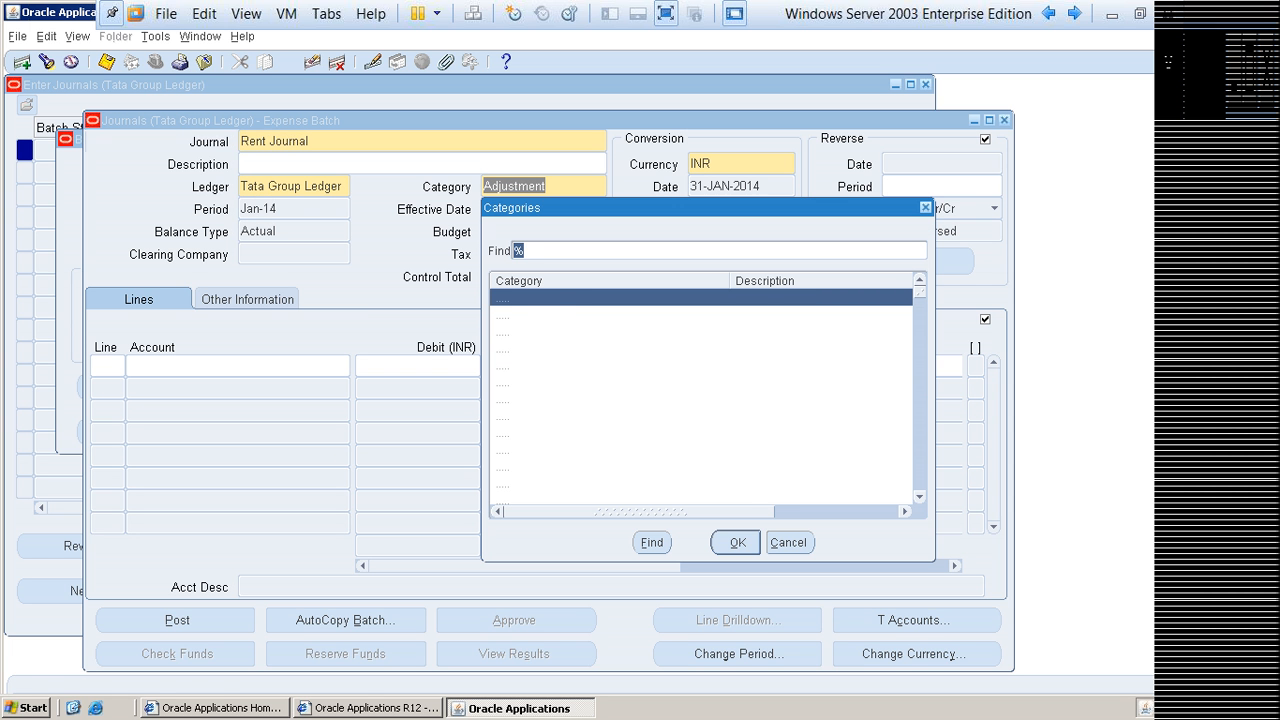
text(pay%)
key(Down)
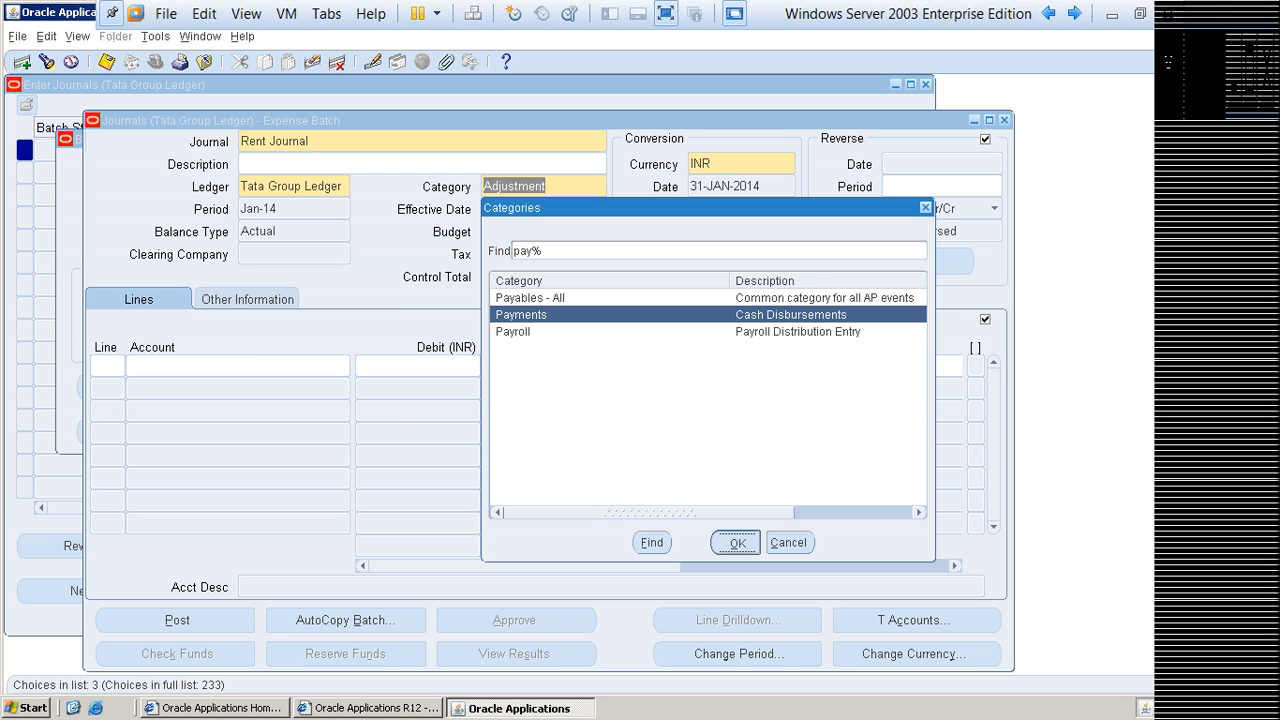
key(Return)
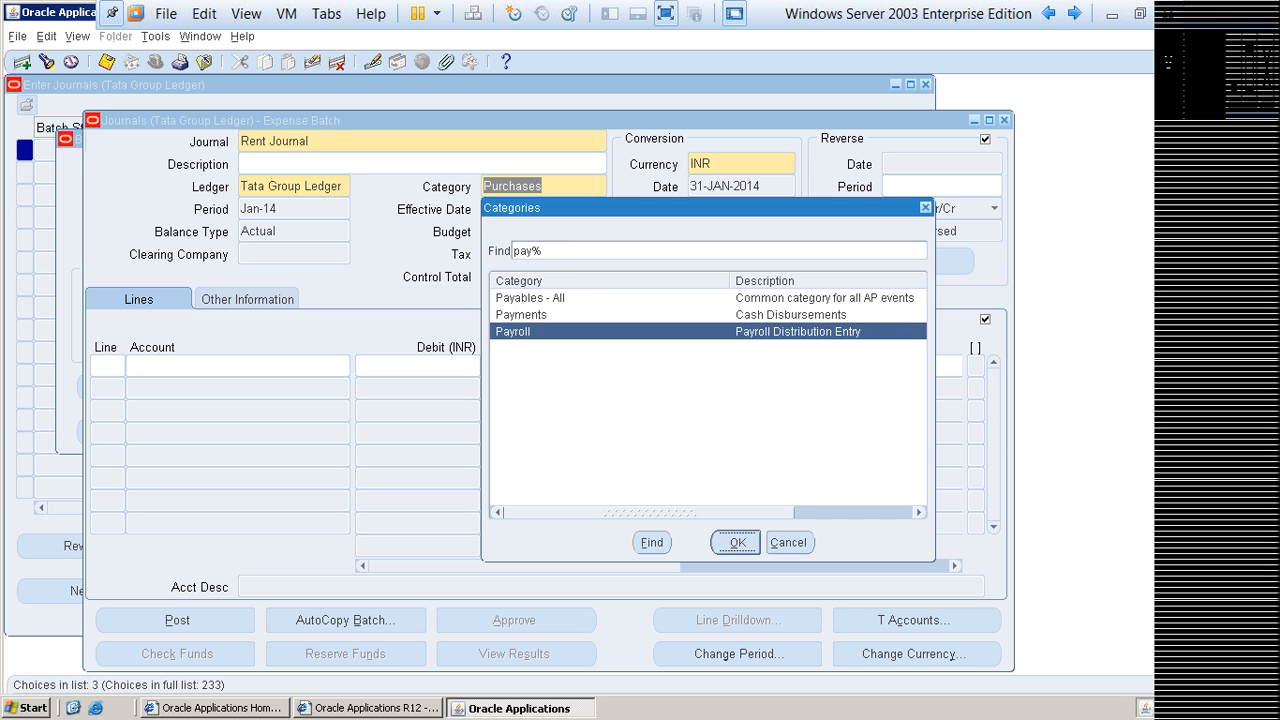
key(Return)
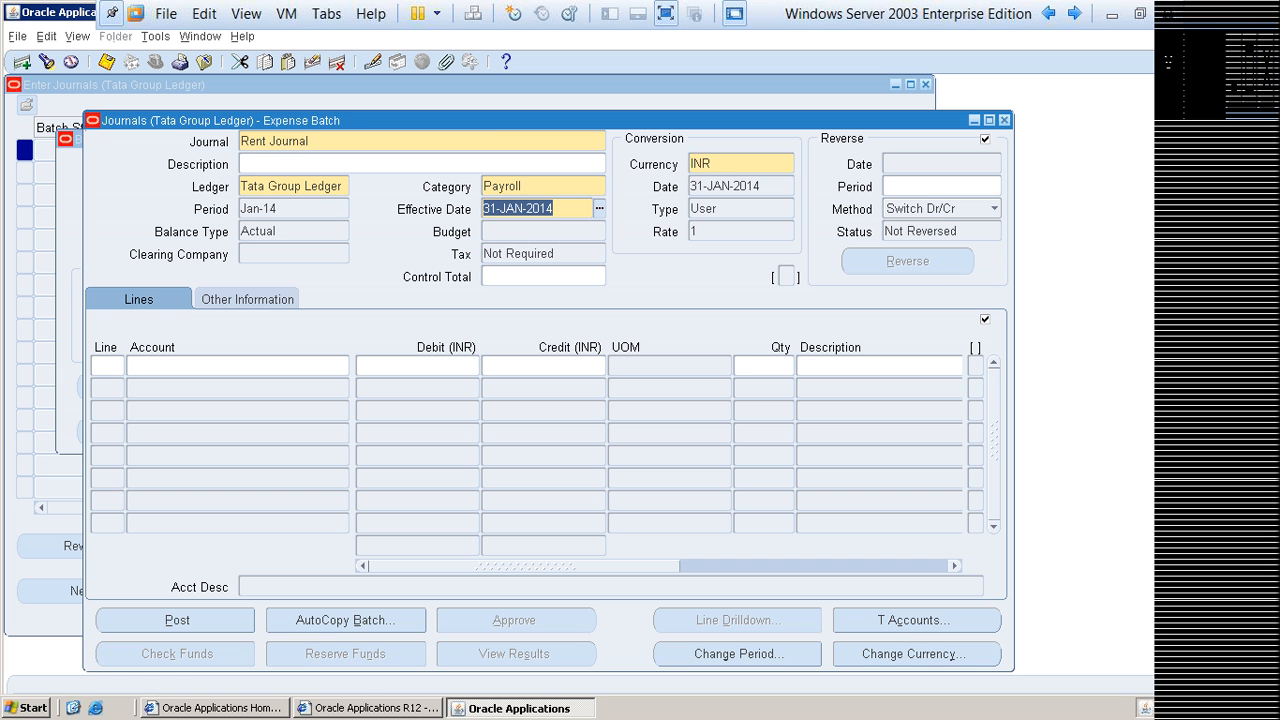
Step: Change the Rent Journal's category to Other
key(shift+Tab)
key(ctrl+l)
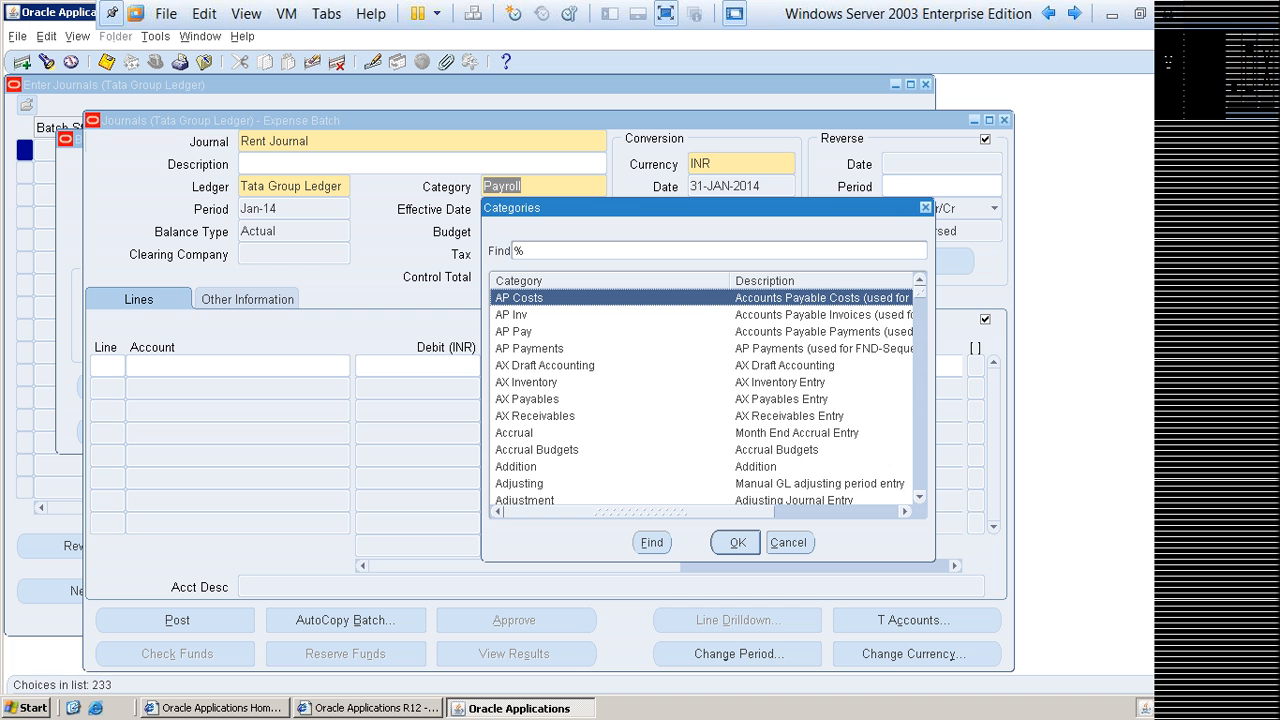
text(ot)
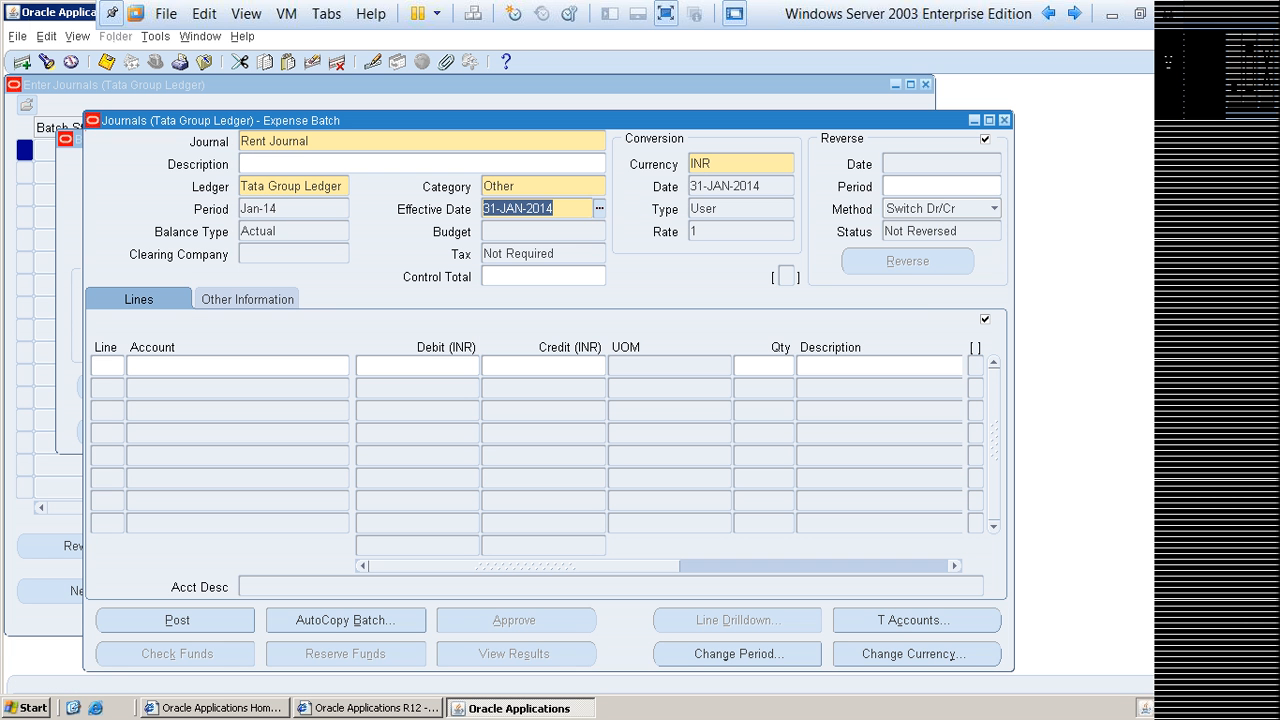
Step: Search the categories for receipts and set the Rent Journal's category to Receipts
key(shift+Tab)
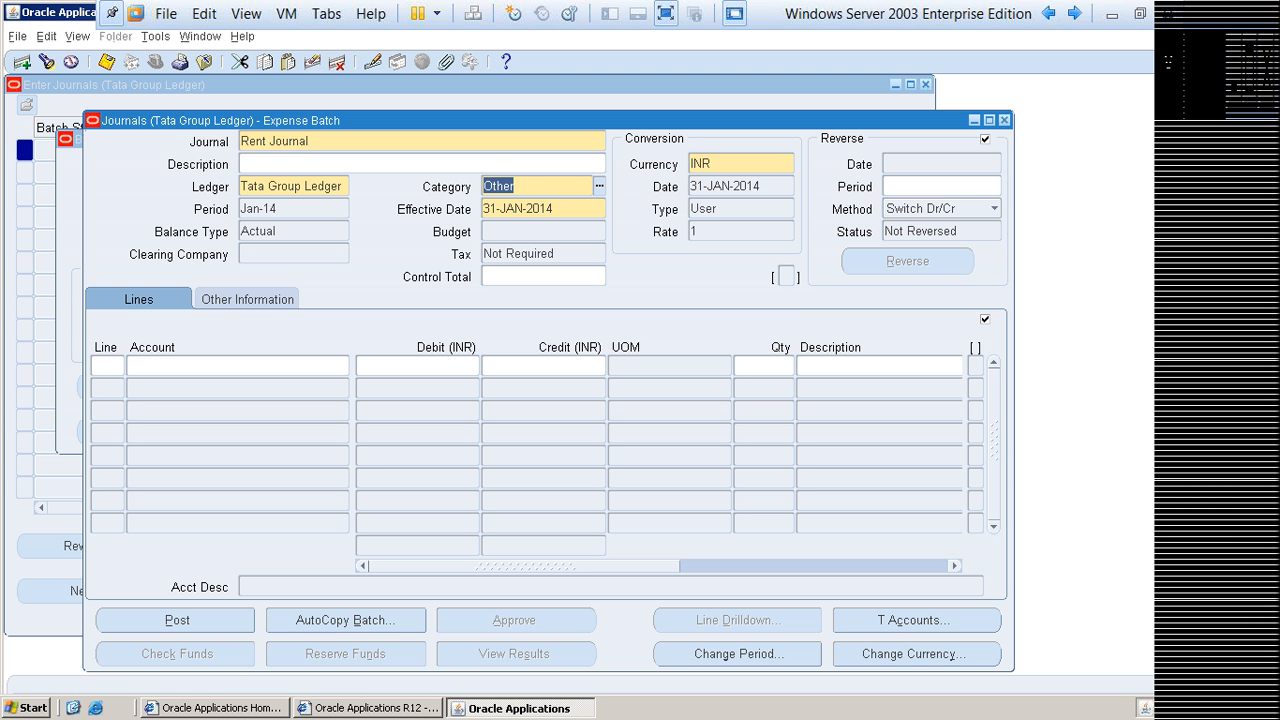
key(ctrl+l)
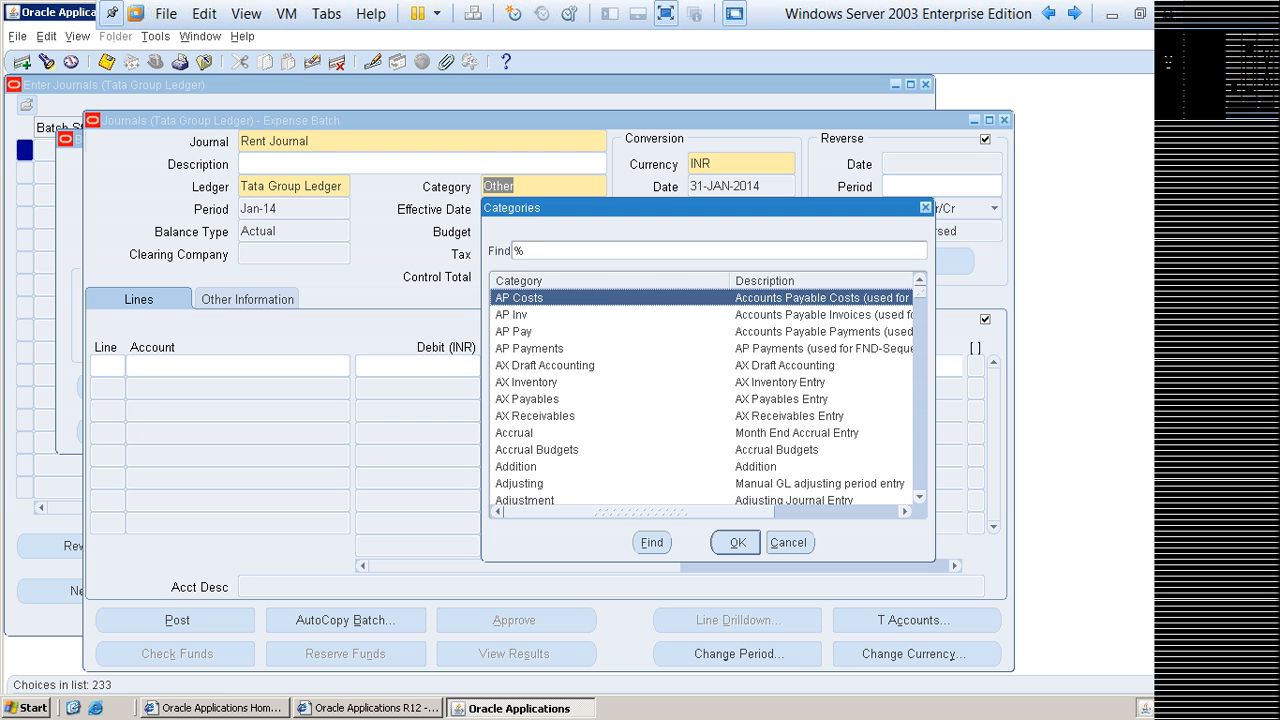
text(recei)
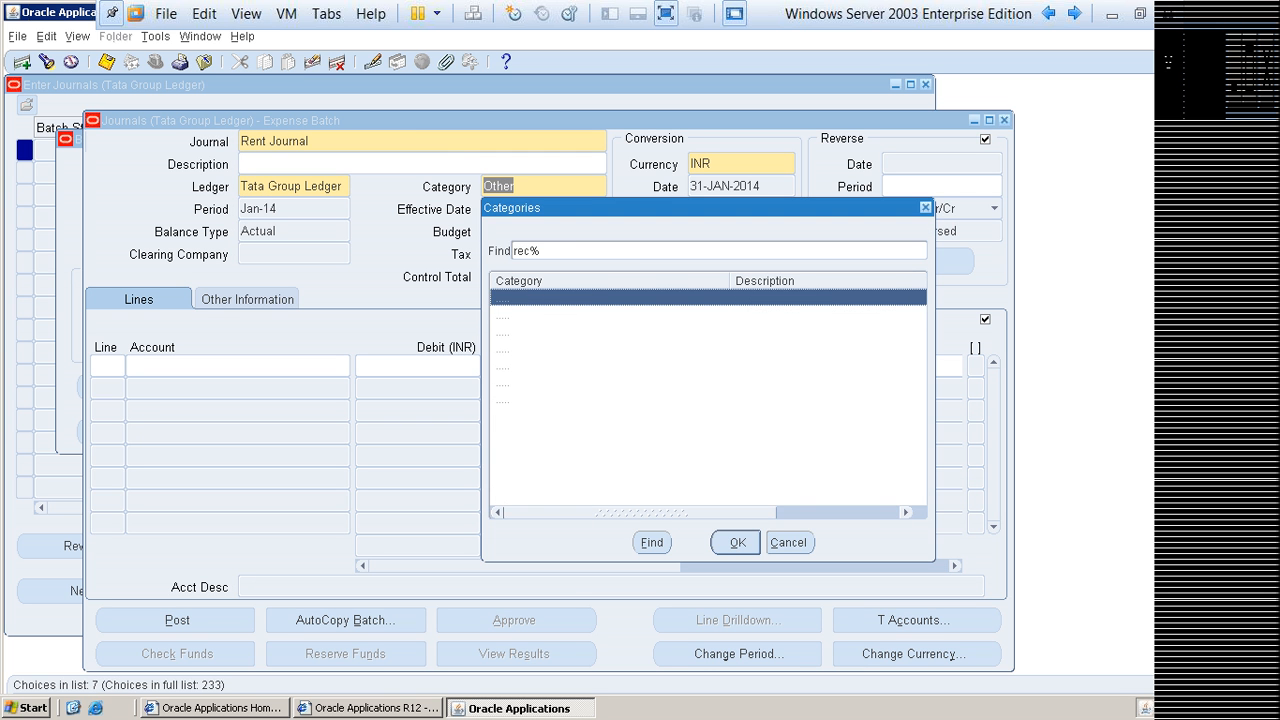
key(Return)
Step: Search the journal categories for sales, leaving the Rent Journal's category as it is
key(shift+Tab)
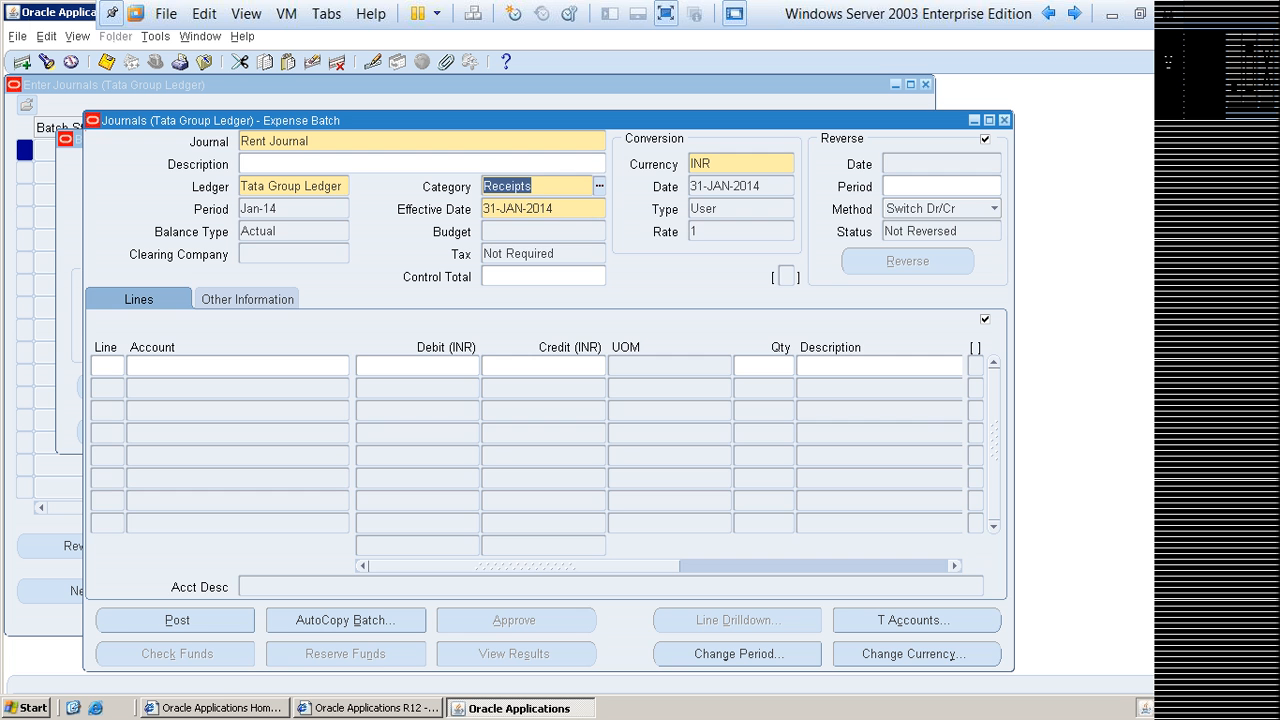
key(ctrl+l)
text(sales)
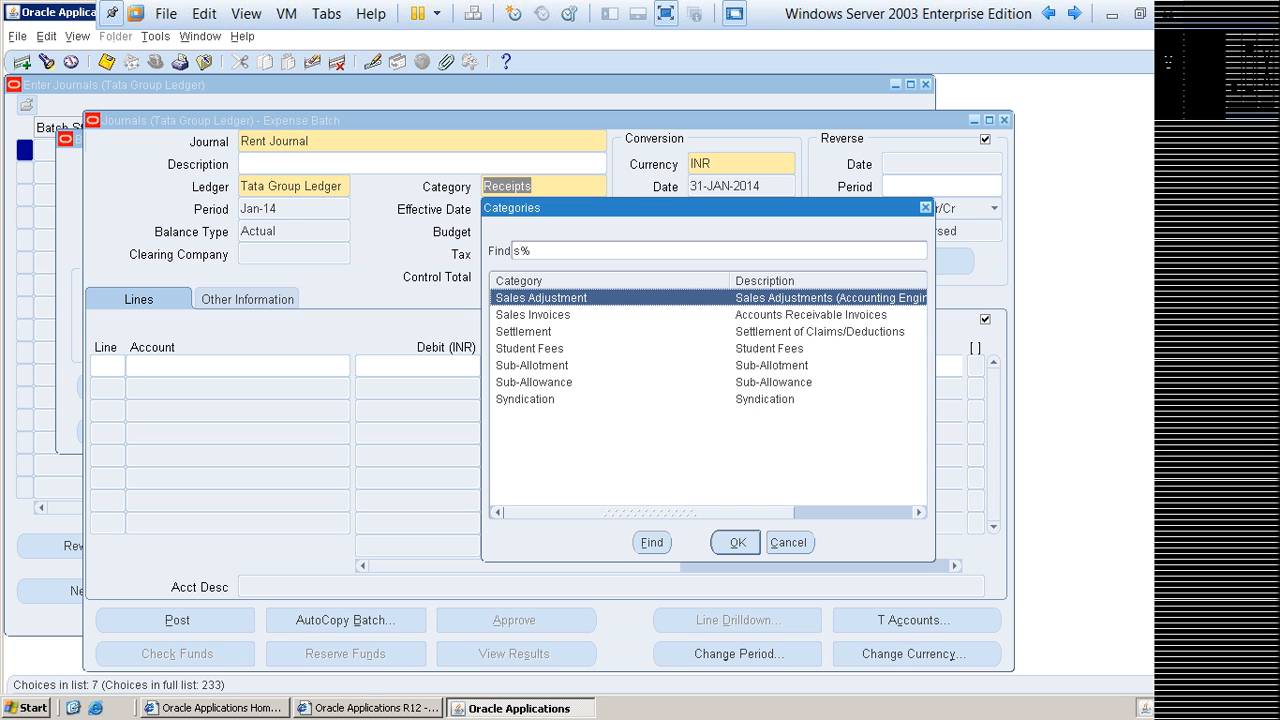
key(Down)
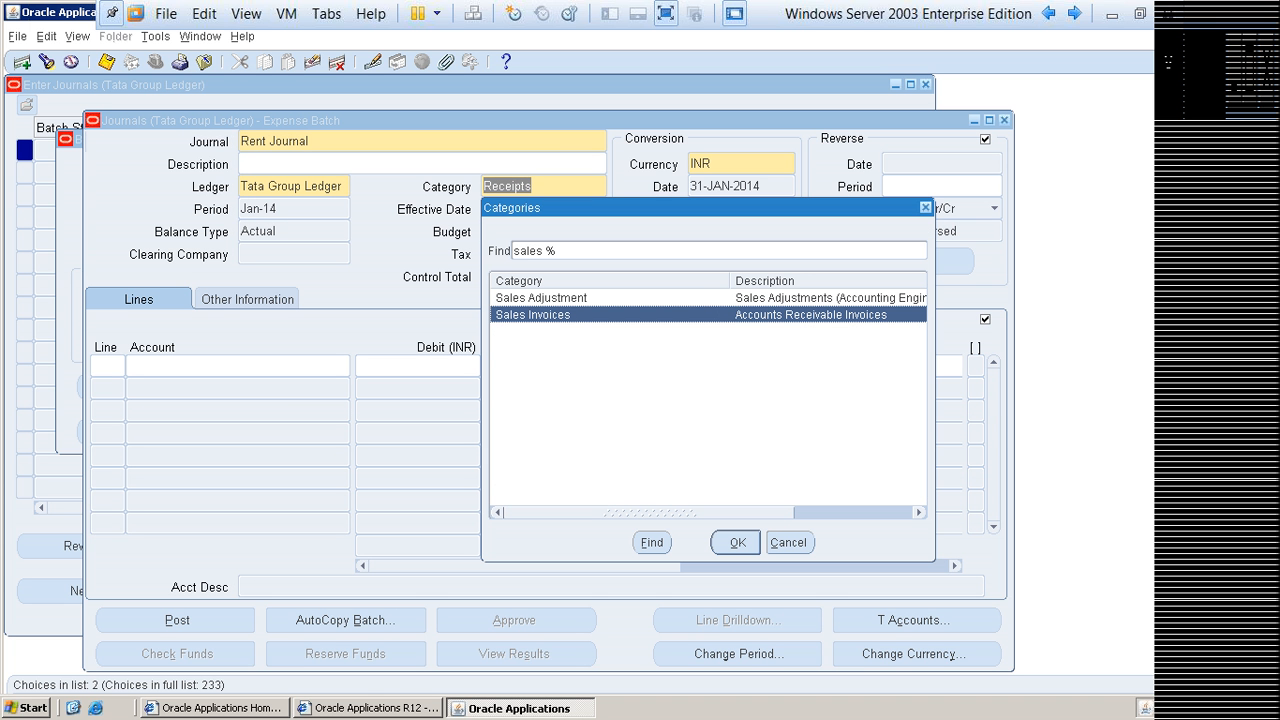
key(Escape)
Step: Search the categories for pay and set the Rent Journal's category to Payments
key(ctrl+l)
text(p)
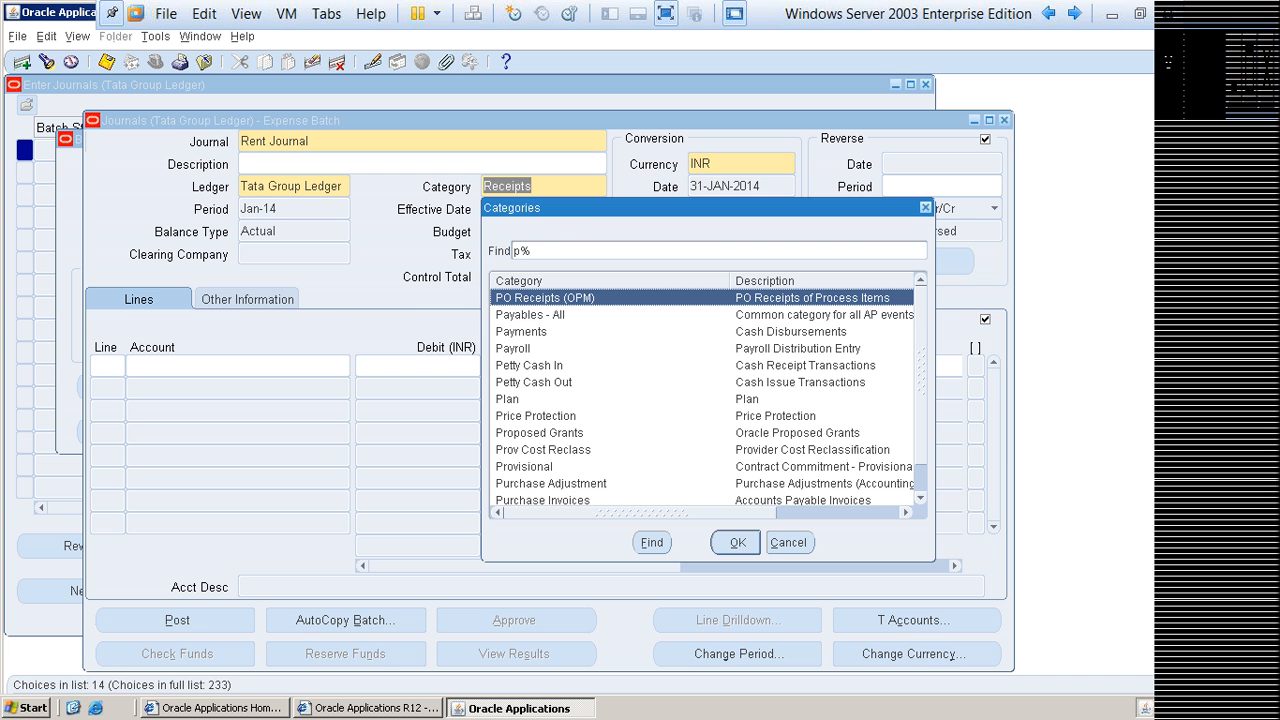
text(ay)
key(Down)
key(Down)
key(Up)
key(Return)
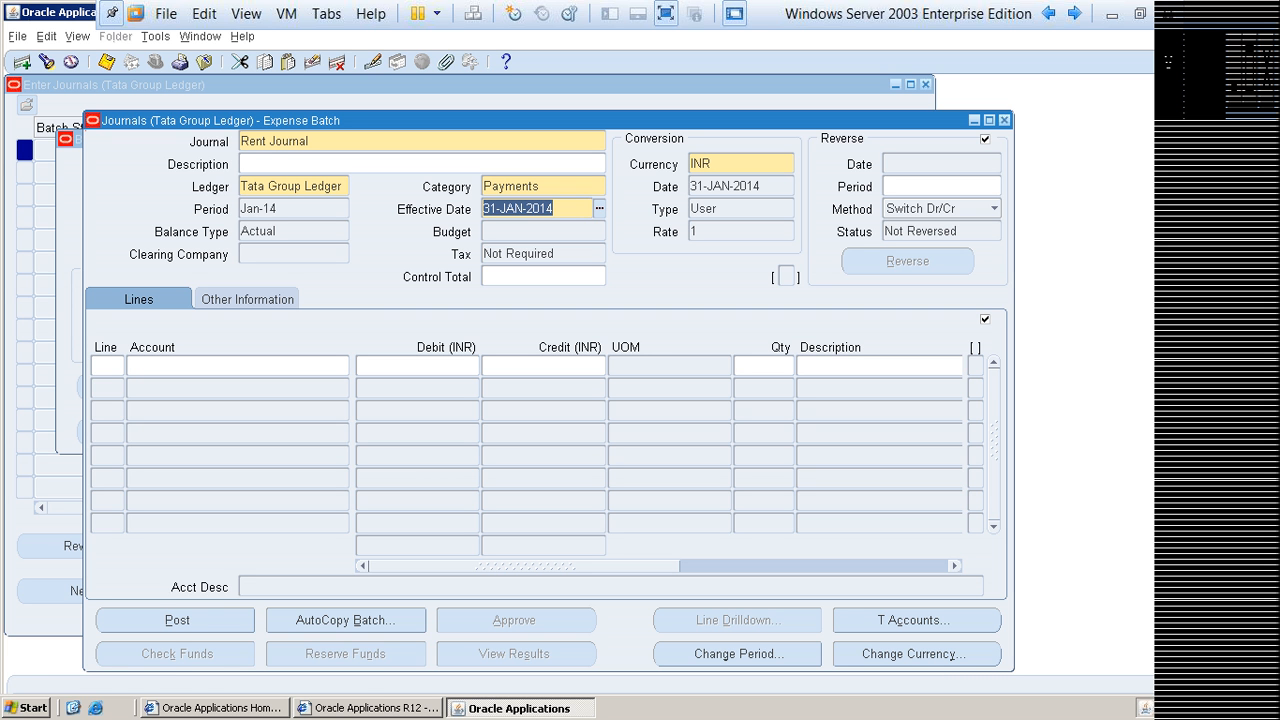
Step: Open the Journal Category document from the G L2 folder in Word and review its Effective Date and Journal Category notes
key(shift+Tab)
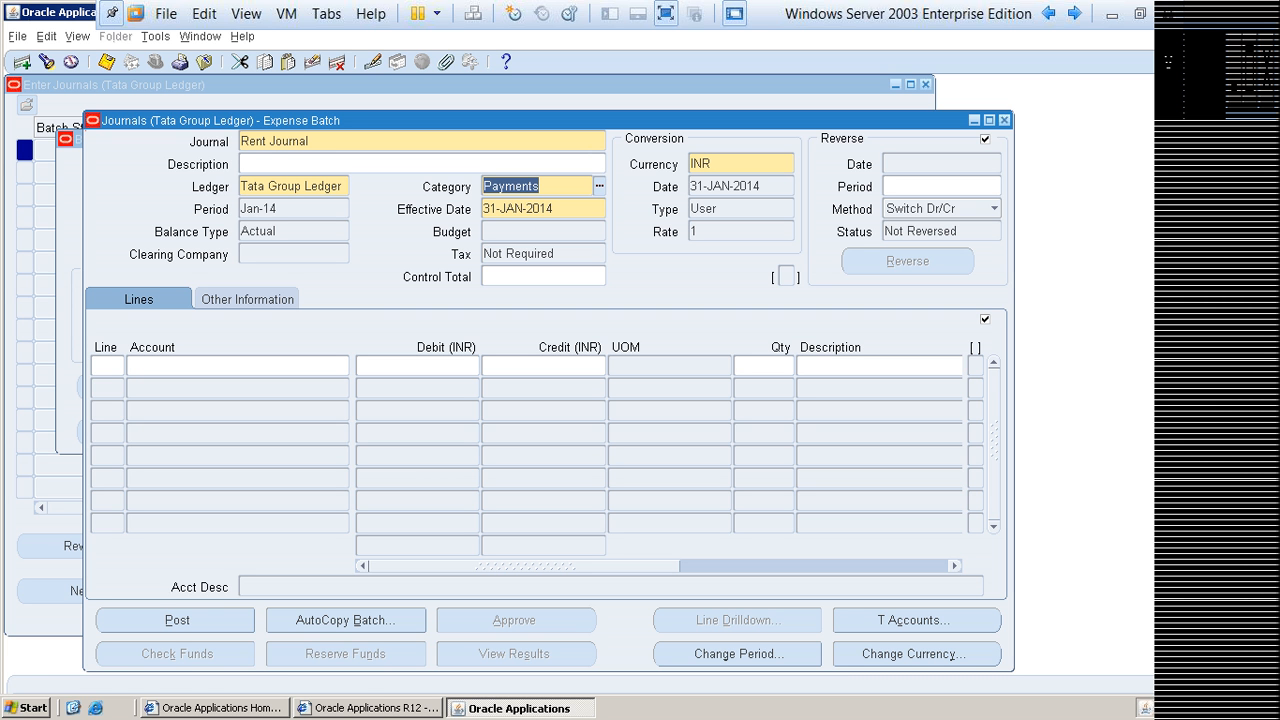
key(shift+Tab)
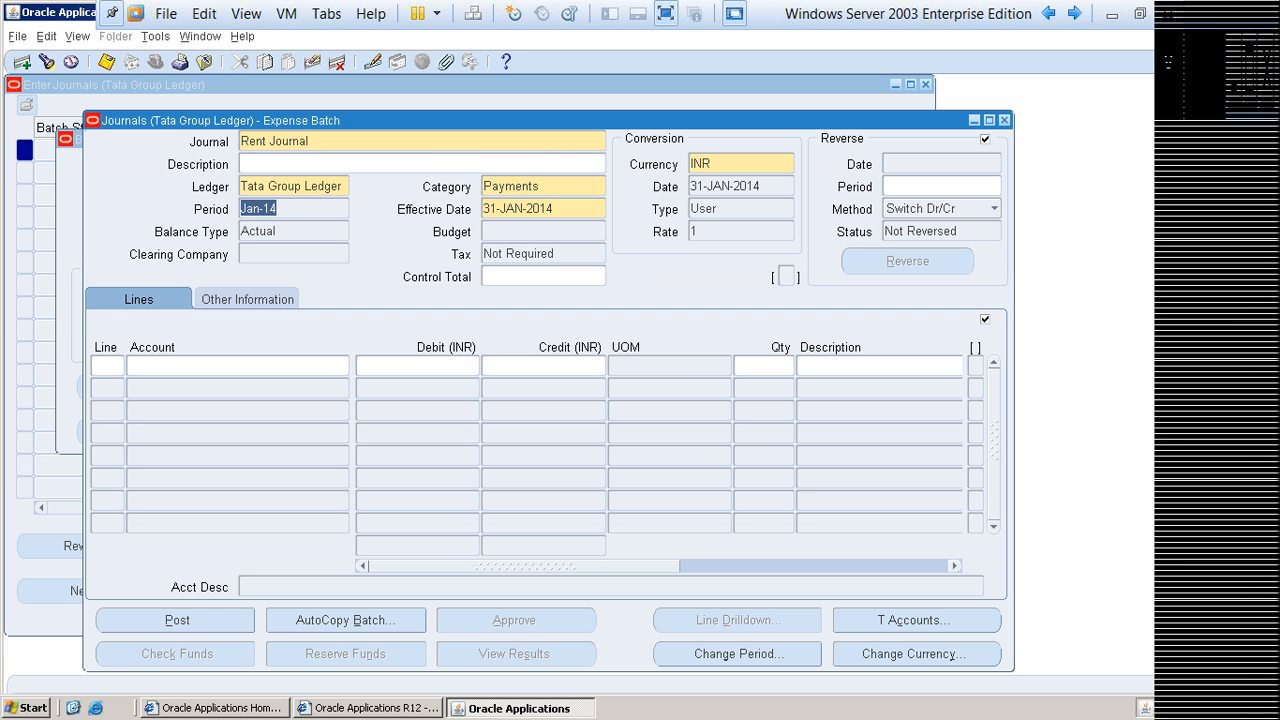
click(278, 209)
drag(277, 209, 241, 209)
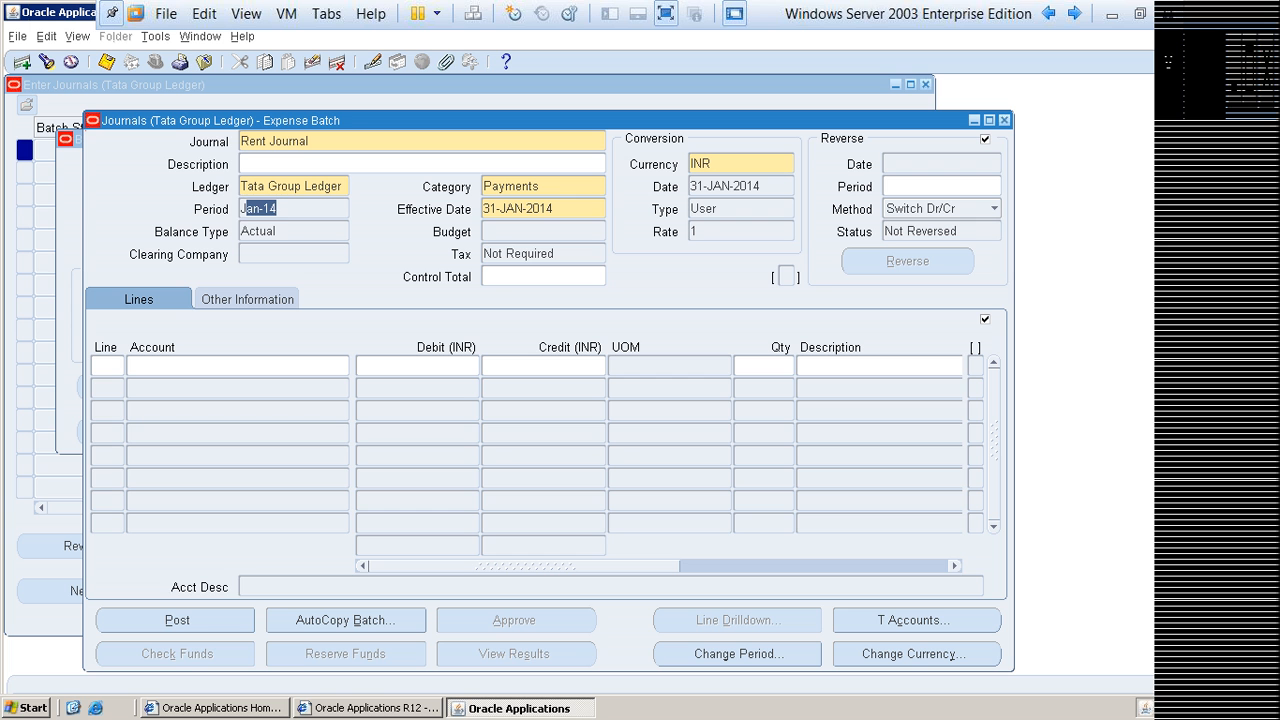
click(1107, 21)
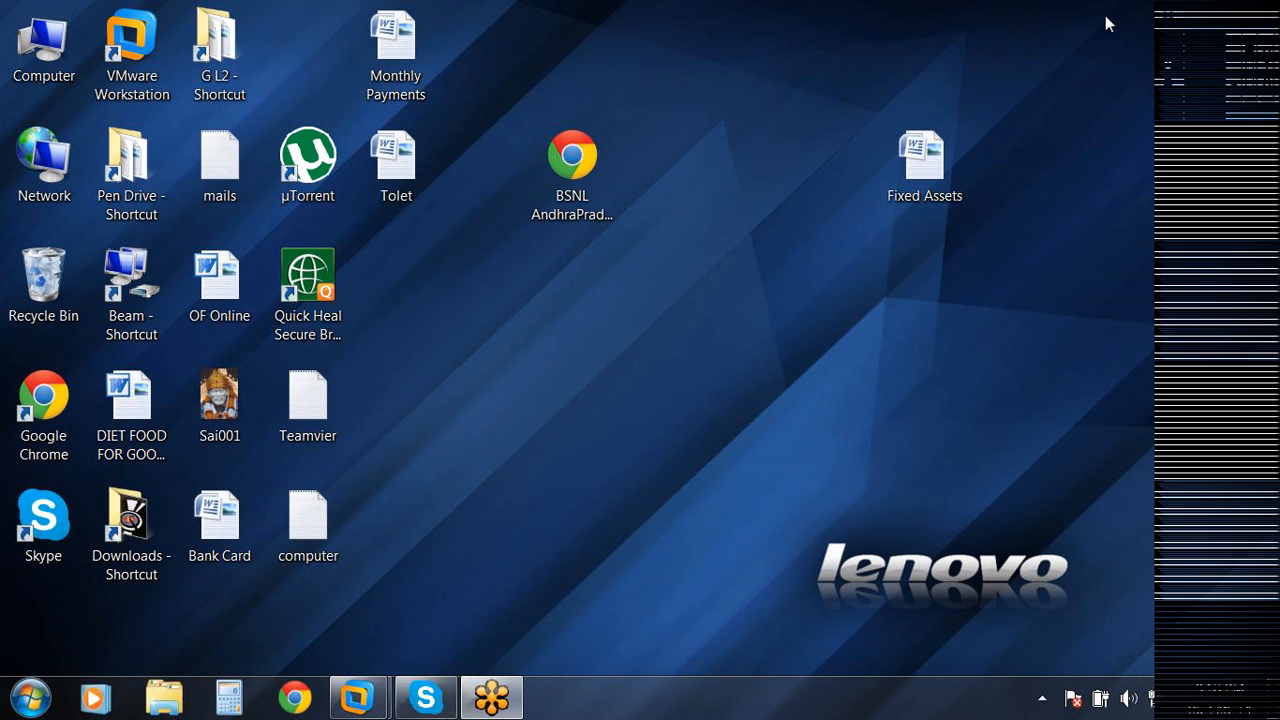
double_click(218, 90)
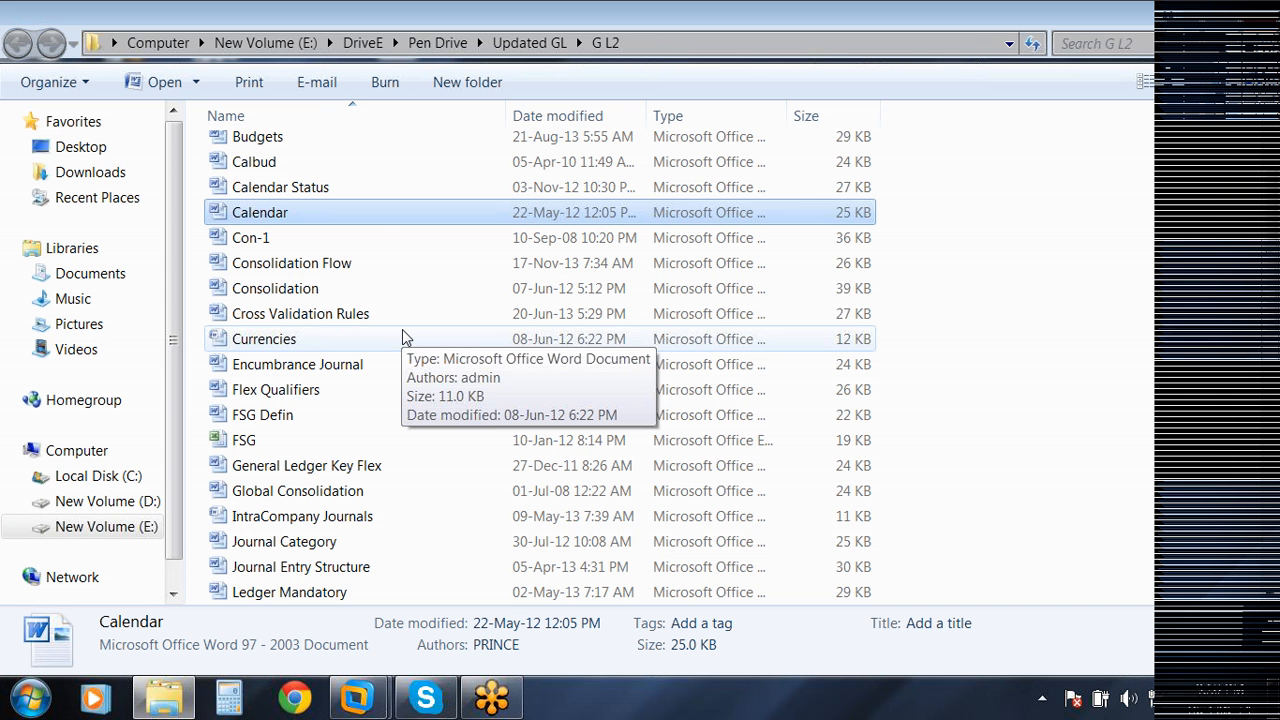
scroll(405, 336, down, 3)
double_click(408, 320)
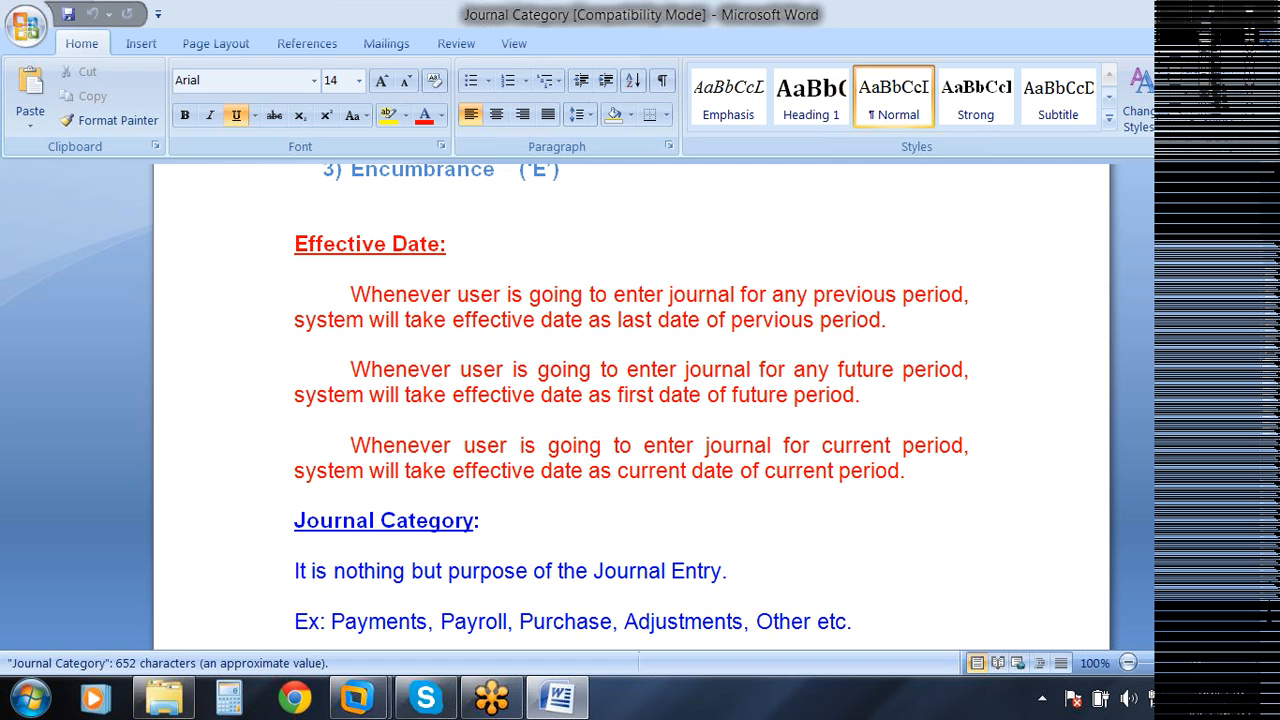
scroll(630, 400, down, 1)
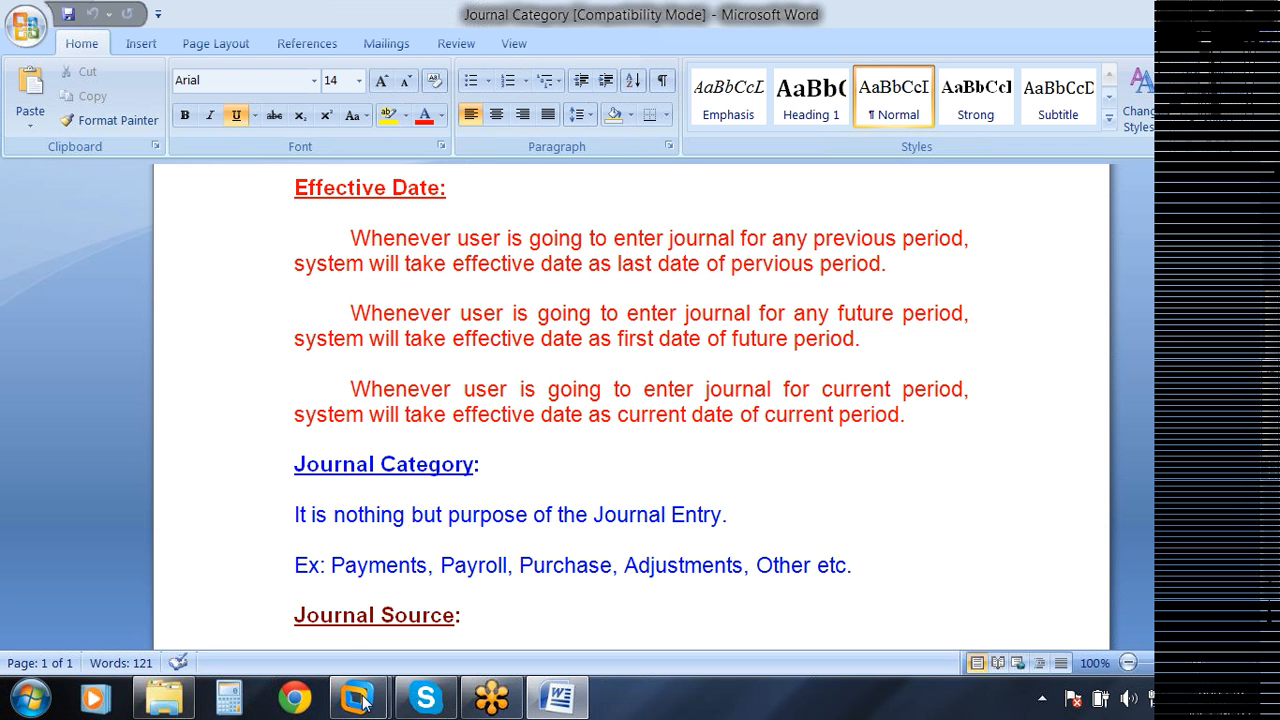
Step: Switch back to the Oracle Applications virtual machine and shift the Journals window slightly up within the workspace
mouse_move(362, 706)
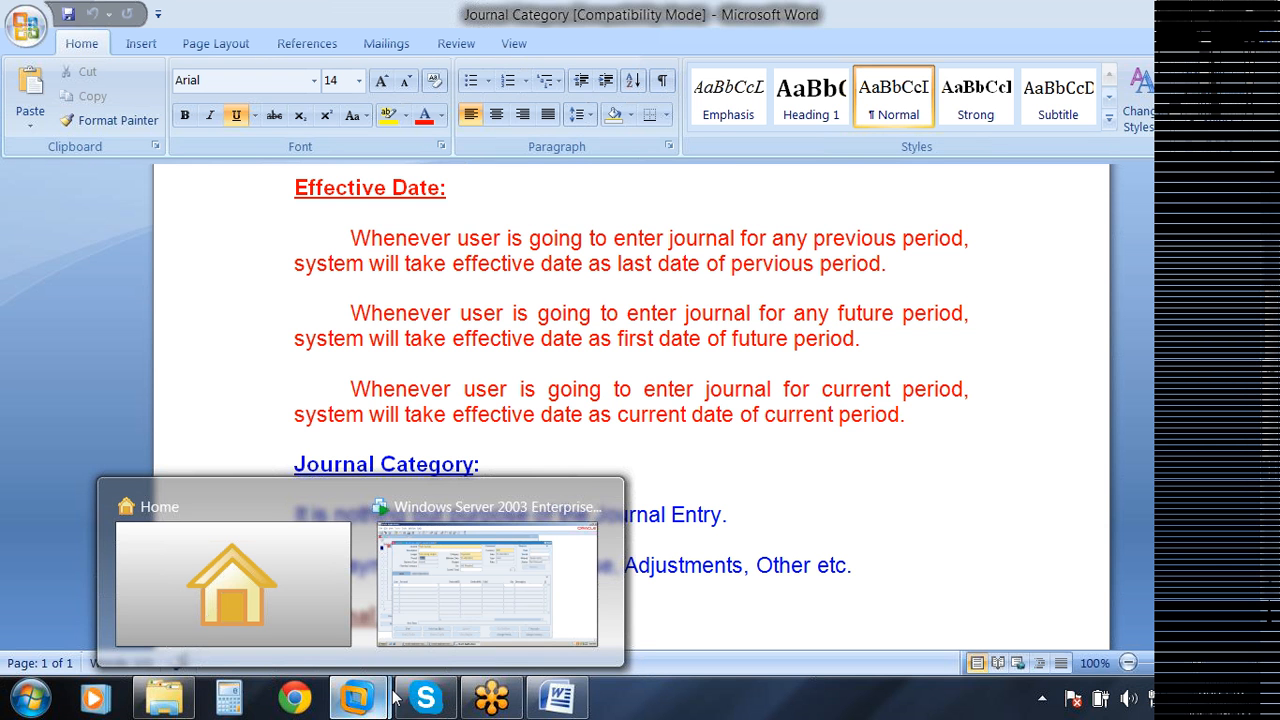
click(487, 585)
click(279, 209)
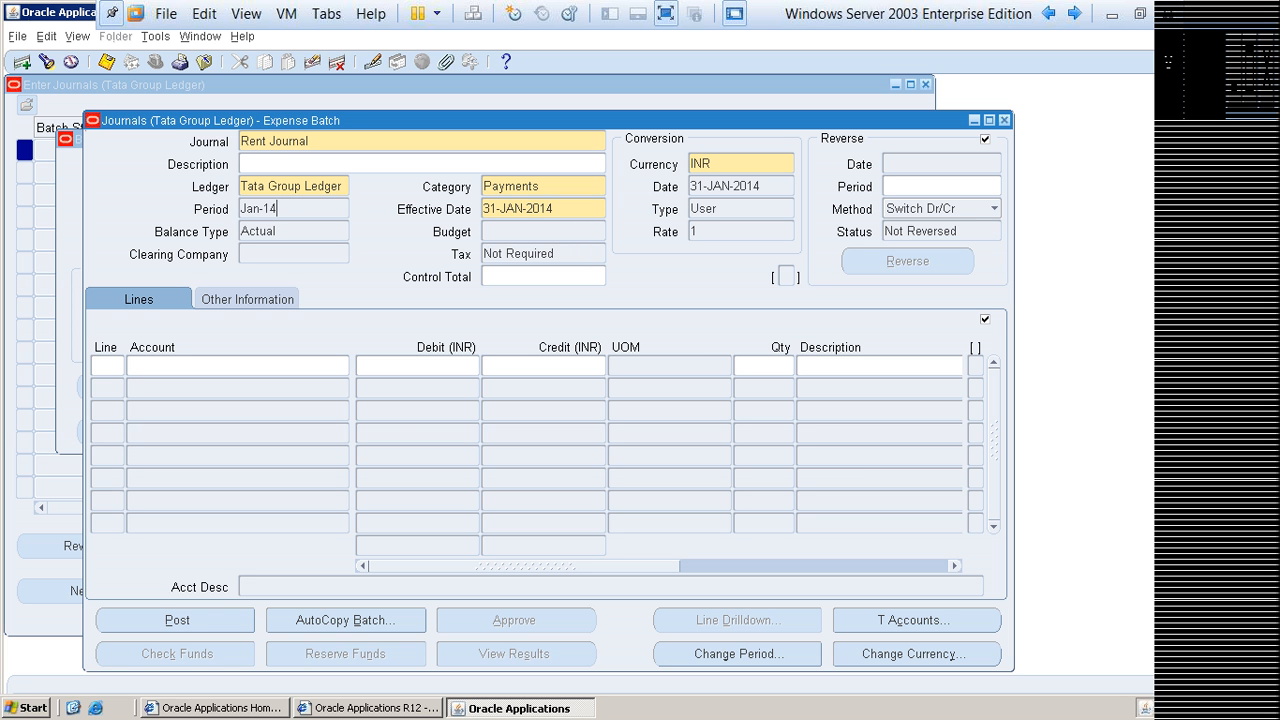
drag(534, 209, 483, 209)
drag(490, 120, 522, 91)
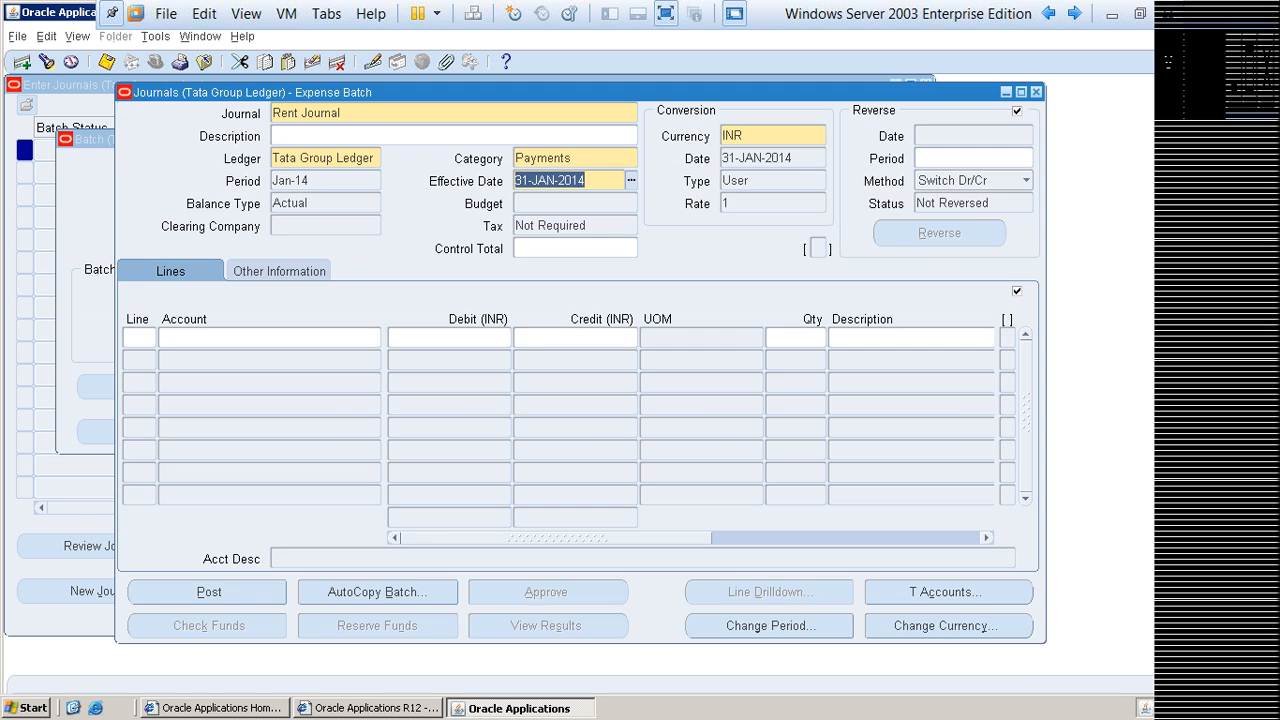
Step: Set the Rent Journal's control total to 10,000
click(575, 248)
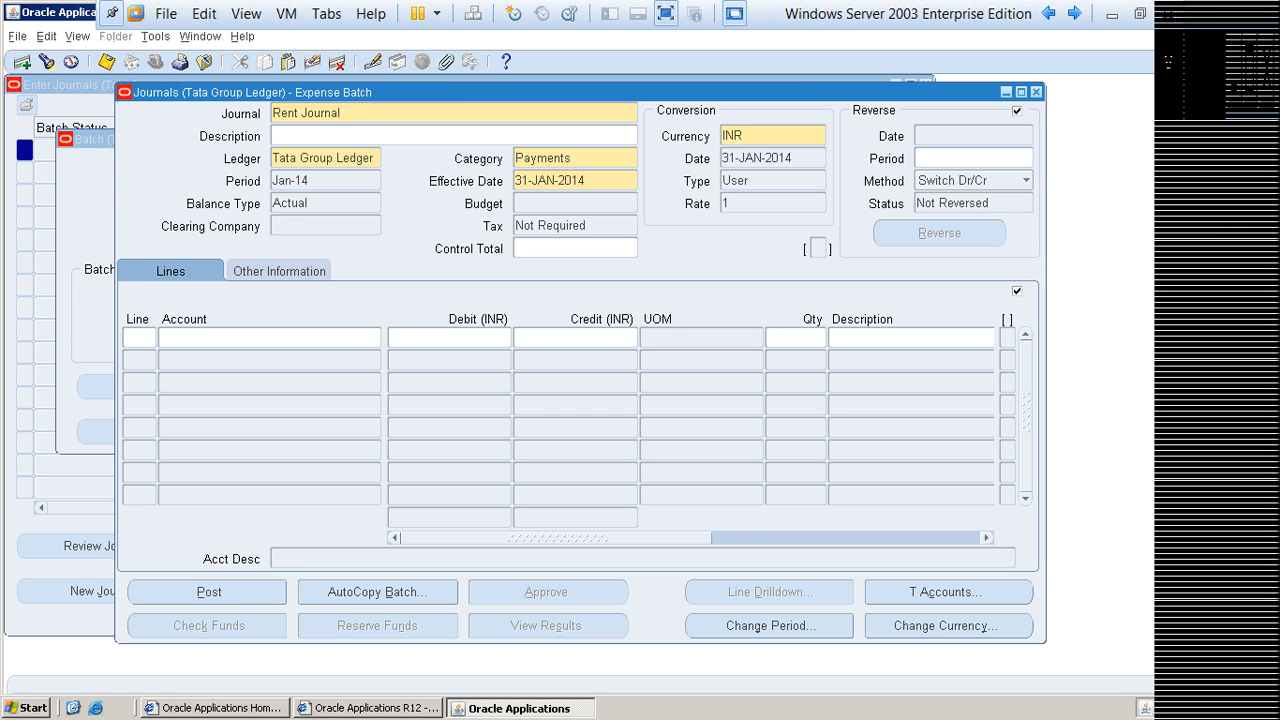
text(0000)
key(Tab)
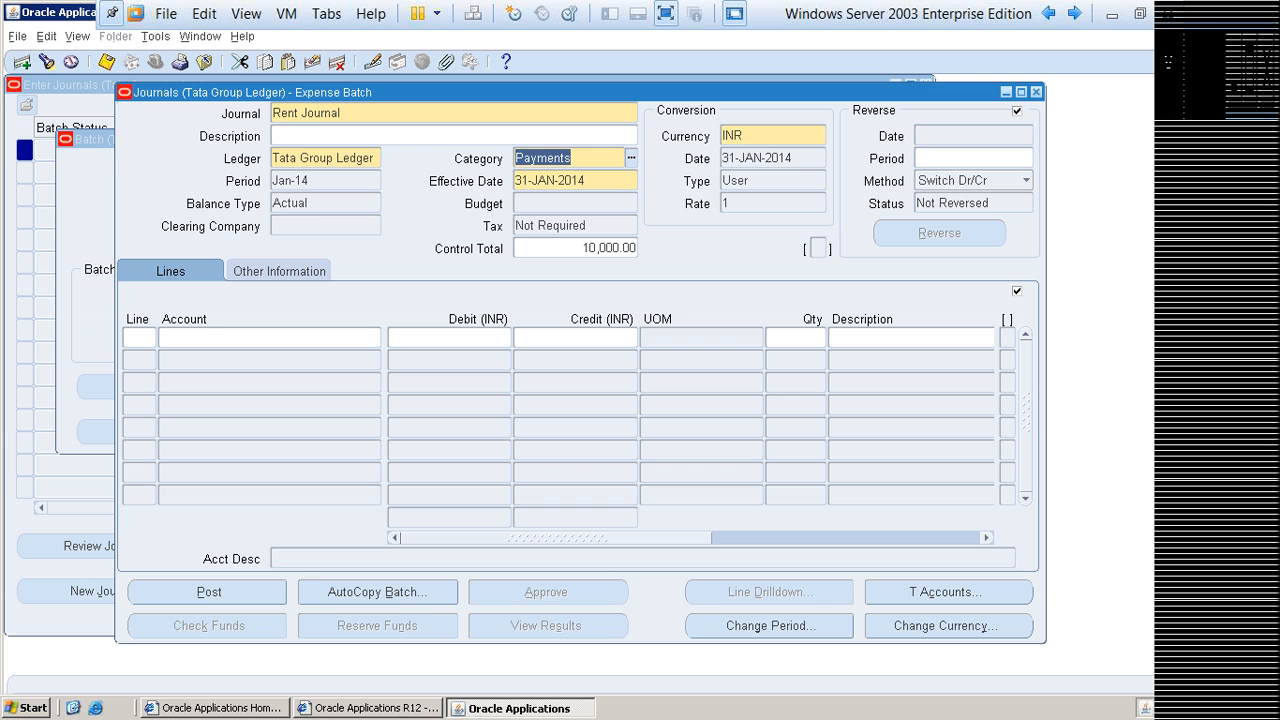
key(shift+Tab)
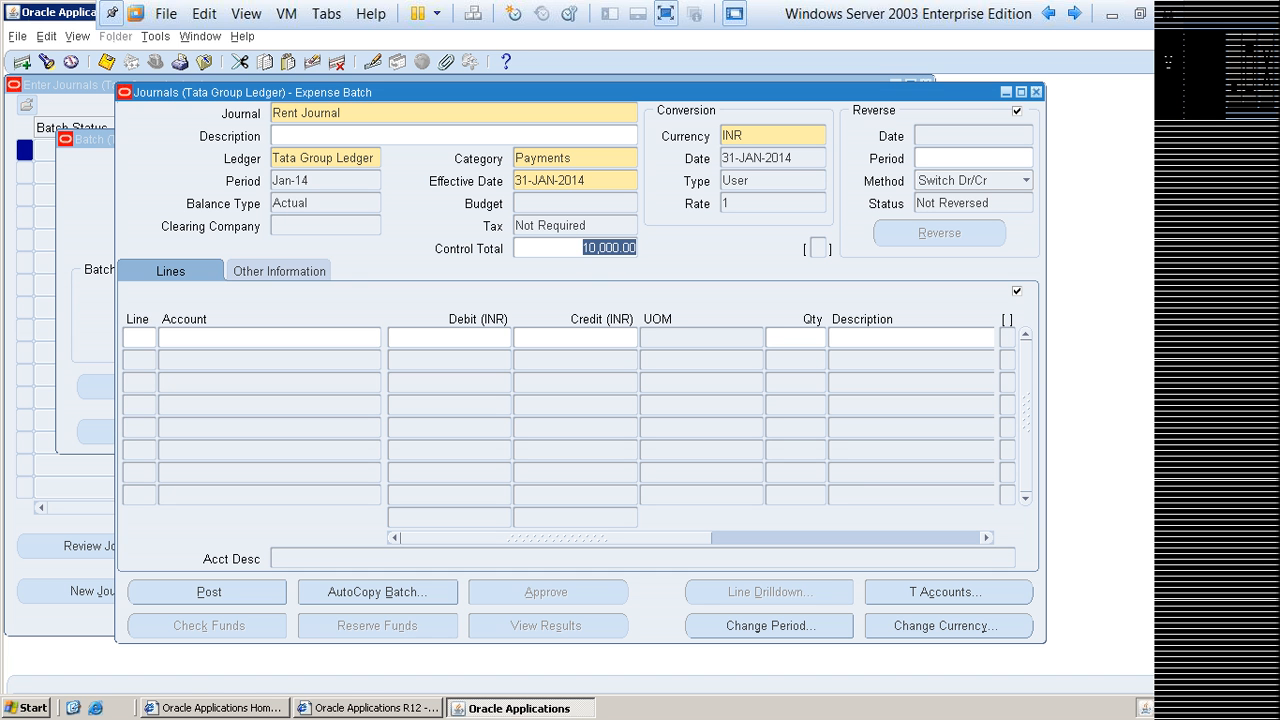
Step: Open Notepad and write the debit line "Rent A/c Dr 1000"
key(super)
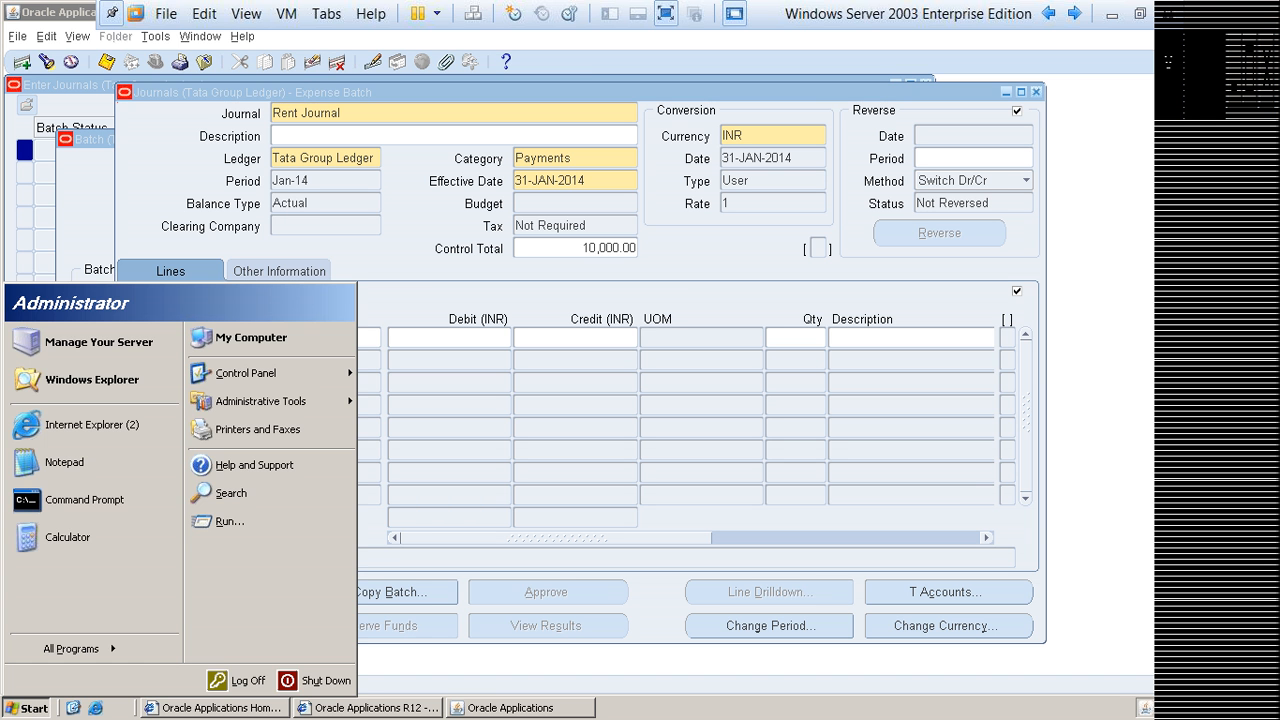
key(r)
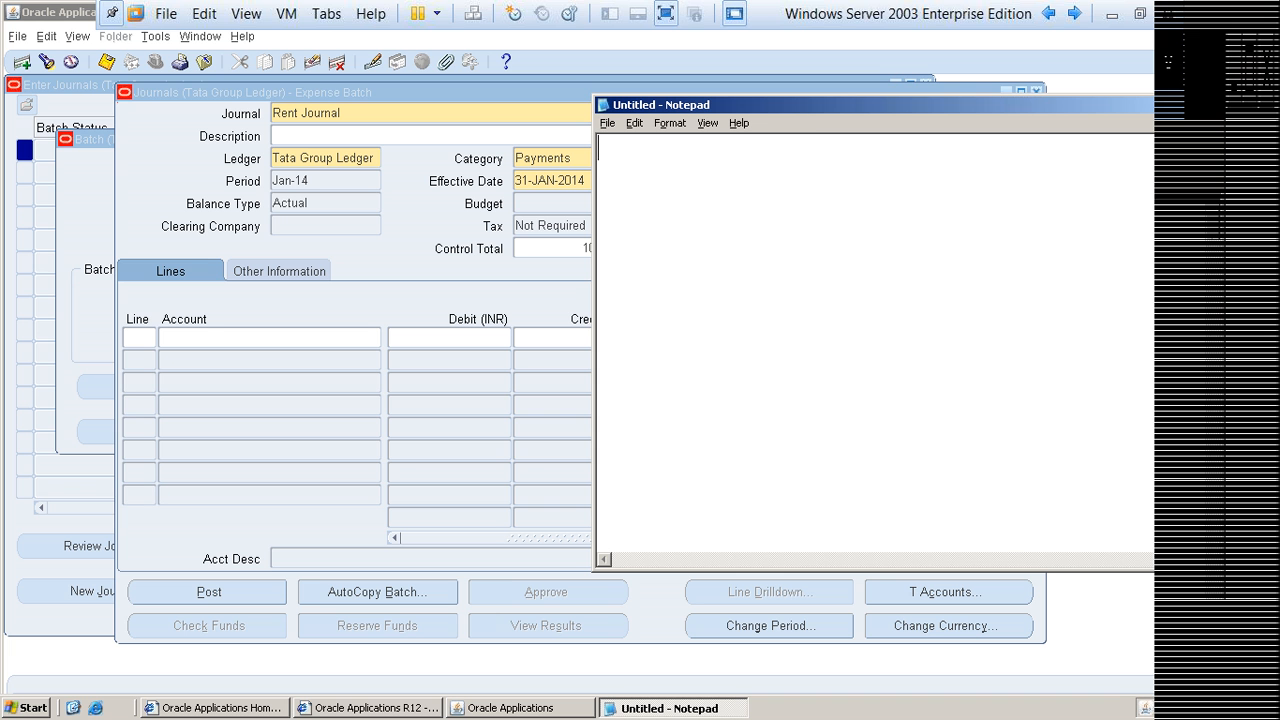
text(Rent A/c R)
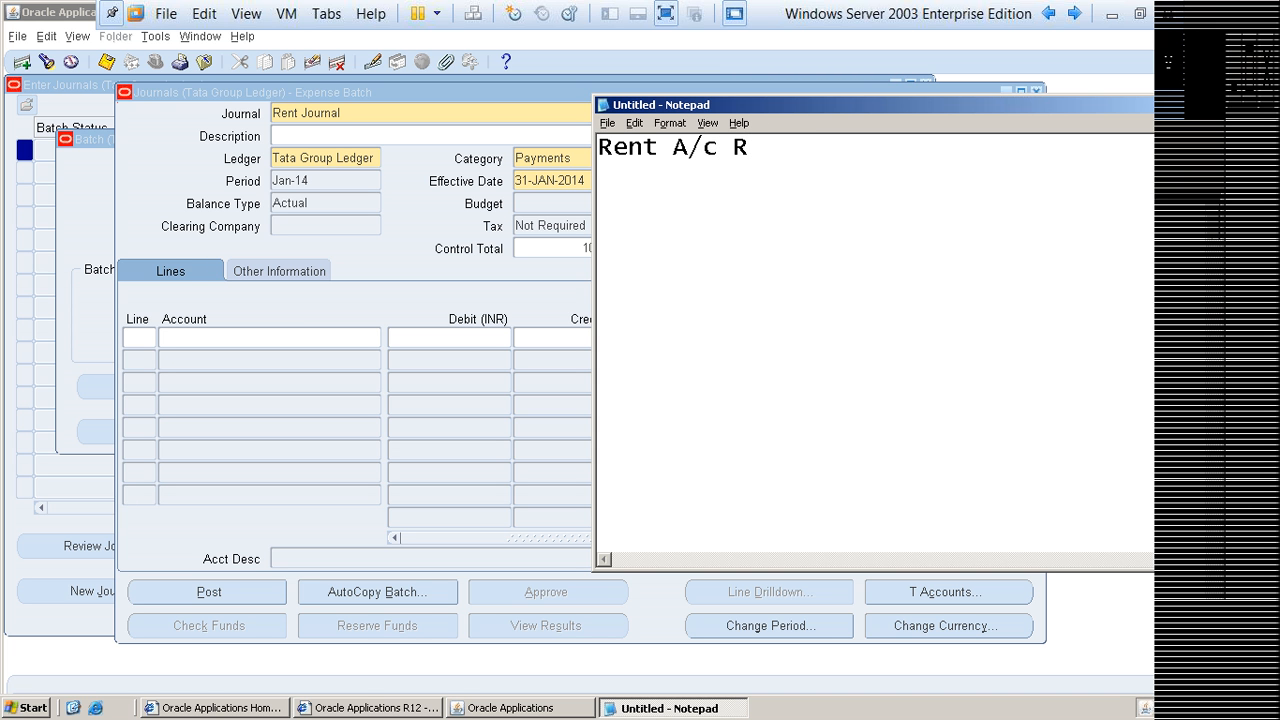
key(BackSpace)
text(Dr)
key(Tab)
text(1000)
Step: Add an indented credit line "Cash A/c Cr 1000" below the Rent debit line
key(Return)
key(Tab)
text(Casg)
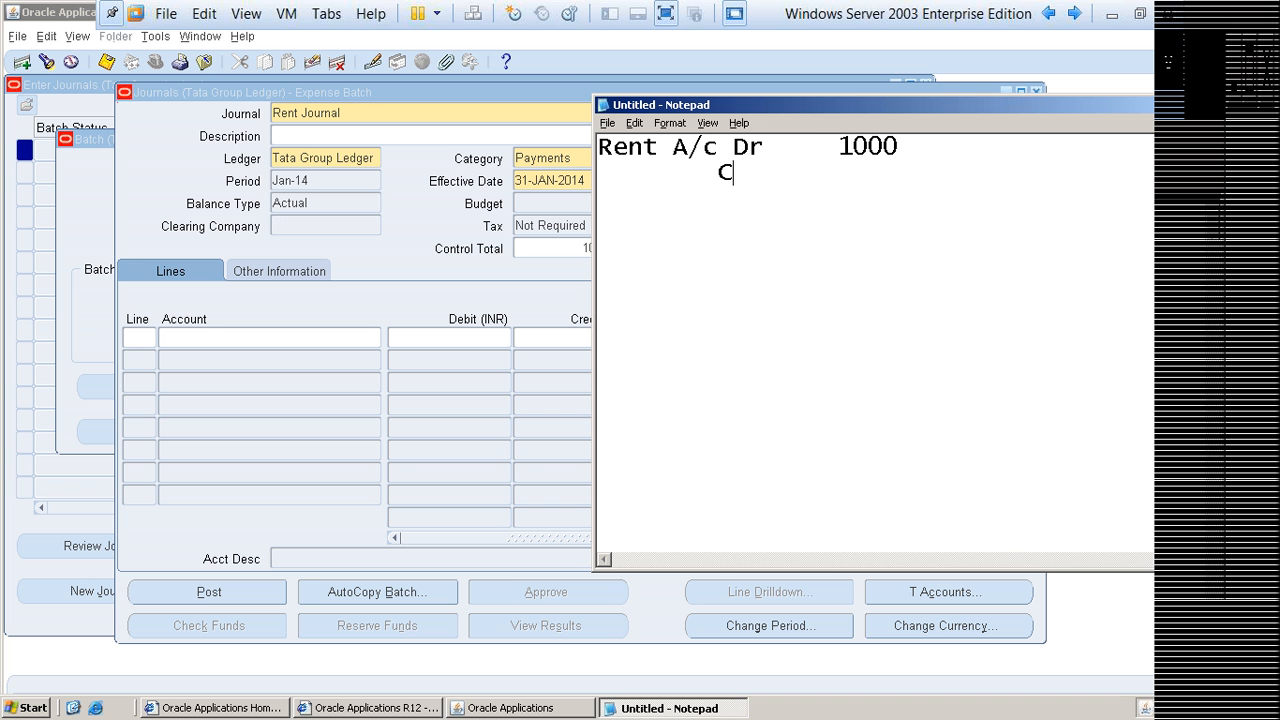
key(BackSpace)
key(BackSpace)
text(h A/c)
key(Tab)
text(Cr)
key(Tab)
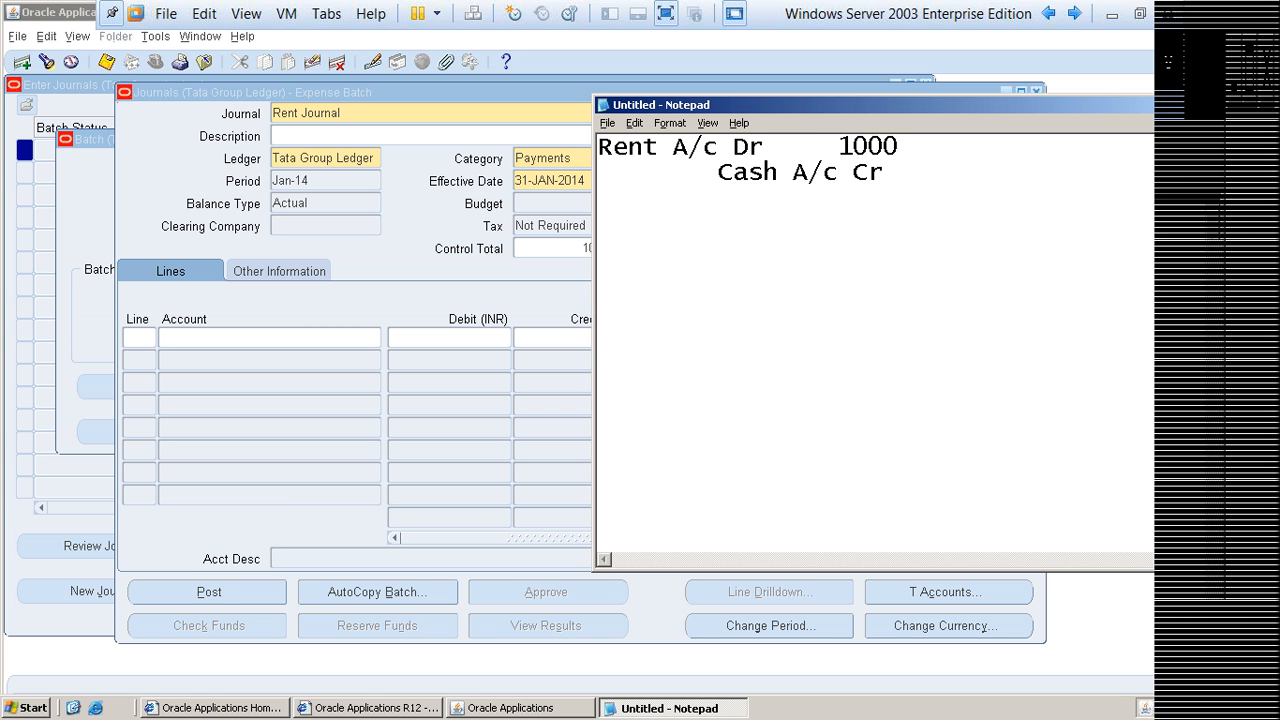
text(1000)
key(Return)
key(Return)
key(Up)
key(Up)
text(C)
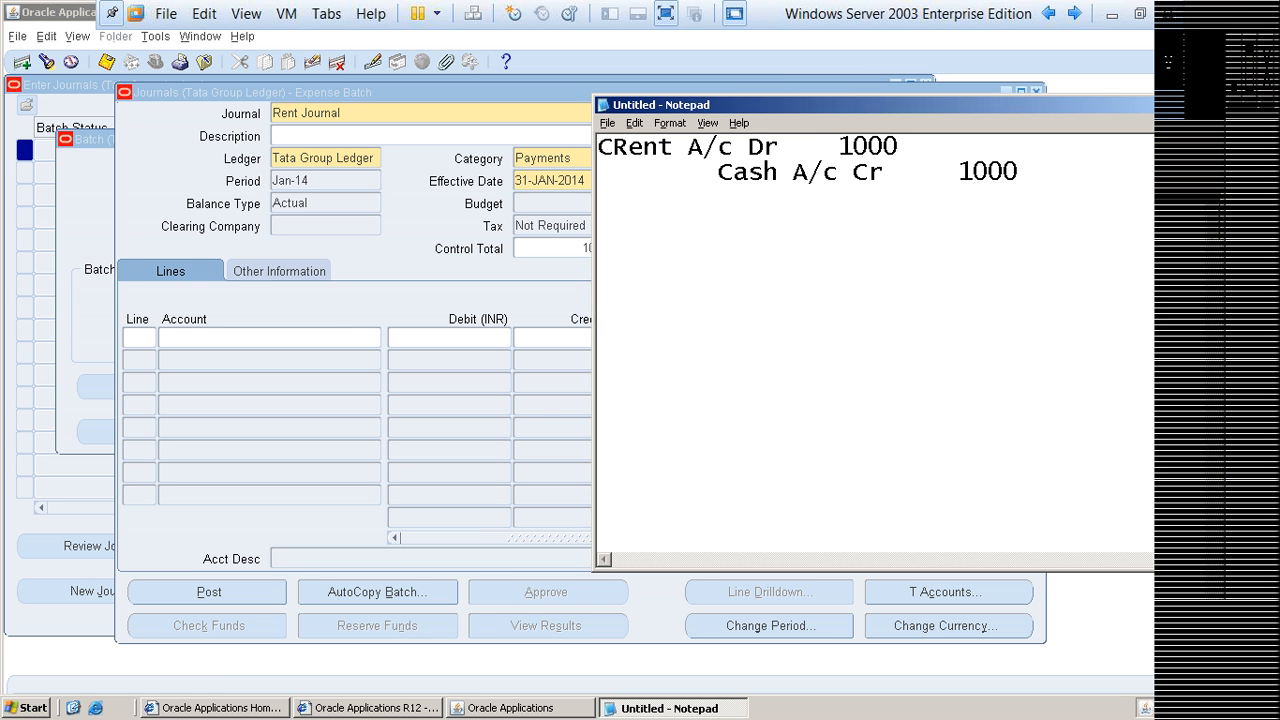
text(E01)
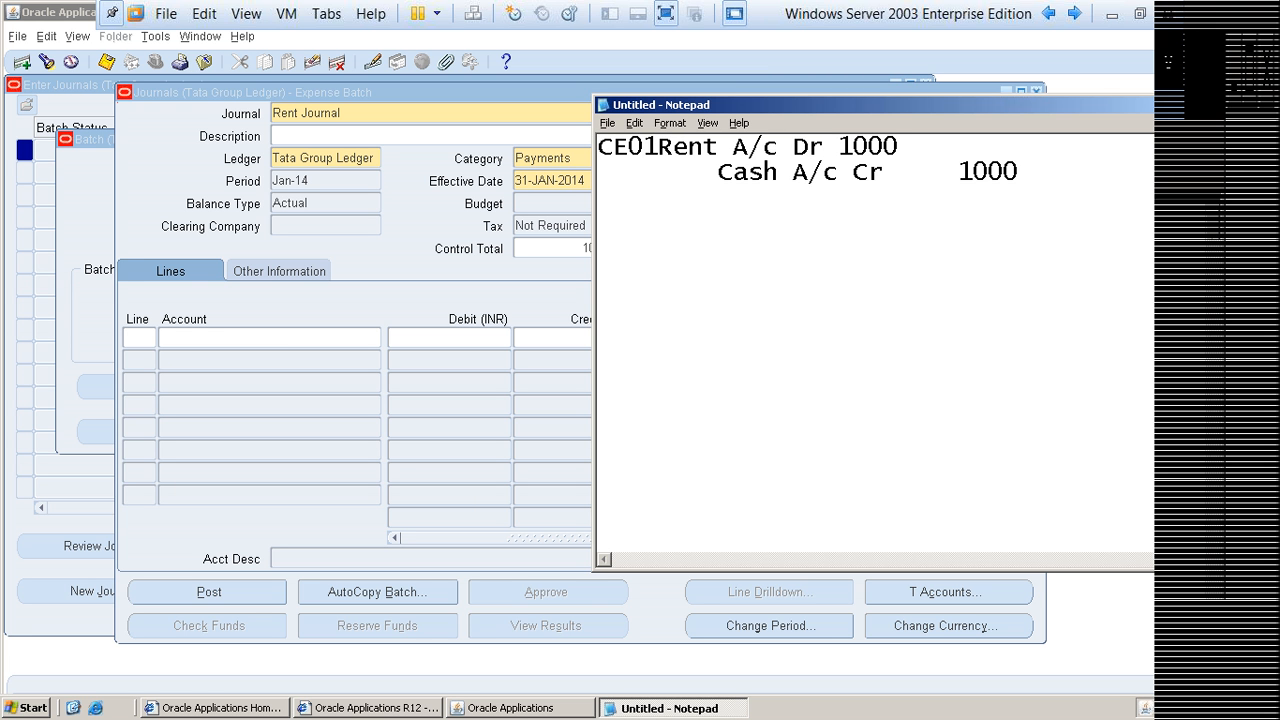
key(BackSpace)
key(BackSpace)
key(BackSpace)
key(BackSpace)
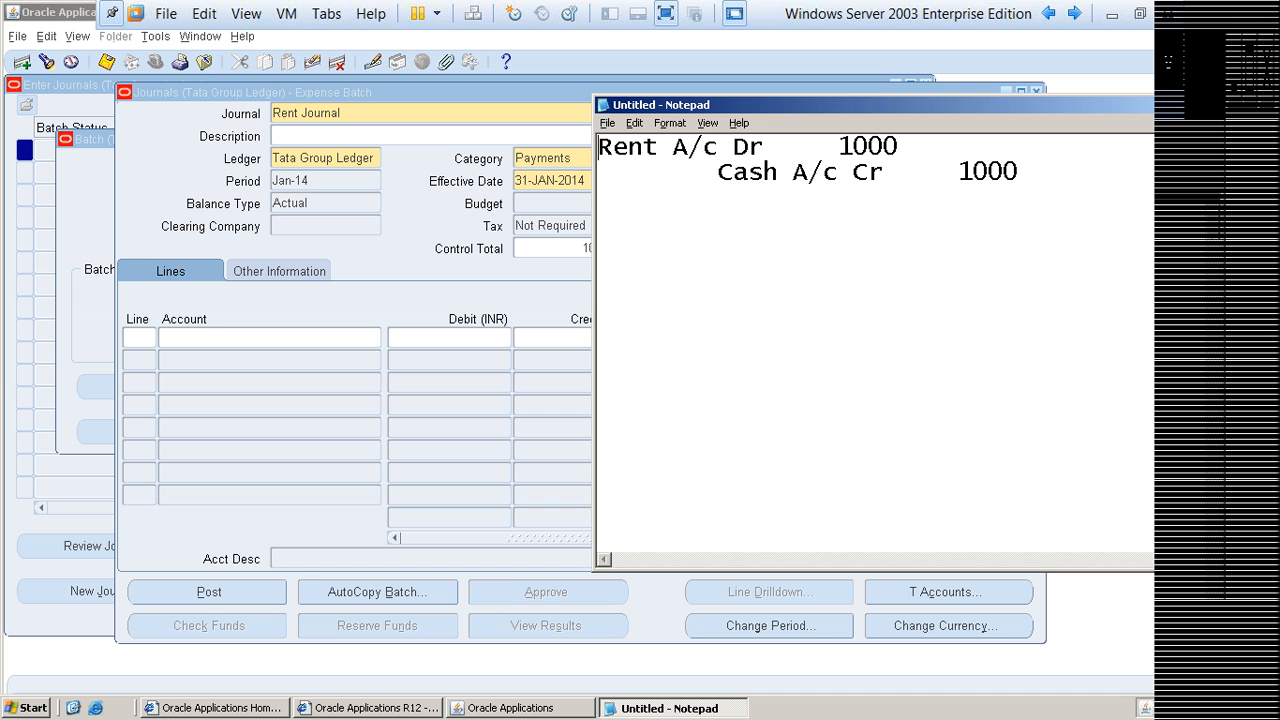
Step: Insert the account code (E01) directly after Rent in the debit line
key(Right)
key(Right)
key(Right)
key(Right)
text((E01))
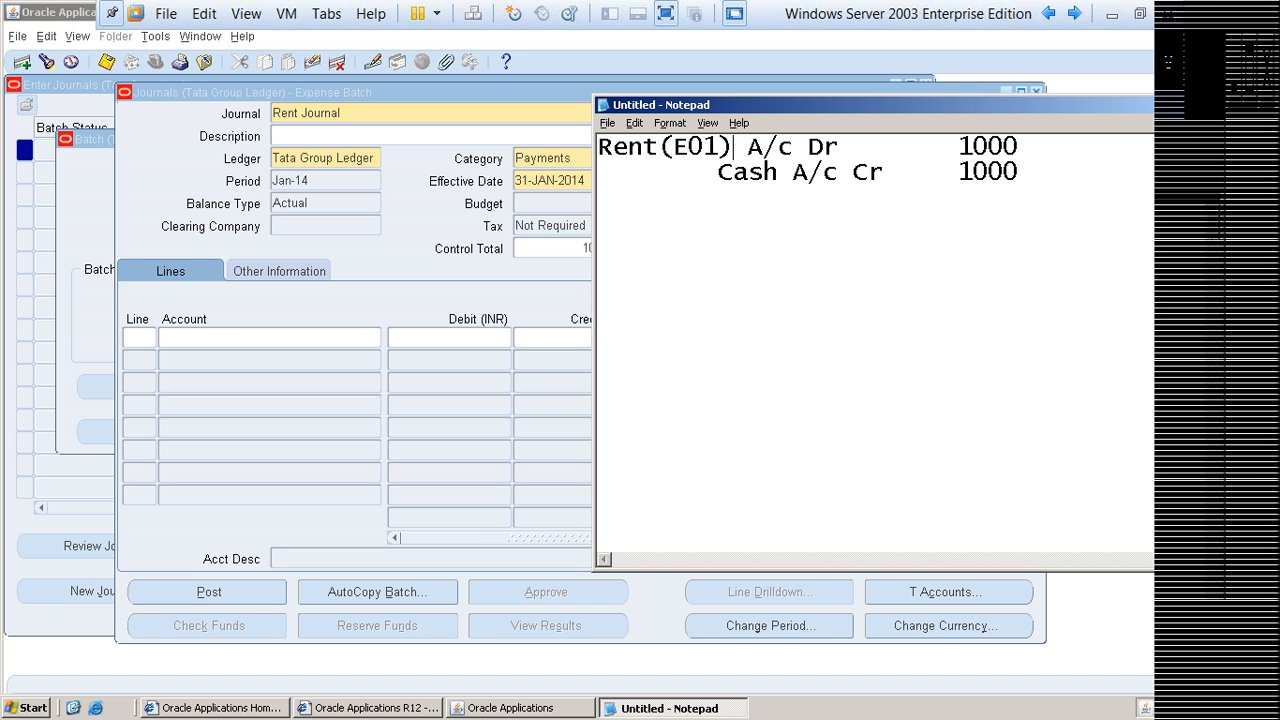
Step: Insert the account code (A03) directly after Cash in the credit line
key(Down)
key(Right)
key(Right)
key(Right)
text(()
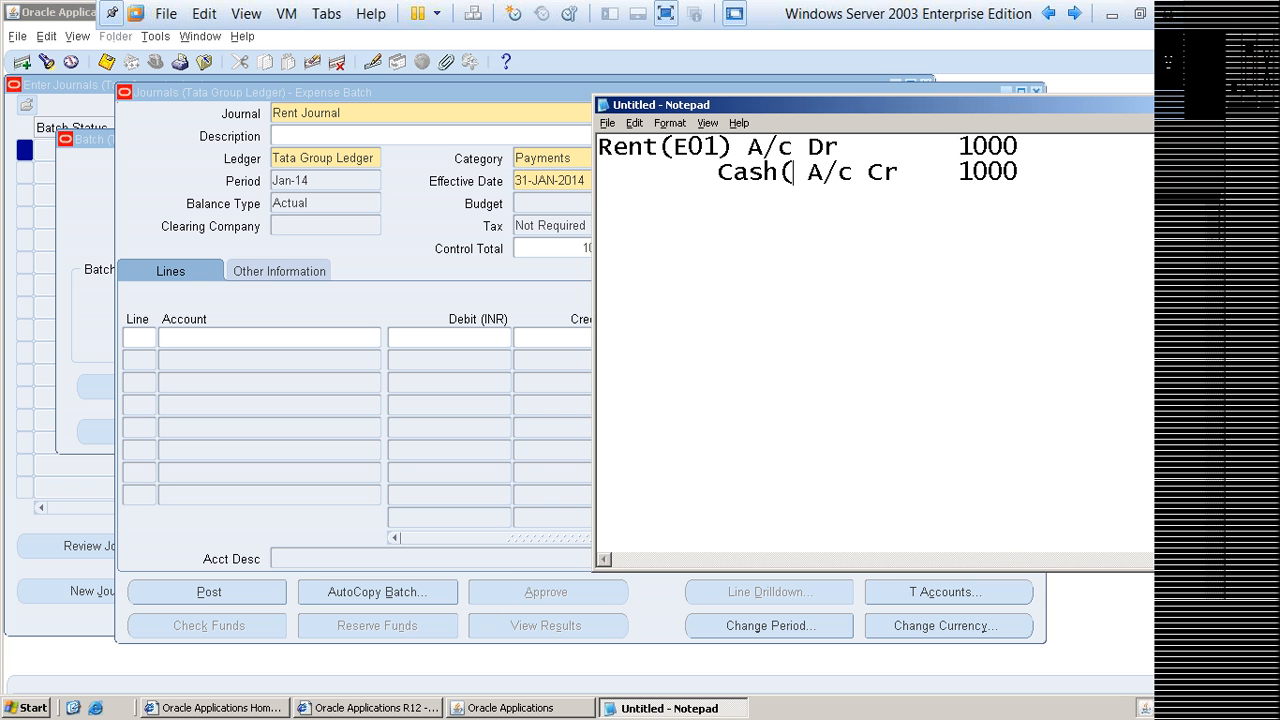
key(Return)
text(A)
key(BackSpace)
key(BackSpace)
text(A03)
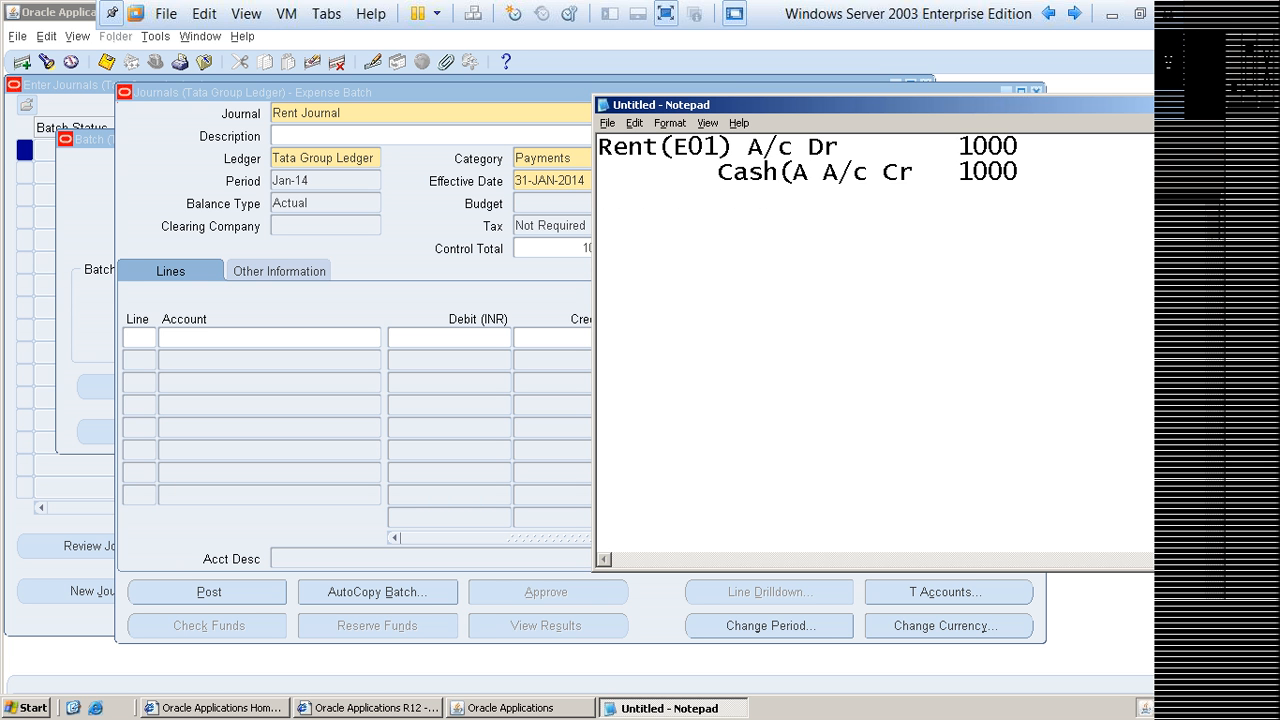
text())
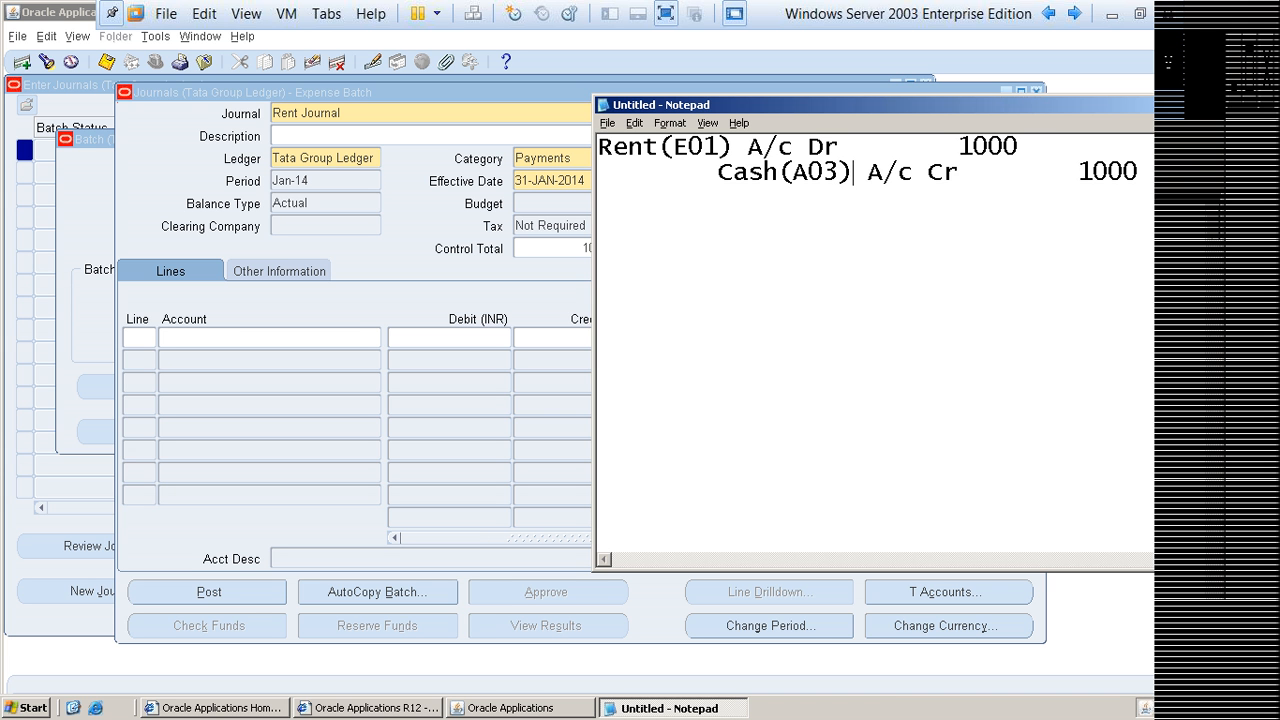
Step: Leave a blank line below the entry and write the coded debit line "E01 A/c Dr 1000"
key(End)
key(Return)
key(Return)
text(E)
text(01-)
text( A)
text(/c Dr)
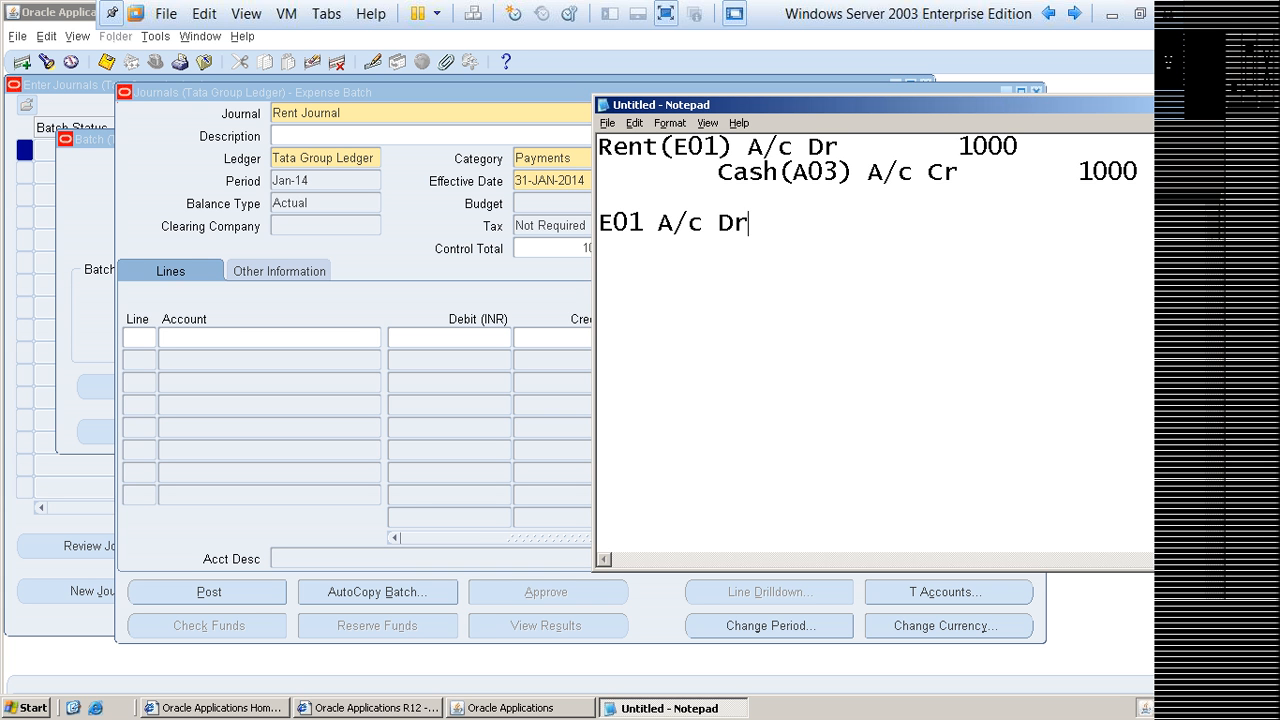
key(Tab)
text(1000)
Step: Write the coded credit line "A03 A/c Cr 1000" below the E01 debit line
key(Return)
text(A03)
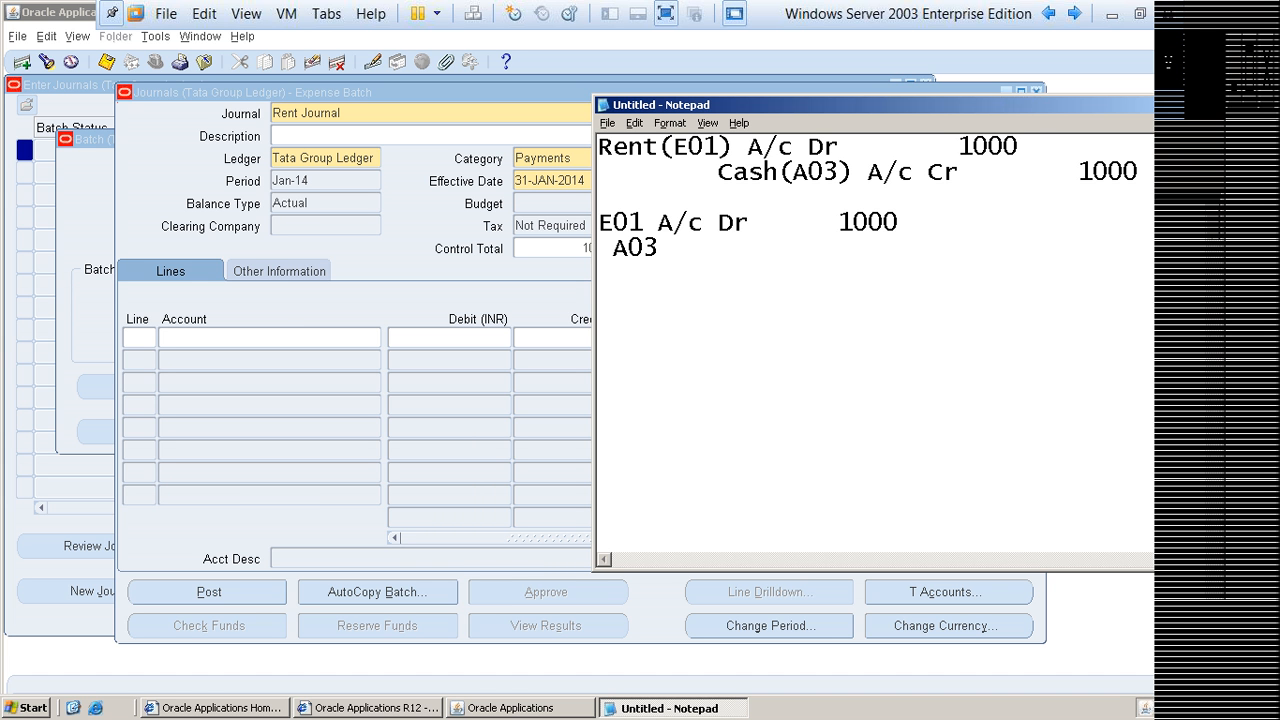
key(Return)
text(A)
key(BackSpace)
key(BackSpace)
text(A/c Cr)
key(Tab)
key(Tab)
text(1000)
Step: Prefix E01 in the coded debit line with C01-D01- to give the full account combination
key(Home)
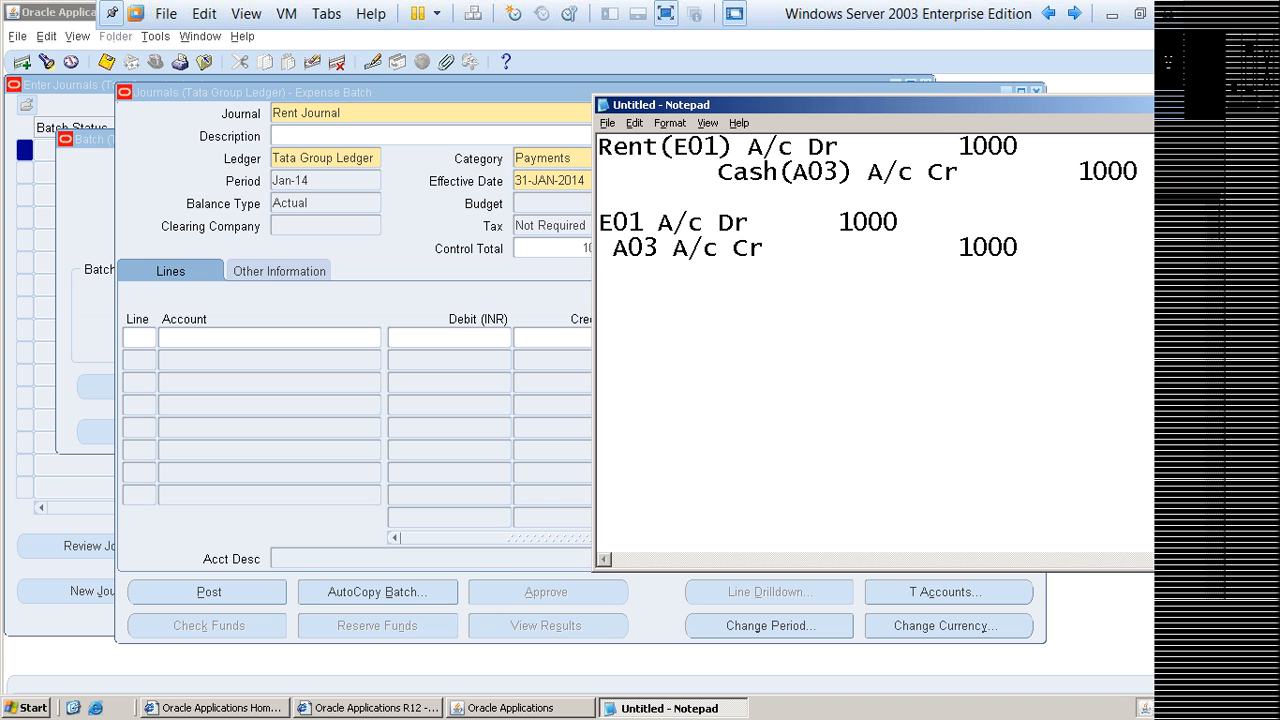
text(C01-D)
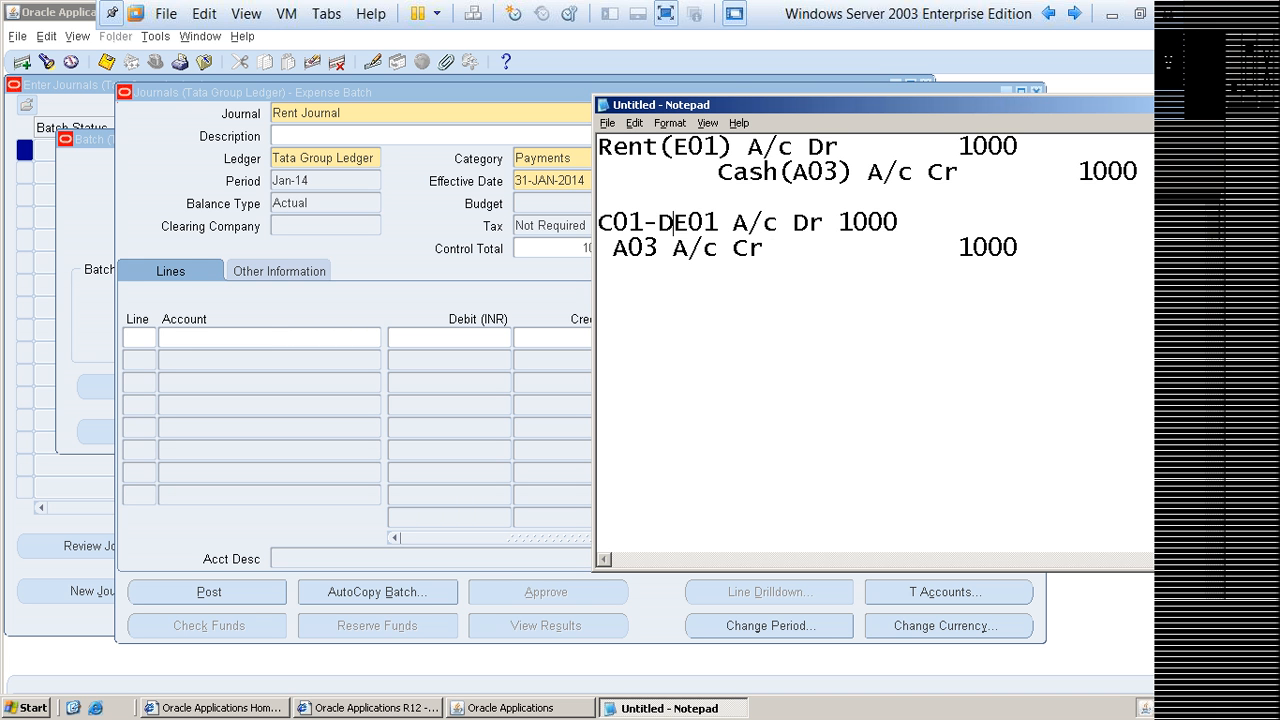
text(01-)
Step: Prefix A03 in the coded credit line with C01-D01- to give the full account combination
key(Down)
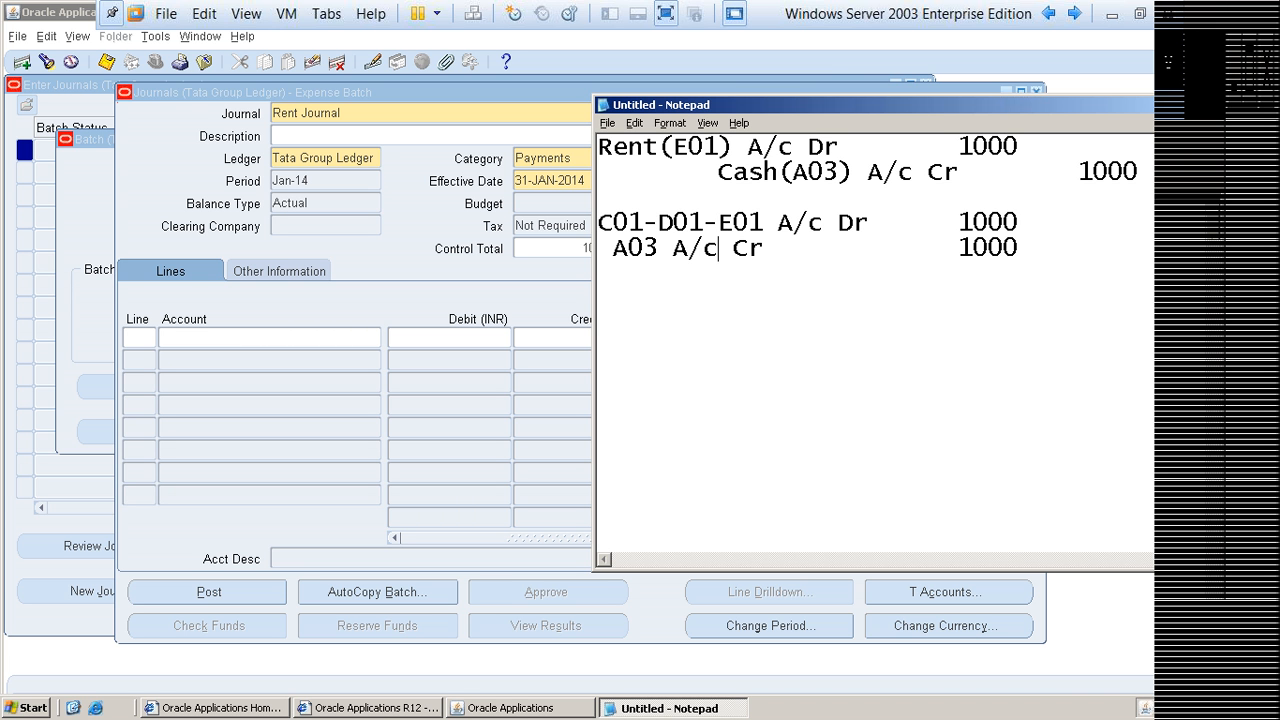
text(C)
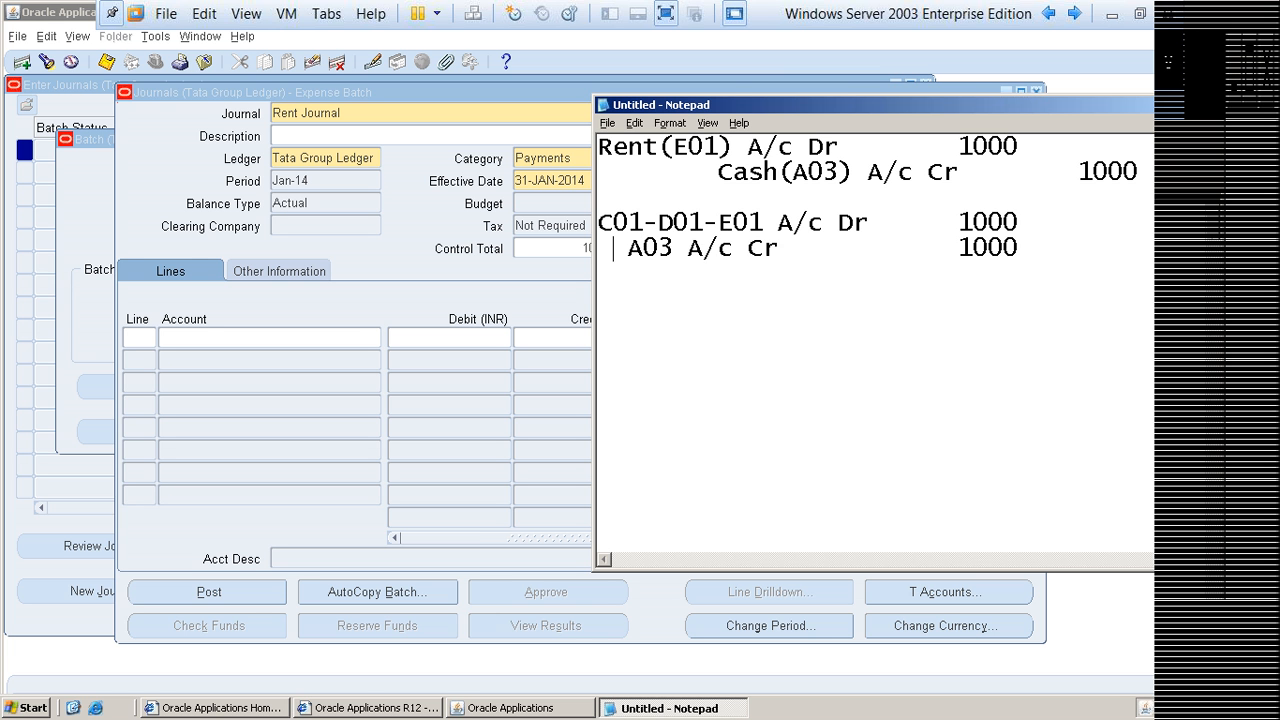
text(01-D)
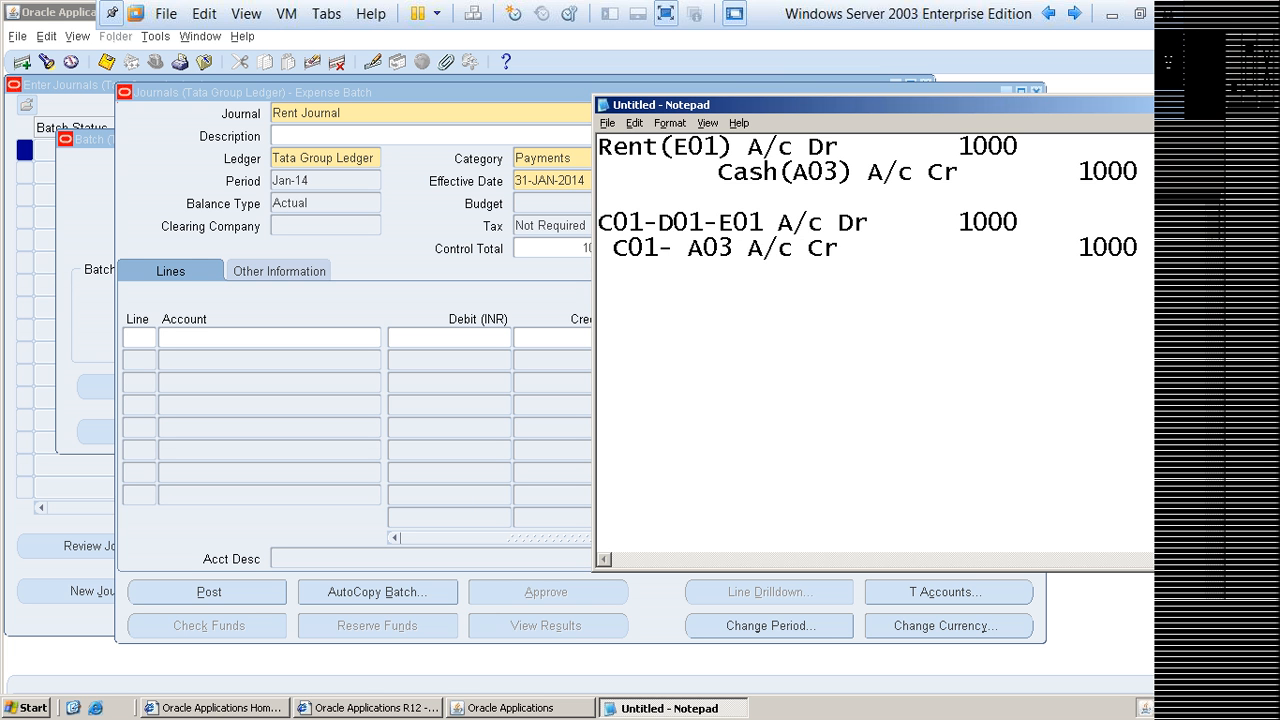
text(01-)
key(Delete)
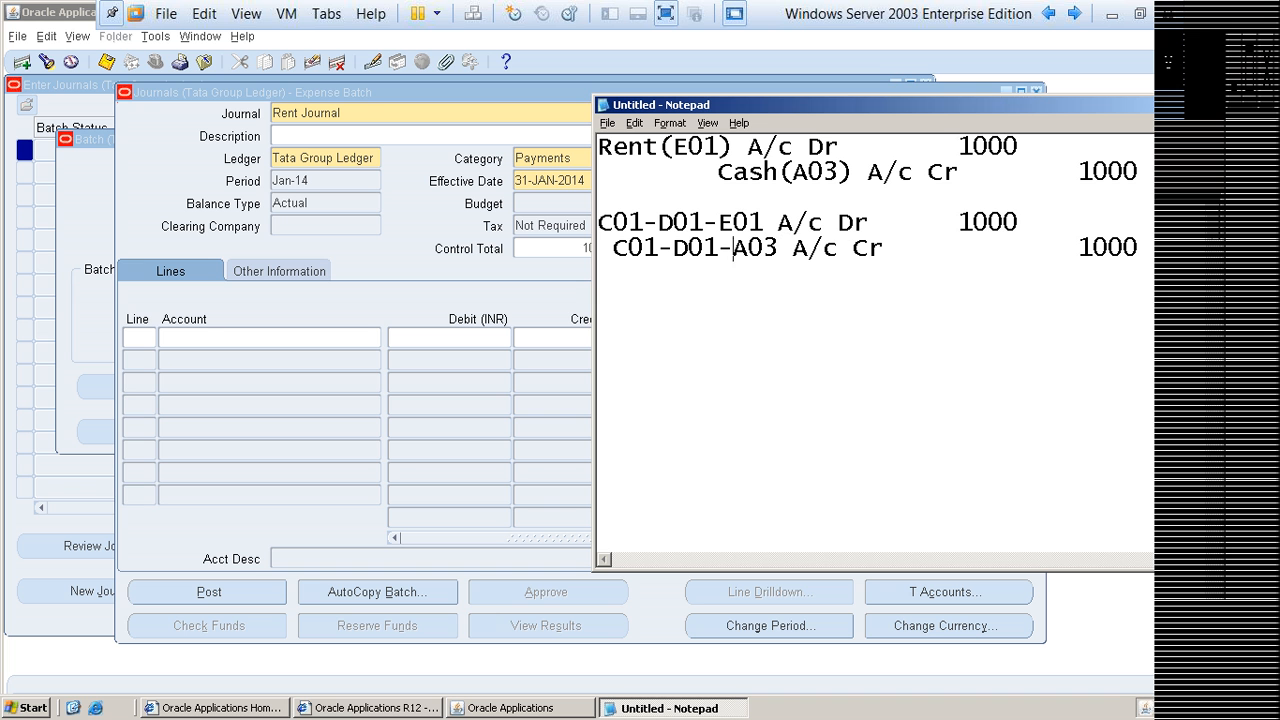
Step: Examine the company and department segments in the coded debit and credit lines, highlighting them one after another
key(Up)
key(End)
key(Home)
key(Right)
key(Right)
key(Right)
key(Right)
key(Right)
key(Right)
key(Right)
key(Right)
key(shift+Right)
key(shift+Right)
key(shift+Right)
key(Down)
key(Right)
key(shift+Left)
key(shift+Left)
key(shift+Left)
key(Right)
key(shift+Right)
key(shift+Right)
key(shift+Right)
key(Down)
key(Right)
key(shift+Left)
key(Up)
key(Home)
key(shift+Right)
key(shift+Right)
key(shift+Right)
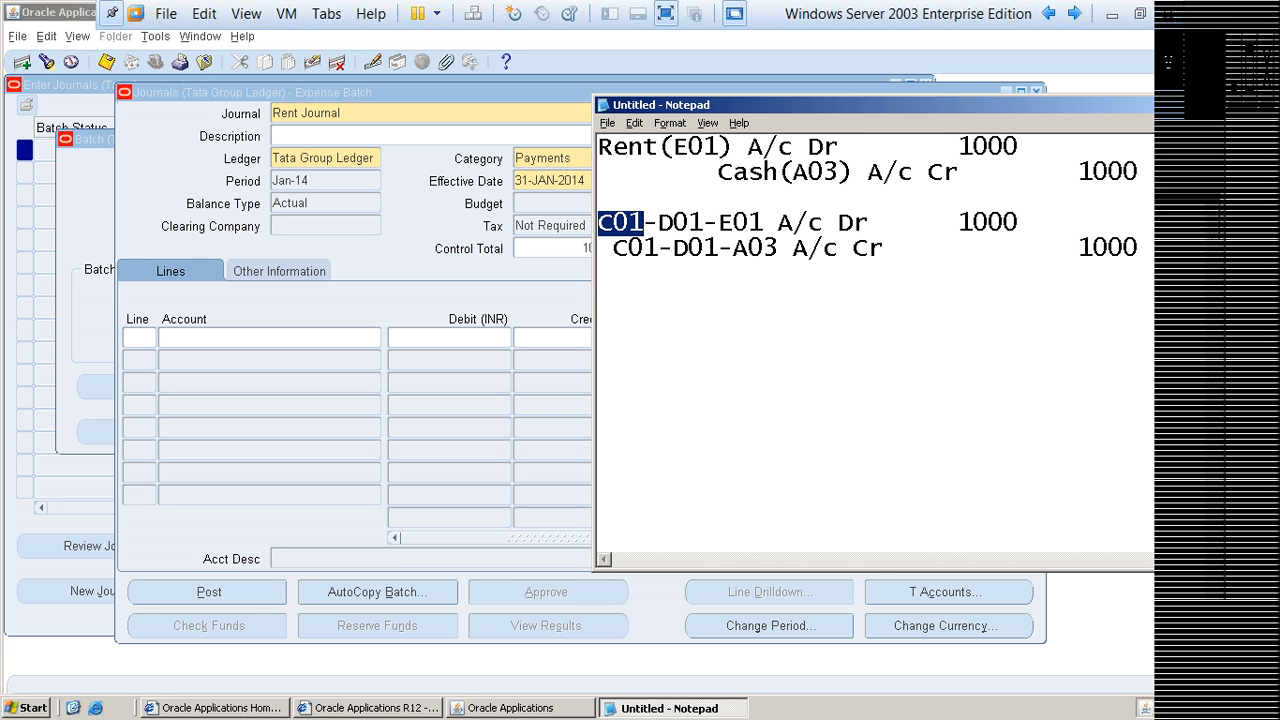
key(shift+Right)
key(shift+Right)
key(shift+Right)
key(shift+Right)
key(shift+Right)
key(shift+Left)
key(Down)
key(shift+Left)
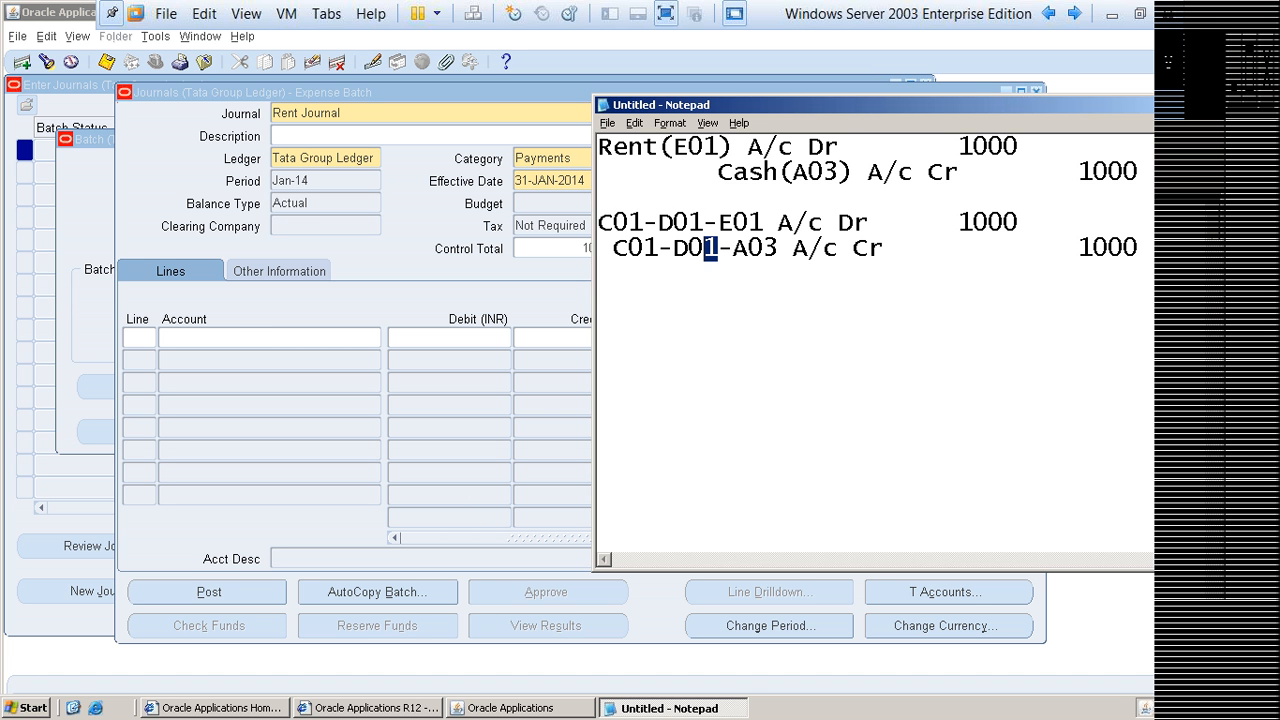
key(shift+Left)
key(shift+Left)
key(shift+Left)
key(shift+Left)
key(shift+Left)
key(shift+Left)
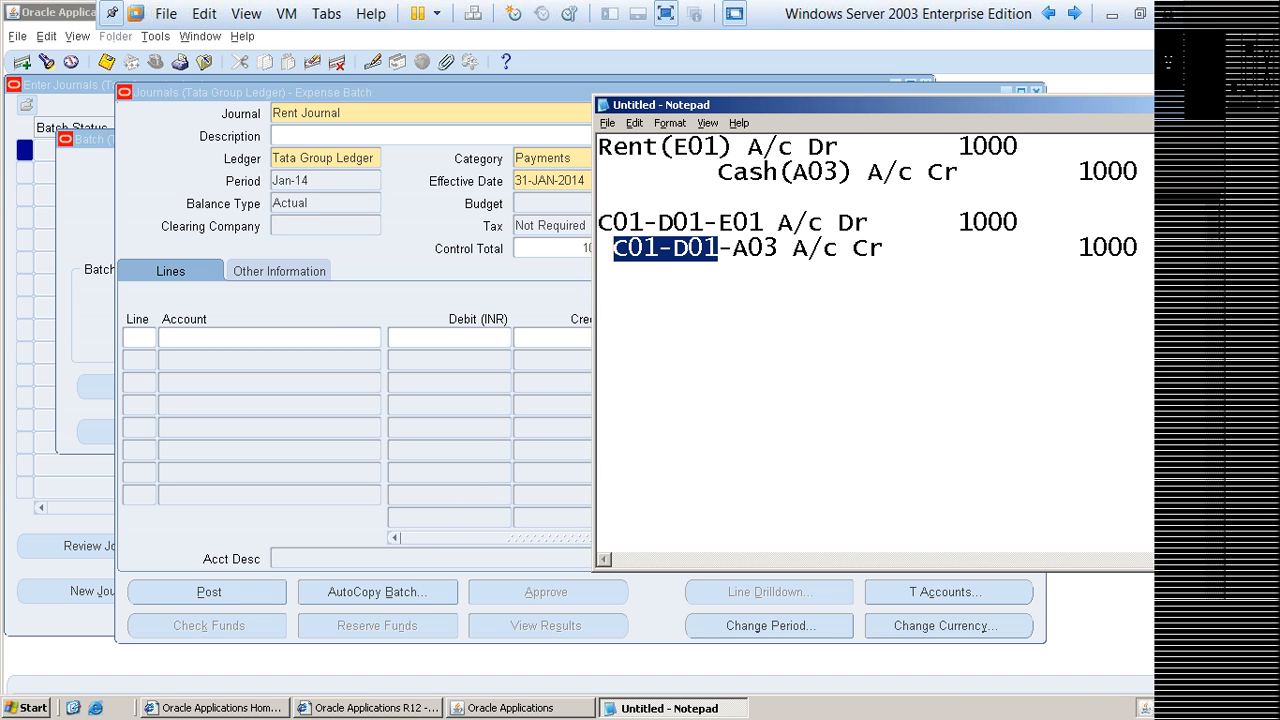
Step: Highlight both coded account lines together to review the complete entry, and clear the highlight
click(598, 197)
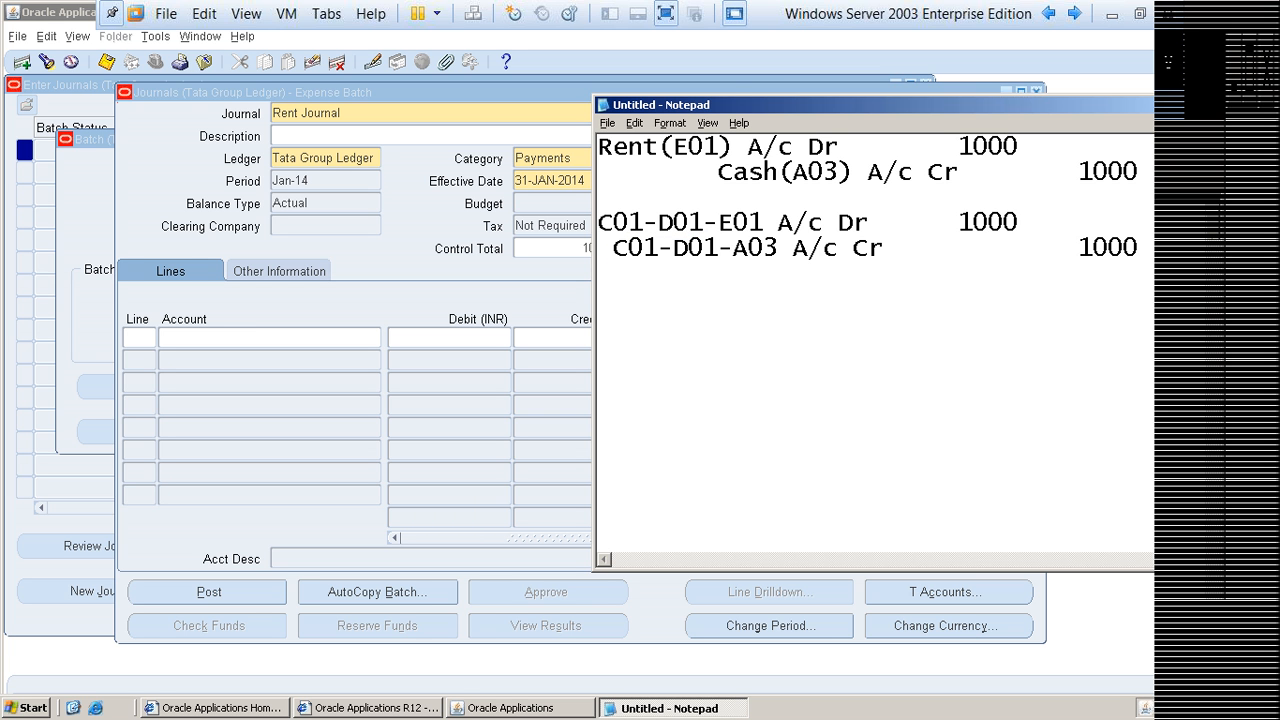
key(shift+Down)
key(shift+Down)
key(shift+Down)
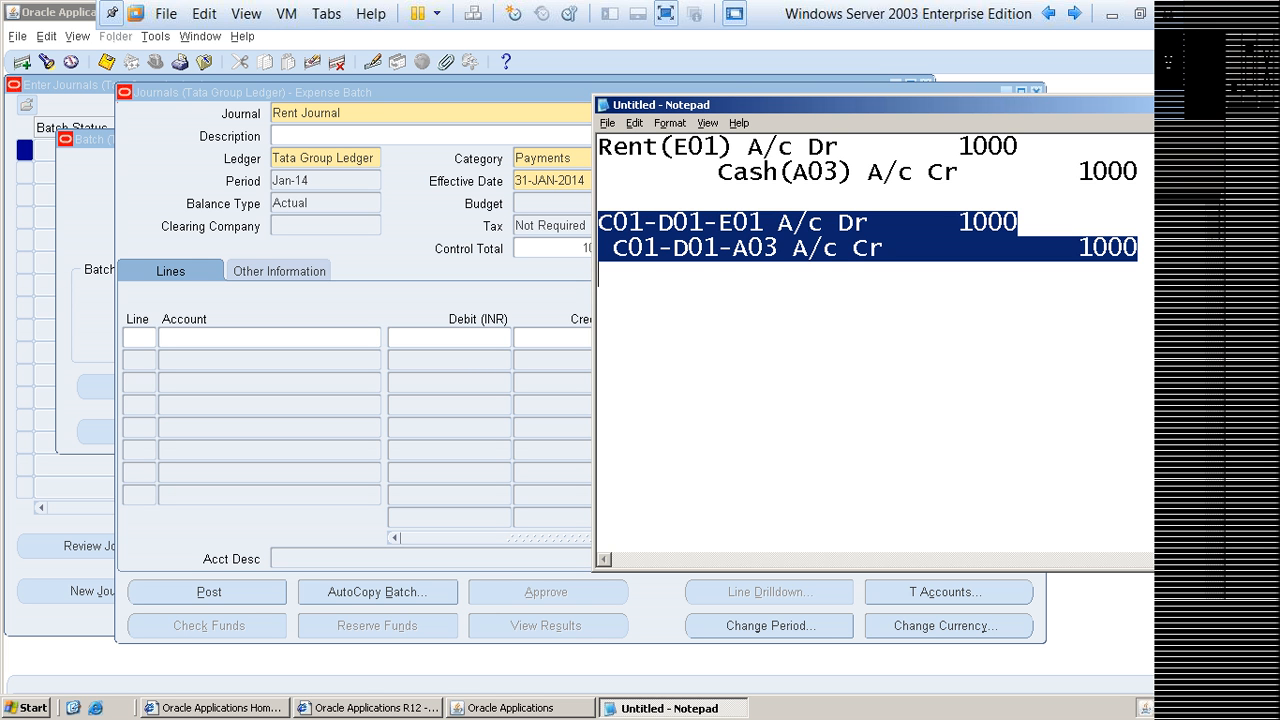
click(760, 320)
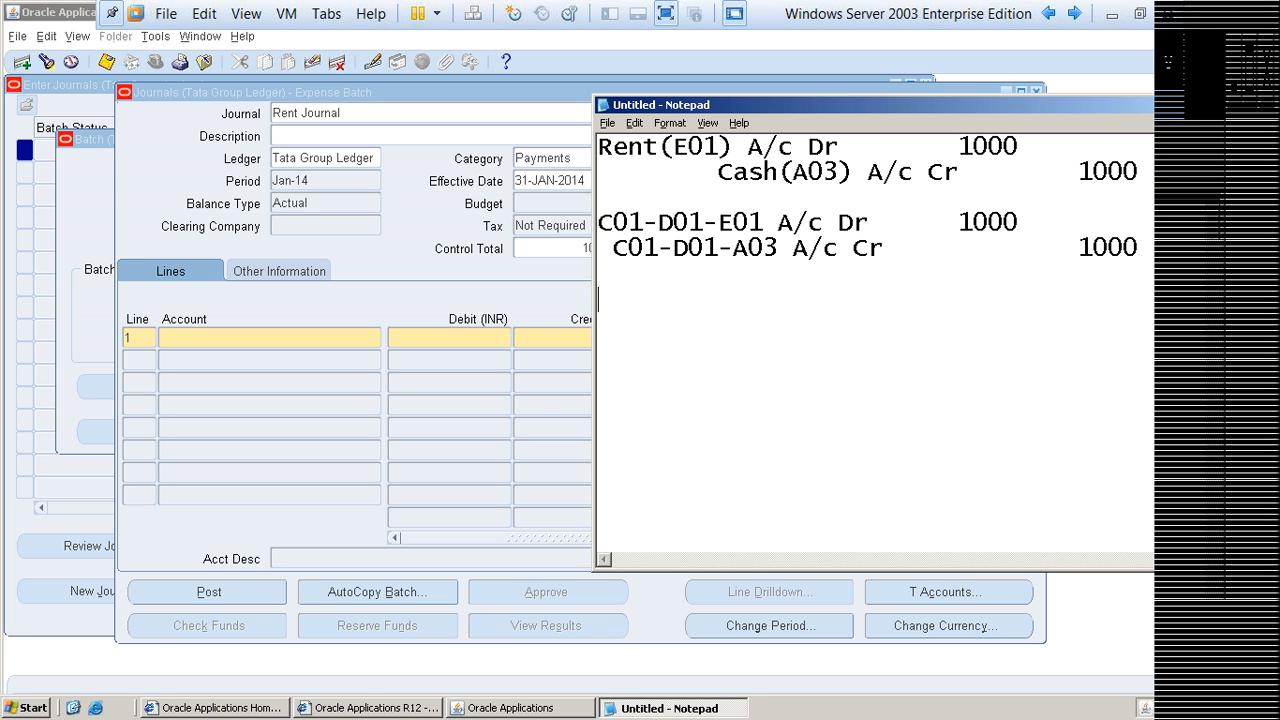
Step: Switch to Oracle Applications, set journal line 1's company to C01 and department to D01, and open the list of account values
key(alt+Tab)
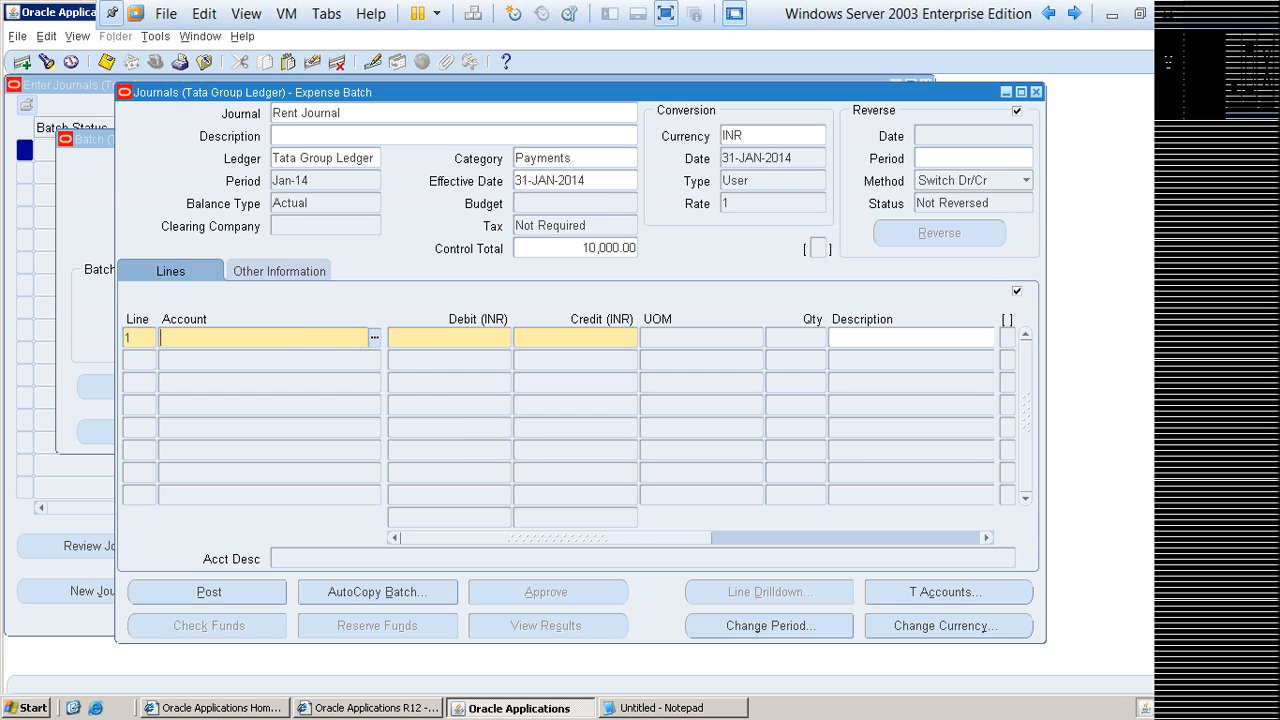
key(ctrl+l)
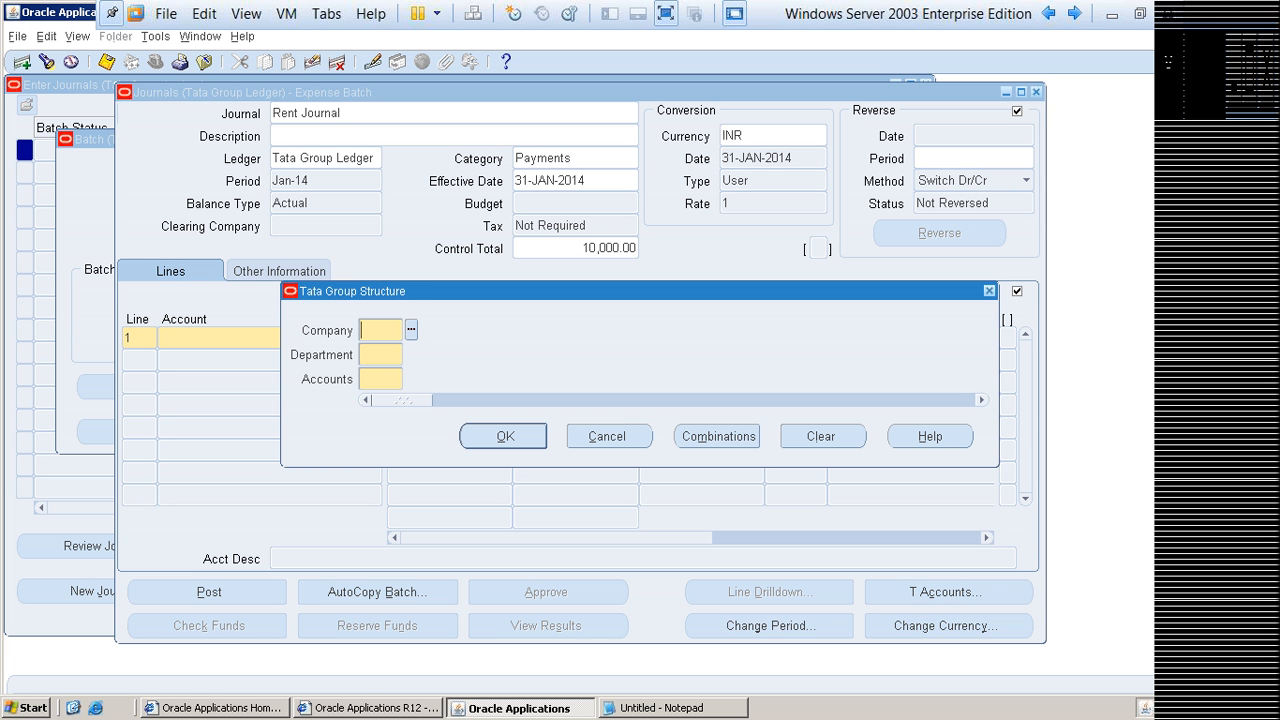
key(ctrl+l)
key(Return)
key(Tab)
key(ctrl+l)
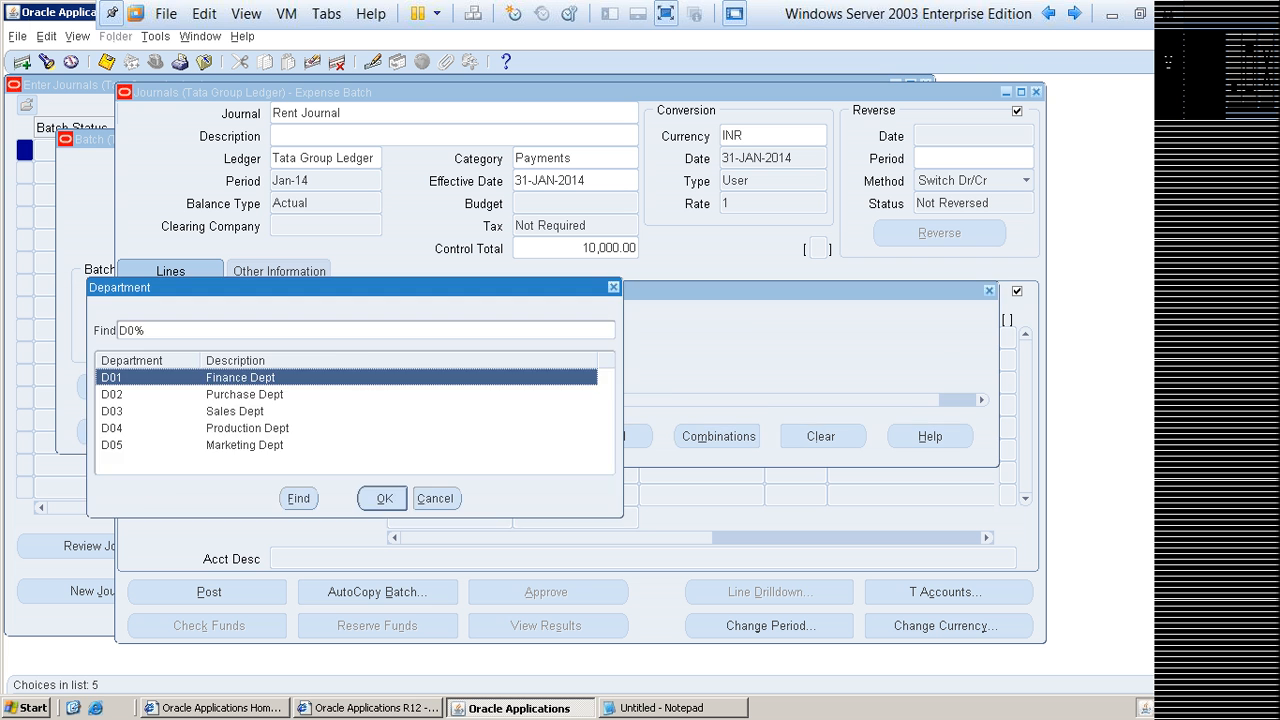
key(Return)
key(Tab)
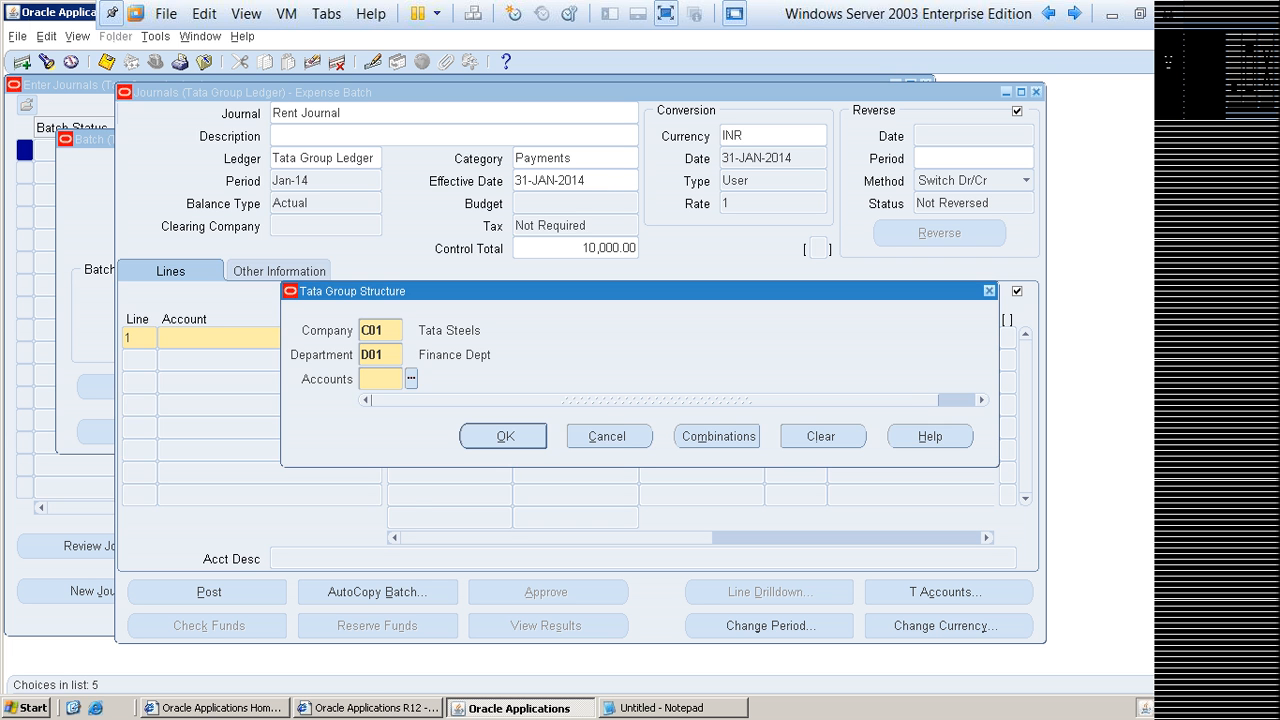
key(ctrl+l)
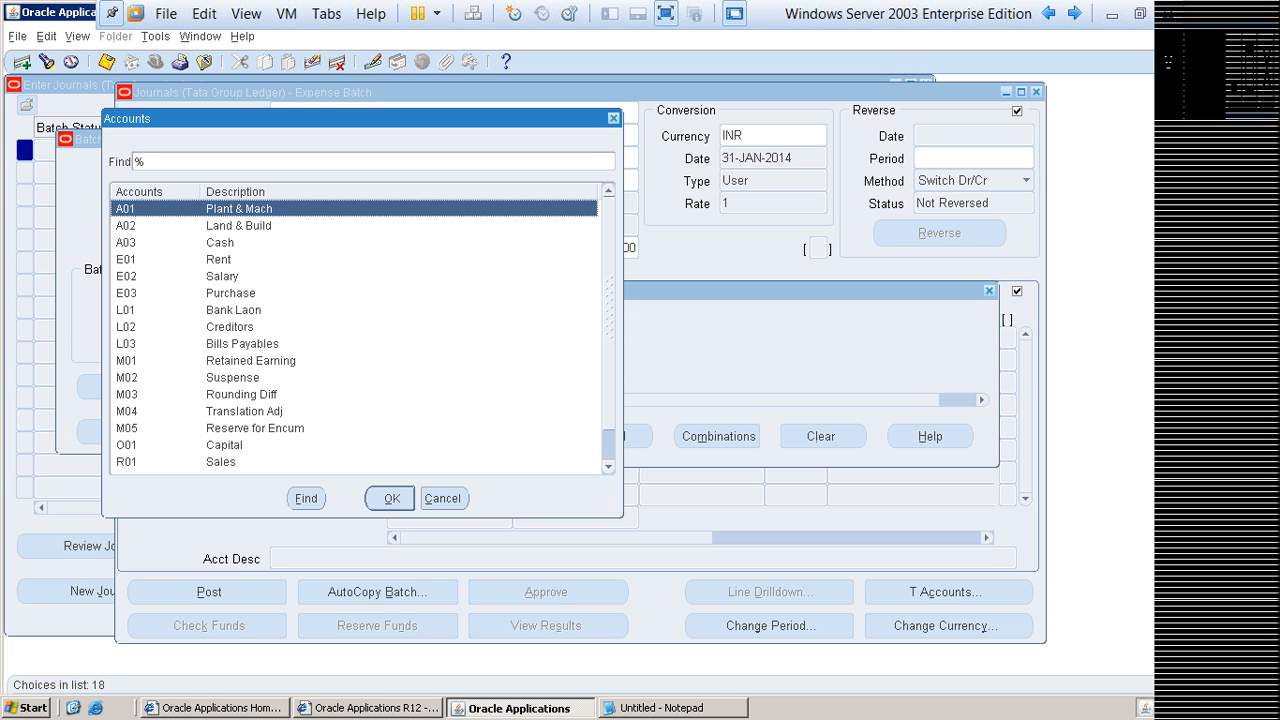
text(a0)
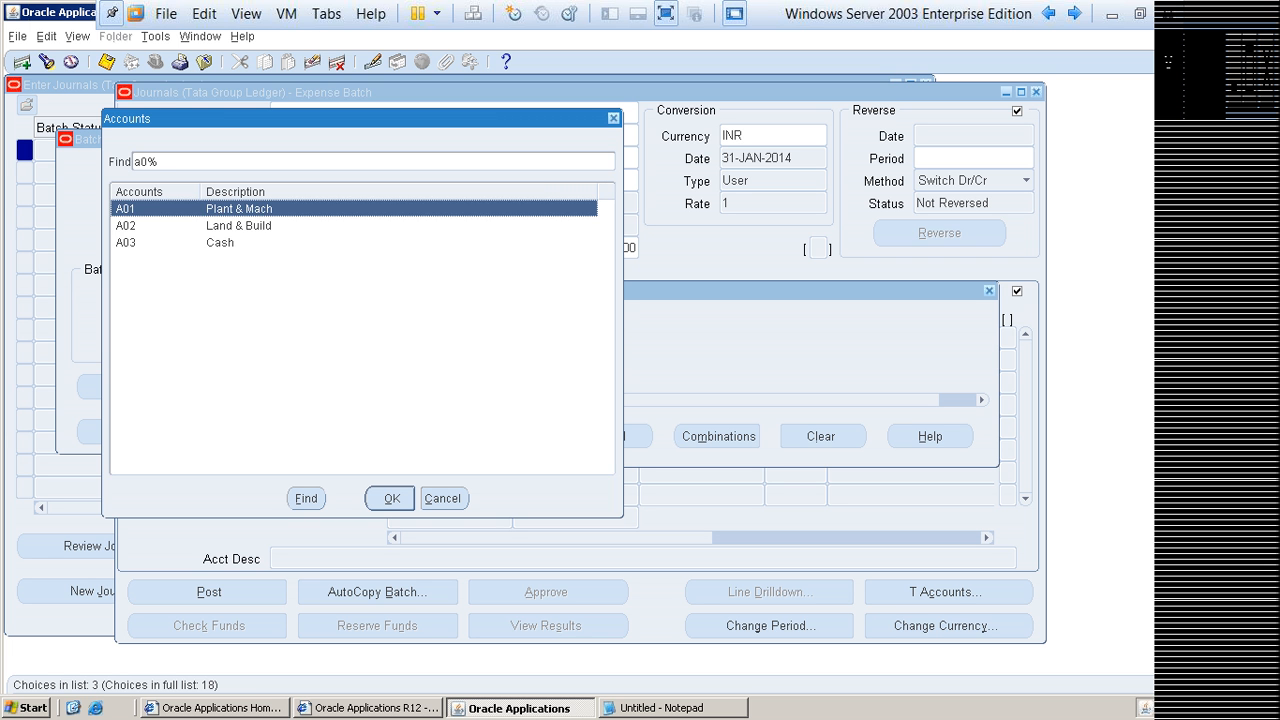
key(BackSpace)
key(BackSpace)
Step: Choose account E01 (Rent) and accept the C01-D01-E01 combination for journal line 1
key(Down)
key(Down)
key(Down)
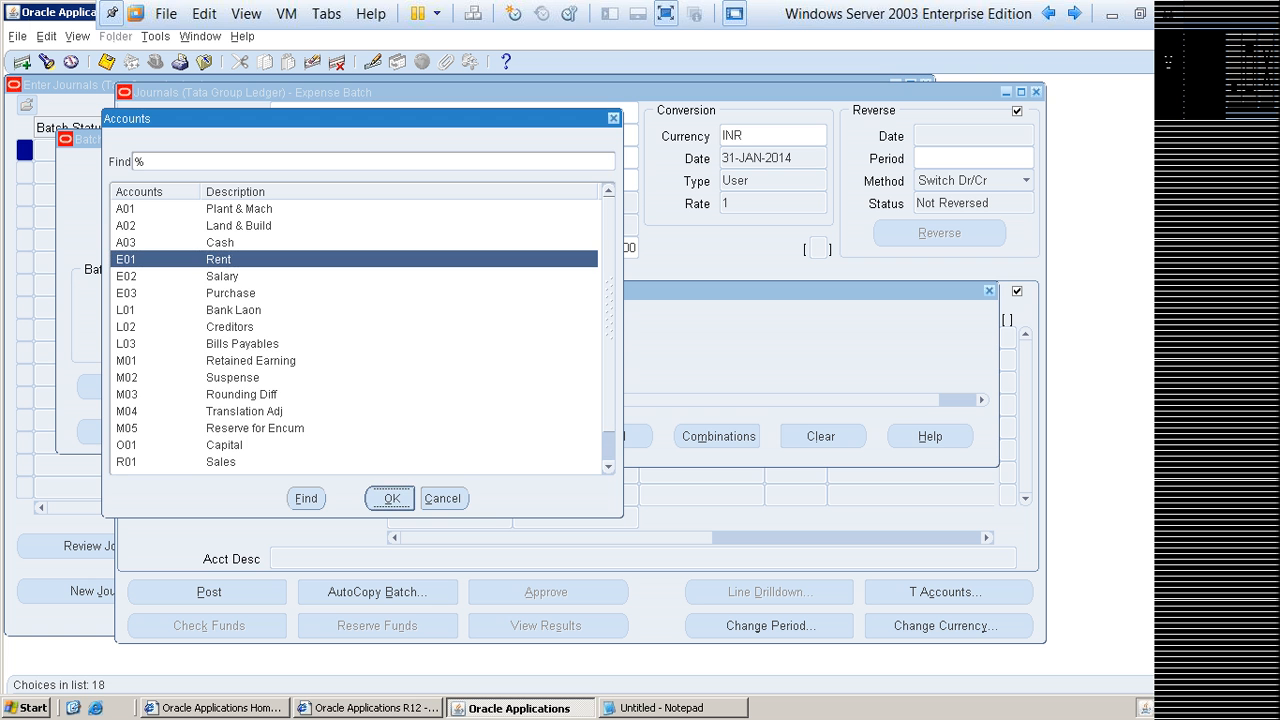
key(Return)
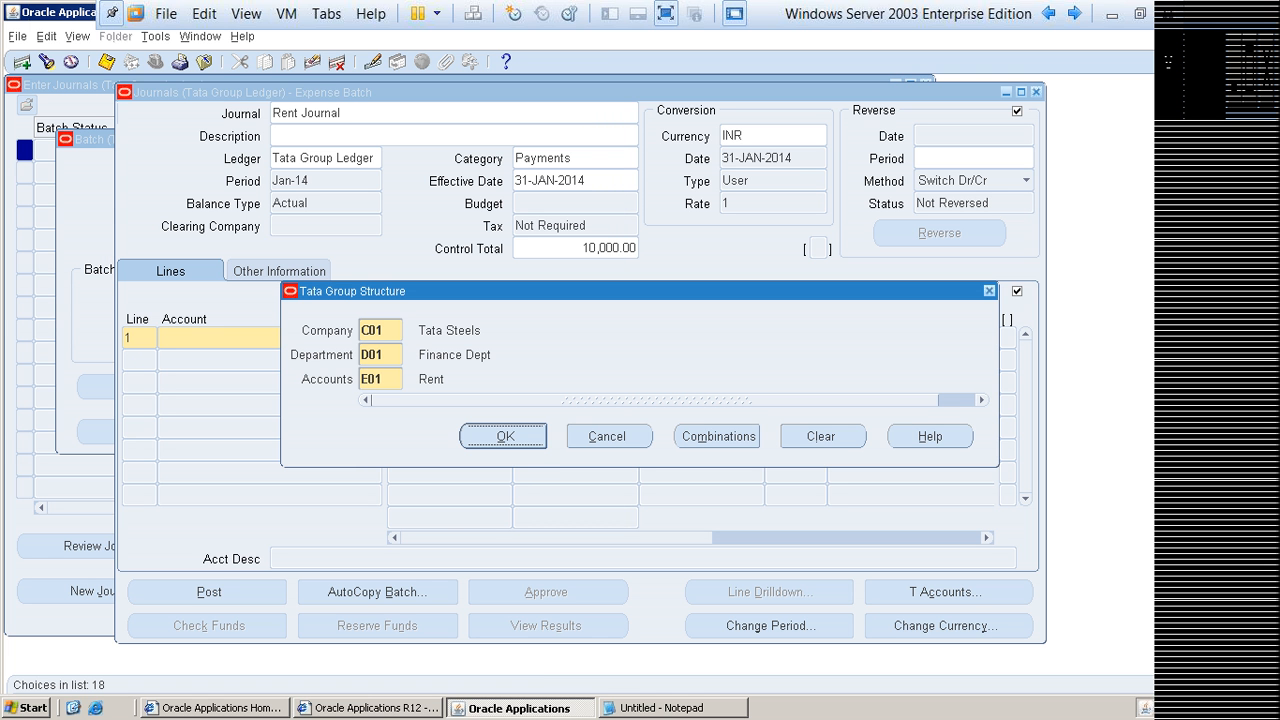
key(Tab)
key(Tab)
key(Tab)
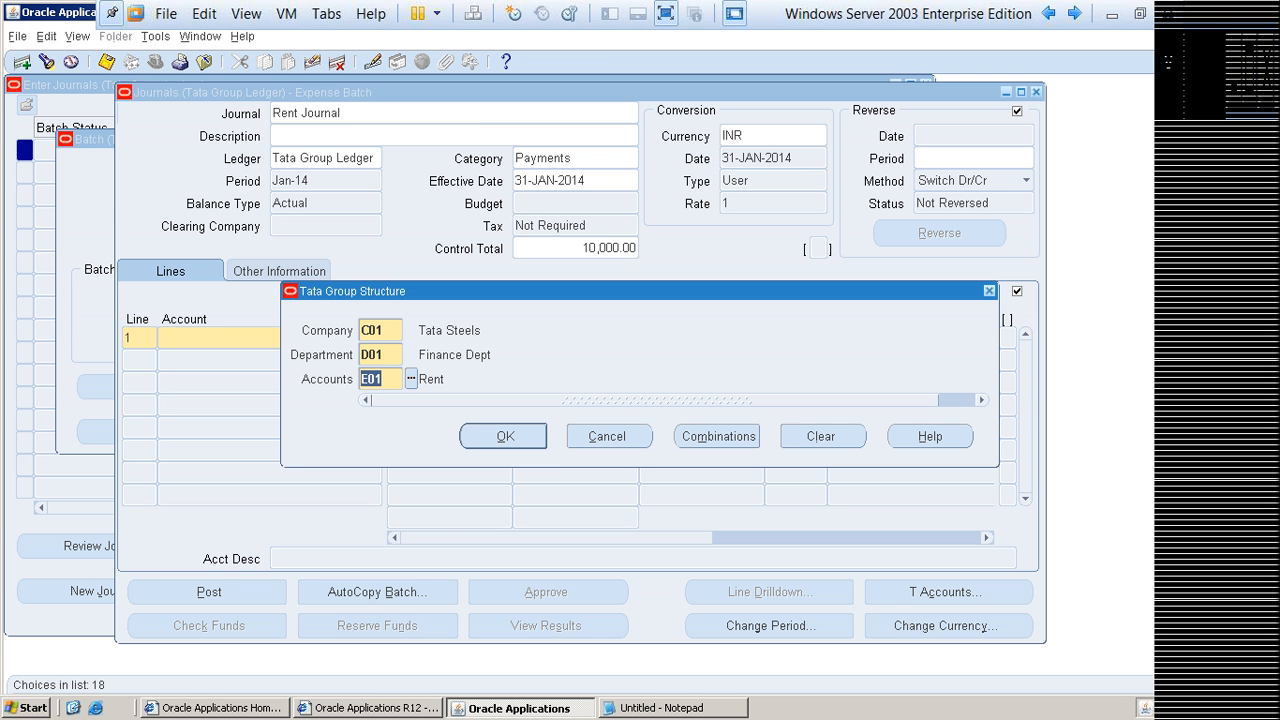
key(Tab)
key(Return)
Step: Enter a debit of 5000 on journal line 1 and add line 2 below it
click(200, 360)
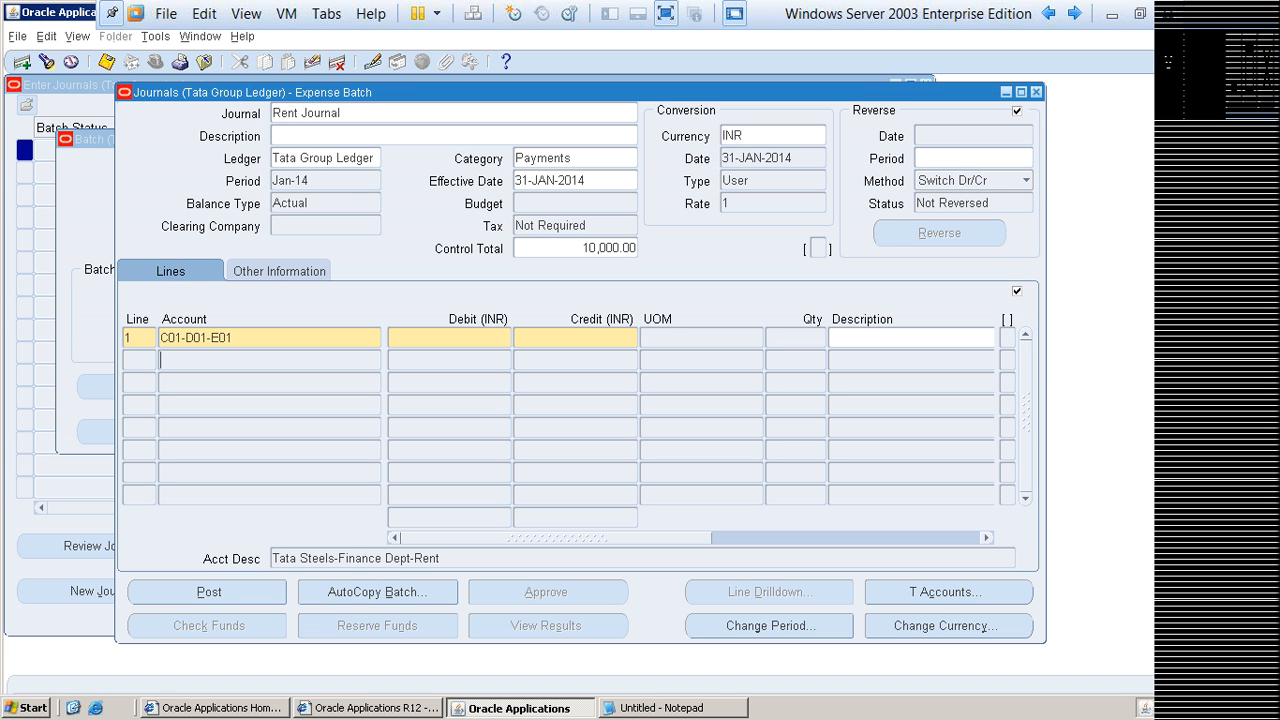
key(Up)
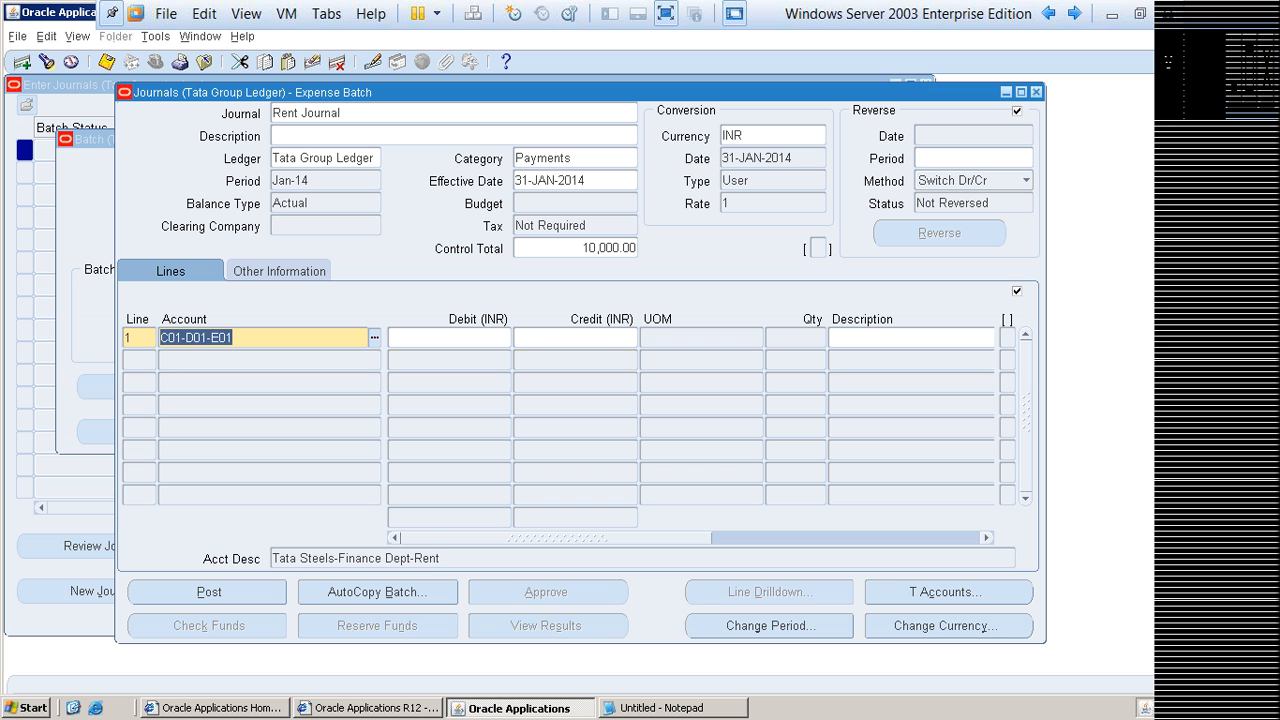
key(Tab)
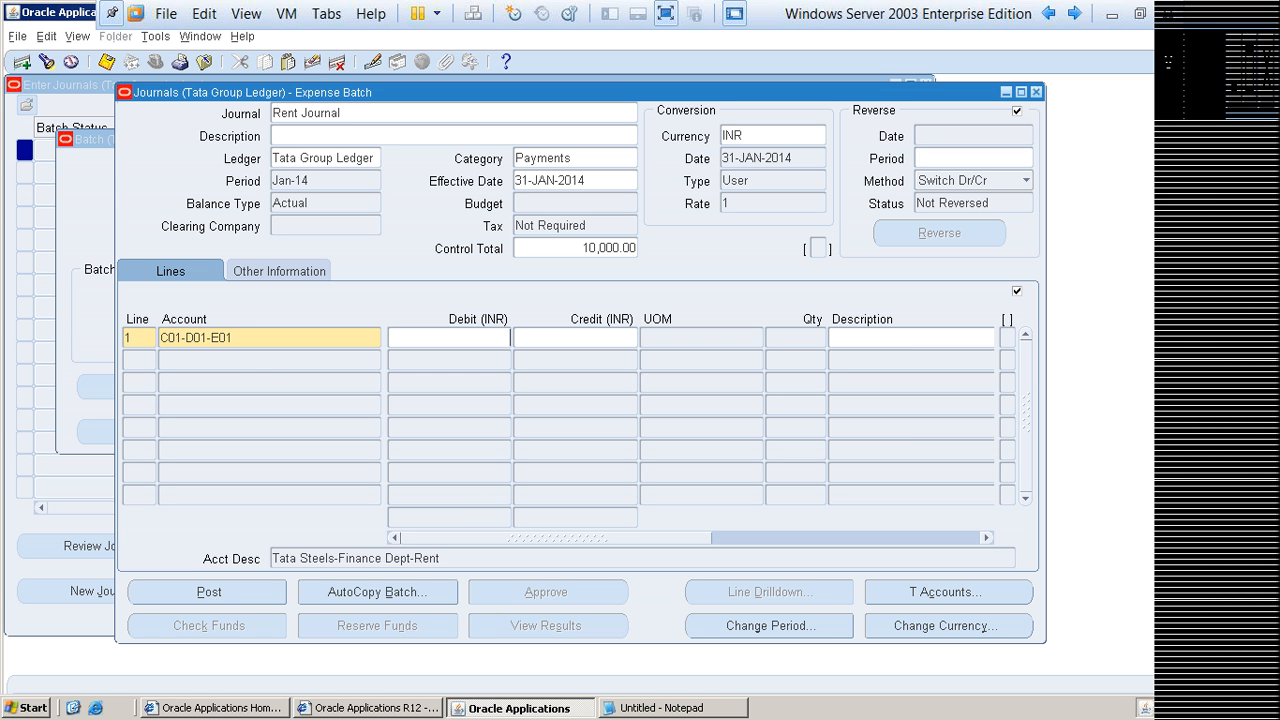
text(5000)
key(Down)
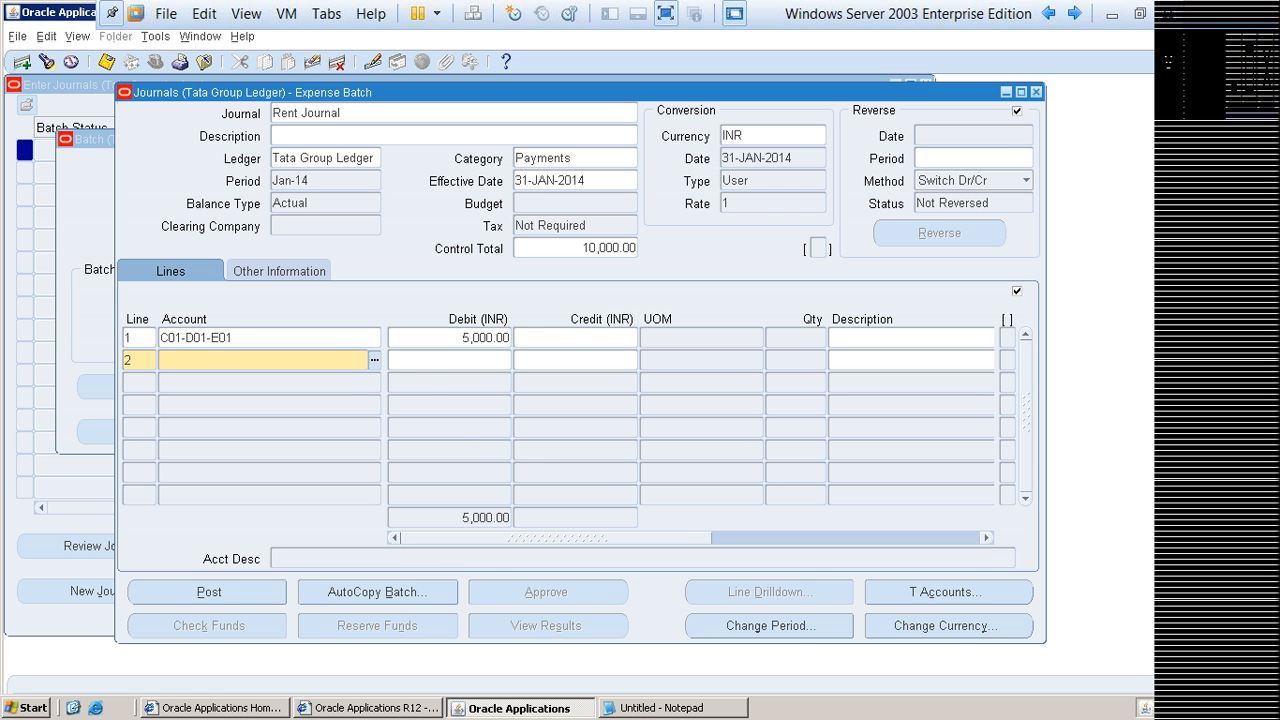
Step: Set journal line 2's account to company C01, department D01 and account A03 (Cash)
key(ctrl+l)
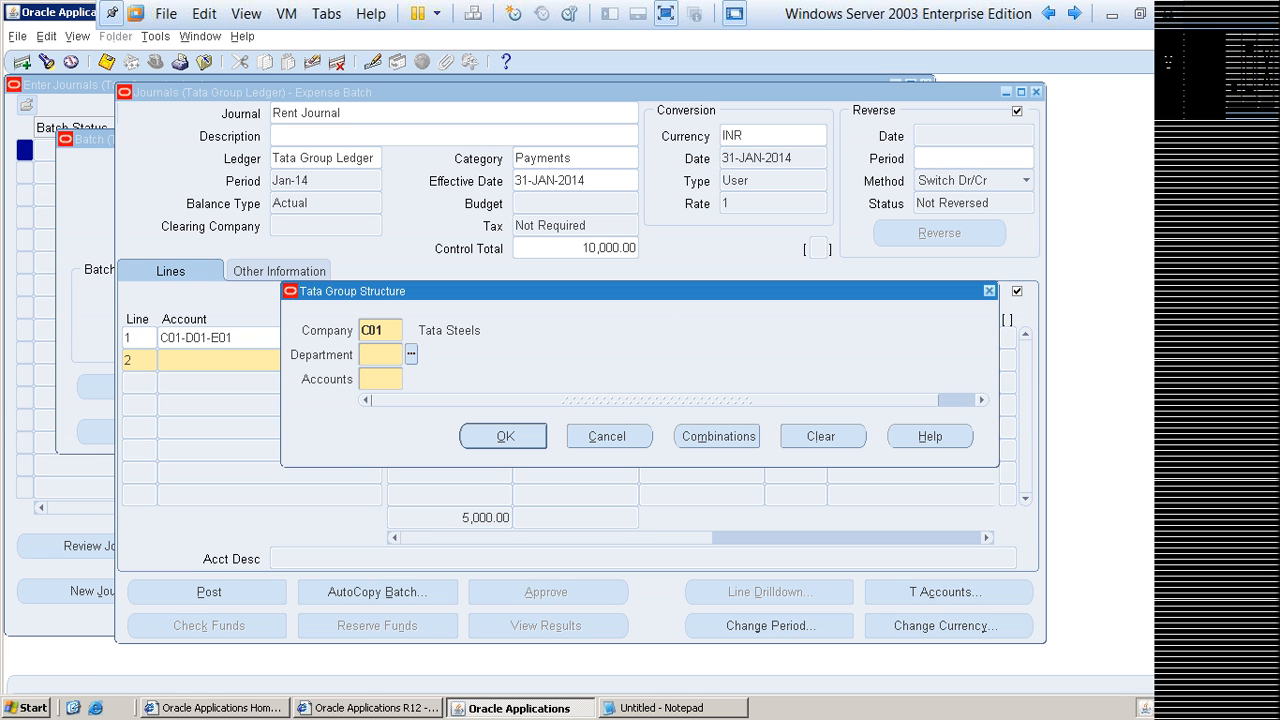
key(ctrl+l)
key(Return)
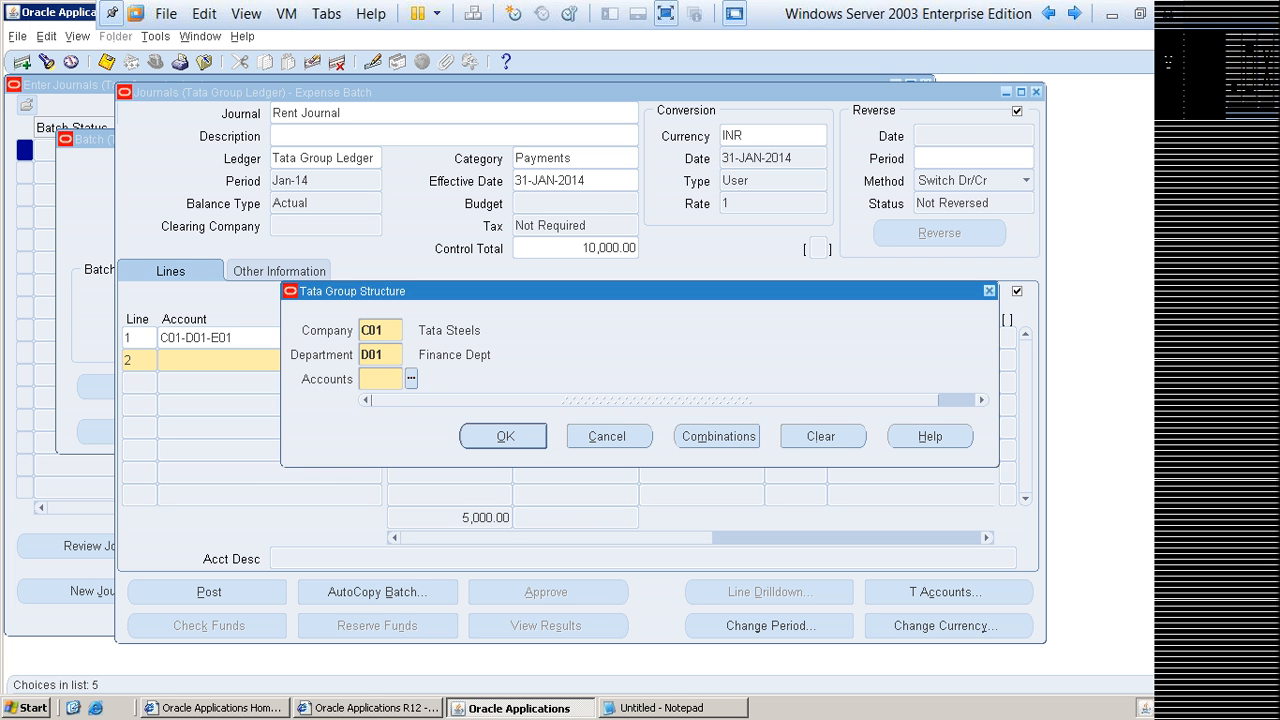
click(410, 378)
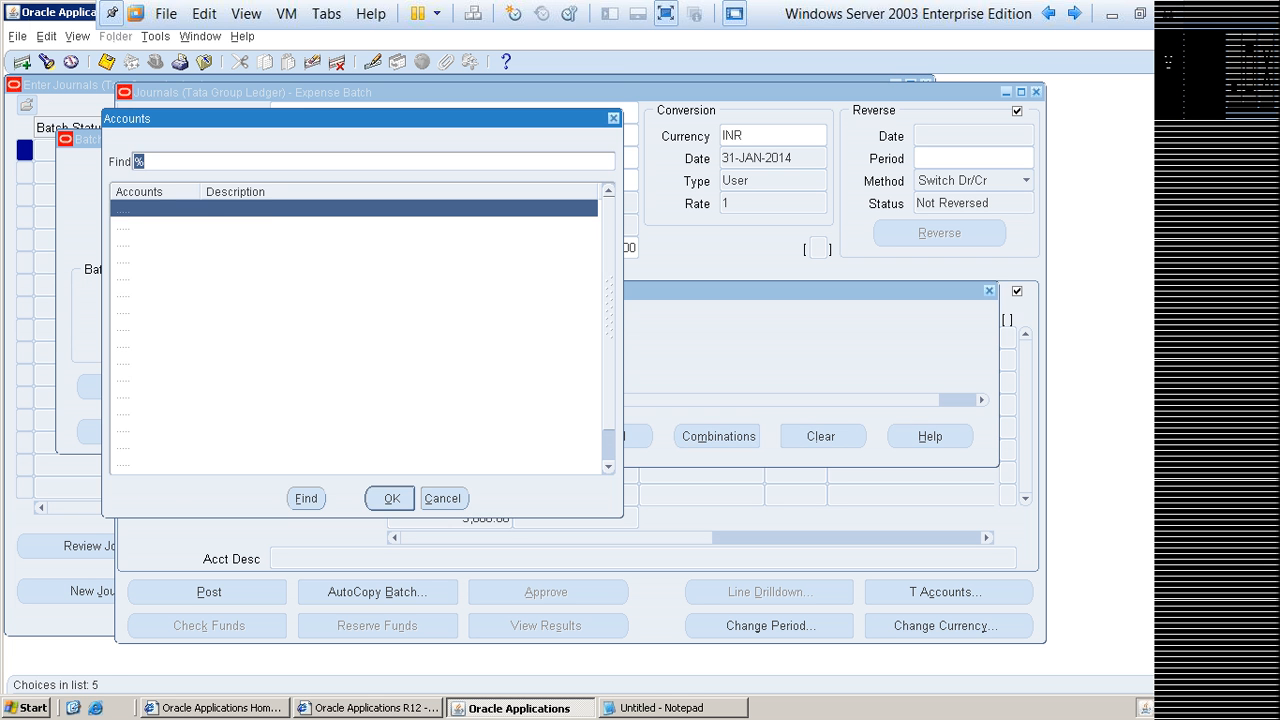
key(Down)
key(Down)
key(Return)
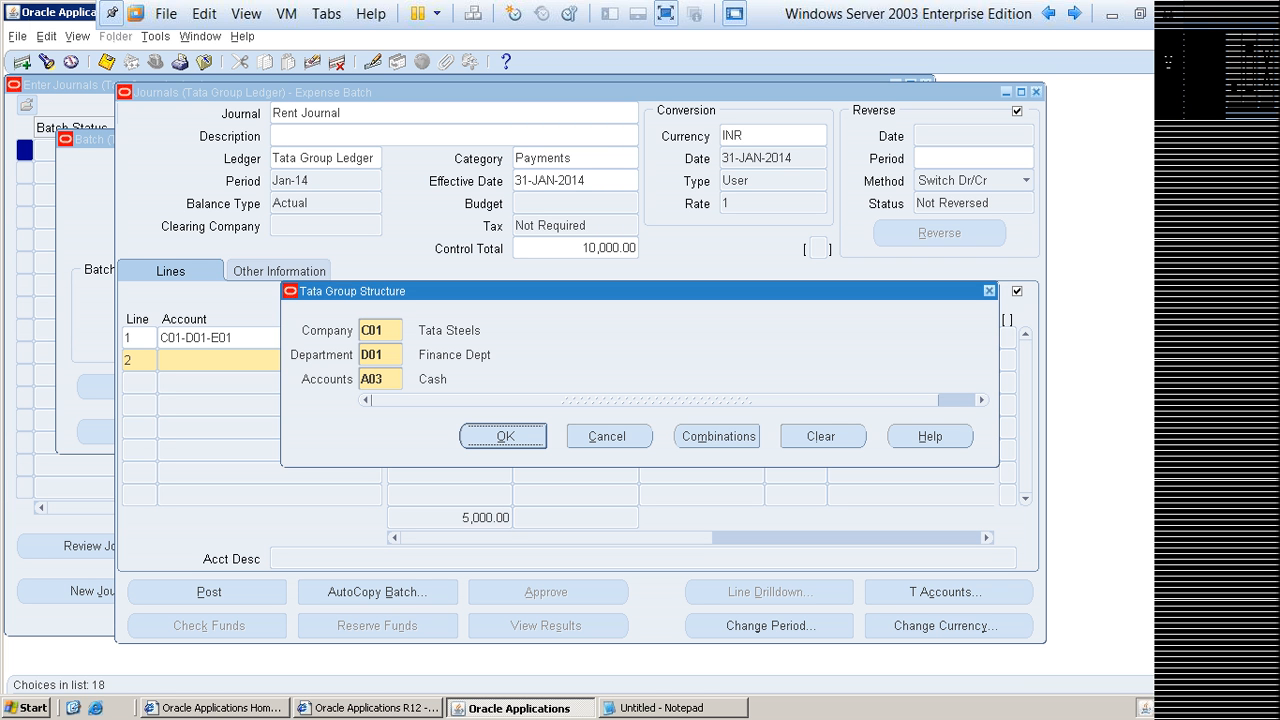
key(Return)
Step: Enter a credit of 5000 on journal line 2 for the cash account
key(Tab)
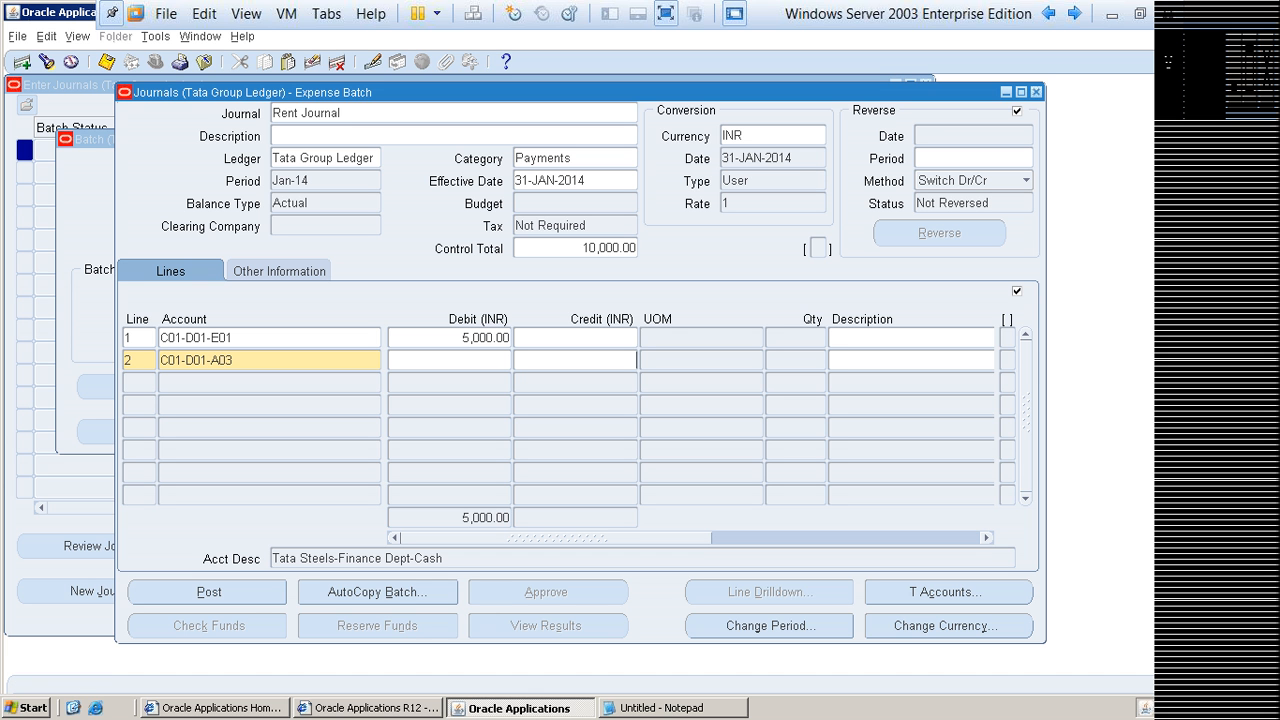
text(5000)
click(487, 337)
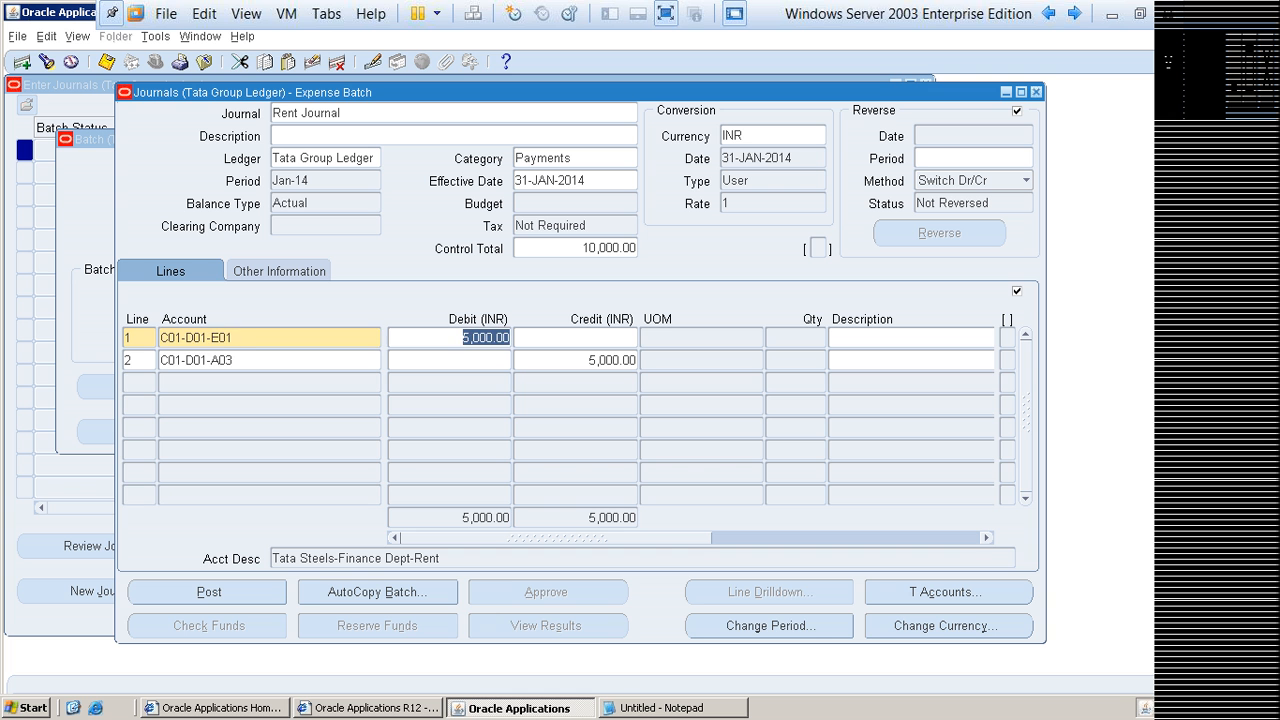
Step: Compare the debit amount of line 1 and the credit amount of line 2 with the journal's control total
key(shift+Tab)
key(Down)
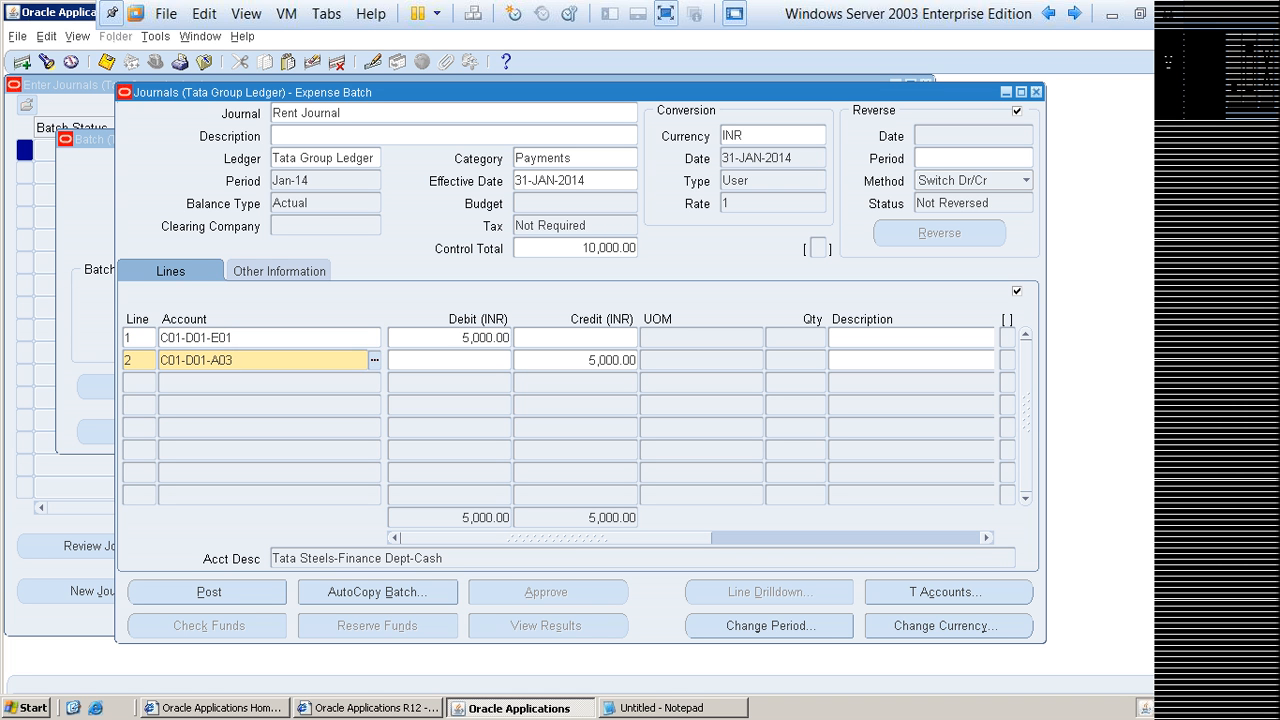
click(472, 338)
click(600, 360)
click(590, 360)
click(608, 248)
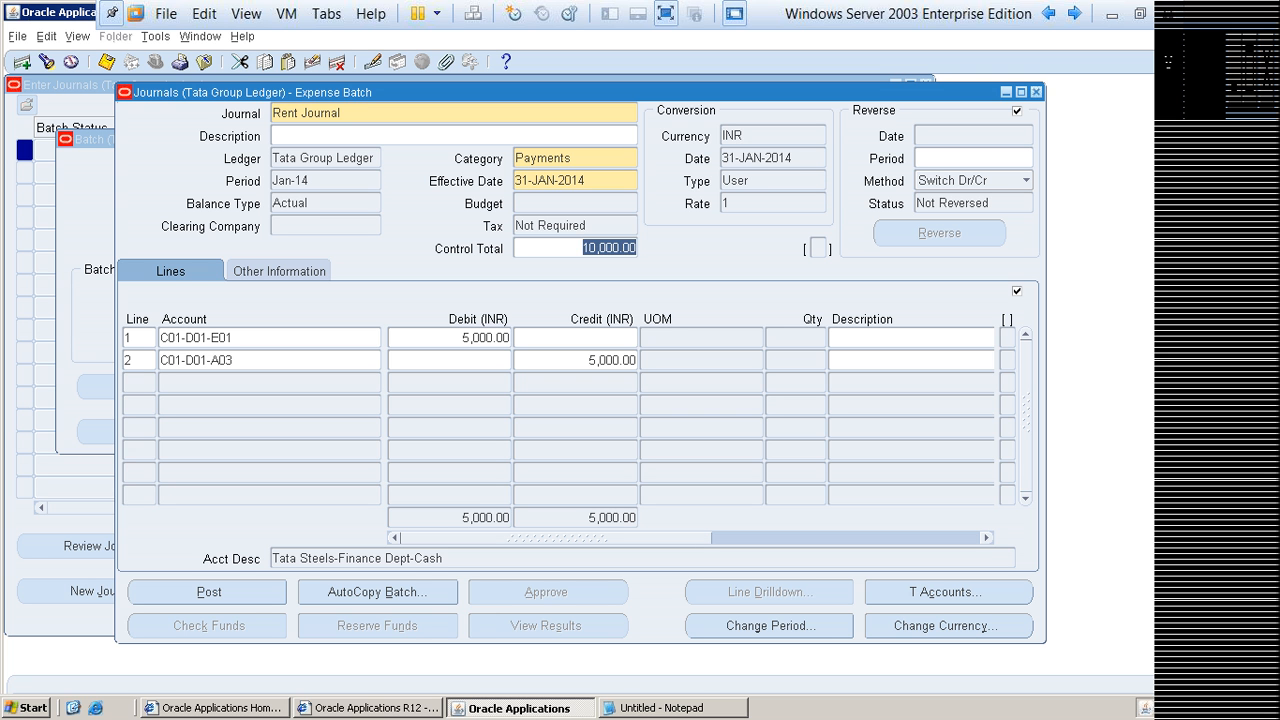
click(464, 338)
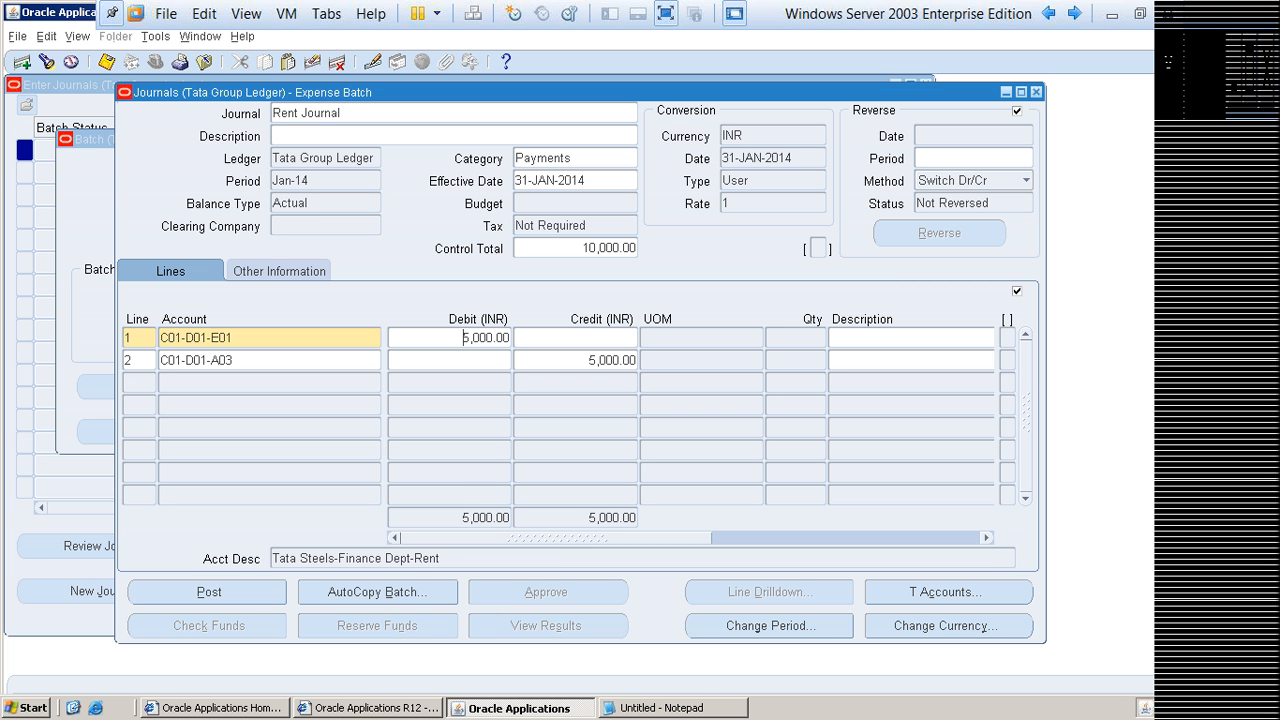
drag(590, 360, 638, 361)
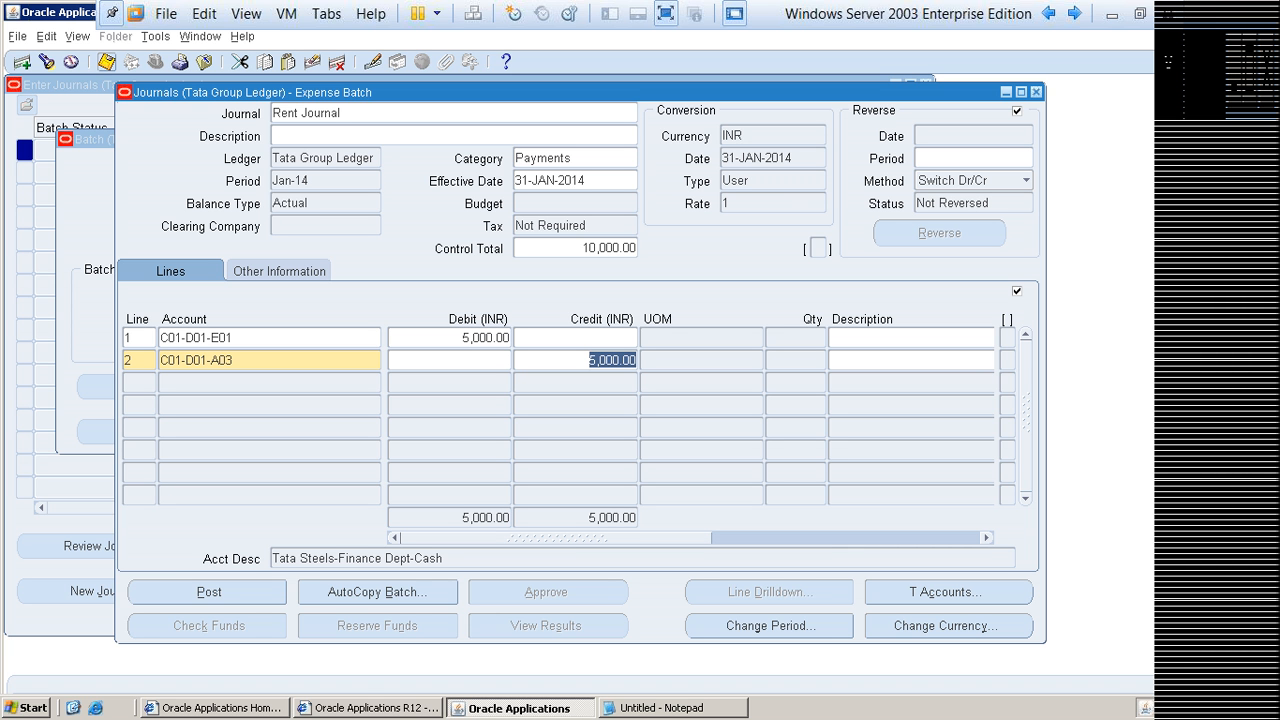
Step: Try to save the Rent Journal with its current line amounts, moving the decision dialog aside and leaving it without saving
click(106, 61)
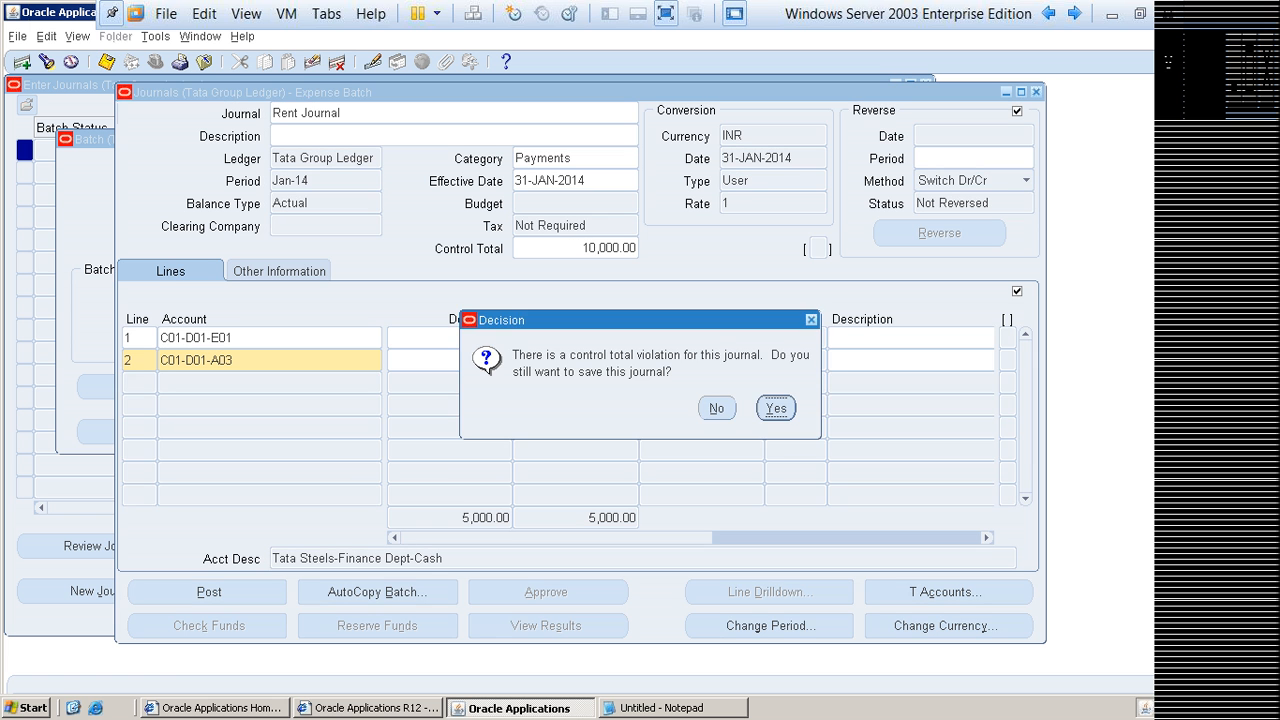
drag(600, 320, 766, 196)
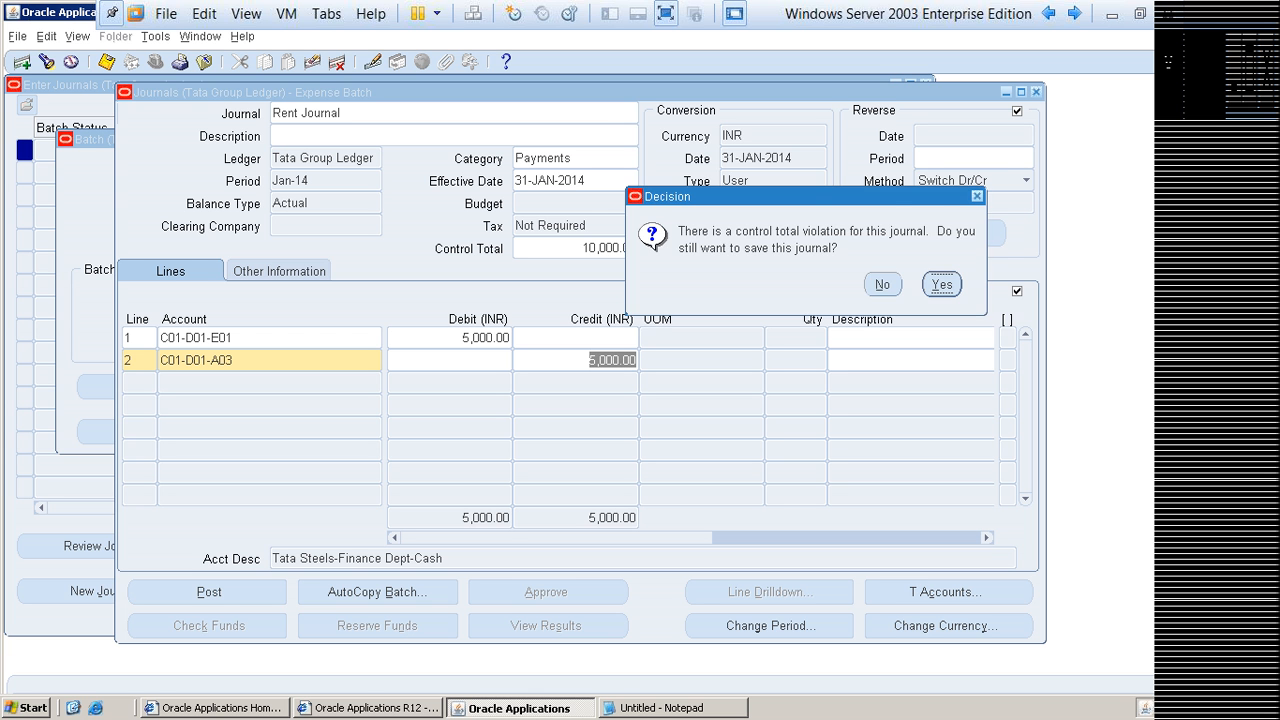
drag(780, 197, 814, 167)
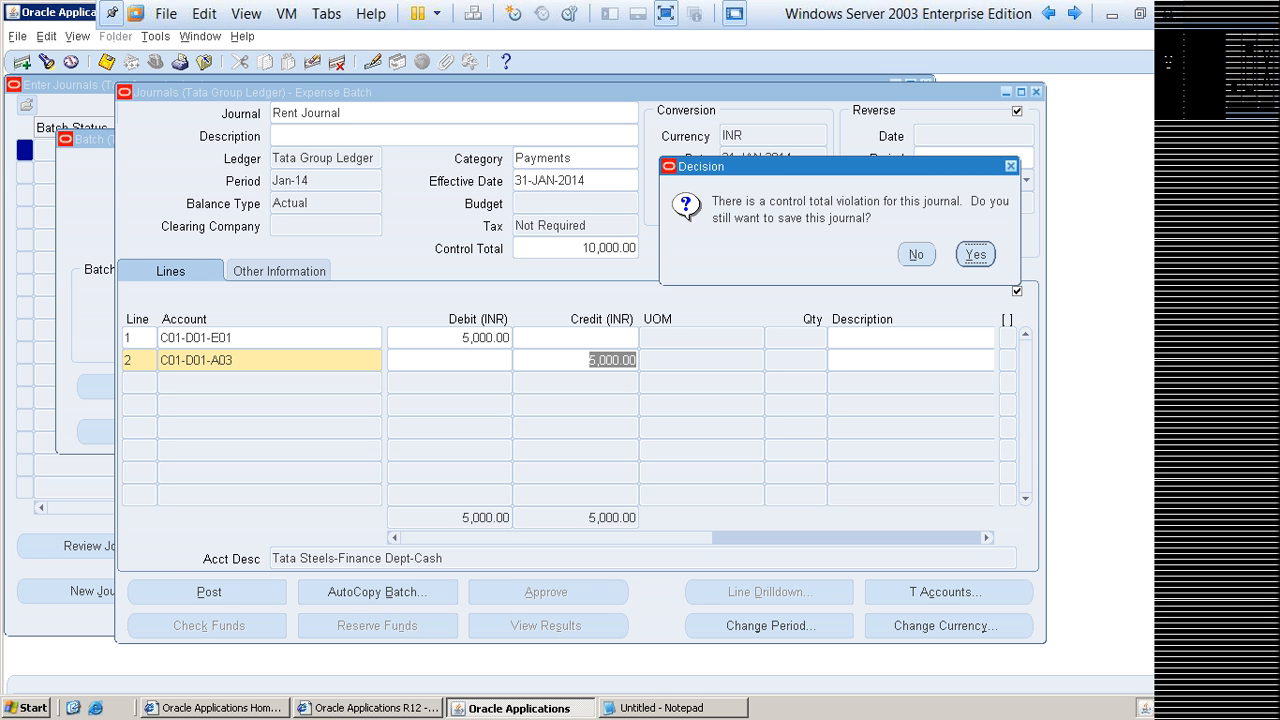
key(Return)
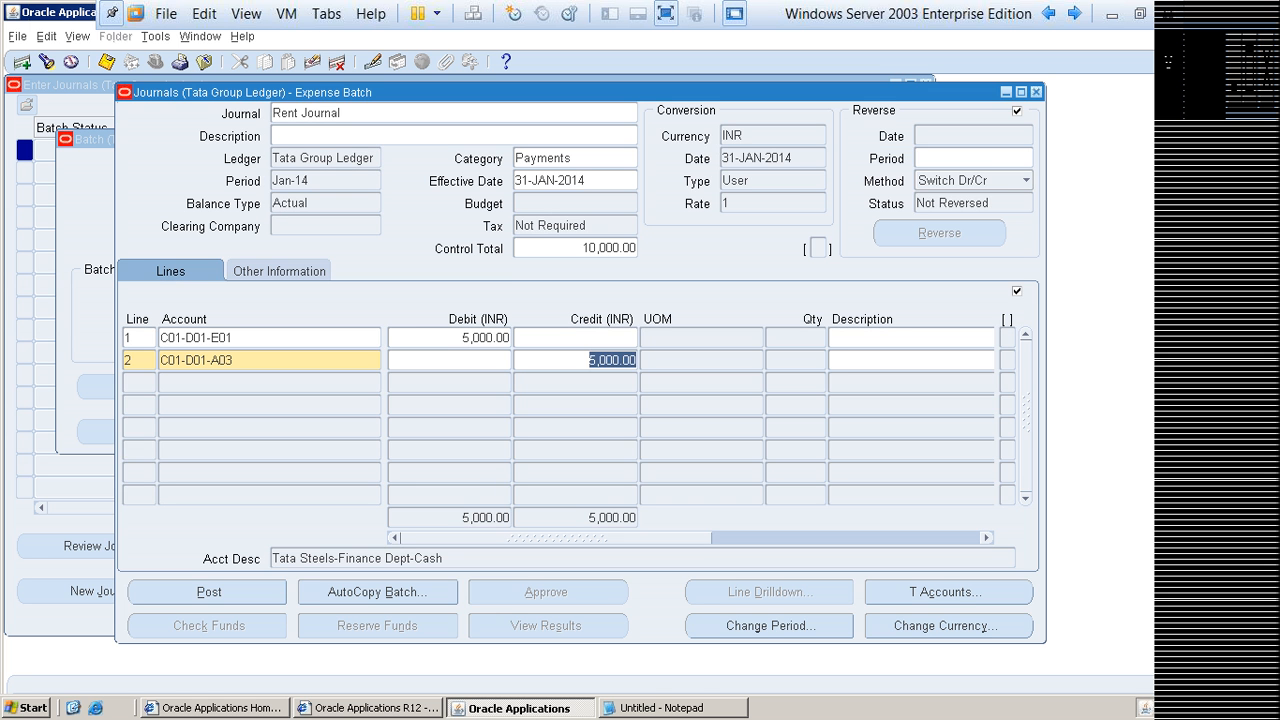
Step: Change the Rent Journal's line 1 debit and line 2 credit to 10000 each
text(10000)
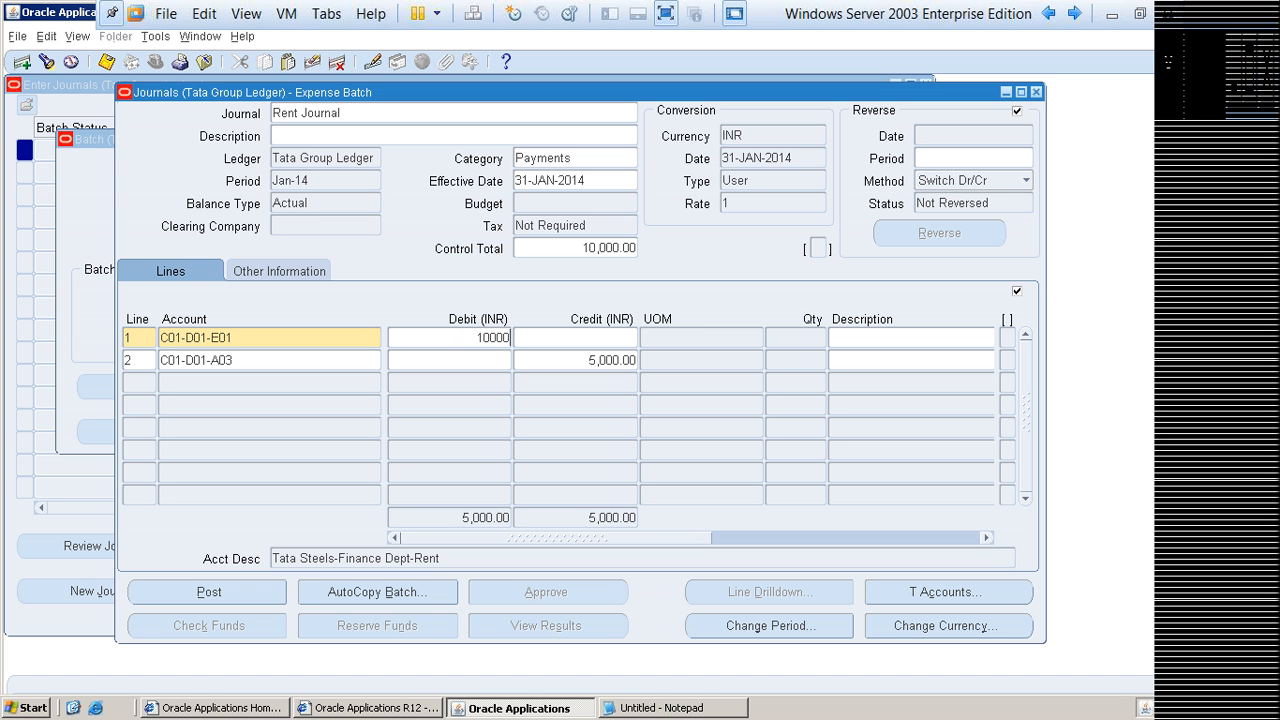
drag(589, 360, 638, 360)
text(1)
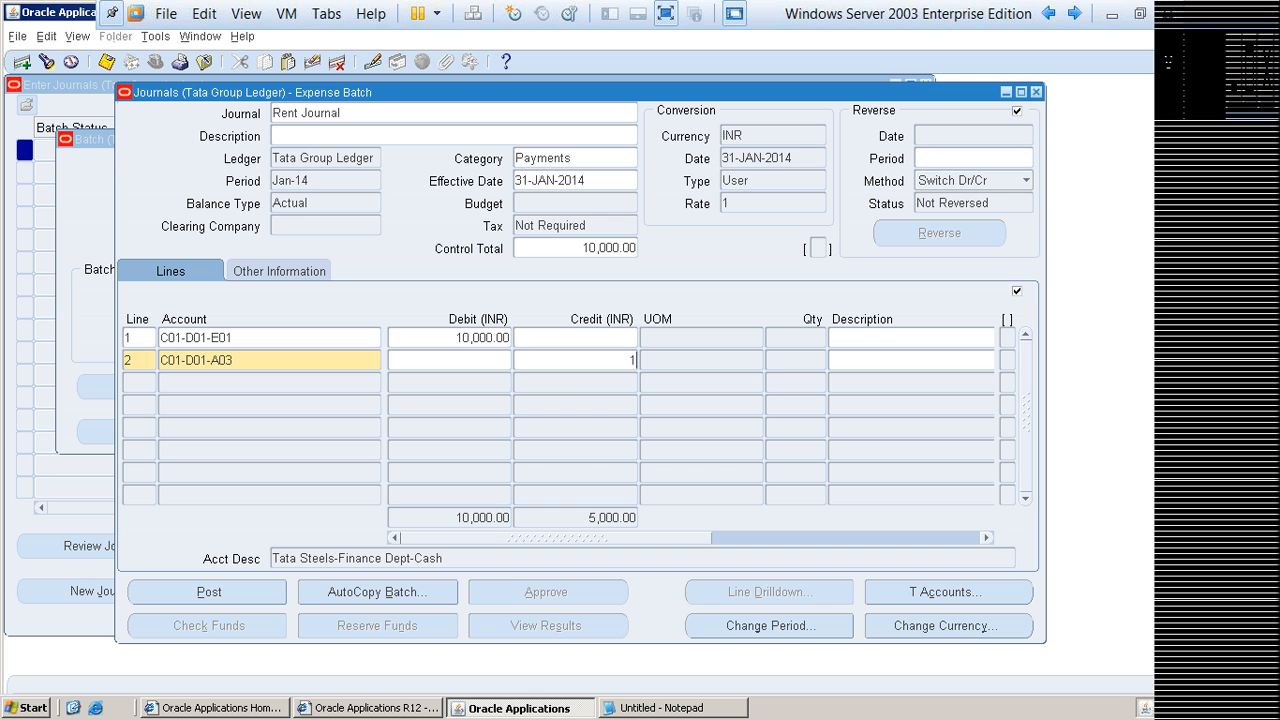
text(0000)
key(Tab)
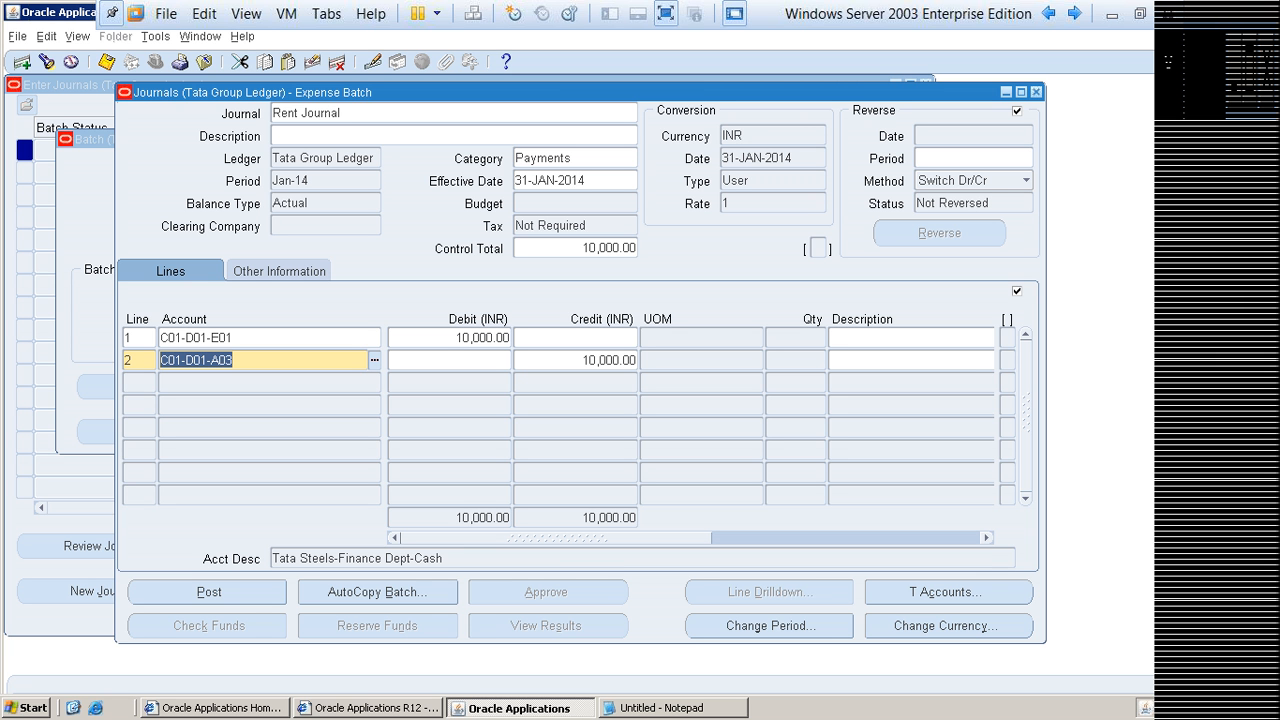
Step: Save the Rent Journal, agreeing to save the batch despite its control total violation
key(ctrl+s)
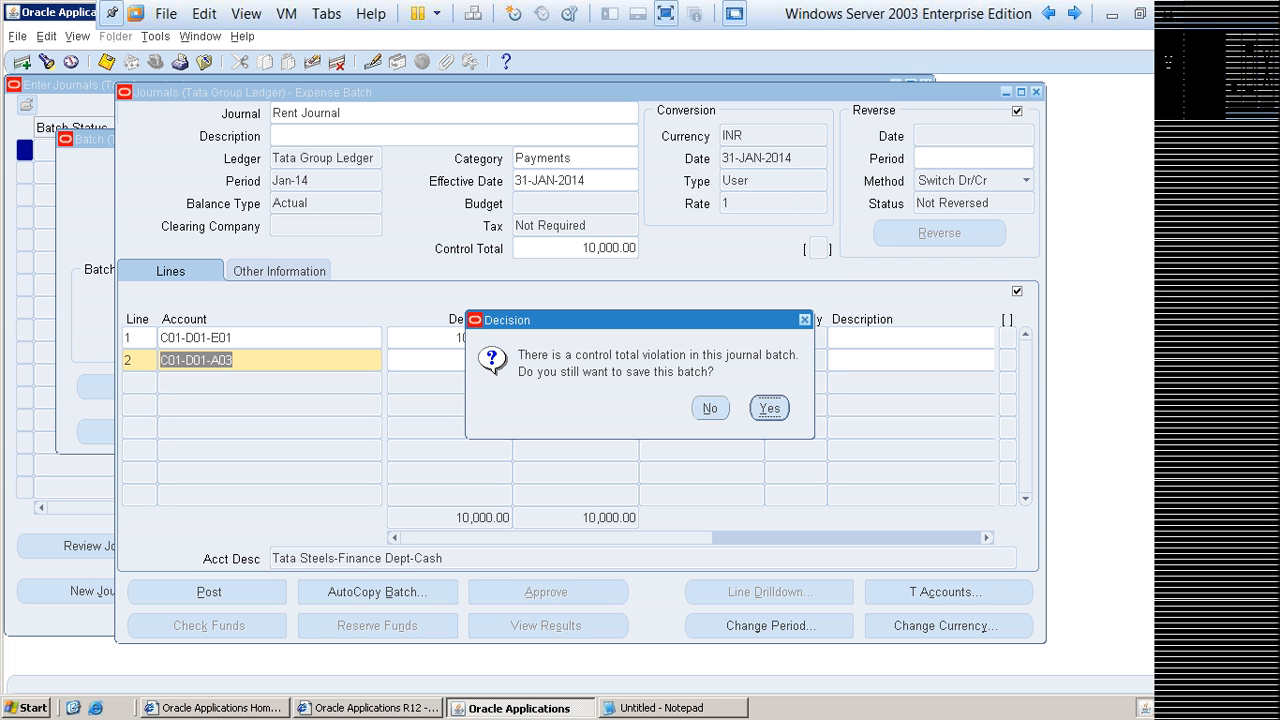
drag(630, 320, 814, 310)
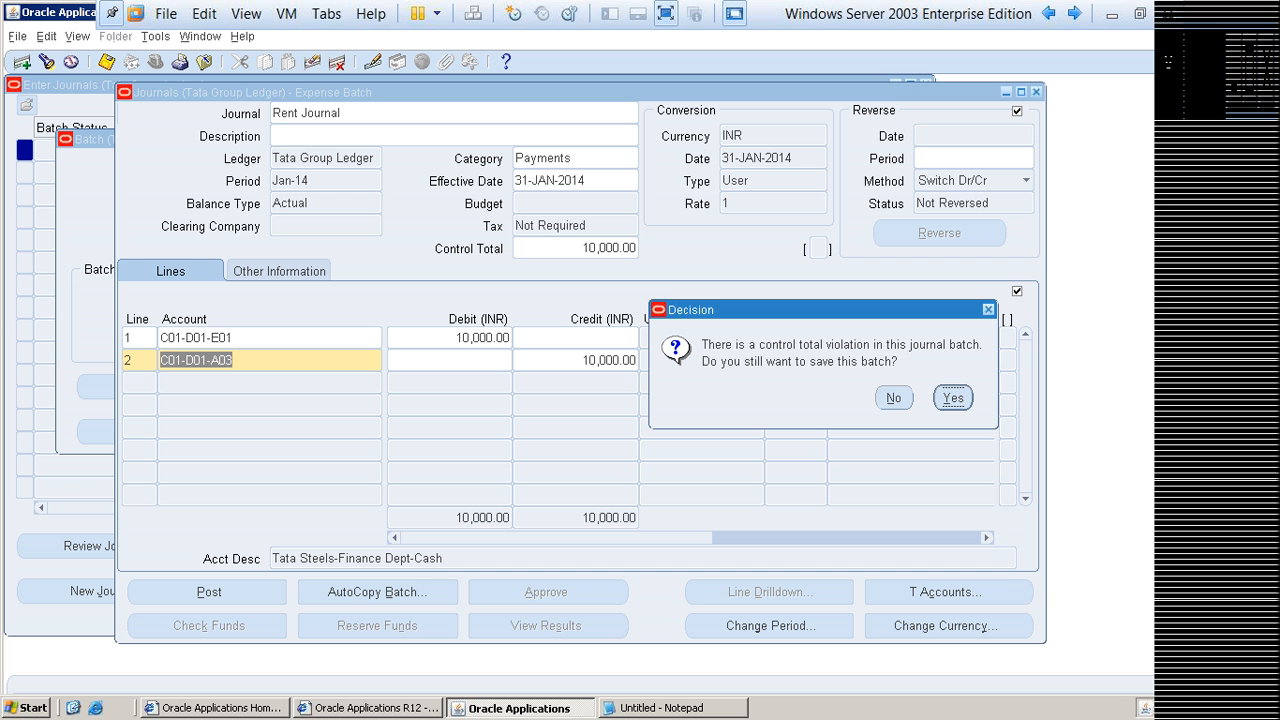
drag(820, 310, 857, 290)
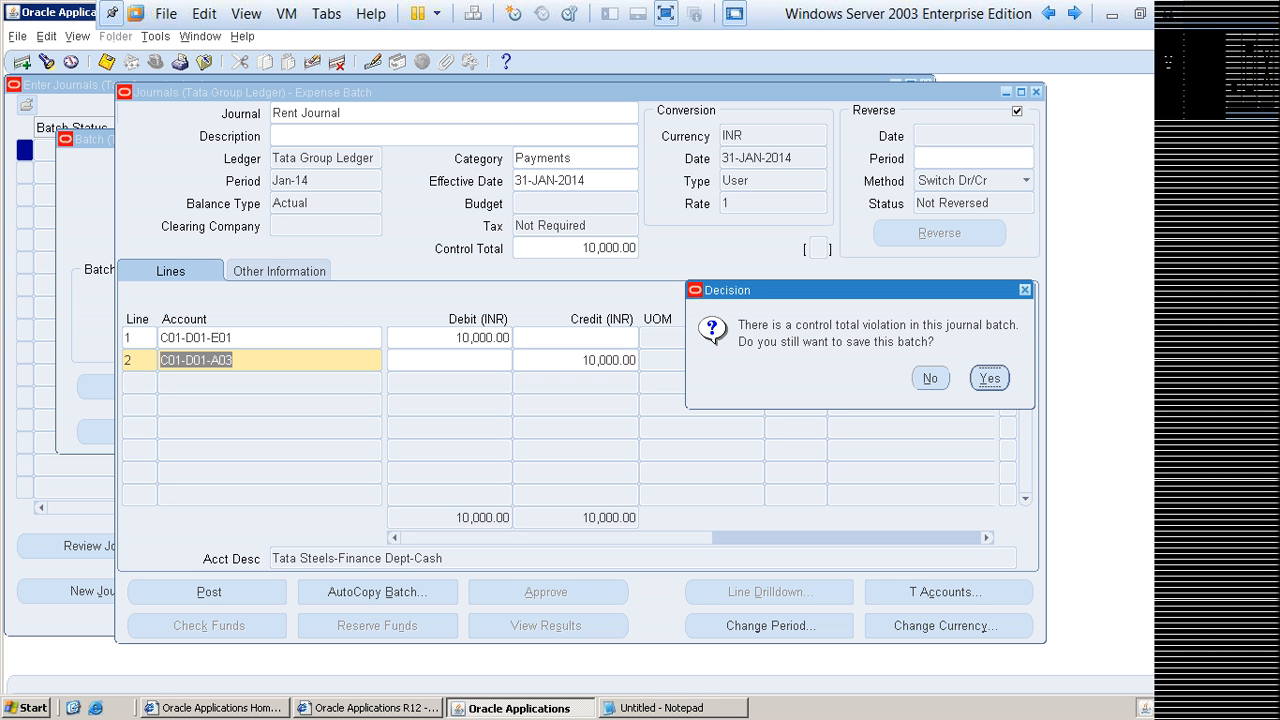
key(Return)
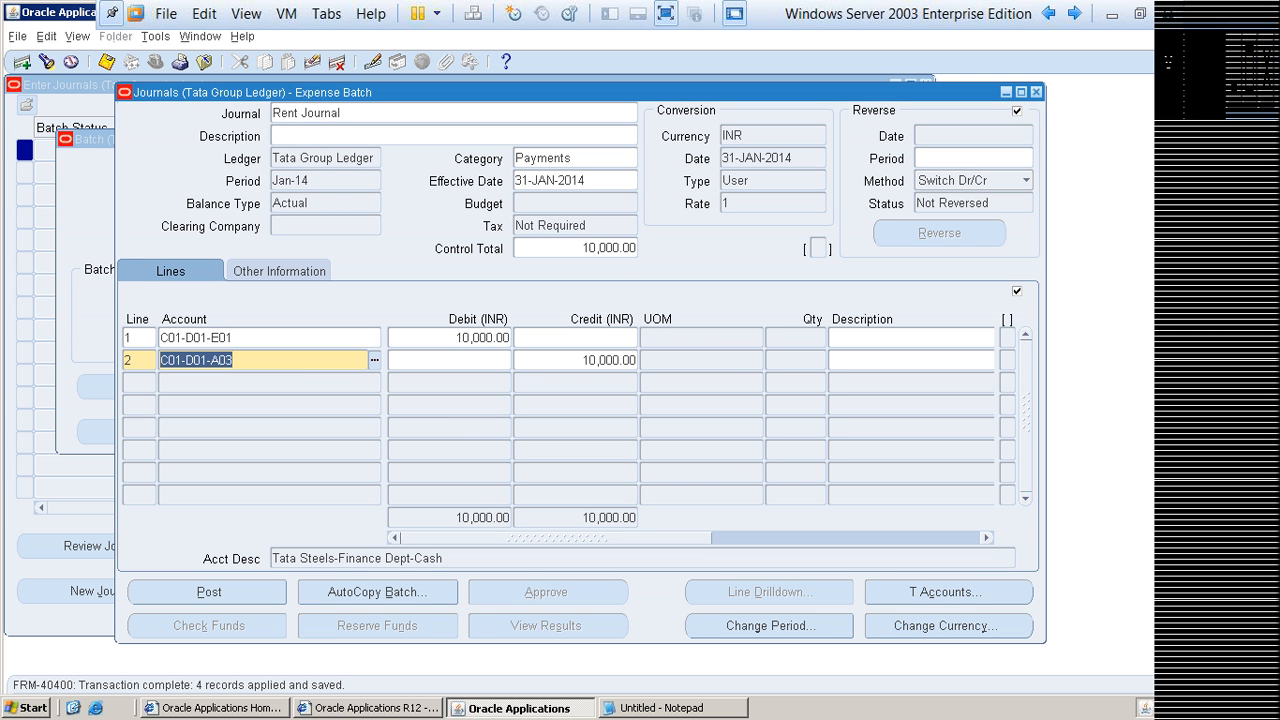
click(342, 113)
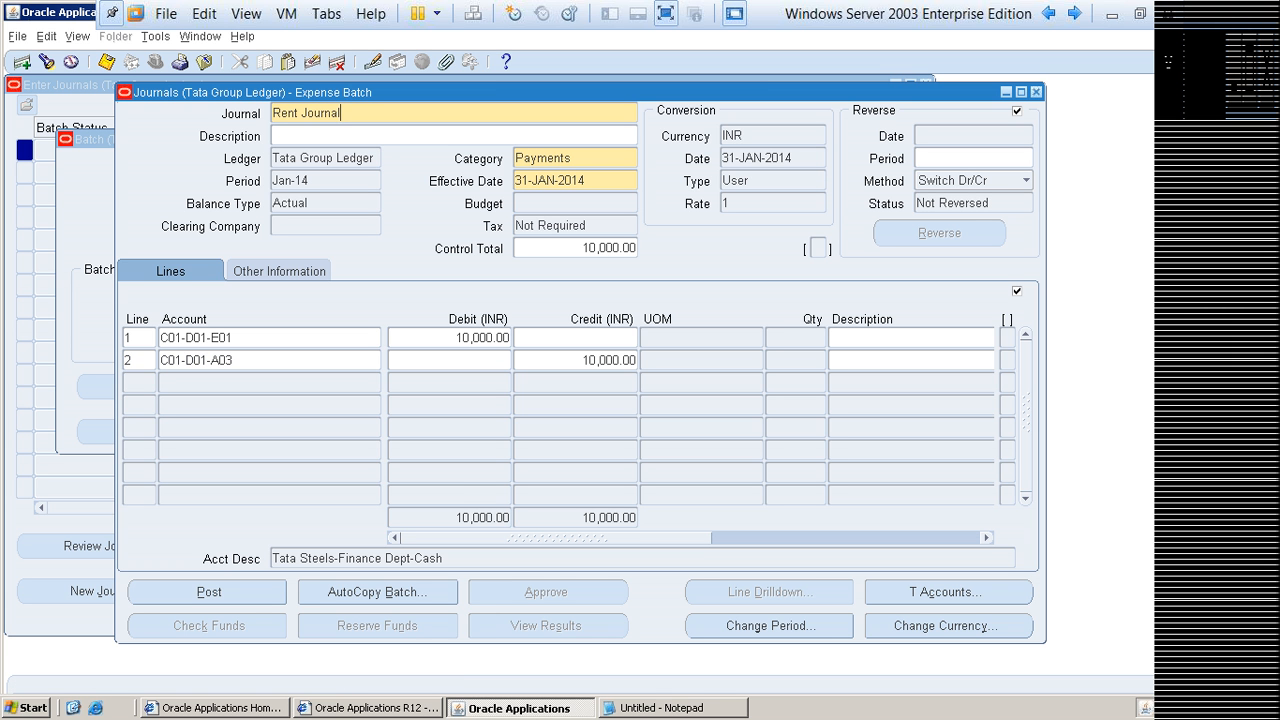
key(Down)
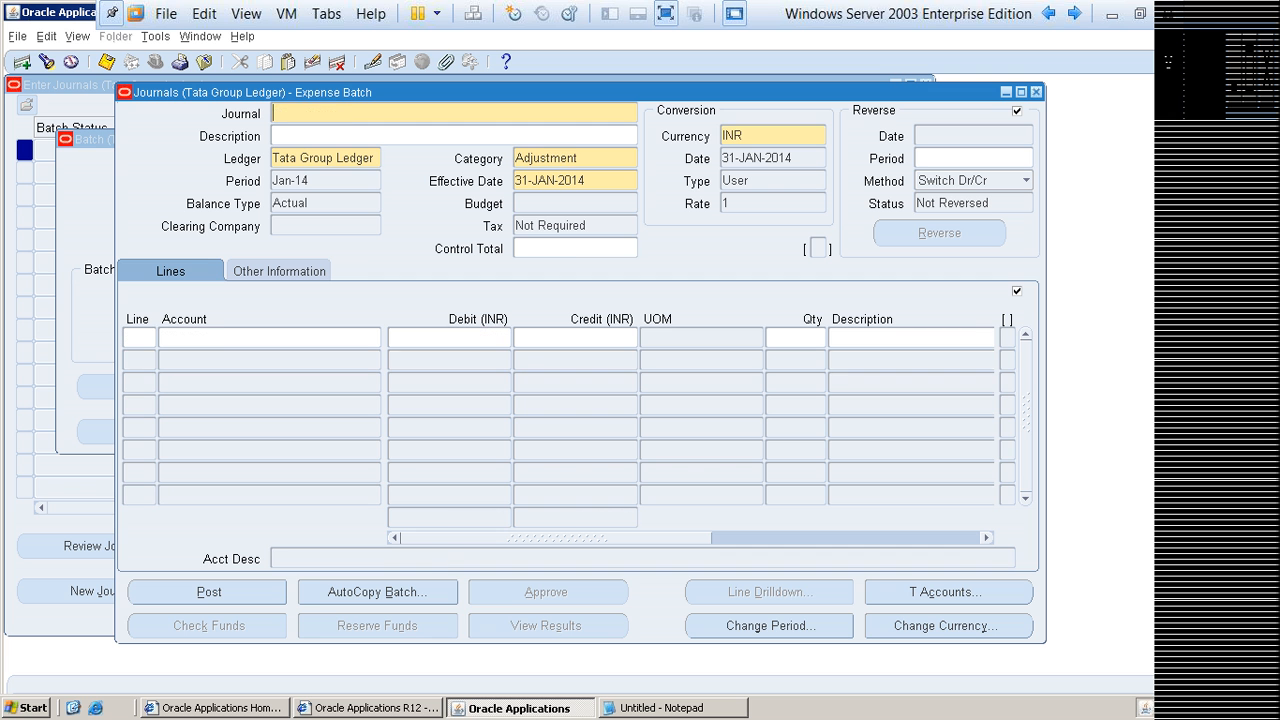
key(Up)
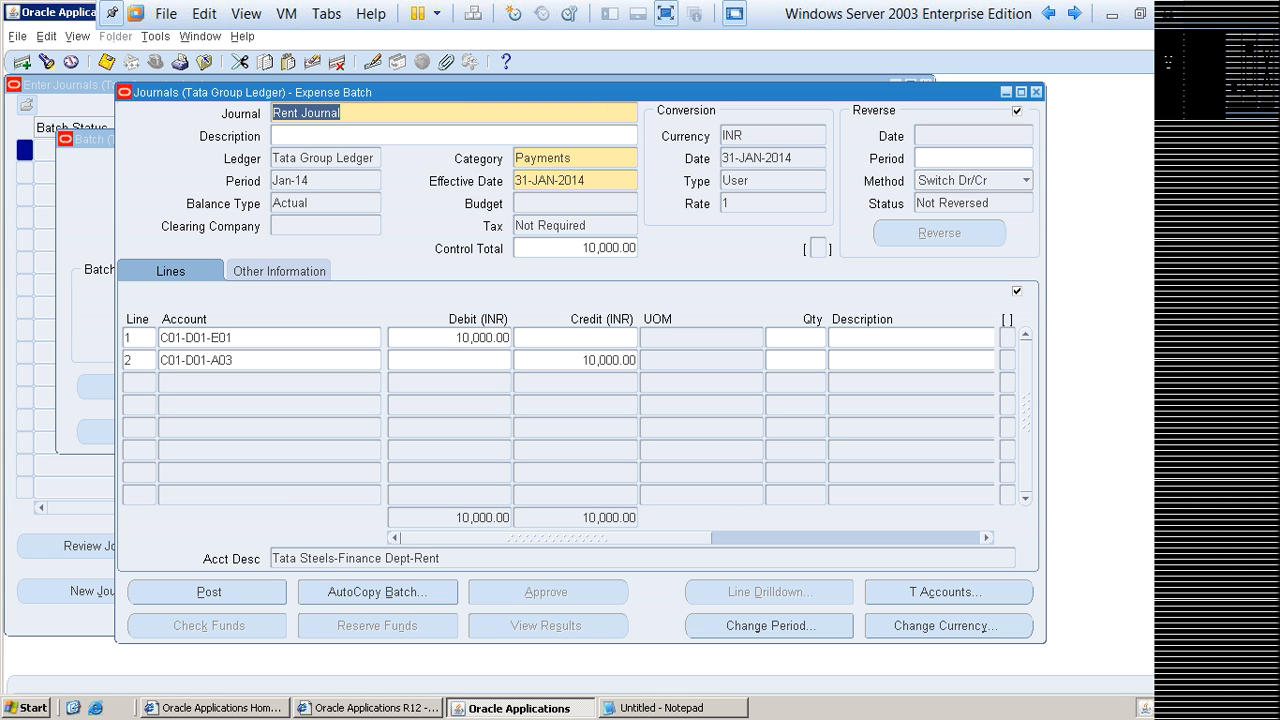
key(Down)
key(Down)
text(Salary J)
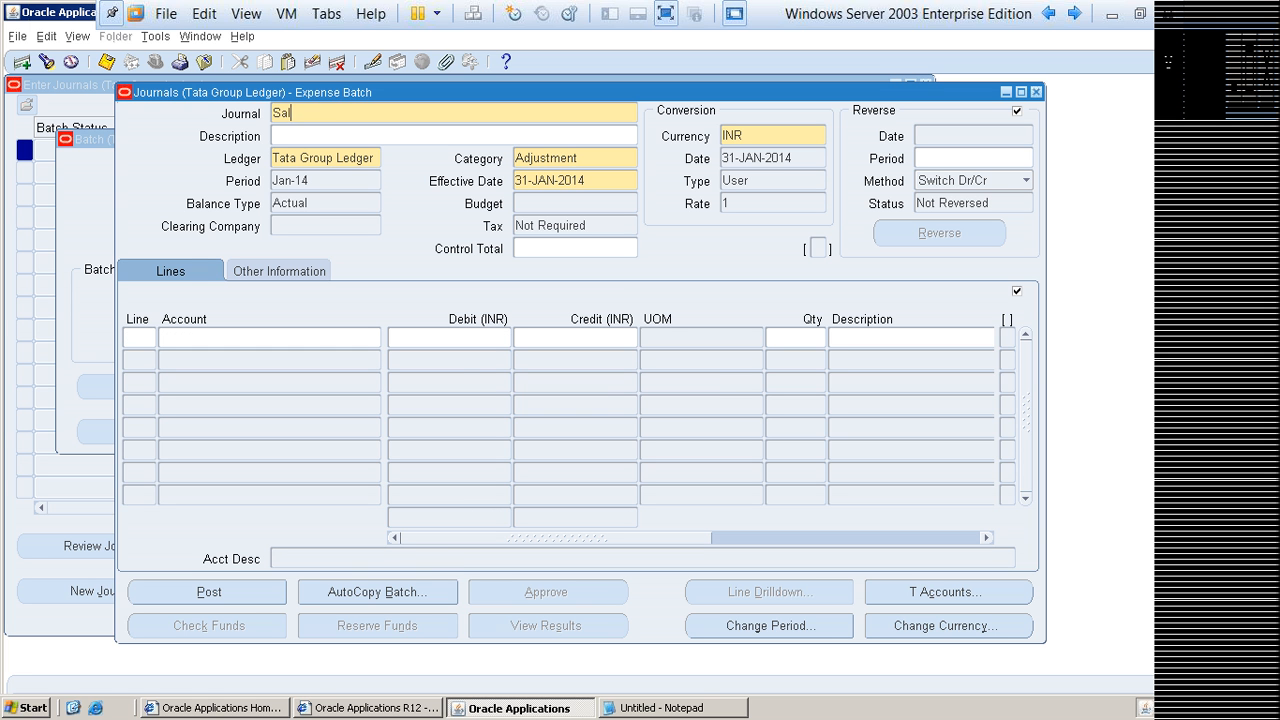
key(BackSpace)
key(alt+e)
key(Down)
key(Down)
key(Down)
key(Down)
key(Down)
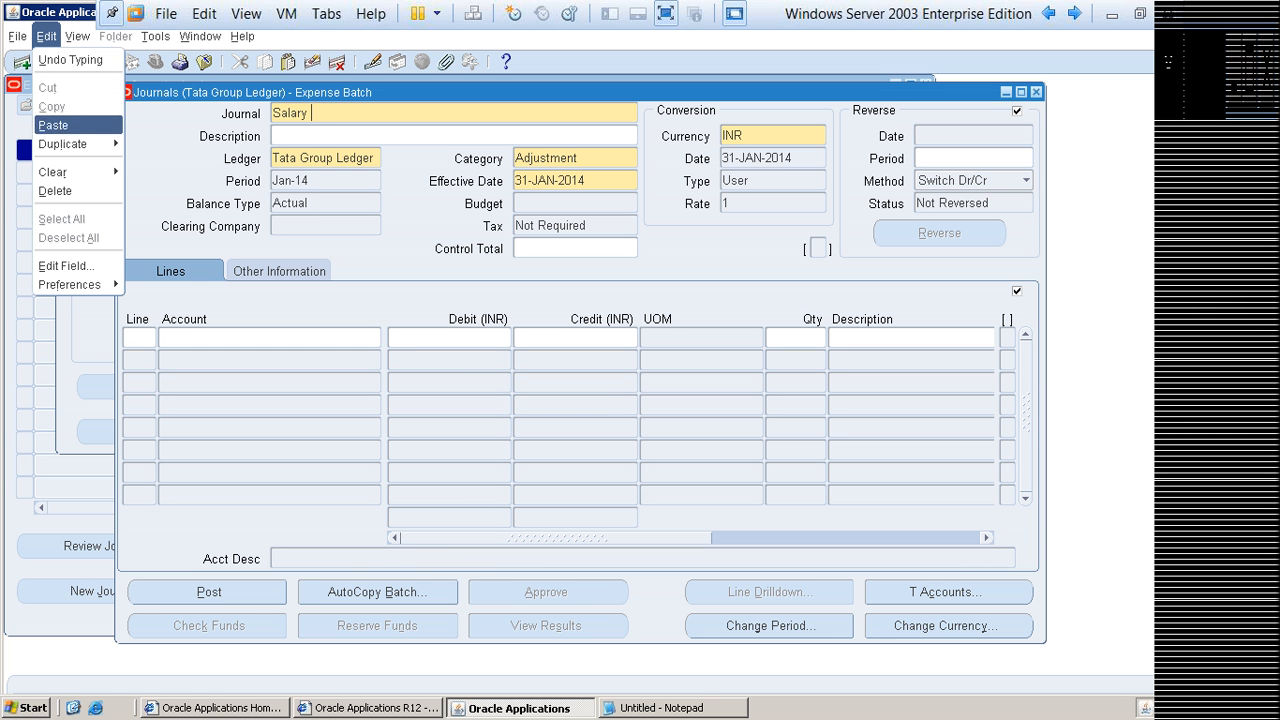
key(Right)
key(Return)
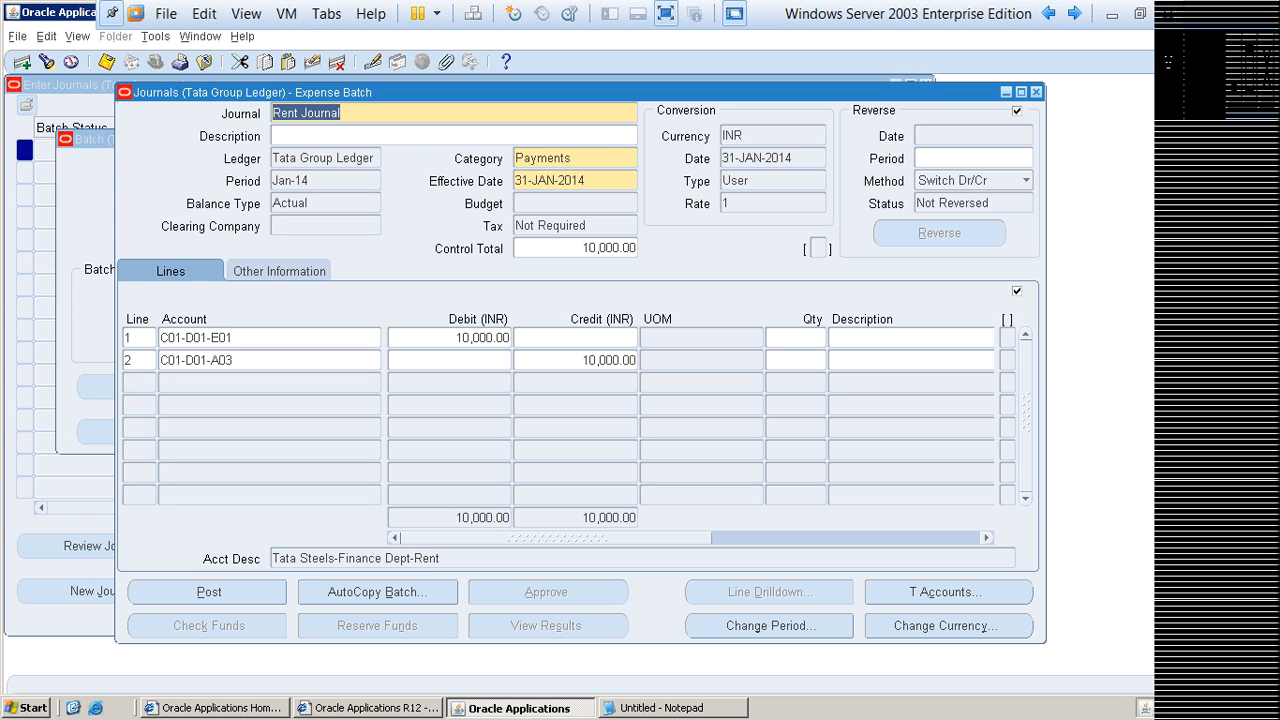
key(Down)
key(Up)
key(Down)
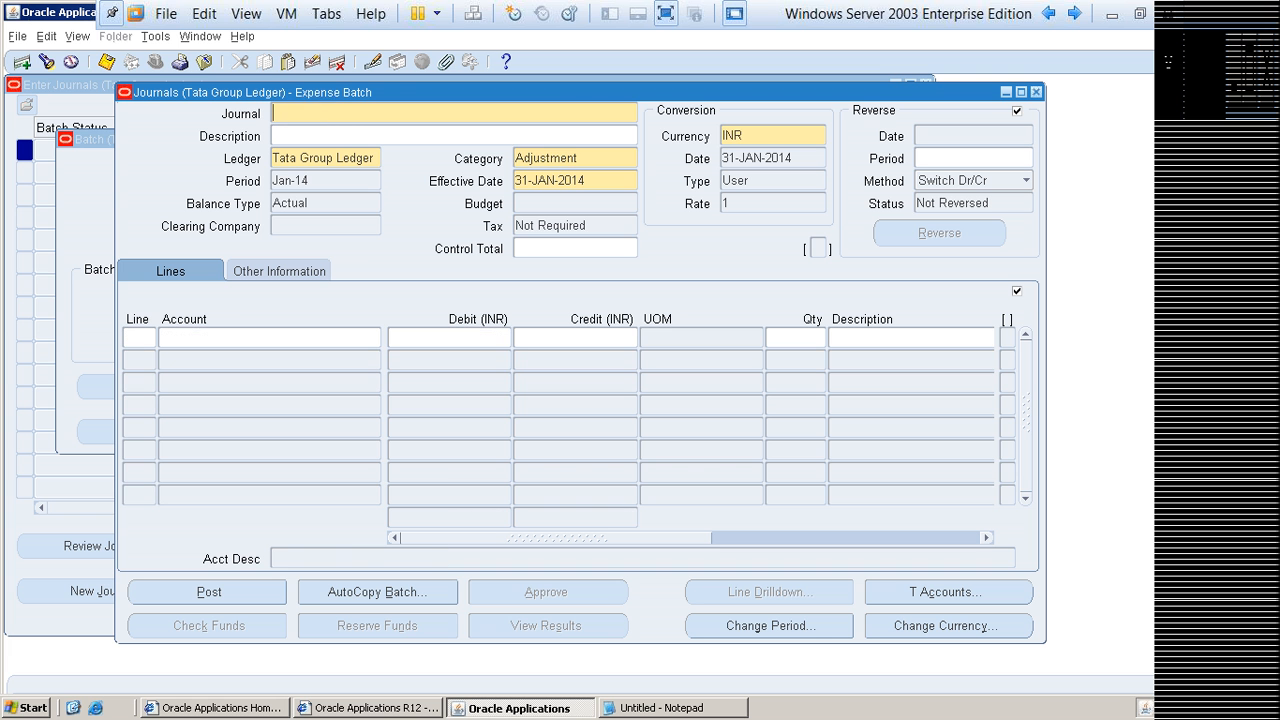
key(Up)
Step: Create a new journal in Expense Batch and name it Salary Journal
key(alt+f)
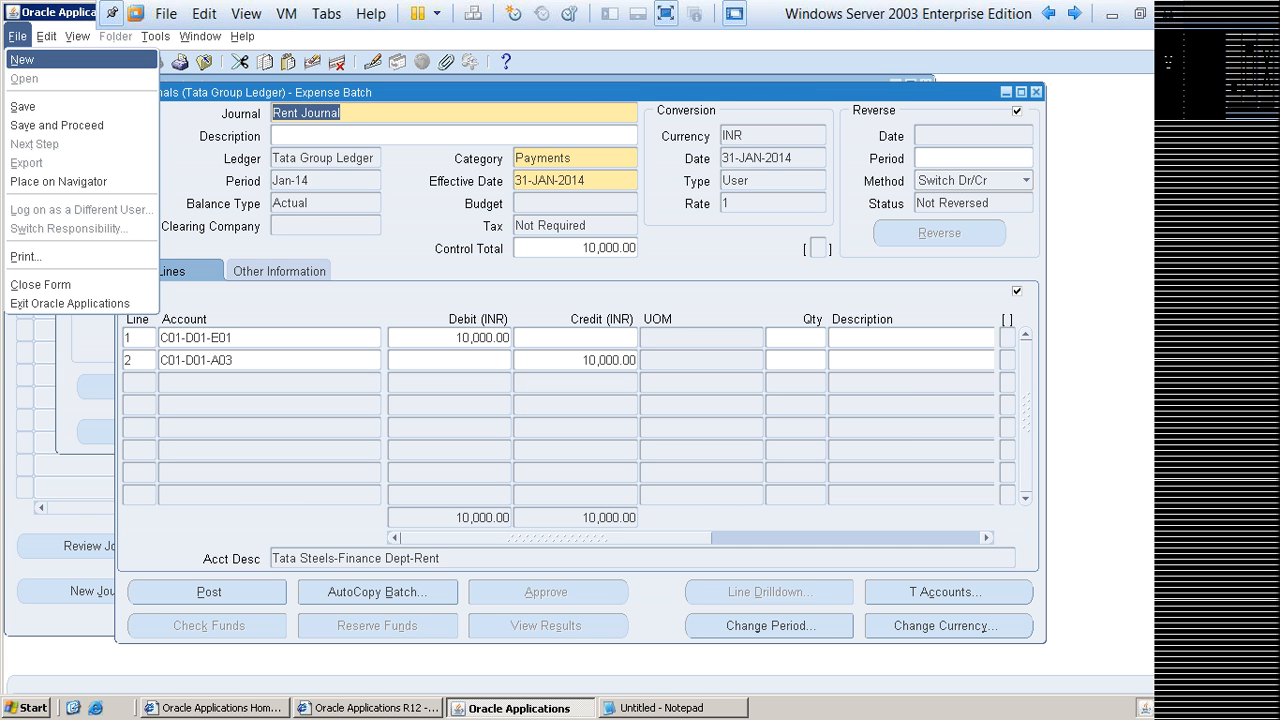
text(n)
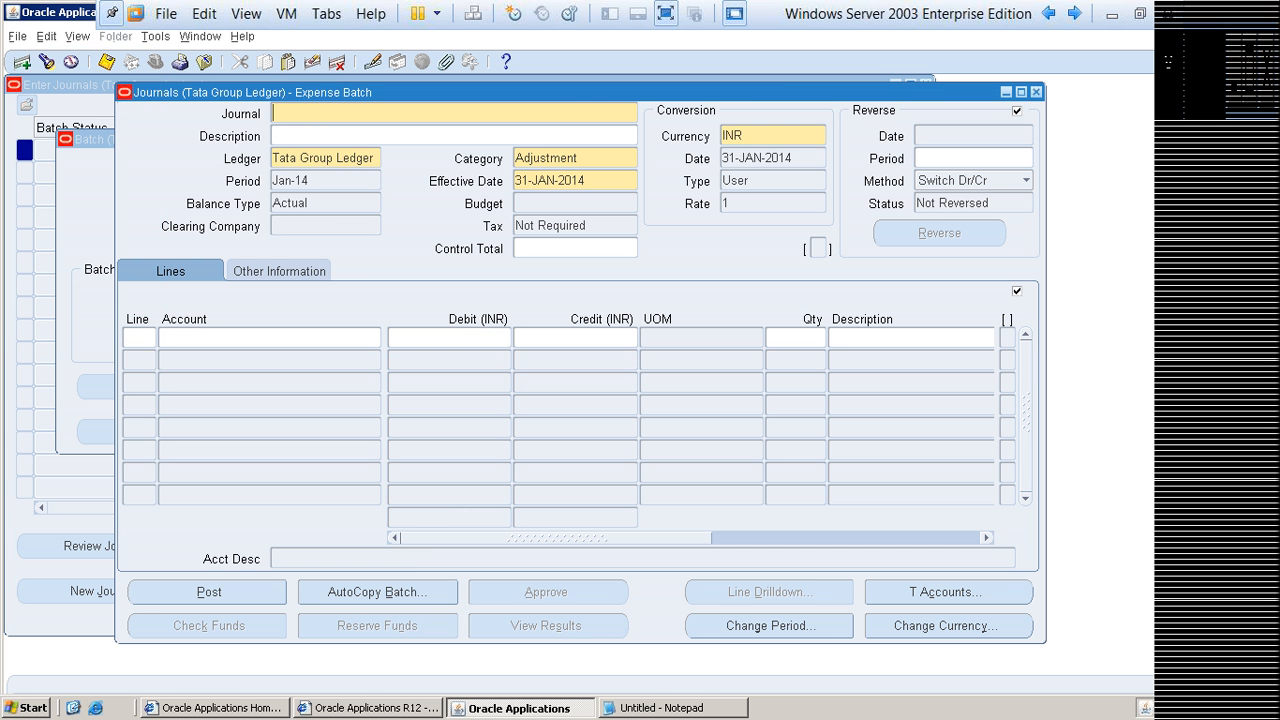
text(Salary Journal)
key(Tab)
key(Tab)
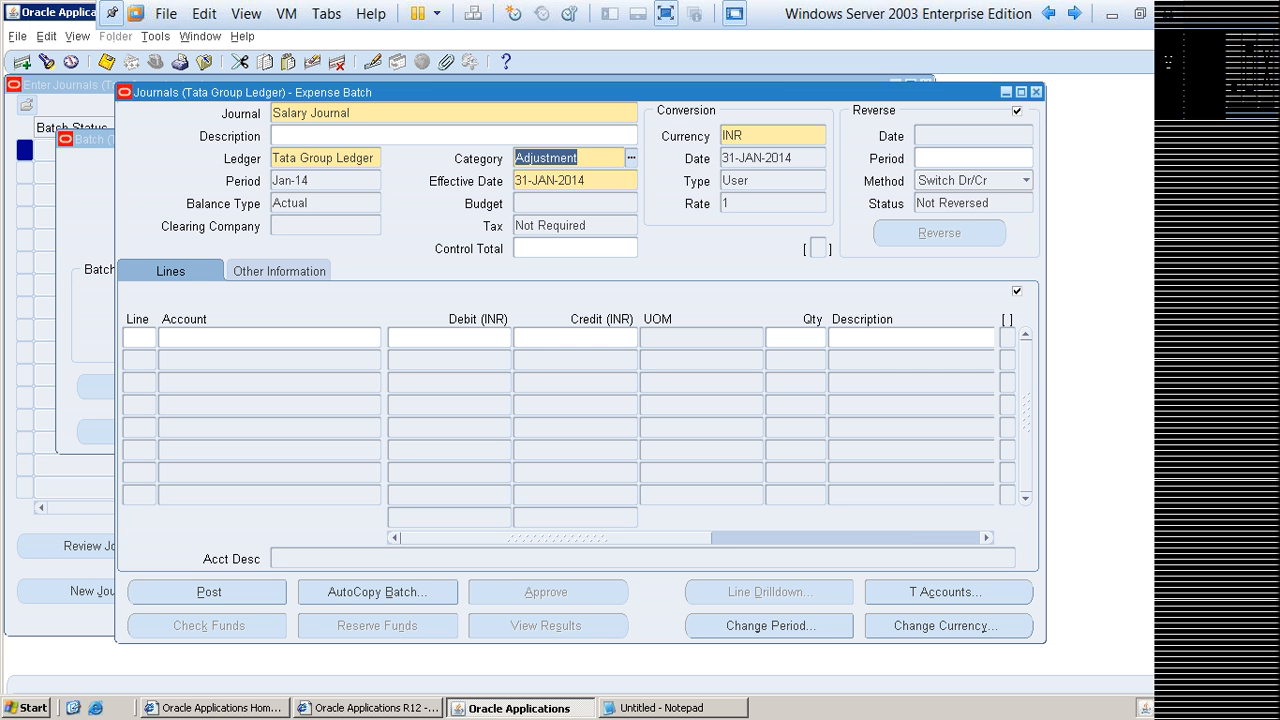
Step: Set the Salary Journal's category to Payroll and its control total to 10000
key(ctrl+l)
text(pay)
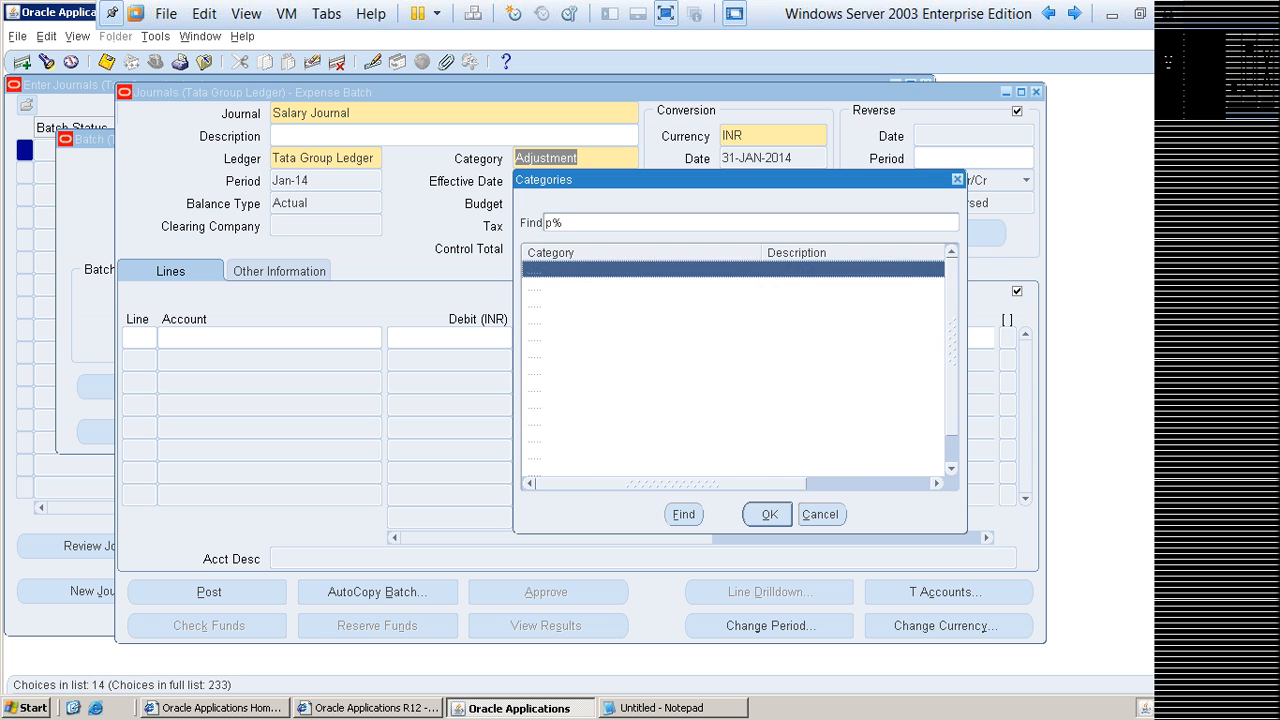
key(Down)
key(Down)
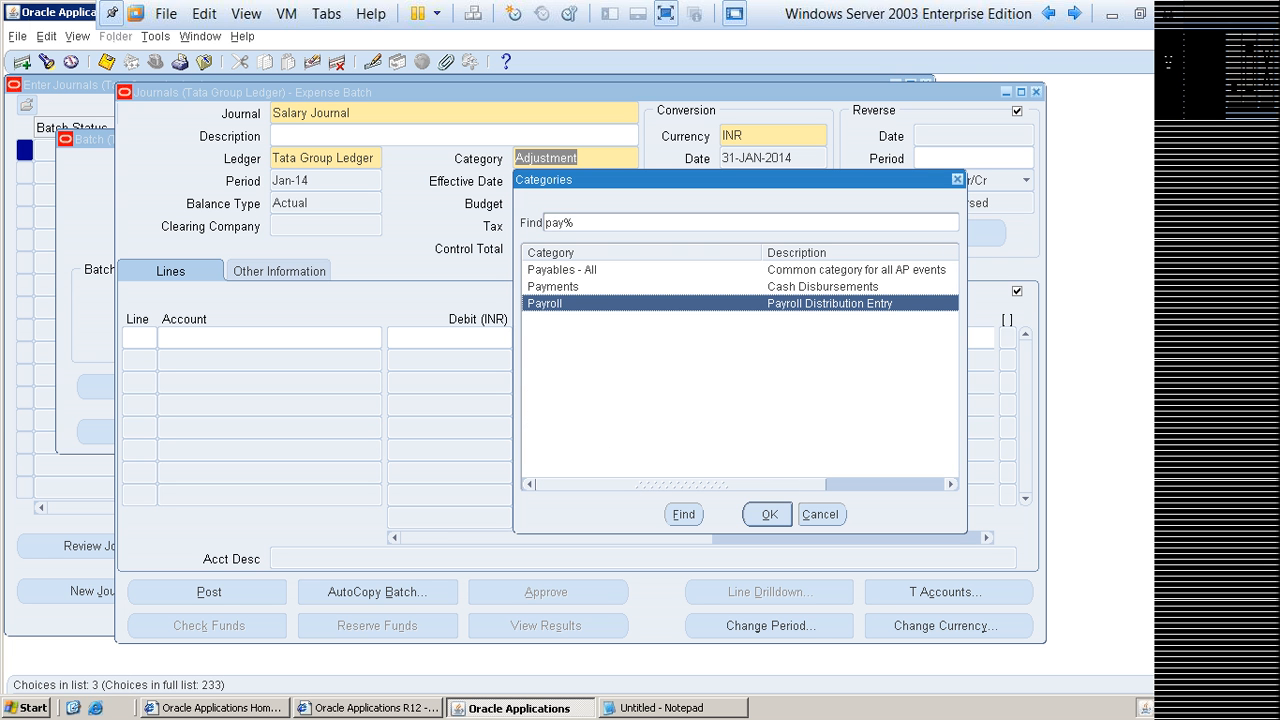
key(Return)
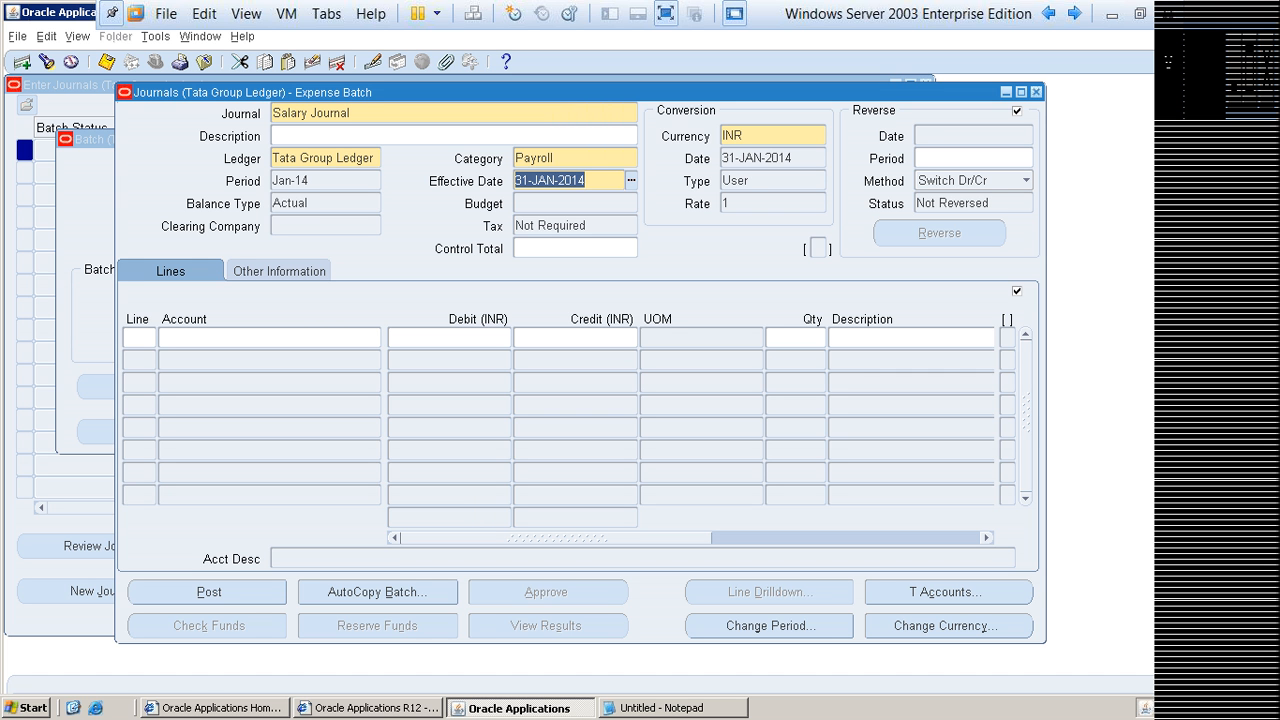
key(Tab)
text(10000)
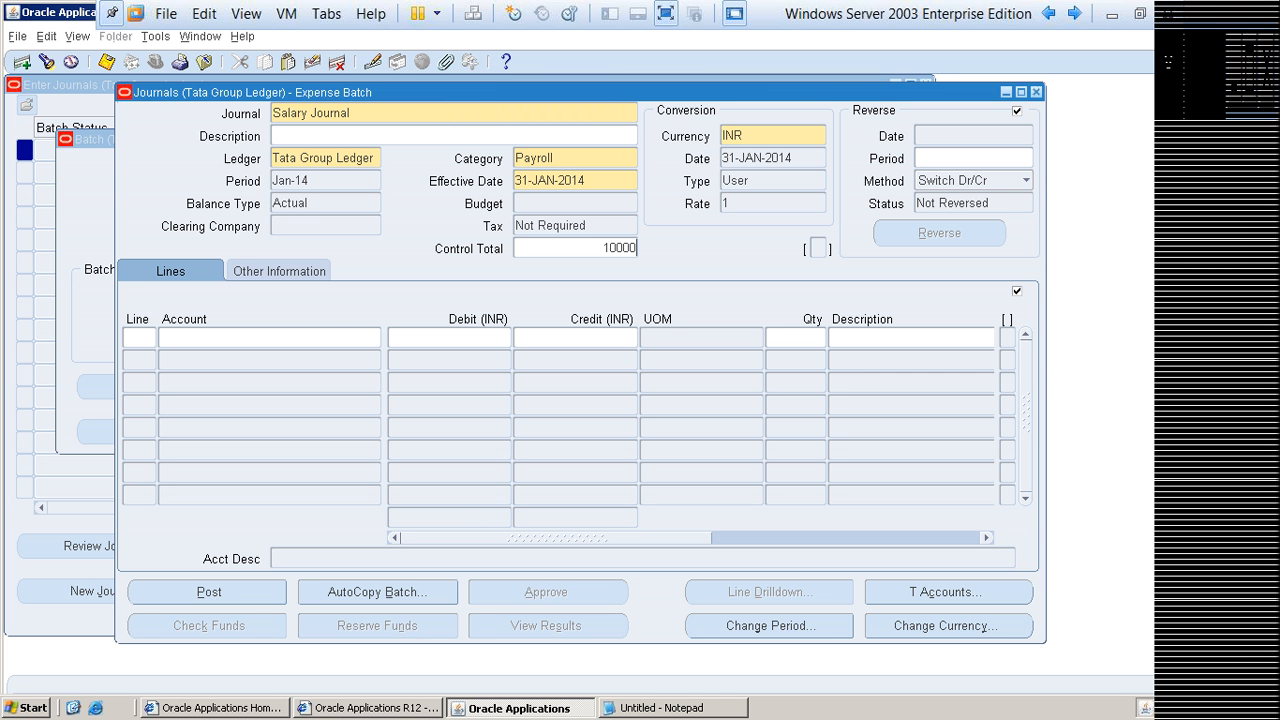
Step: Assign Salary Journal line 1 to company C01, department D01 and account E02 (Salary) with a debit of 5000
click(264, 338)
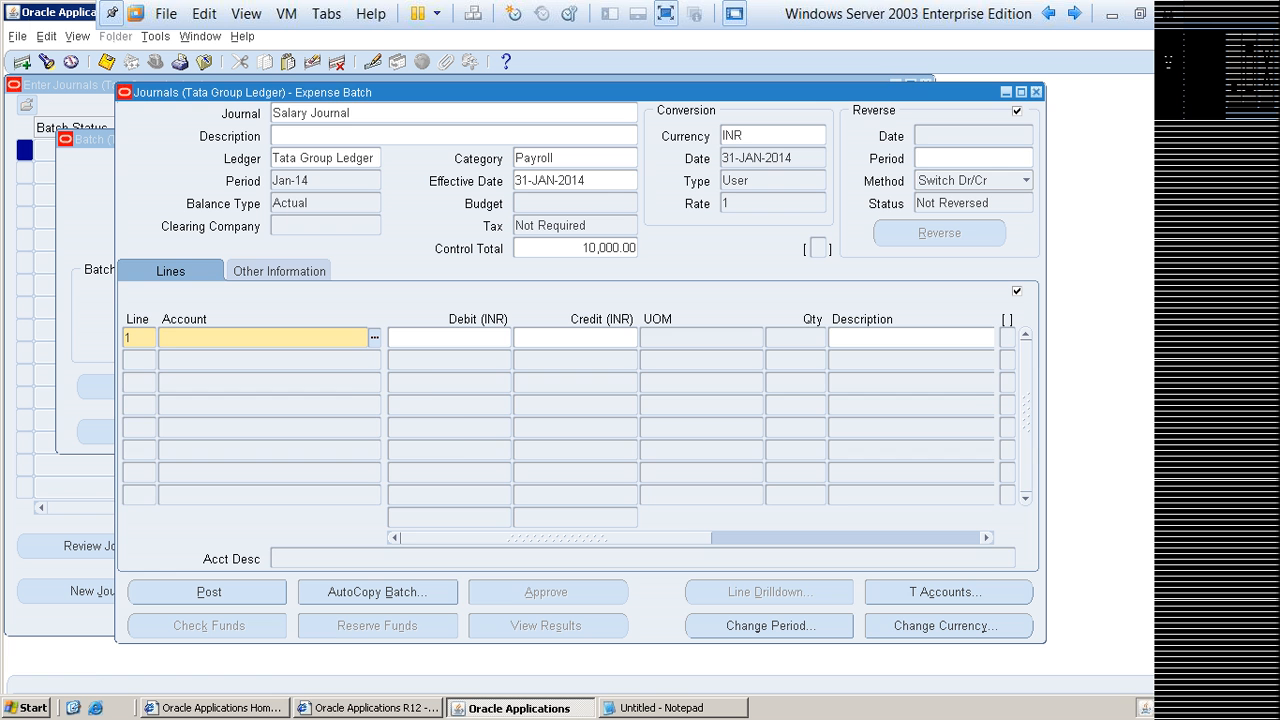
key(ctrl+l)
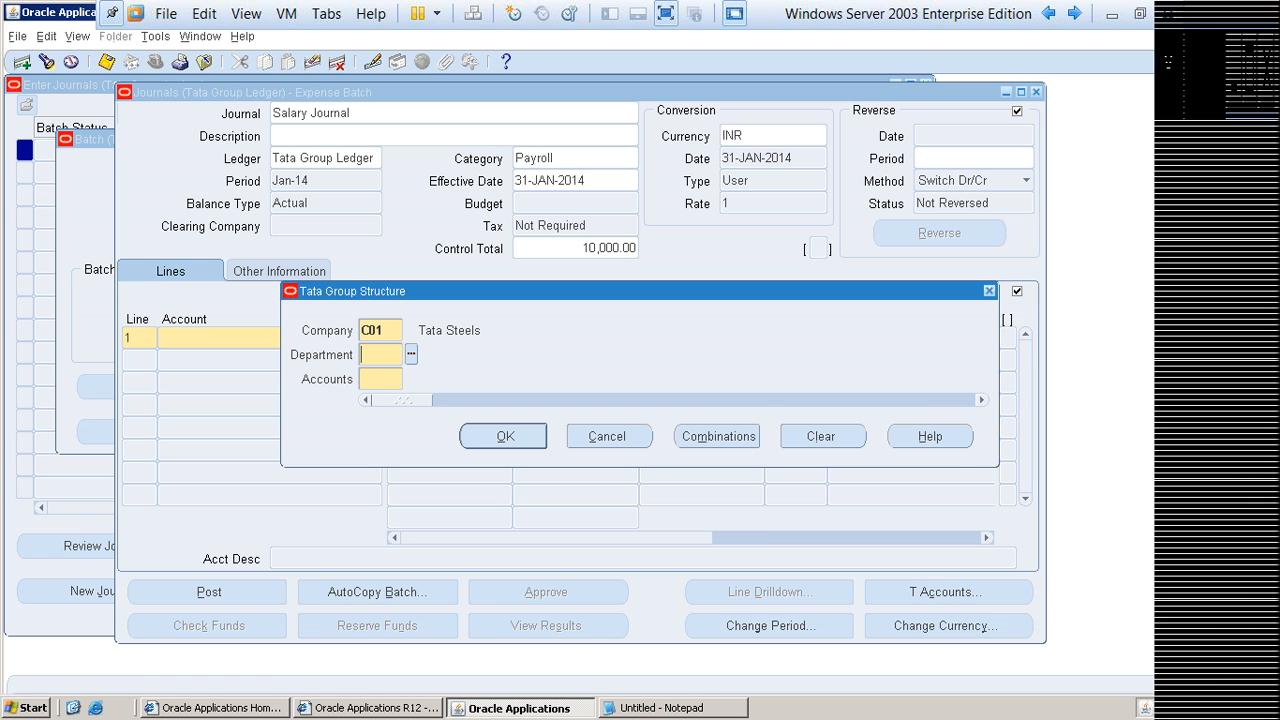
key(ctrl+l)
key(Return)
key(ctrl+l)
text(e0%)
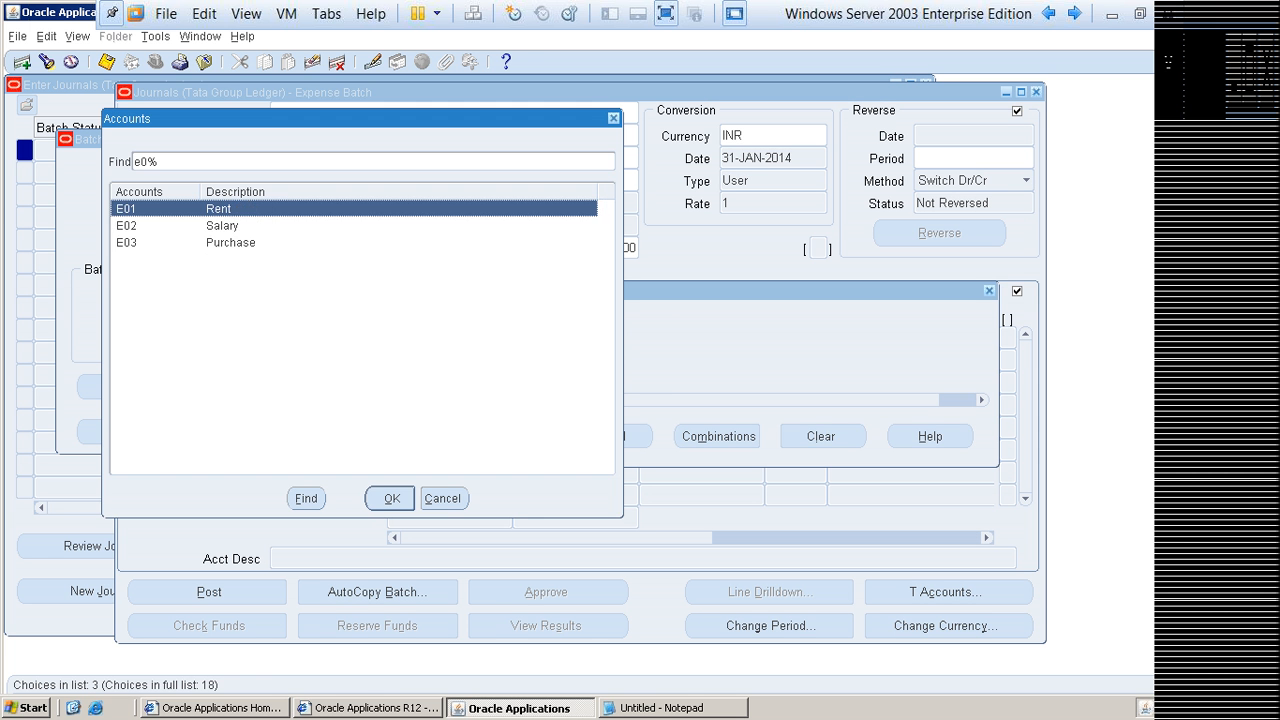
key(Down)
key(Return)
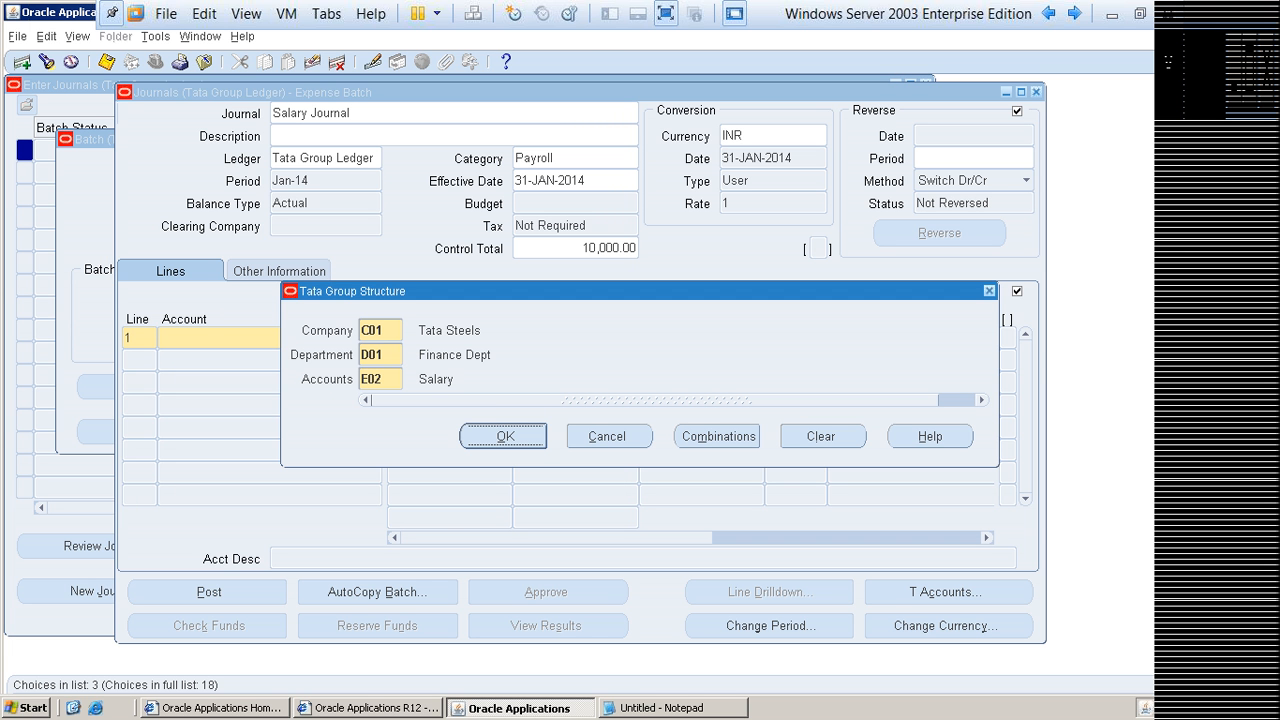
key(Return)
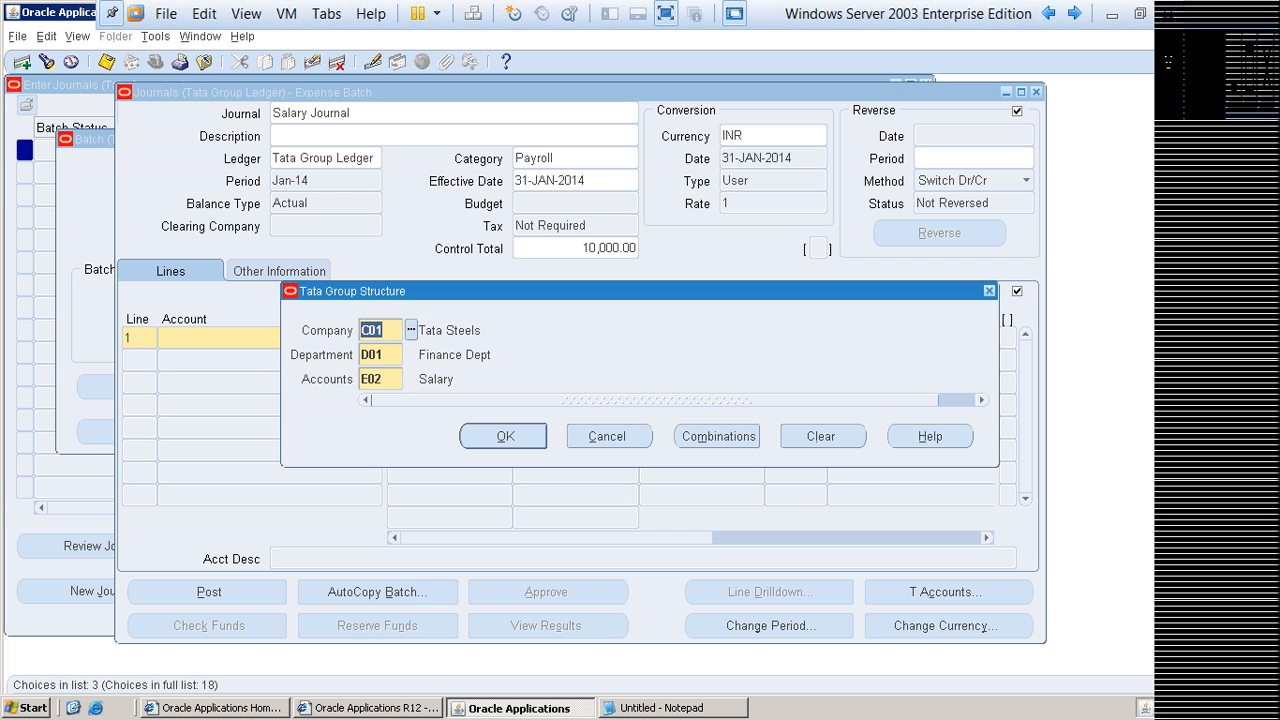
key(Tab)
key(Tab)
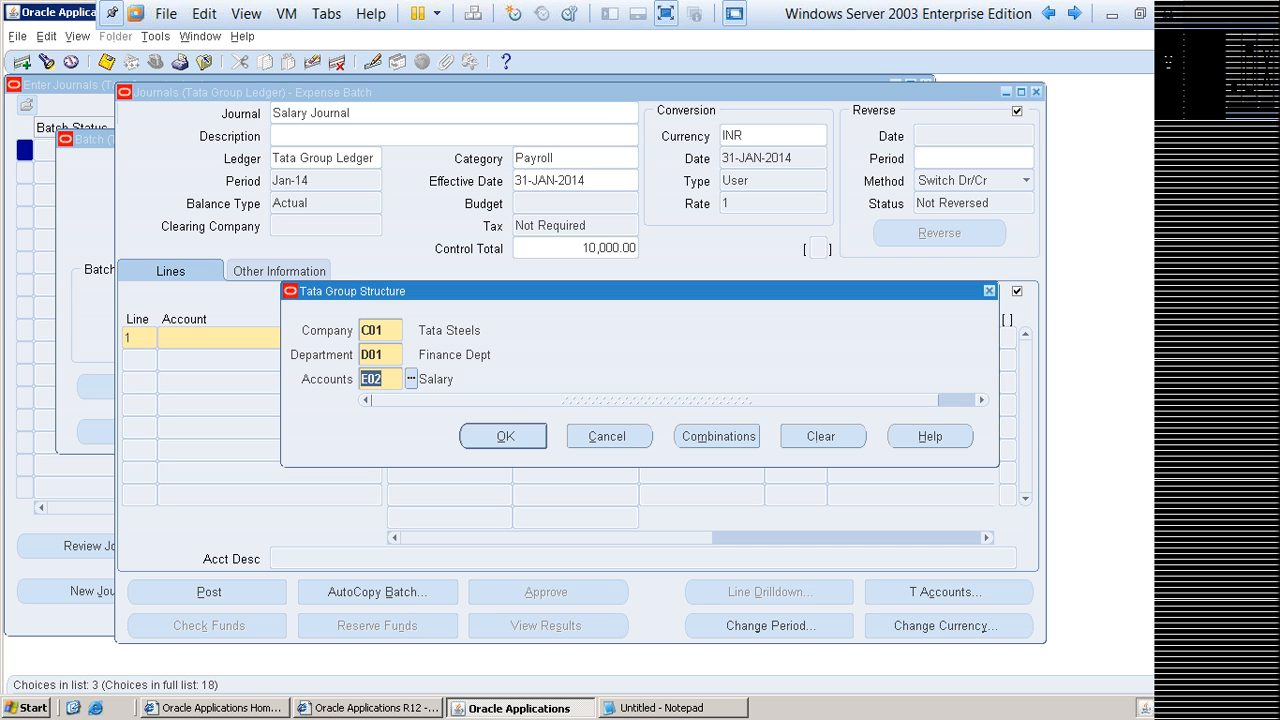
key(Tab)
key(Return)
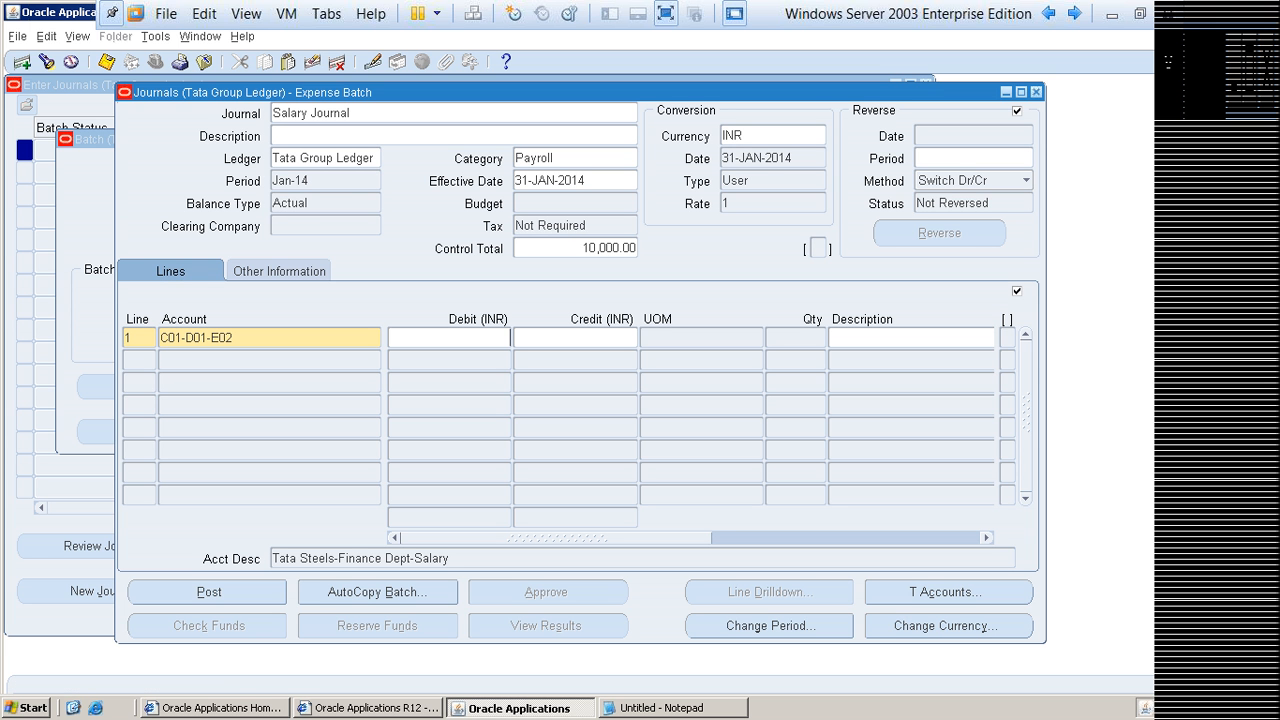
text(5000)
key(Down)
Step: Assign Salary Journal line 2 to company C01, department D01 and account A03 (Cash)
key(ctrl+l)
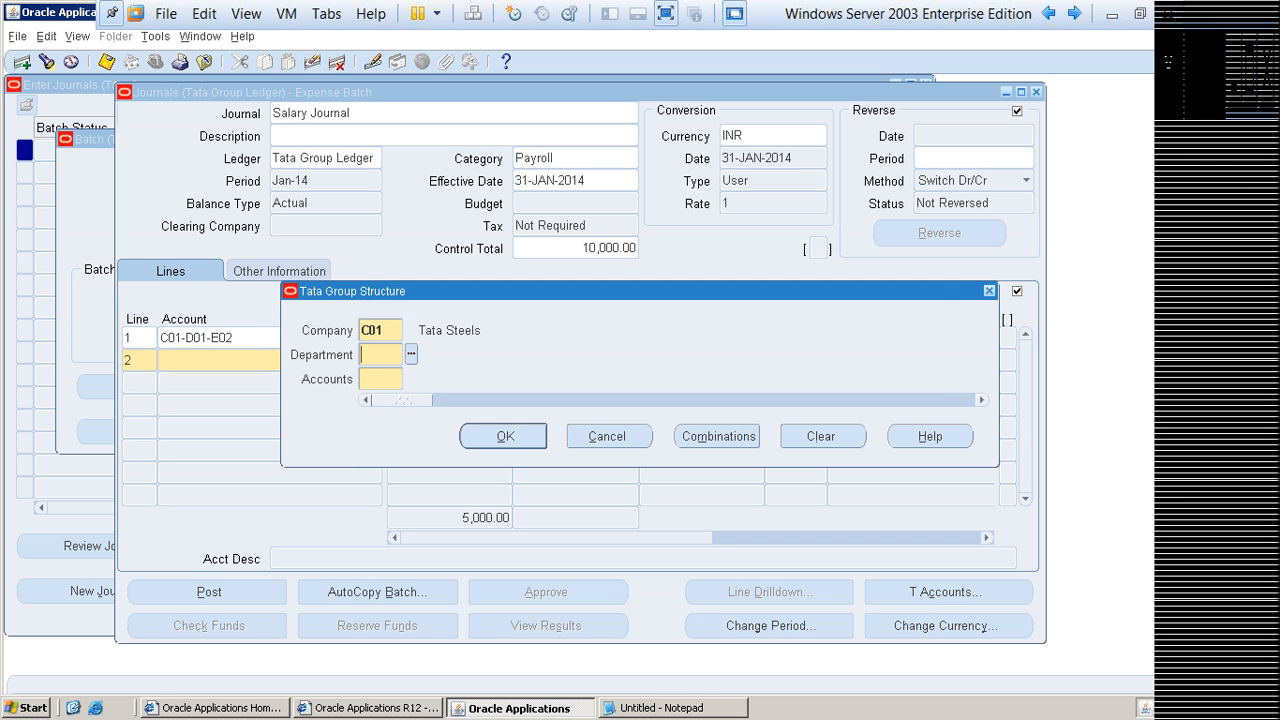
key(Return)
key(Return)
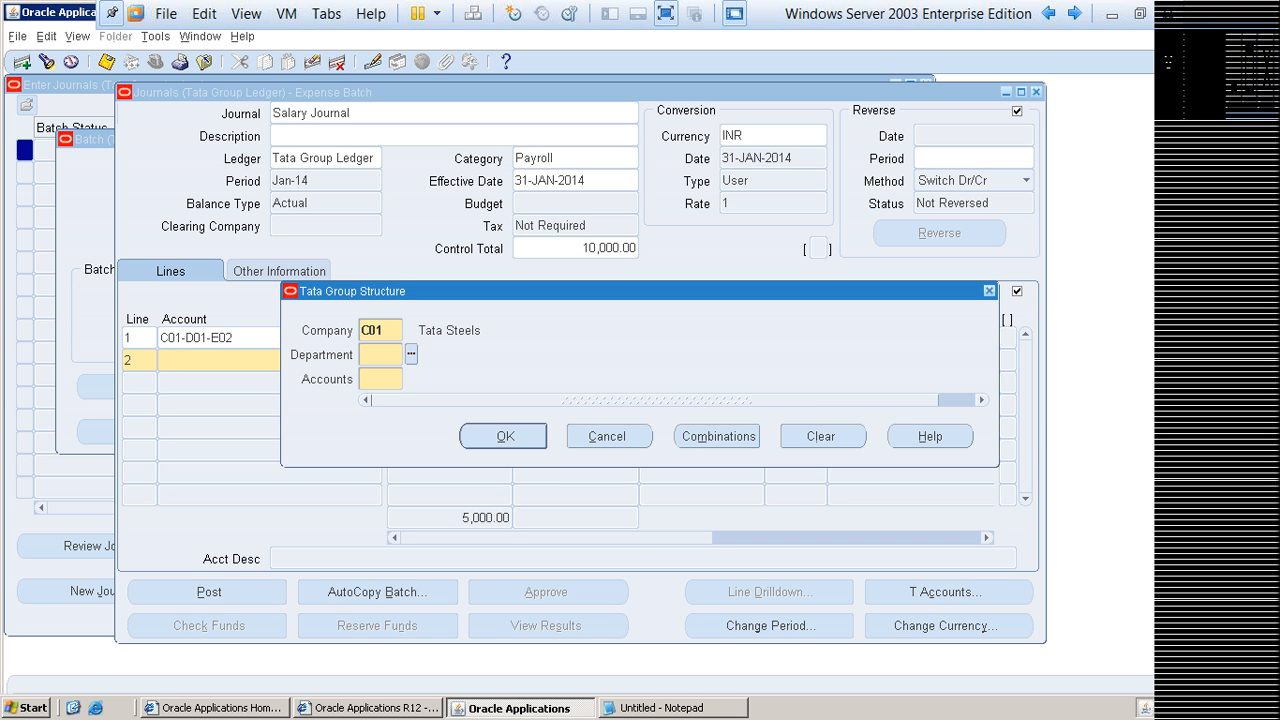
text(D01)
key(Tab)
key(ctrl+l)
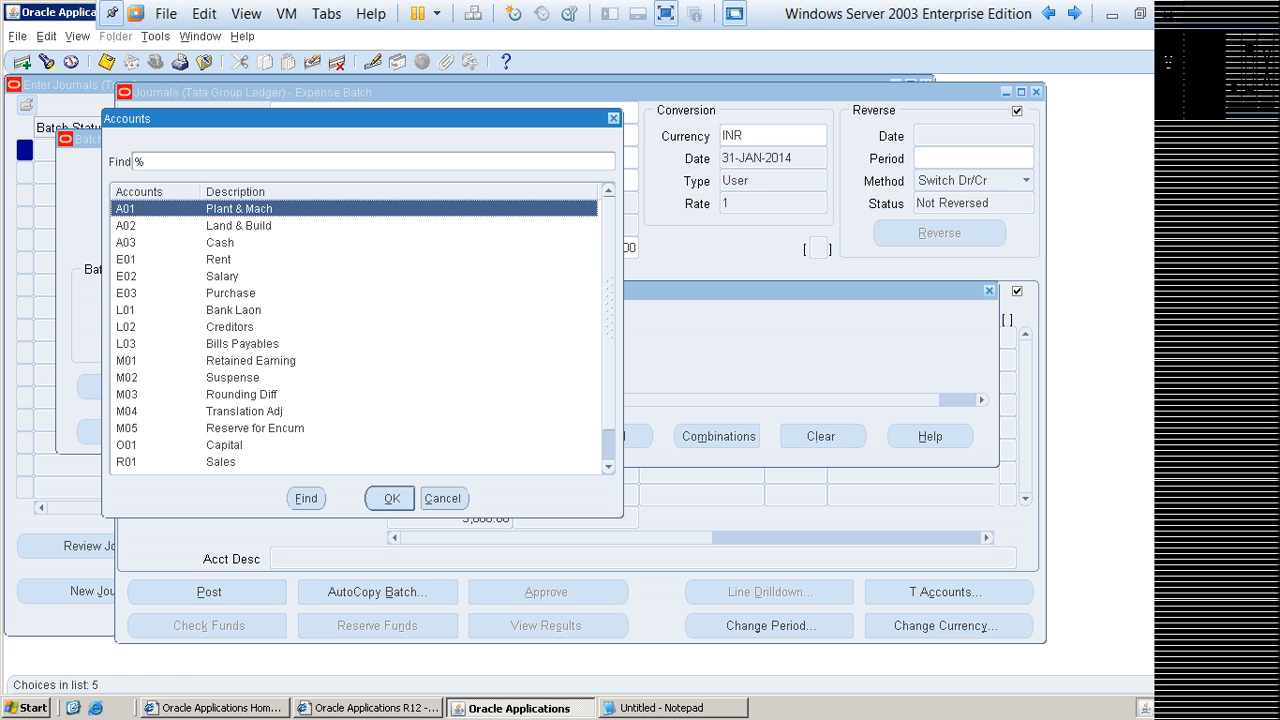
text(a0)
key(Down)
key(Down)
key(Return)
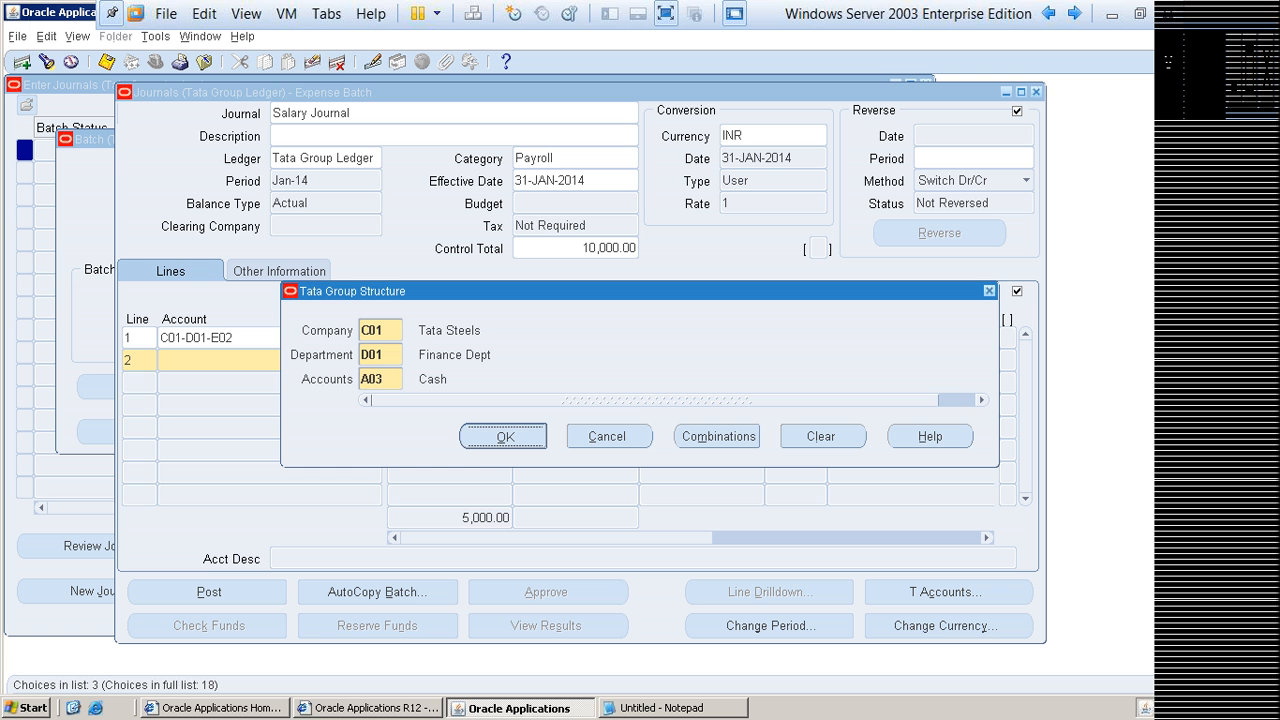
key(Return)
Step: Review the company, department and account segments behind the account on Salary Journal line 1
key(shift+Tab)
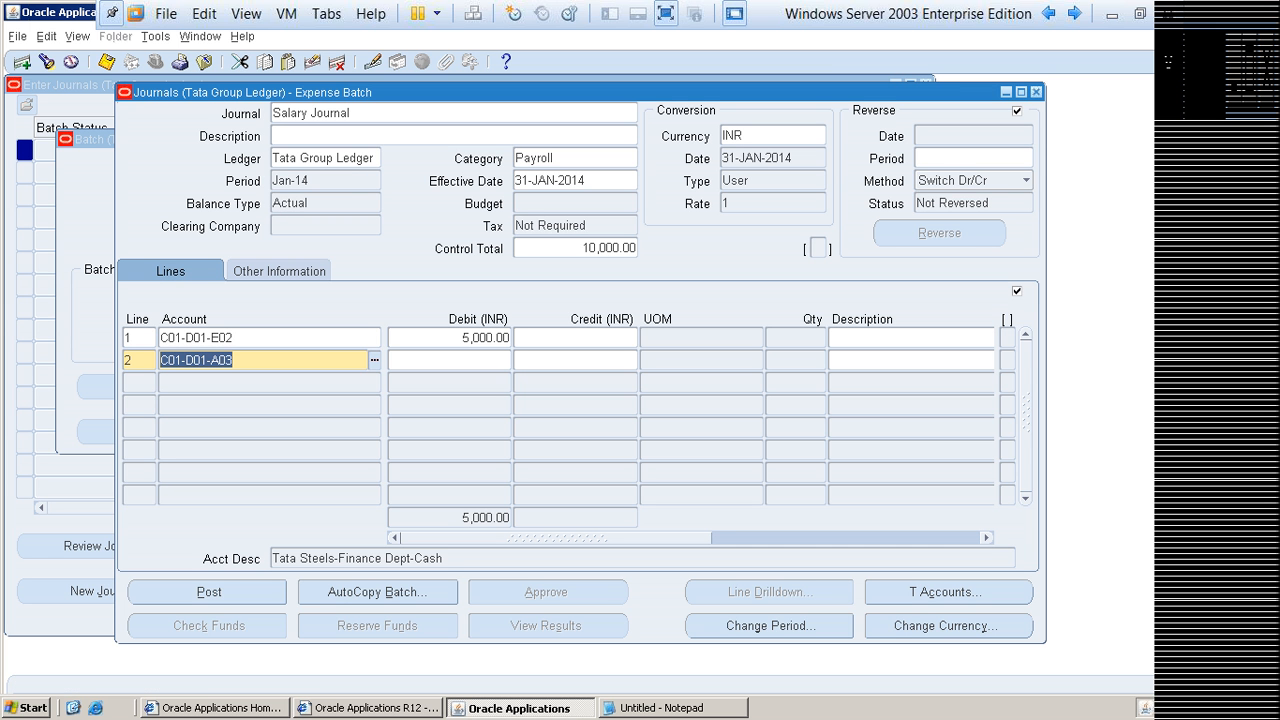
key(Up)
key(ctrl+l)
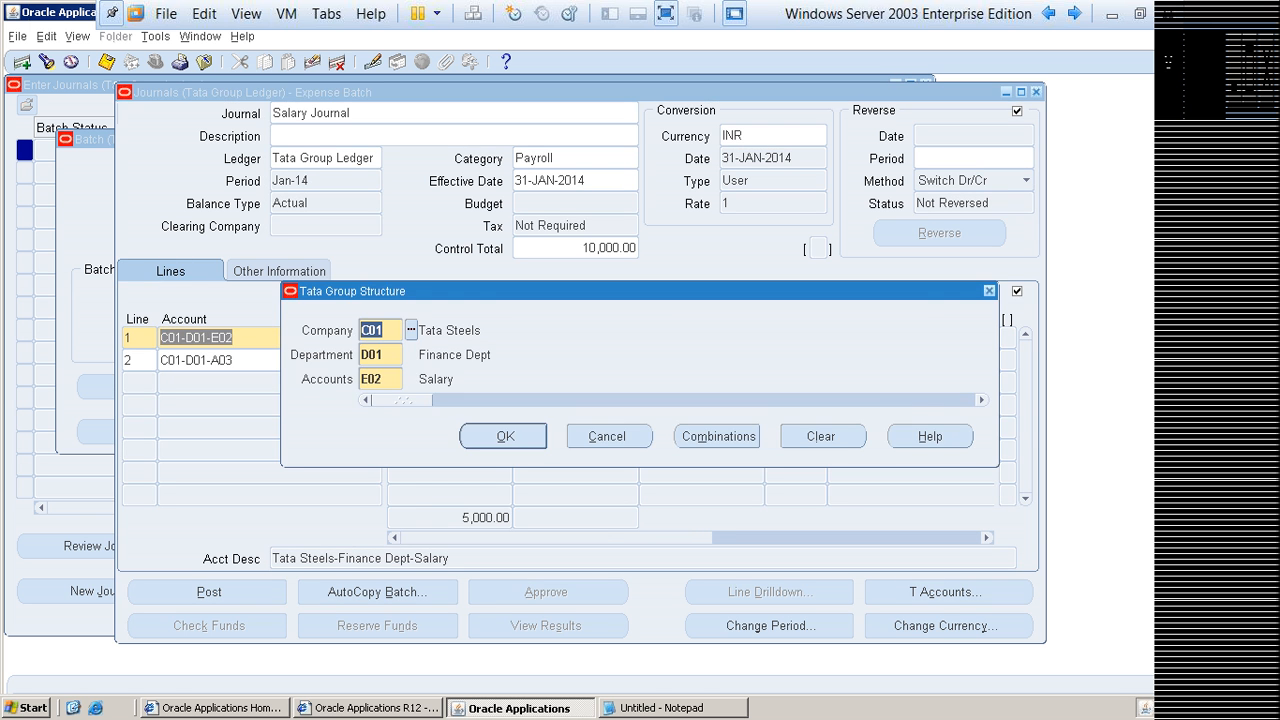
key(Return)
key(Down)
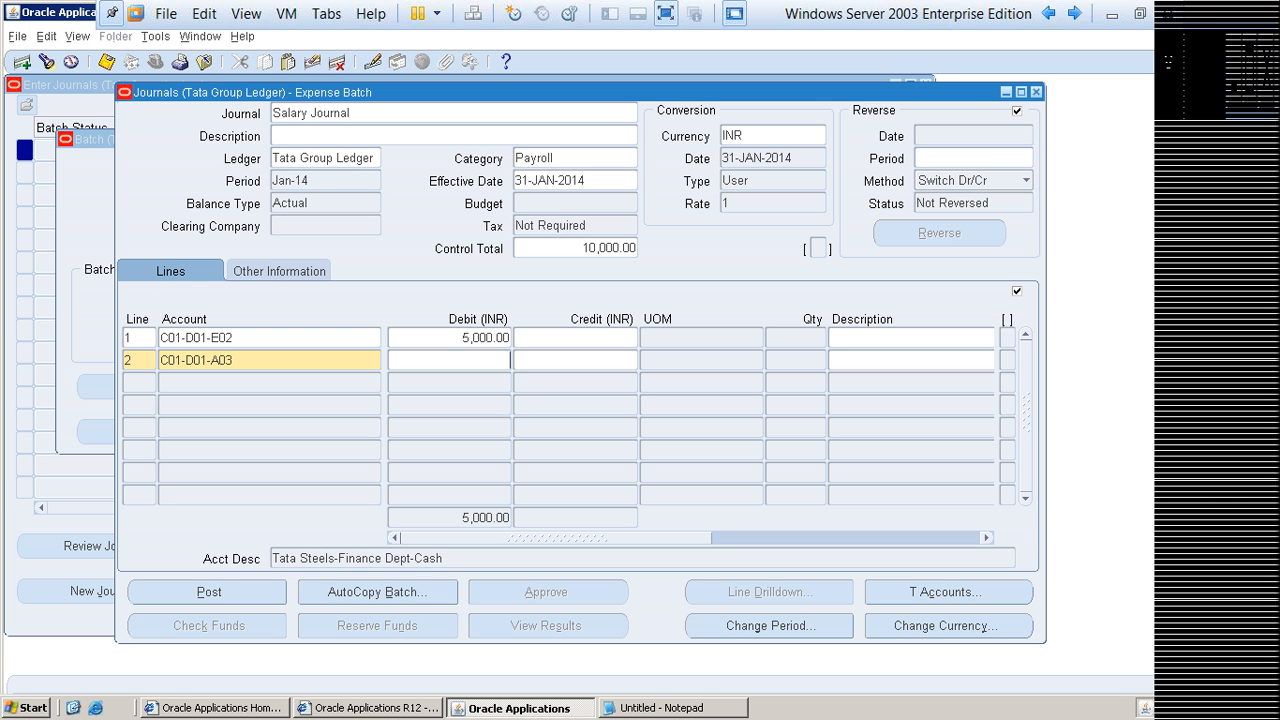
Step: Enter a credit of 5000 on line 2 and try saving the Salary Journal, declining to save it with a control total violation
key(Tab)
text(5000)
click(264, 360)
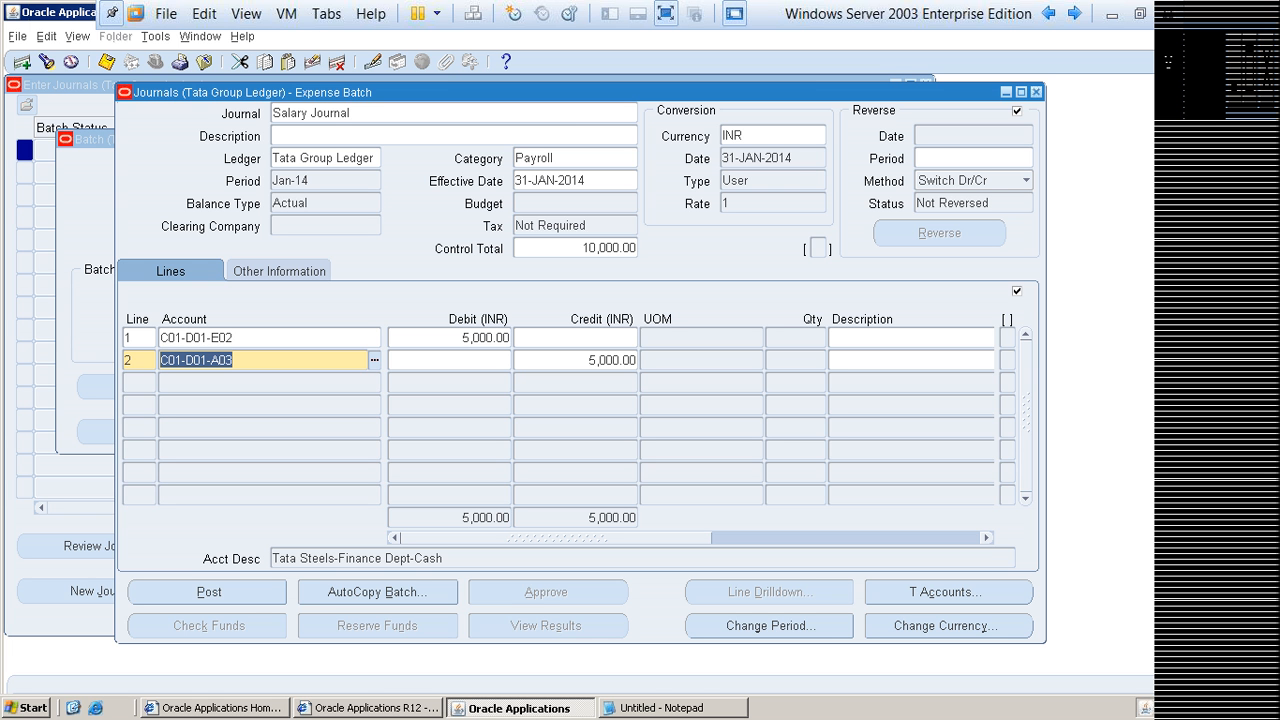
key(ctrl+s)
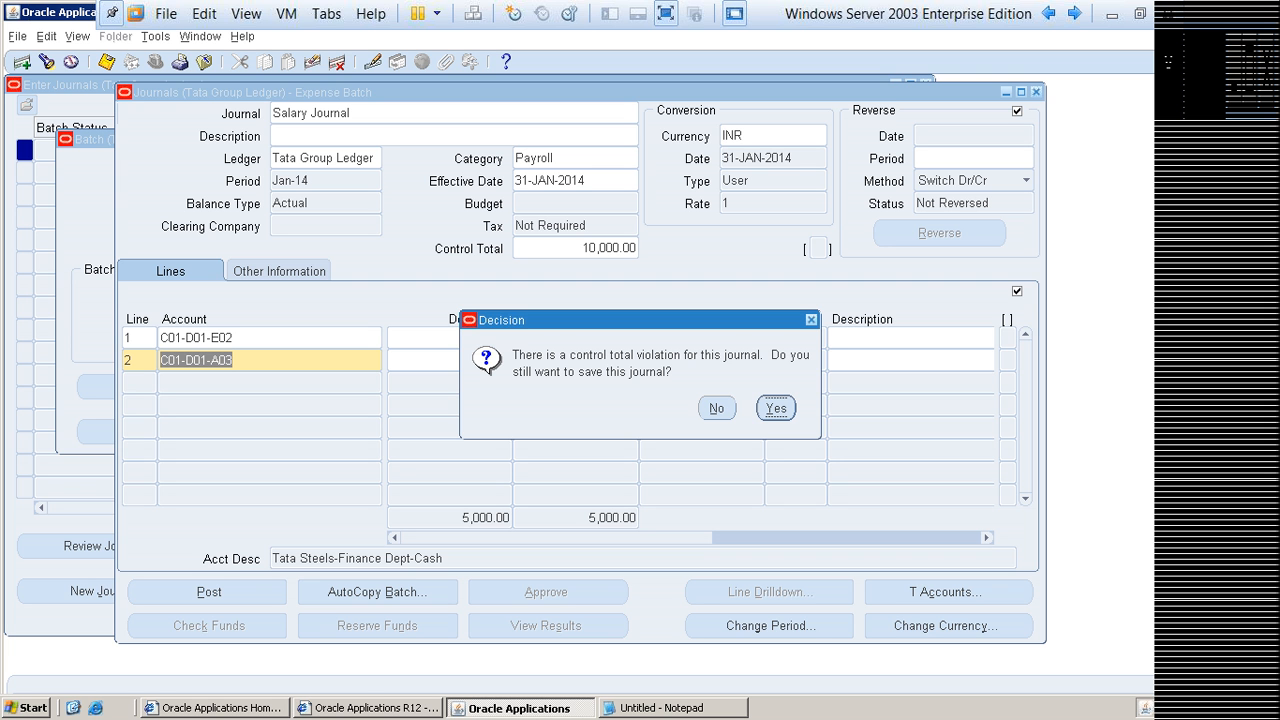
drag(640, 320, 963, 267)
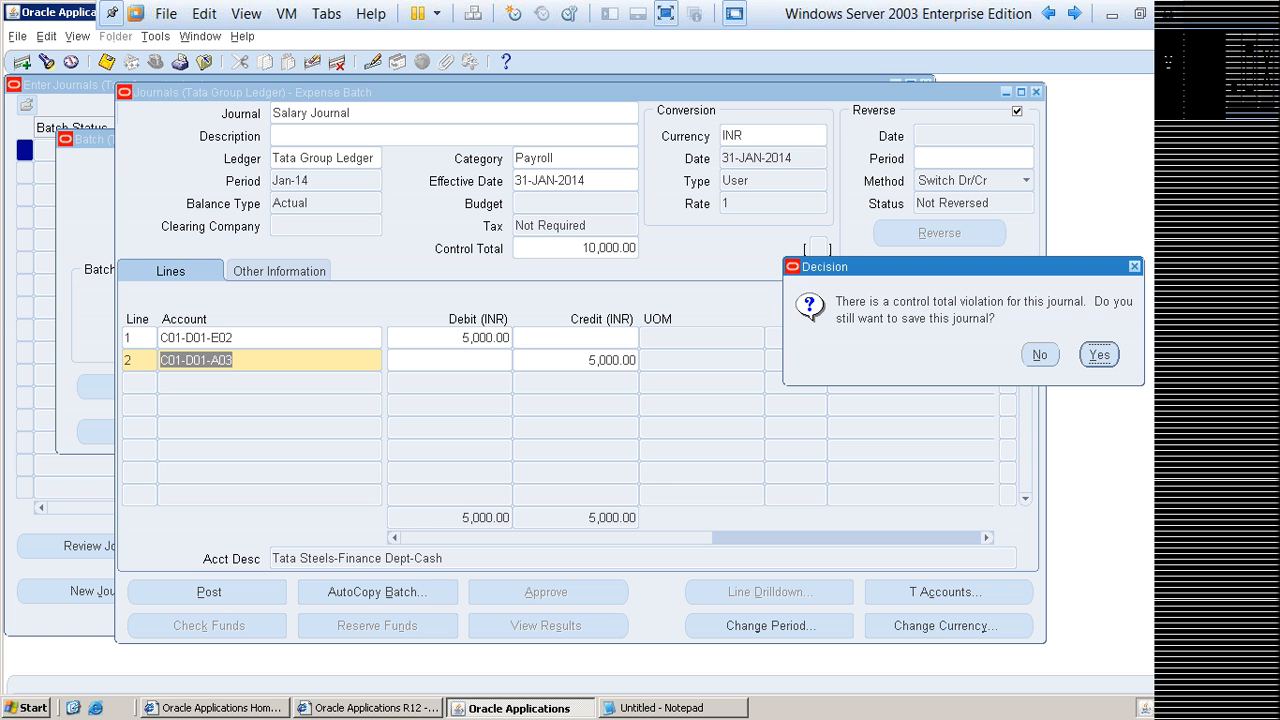
click(1040, 355)
Step: Set line 1's debit and line 2's credit to 10000 and save the Salary Journal
double_click(486, 338)
text(1)
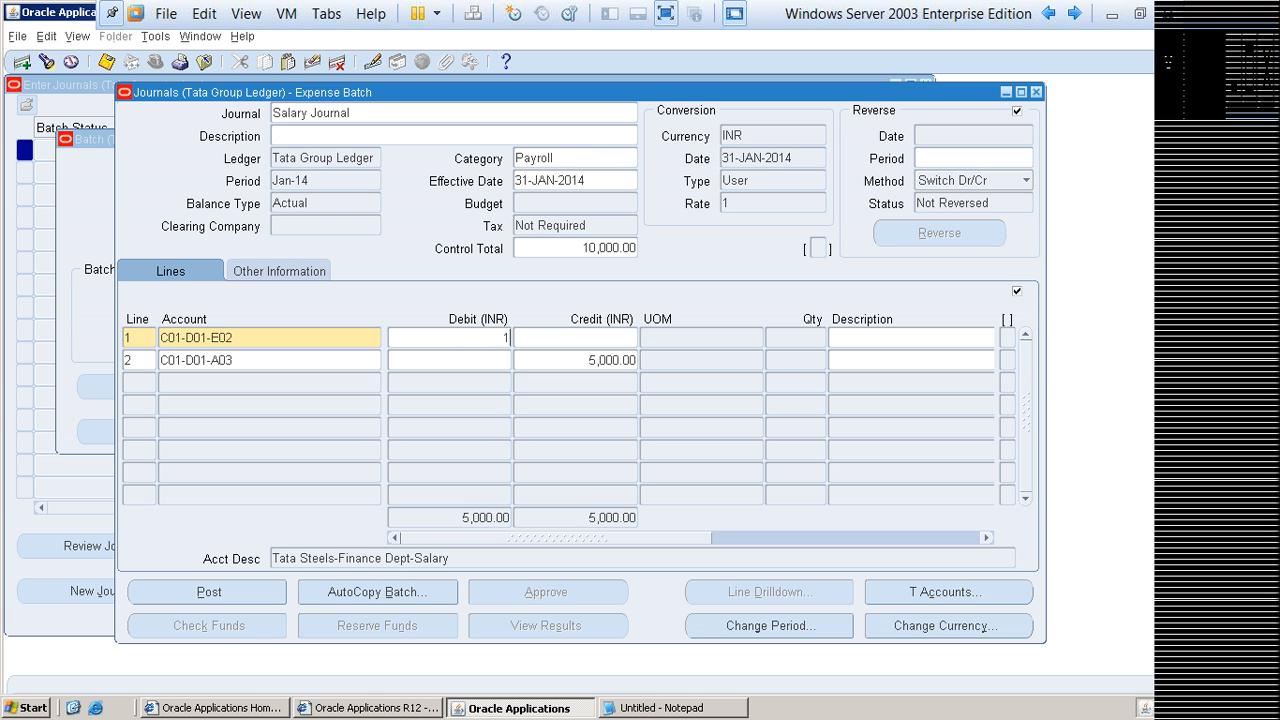
text(0000)
drag(588, 360, 638, 360)
text(10000)
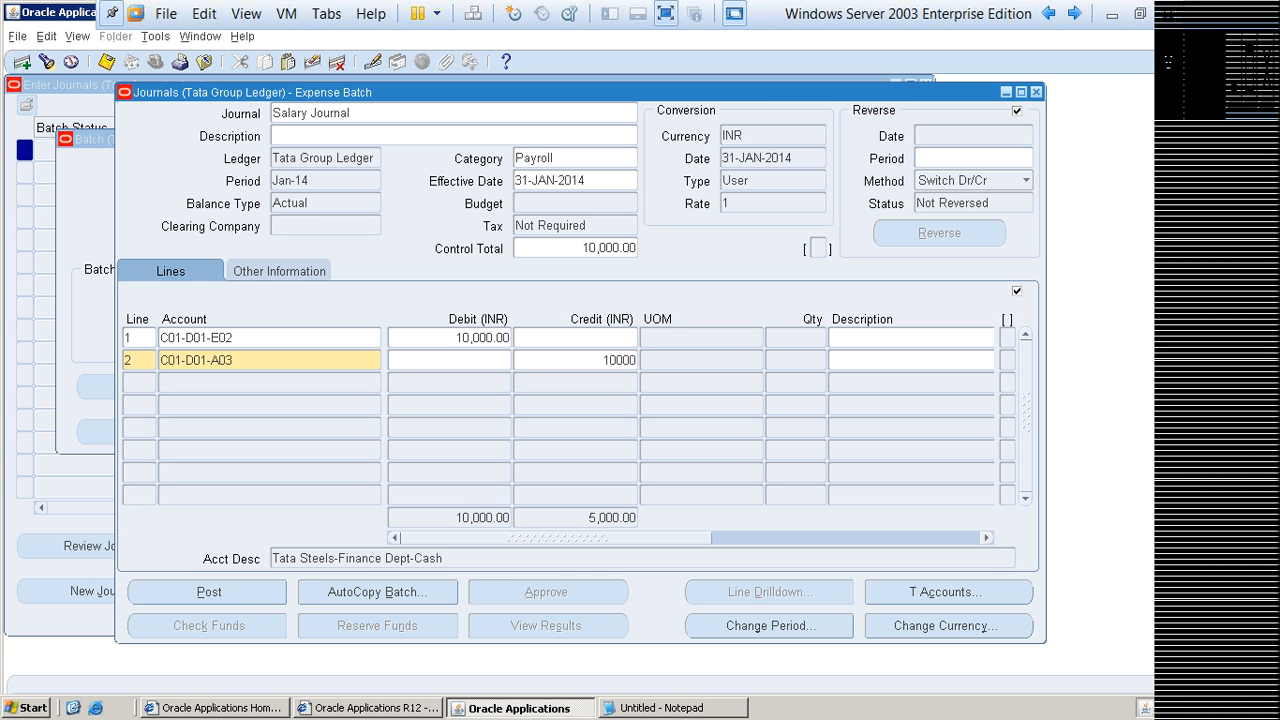
click(107, 63)
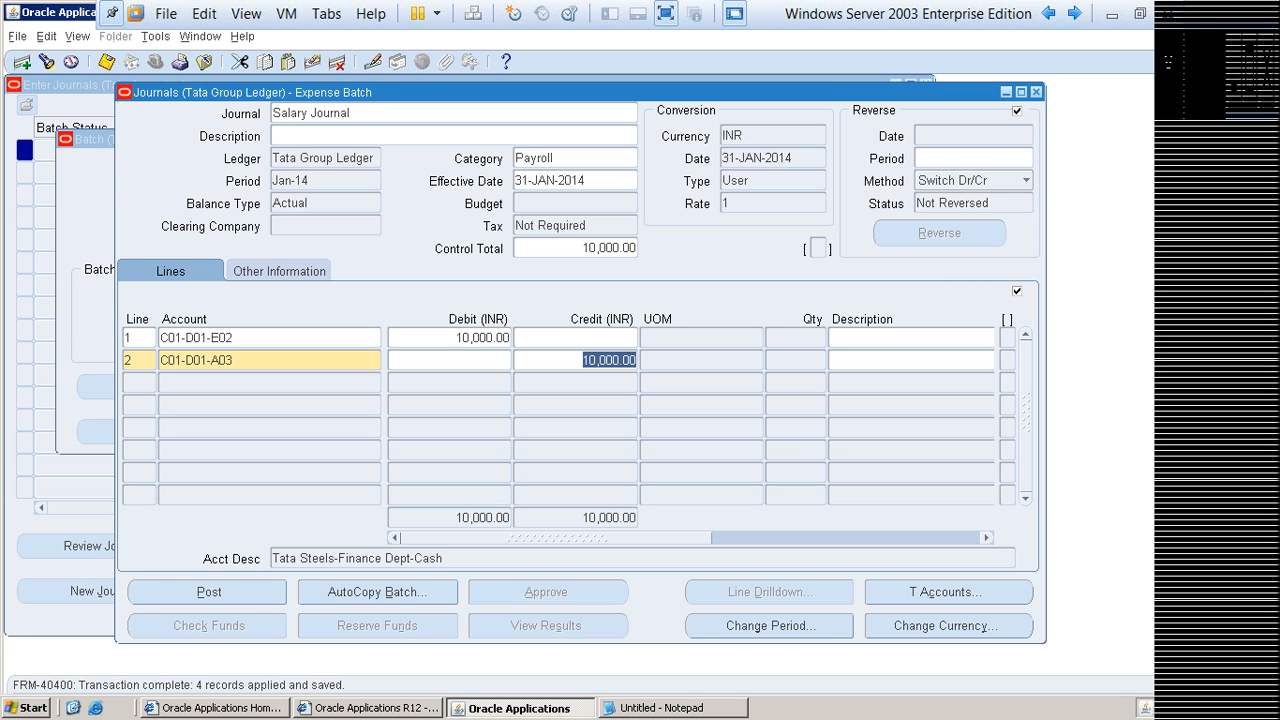
Step: Browse back and forth between the Salary Journal and Rent Journal records in Expense Batch to compare them
click(352, 113)
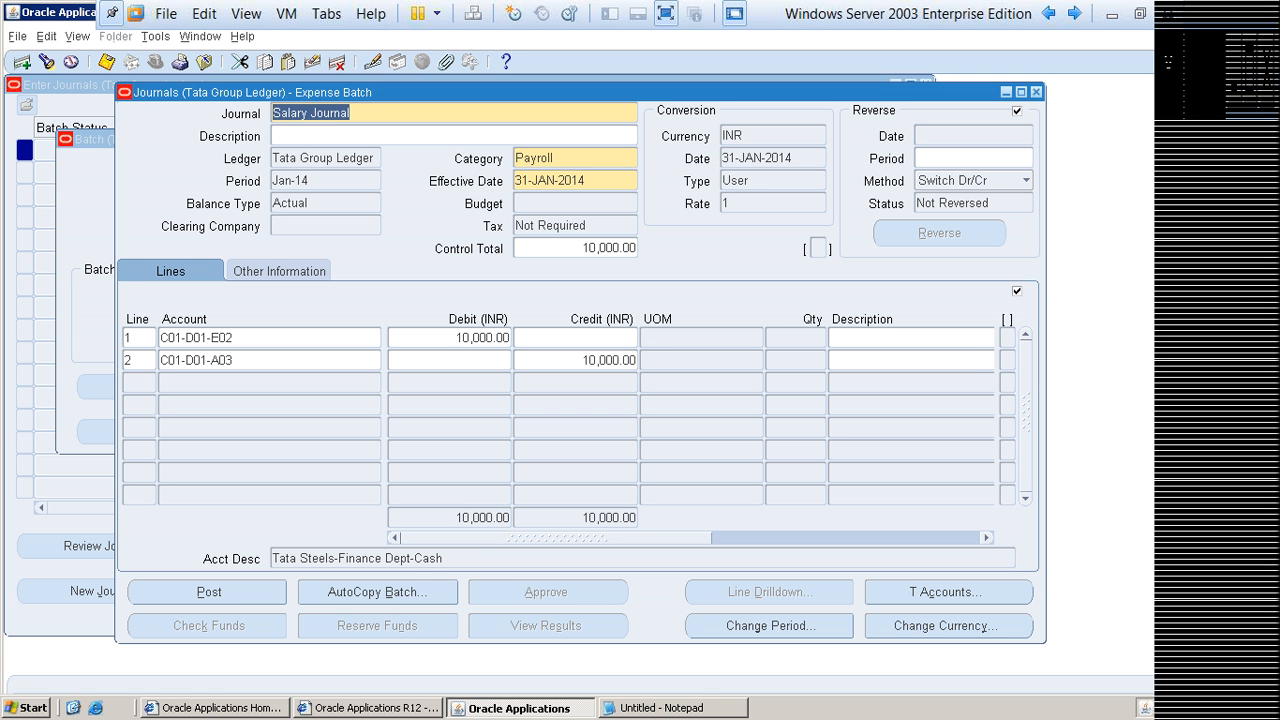
key(Down)
click(345, 113)
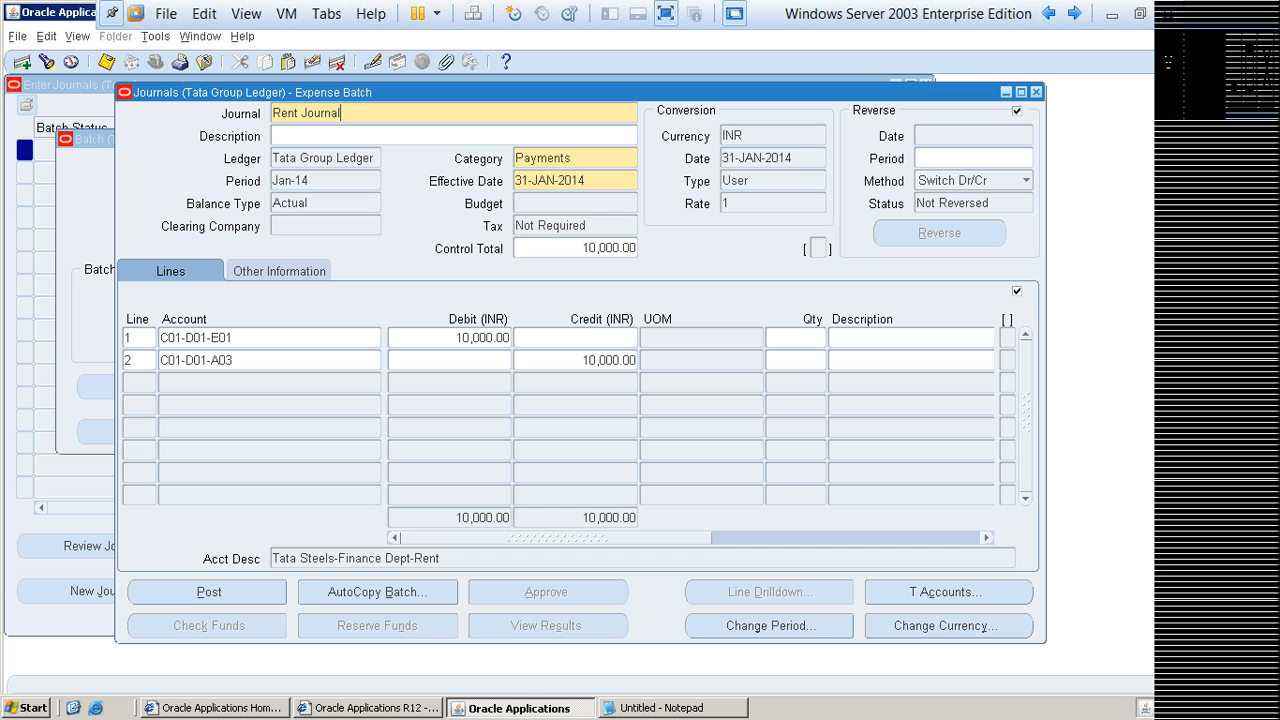
key(Up)
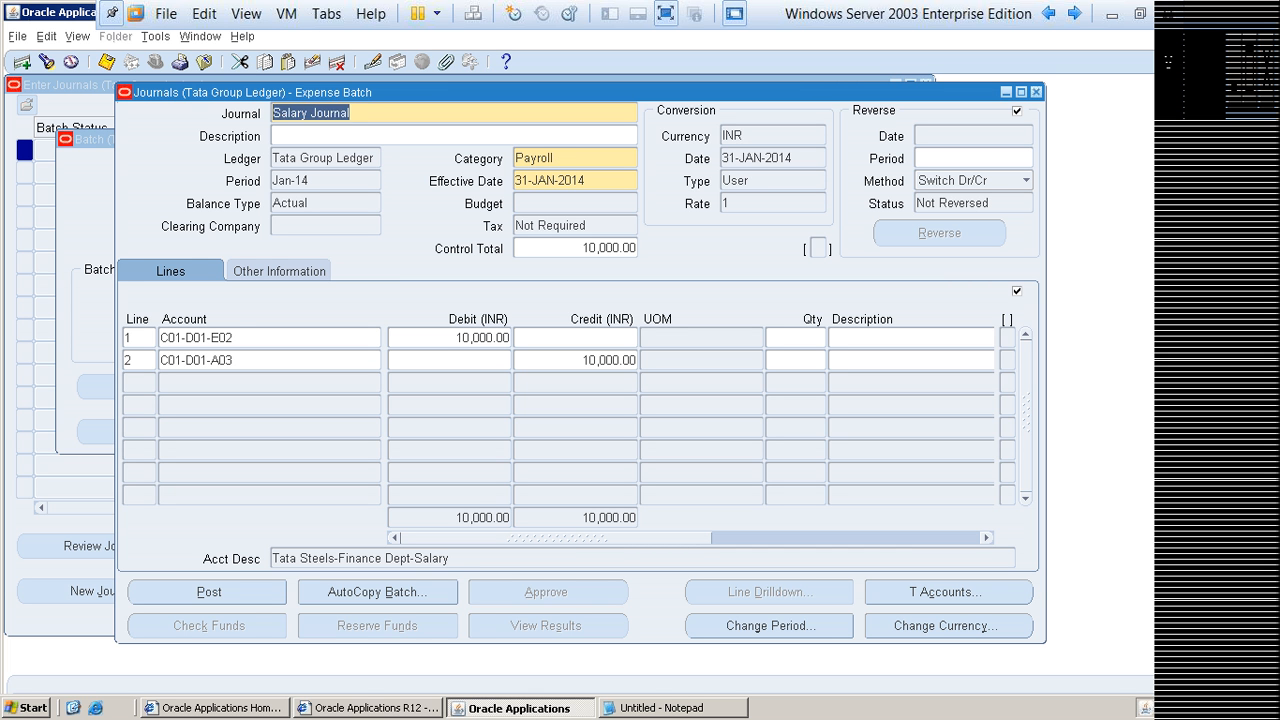
click(350, 113)
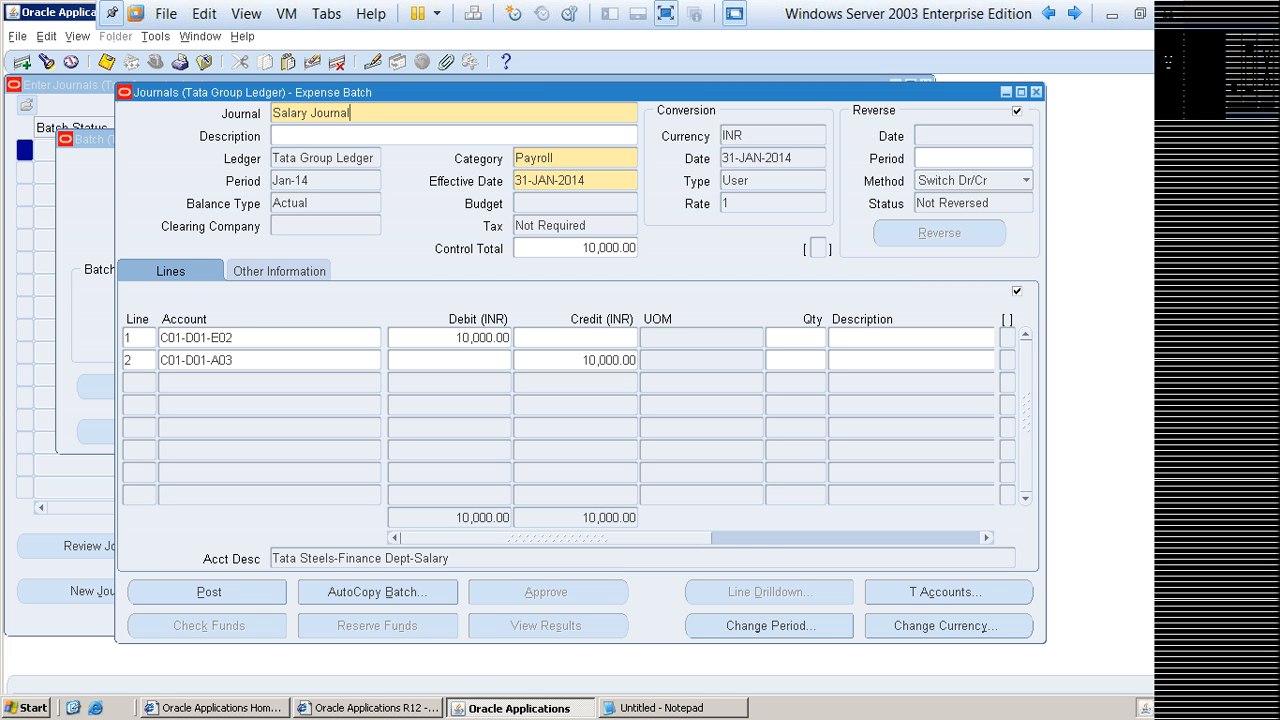
key(Down)
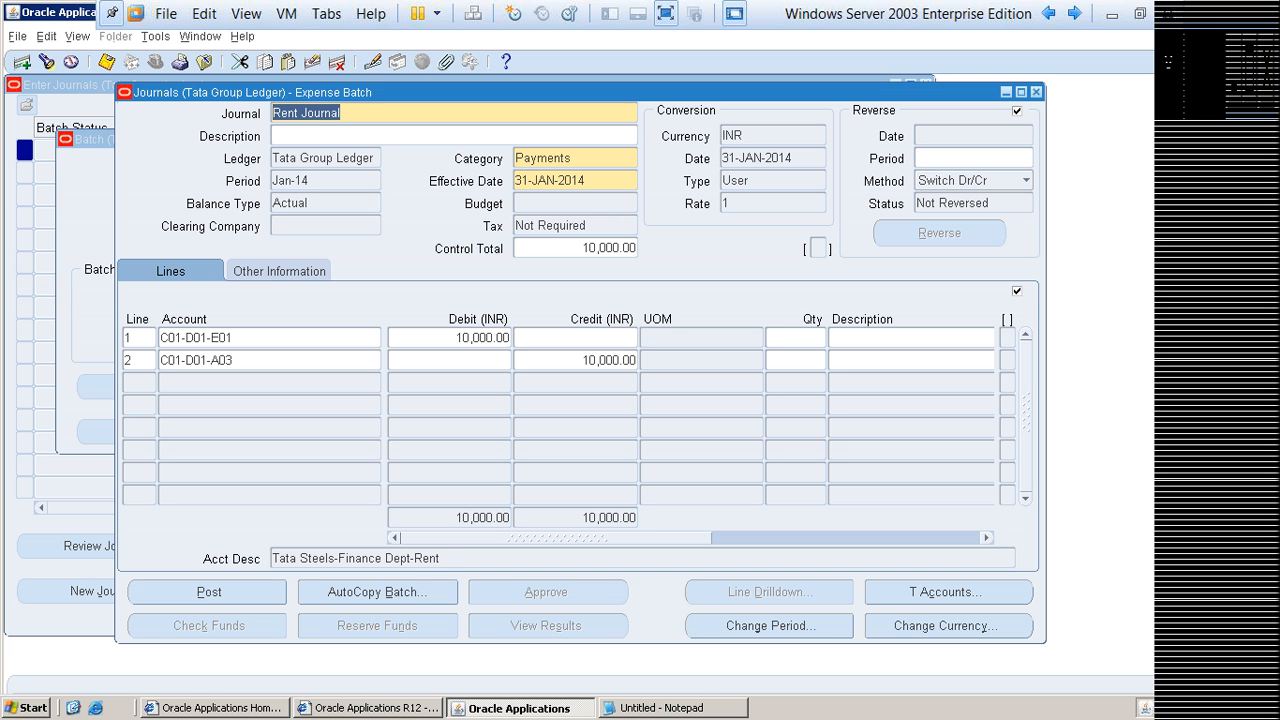
key(Down)
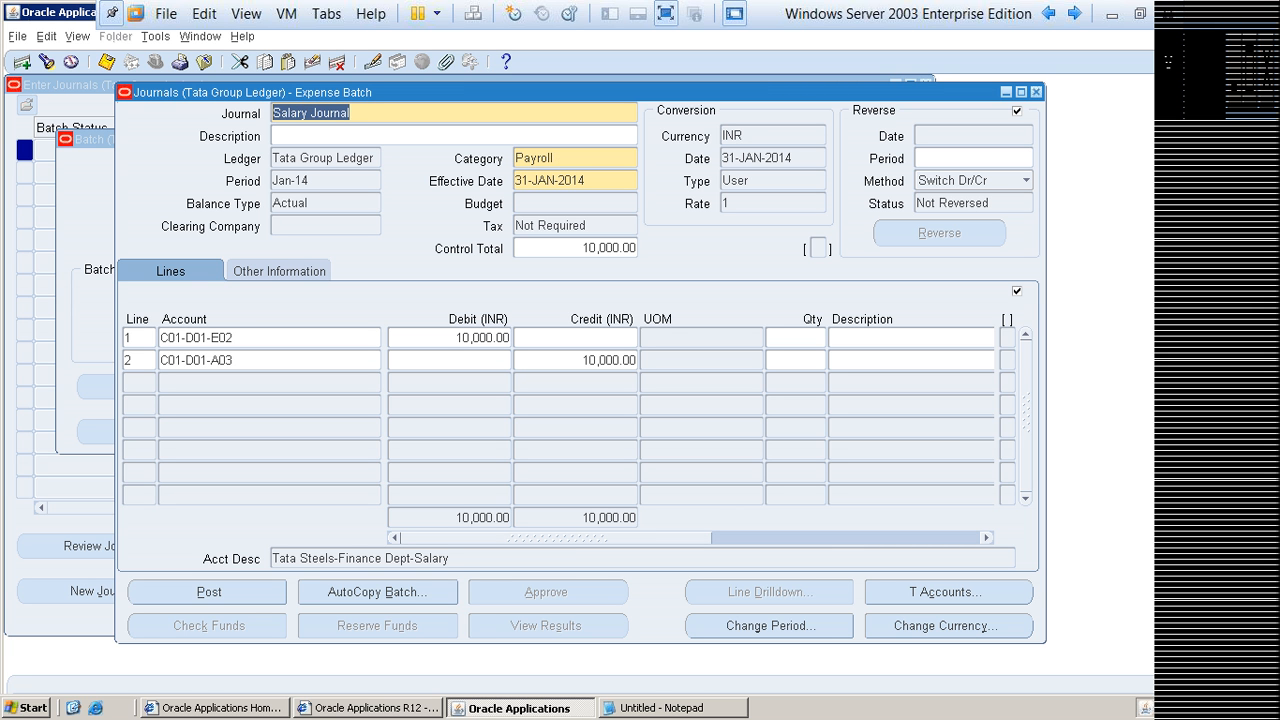
key(Up)
key(Down)
key(Up)
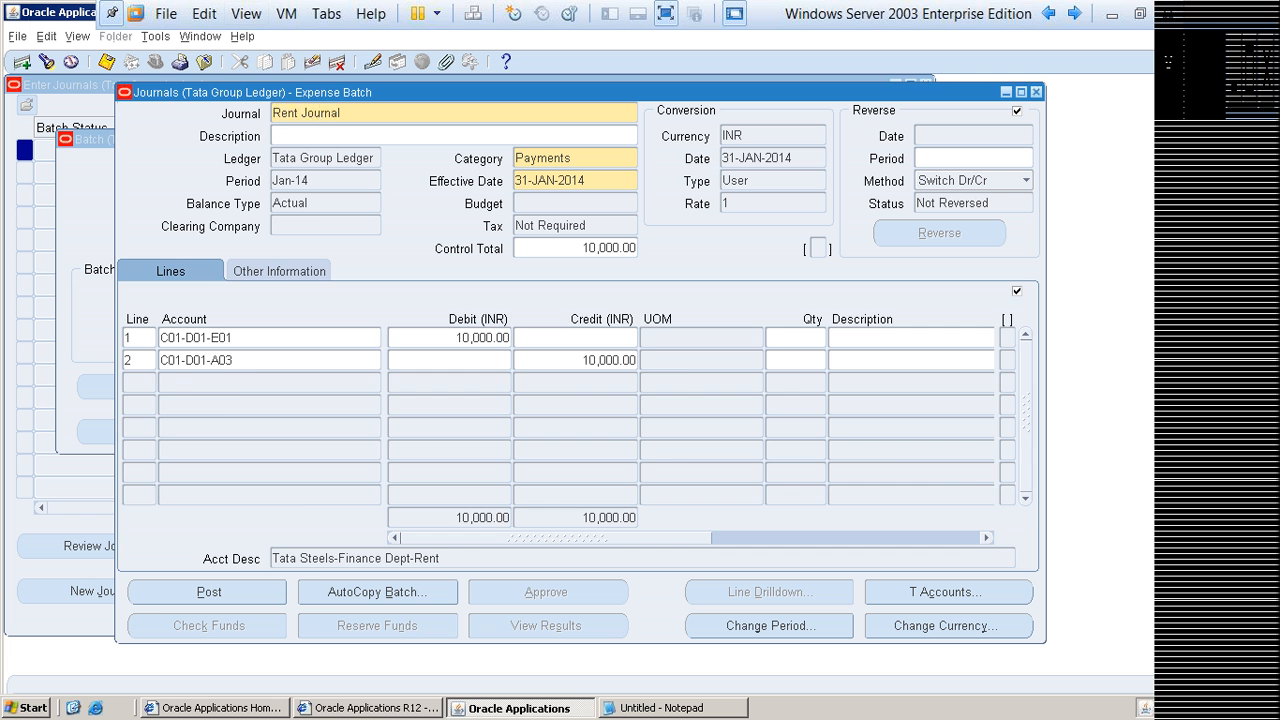
Step: Examine the Rent Journal's source in its other information, alternating with a look at its journal lines
click(279, 271)
click(171, 271)
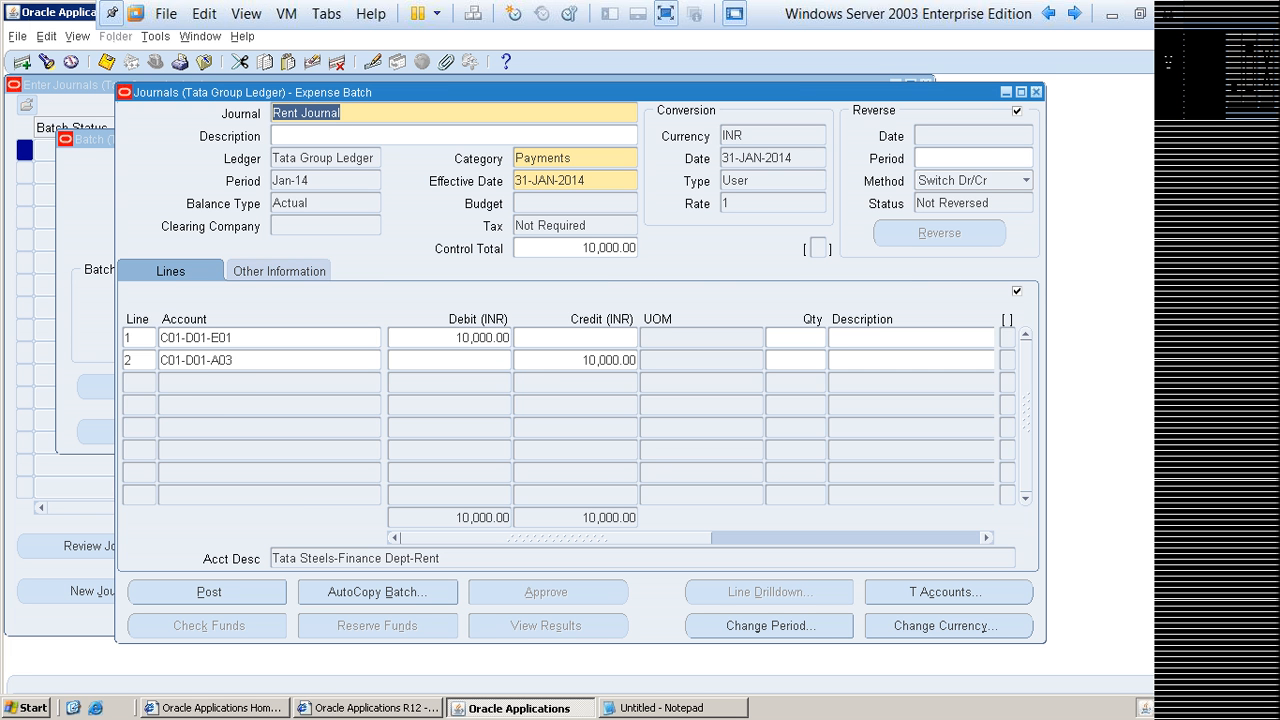
click(279, 271)
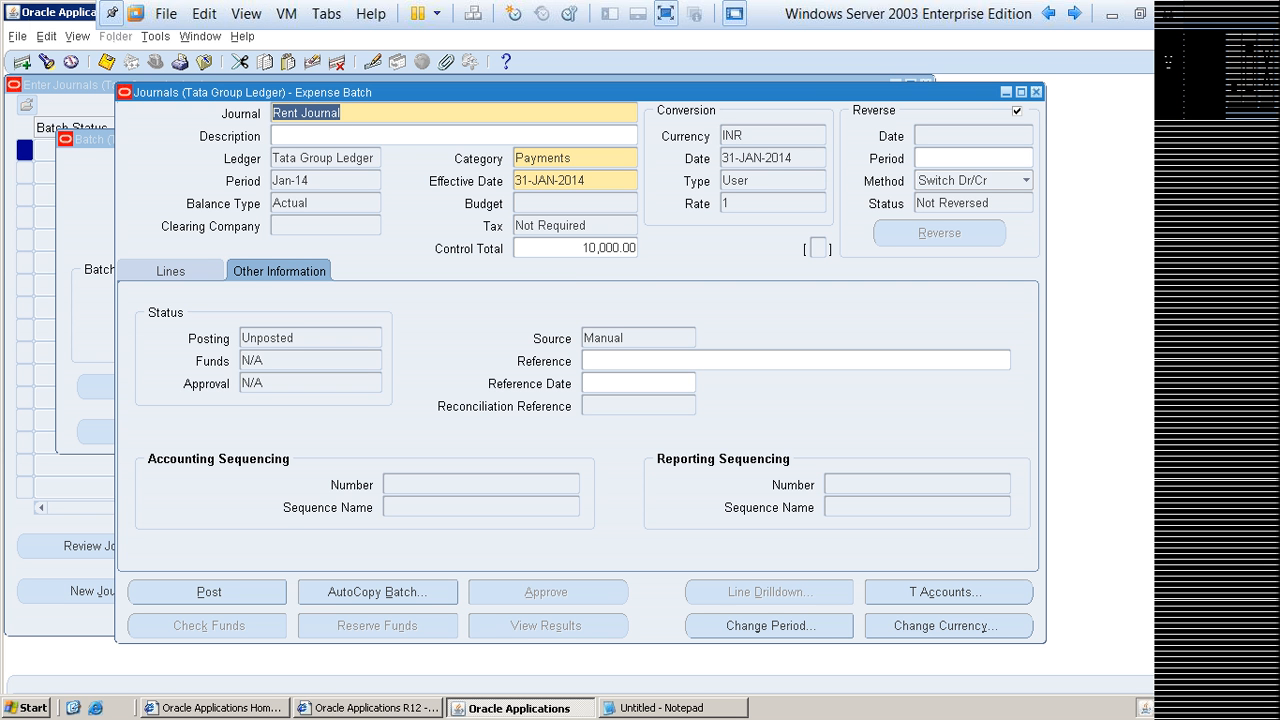
drag(626, 338, 582, 338)
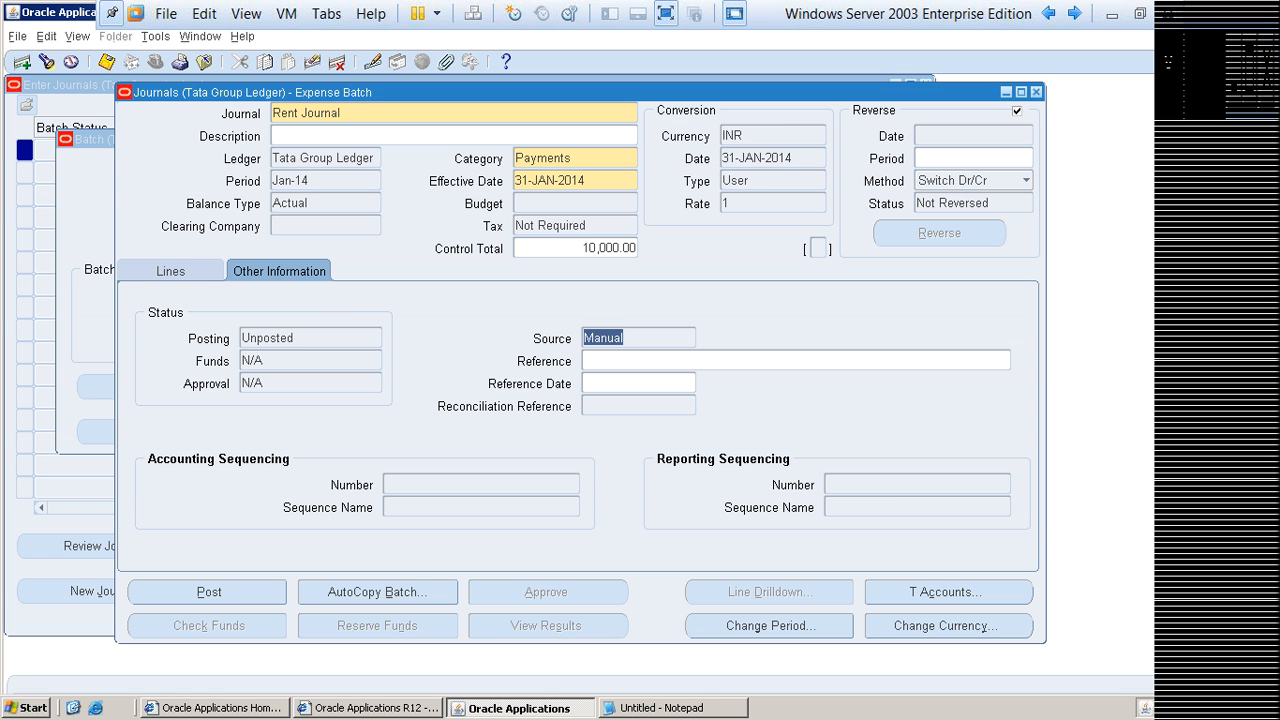
click(626, 338)
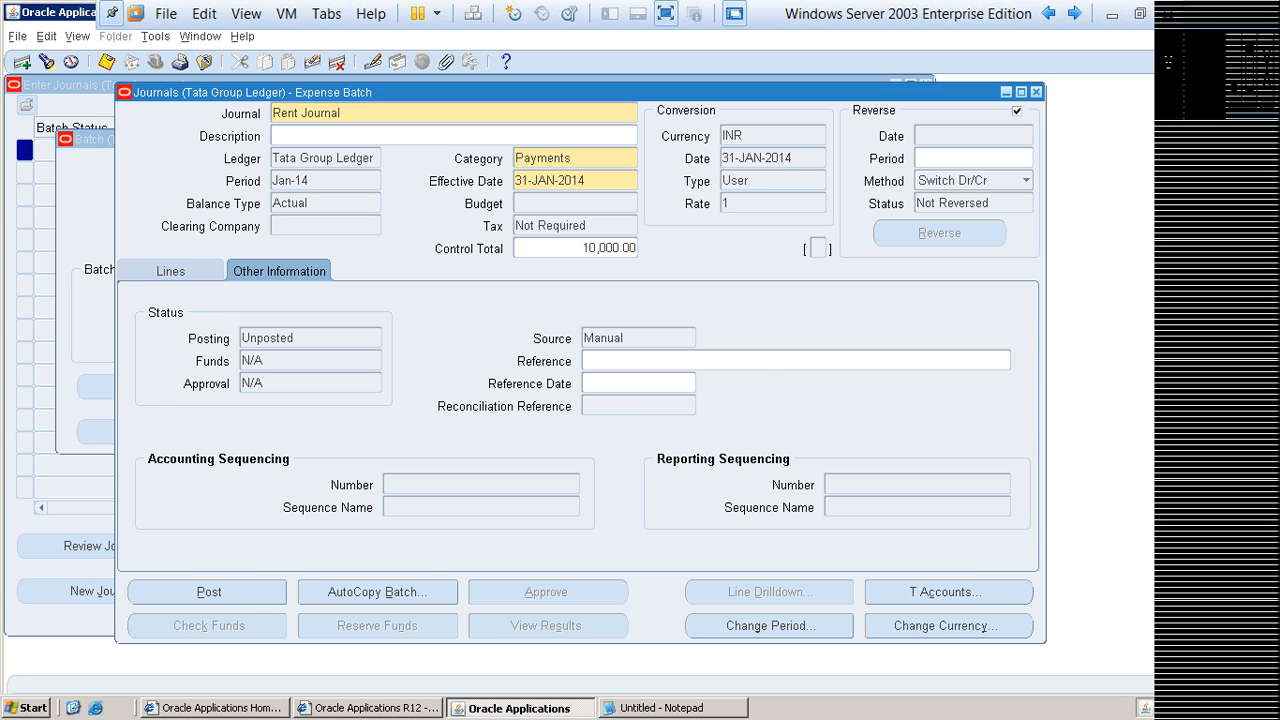
click(171, 271)
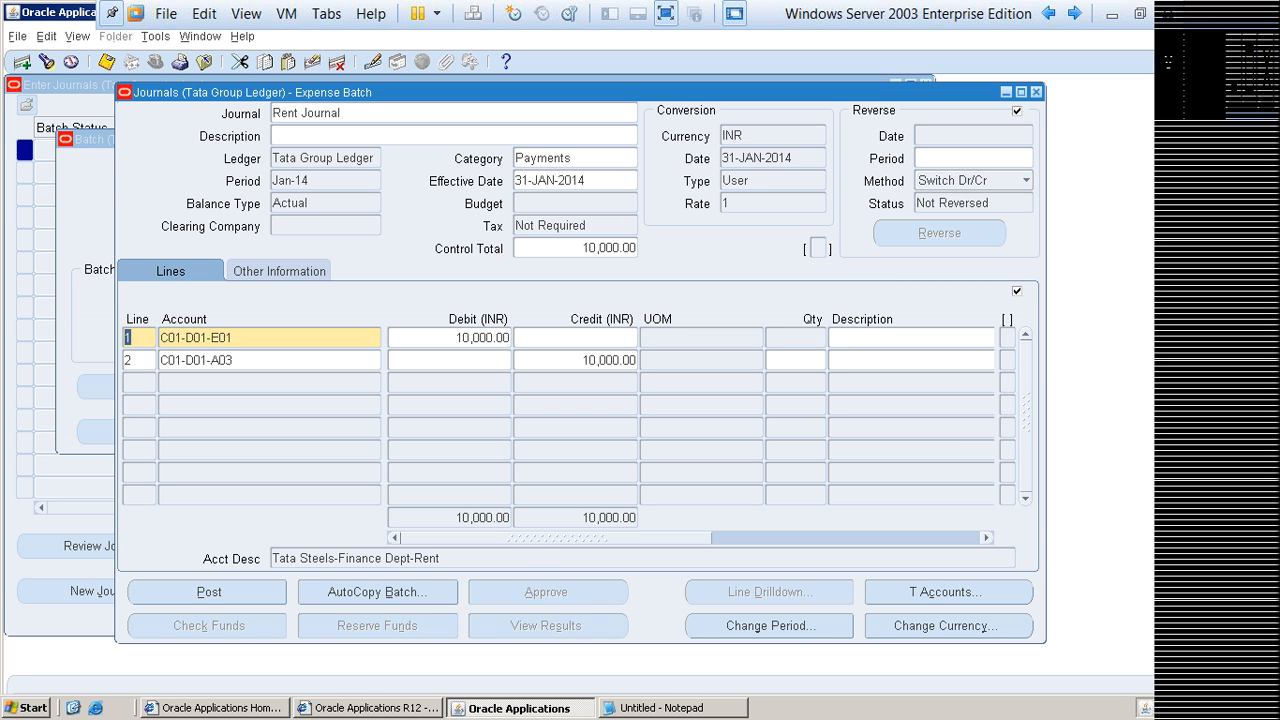
click(279, 271)
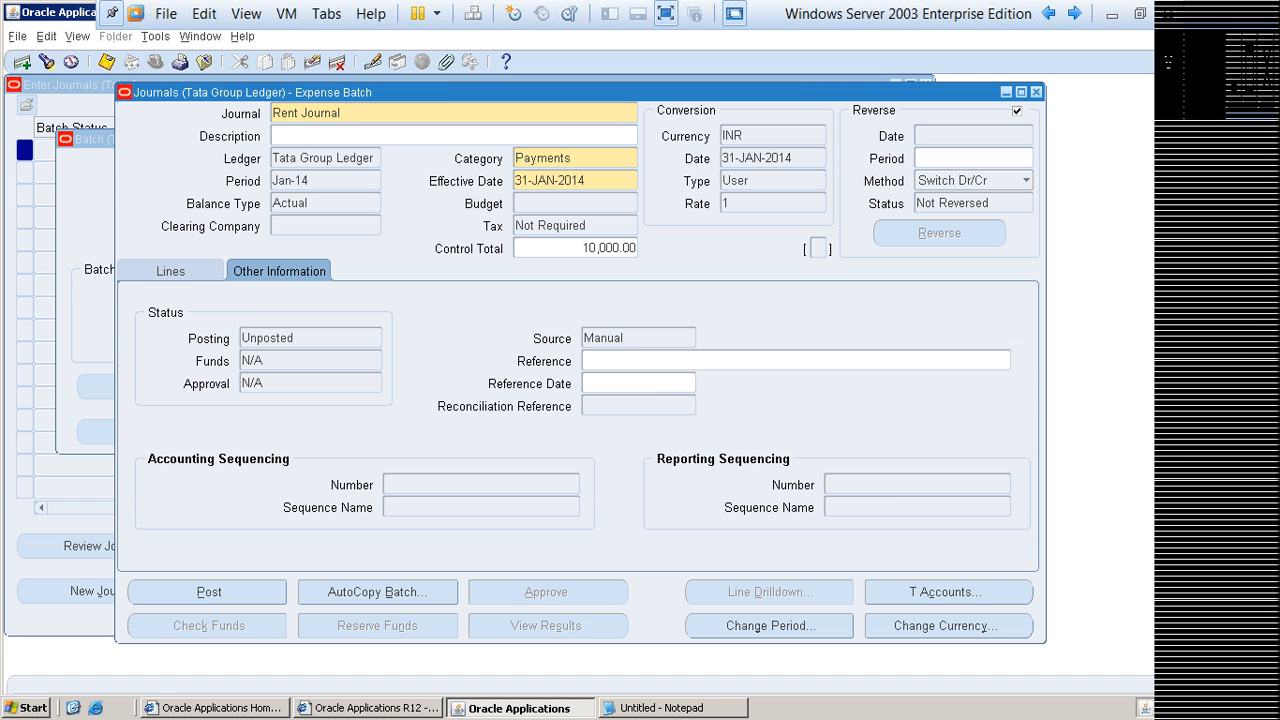
drag(628, 338, 583, 338)
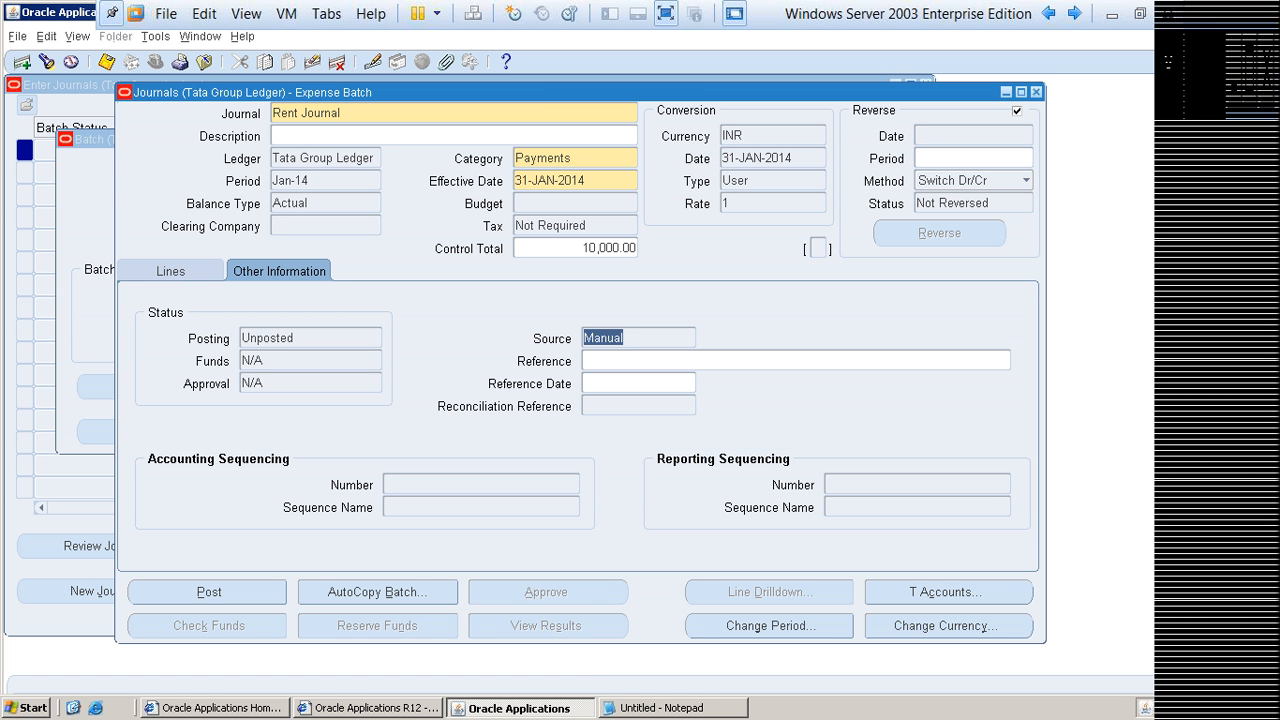
click(626, 338)
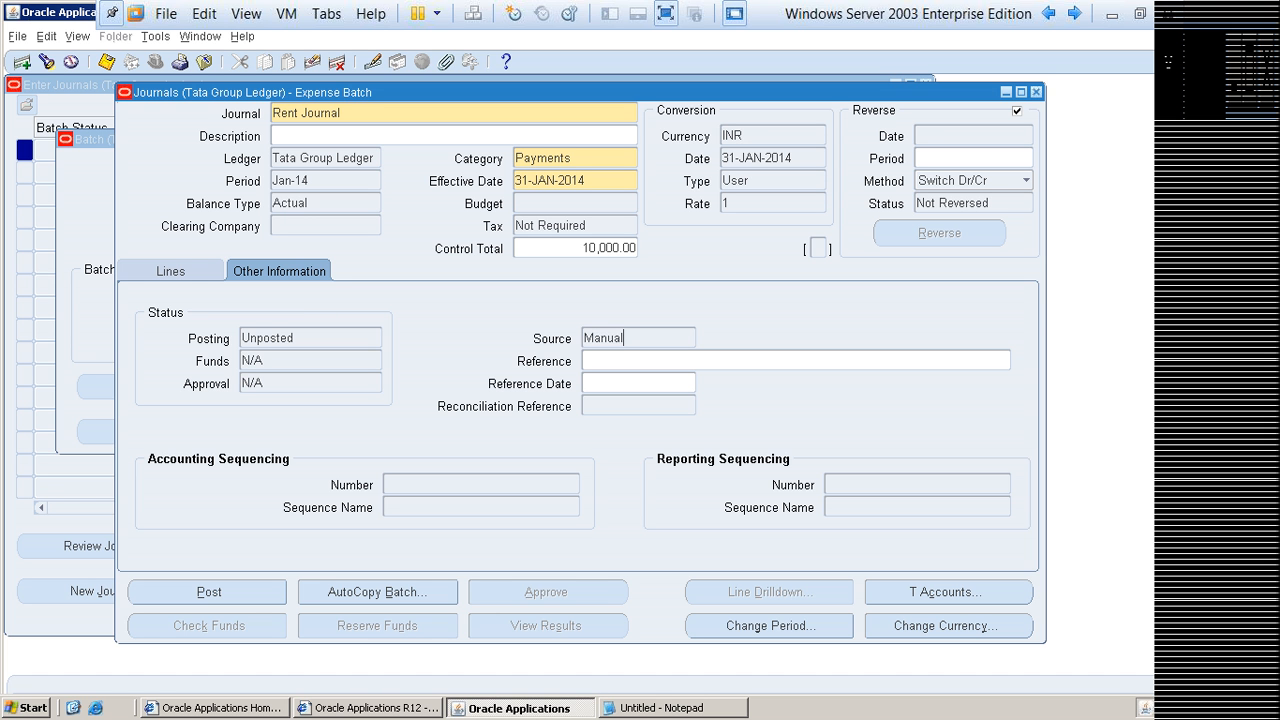
drag(625, 338, 583, 338)
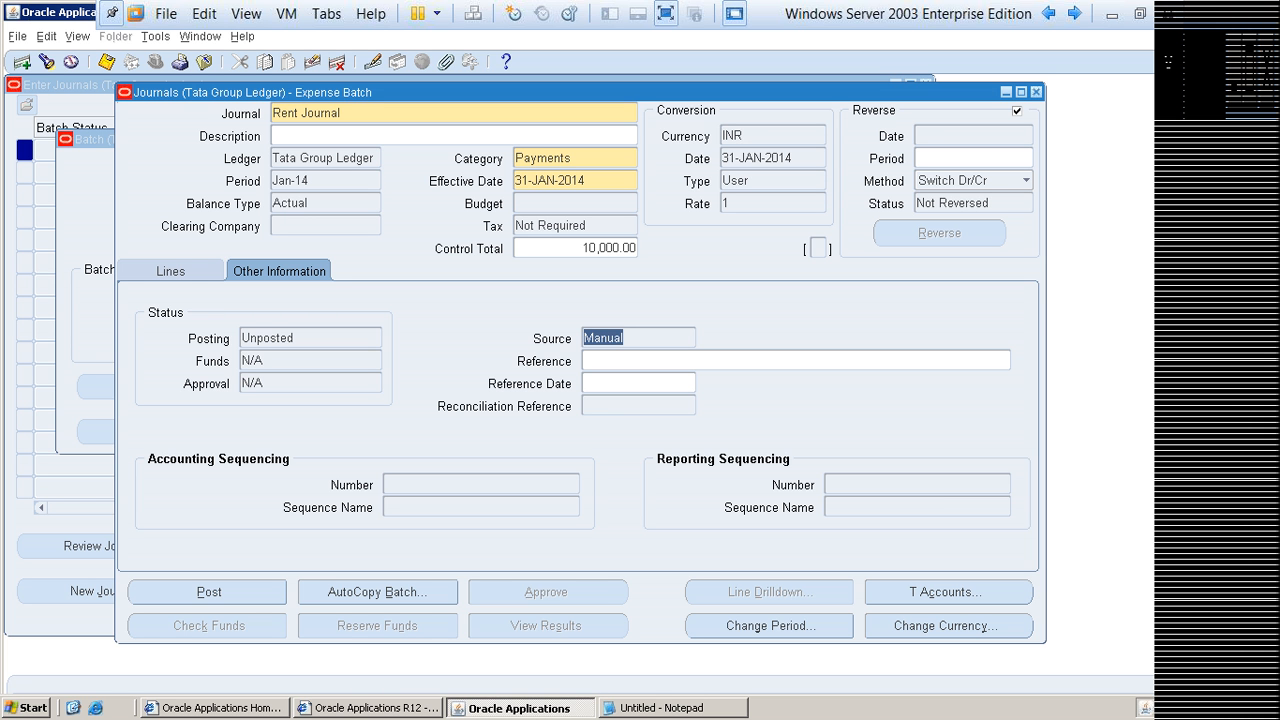
click(608, 338)
drag(626, 338, 583, 338)
click(608, 338)
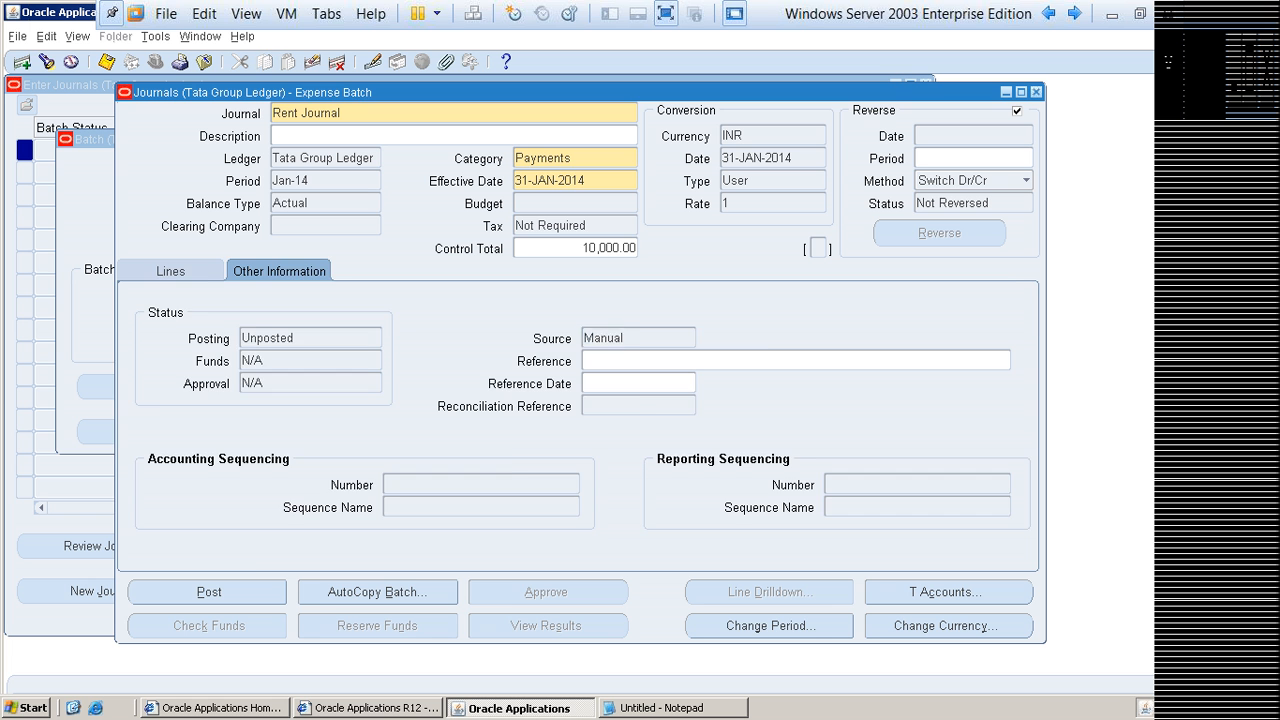
click(170, 271)
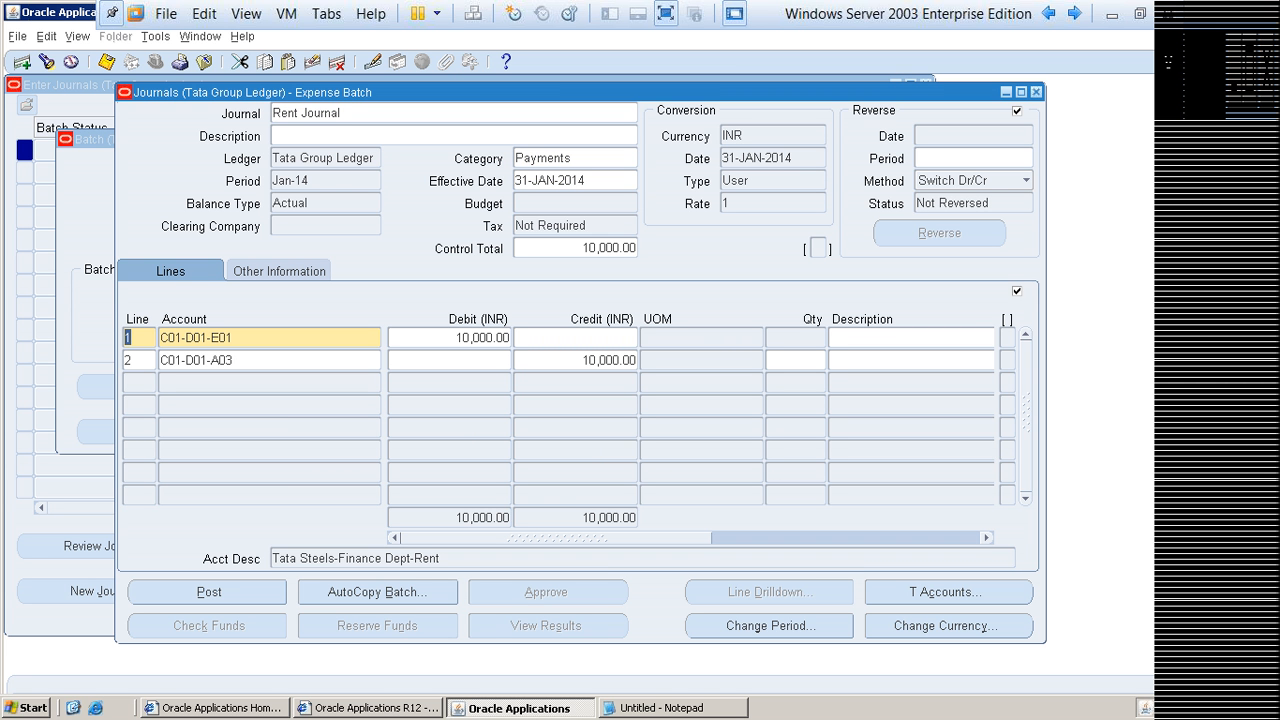
click(279, 271)
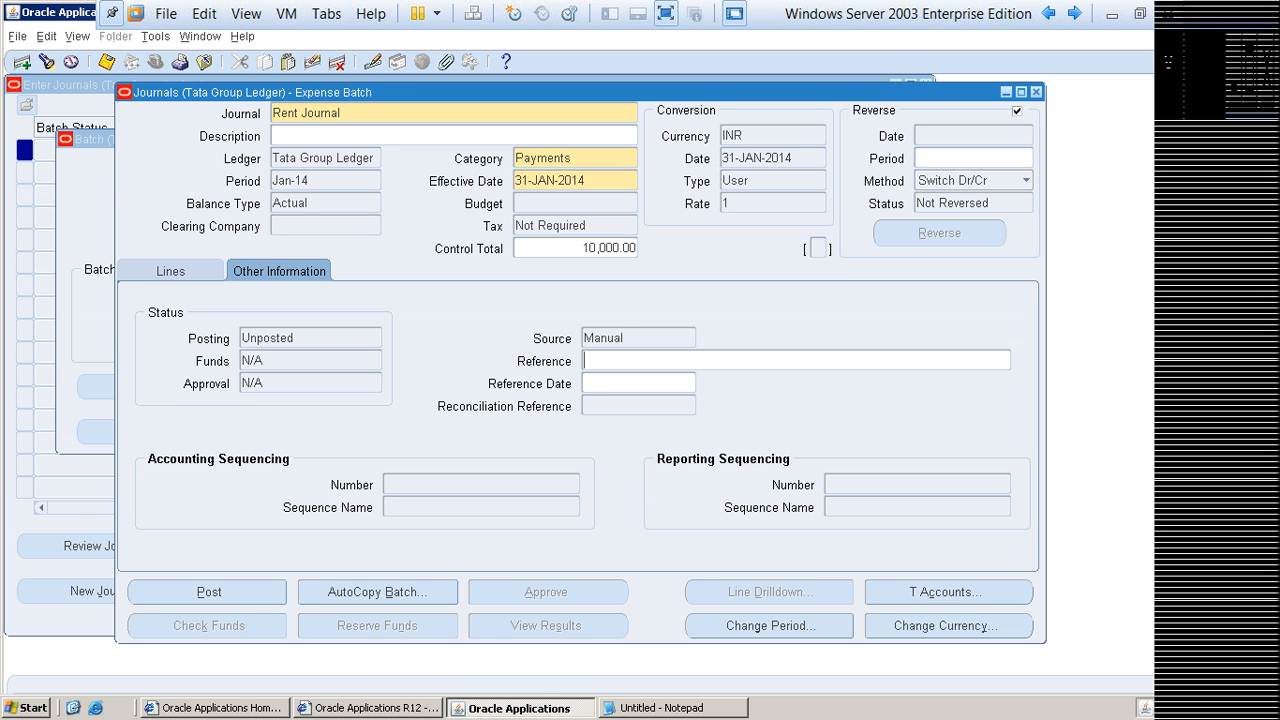
drag(627, 338, 583, 338)
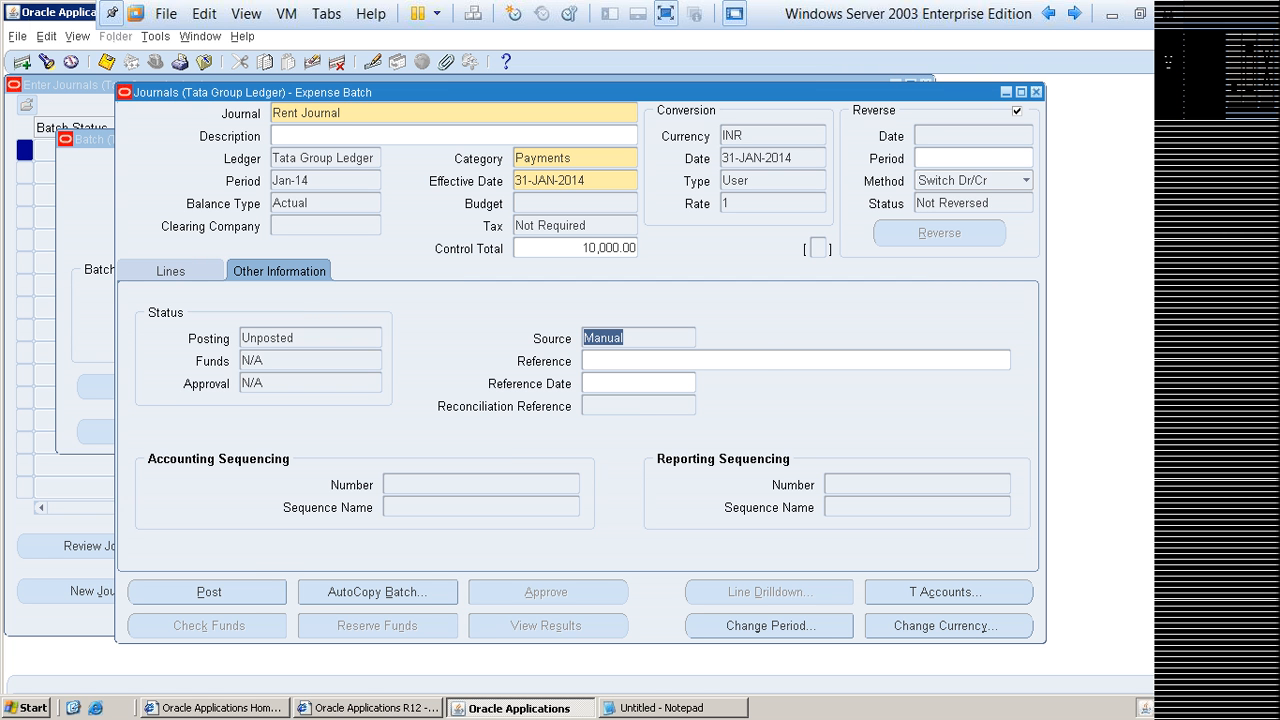
click(171, 271)
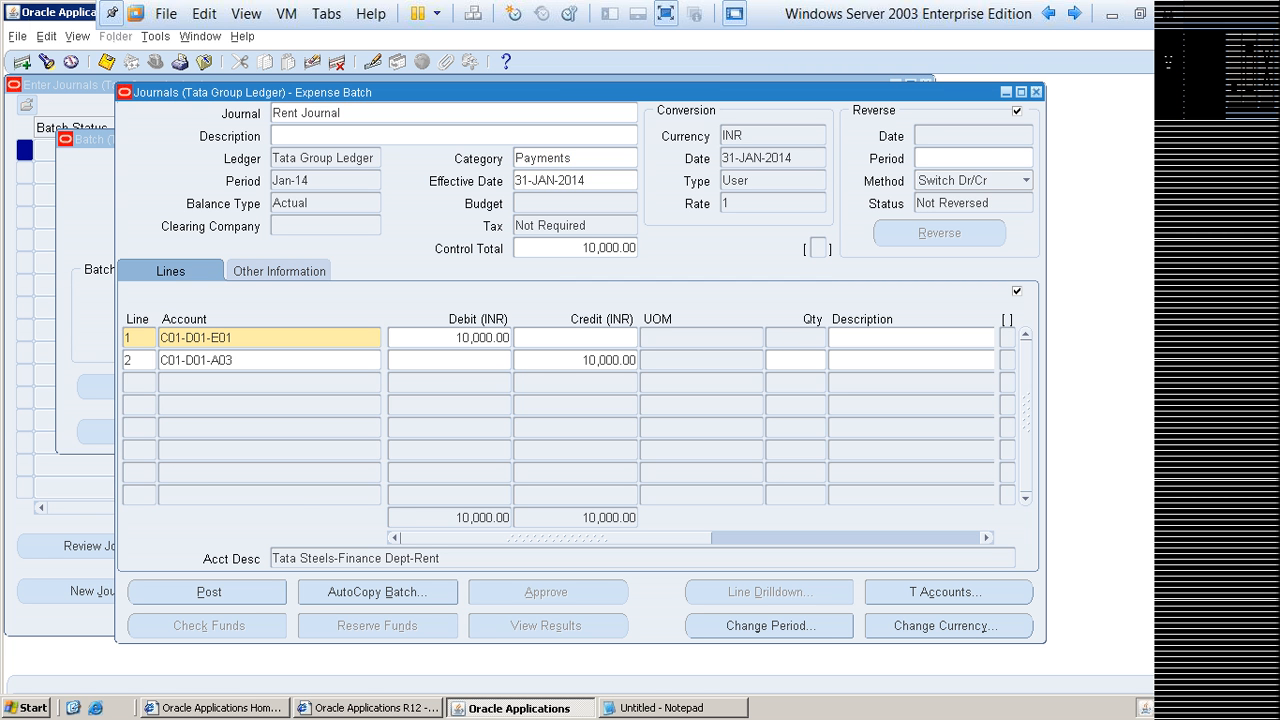
click(279, 271)
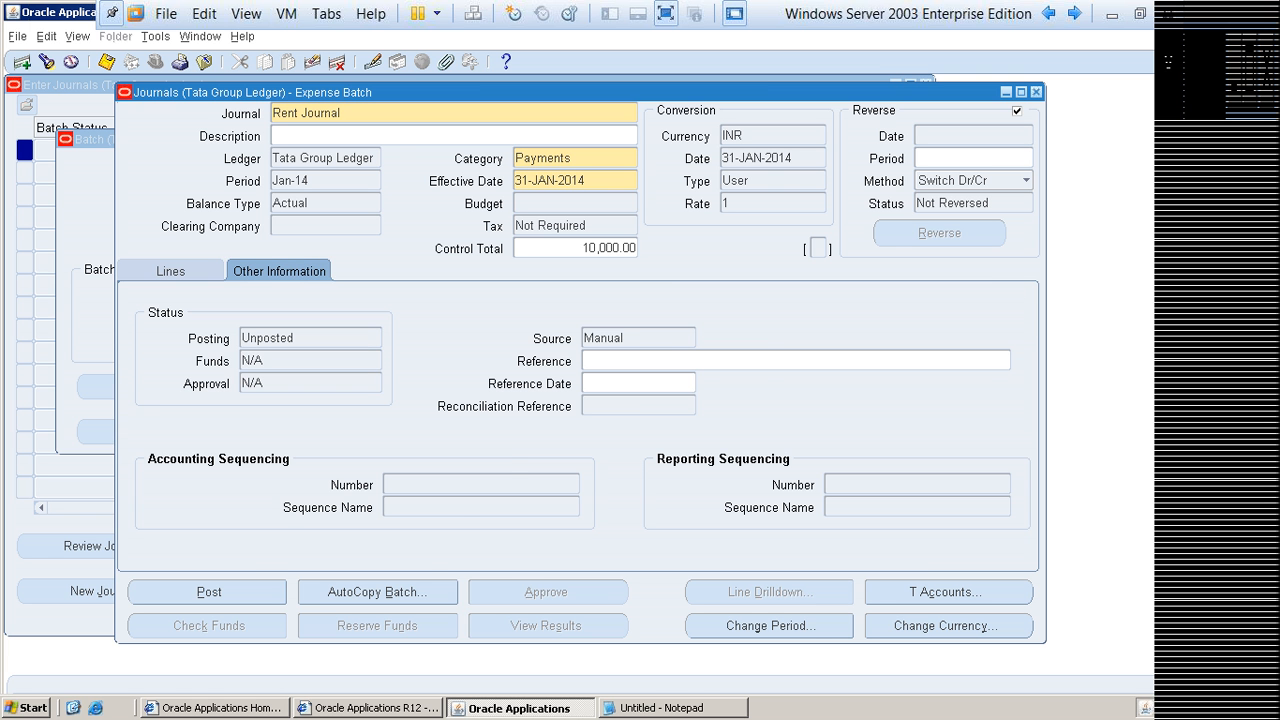
Step: Recheck the Rent Journal's Source field against its debit and credit lines, ending on the journal lines
click(171, 271)
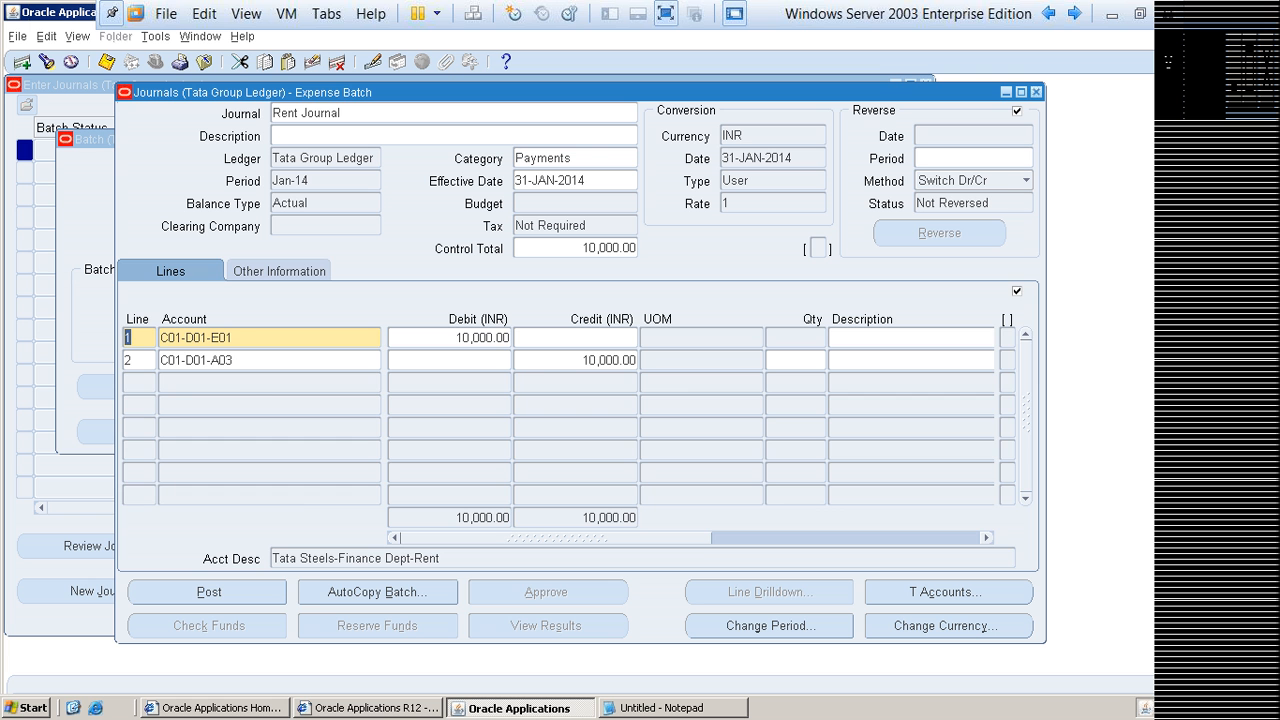
click(279, 271)
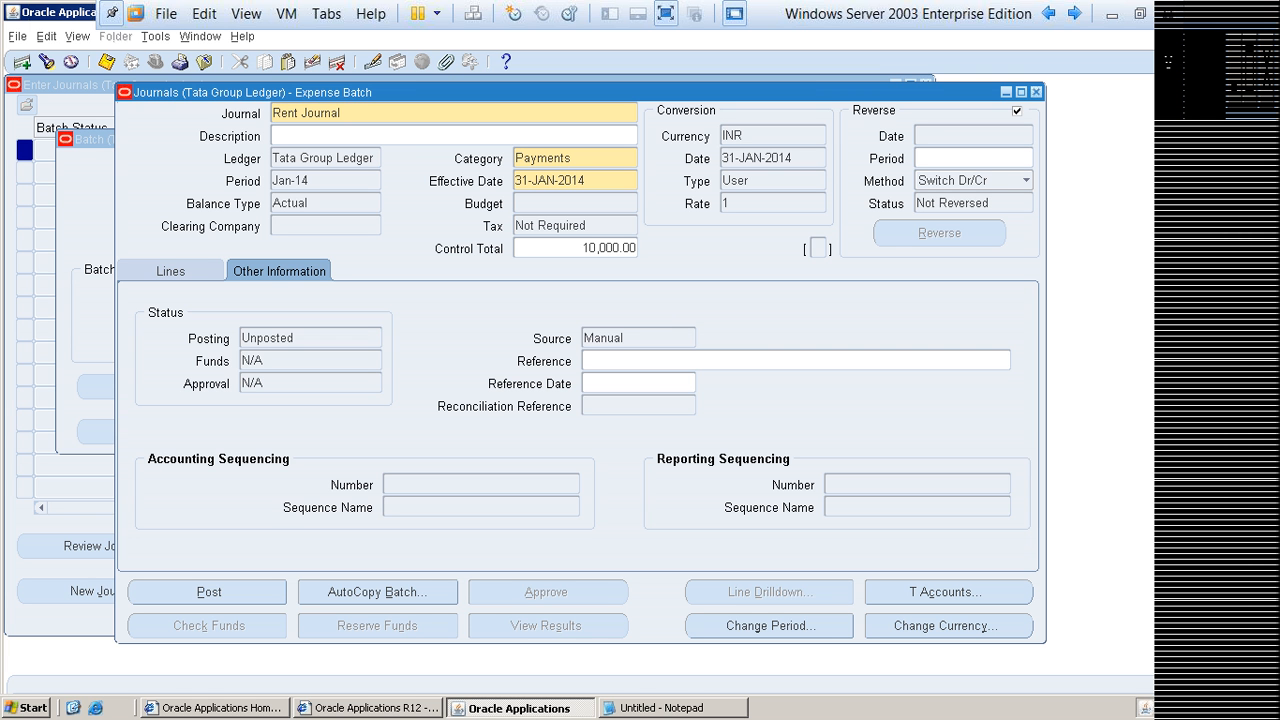
drag(584, 338, 625, 338)
click(171, 271)
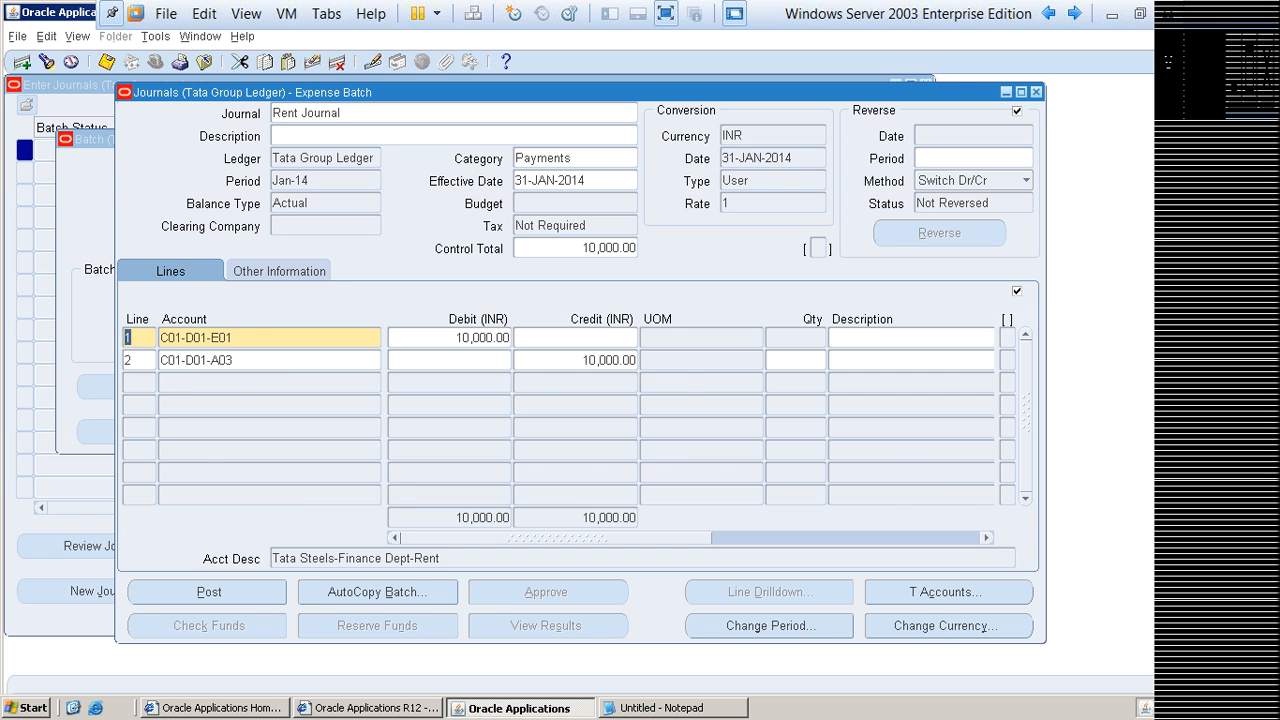
click(279, 271)
drag(584, 338, 625, 338)
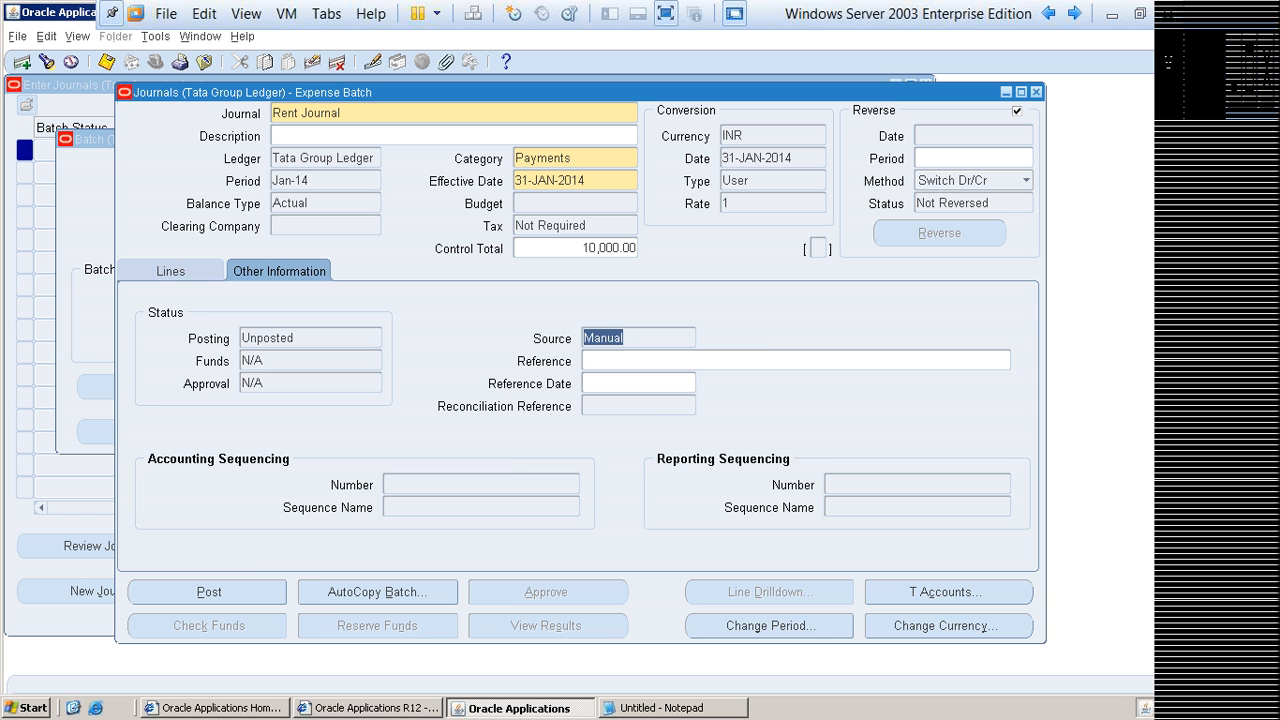
click(171, 271)
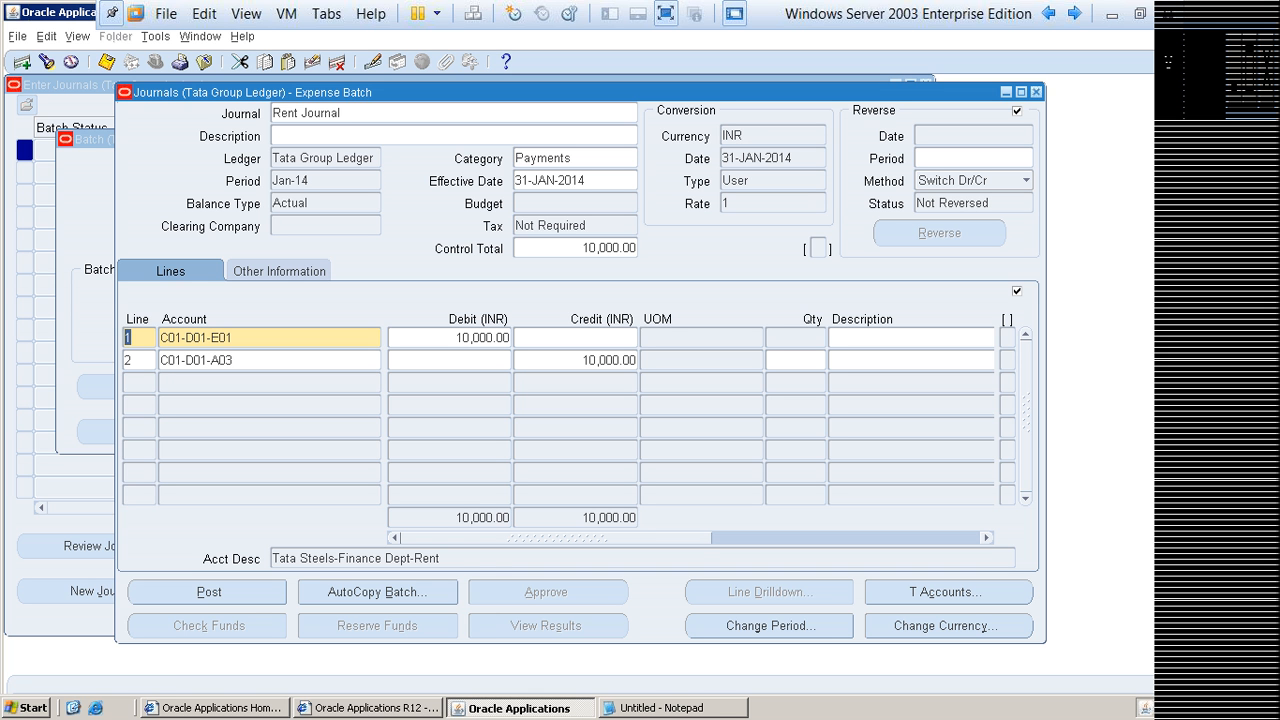
Step: Save the Rent Journal, close the journal windows and collapse the Journals functions in the Navigator
key(ctrl+s)
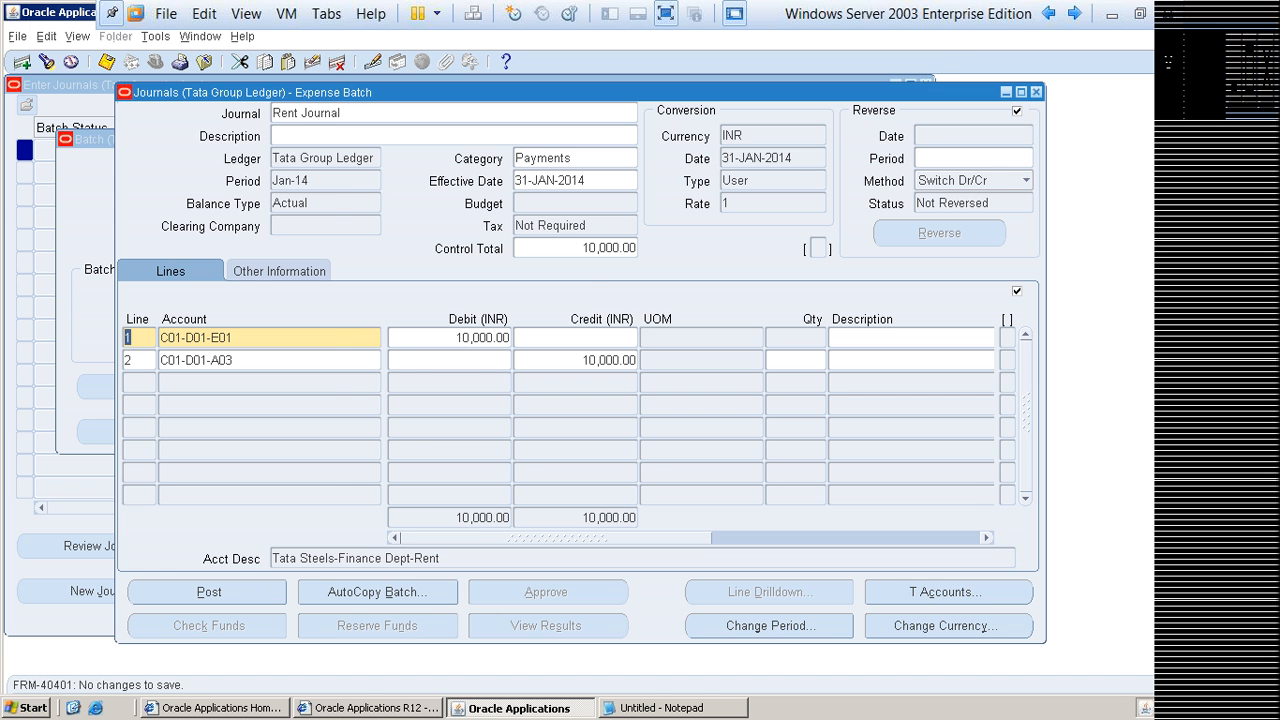
key(F4)
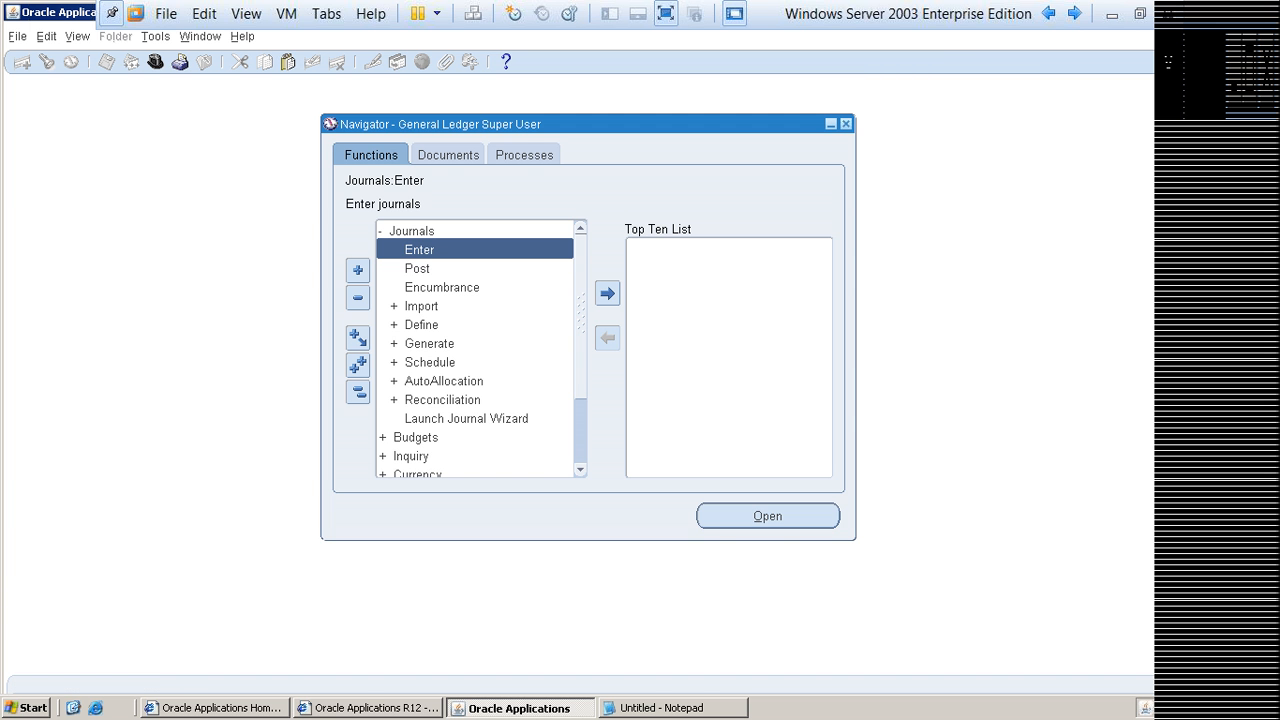
key(Up)
key(Return)
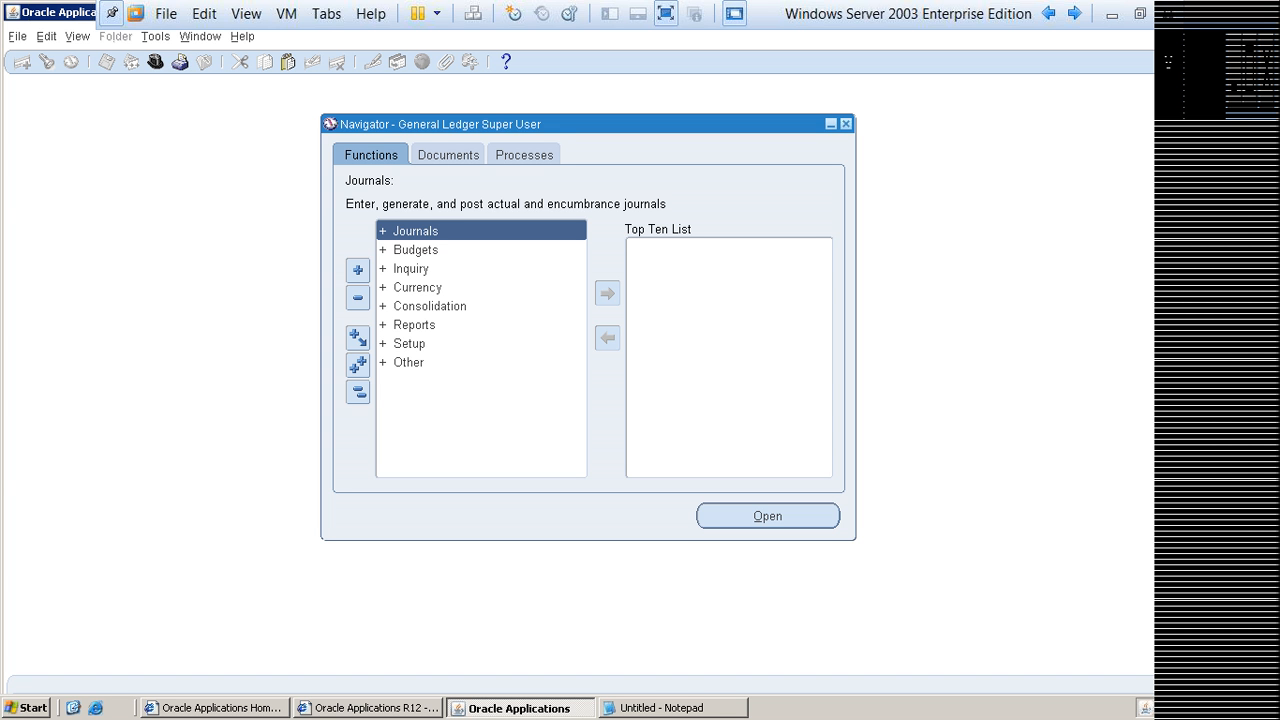
Step: Reopen the Enter Journals function and find all journals without any search criteria
key(Return)
key(Down)
key(Return)
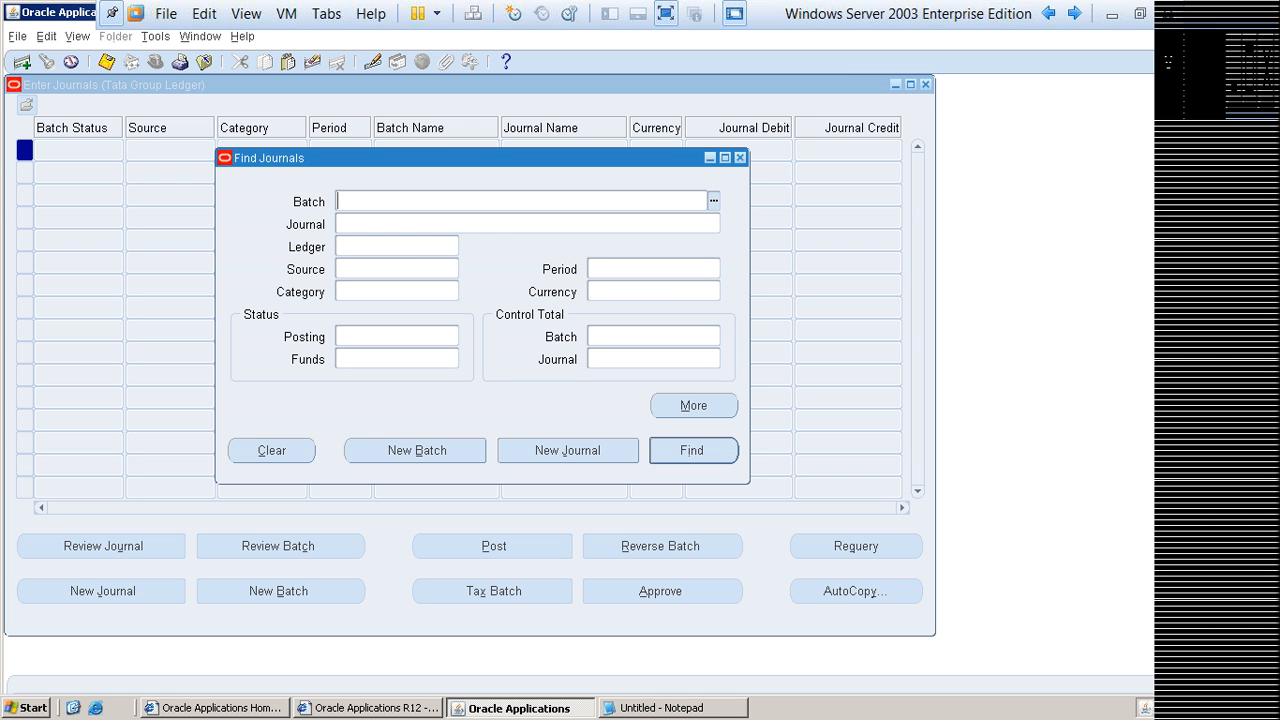
click(692, 451)
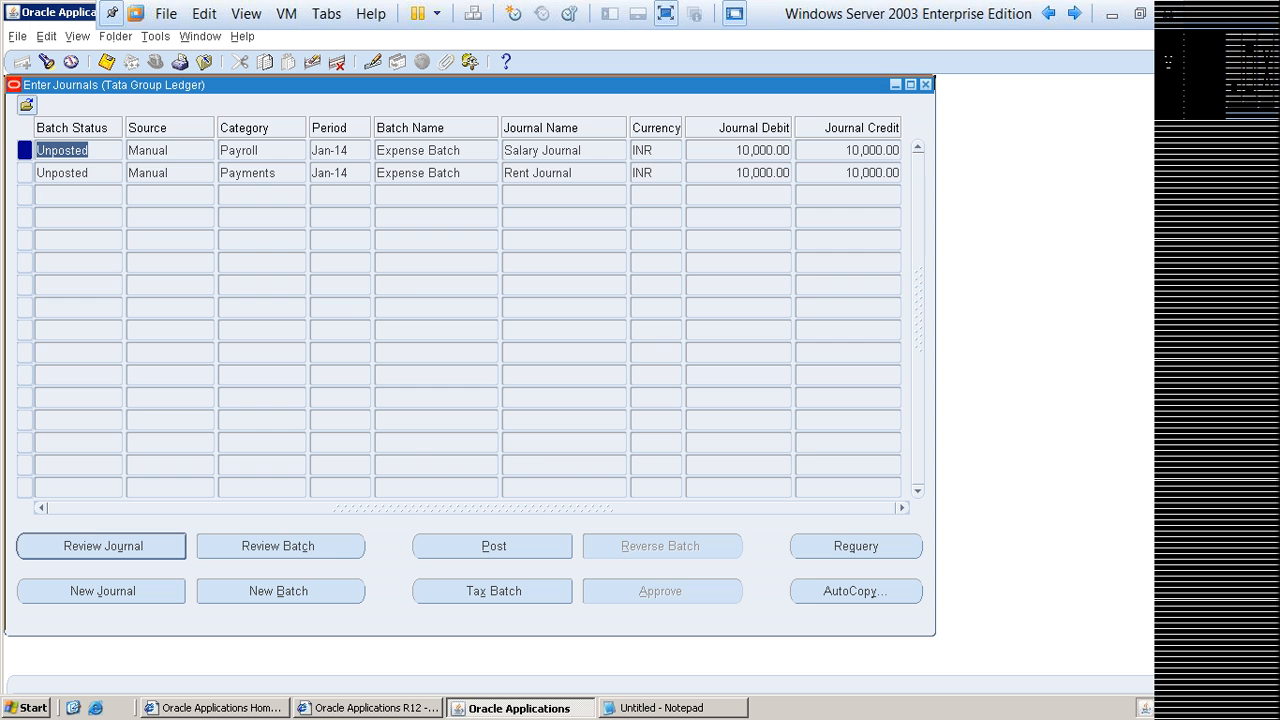
Step: Compare the journal names, debit amounts and periods of the Salary and Rent Journals in the results list
drag(450, 85, 572, 92)
click(688, 181)
click(705, 158)
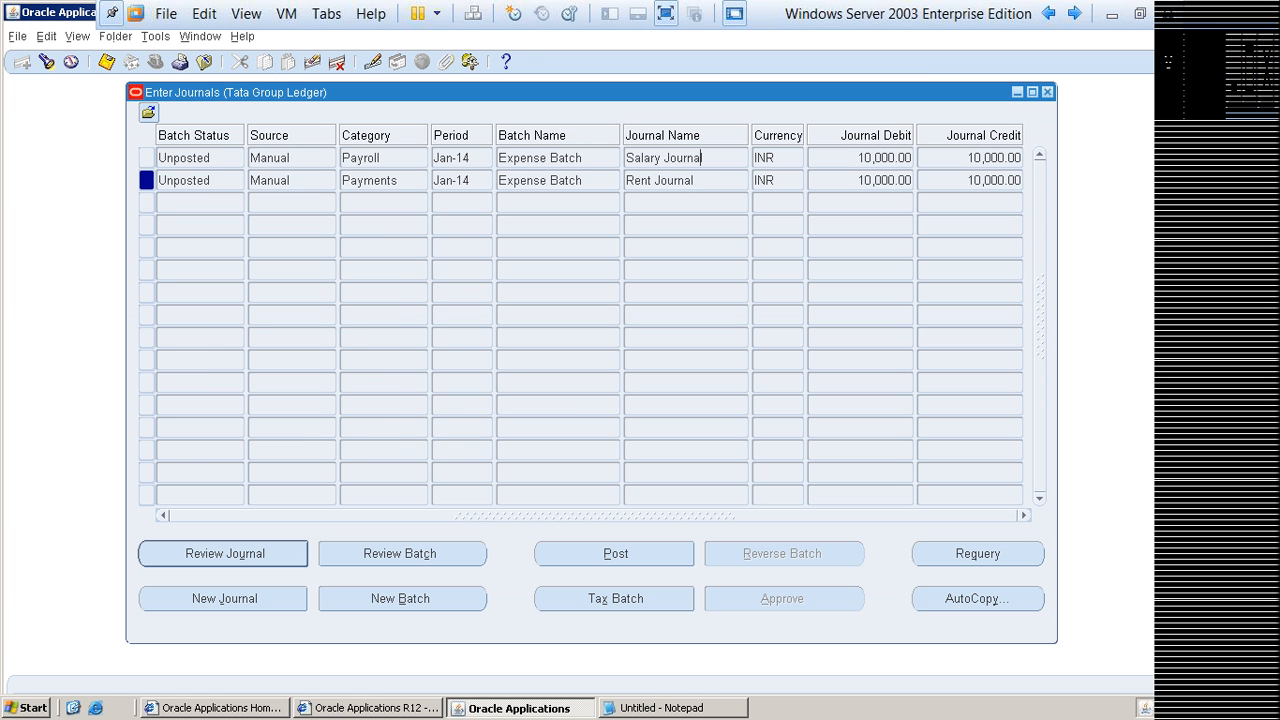
click(885, 158)
click(885, 181)
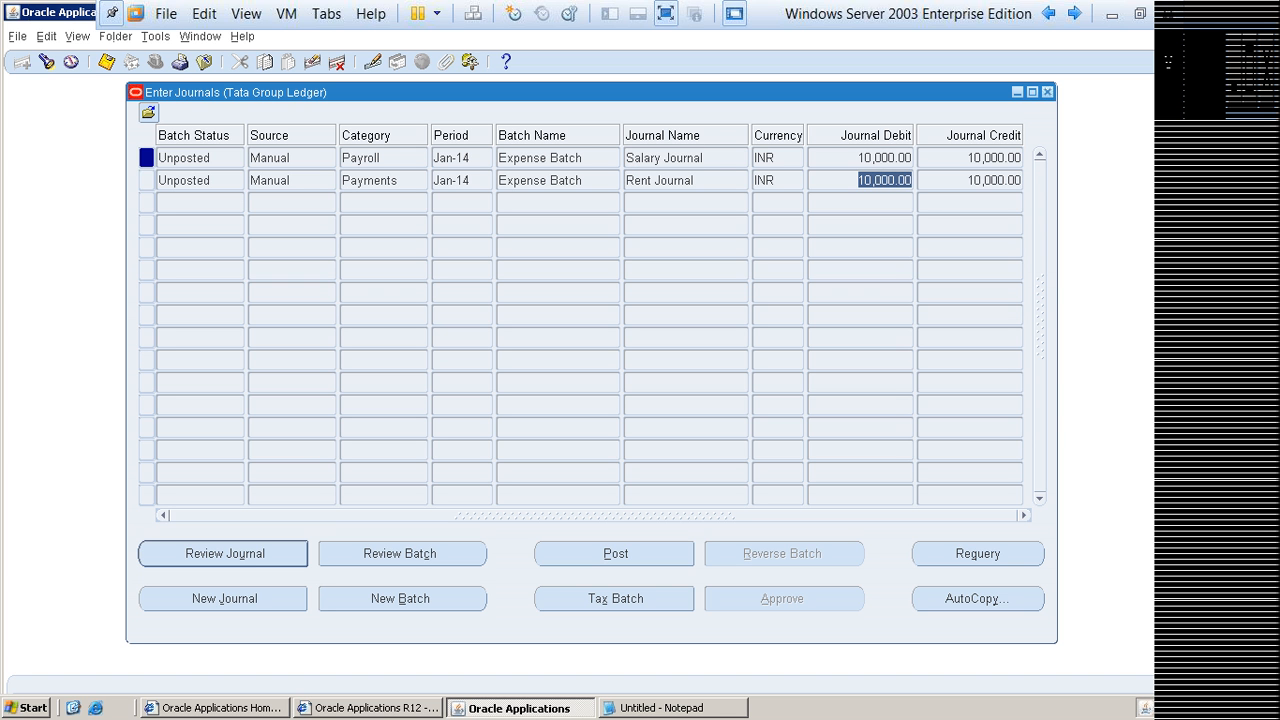
click(452, 181)
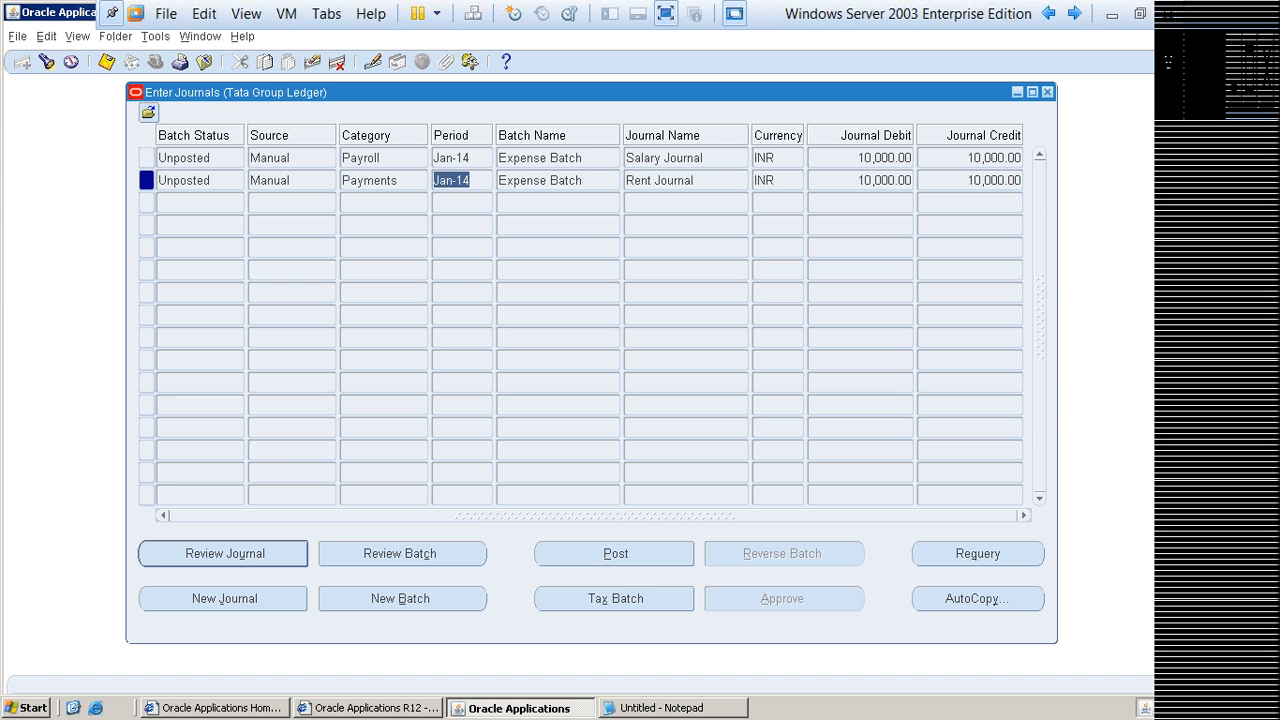
click(452, 158)
click(885, 158)
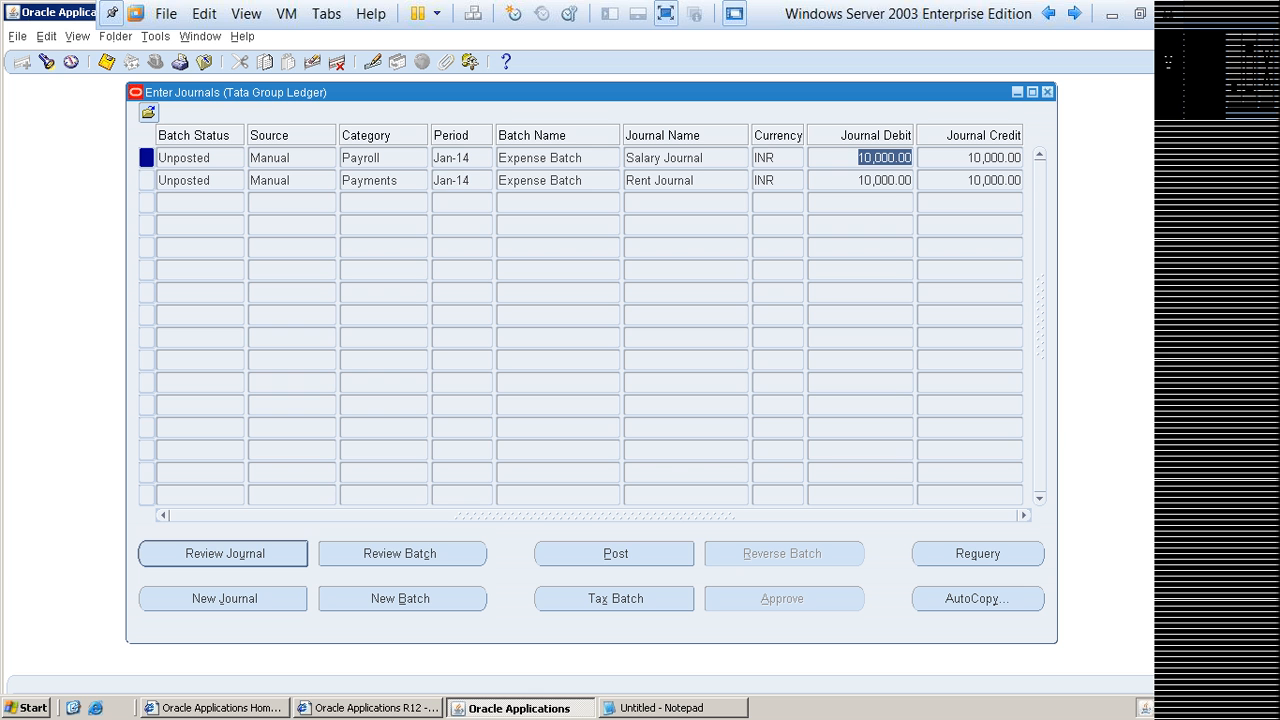
click(452, 181)
click(452, 158)
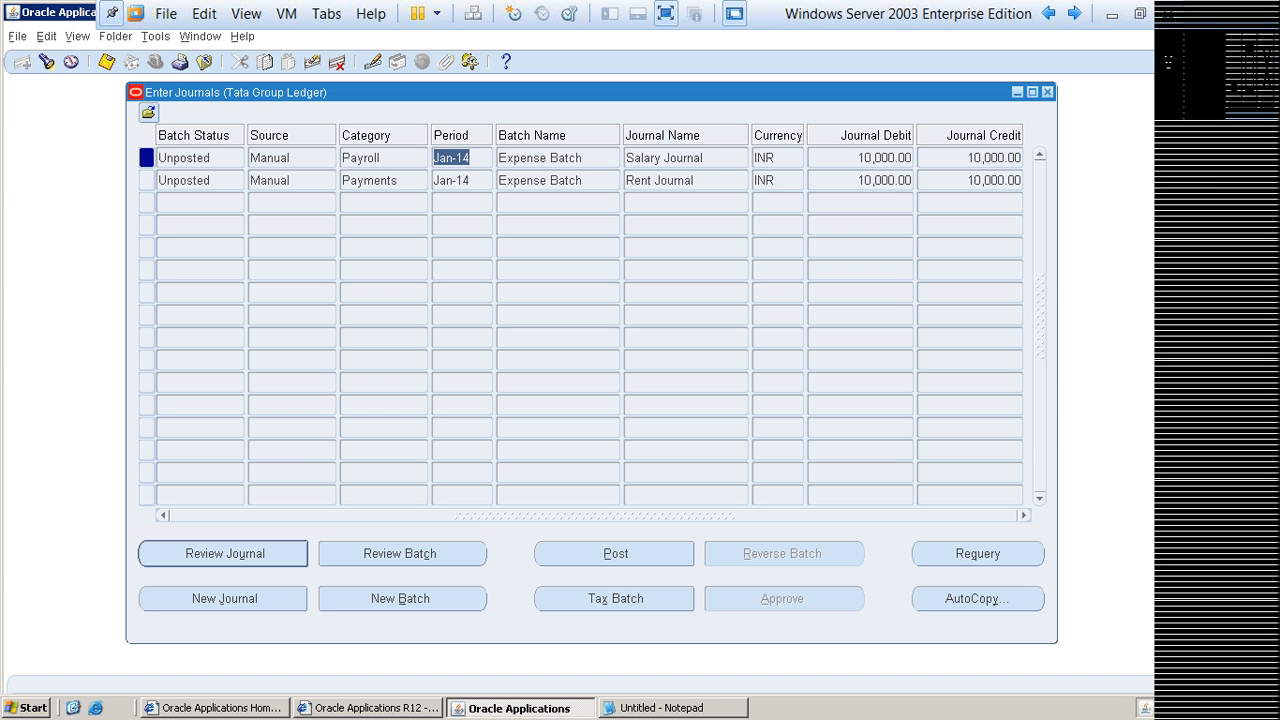
Step: Check the category and source of the Salary Journal and the Rent Journal in the results list
click(665, 158)
click(362, 158)
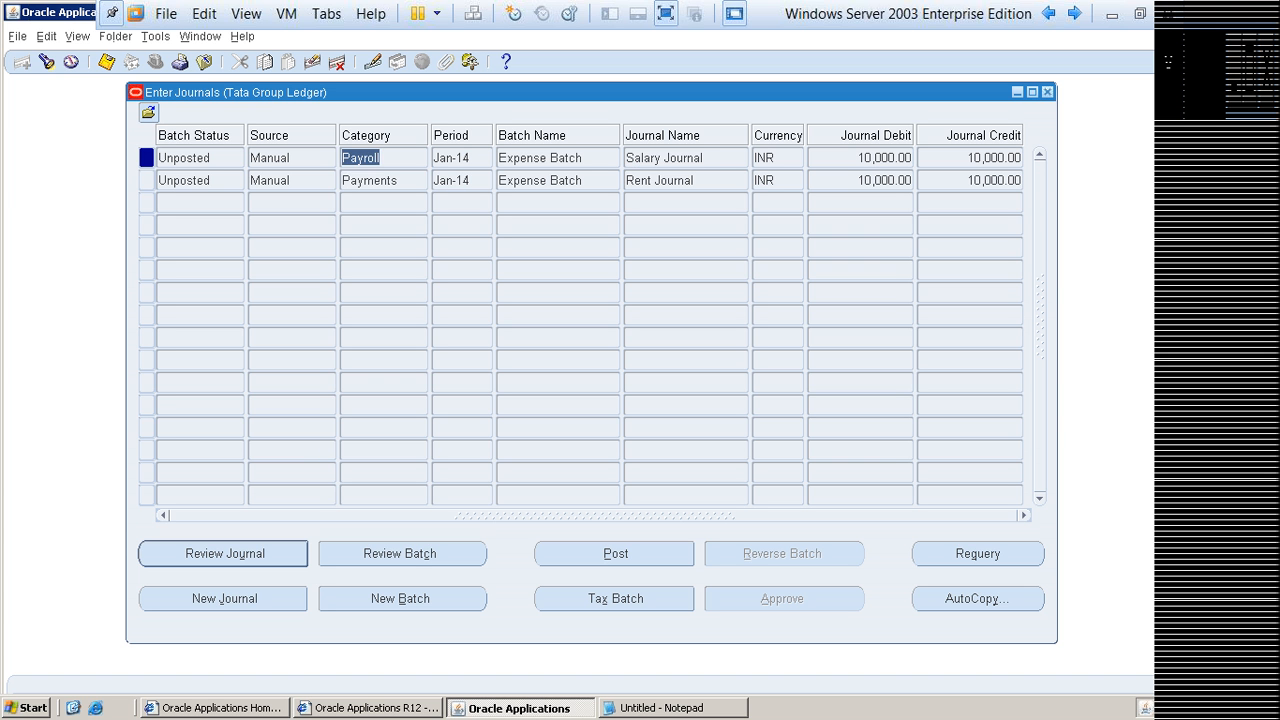
click(660, 181)
click(370, 181)
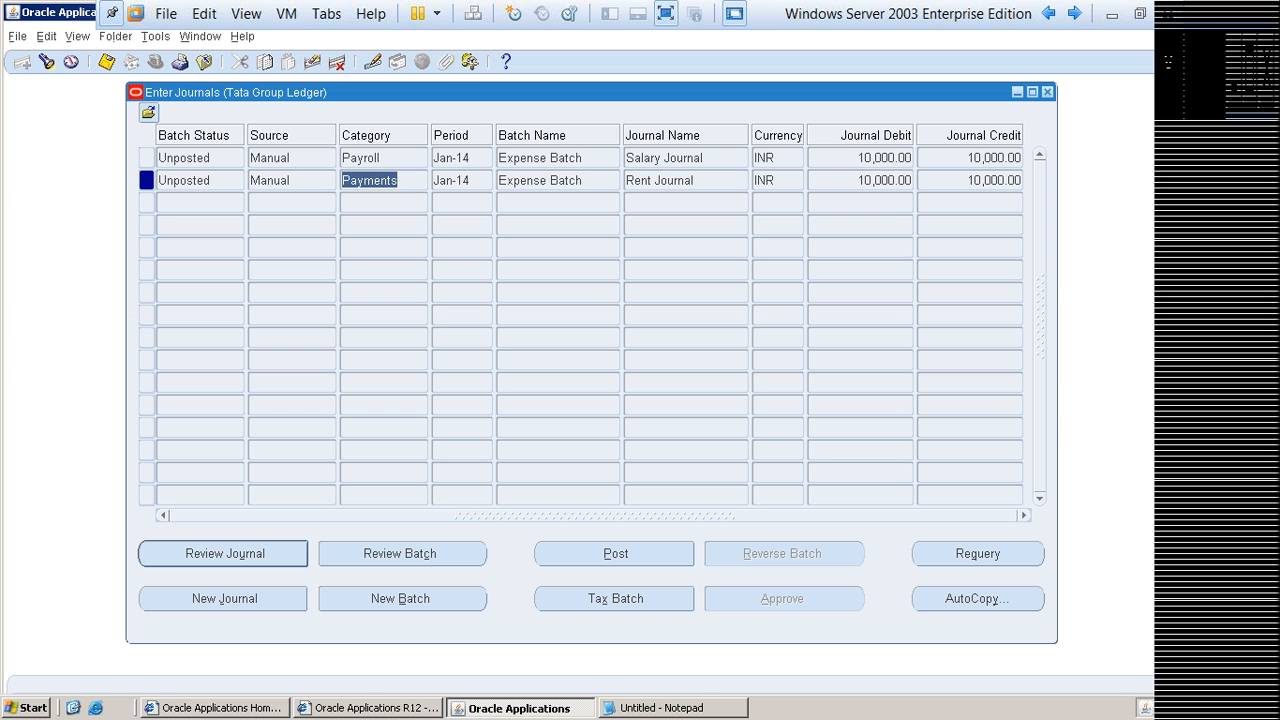
click(270, 181)
click(270, 158)
click(270, 181)
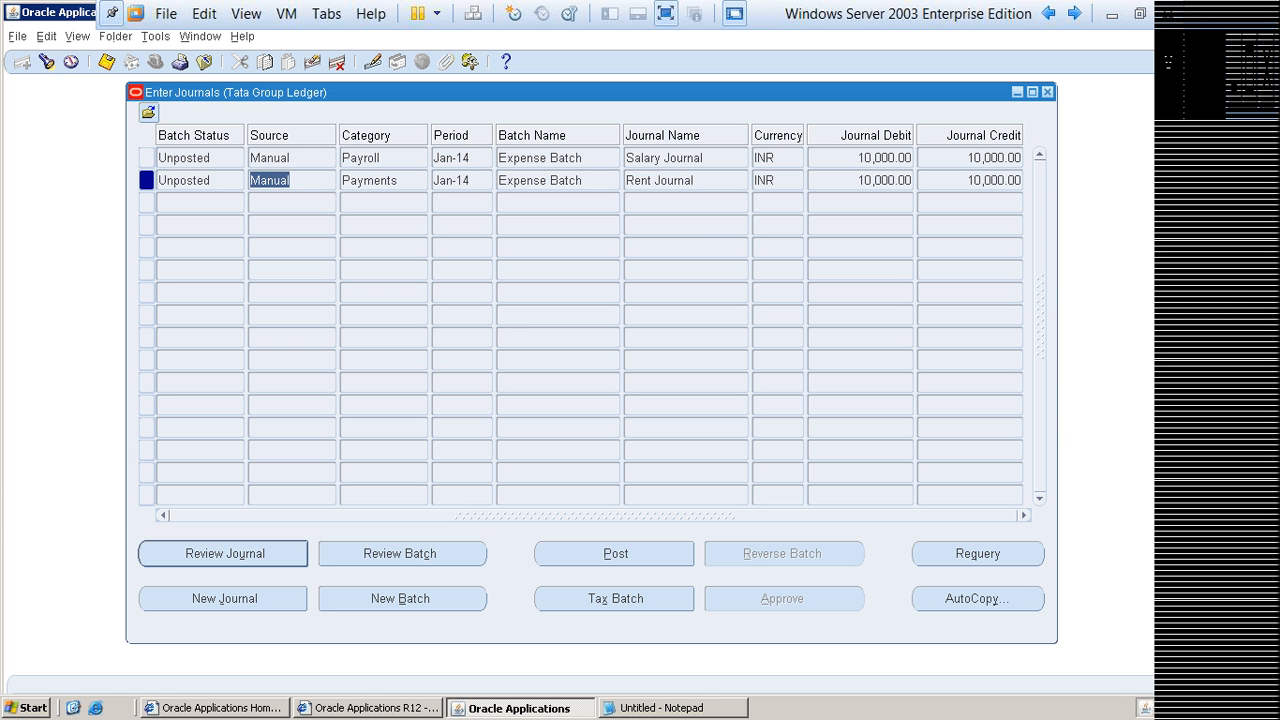
Step: Examine the batch status of both the Salary Journal and the Rent Journal
click(184, 181)
click(184, 158)
click(212, 158)
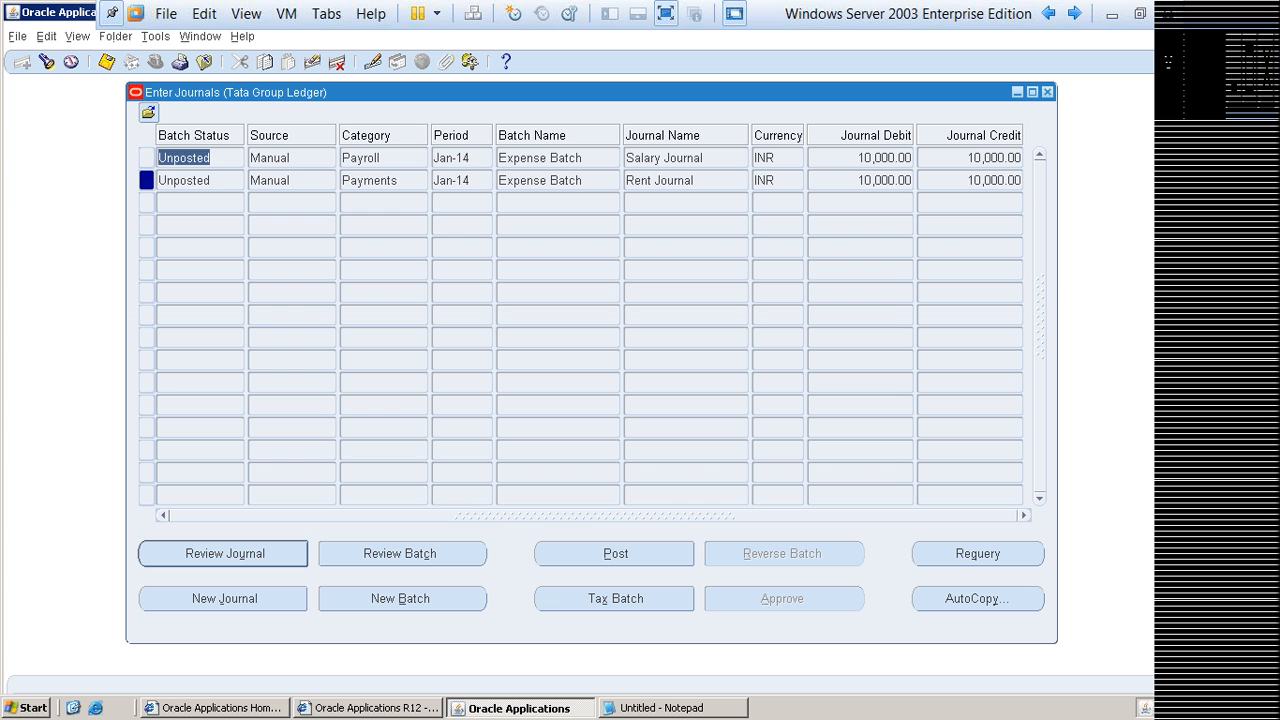
click(212, 181)
click(212, 158)
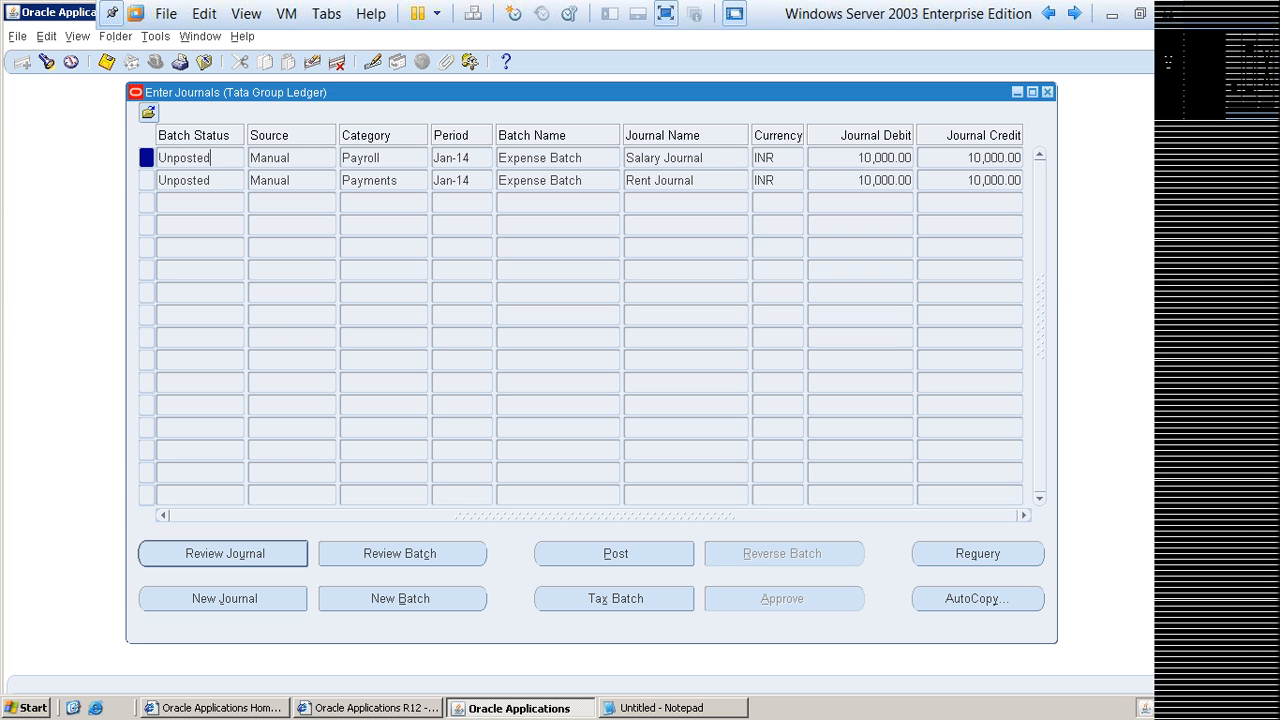
click(212, 181)
click(212, 158)
click(212, 181)
click(212, 158)
Step: Review the journal name, batch name and period of both listed journals
click(697, 181)
click(697, 158)
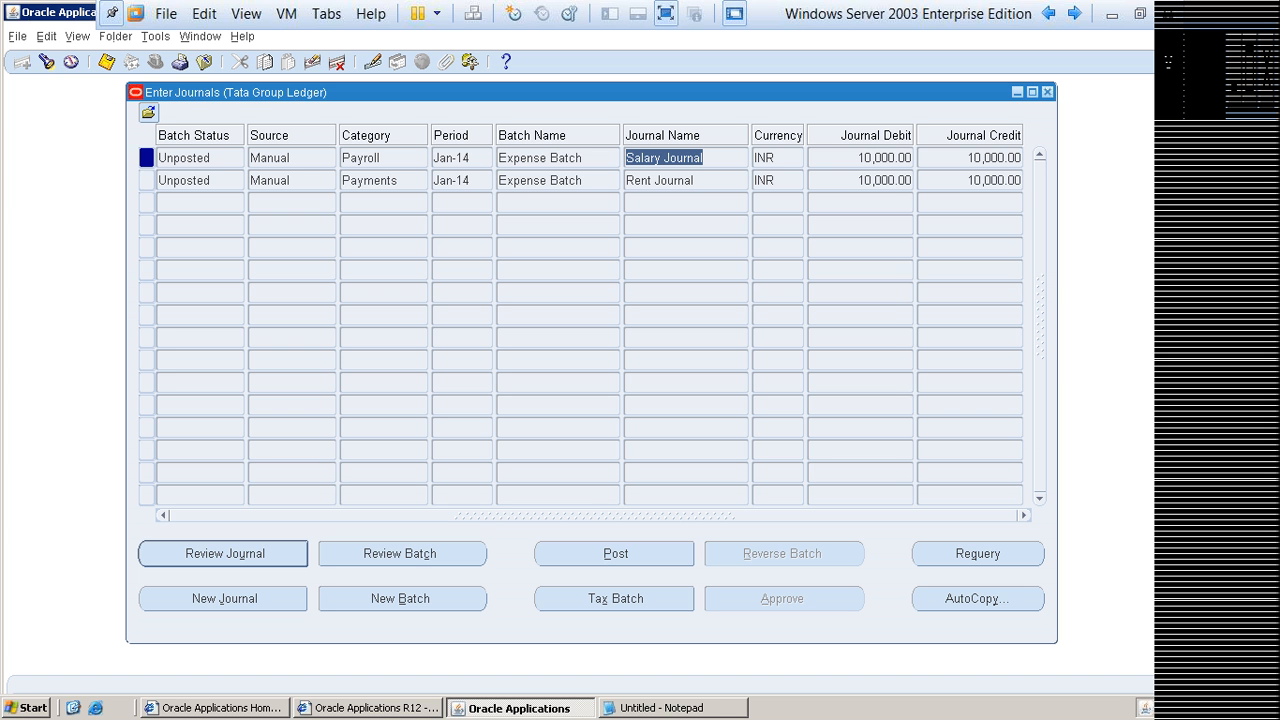
click(557, 181)
click(557, 158)
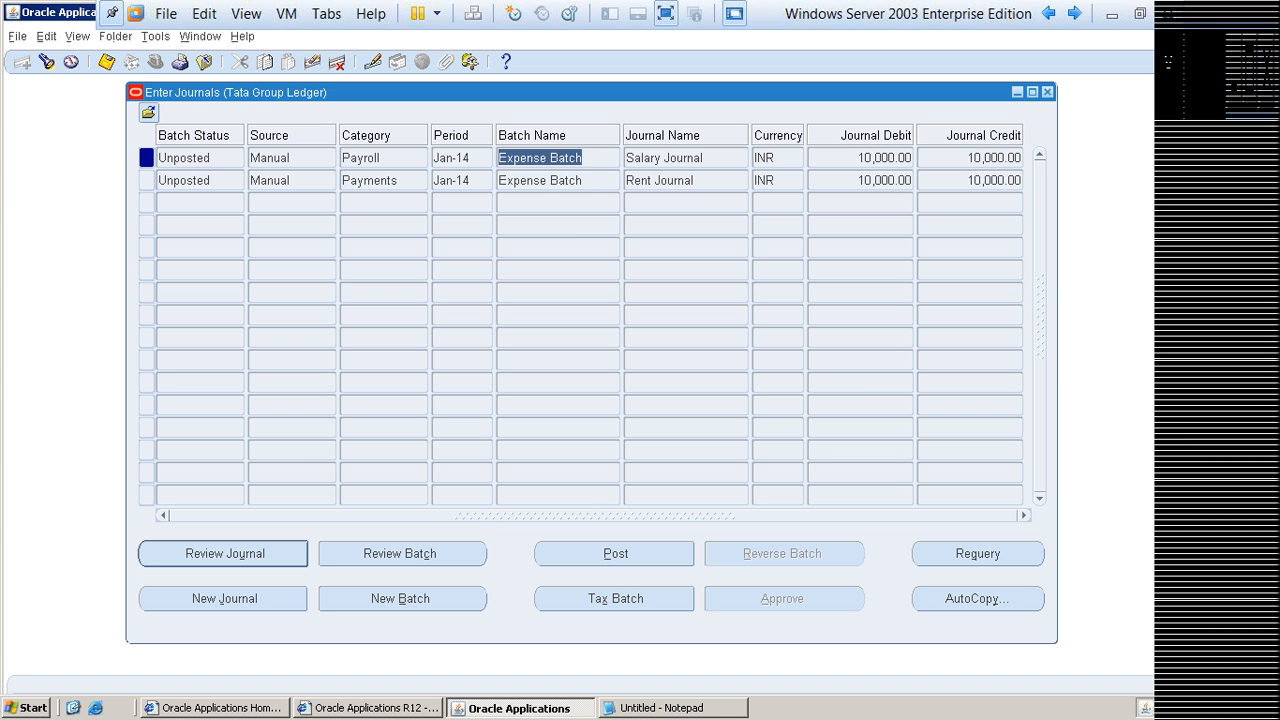
click(461, 181)
click(461, 158)
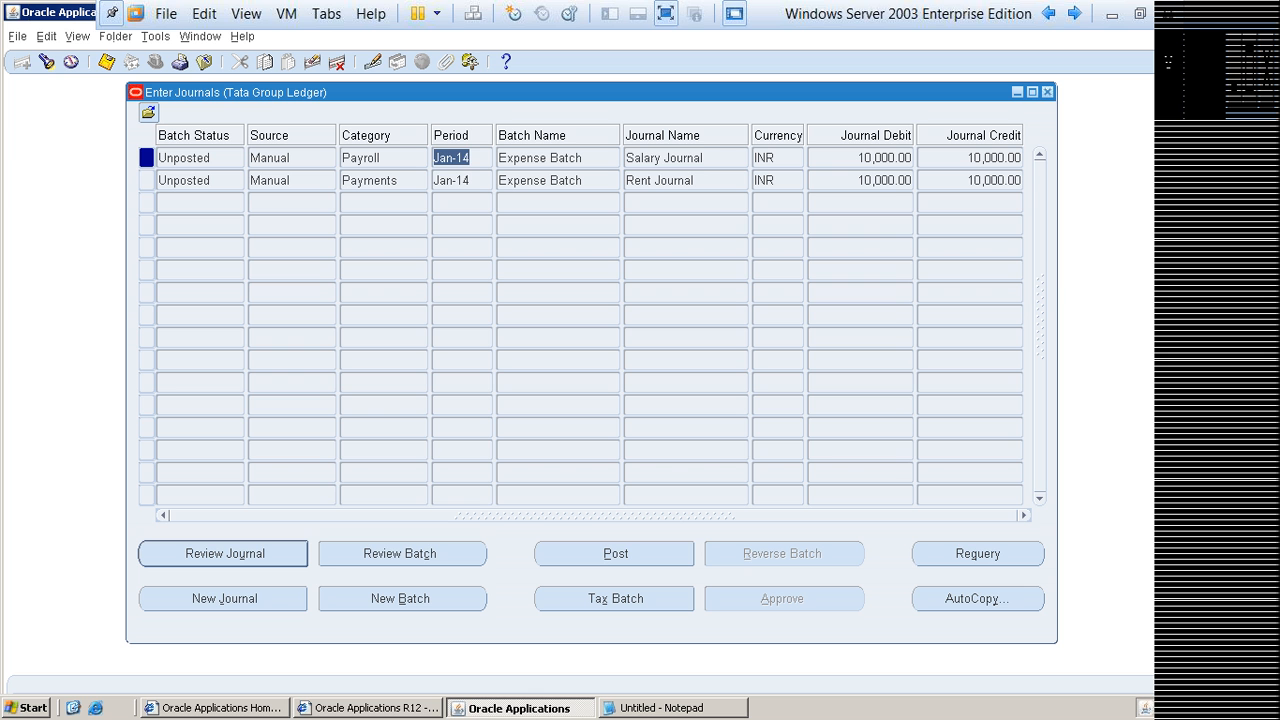
Step: Go over each journal's category, source and batch status once more, for both Salary and Rent
click(686, 158)
click(372, 158)
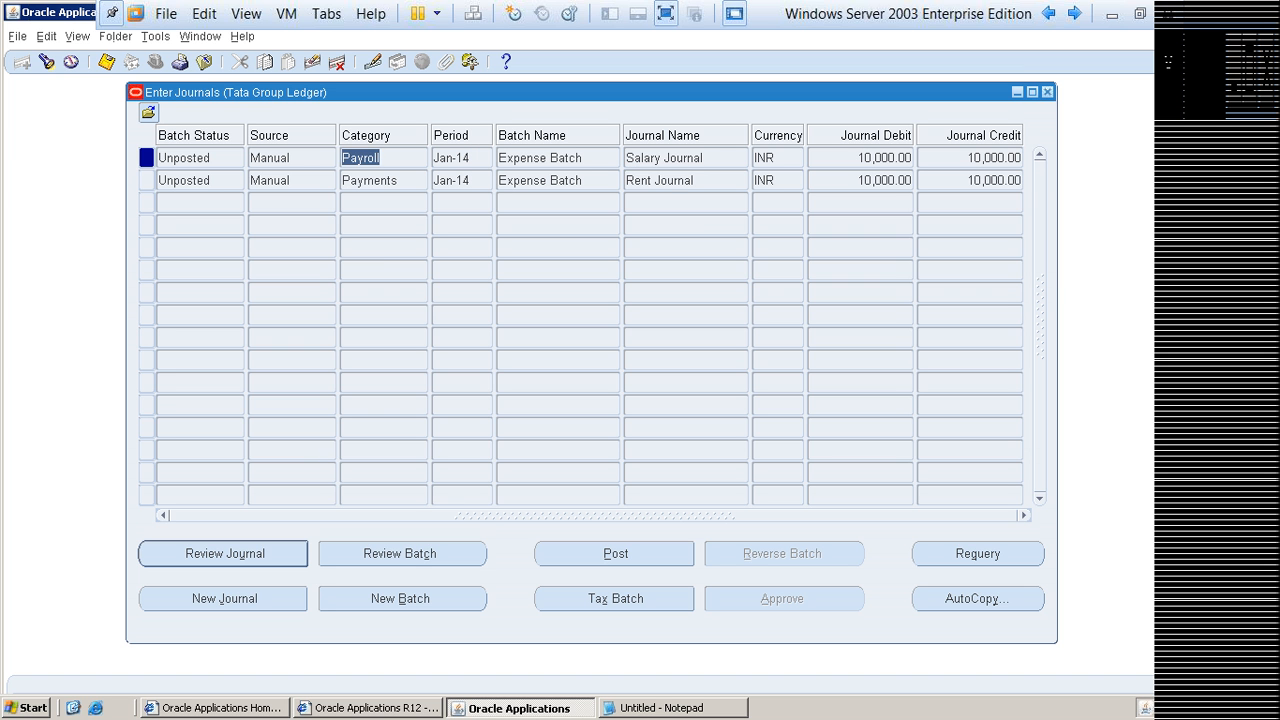
click(672, 181)
click(378, 181)
click(286, 181)
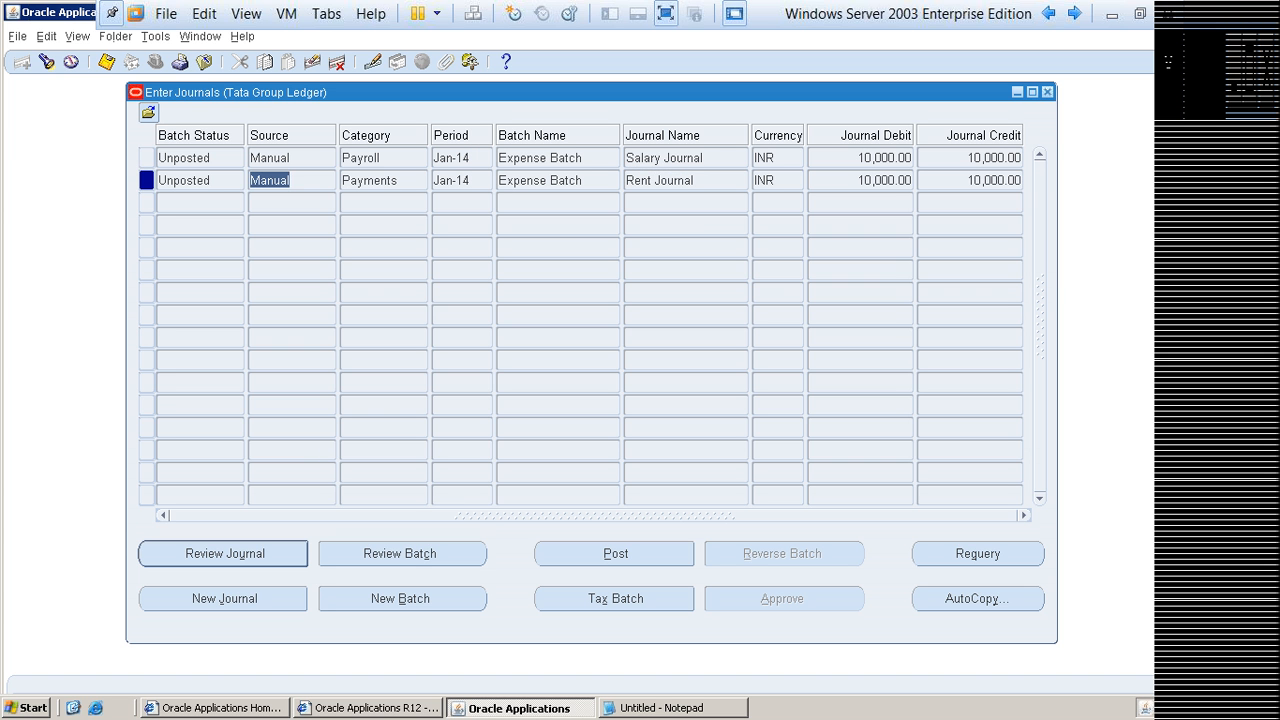
click(290, 181)
click(284, 158)
click(192, 158)
click(190, 181)
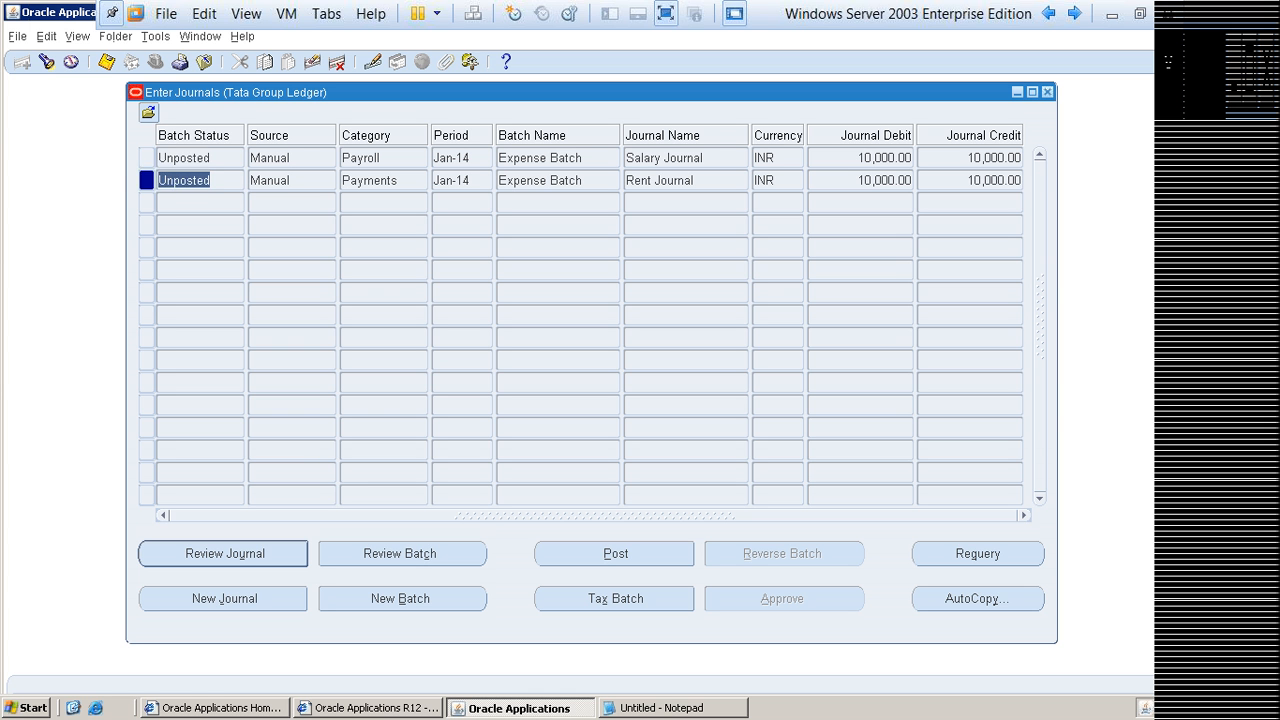
click(190, 158)
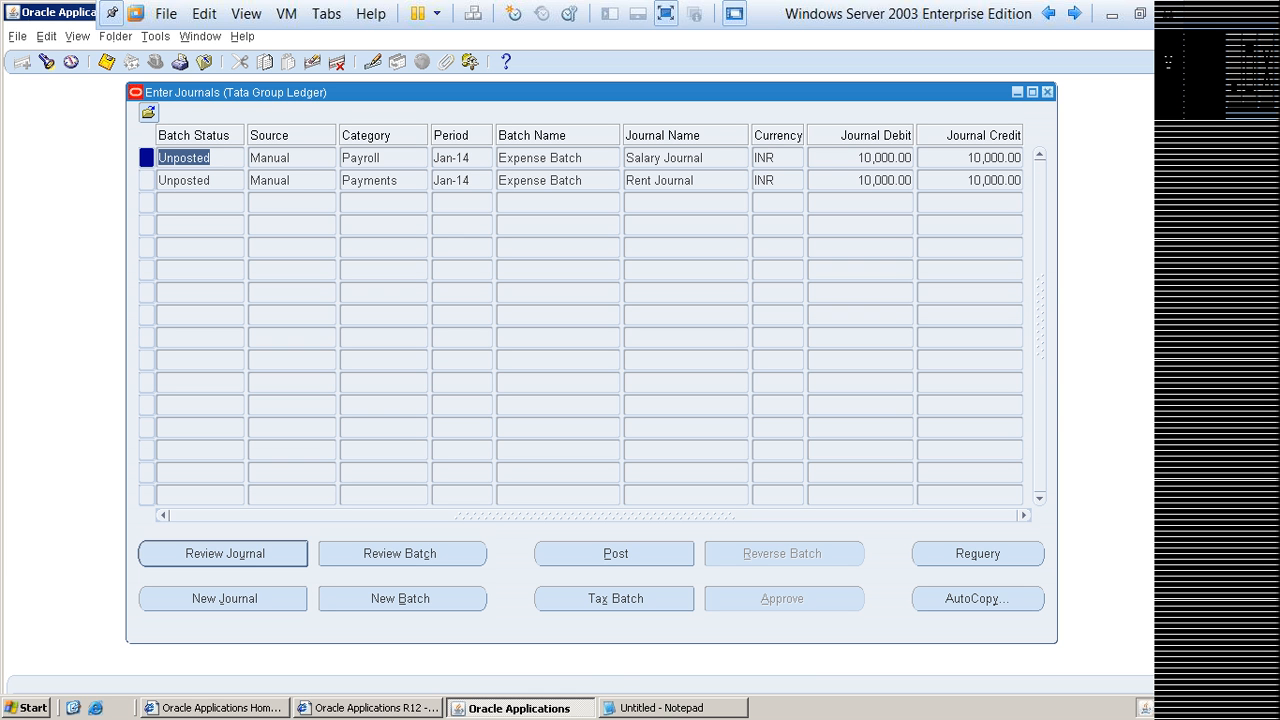
Step: Compare the batch status and journal name of the Salary Journal and the Rent Journal in the list
drag(213, 158, 158, 158)
drag(708, 158, 626, 158)
drag(697, 181, 626, 181)
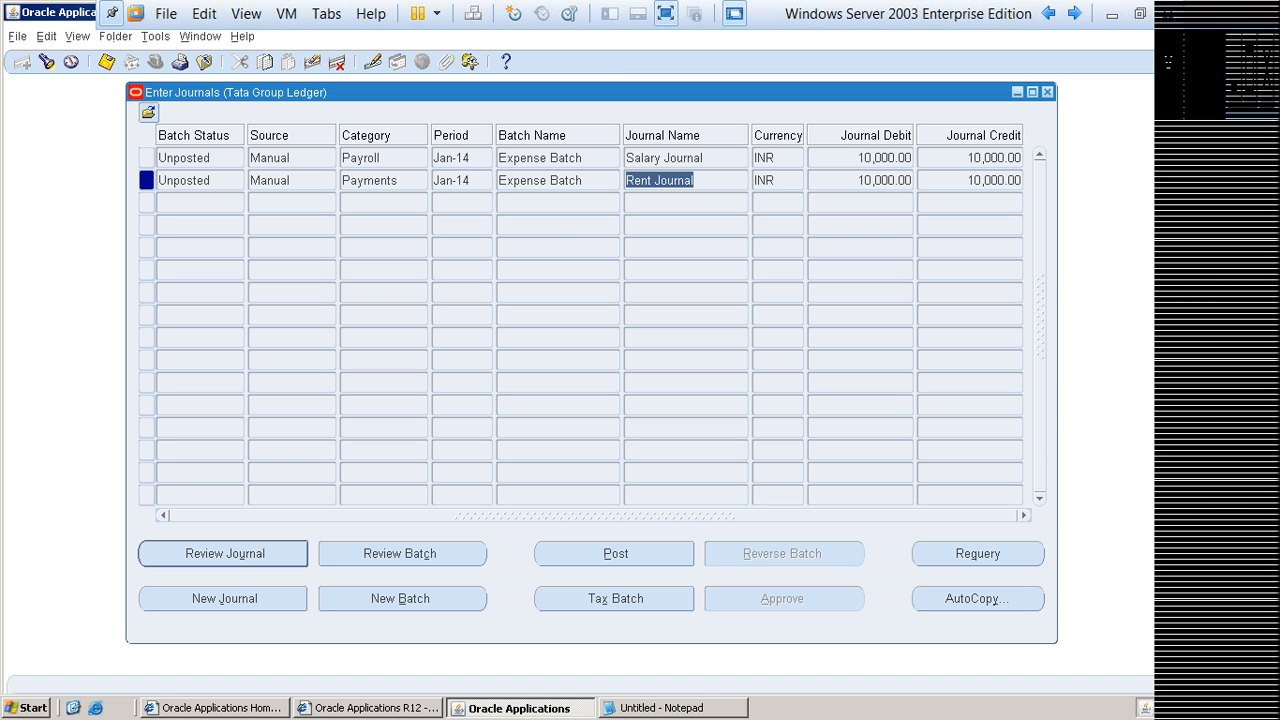
click(674, 181)
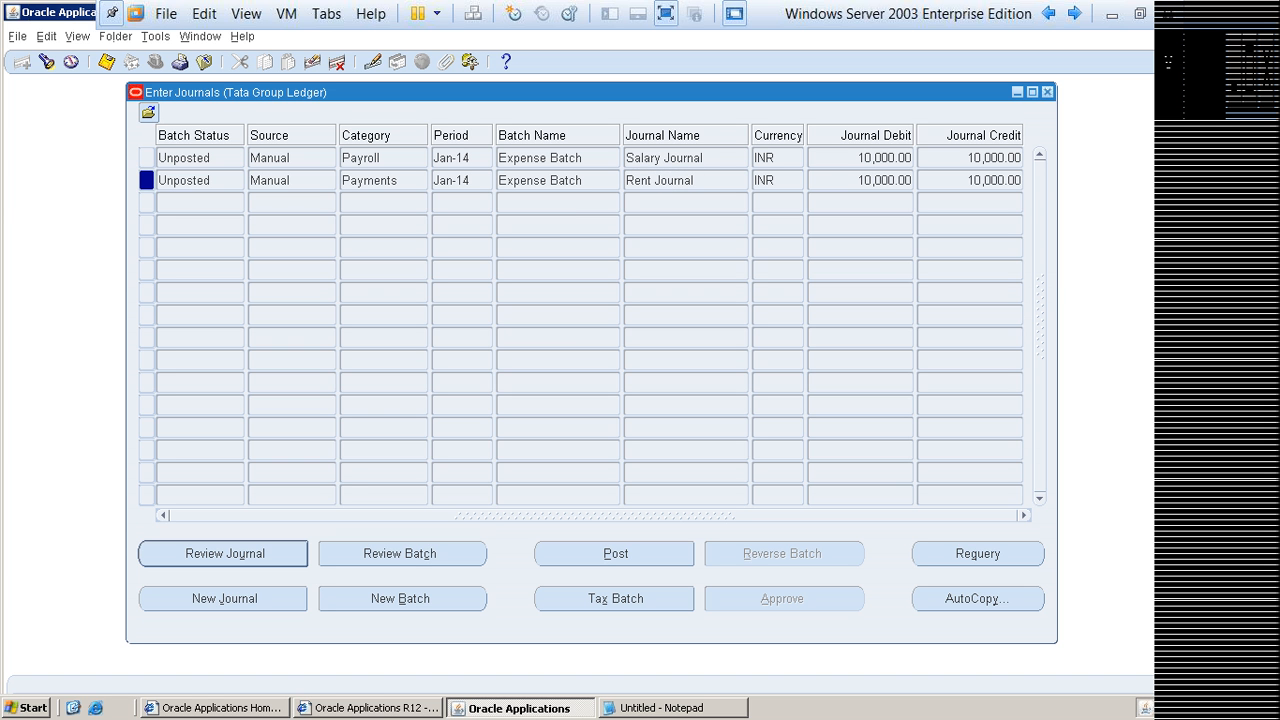
double_click(184, 181)
click(660, 181)
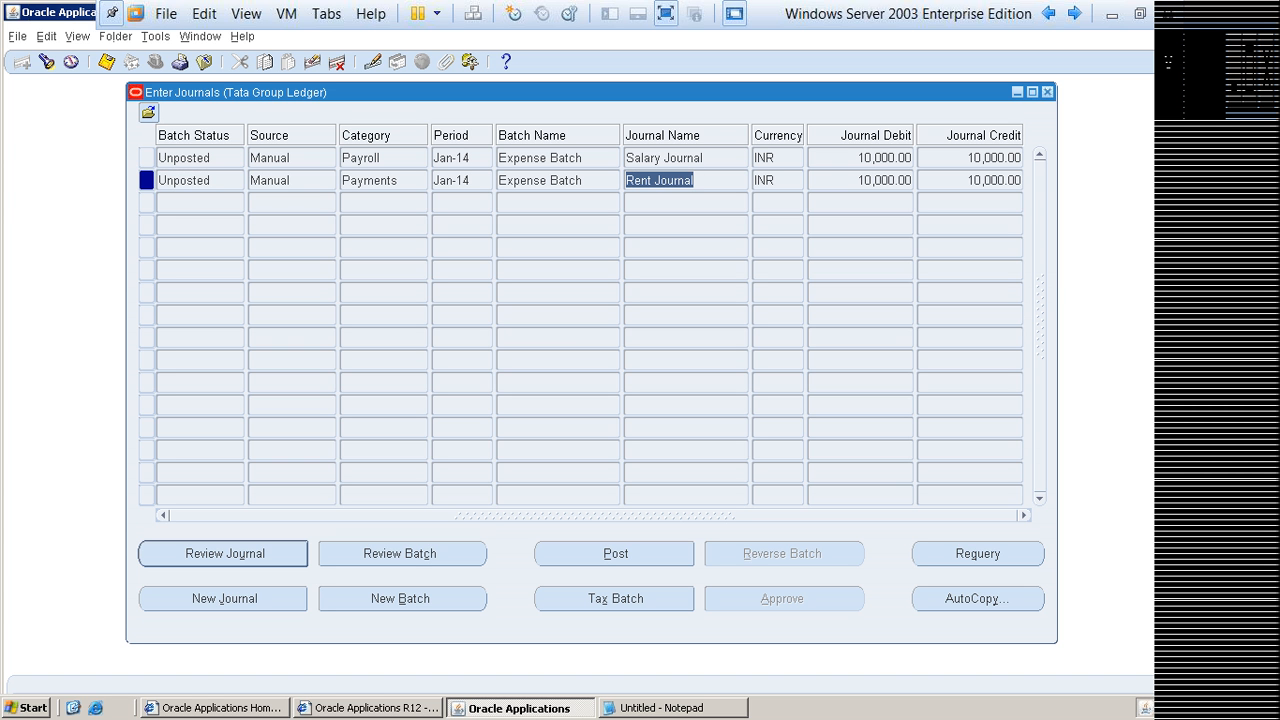
double_click(197, 181)
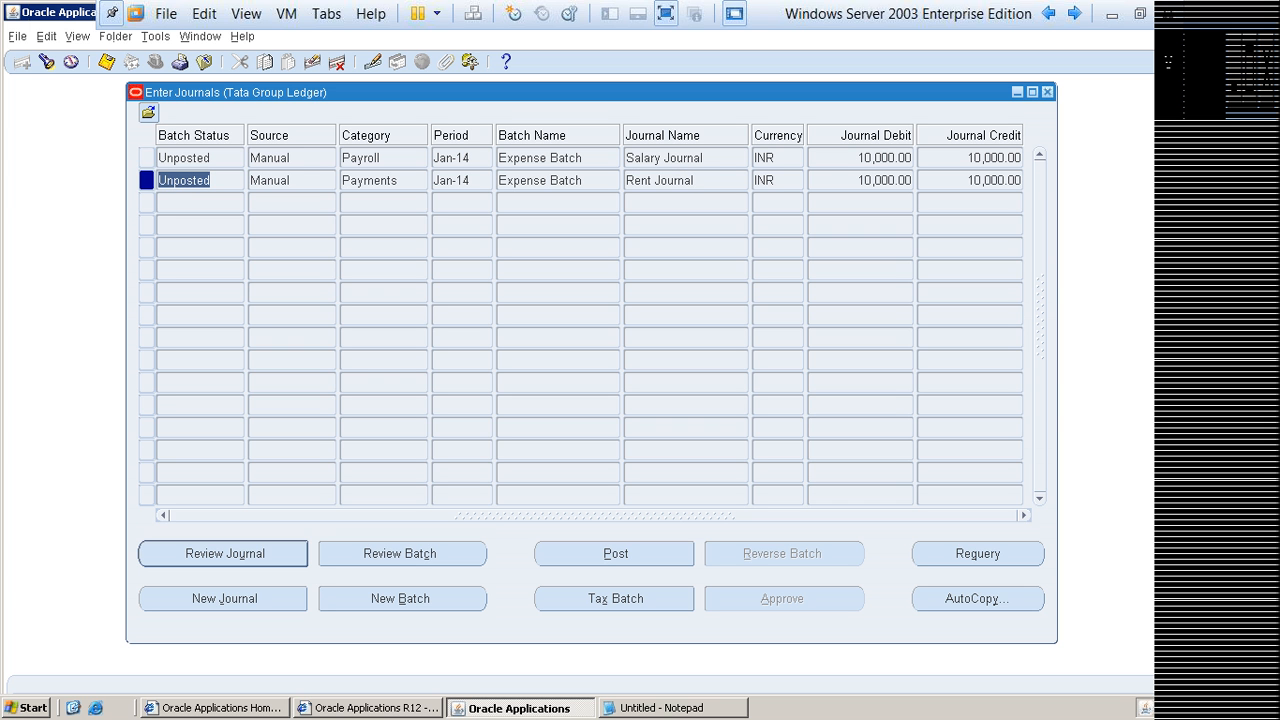
Step: Open the Rent Journal, examine the accounts, debit and credit on both lines, and close it
click(197, 181)
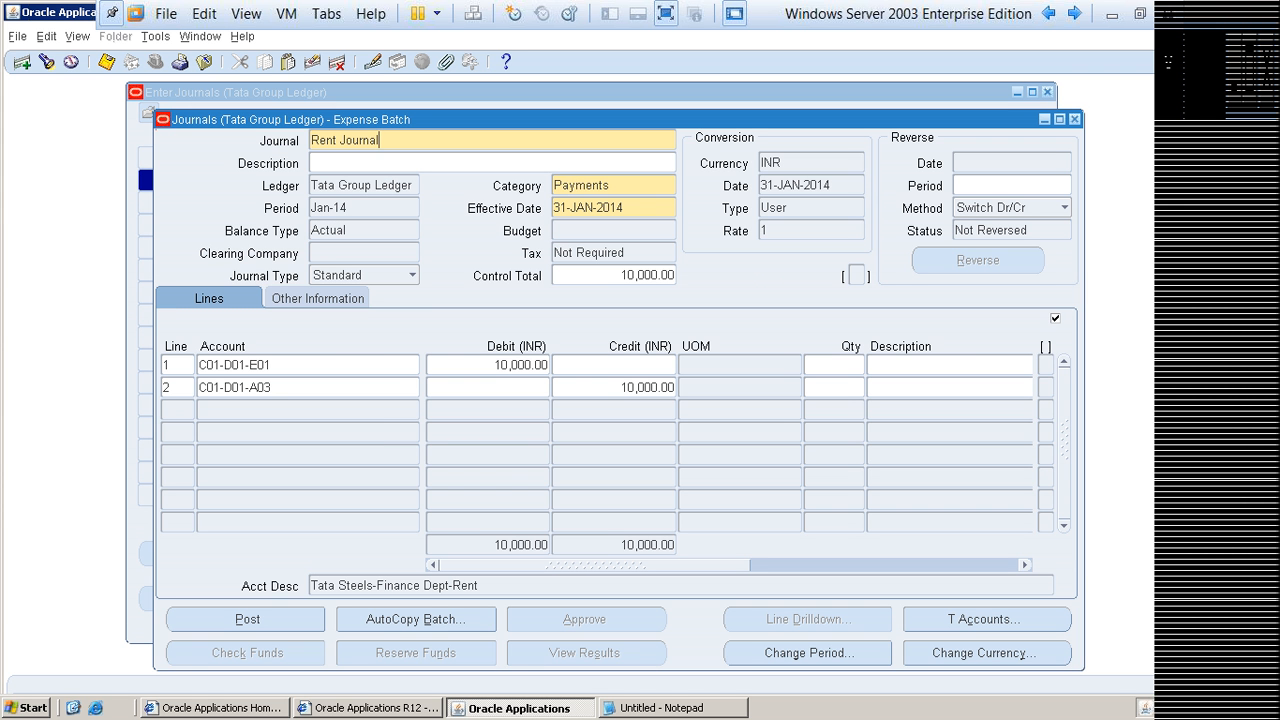
click(370, 365)
click(407, 387)
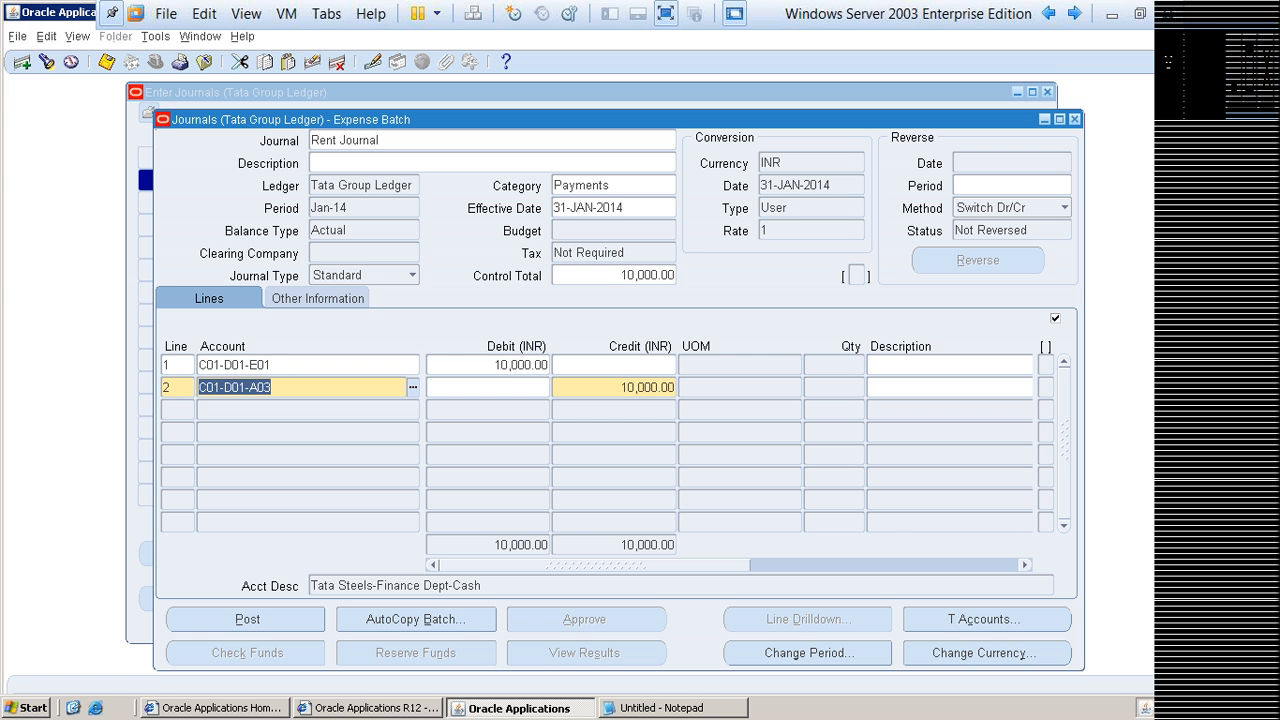
click(662, 387)
click(546, 366)
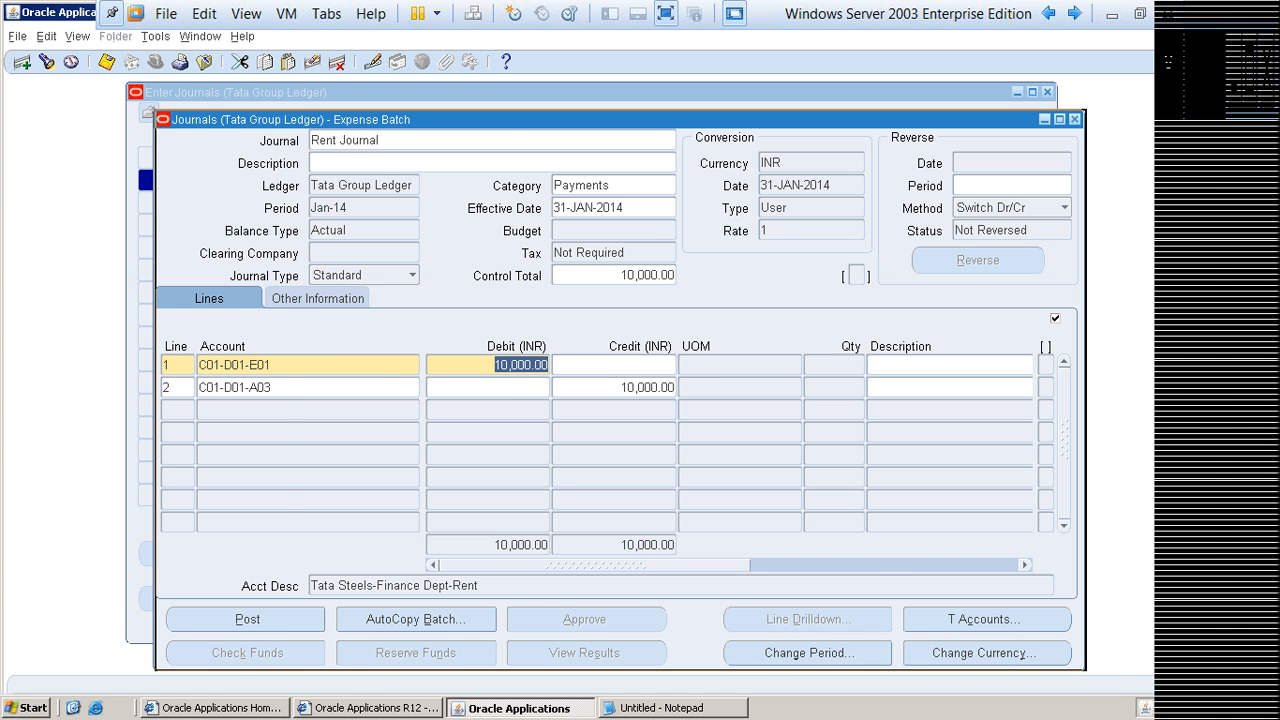
drag(560, 119, 692, 122)
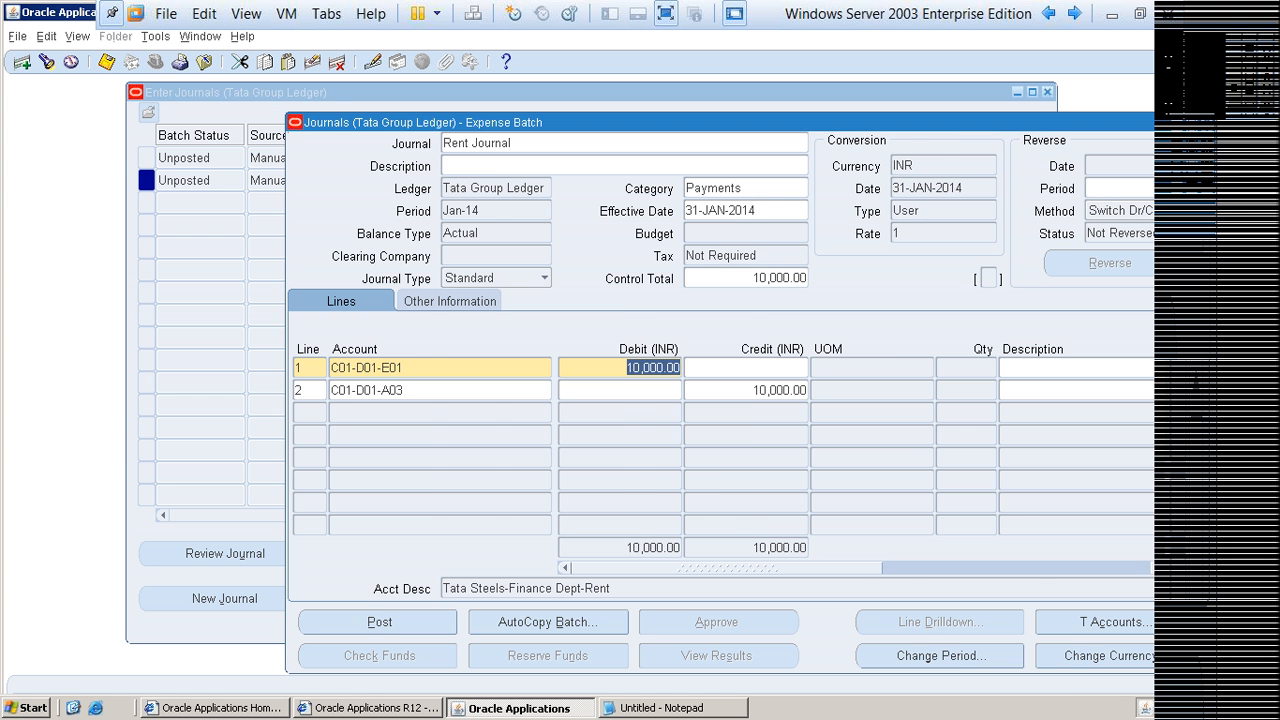
key(F4)
Step: Open the Salary Journal, check its first account line, effective date and control total, and close it
key(Up)
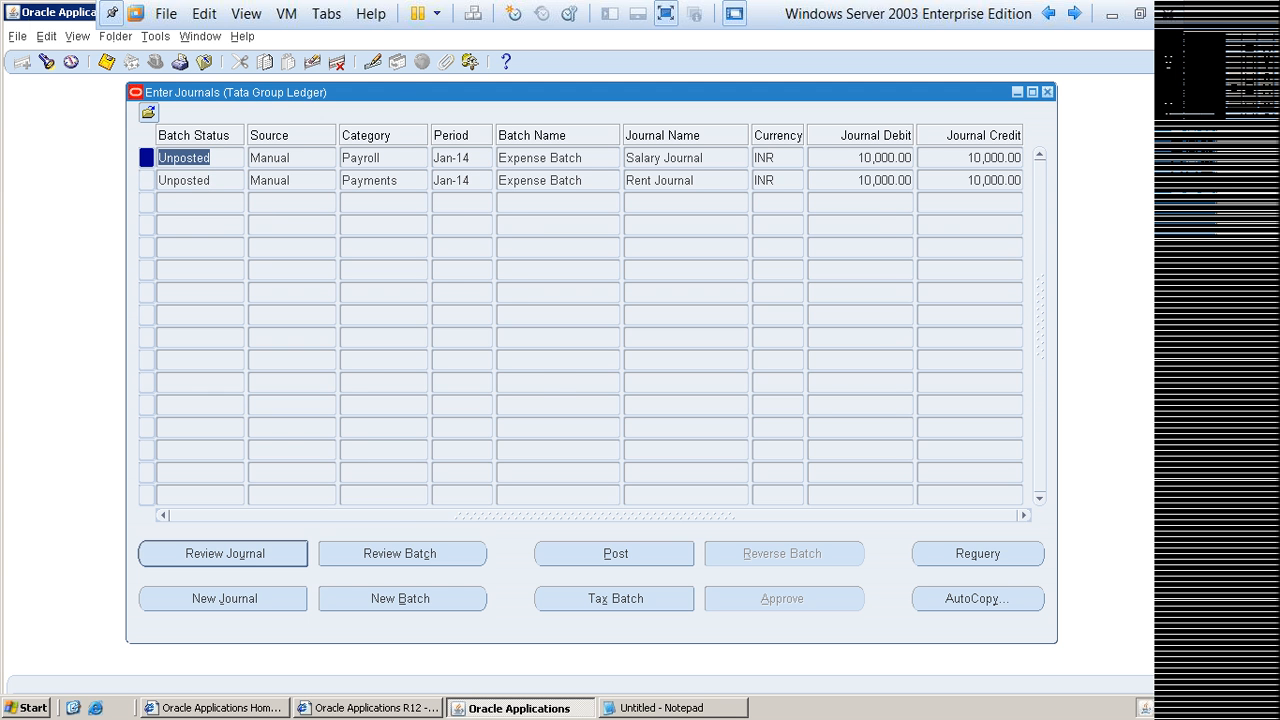
click(224, 554)
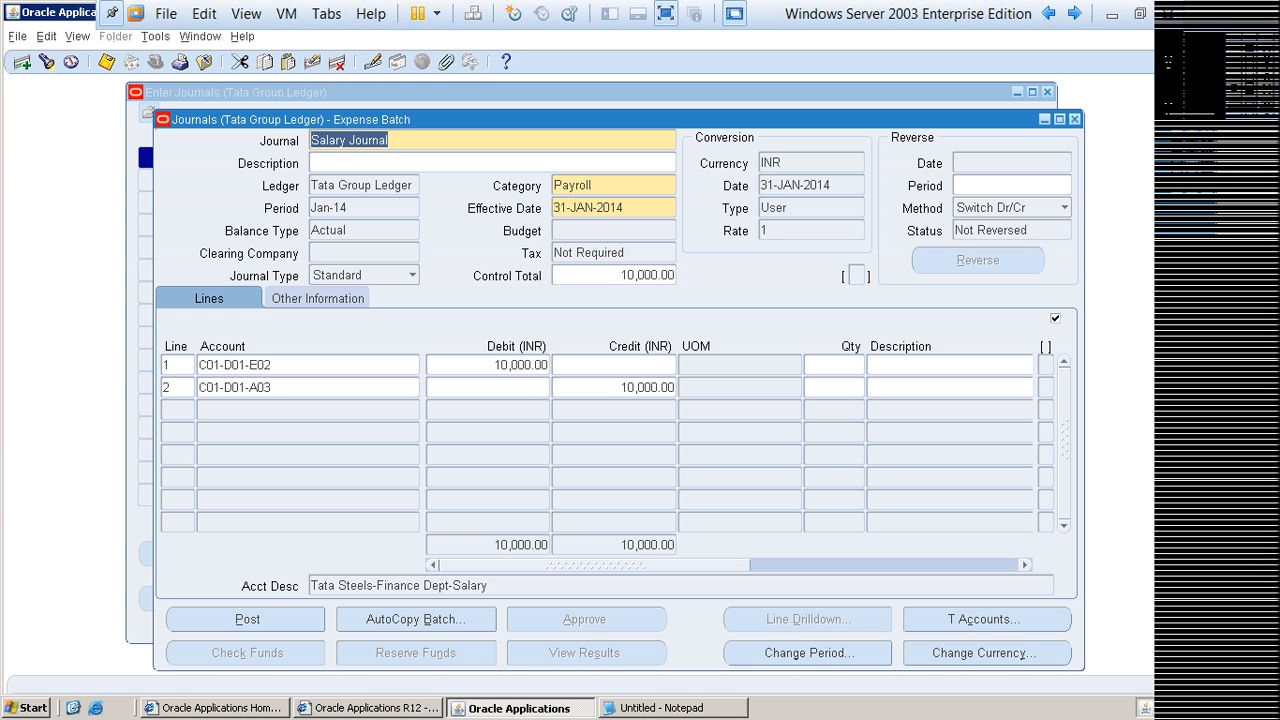
click(390, 140)
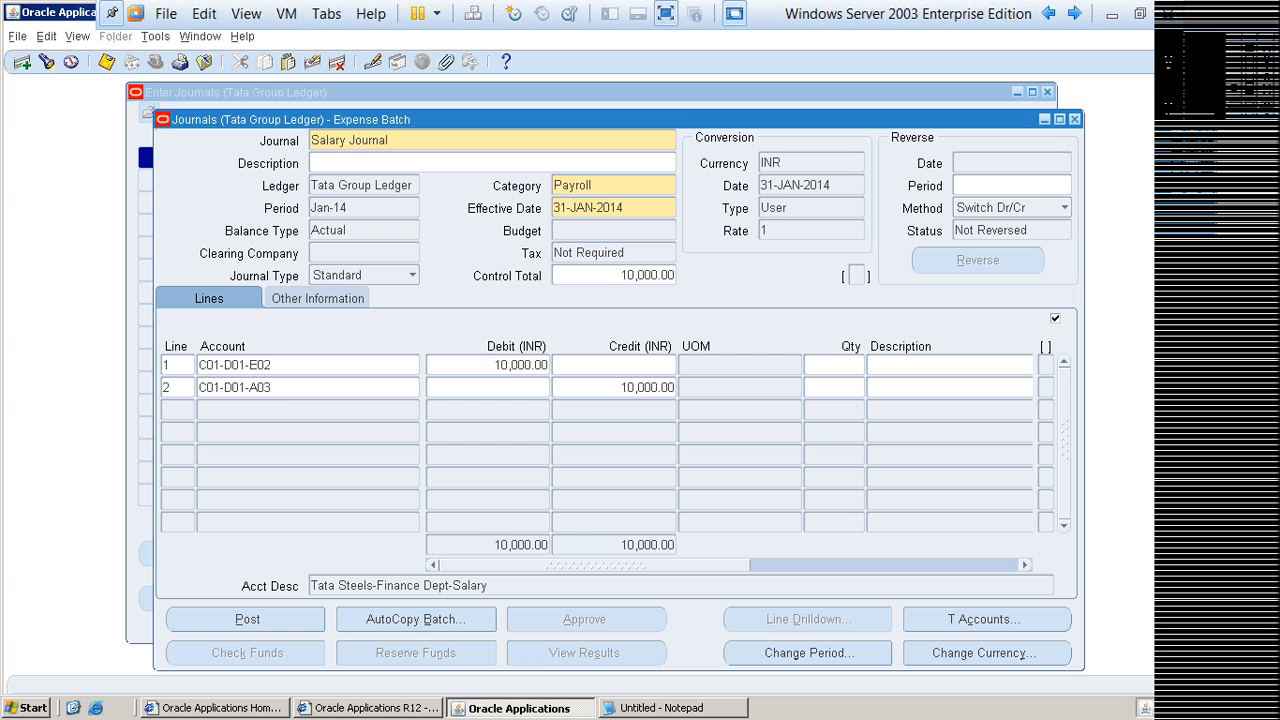
click(290, 365)
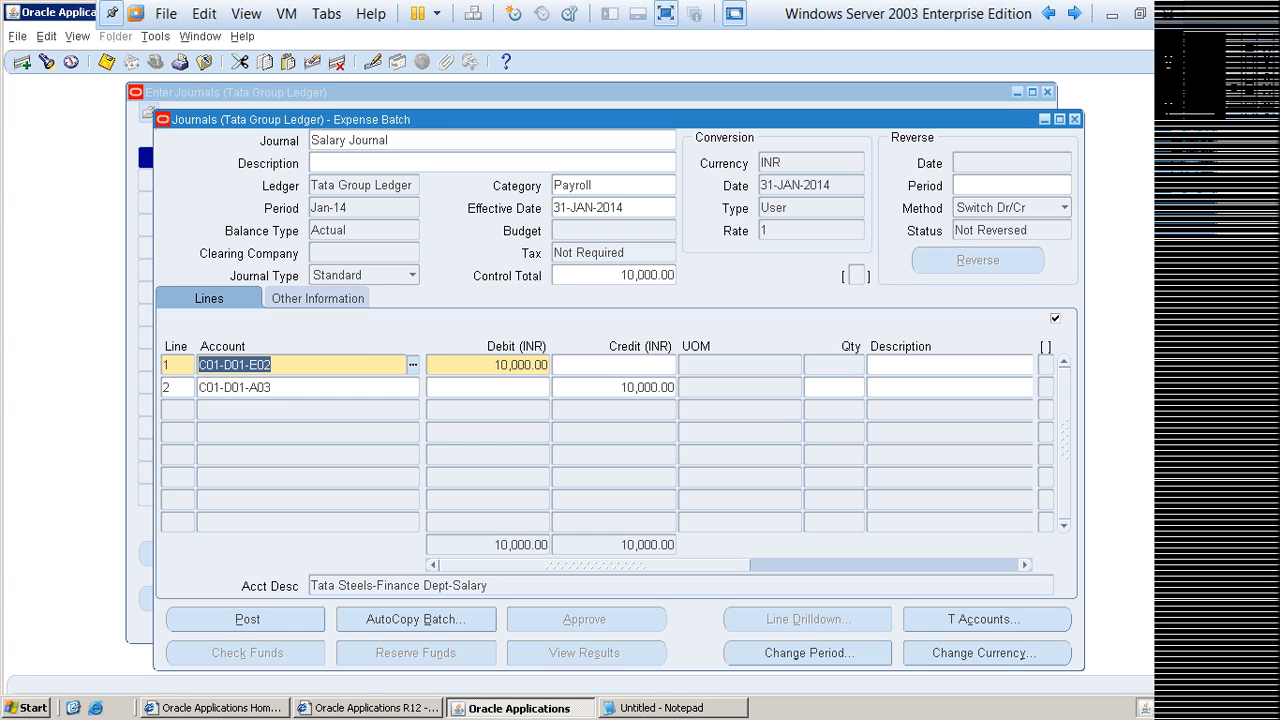
click(628, 208)
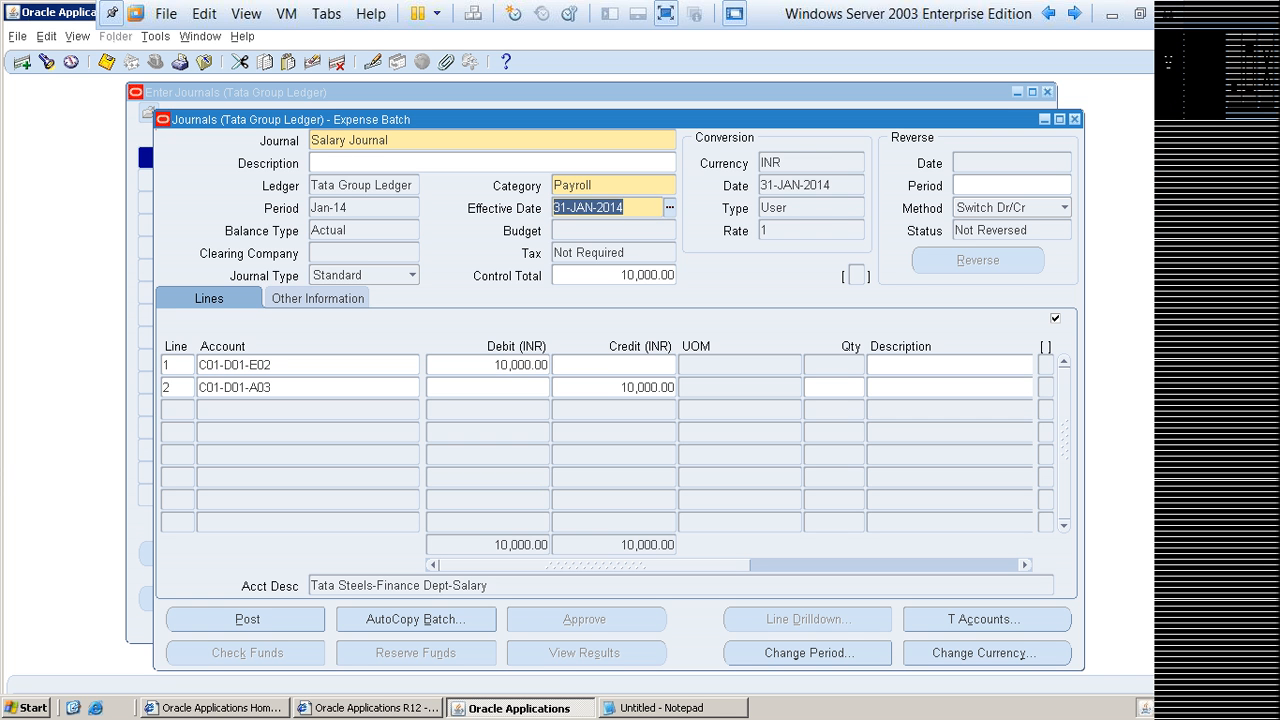
click(621, 275)
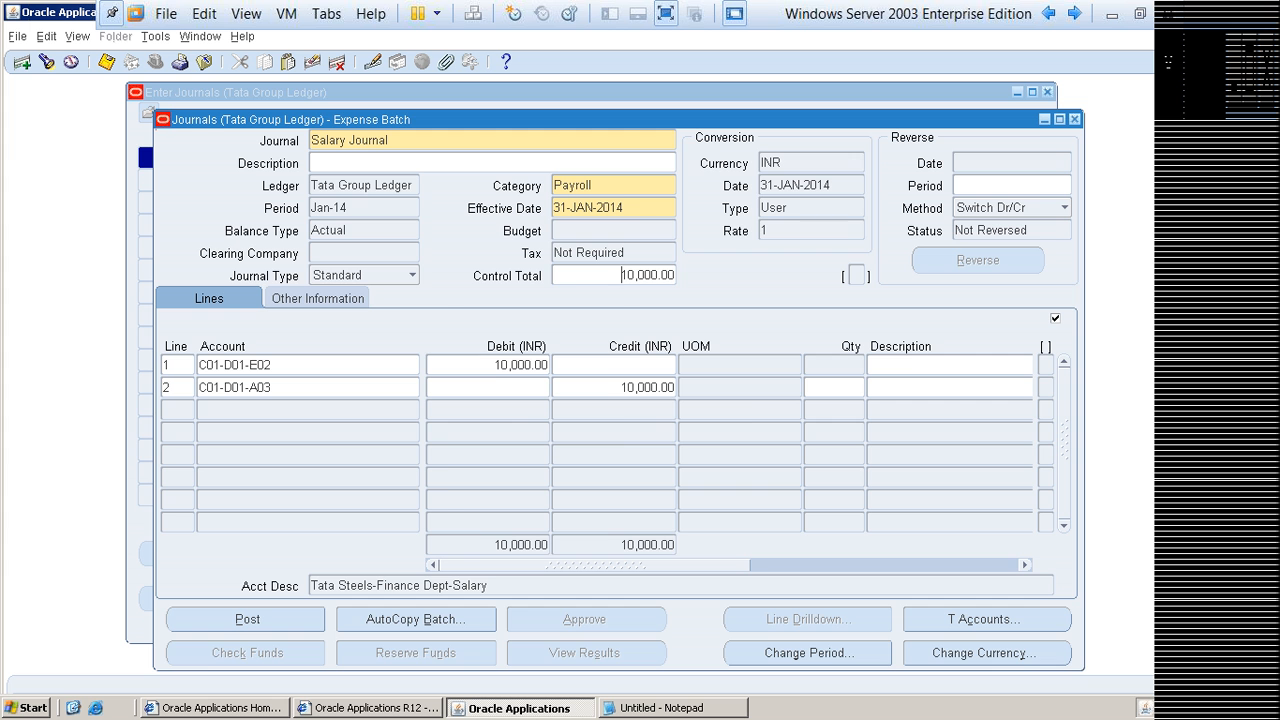
click(1074, 119)
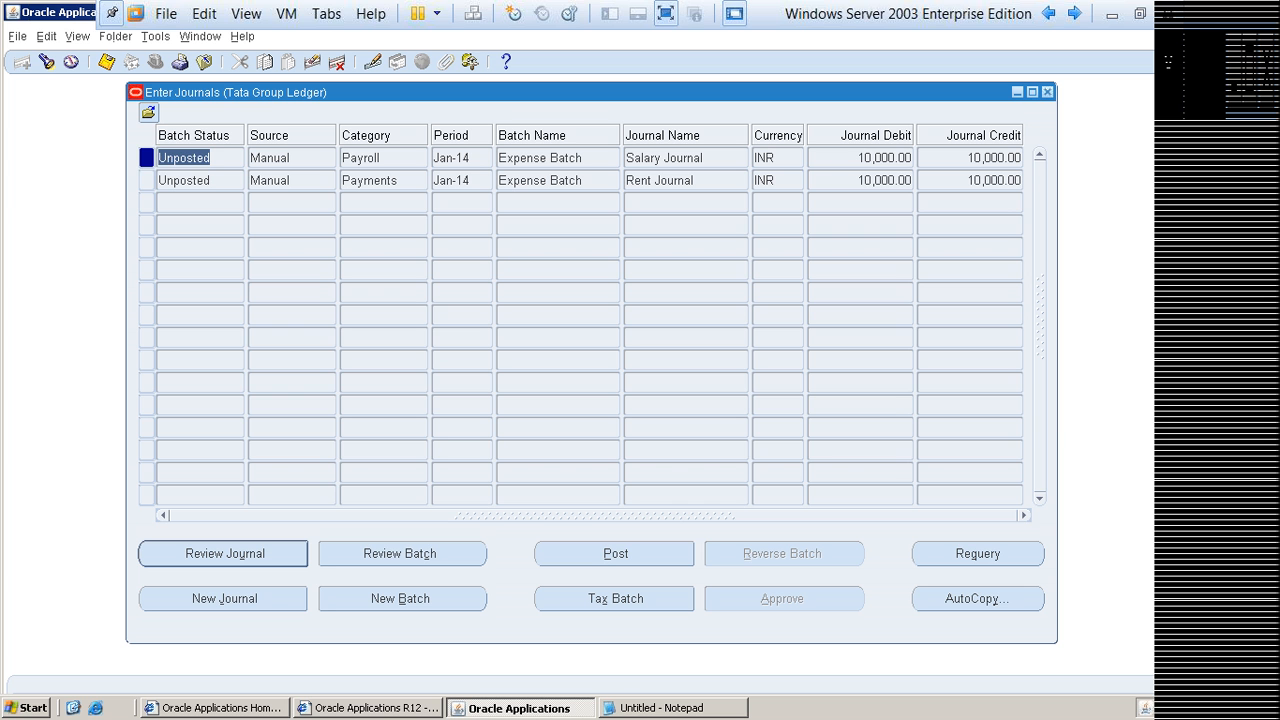
Step: Reopen the Rent Journal to check its journal name and second account line, and close it
click(865, 181)
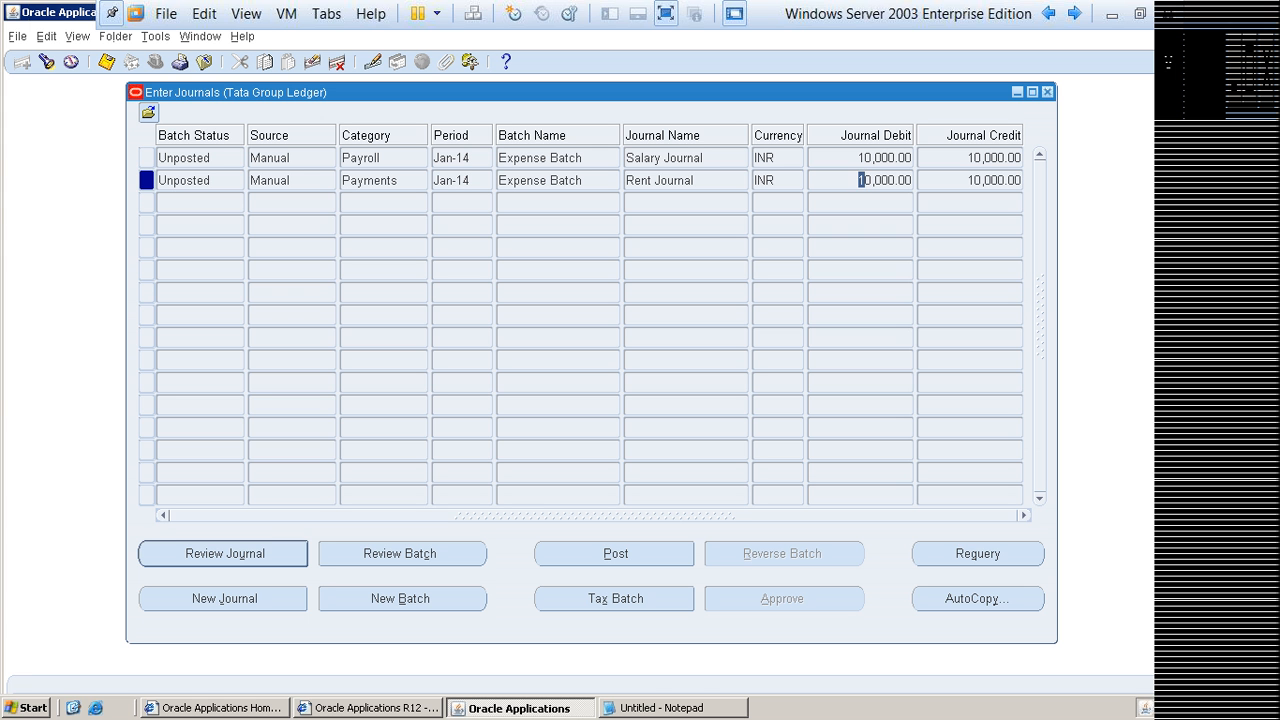
click(225, 554)
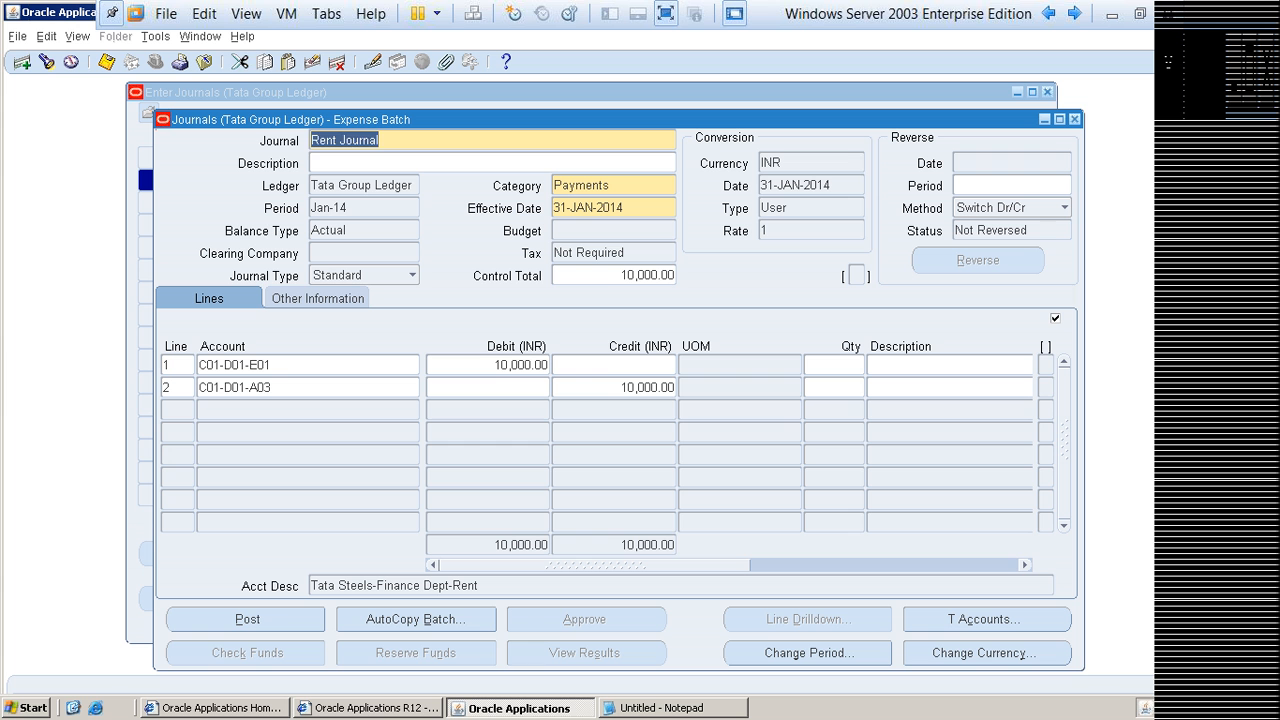
click(381, 141)
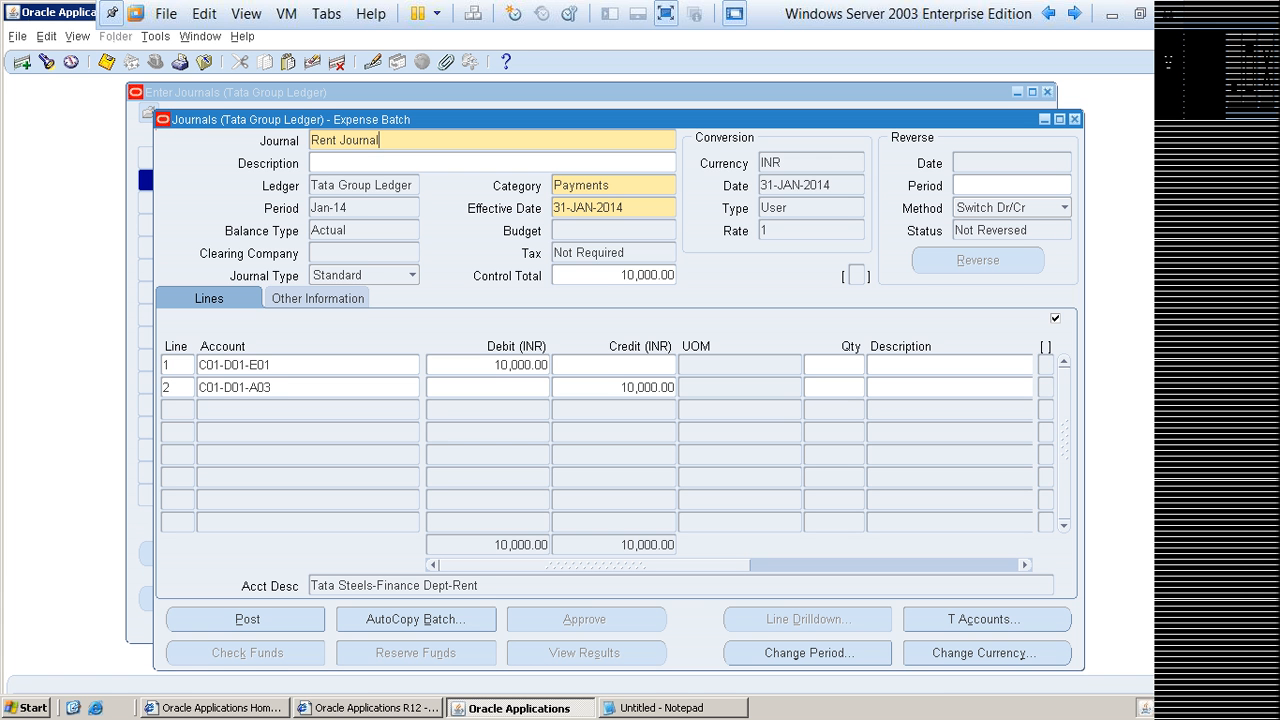
click(406, 387)
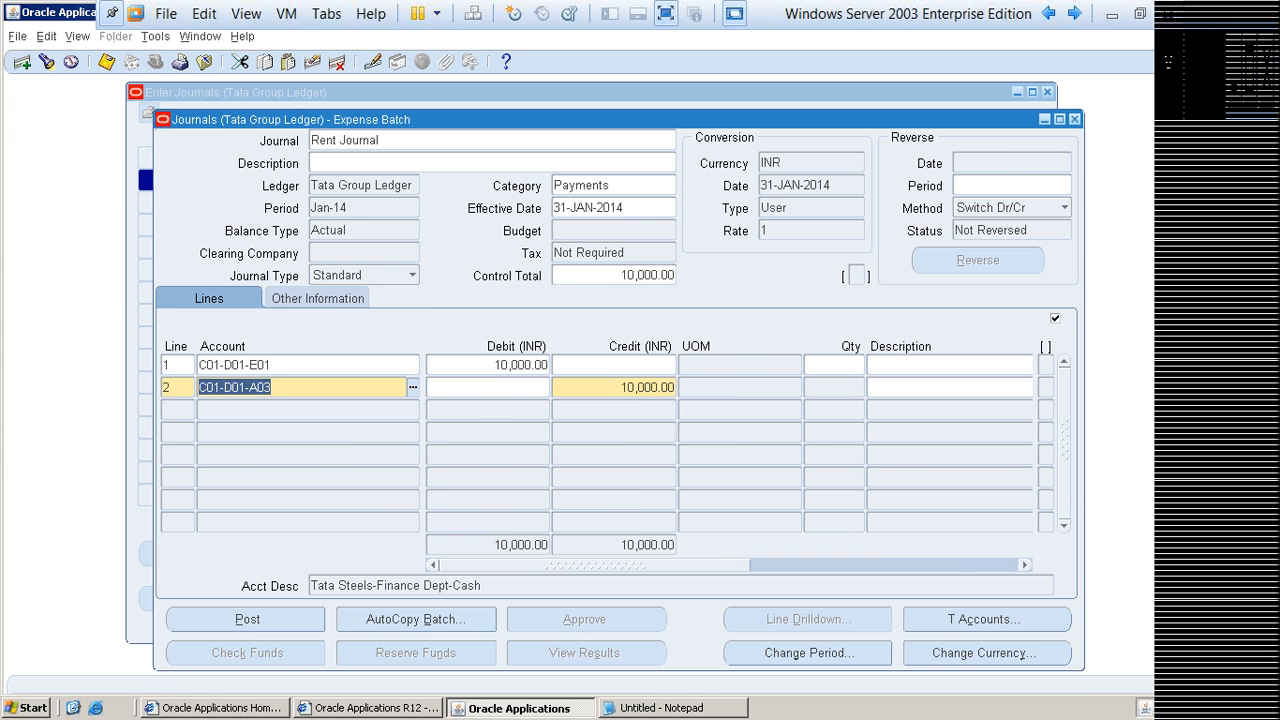
key(F4)
Step: Review the Salary Journal's header and account lines once more, and return to the Navigator
click(184, 158)
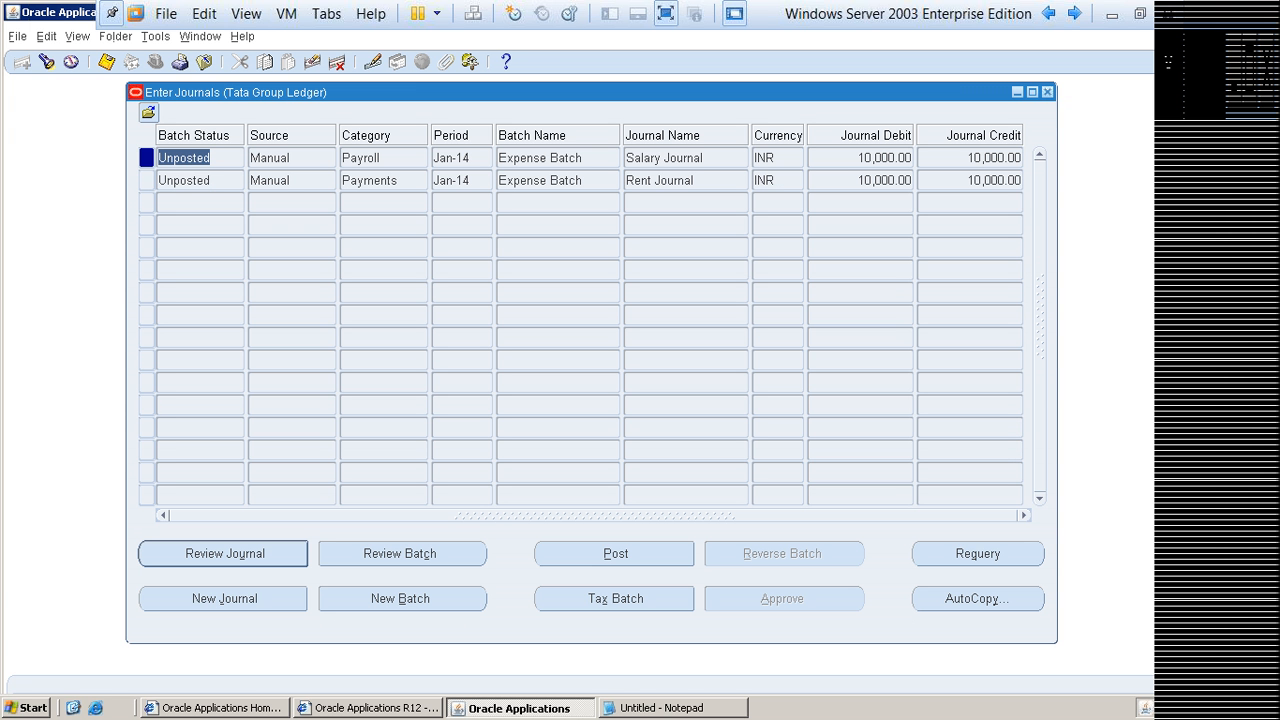
click(664, 158)
click(224, 554)
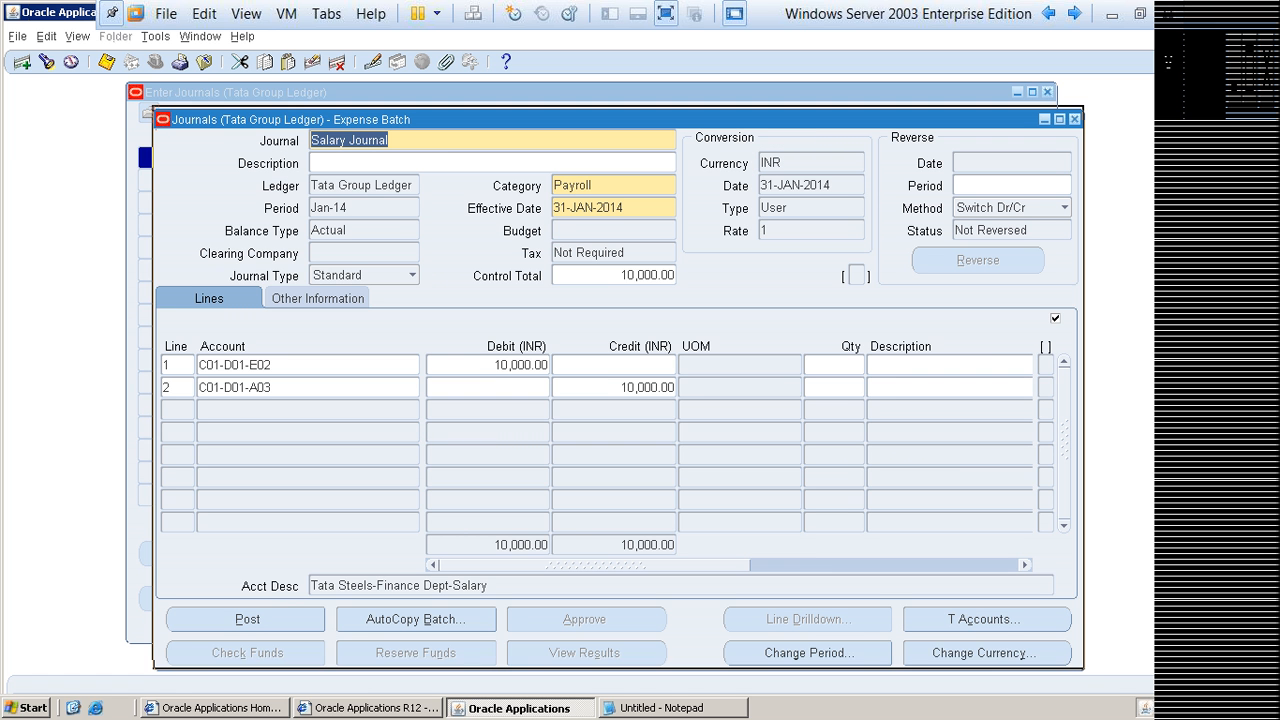
drag(600, 117, 587, 95)
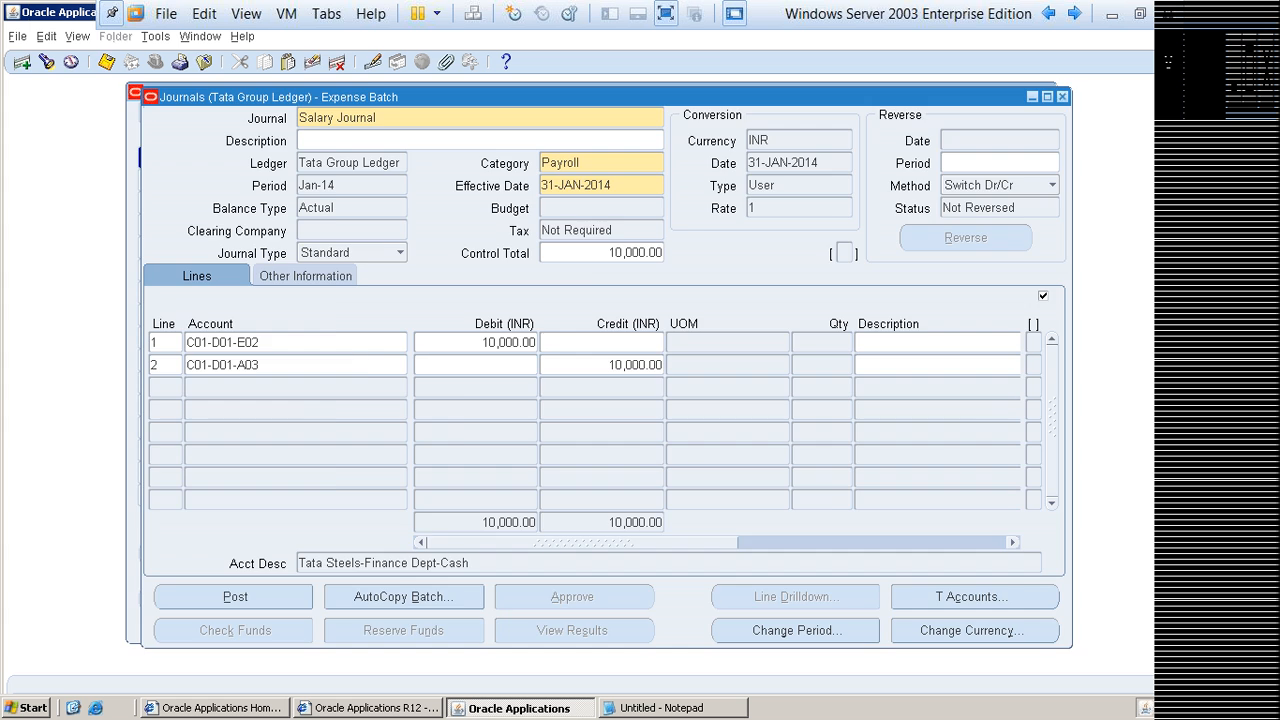
key(F4)
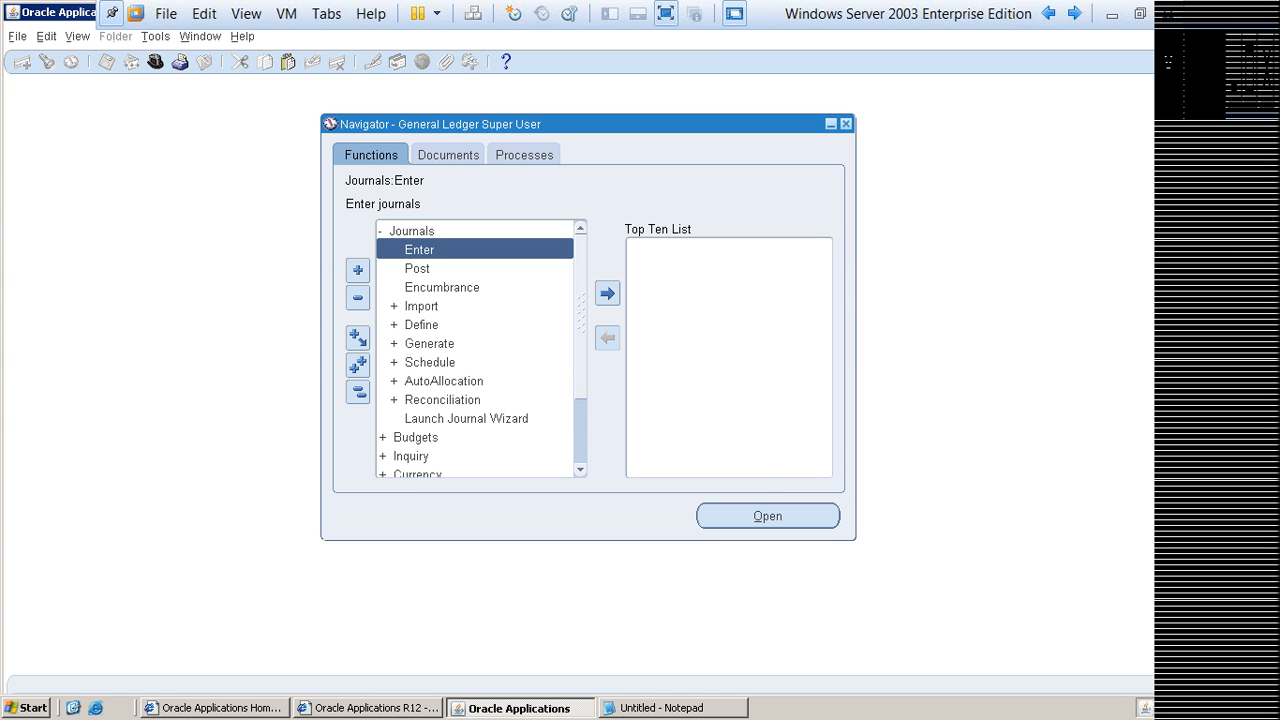
Step: Open the Post journals function and find journal batches without any search criteria
click(417, 268)
click(767, 516)
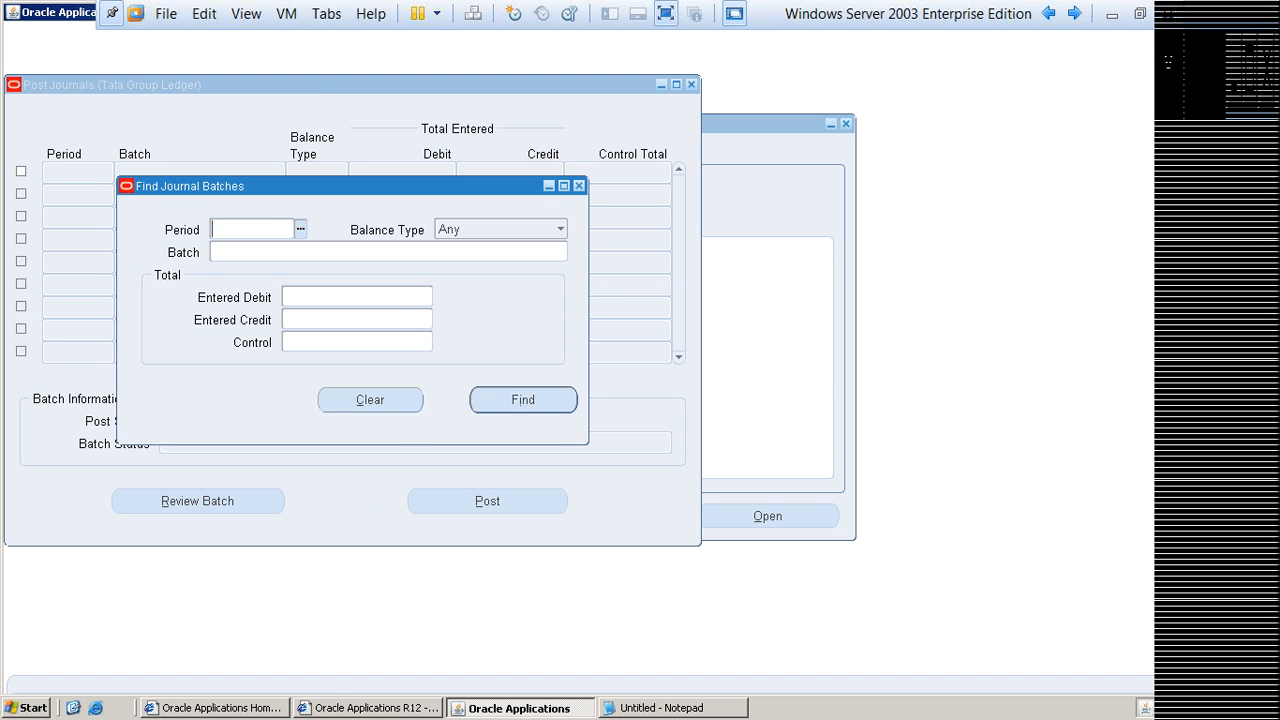
key(F4)
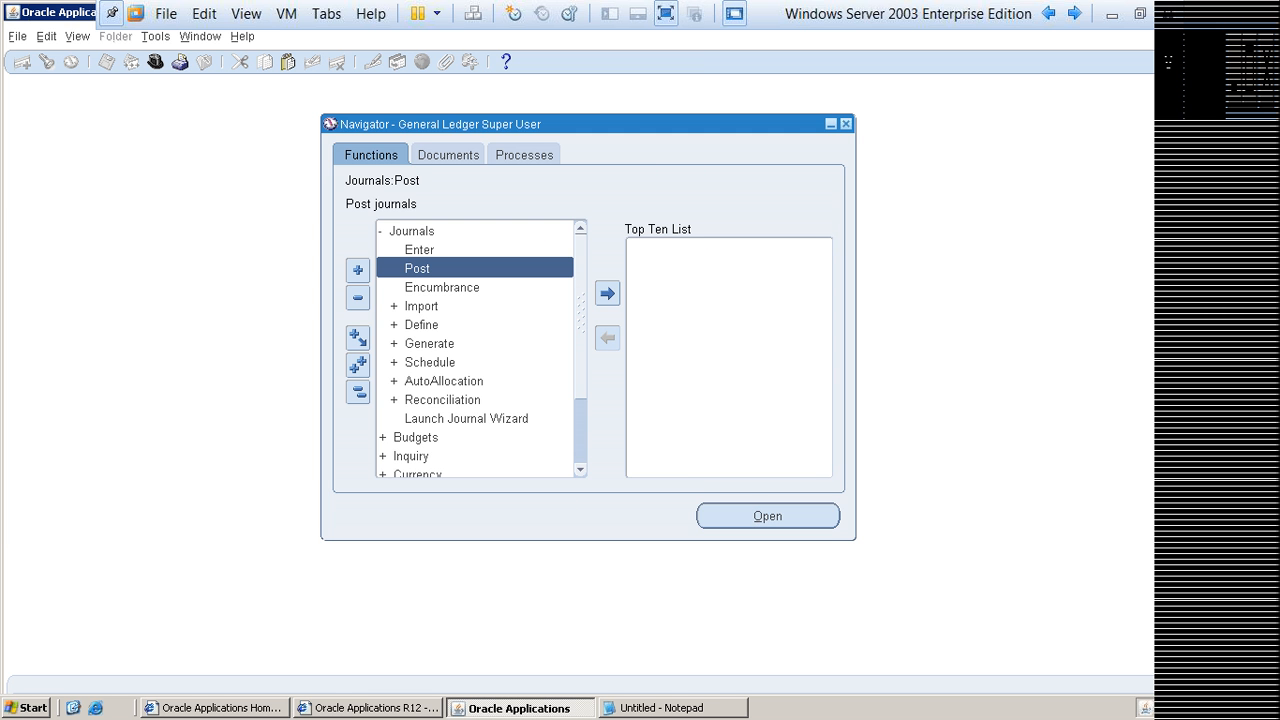
key(Return)
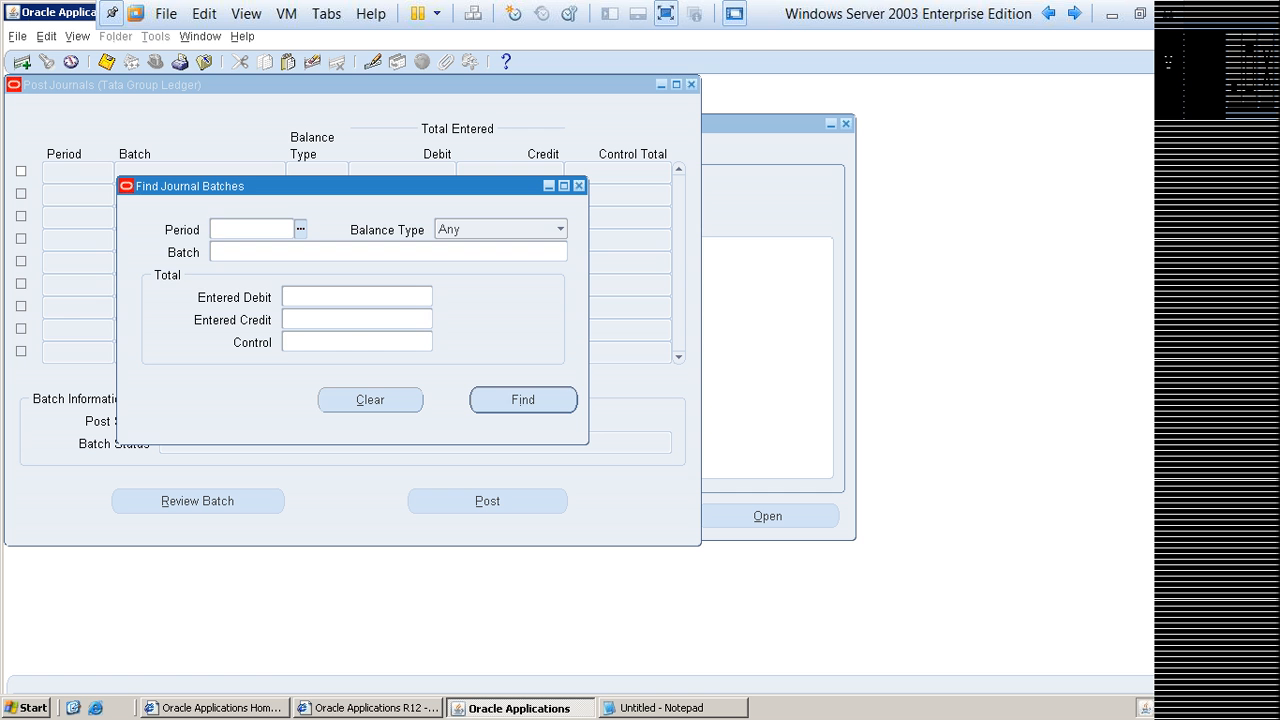
key(Return)
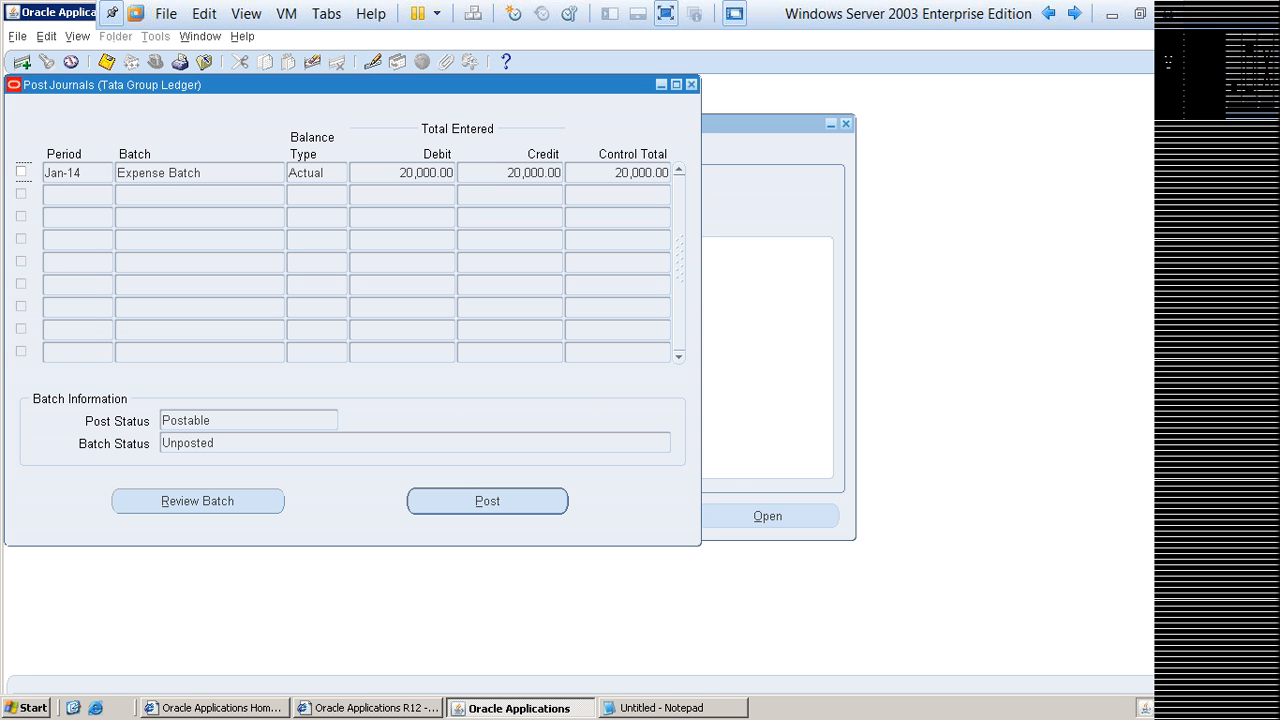
drag(340, 85, 517, 92)
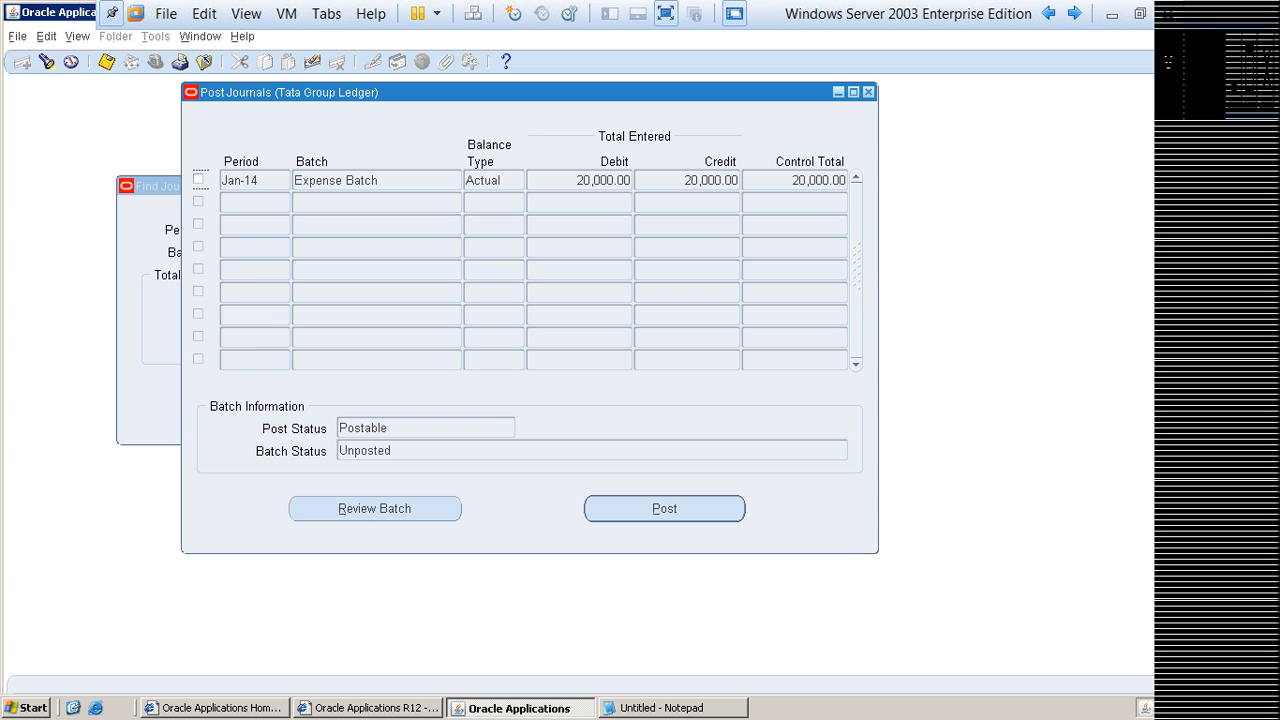
Step: Try selecting the Jan-14 Expense Batch for posting, and clear its selection again
drag(380, 181, 293, 181)
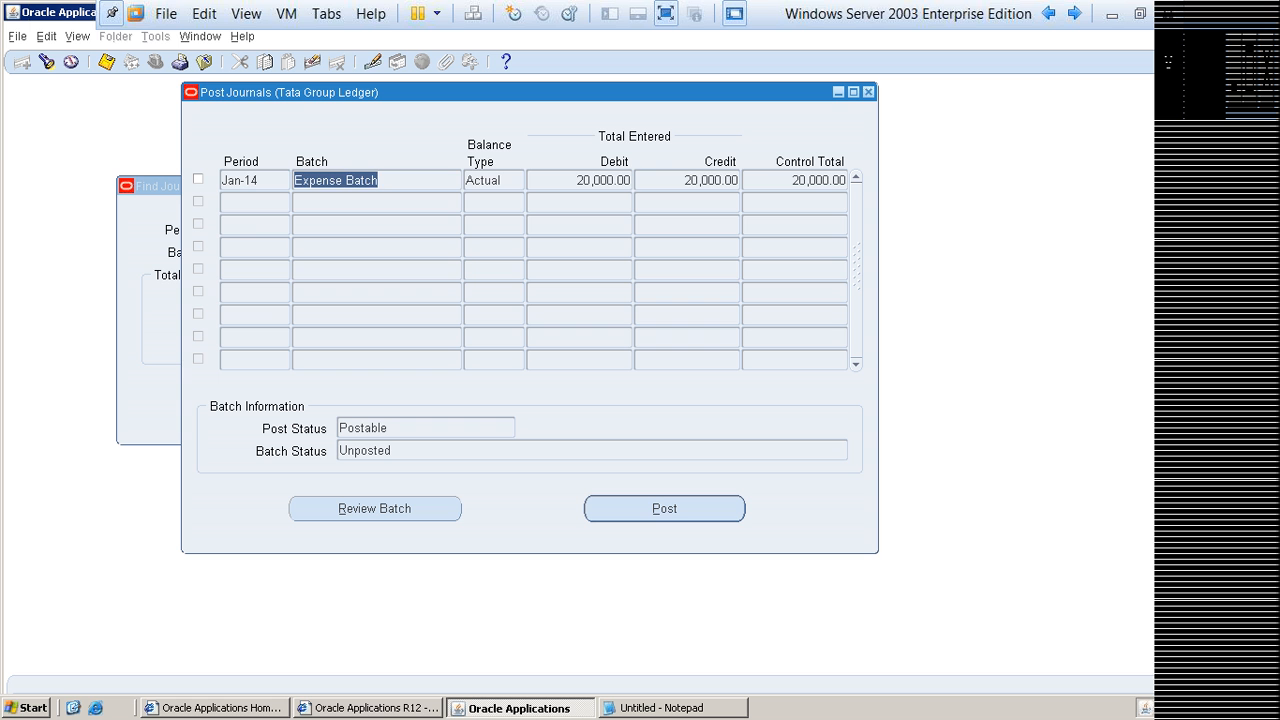
click(198, 179)
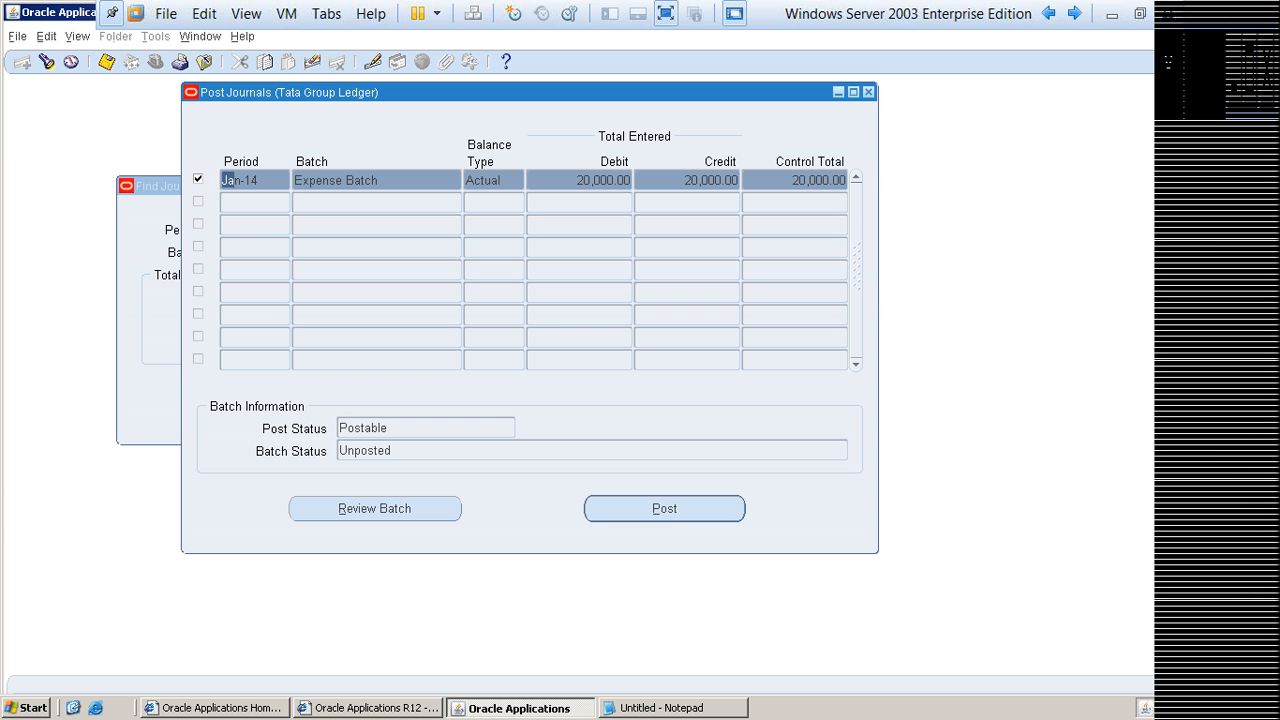
drag(226, 180, 258, 180)
click(198, 179)
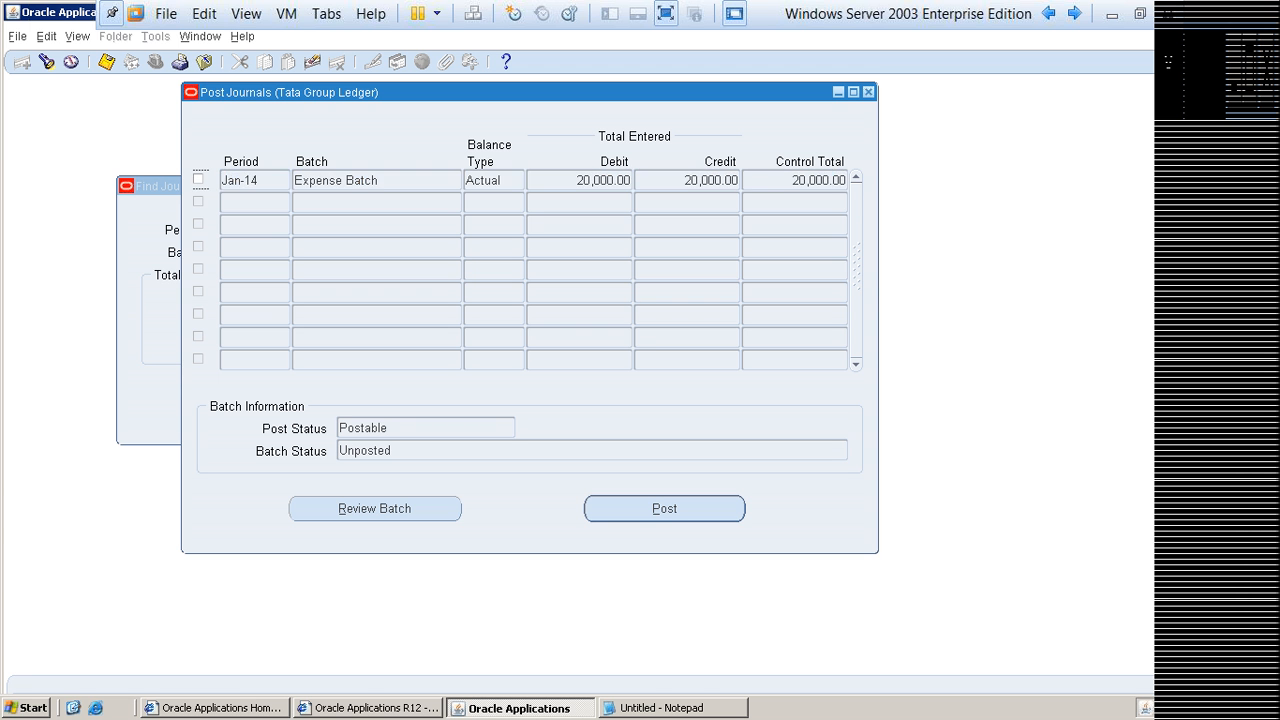
click(198, 179)
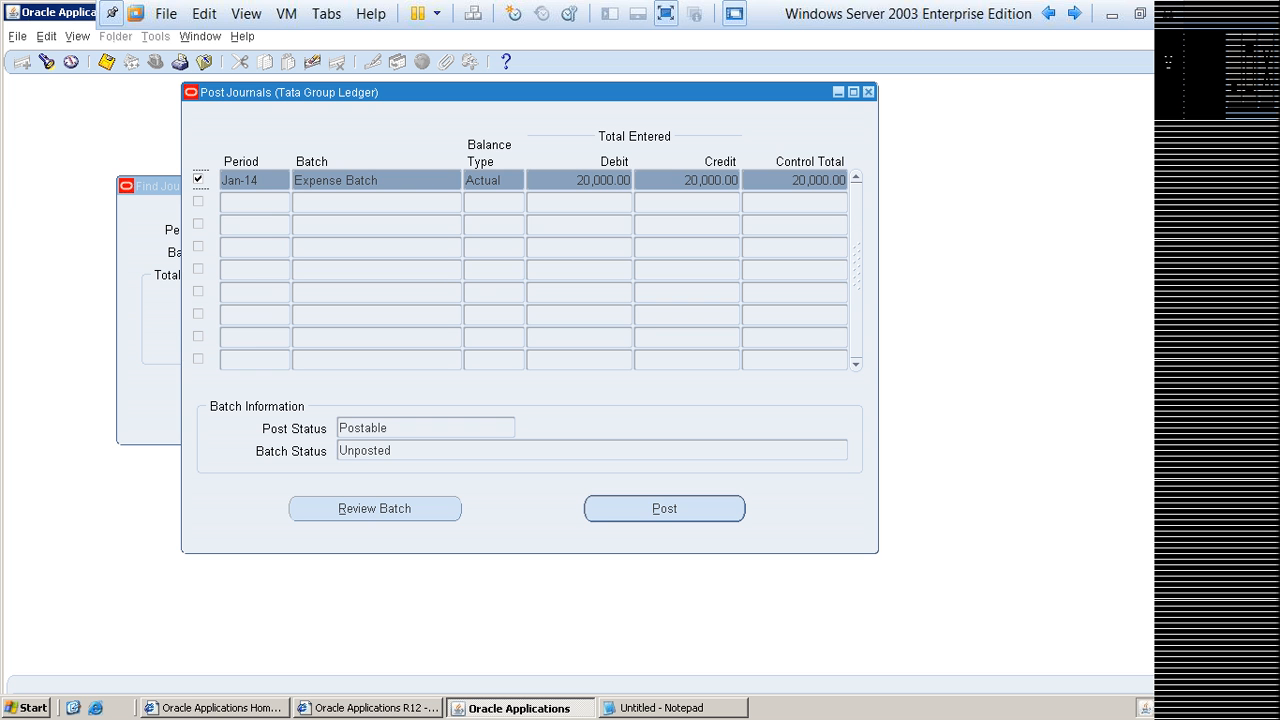
click(198, 179)
click(198, 179)
click(198, 179)
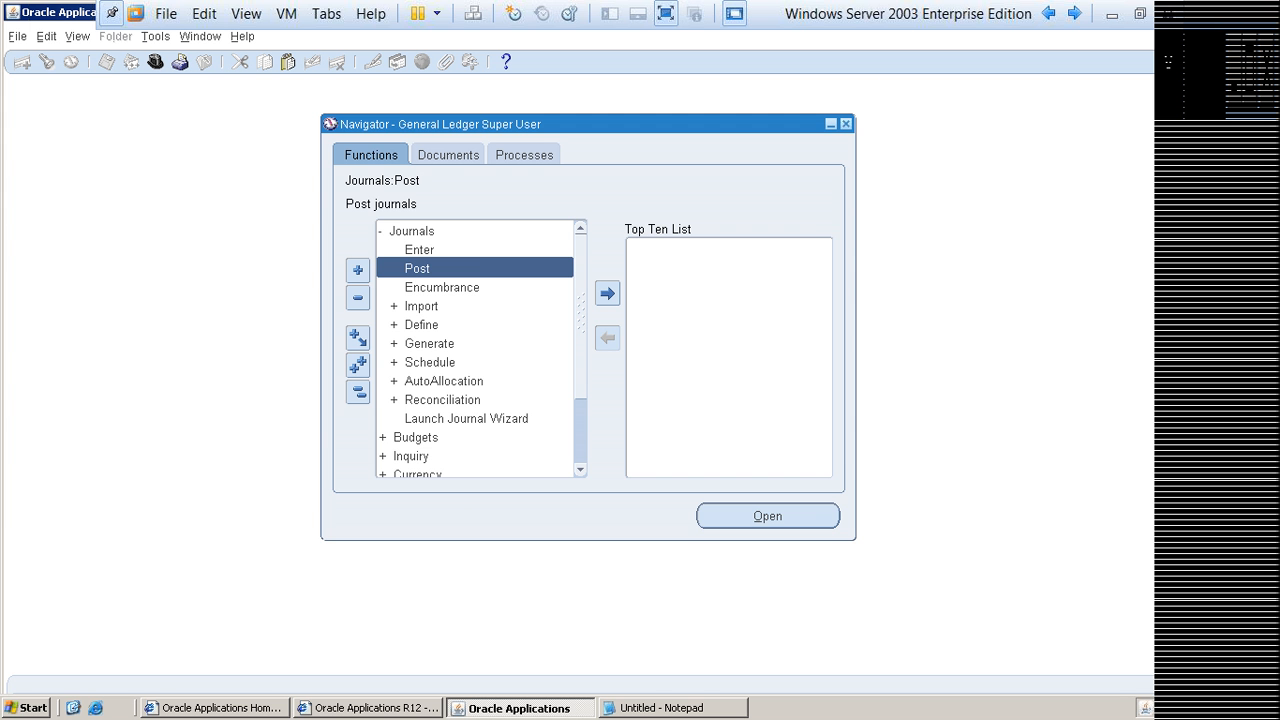
Step: Open the Enter journals function and find all journals without any search criteria
click(419, 250)
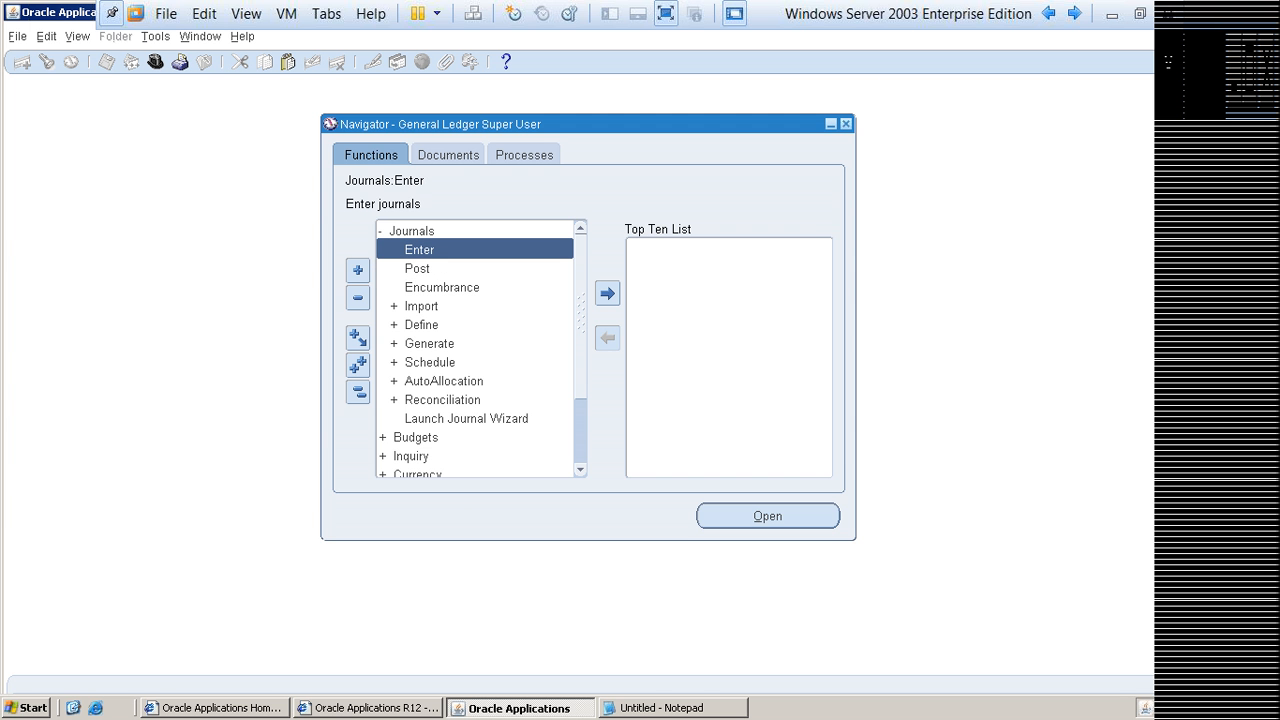
click(768, 516)
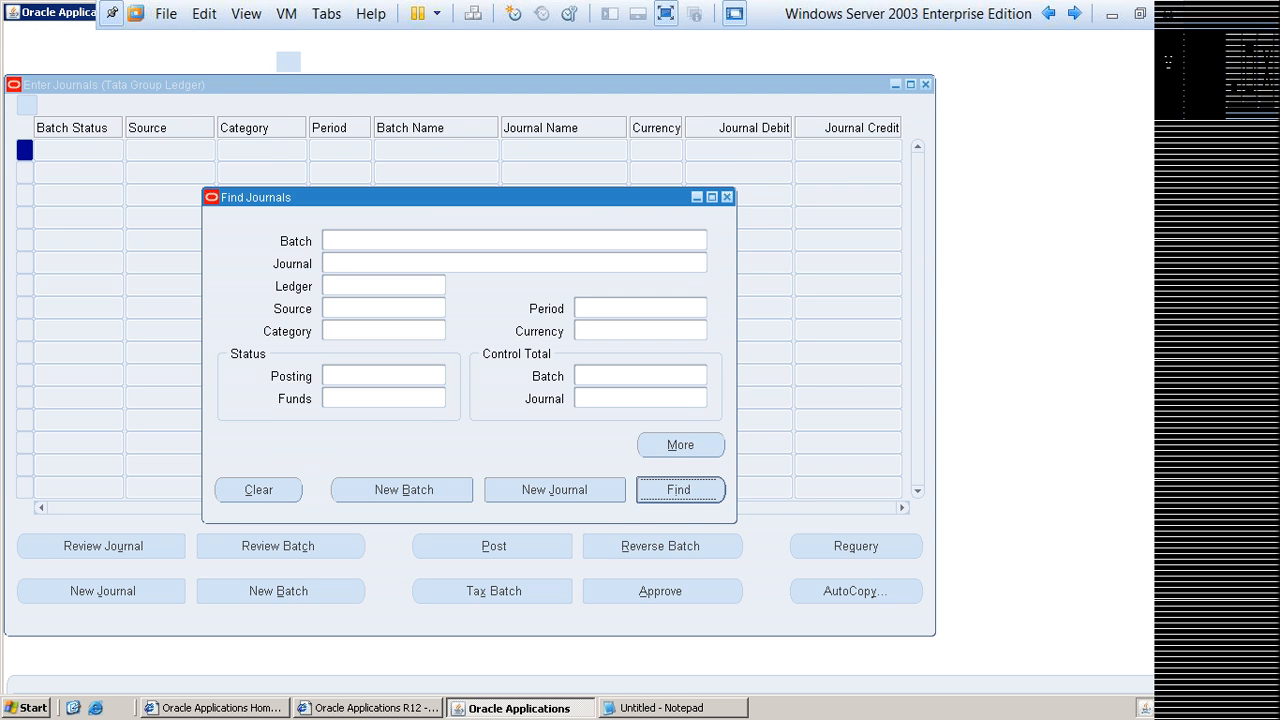
key(Return)
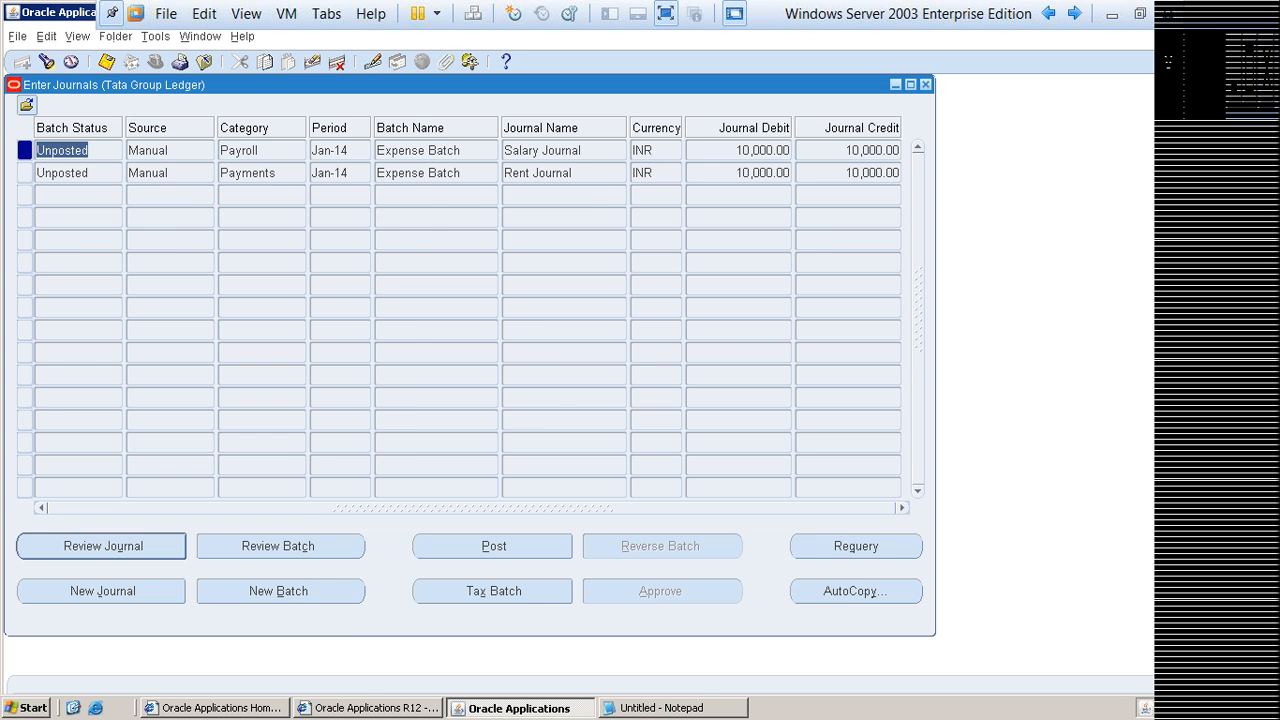
Step: Review the Rent Journal from the journals list, check its journal name, and close it
click(62, 173)
click(103, 546)
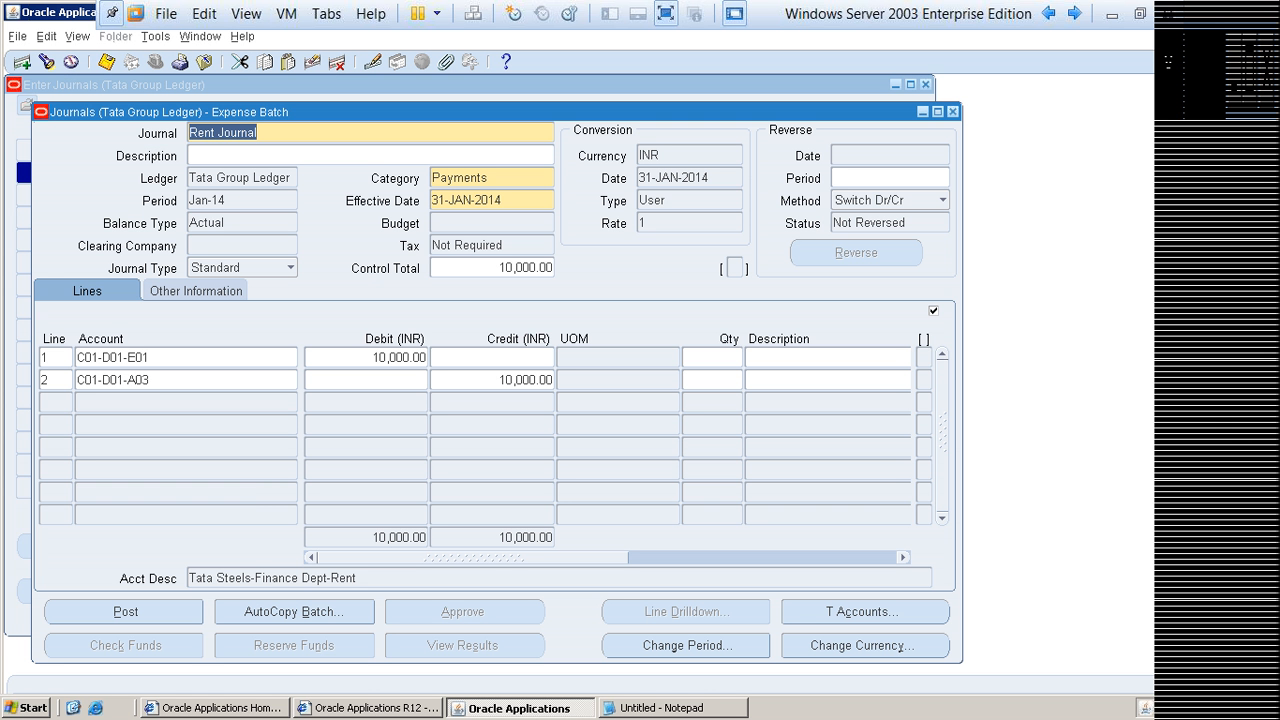
click(258, 133)
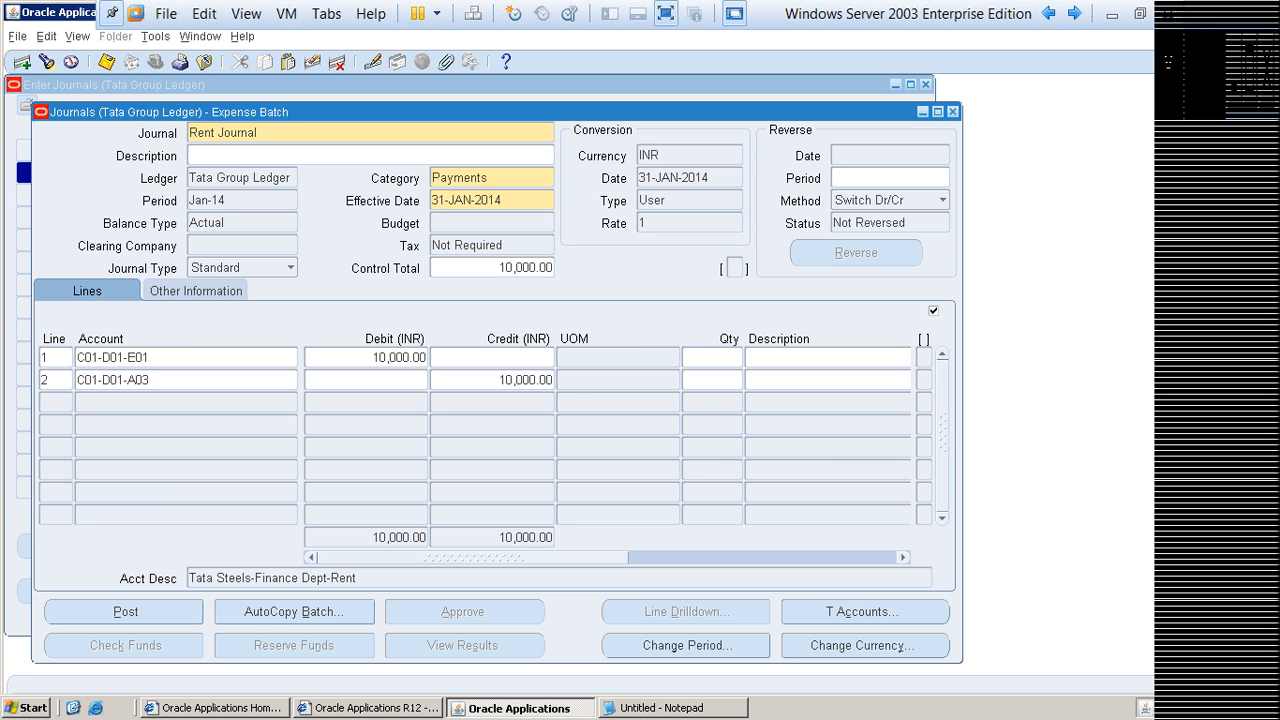
drag(258, 133, 188, 133)
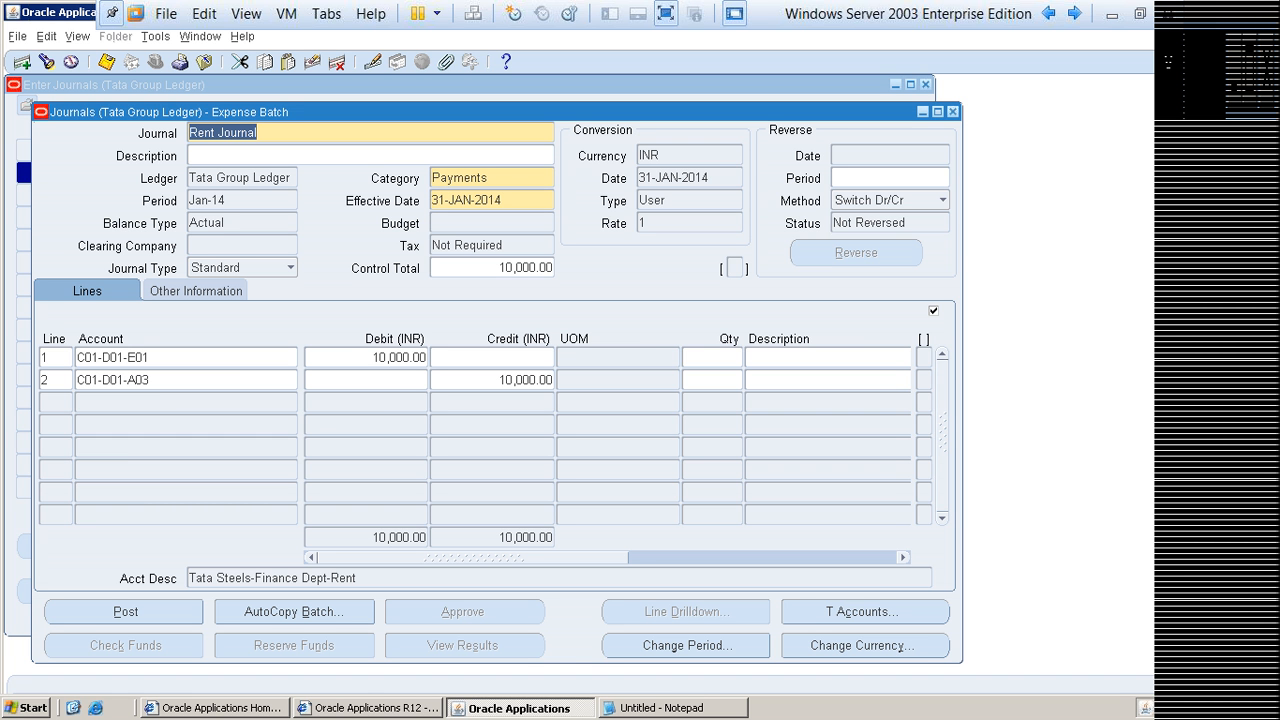
click(953, 111)
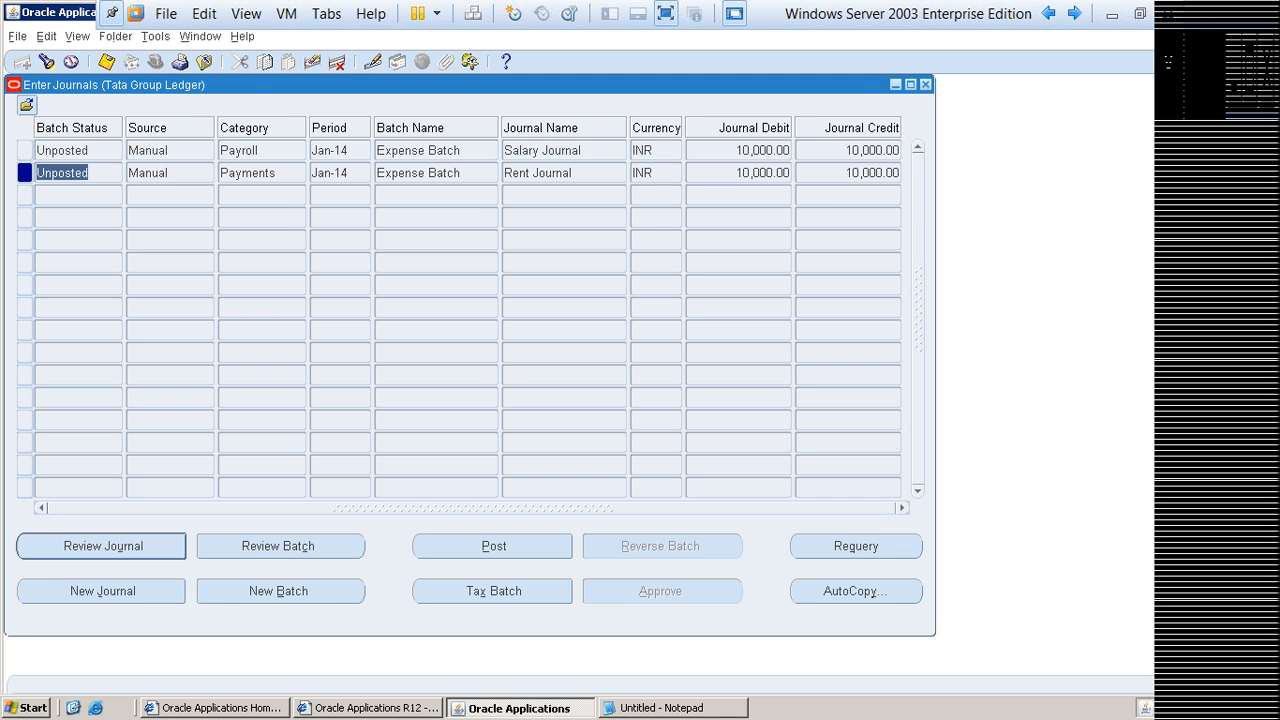
Step: Check the batch status of the Salary Journal and the Rent Journal in the list
click(90, 150)
click(90, 173)
click(90, 150)
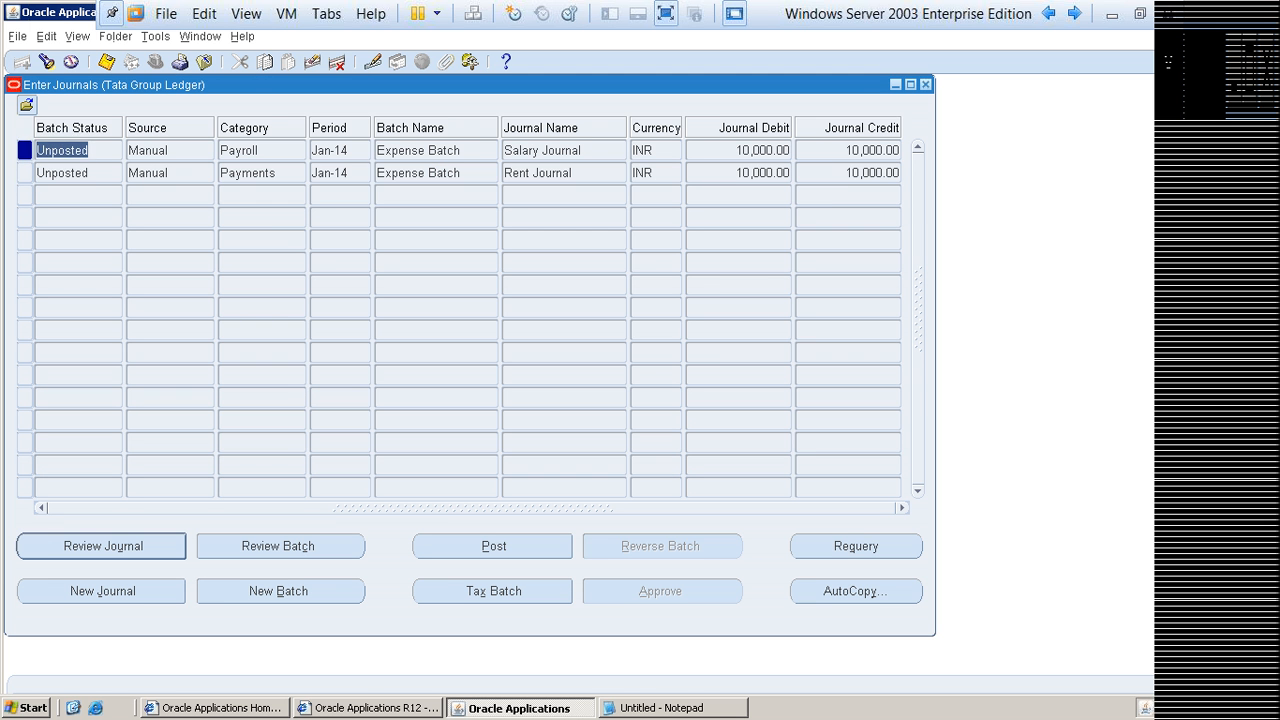
Step: Open the Rent Journal, post its Expense Batch from there, and acknowledge the concurrent request note
click(538, 173)
click(103, 546)
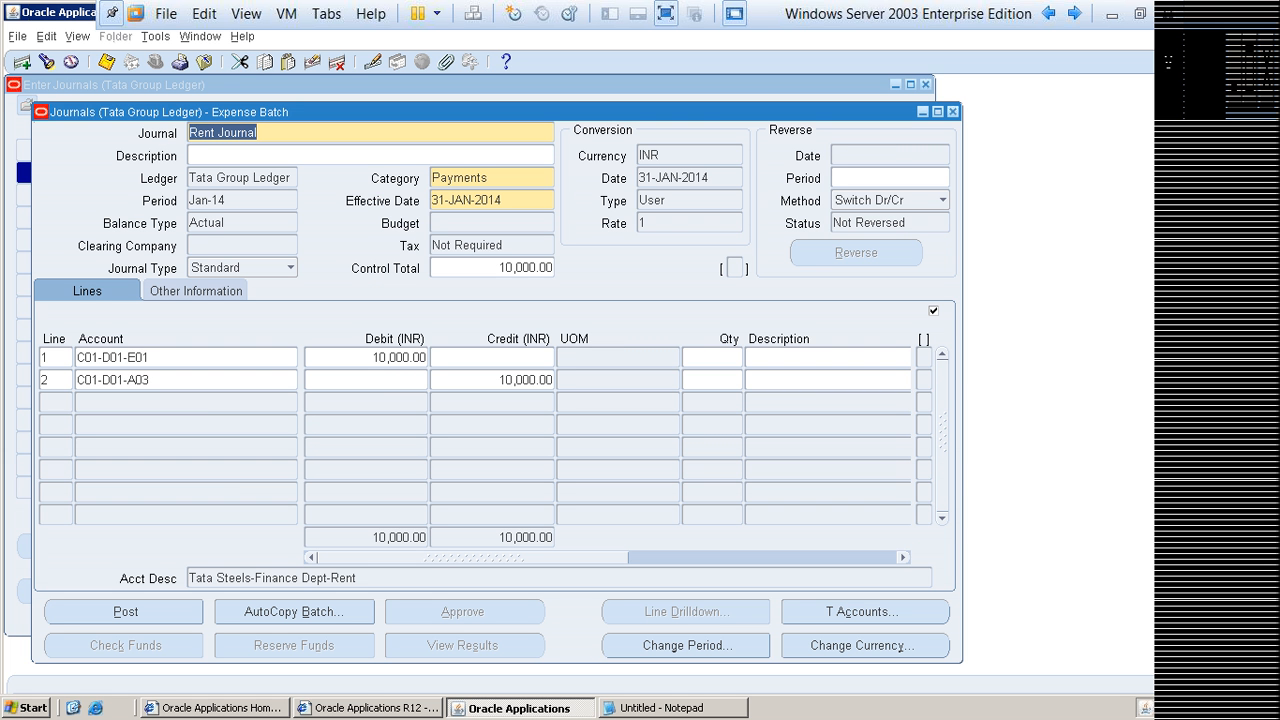
click(258, 133)
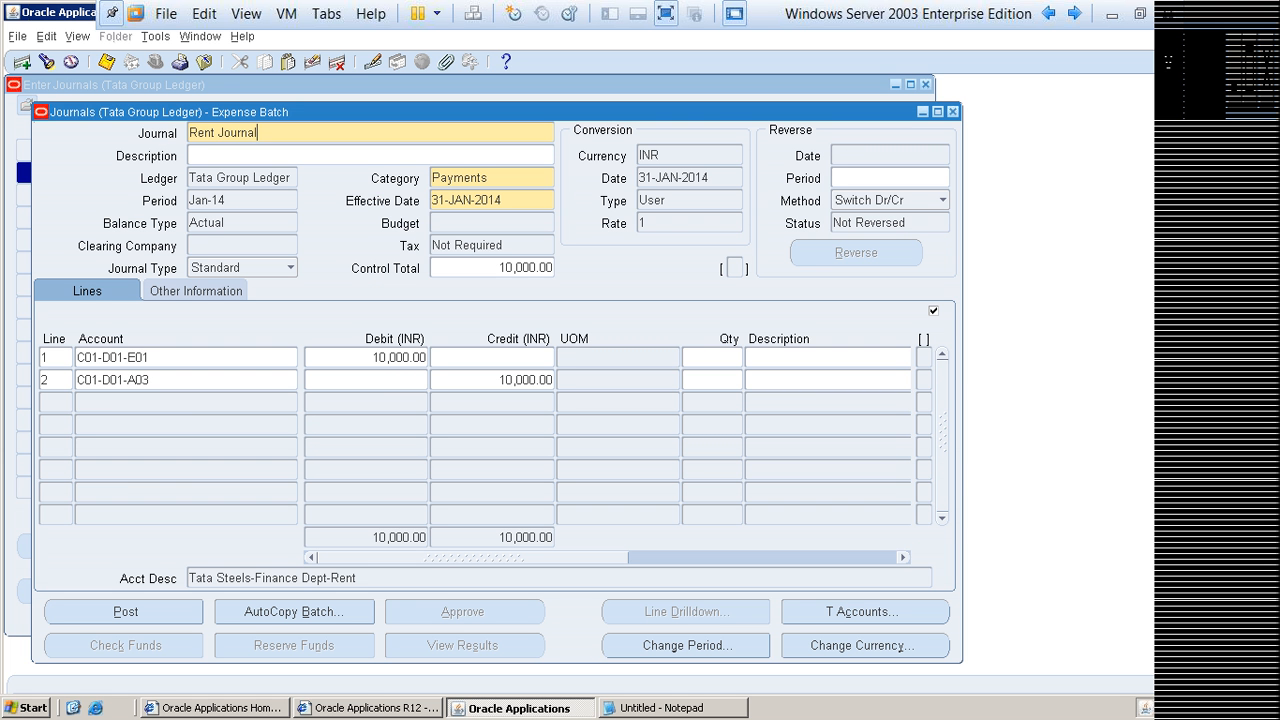
click(125, 612)
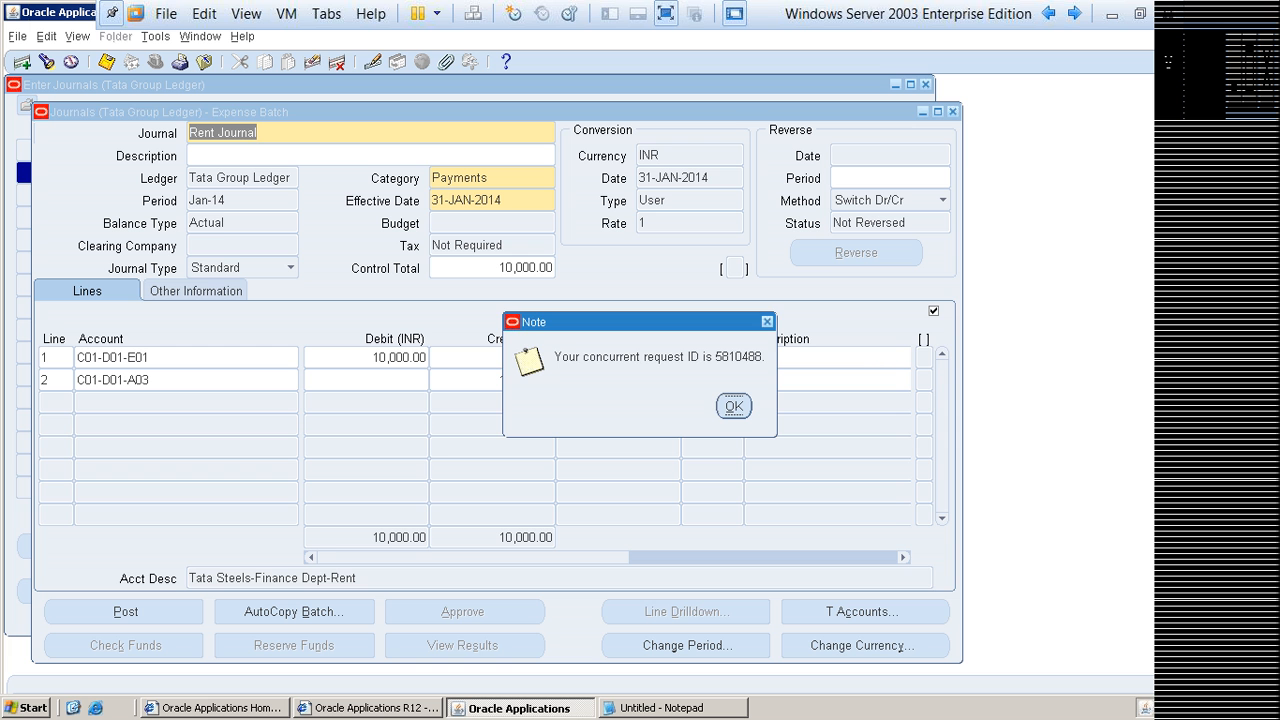
key(Return)
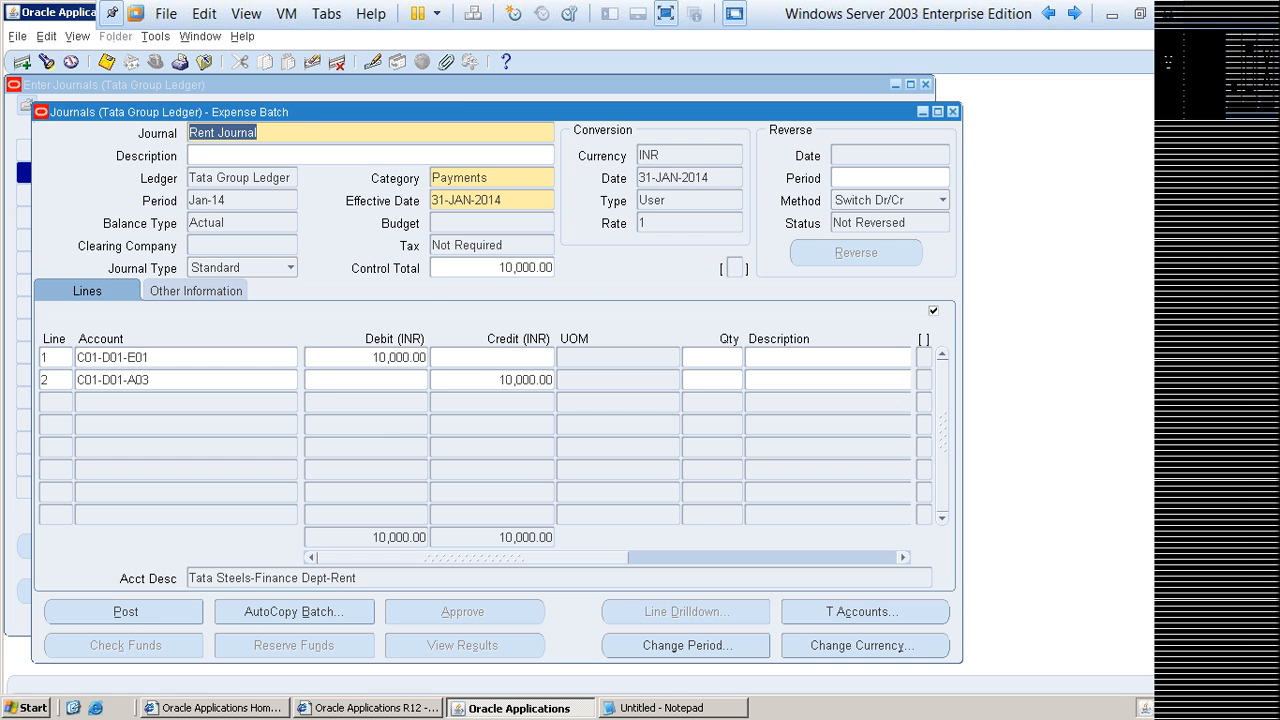
Step: Collapse the Journals functions in the Navigator and find all own concurrent requests
key(Up)
key(Return)
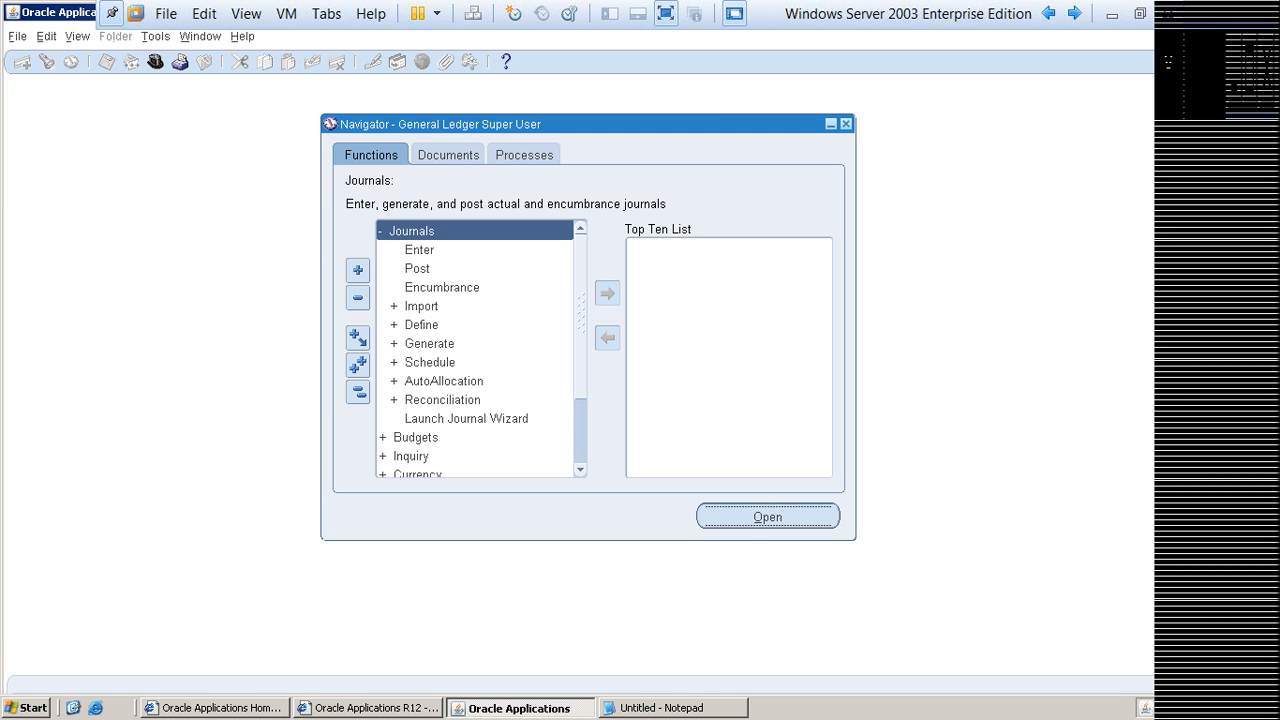
key(alt+v)
key(r)
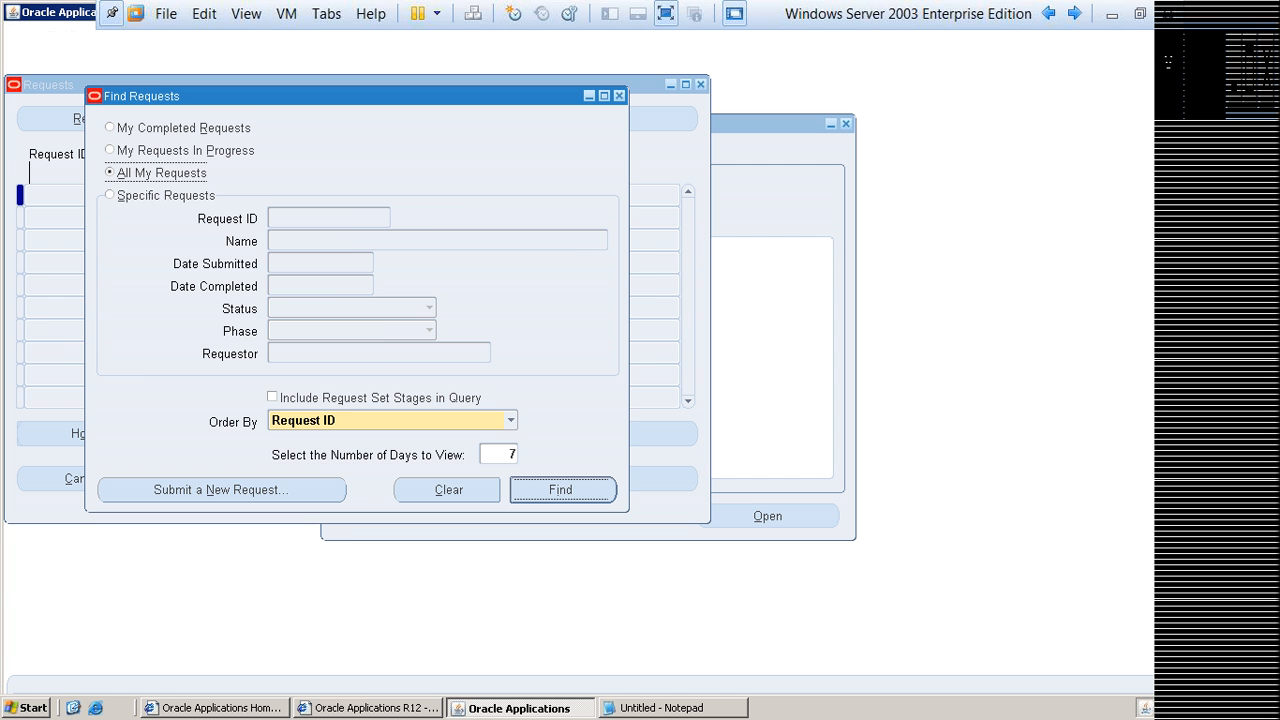
key(Return)
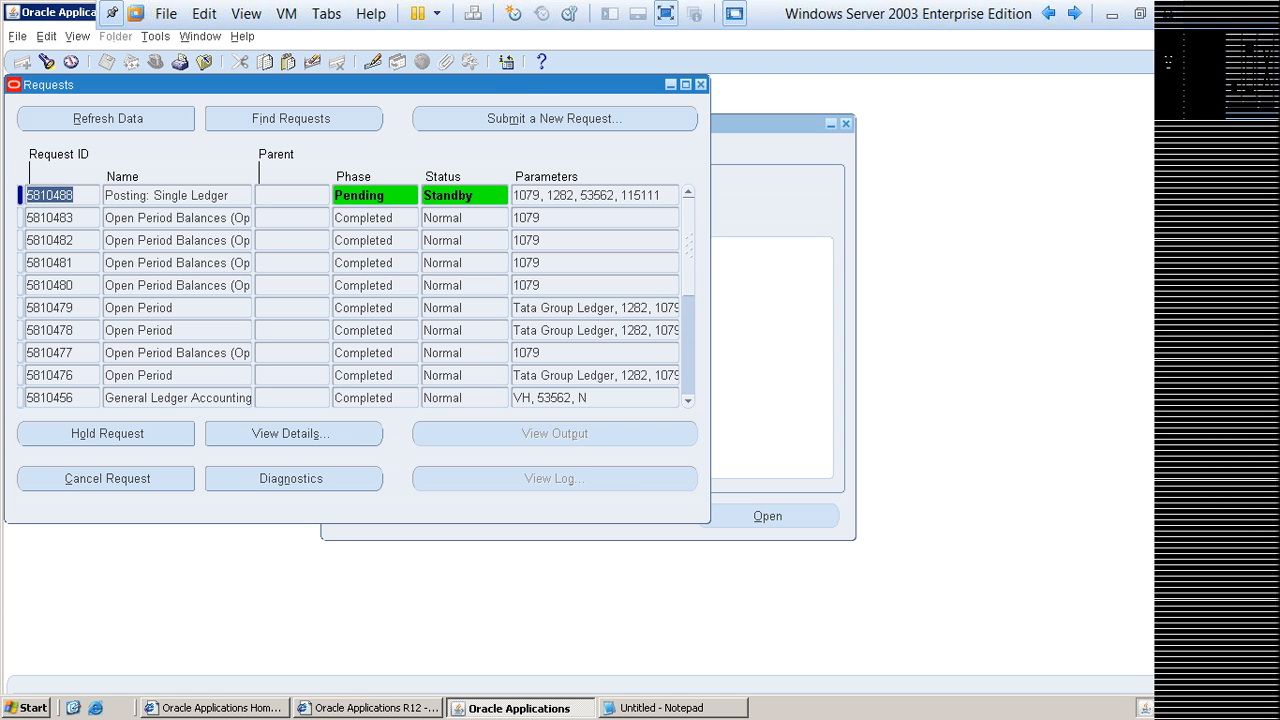
drag(357, 85, 556, 116)
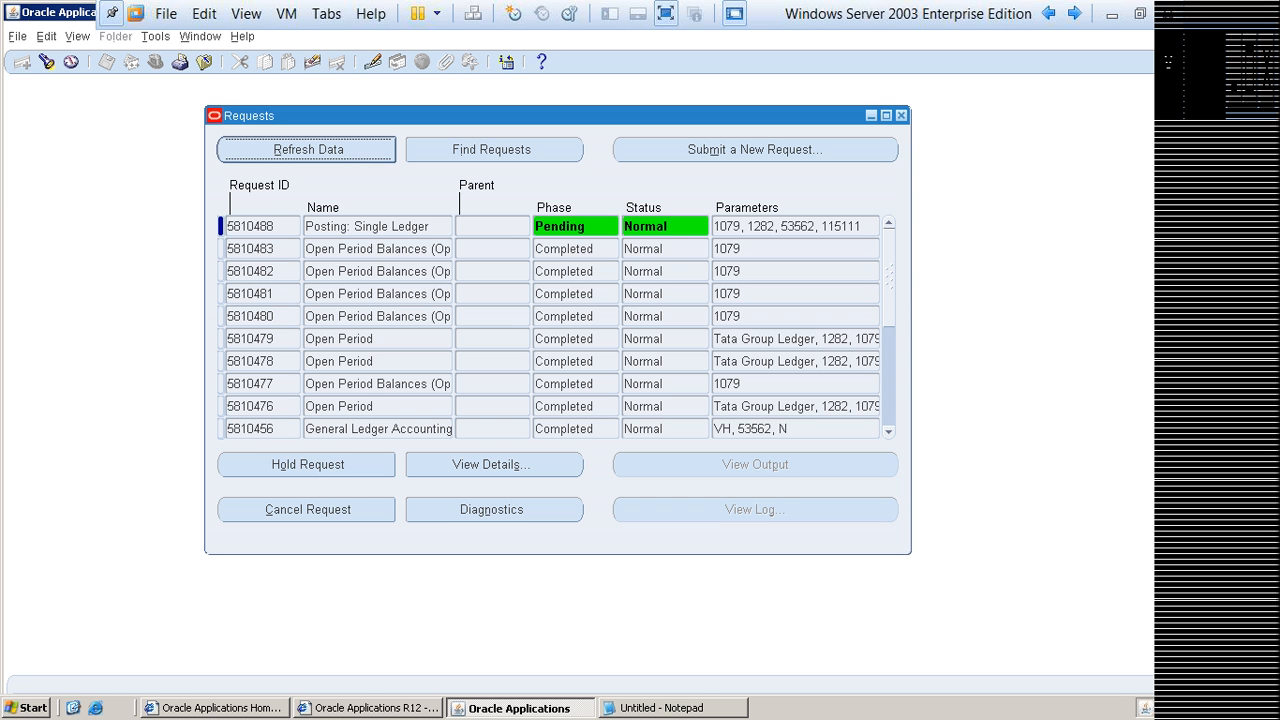
Step: Refresh the requests list repeatedly to follow the Posting: Single Ledger request until it completes, and close the list
key(alt+r)
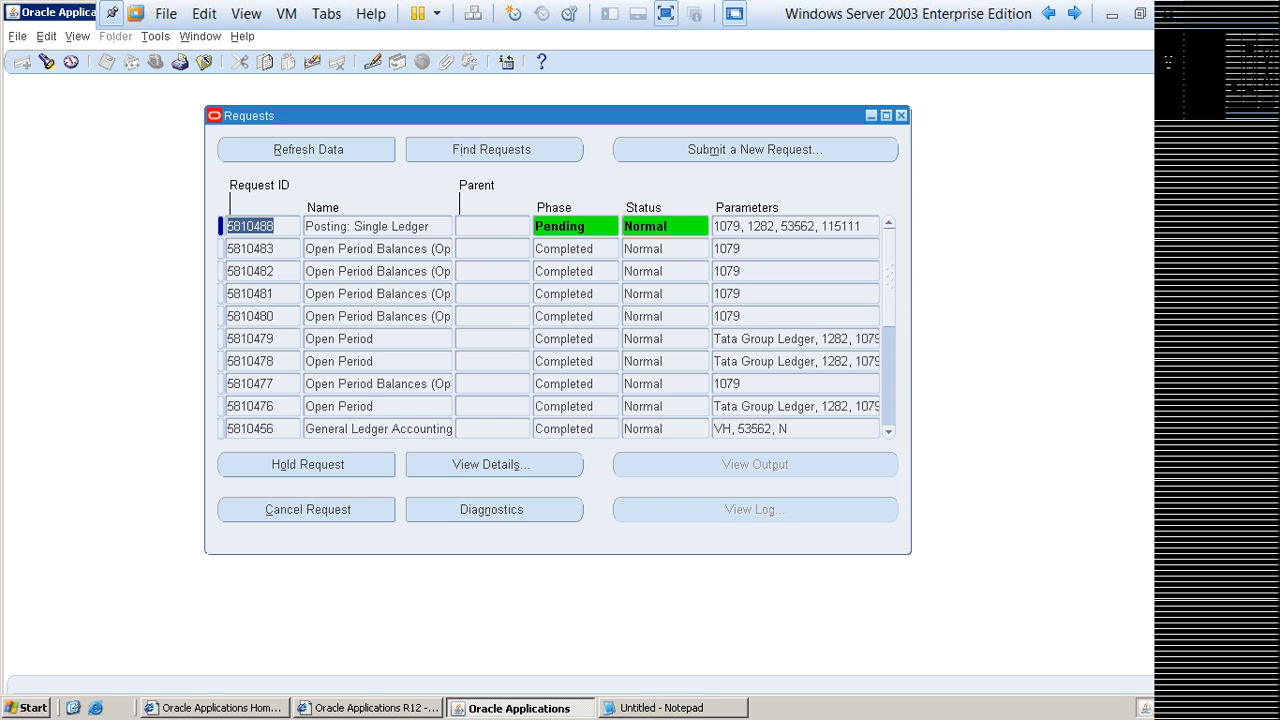
key(alt+r)
key(alt+r)
key(alt+r)
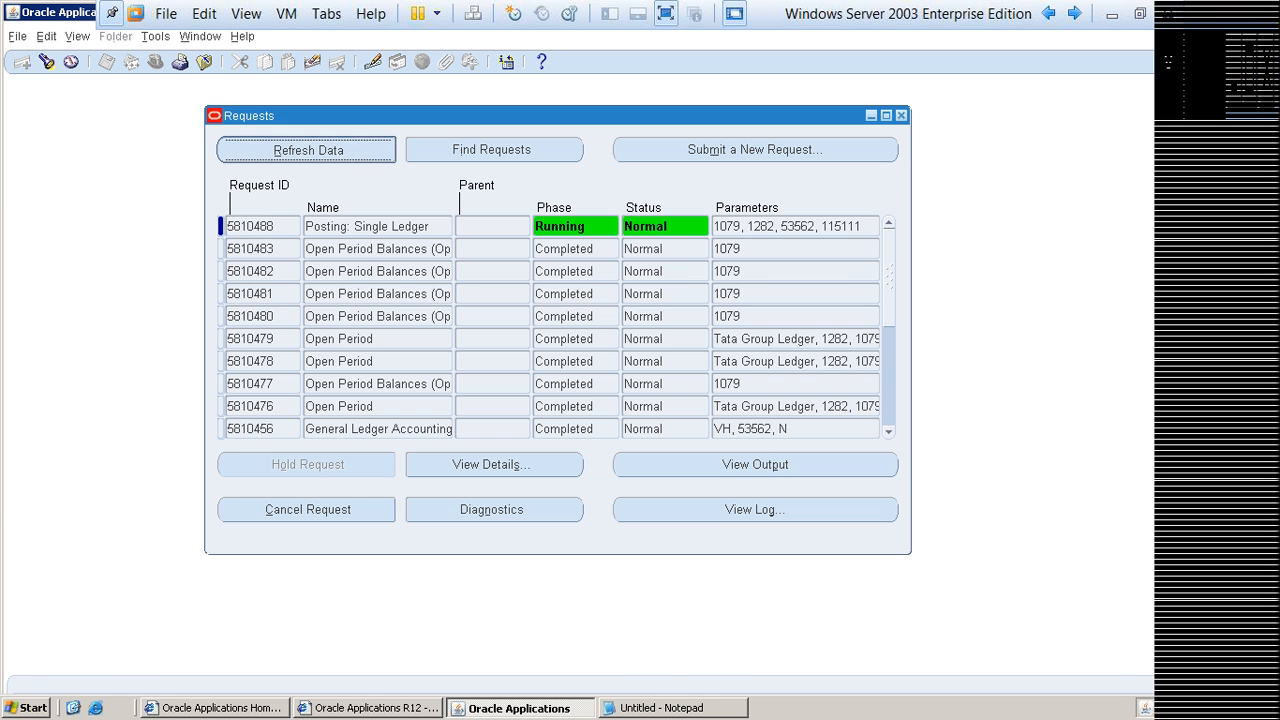
key(alt+r)
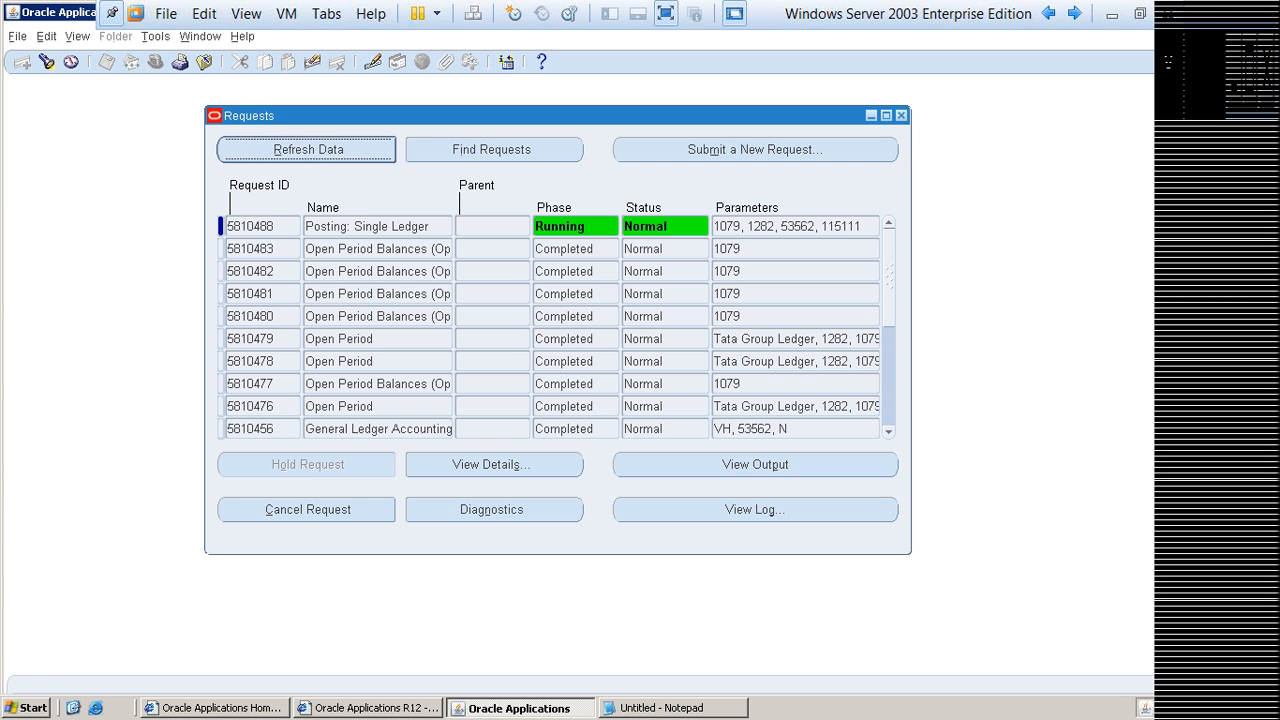
key(alt+r)
key(alt+r)
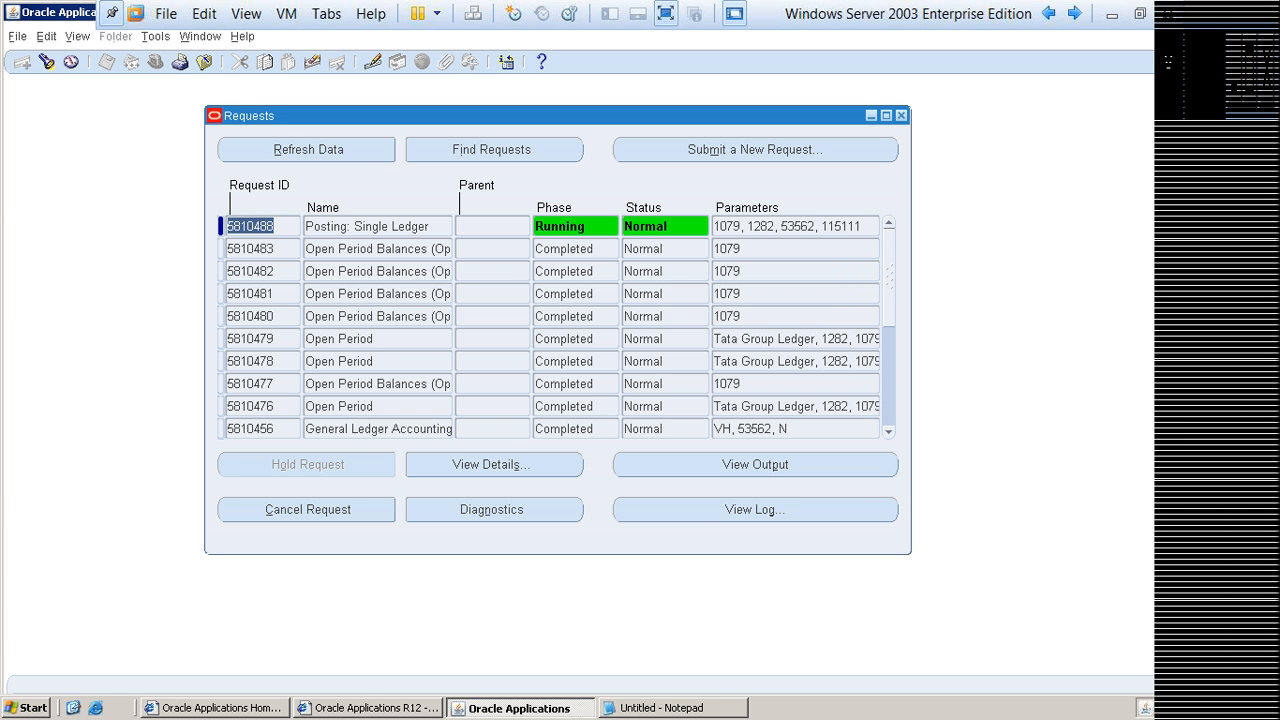
key(alt+r)
key(alt+r)
key(alt+r)
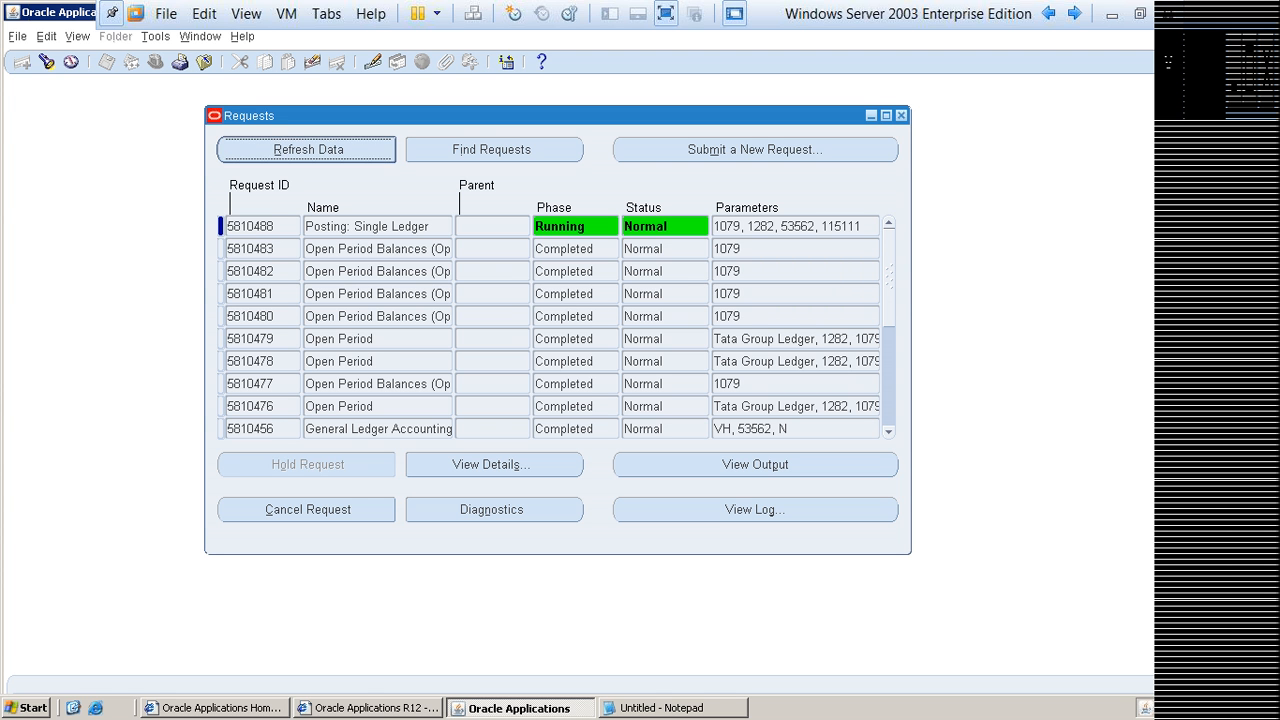
key(alt+r)
key(alt+r)
key(alt+r)
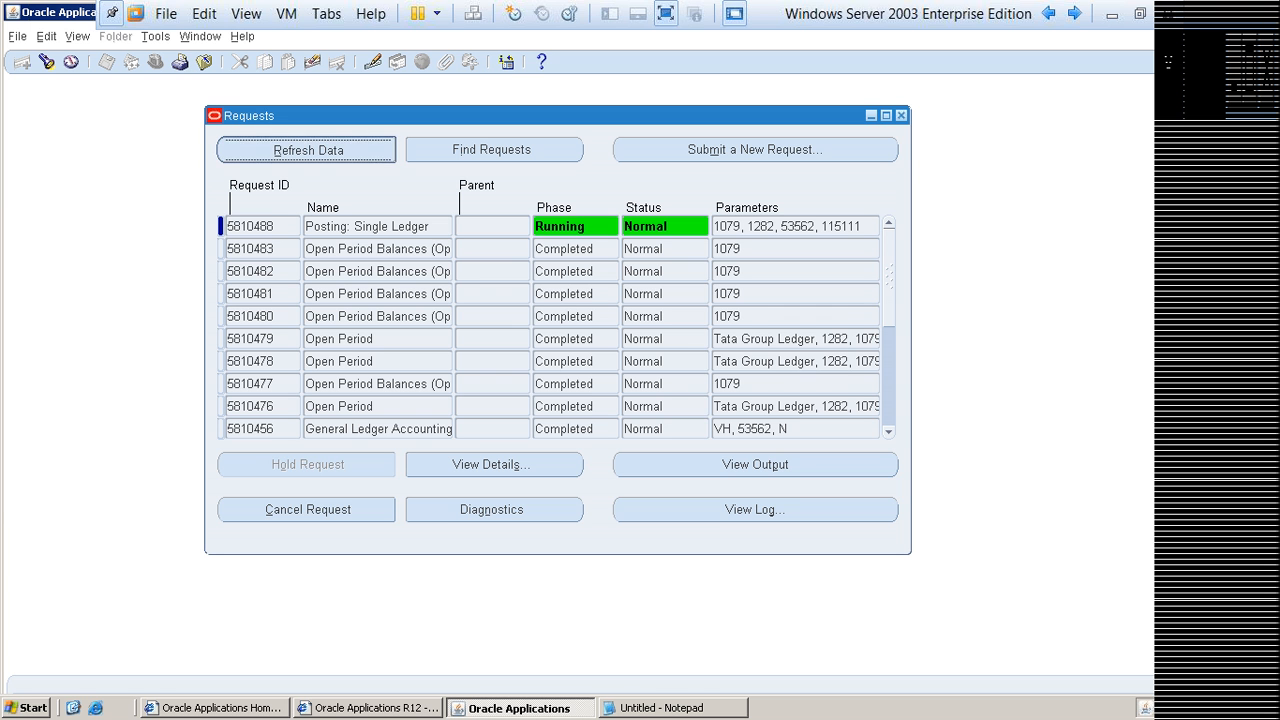
key(alt+r)
key(alt+r)
key(alt+r)
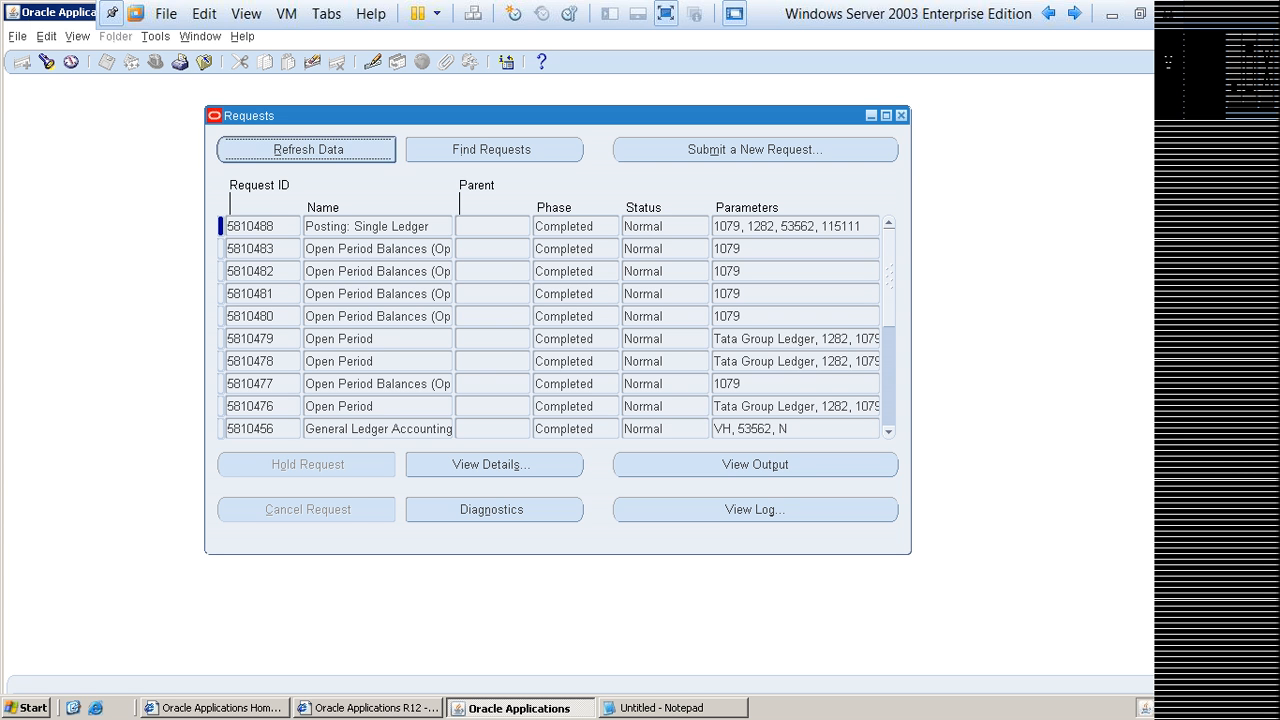
key(alt+r)
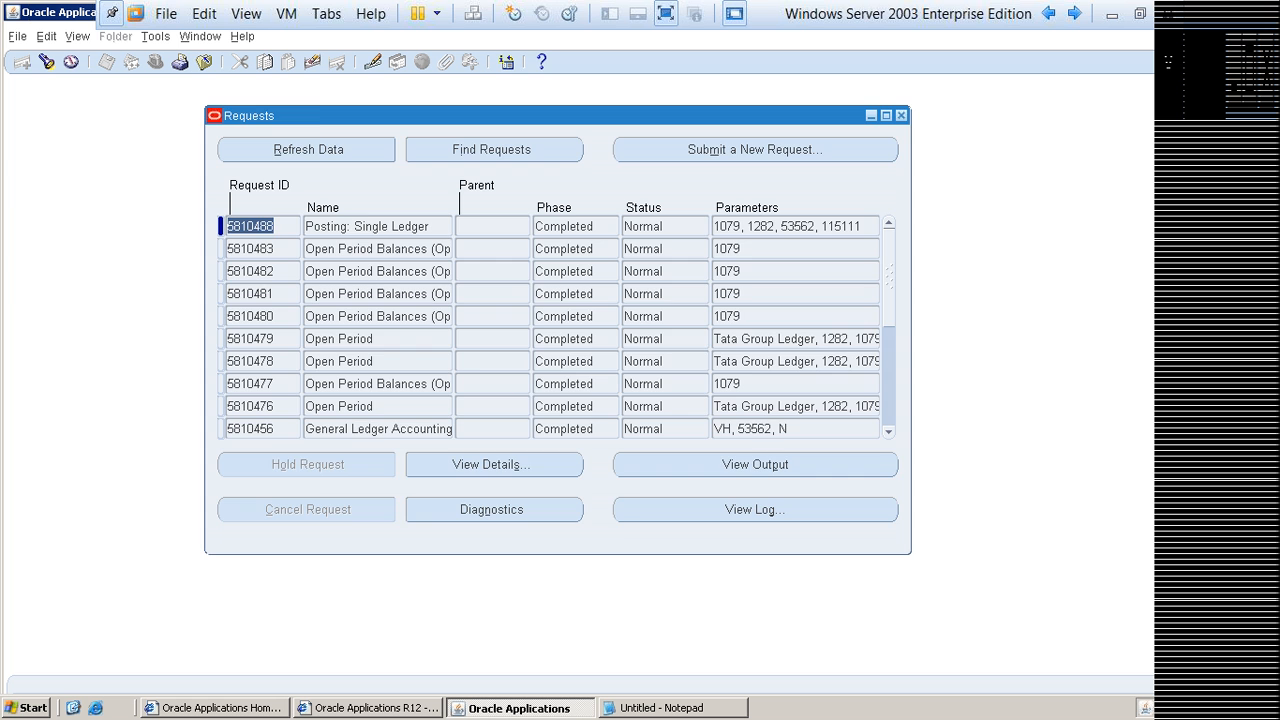
key(F4)
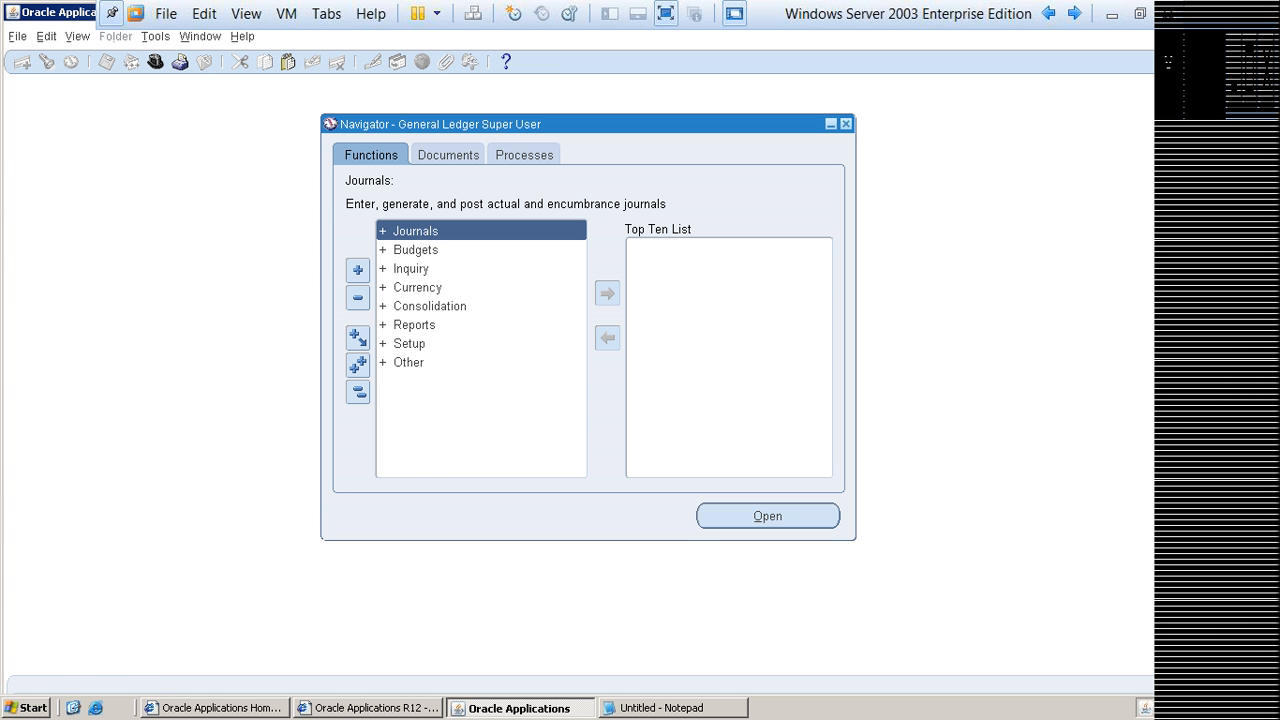
Step: Find all journals through the Enter journals function again, and check the names and batch status of both Expense Batch journals
key(alt+o)
key(alt+o)
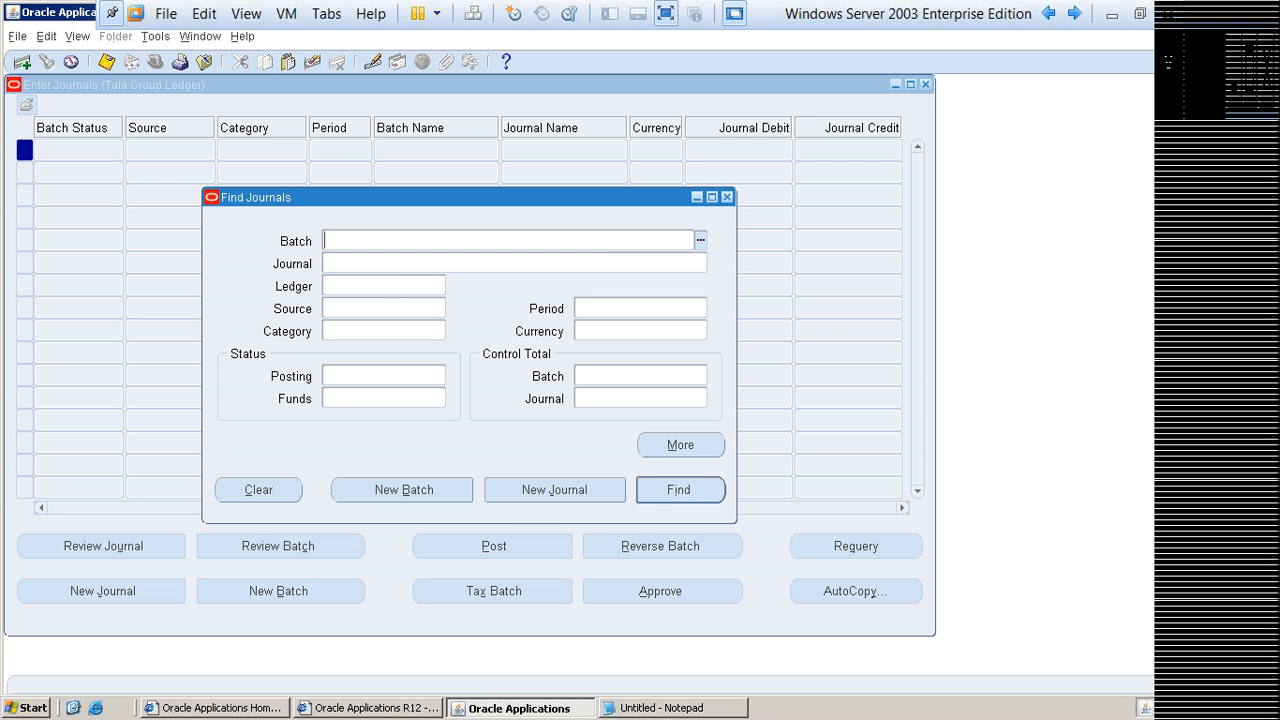
click(680, 490)
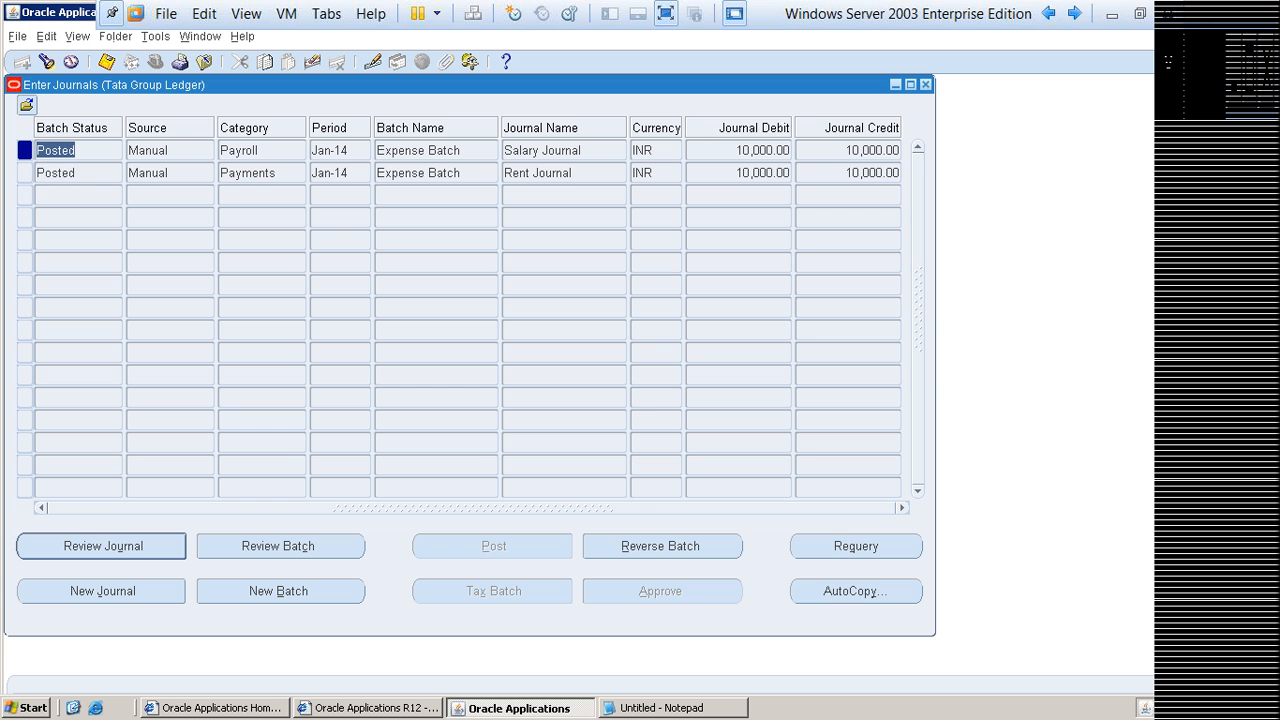
drag(470, 85, 614, 96)
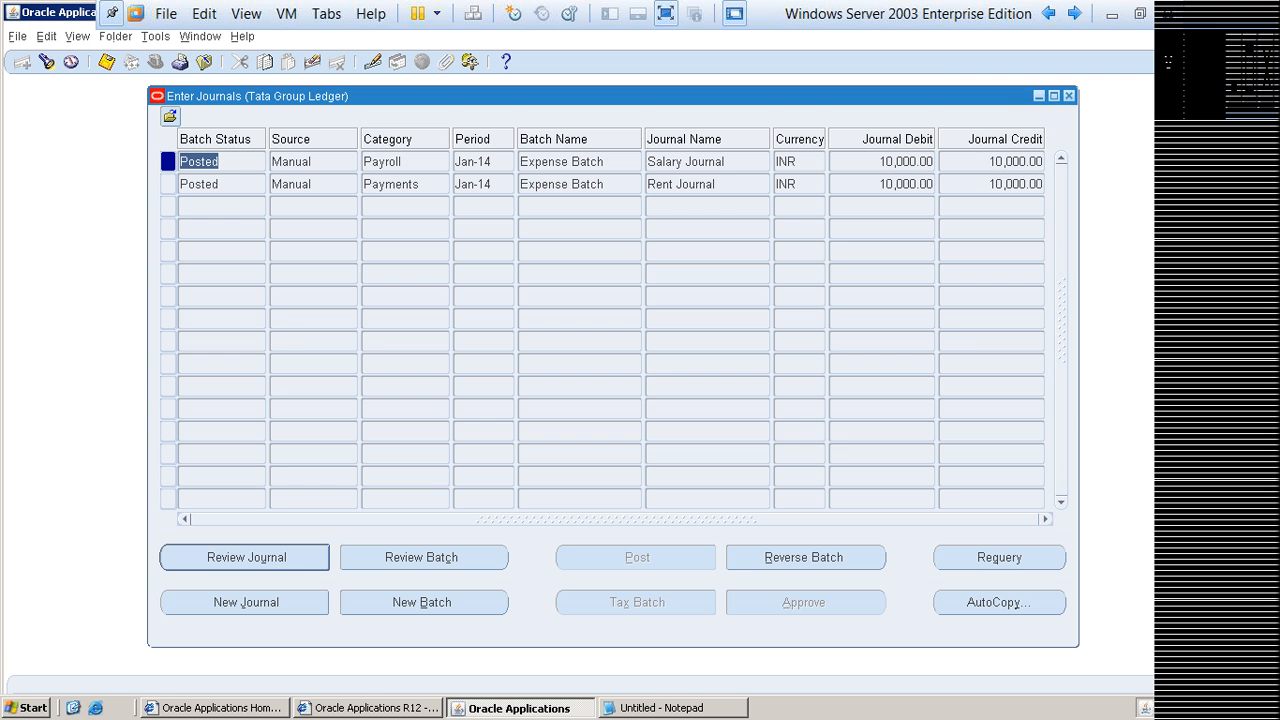
click(716, 184)
click(716, 162)
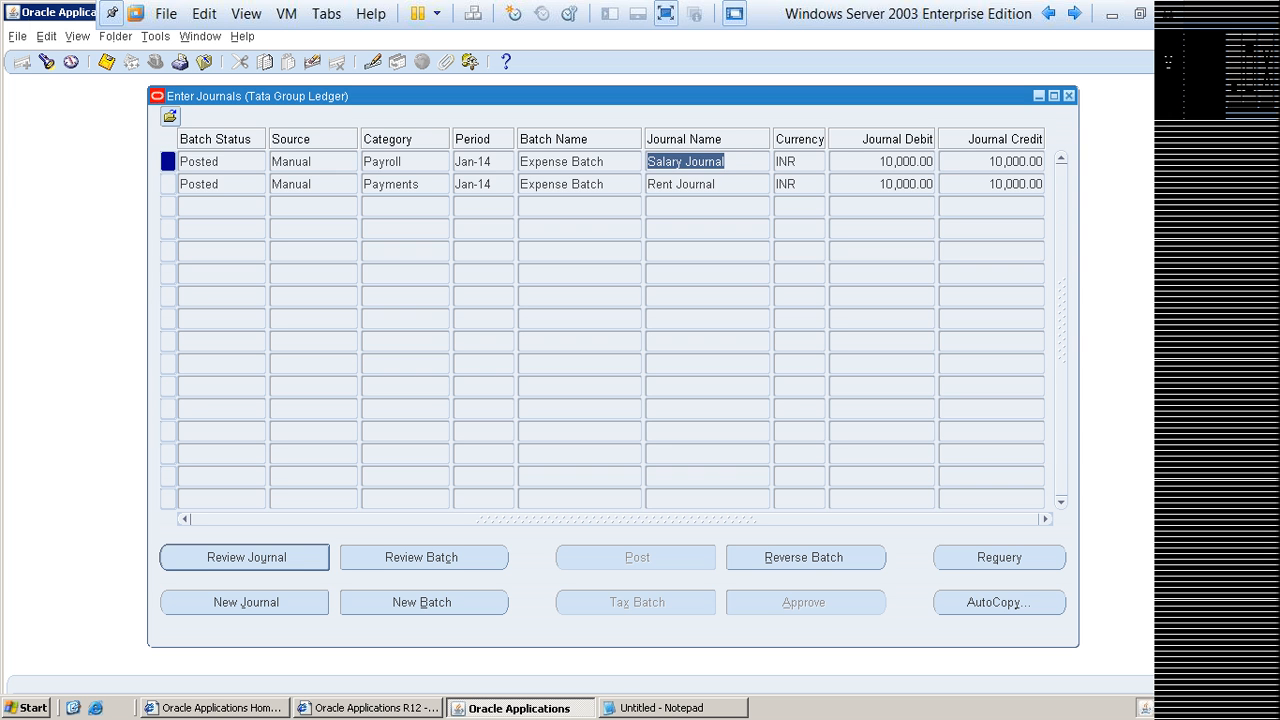
click(222, 162)
click(222, 184)
click(222, 162)
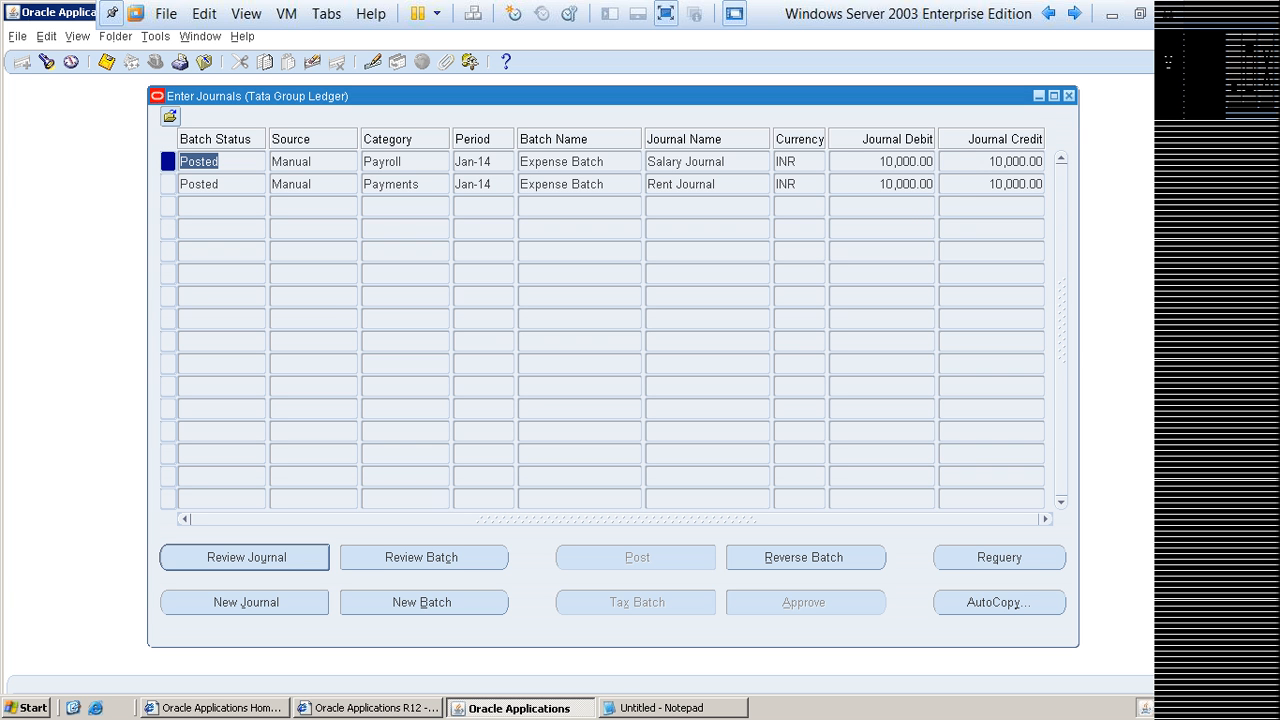
Step: Switch to Notepad and replace its existing text with the heading "Exp Batch"
click(672, 708)
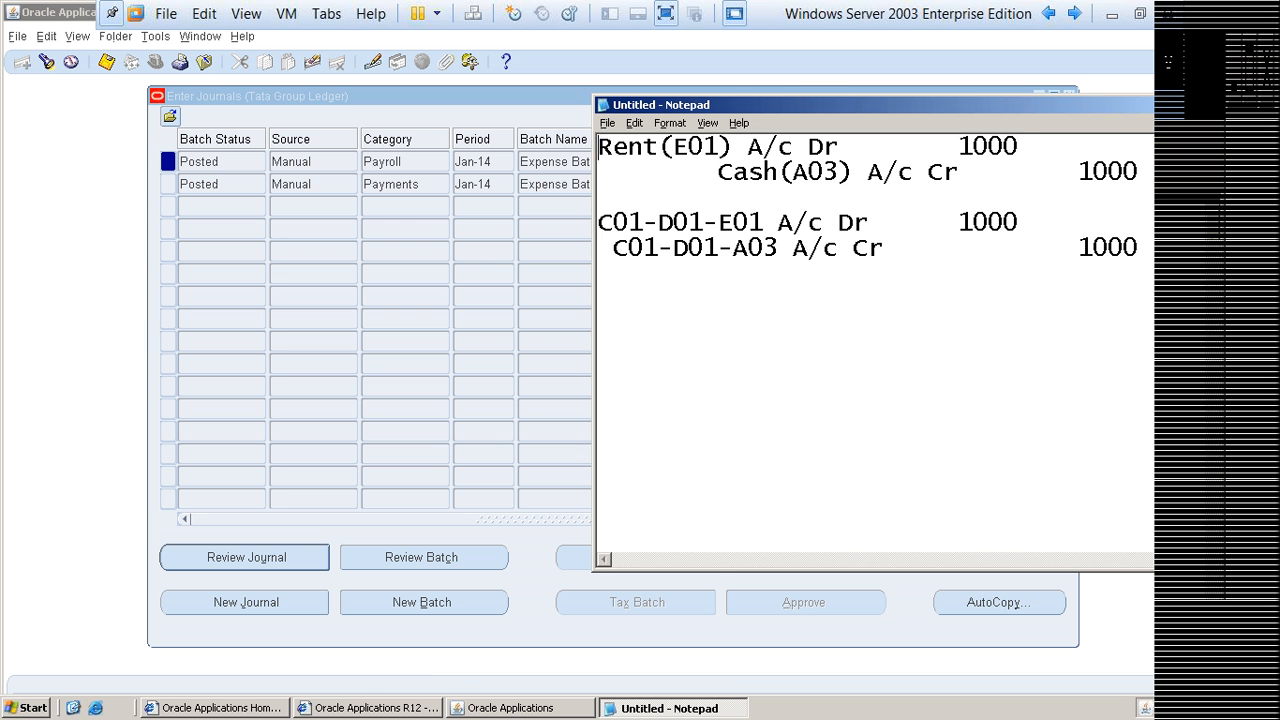
drag(599, 147, 1130, 274)
key(BackSpace)
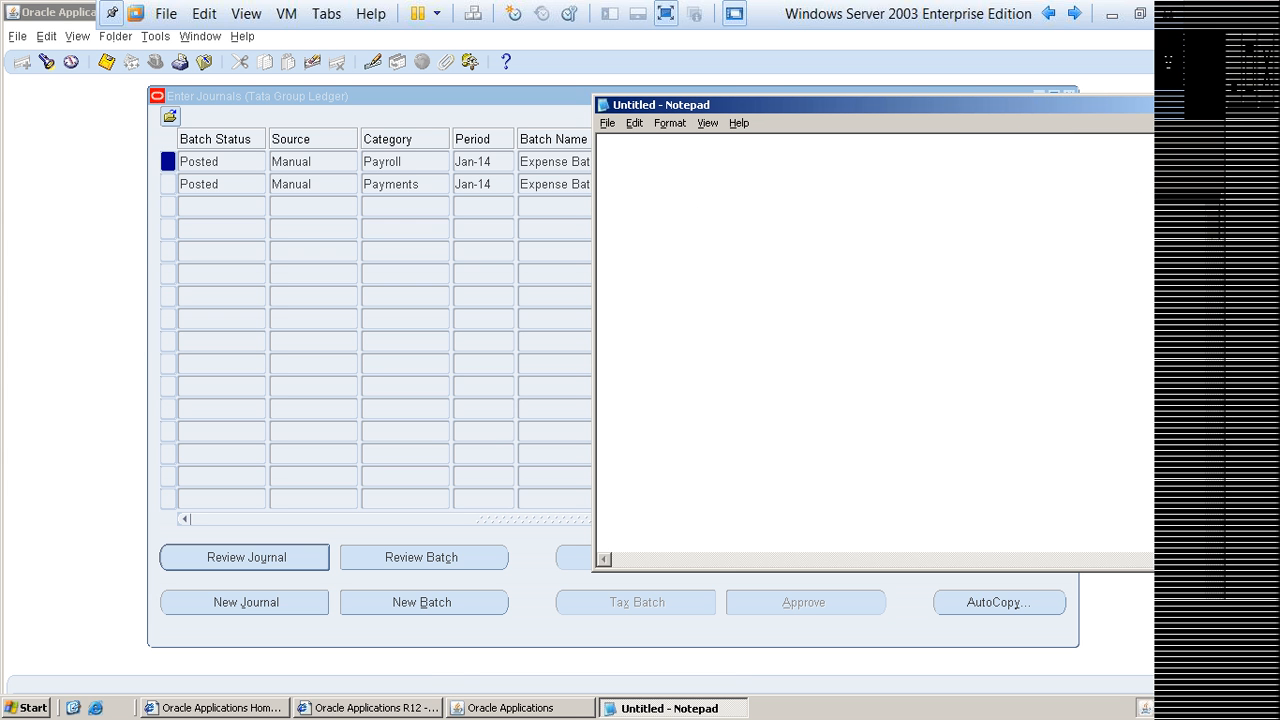
text(Exp Batch)
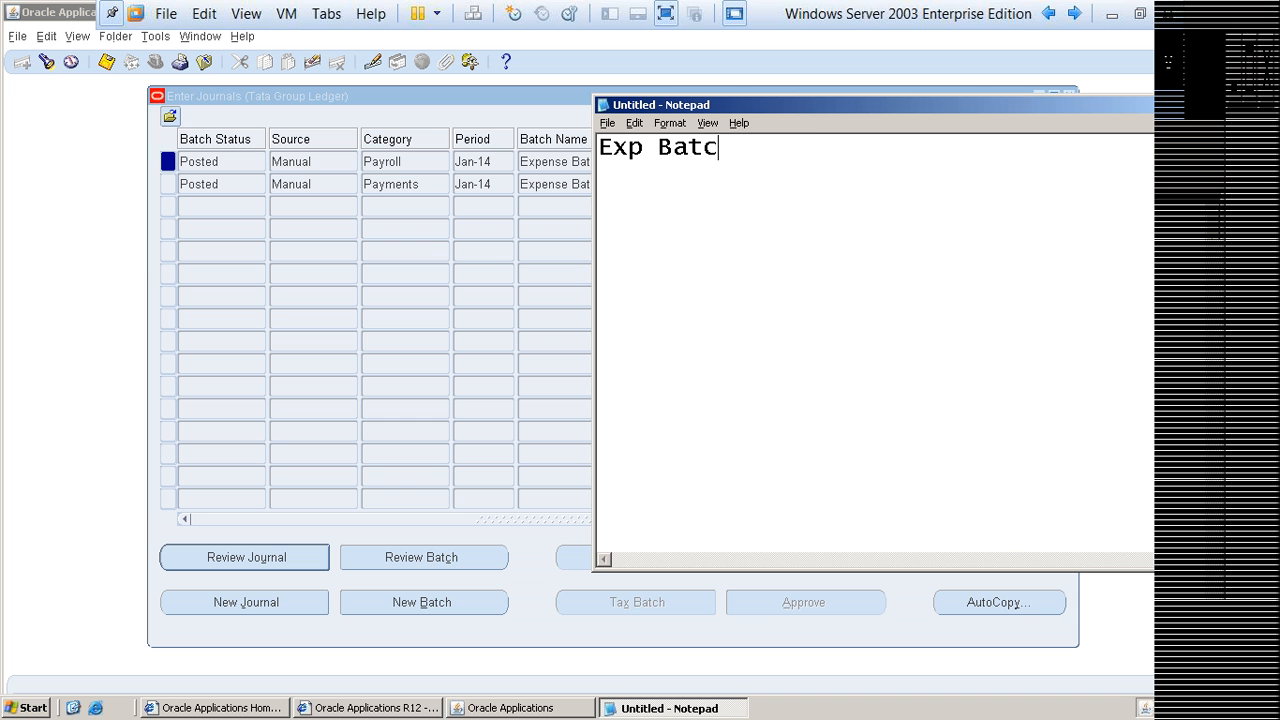
Step: Add the line "Rent Journal", indented by three tabs, below the heading with a blank line between, and start a new line
key(Return)
key(Return)
key(Tab)
key(Tab)
text(Rent )
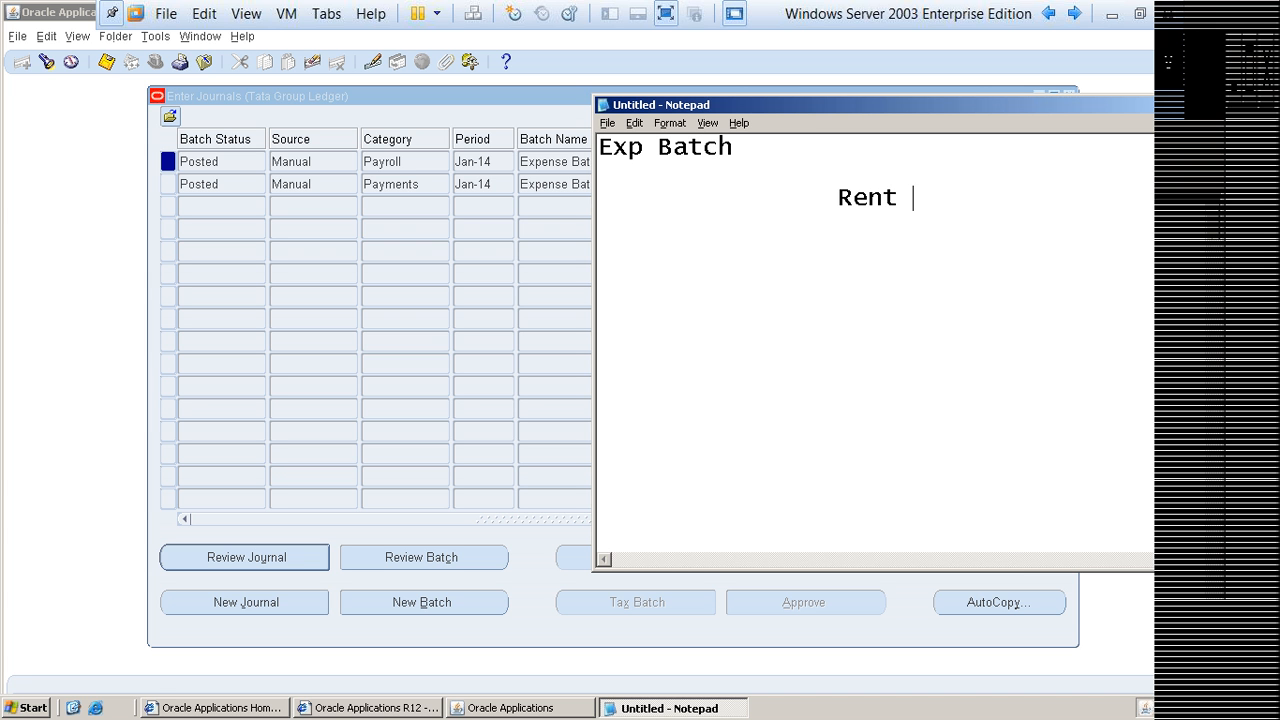
text(Journal)
key(Home)
key(Tab)
key(End)
key(Return)
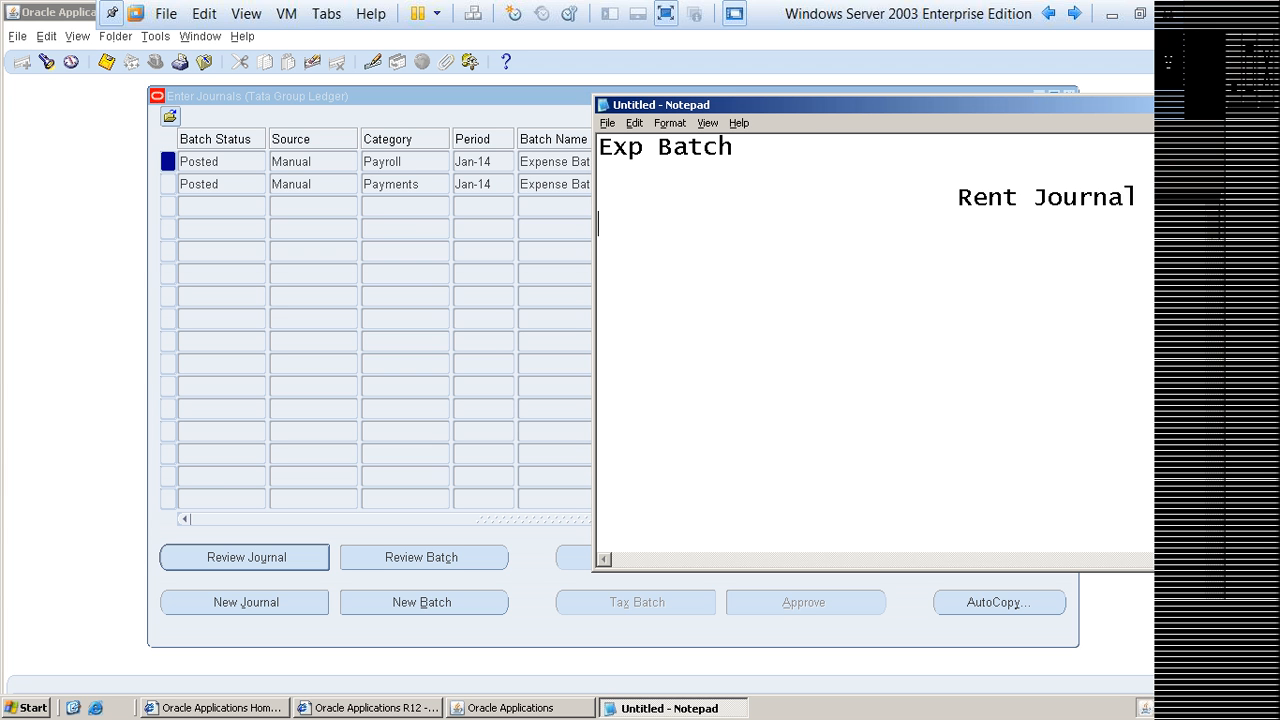
Step: Add the line "Salary Journal", indented by three tabs, directly below the Rent Journal line
key(Up)
key(End)
key(Return)
key(Tab)
key(Tab)
key(Tab)
text(Salary Journal)
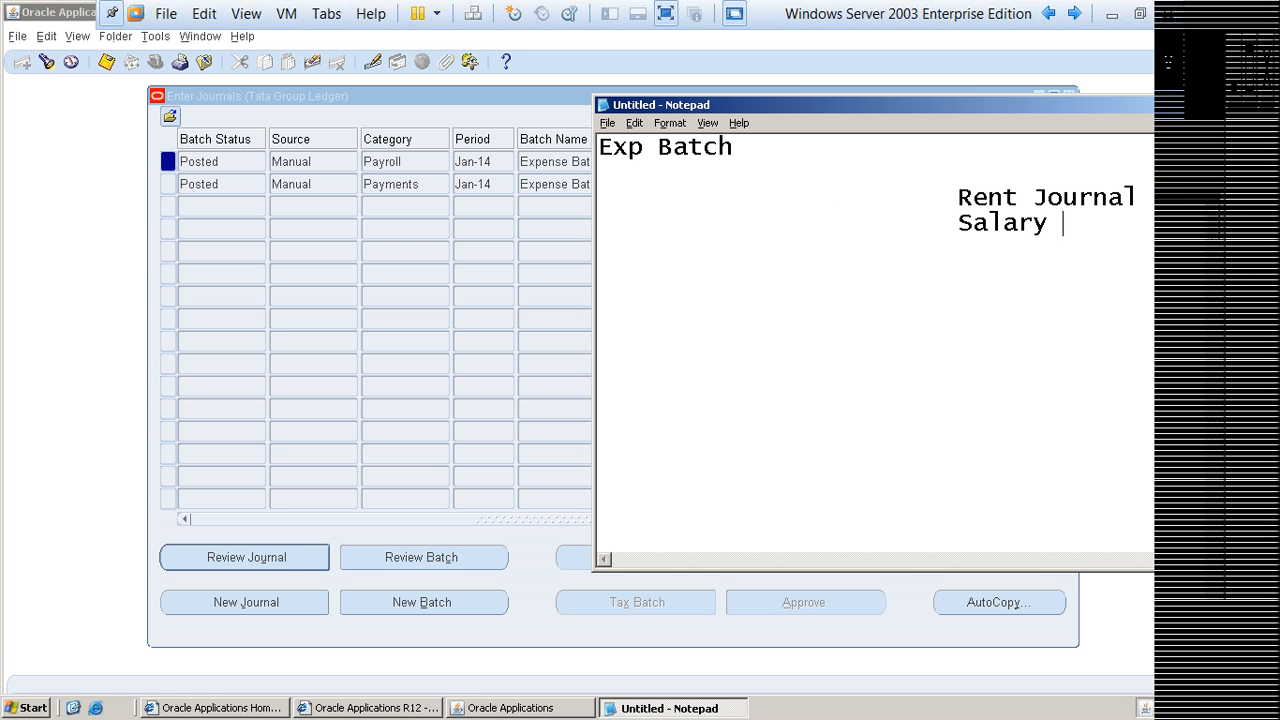
Step: Add the line "Purchase Journal", indented by three tabs, directly below the Salary Journal line
key(Return)
key(Tab)
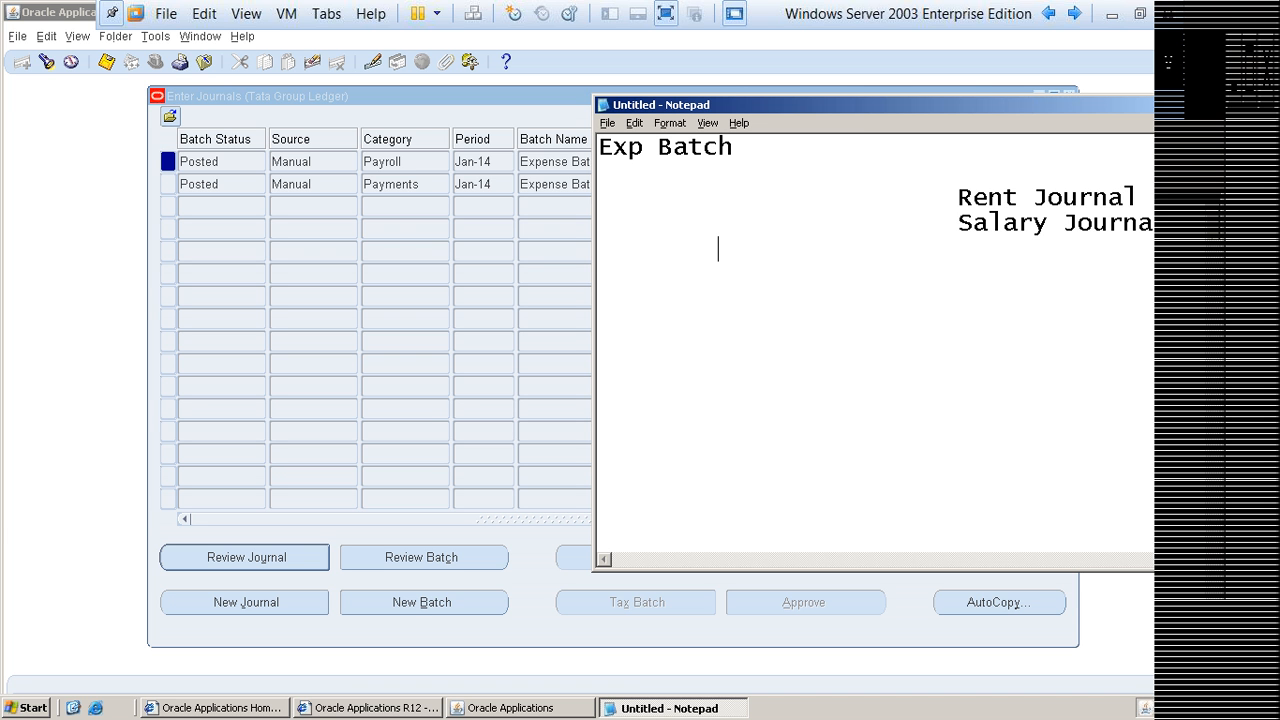
key(Tab)
key(Tab)
text(Purchase Jour)
Step: Add a "10th Repairs" journal entry, indented by three tabs, a few blank lines below the Purchase Journal line
key(Return)
key(Return)
key(Return)
key(Return)
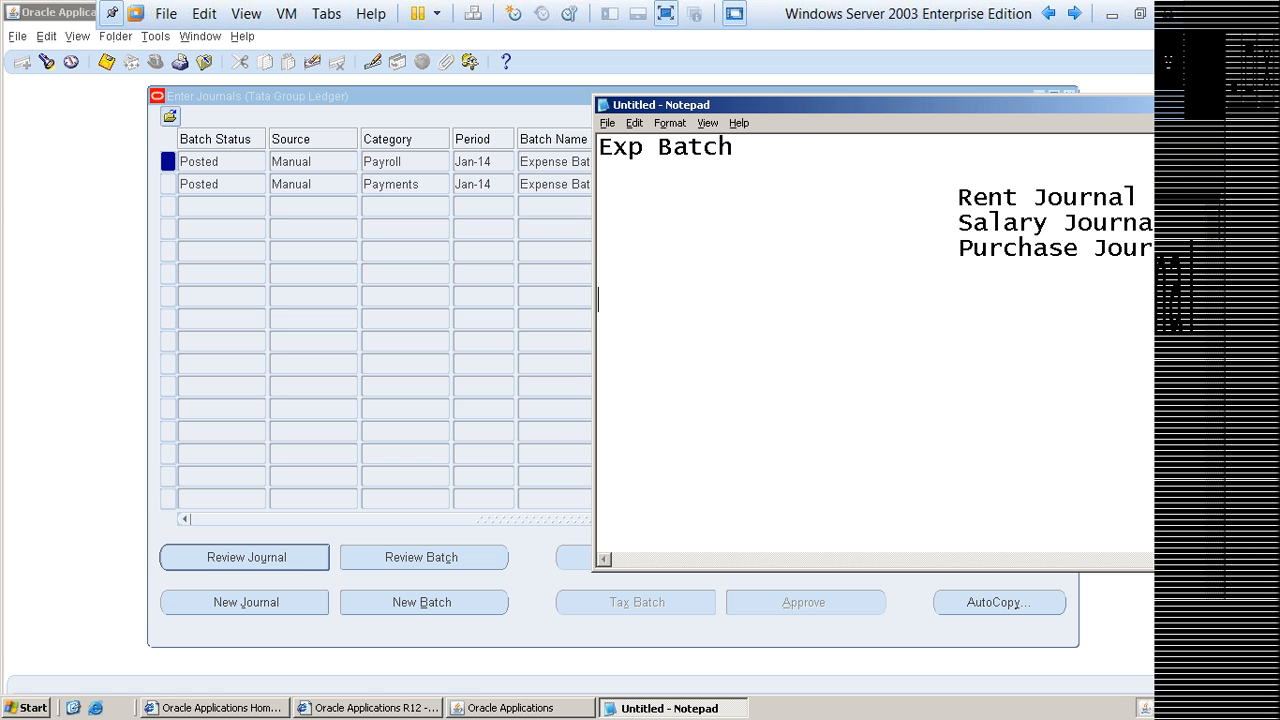
key(Tab)
key(Tab)
key(Tab)
text(10th Rep)
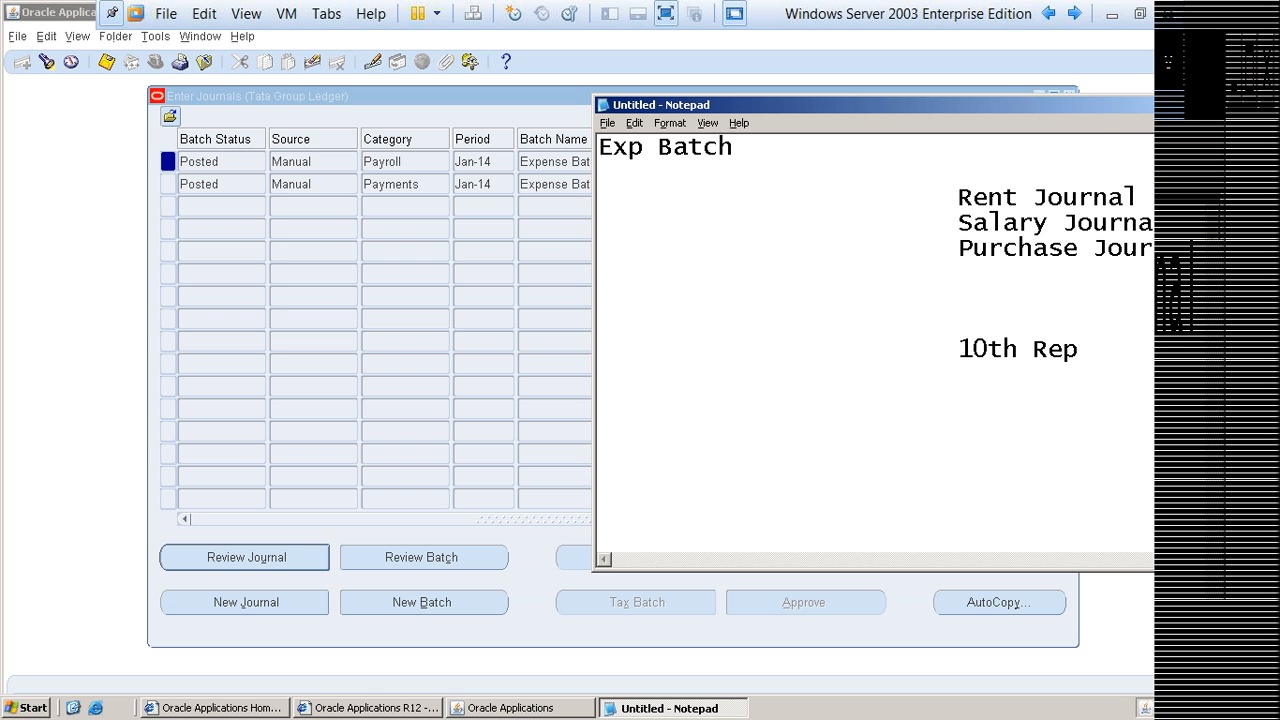
text(airs J)
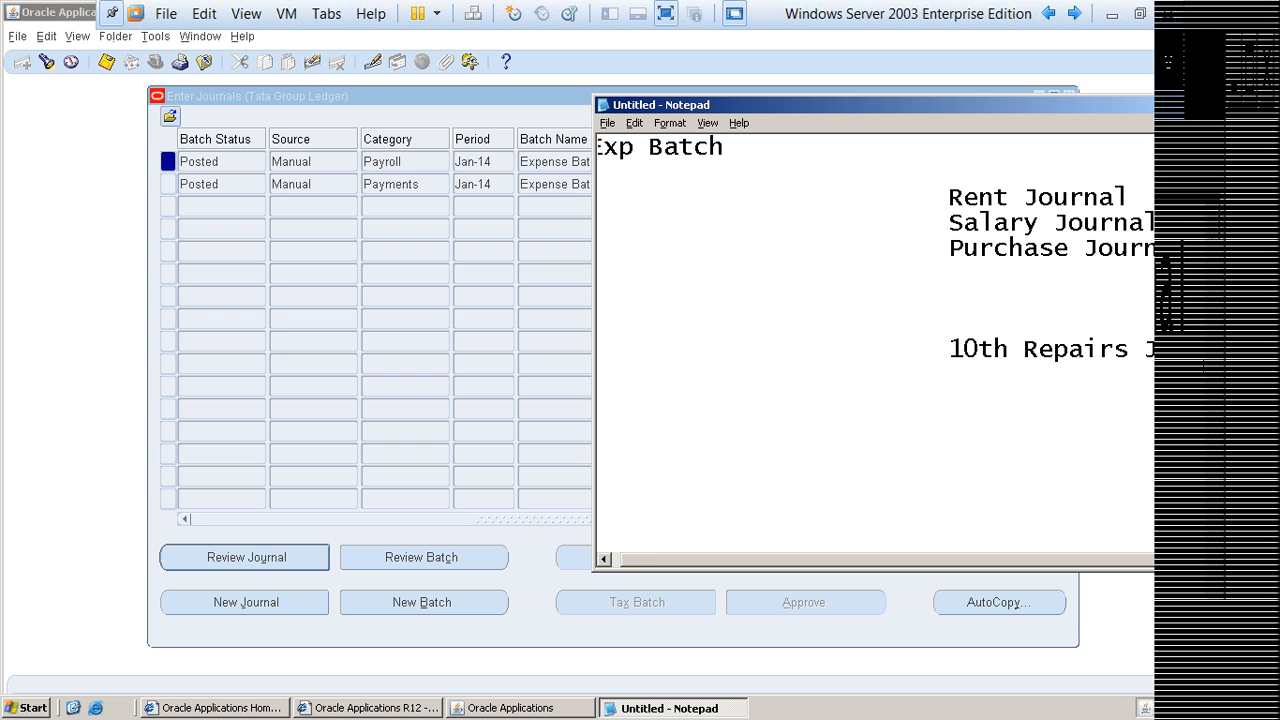
text(our)
key(BackSpace)
key(BackSpace)
key(BackSpace)
key(BackSpace)
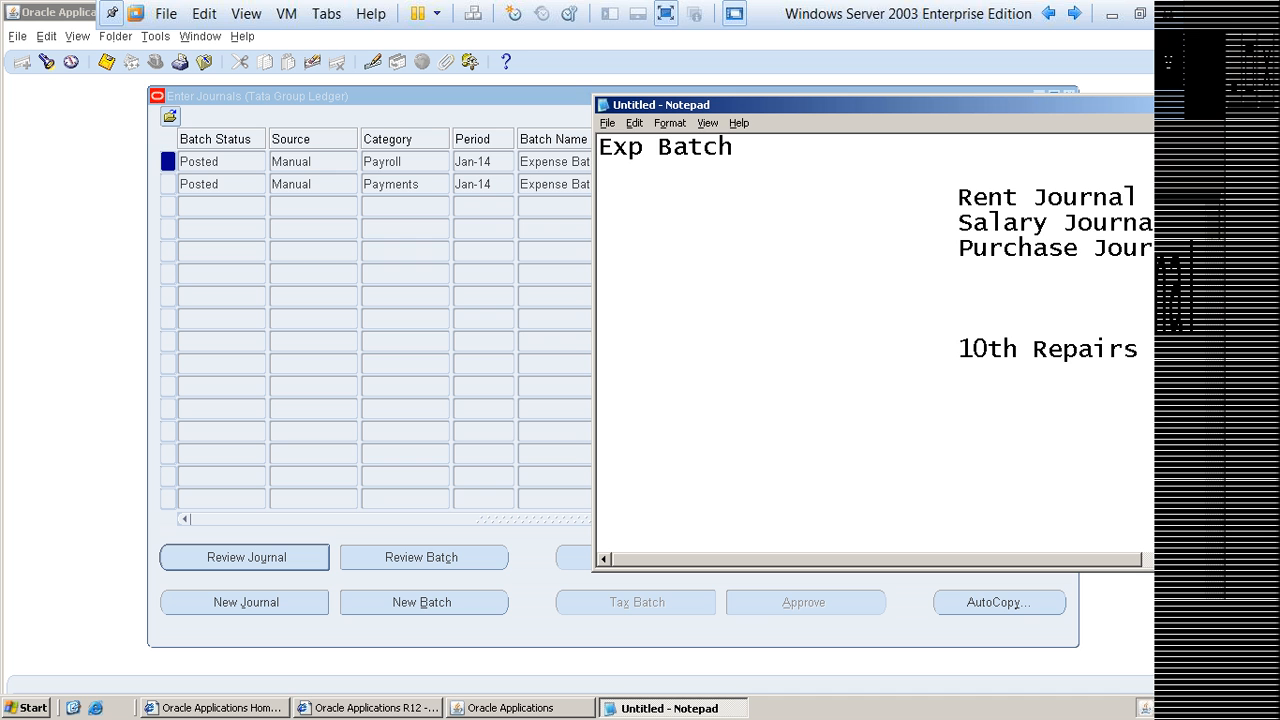
Step: Highlight the Exp Batch heading, and the Rent, Salary and Purchase journal lines, to review what the batch contains
key(Up)
key(Up)
key(Up)
key(Up)
key(Up)
key(Up)
key(Up)
key(Up)
key(shift+End)
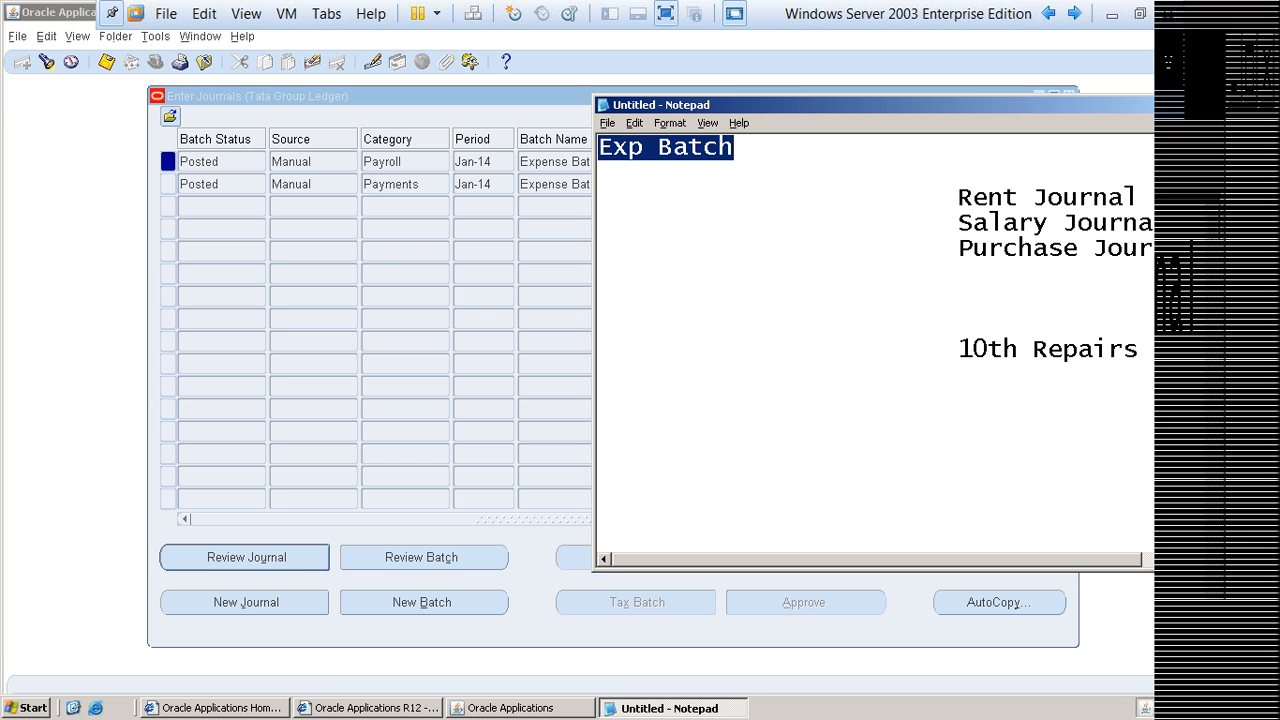
key(Right)
key(Down)
key(Down)
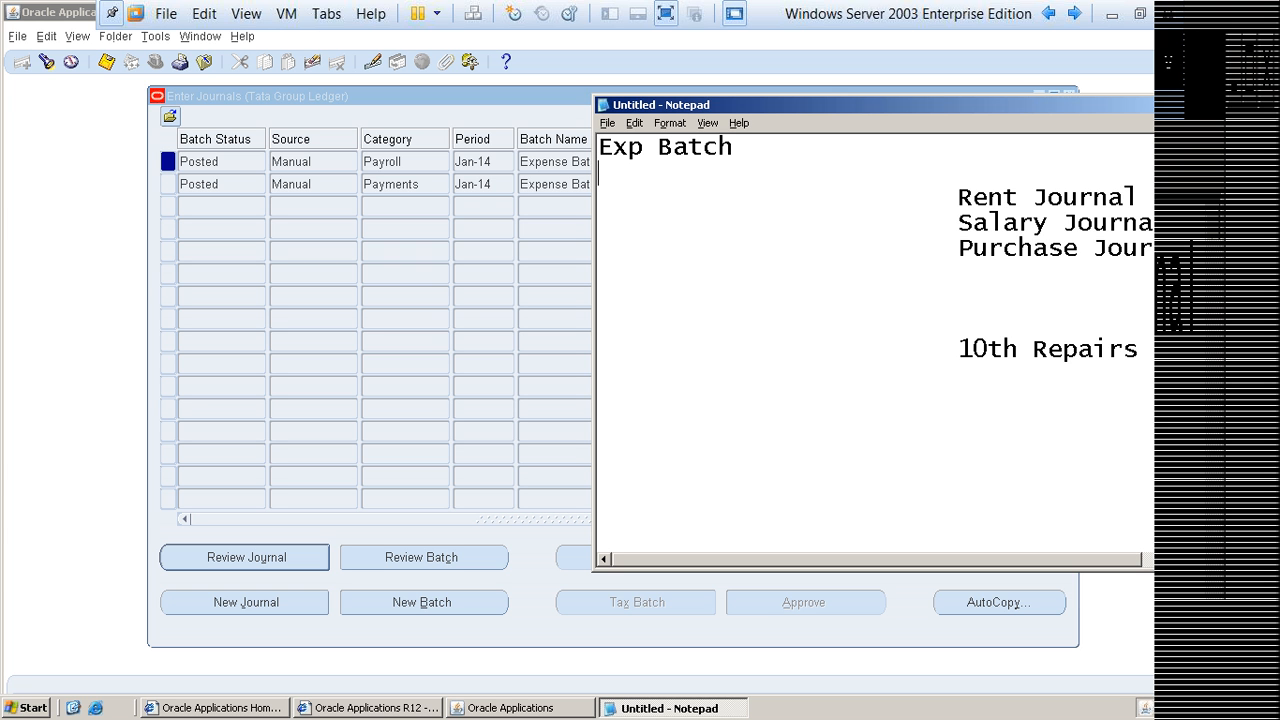
key(shift+Down)
key(shift+Down)
key(shift+Down)
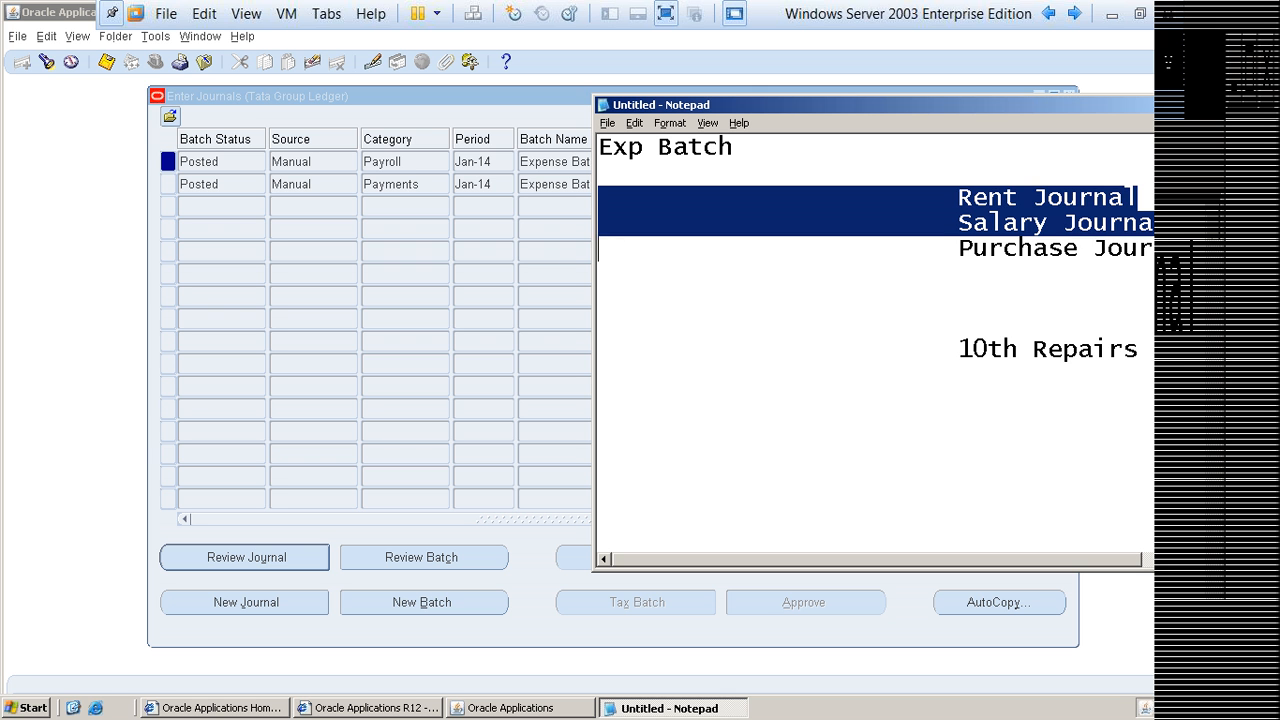
key(shift+Down)
key(shift+Down)
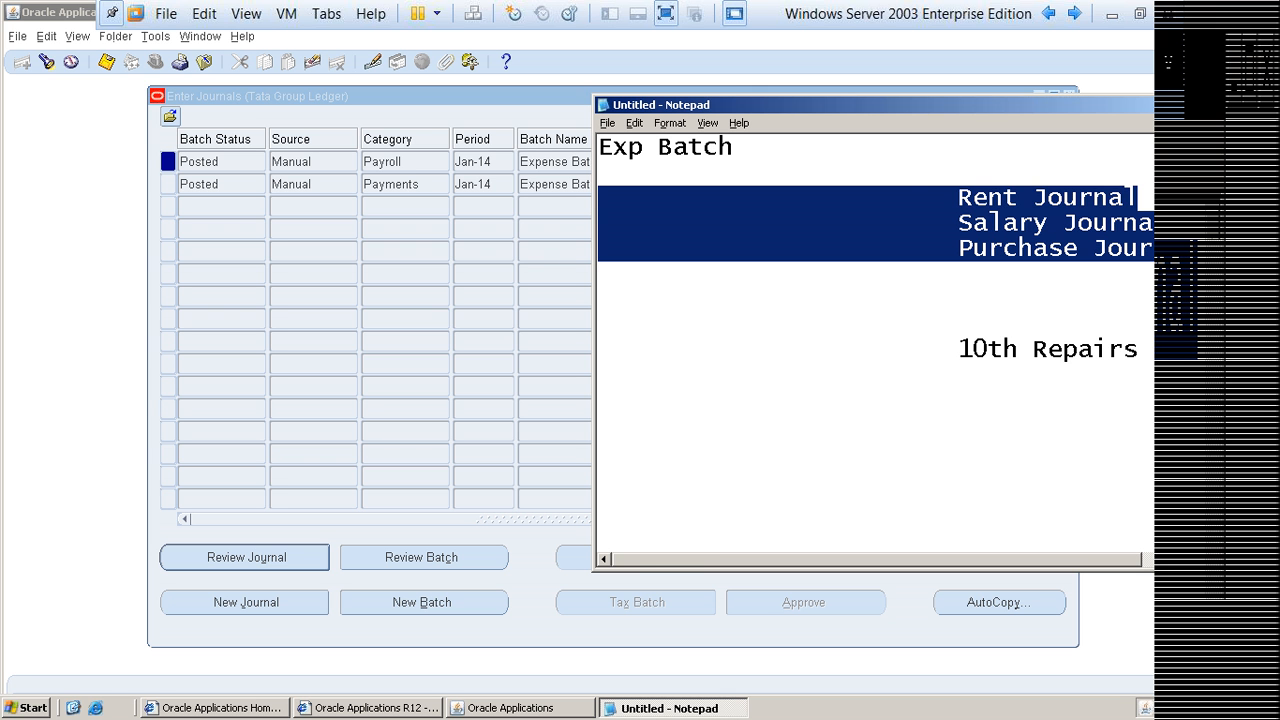
key(shift+End)
Step: Insert "Rent Exp Batch" at the start of the Rent Journal line and remove the surplus tab so the journal column stays aligned
key(Up)
key(Up)
key(Up)
key(Up)
key(Up)
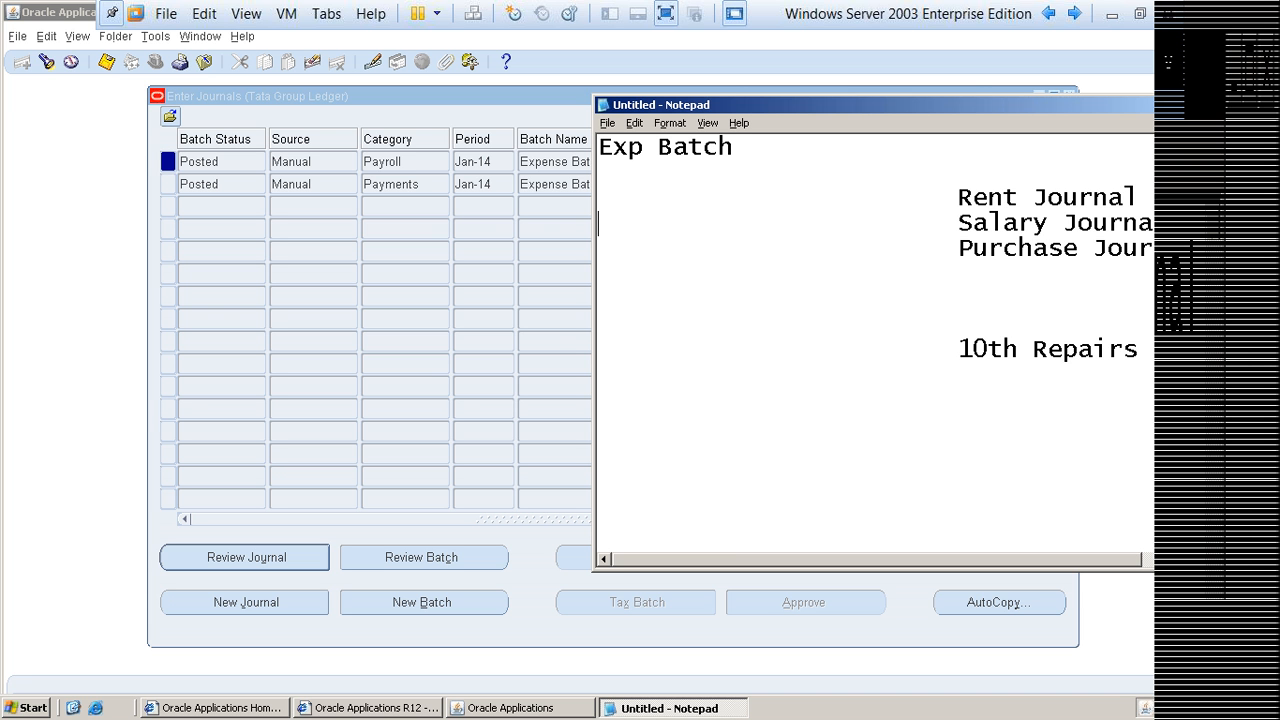
key(Up)
key(End)
key(Home)
text(Rent Exp )
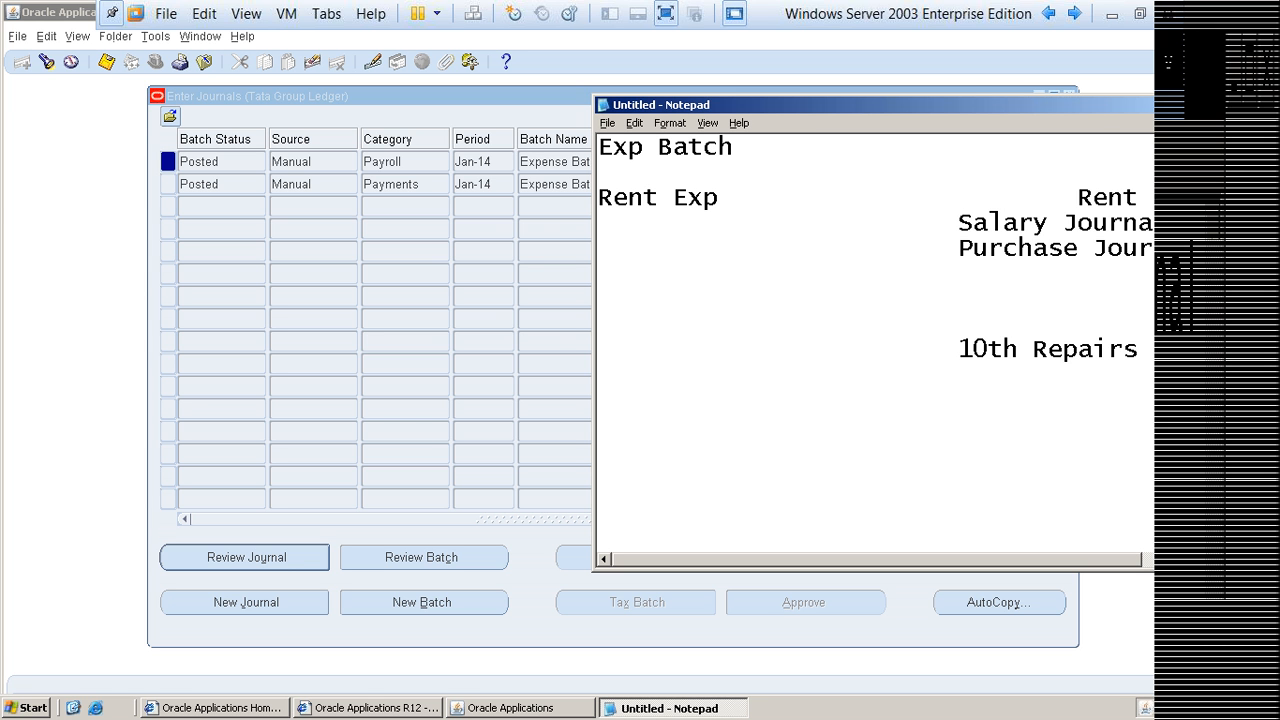
text(Batch)
key(Delete)
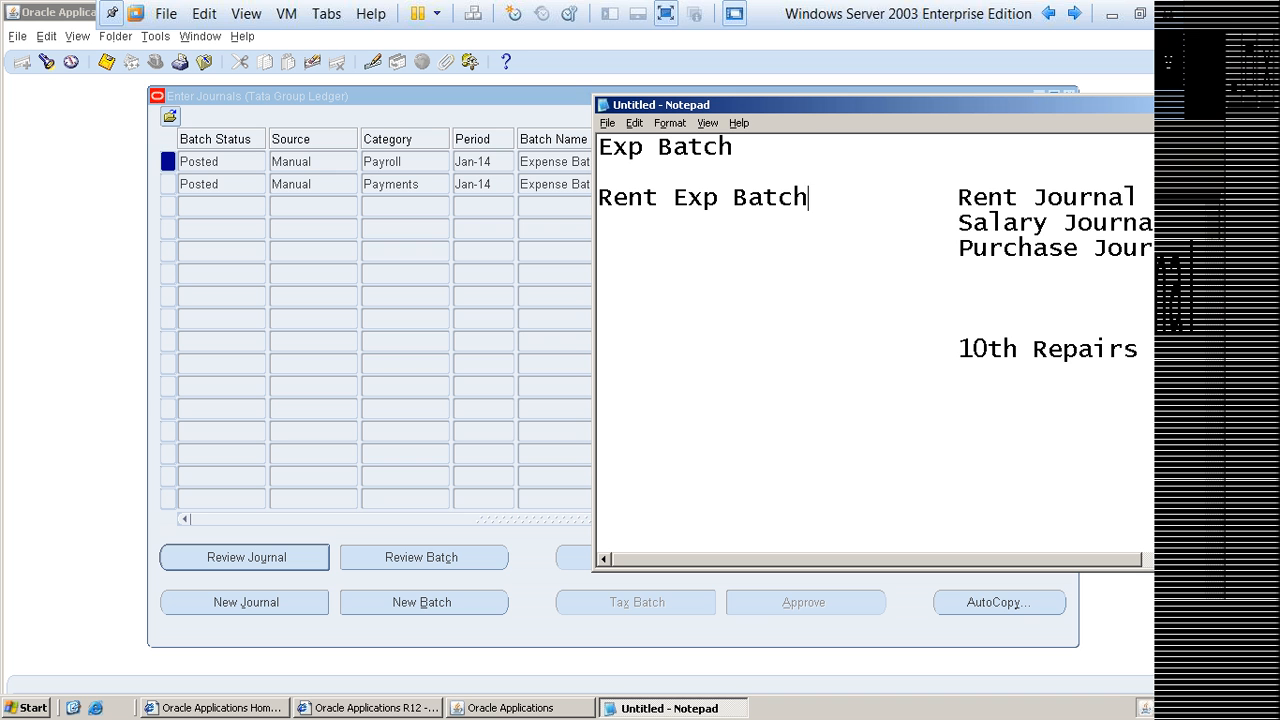
Step: Insert "Salary Exp Batch" at the start of the Salary Journal line and remove surplus tabs to realign the journal name
key(Down)
key(Home)
text(Salary)
text( Exp Batch)
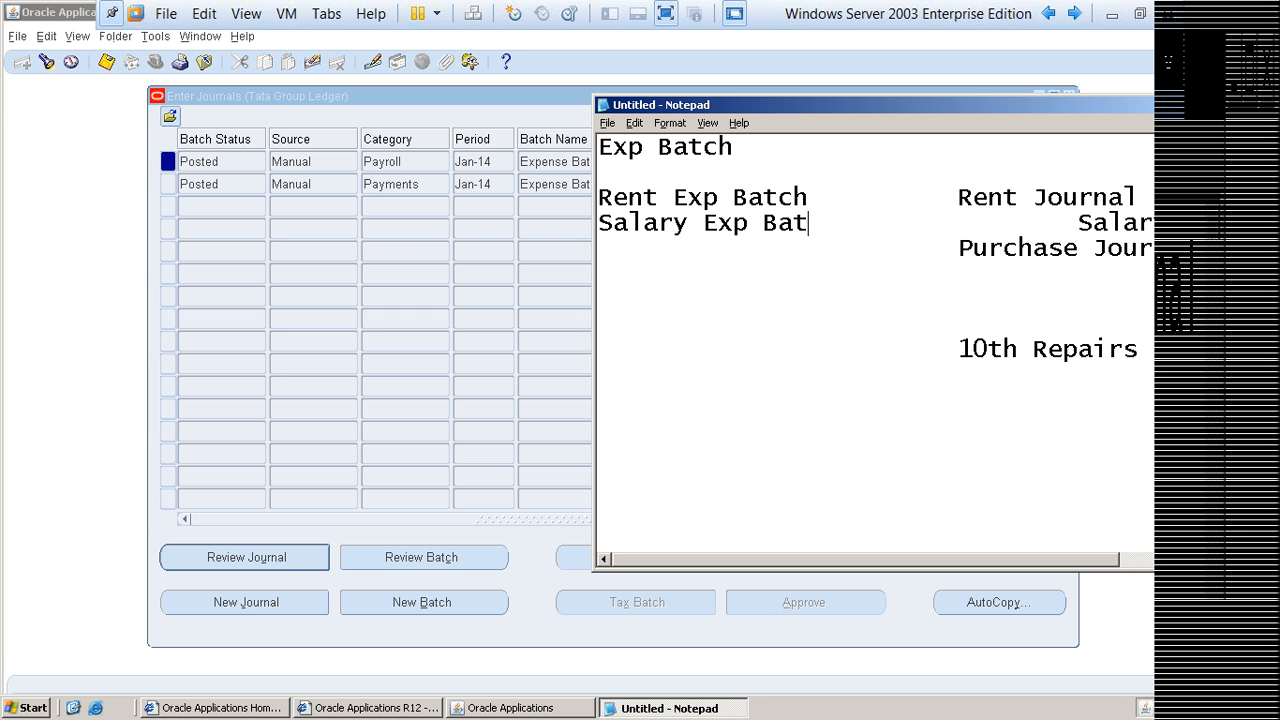
key(Delete)
key(Delete)
key(Delete)
key(Delete)
key(Delete)
key(Delete)
key(Delete)
key(Delete)
key(Delete)
key(Delete)
key(Delete)
key(Delete)
key(Delete)
key(Delete)
key(Delete)
key(Delete)
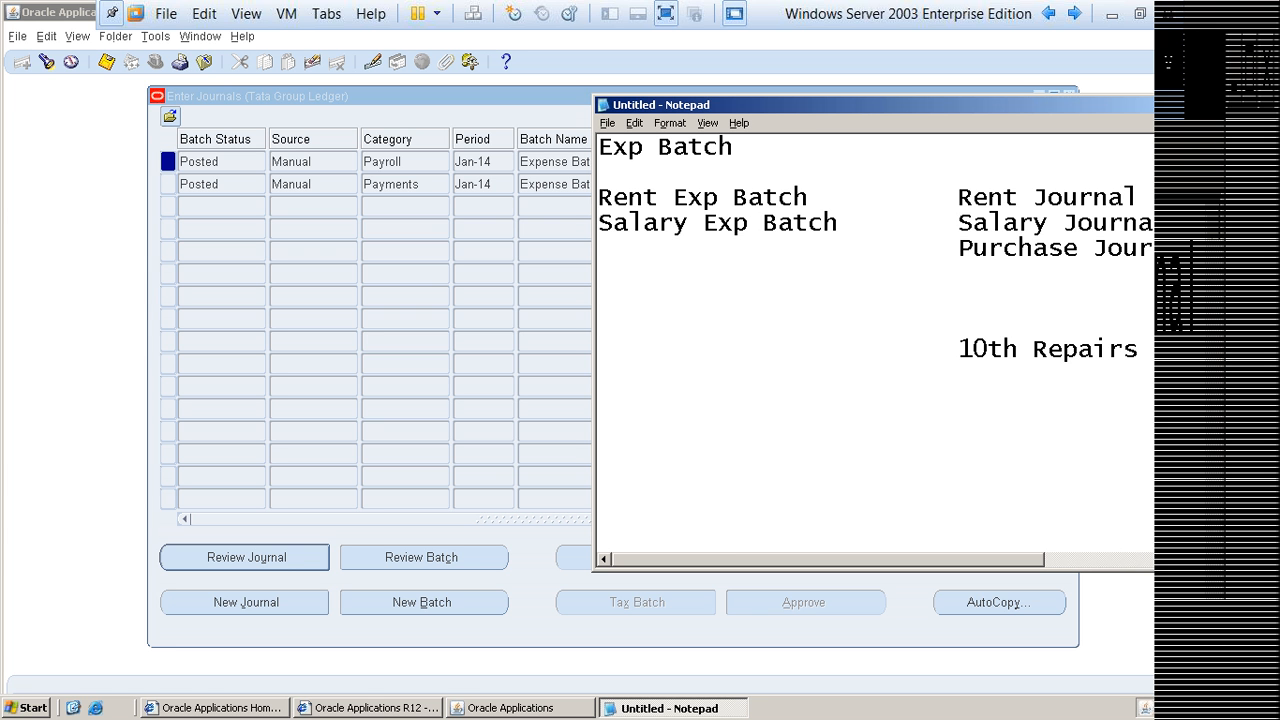
Step: Insert "Pur Exp Batch" at the start of the Purchase Journal line and remove surplus tabs to realign the journal name
text(Purc)
key(BackSpace)
text(Exp Batch)
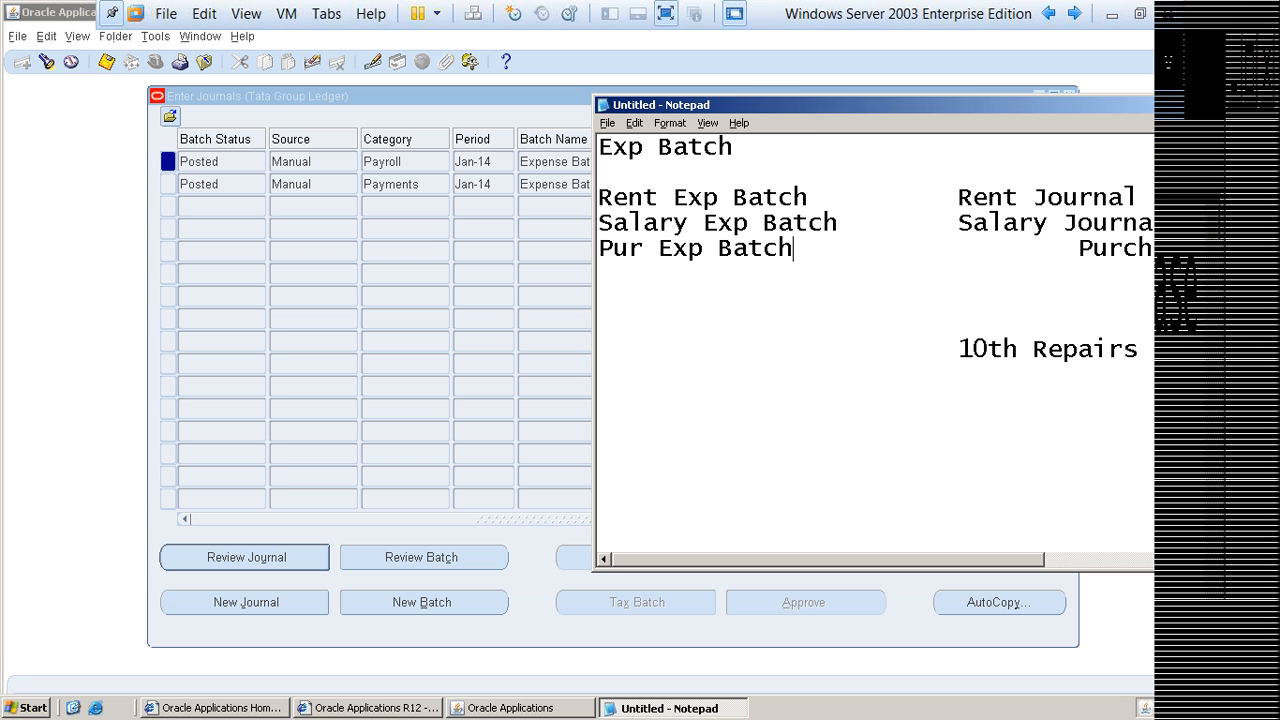
key(Delete)
key(Delete)
key(Delete)
key(Delete)
key(Delete)
key(Delete)
key(Delete)
key(Delete)
key(Delete)
key(Delete)
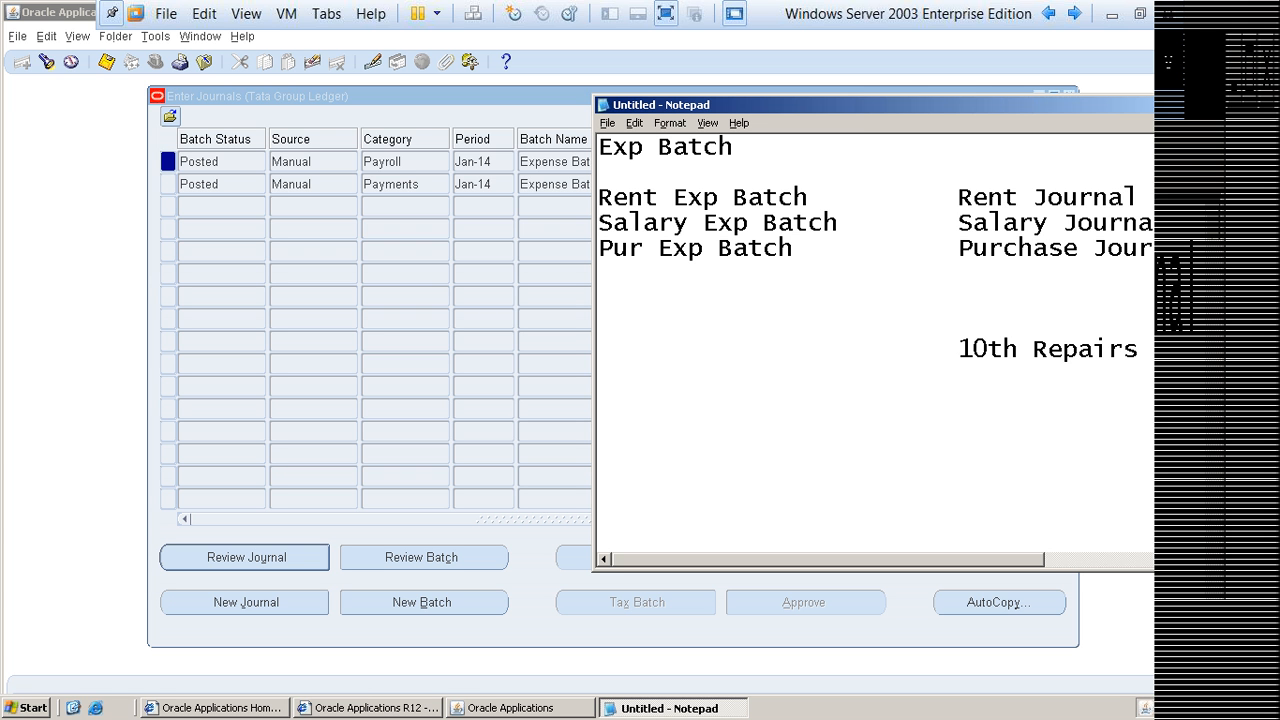
Step: Highlight the Rent, Salary and Purchase lines one after another to review each batch with its own journal
key(Up)
key(Up)
key(Home)
key(shift+End)
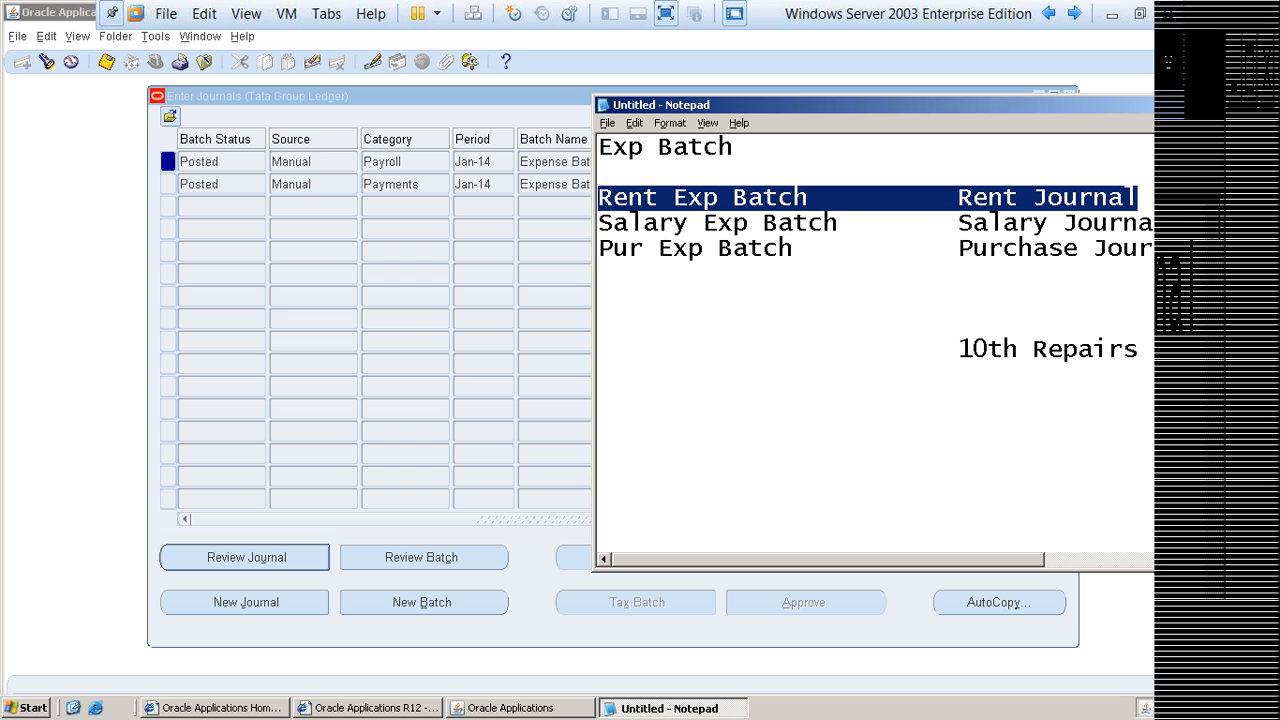
key(Home)
key(Down)
key(shift+End)
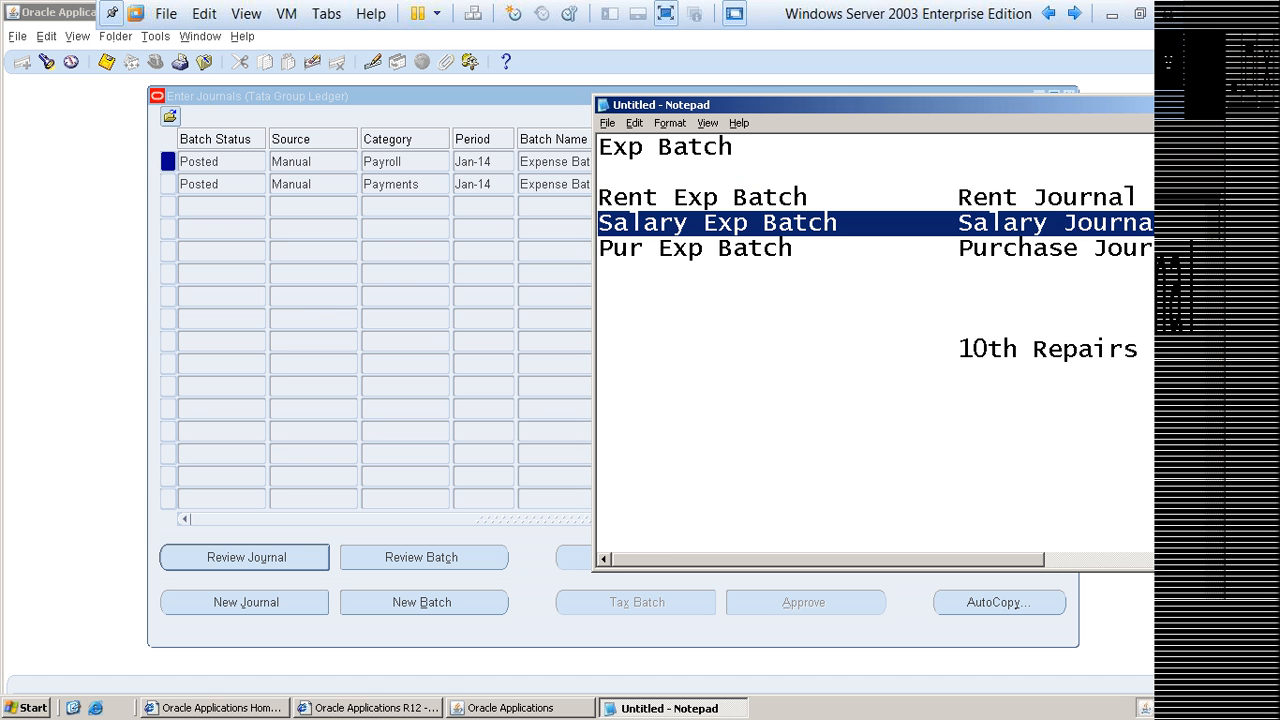
key(Home)
key(Down)
key(shift+End)
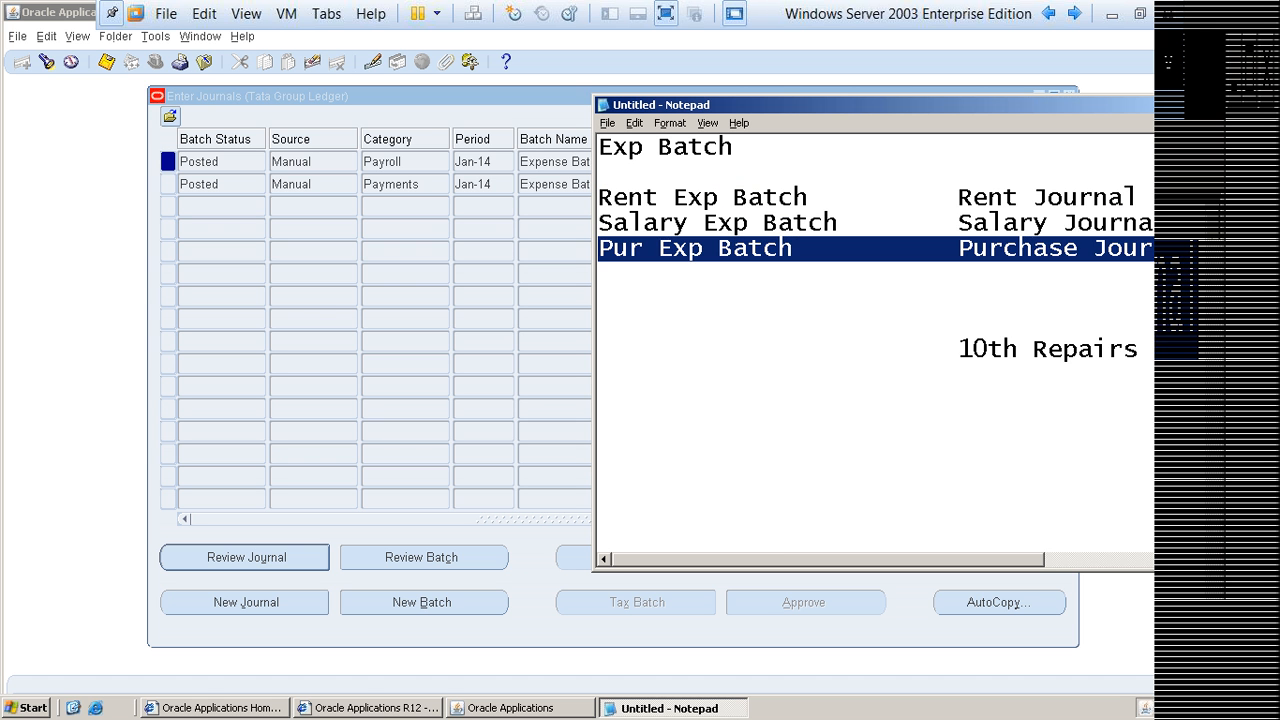
key(Home)
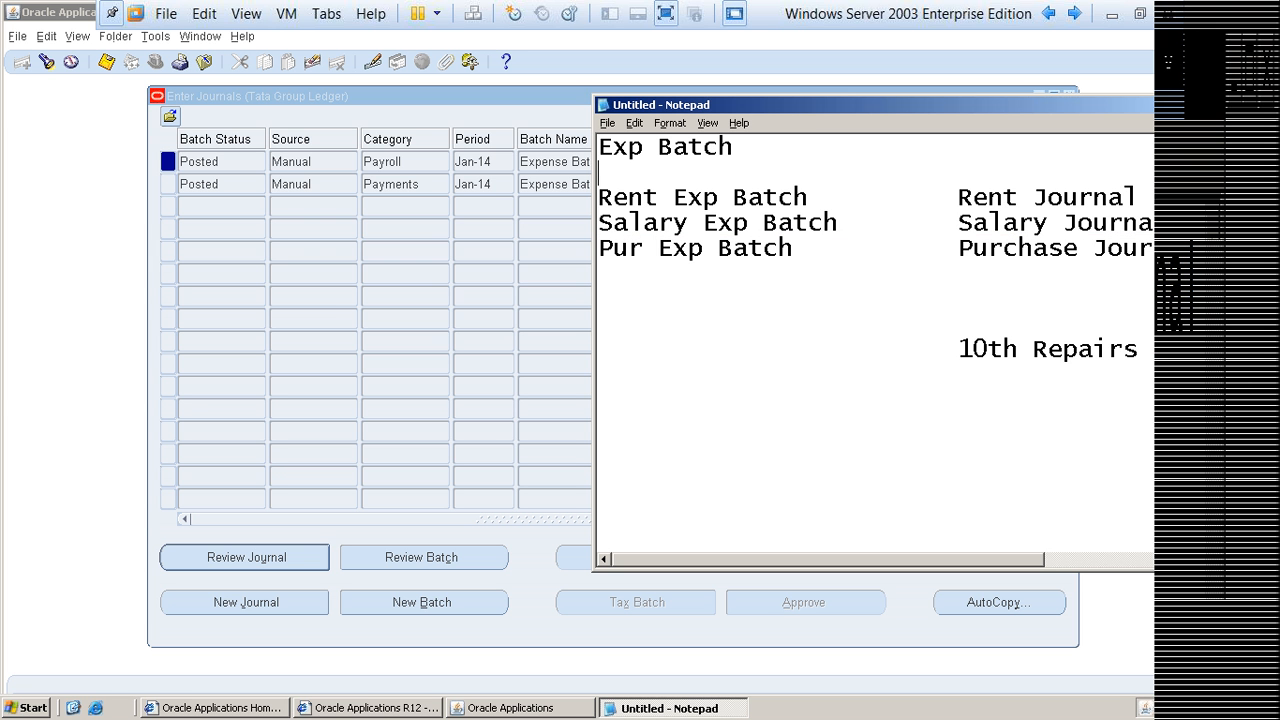
Step: Separate the Rent, Salary and Pur Exp Batch lines from each other with blank lines
key(Down)
key(End)
key(Return)
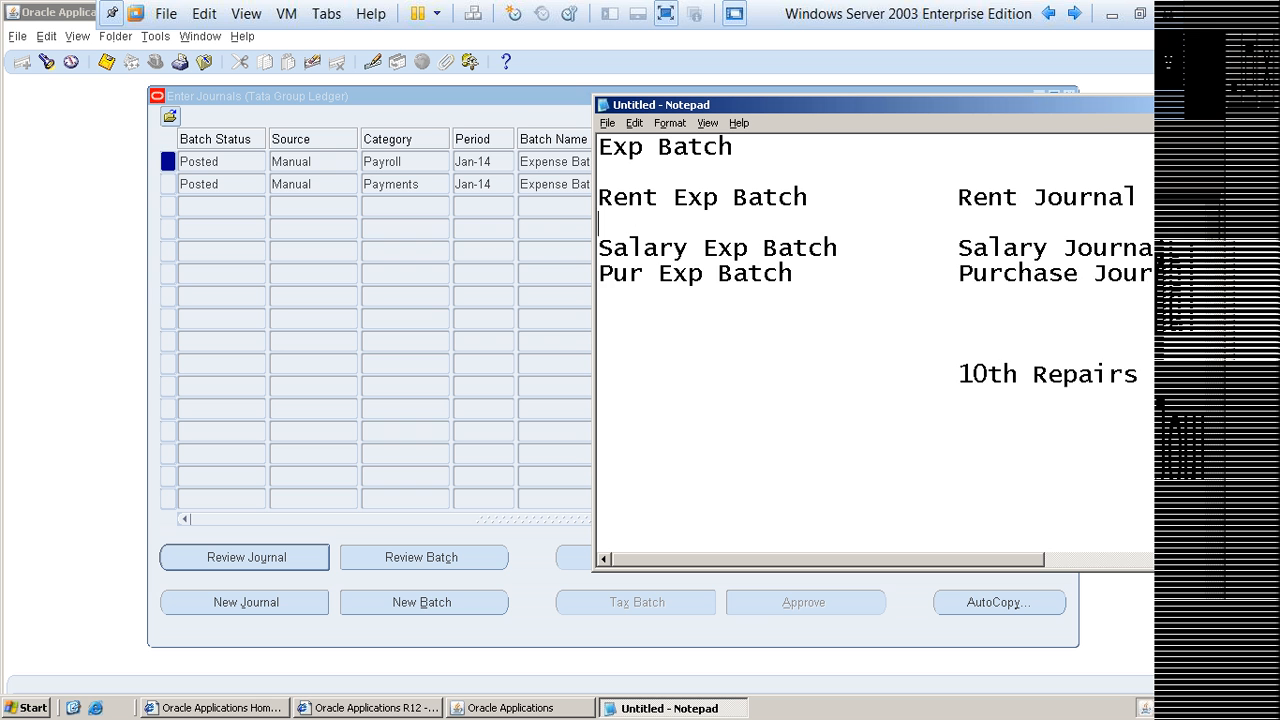
key(Return)
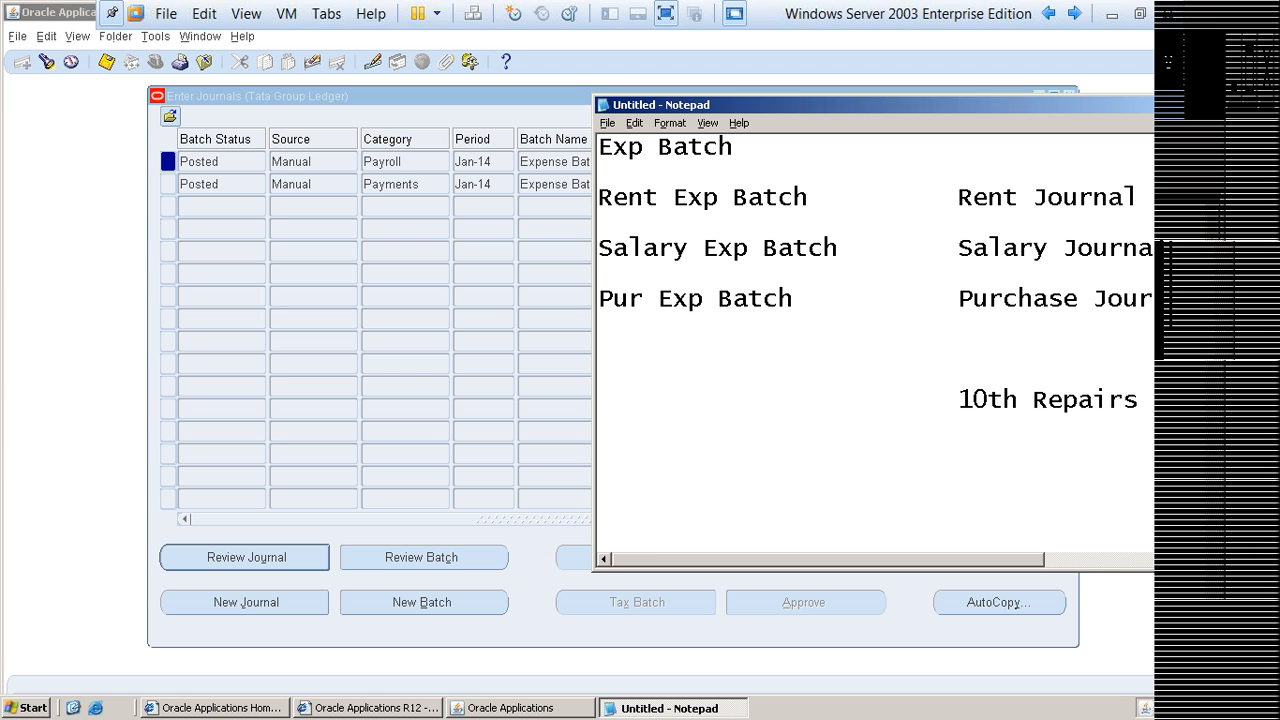
Step: Exit Notepad without saving the changes to the untitled file
key(alt+f)
key(Up)
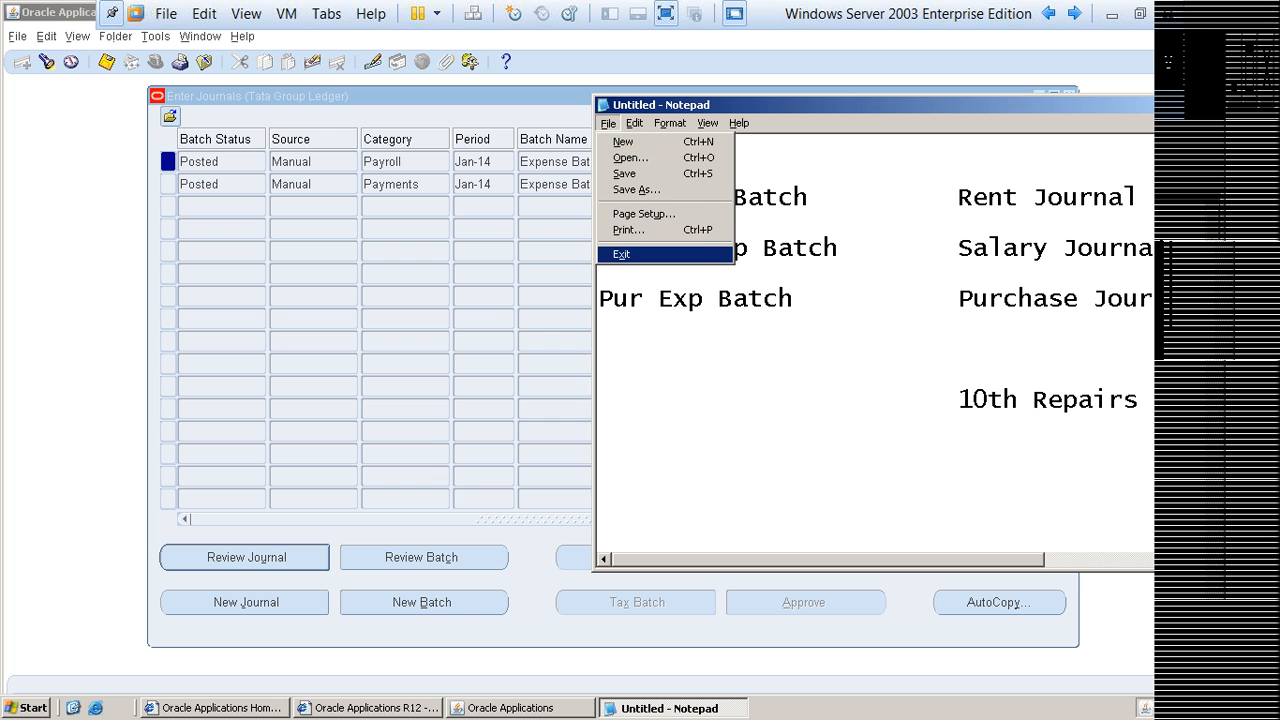
key(Return)
key(Tab)
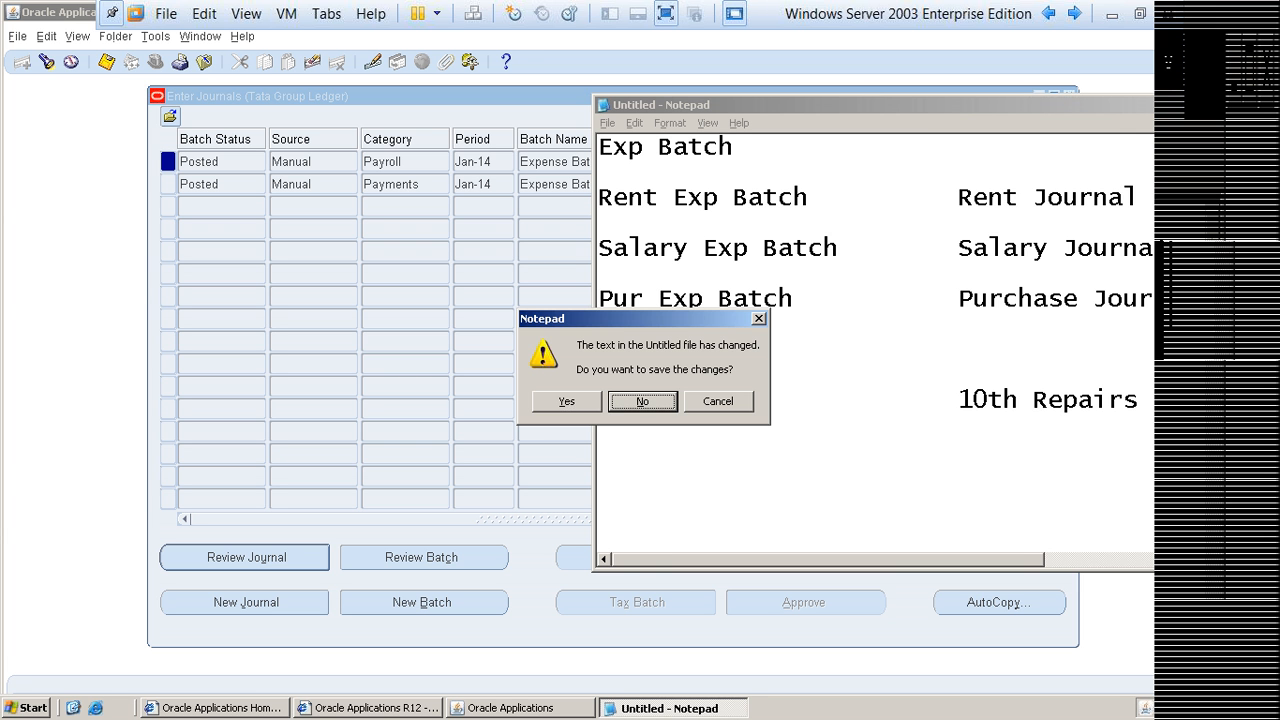
key(Return)
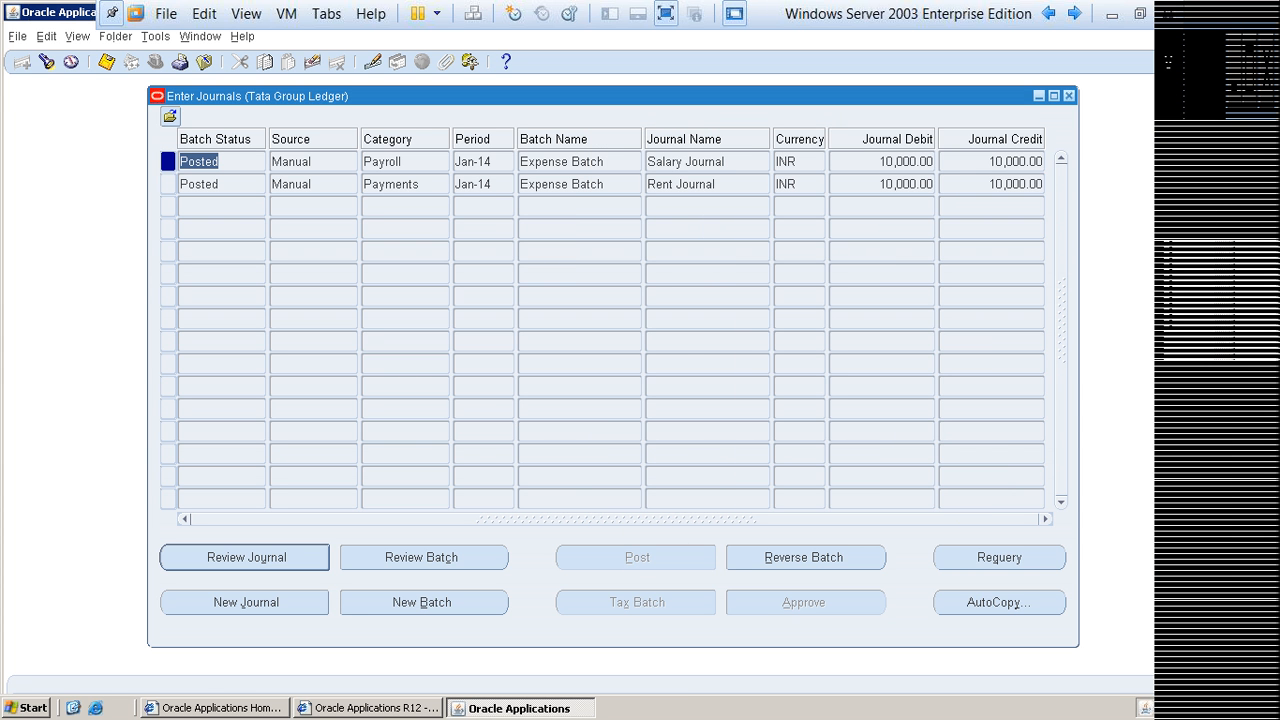
Step: Close the Enter Journals window, collapse the Journals functions in the Navigator, and exit Oracle Applications
click(1069, 96)
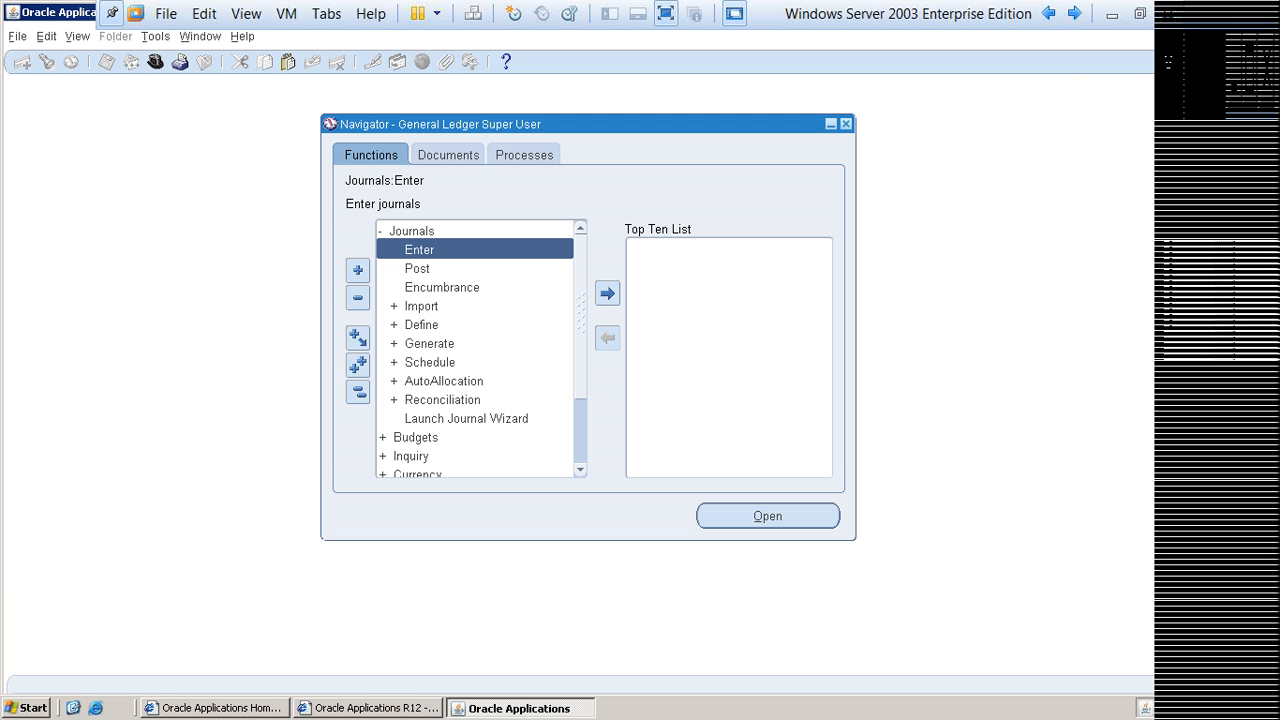
double_click(411, 231)
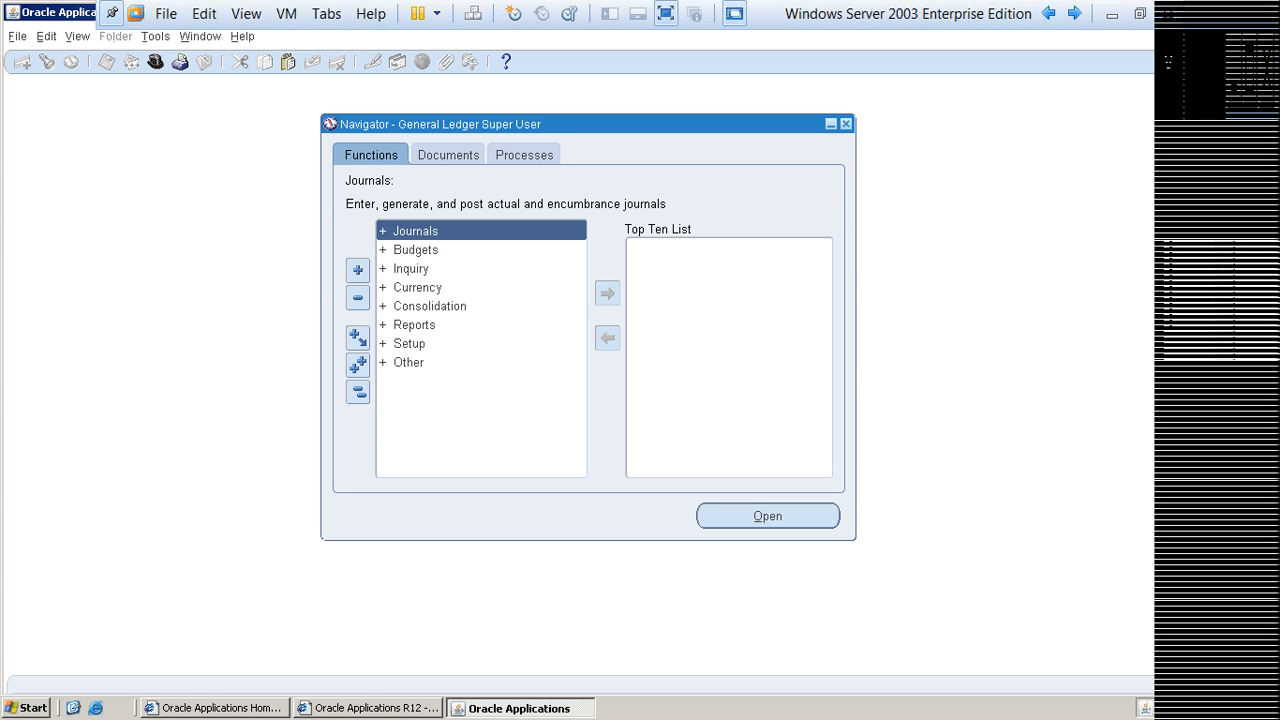
click(846, 124)
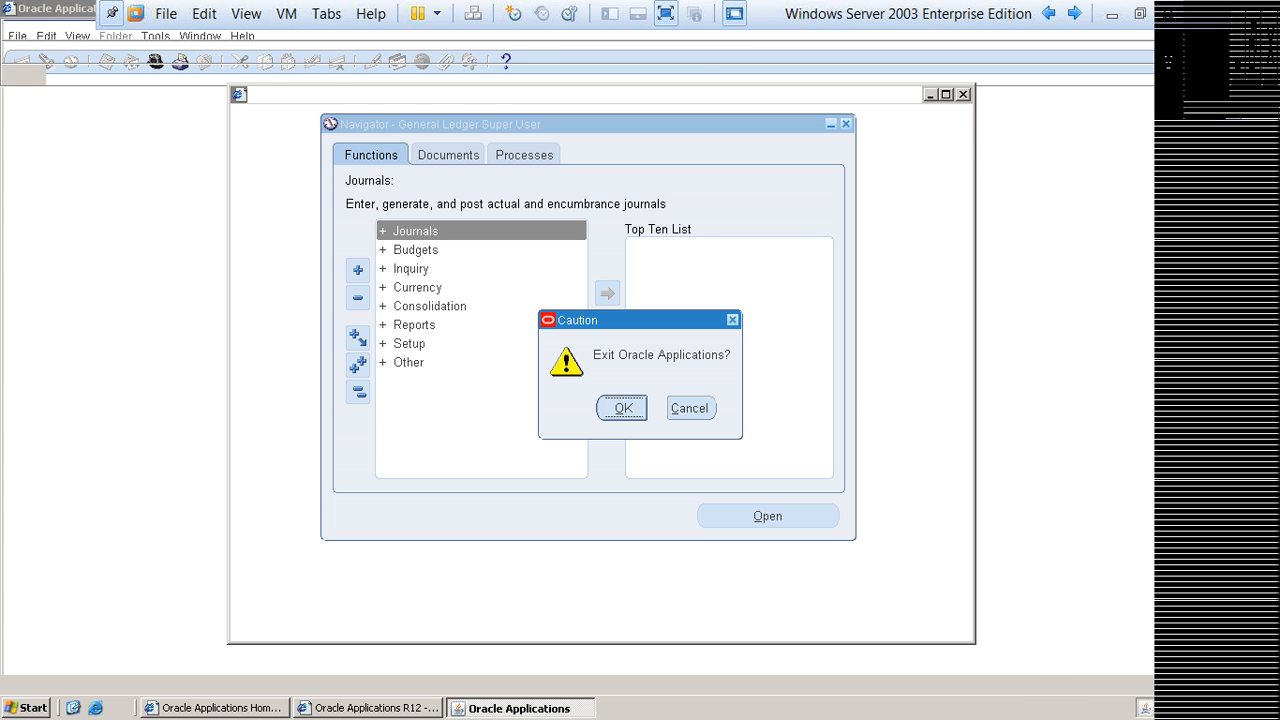
key(Return)
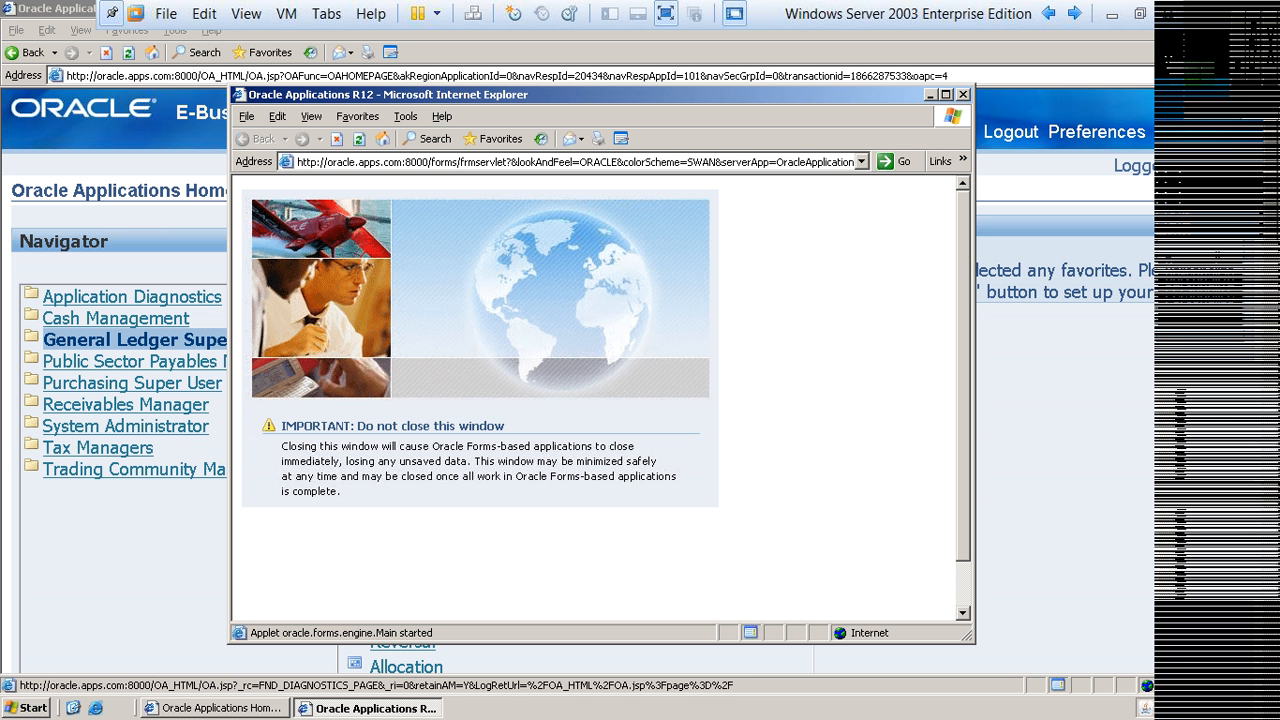